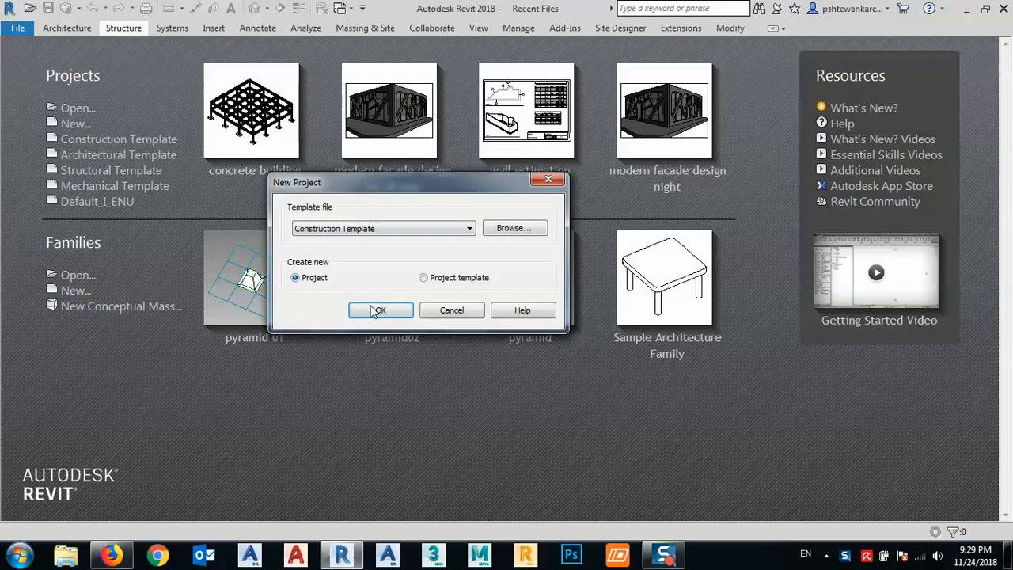
- Create a project from the Construction Template and set the new stair's type to Cast-In-Place Monolithic Stair
{"action": "left_click", "coordinate": [375, 309]}
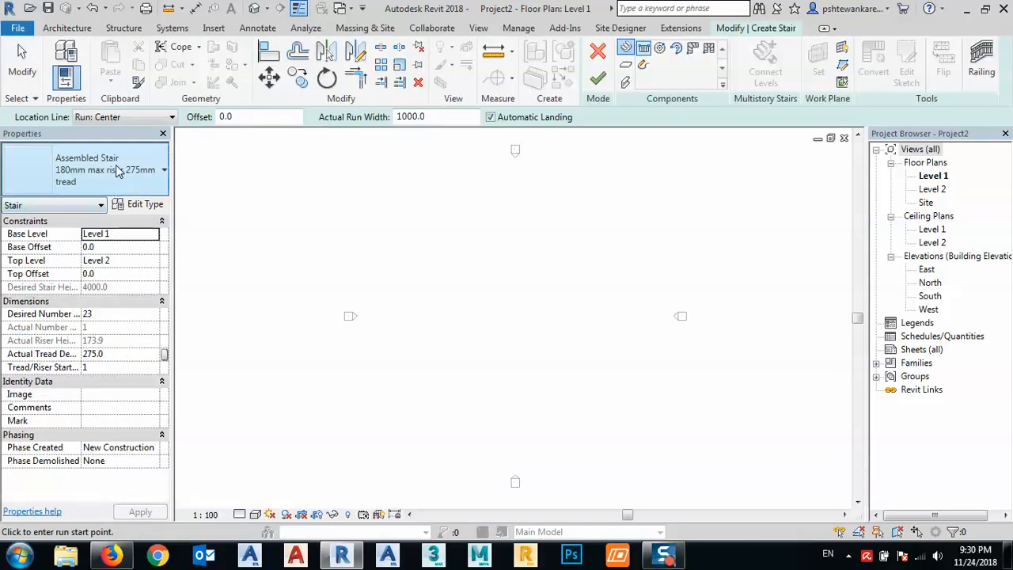
{"action": "left_click", "coordinate": [99, 170]}
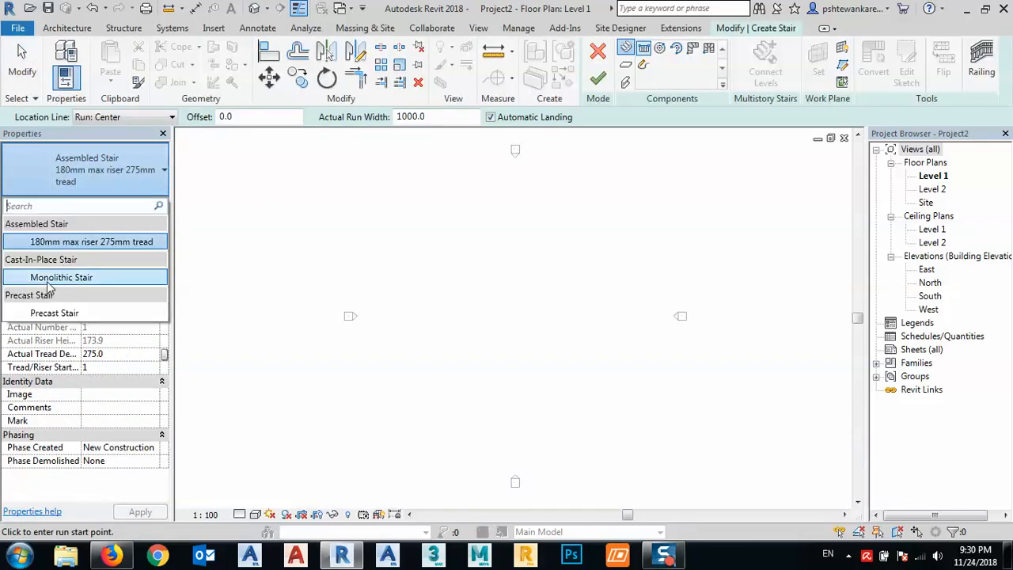
{"action": "left_click", "coordinate": [49, 281]}
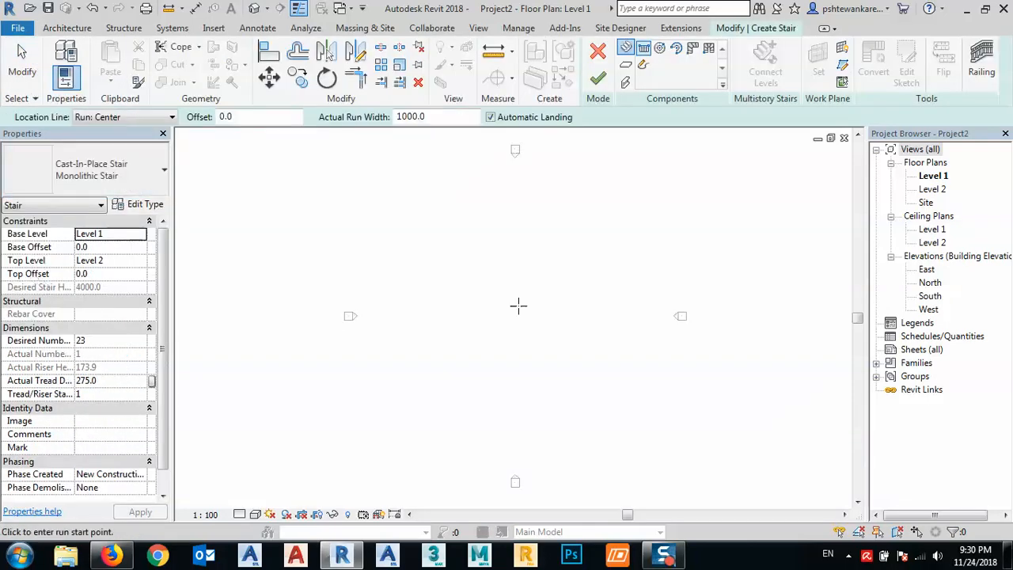
- Draw a straight vertical stair run of 12 risers, about 3025 mm long, in the Level 1 plan
{"action": "left_click", "coordinate": [504, 381]}
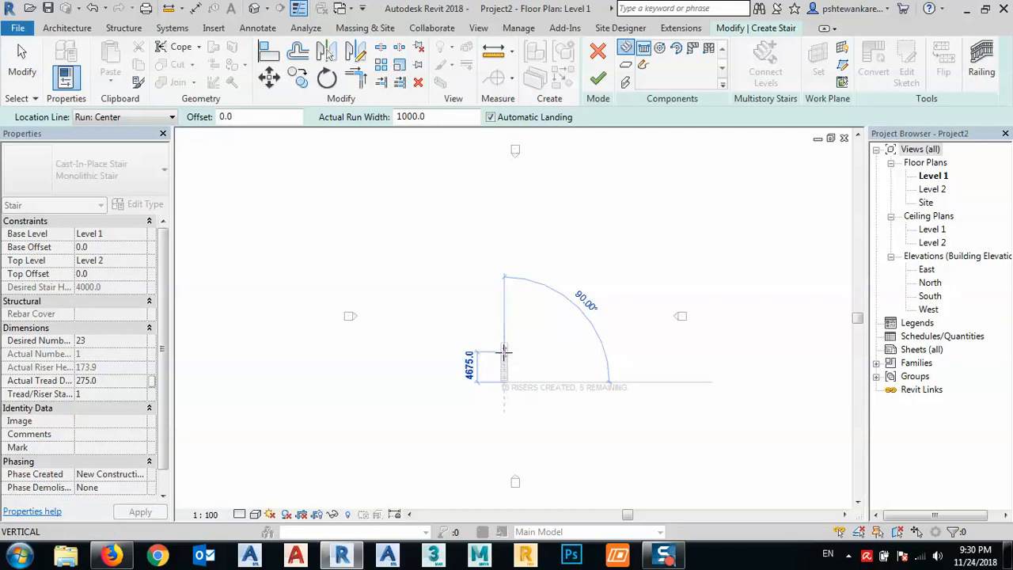
{"action": "scroll", "coordinate": [504, 353], "scroll_direction": "up", "scroll_amount": 8}
{"action": "scroll", "coordinate": [505, 366], "scroll_direction": "up", "scroll_amount": 1}
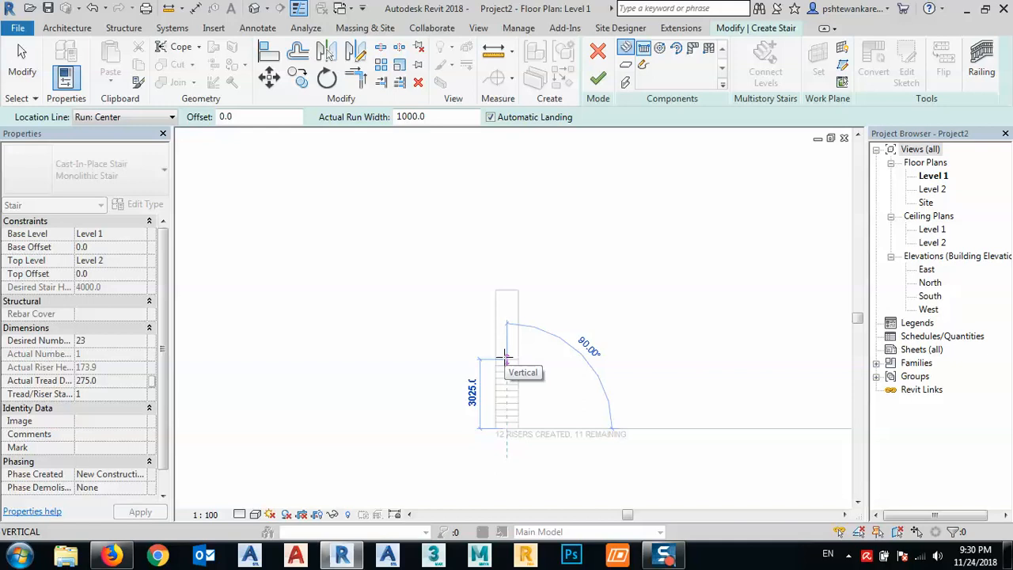
{"action": "left_click", "coordinate": [507, 358]}
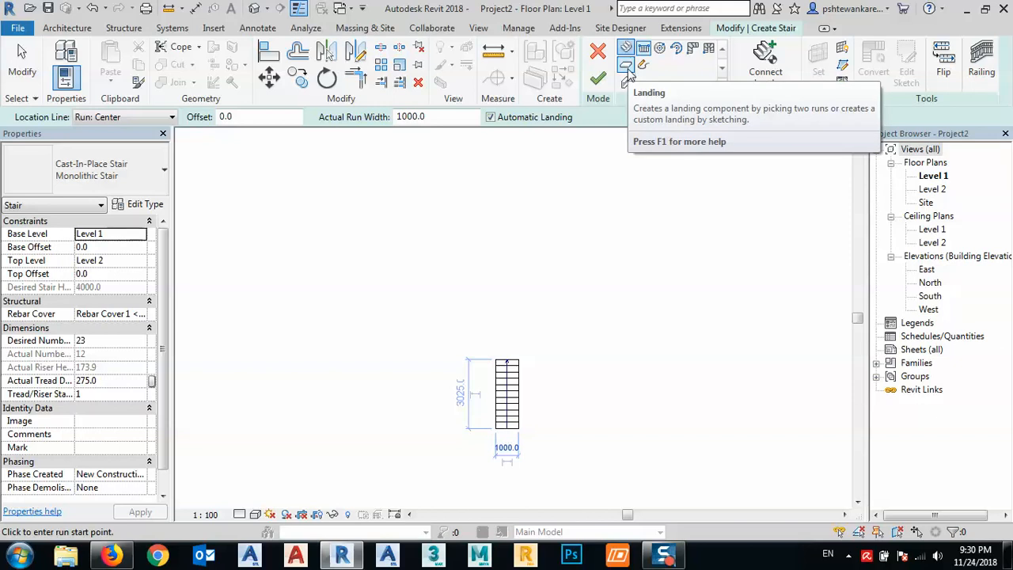
- Sketch a 1000 by 1000 mm square landing boundary at the upper end of the stair run
{"action": "left_click", "coordinate": [625, 66]}
{"action": "scroll", "coordinate": [513, 363], "scroll_direction": "up", "scroll_amount": 3}
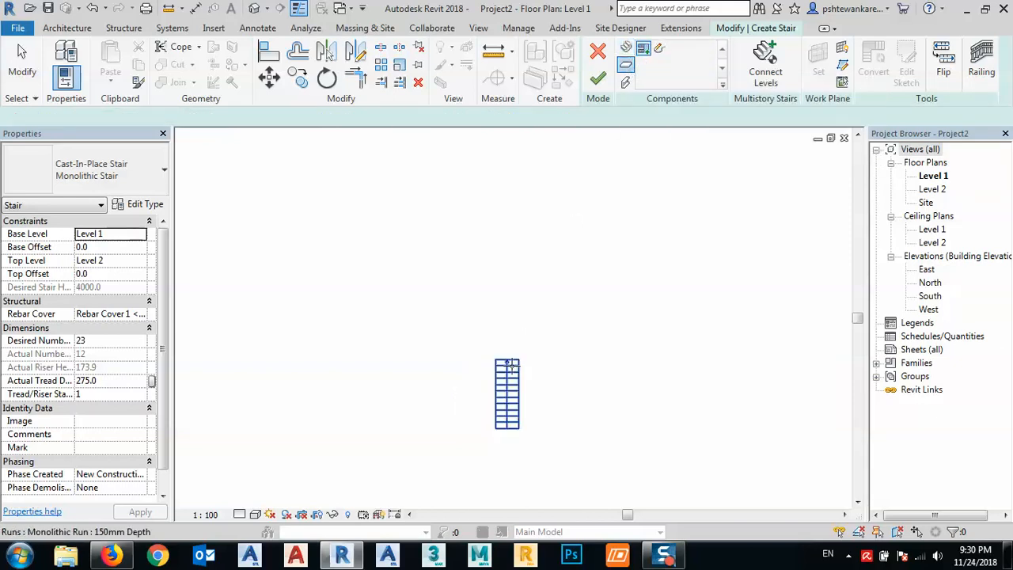
{"action": "scroll", "coordinate": [513, 363], "scroll_direction": "up", "scroll_amount": 2}
{"action": "left_click", "coordinate": [661, 49]}
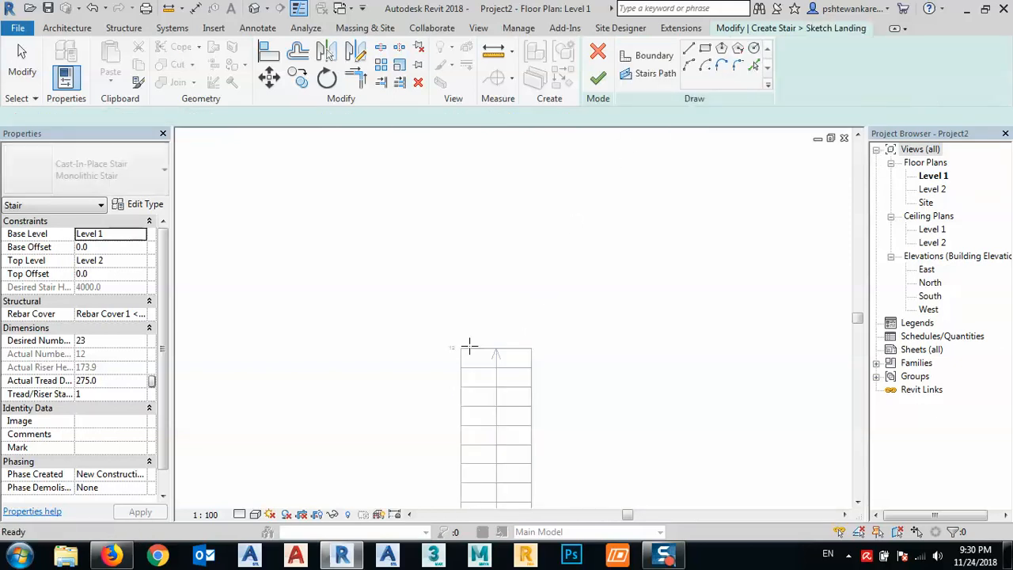
{"action": "left_click", "coordinate": [461, 348]}
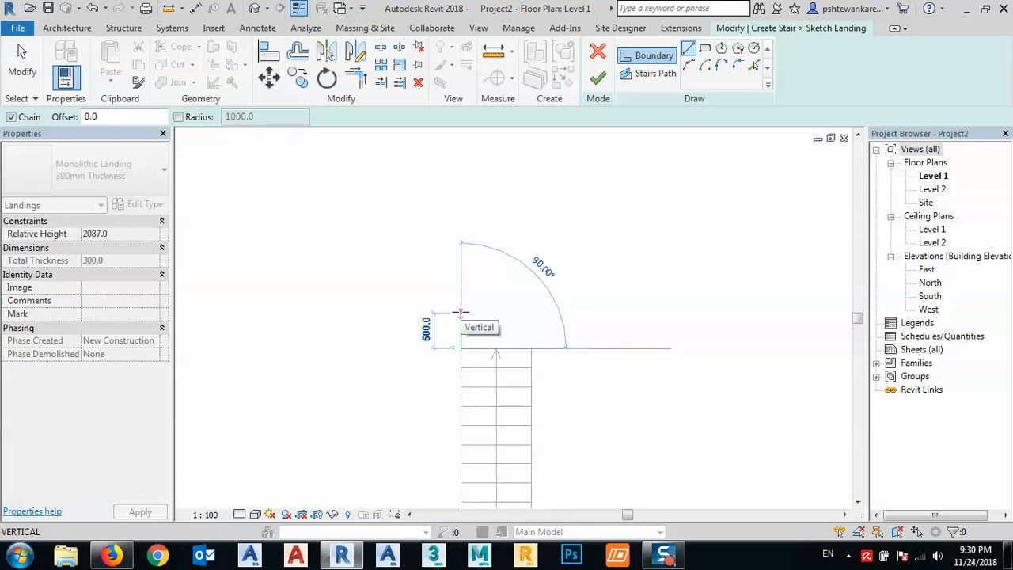
{"action": "type", "text": "1"}
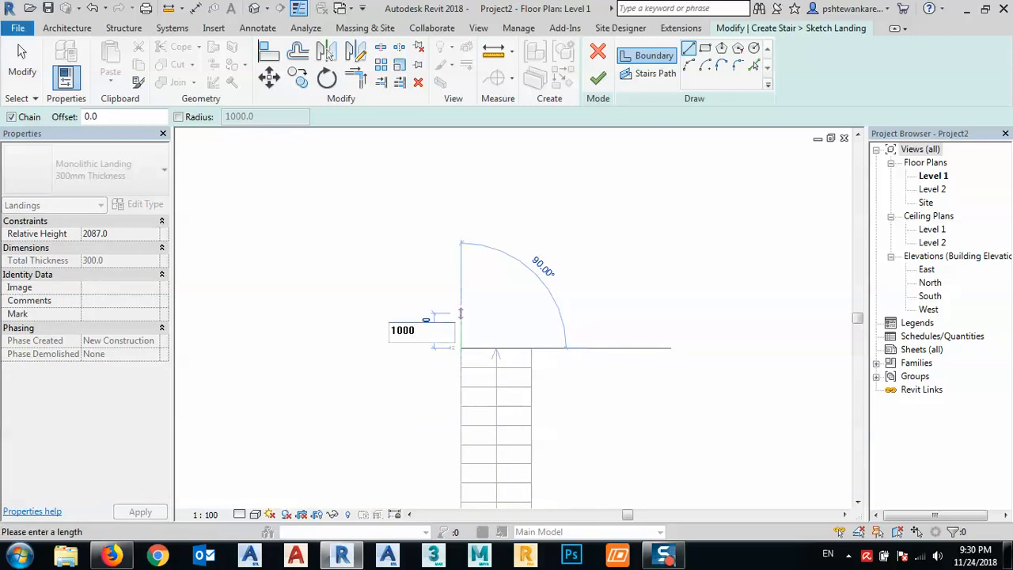
{"action": "type", "text": "000"}
{"action": "key", "text": "Return"}
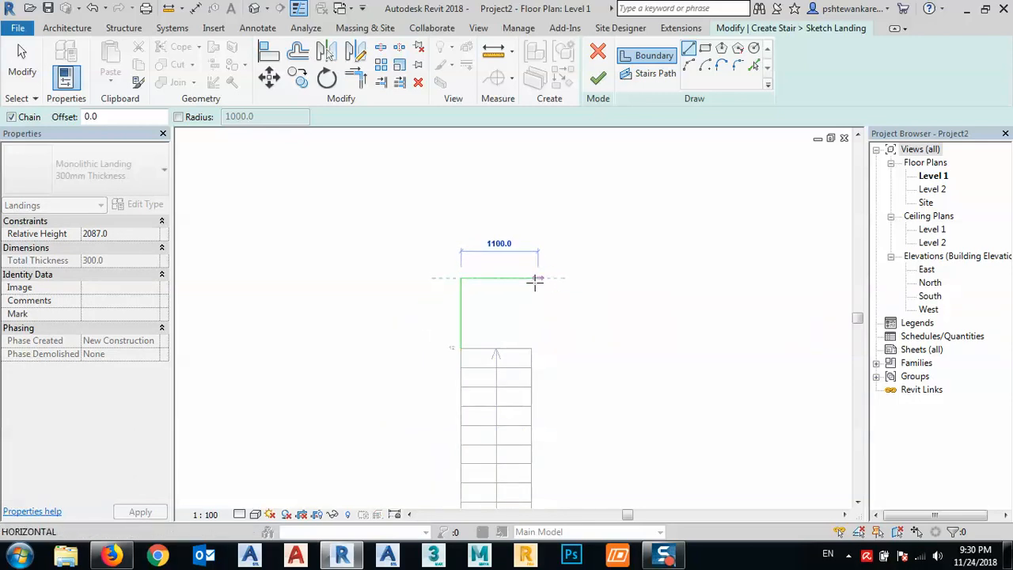
{"action": "left_click", "coordinate": [532, 278]}
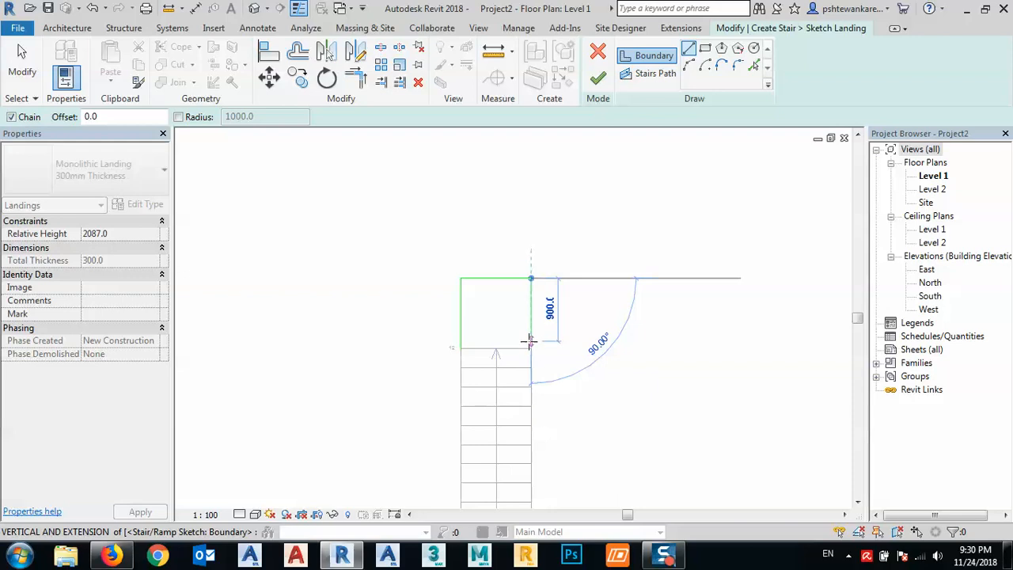
{"action": "left_click", "coordinate": [530, 348]}
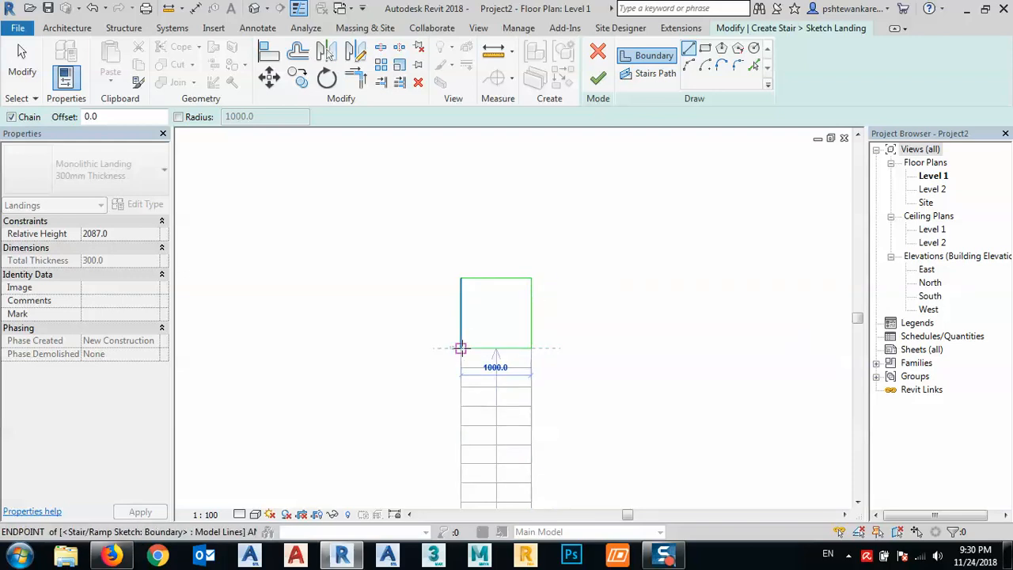
{"action": "left_click", "coordinate": [461, 348]}
- Finish the landing sketch and complete the stair
{"action": "right_click", "coordinate": [484, 325]}
{"action": "left_click", "coordinate": [523, 101]}
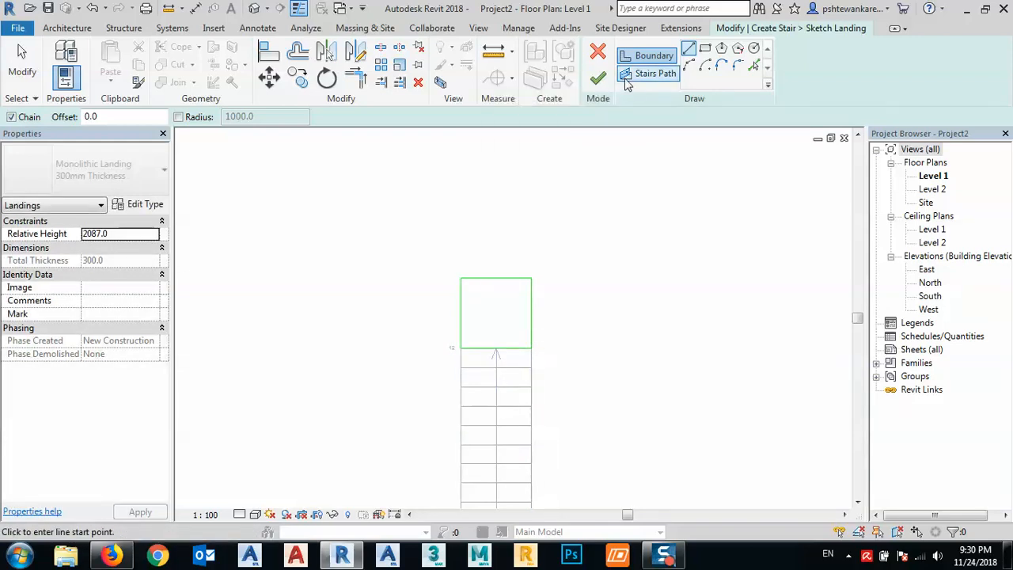
{"action": "left_click", "coordinate": [597, 78]}
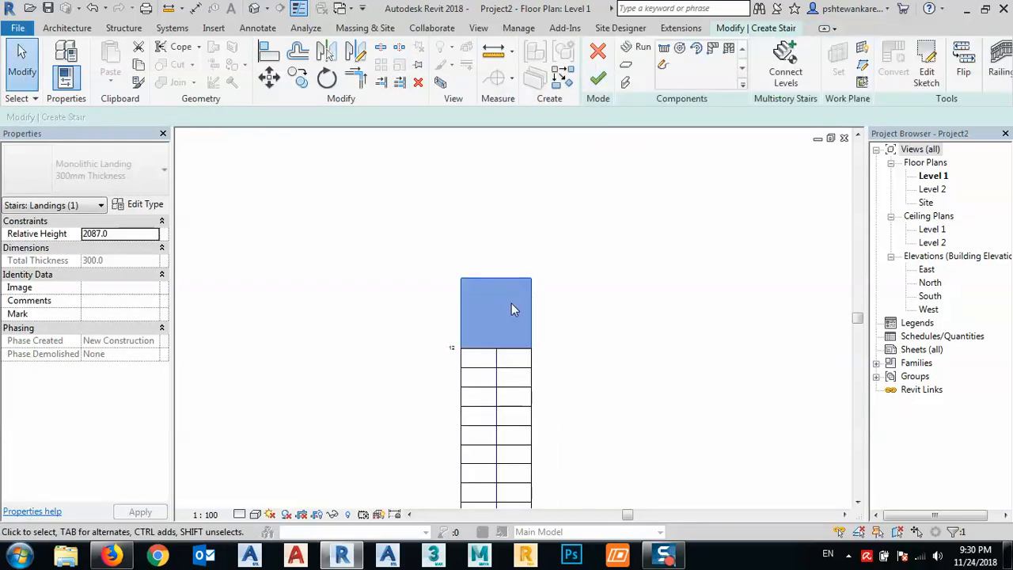
{"action": "left_click", "coordinate": [597, 78]}
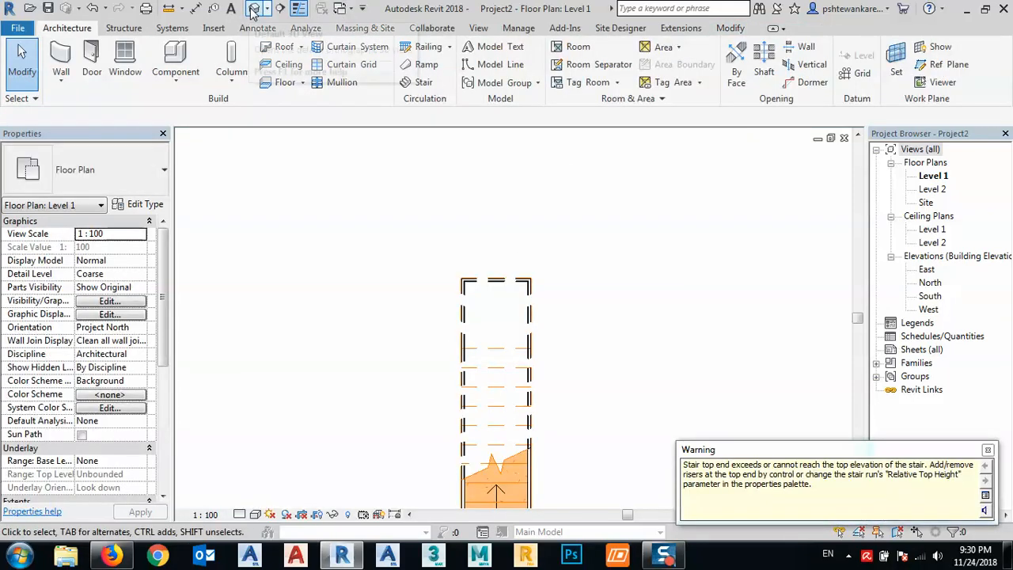
- Open the default 3D view and delete the railing from the stair
{"action": "left_click", "coordinate": [254, 8]}
{"action": "left_click", "coordinate": [523, 237]}
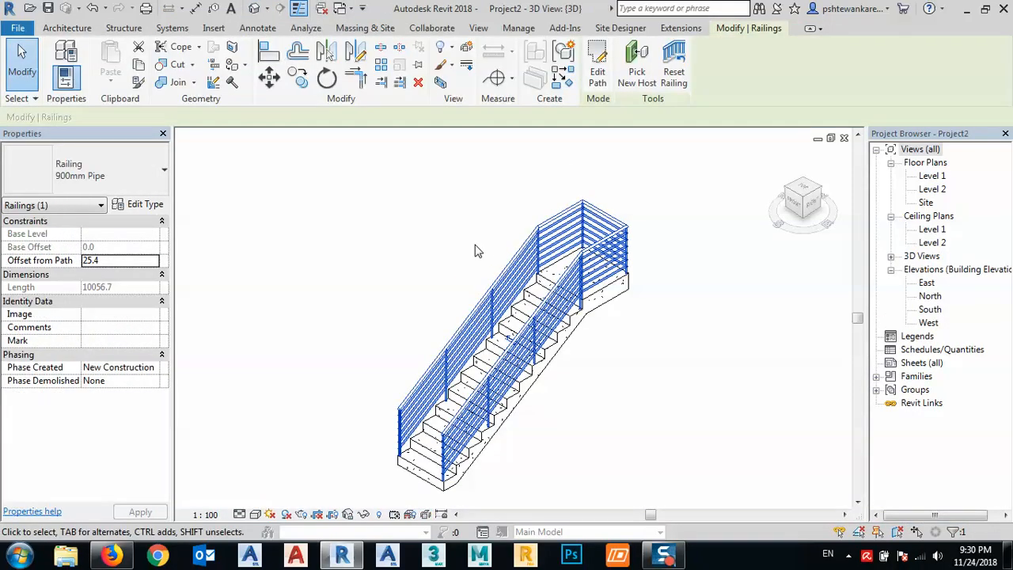
{"action": "key", "text": "Delete"}
{"action": "middle_click_drag", "start_coordinate": [497, 319], "coordinate": [472, 277]}
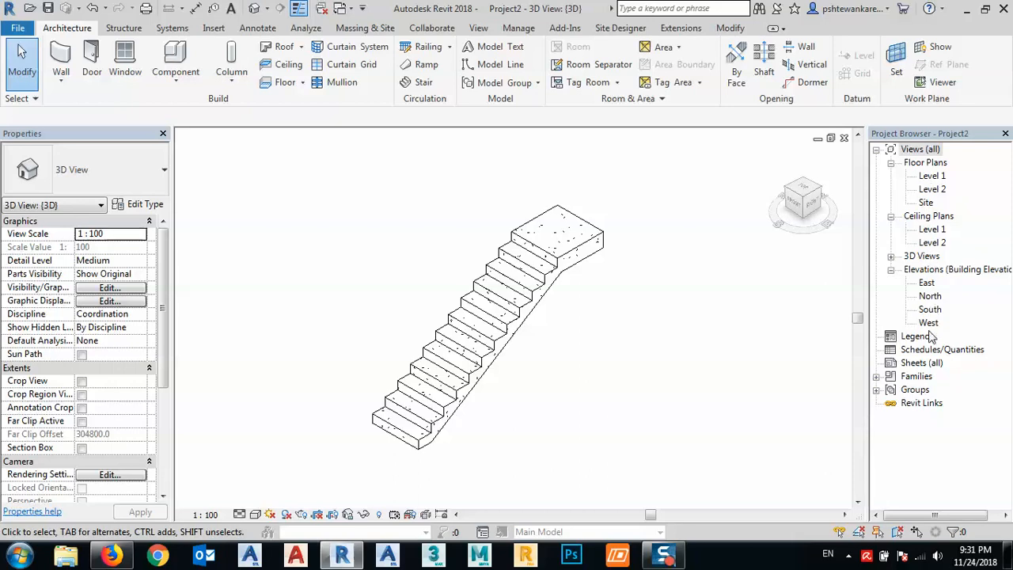
- Examine the stair in 3D from the right side and from above
{"action": "left_click", "coordinate": [817, 208]}
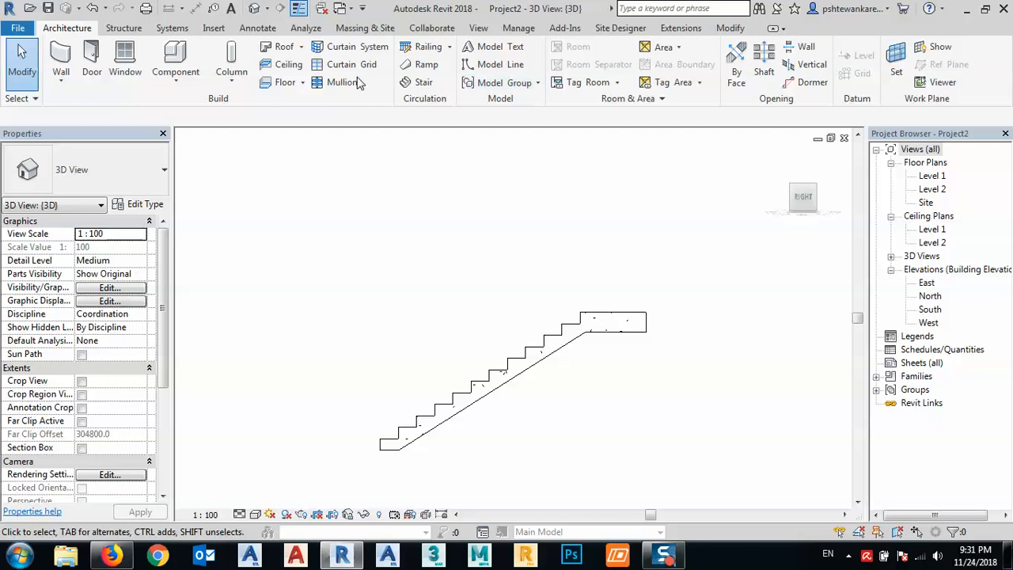
{"action": "left_click", "coordinate": [125, 28]}
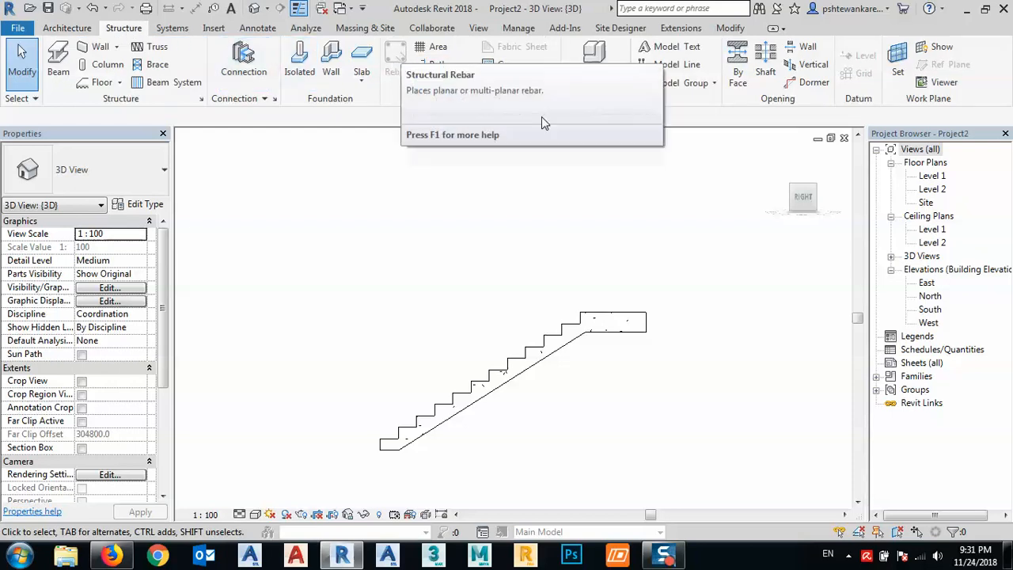
{"action": "left_click", "coordinate": [803, 181]}
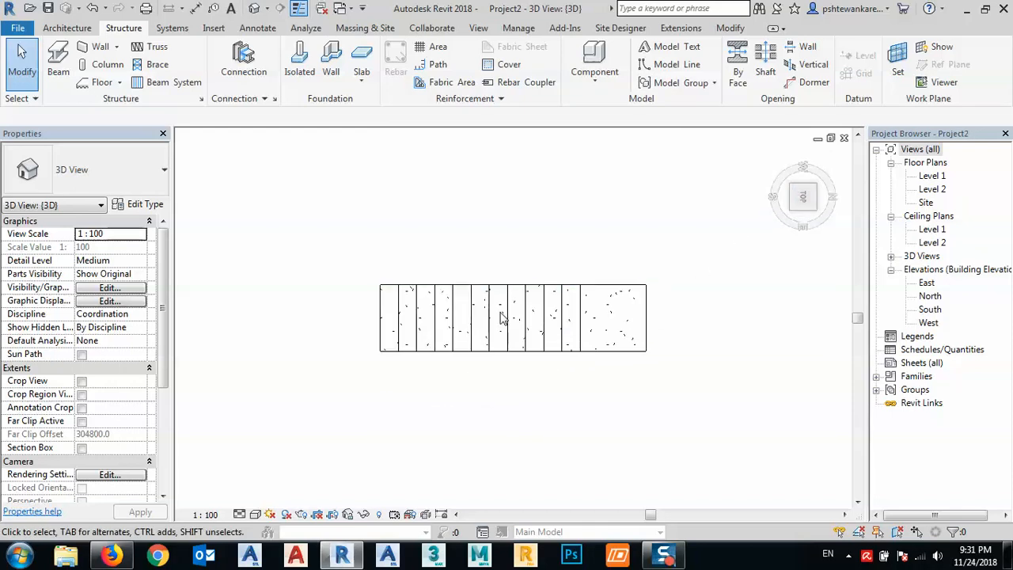
- In the Site floor plan, draw a building section lengthwise through the middle of the stair
{"action": "double_click", "coordinate": [927, 202]}
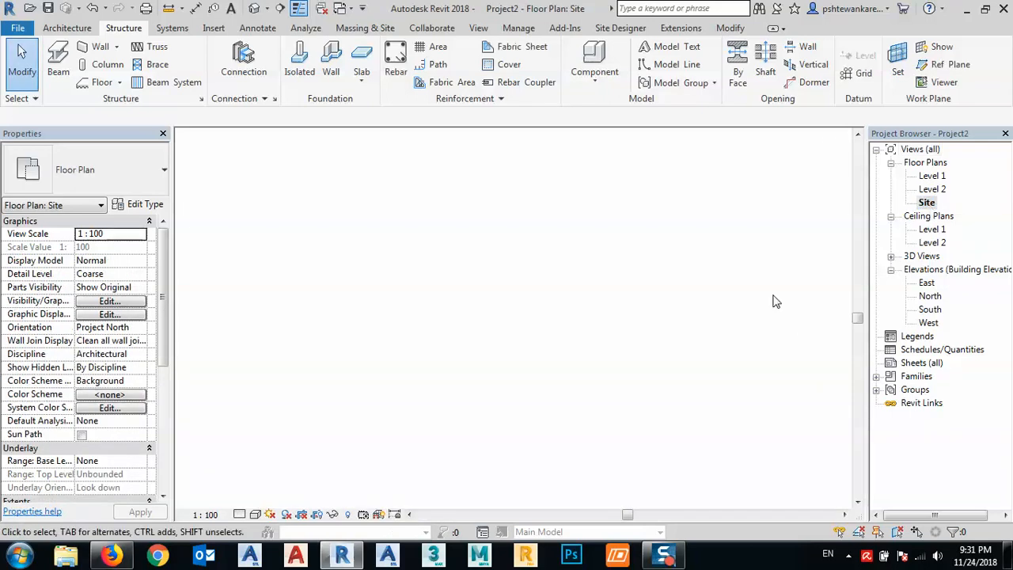
{"action": "scroll", "coordinate": [493, 363], "scroll_direction": "up", "scroll_amount": 5}
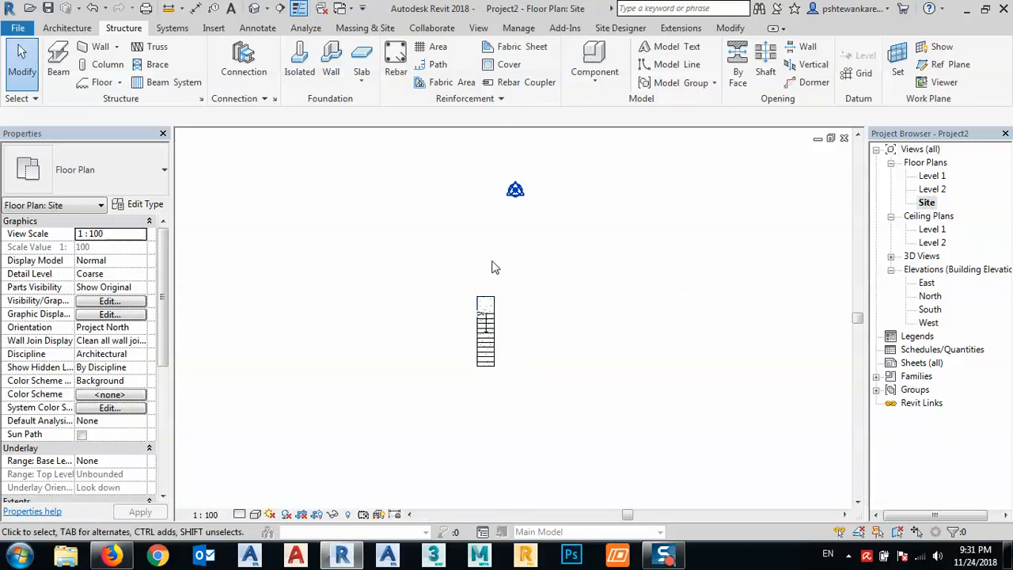
{"action": "scroll", "coordinate": [483, 247], "scroll_direction": "up", "scroll_amount": 2}
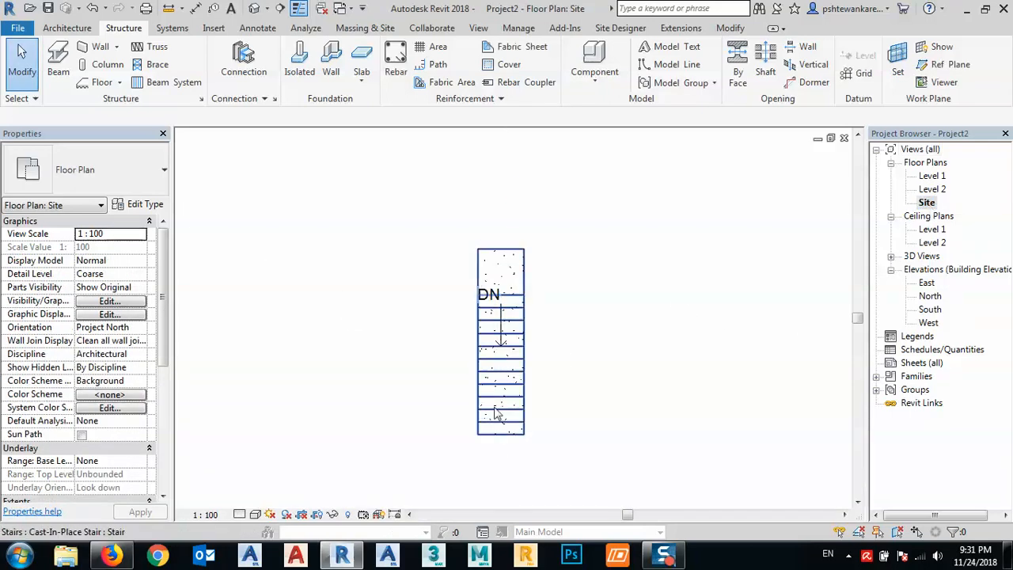
{"action": "middle_click_drag", "start_coordinate": [484, 440], "coordinate": [475, 398]}
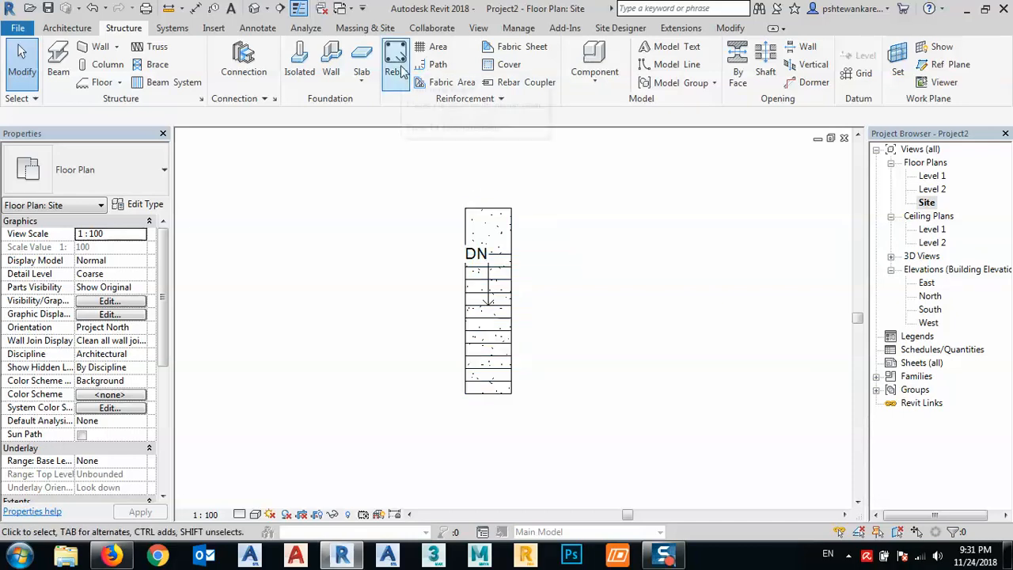
{"action": "middle_click_drag", "start_coordinate": [416, 228], "coordinate": [404, 235]}
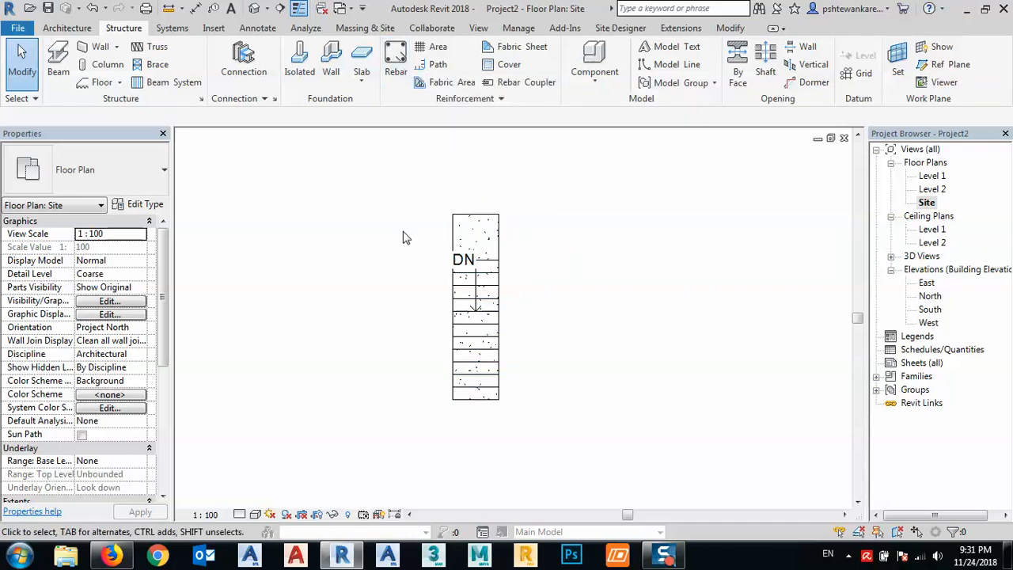
{"action": "left_click", "coordinate": [479, 28]}
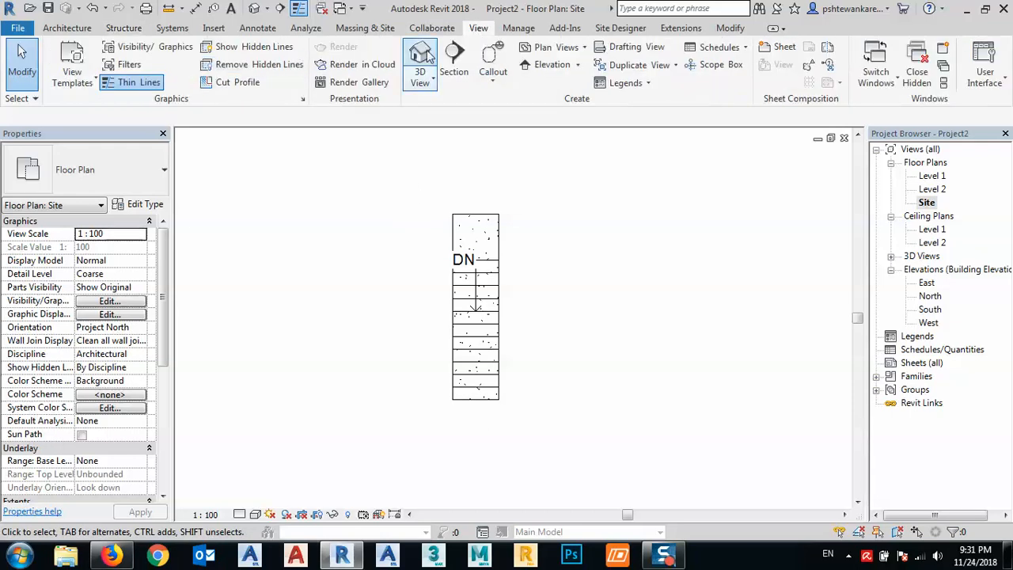
{"action": "left_click", "coordinate": [453, 60]}
{"action": "left_click", "coordinate": [475, 200]}
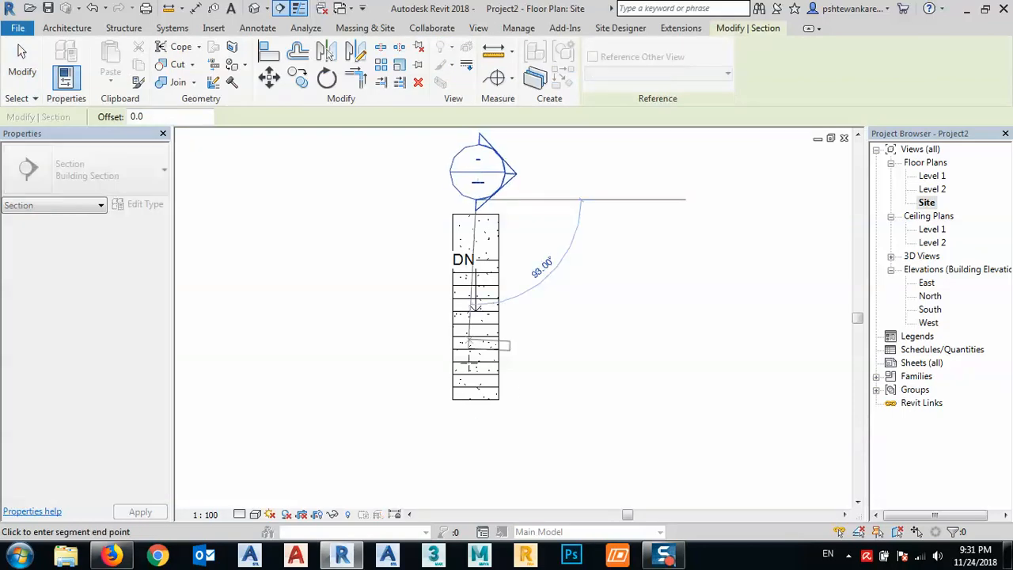
{"action": "left_click", "coordinate": [475, 433]}
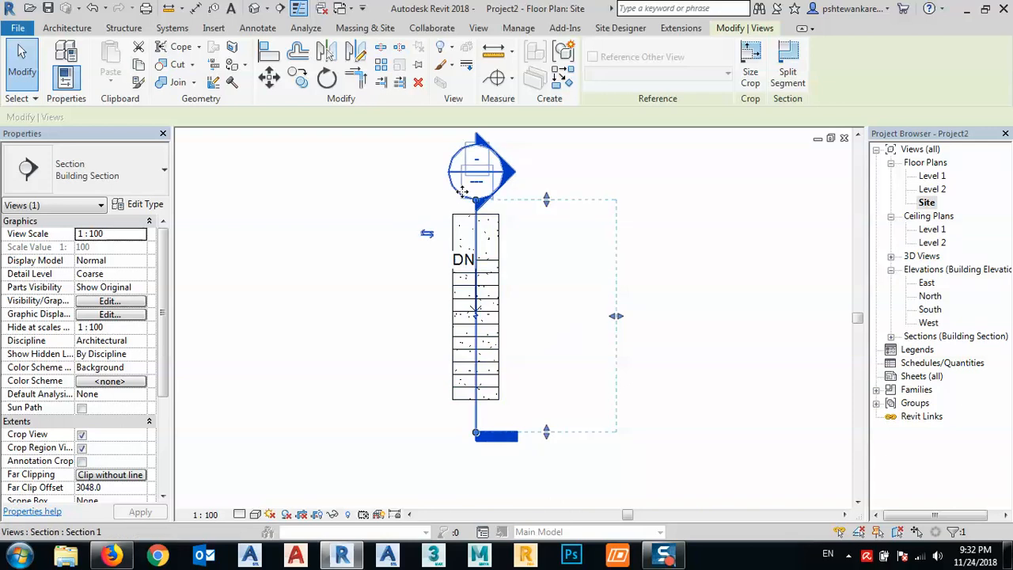
- Flip the section's viewing direction and shorten its far clip offset to about 985 mm
{"action": "left_click", "coordinate": [427, 235]}
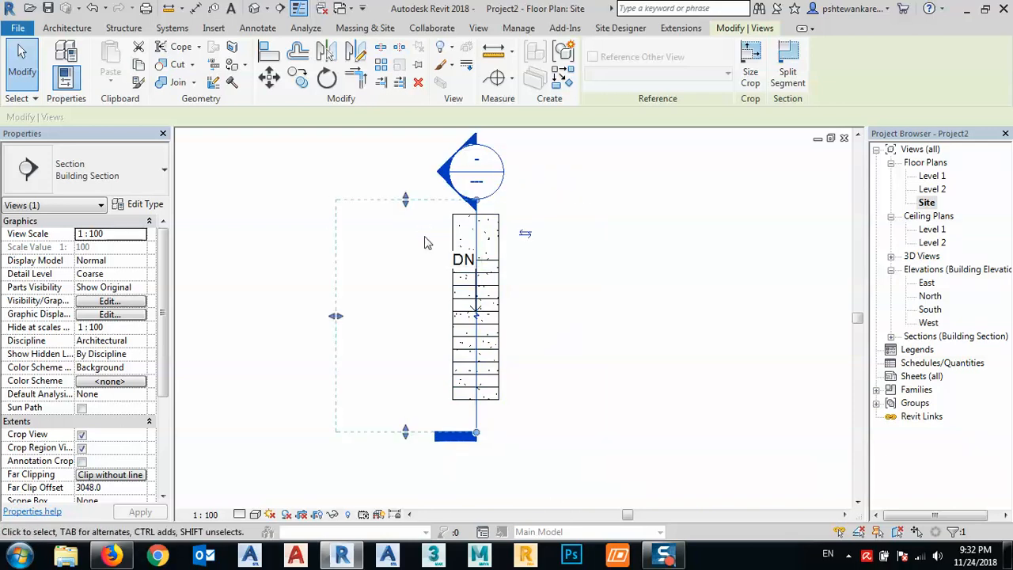
{"action": "left_click_drag", "start_coordinate": [351, 313], "coordinate": [430, 315]}
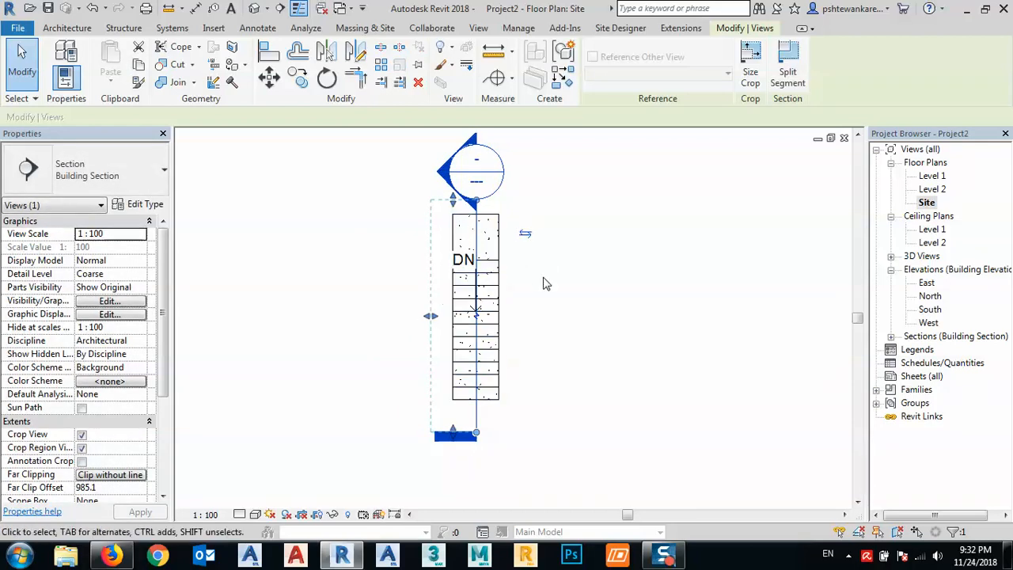
{"action": "left_click", "coordinate": [557, 291]}
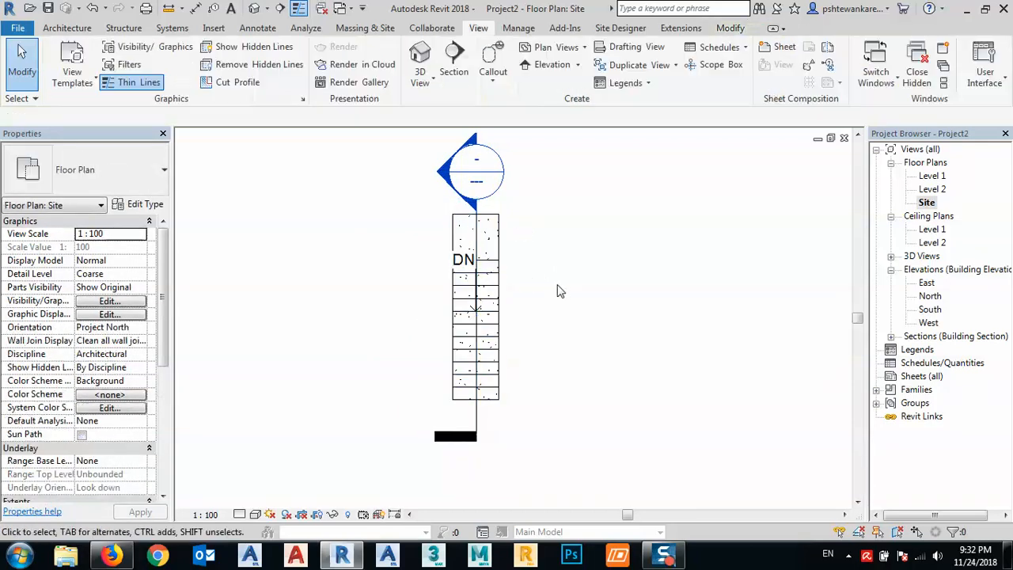
- Open the view defined by the section through the stair
{"action": "double_click", "coordinate": [443, 179]}
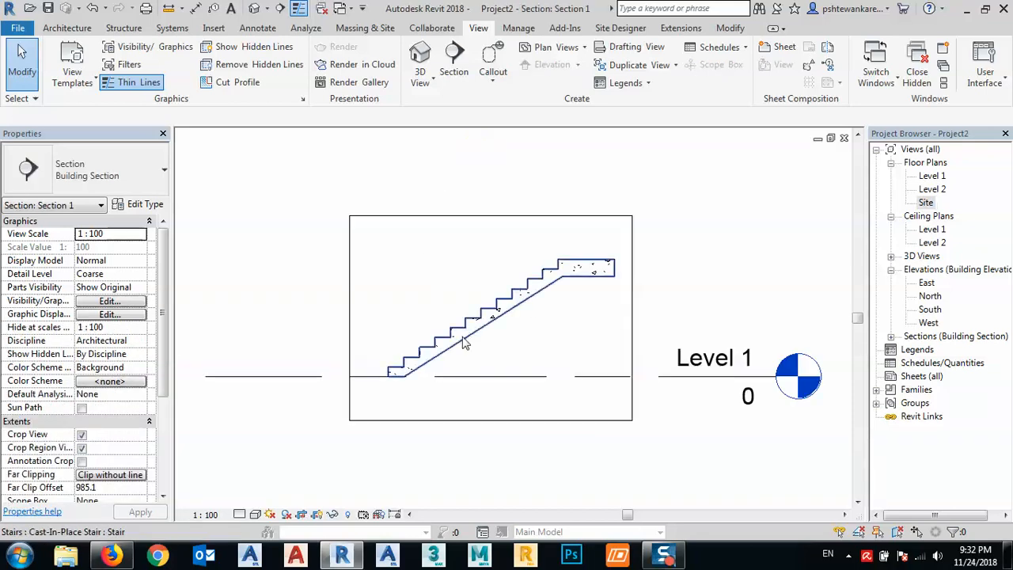
{"action": "middle_click_drag", "start_coordinate": [439, 348], "coordinate": [420, 354]}
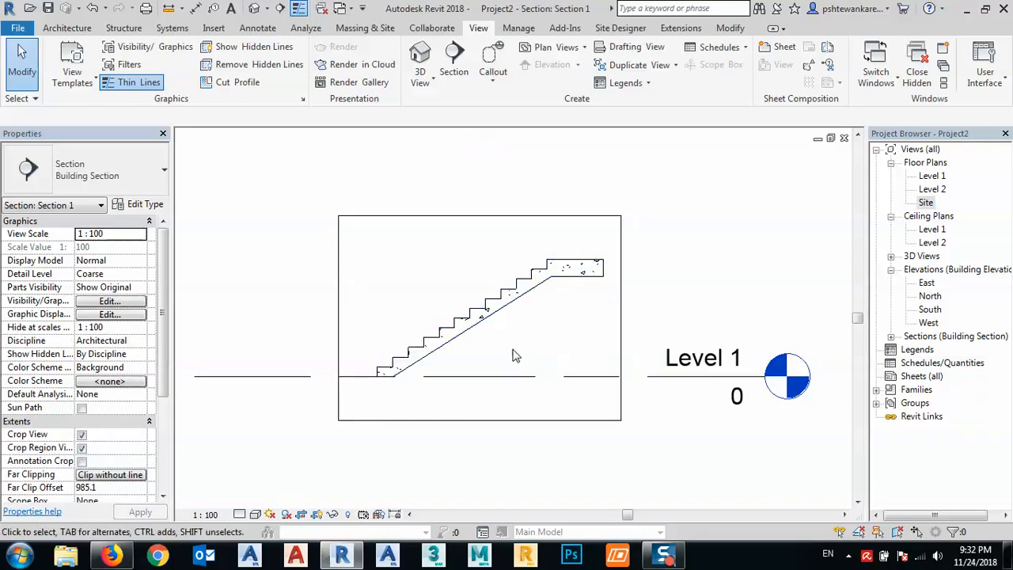
{"action": "middle_click_drag", "start_coordinate": [542, 354], "coordinate": [534, 345]}
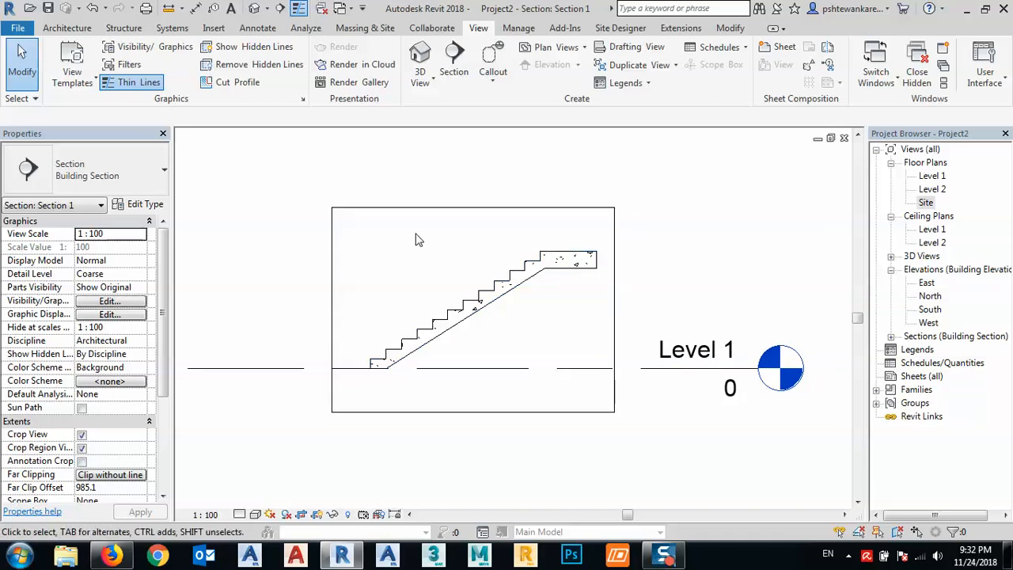
- Start the Rebar tool, accept the hook and end treatment definitions, and agree to load rebar shape families
{"action": "left_click", "coordinate": [123, 28]}
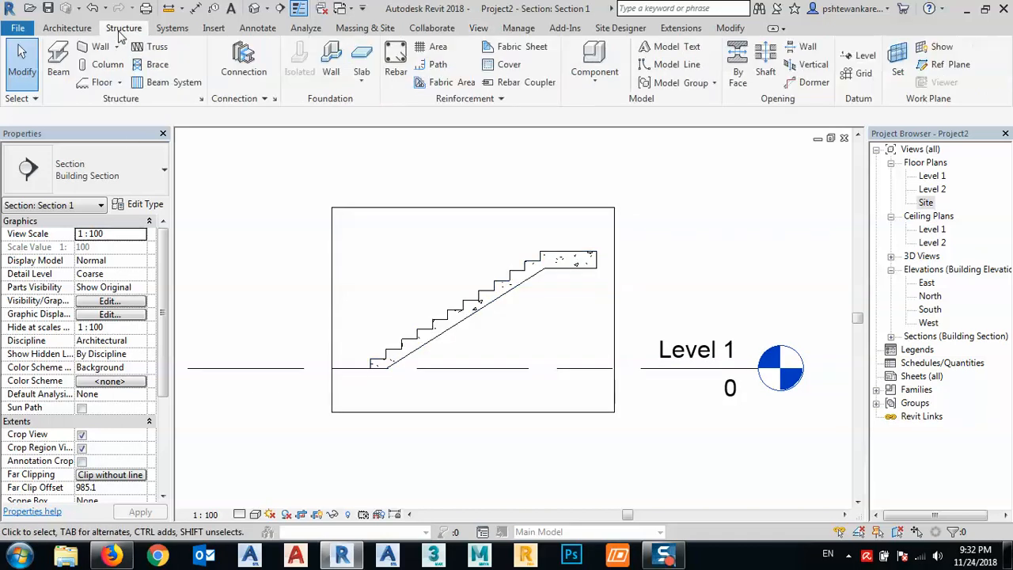
{"action": "left_click", "coordinate": [395, 67]}
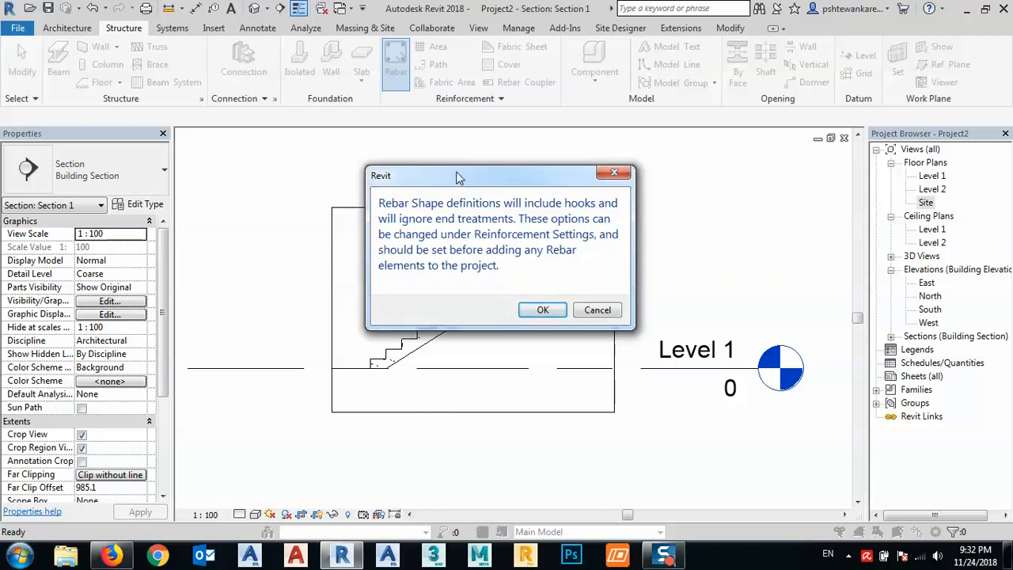
{"action": "left_click_drag", "start_coordinate": [457, 174], "coordinate": [522, 150]}
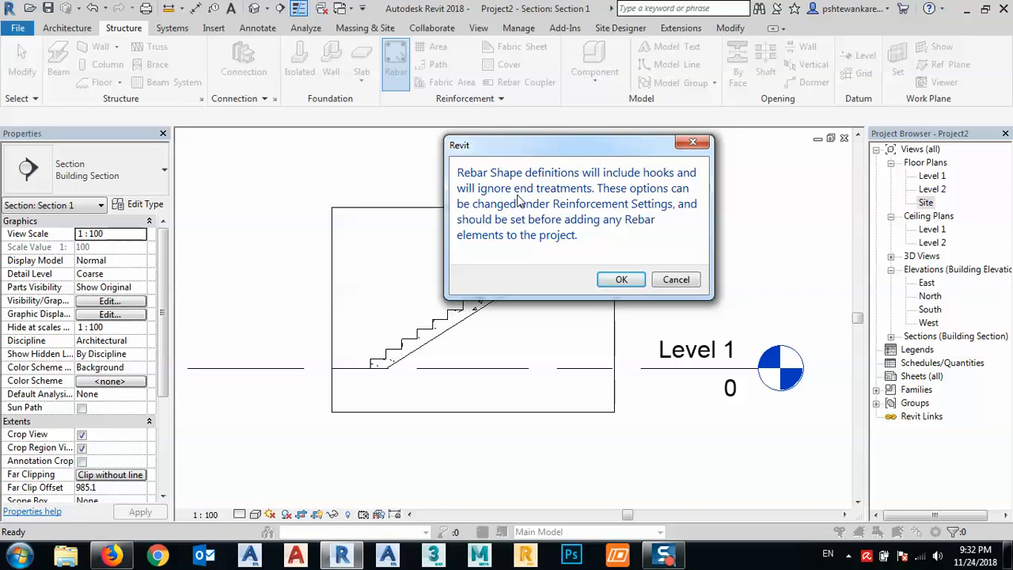
{"action": "left_click", "coordinate": [613, 281]}
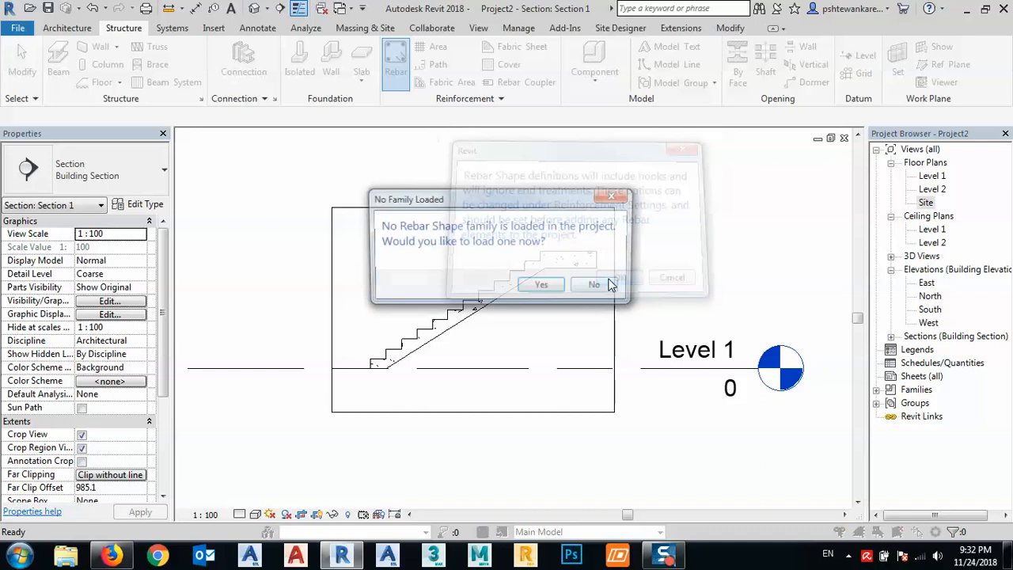
{"action": "left_click", "coordinate": [540, 287]}
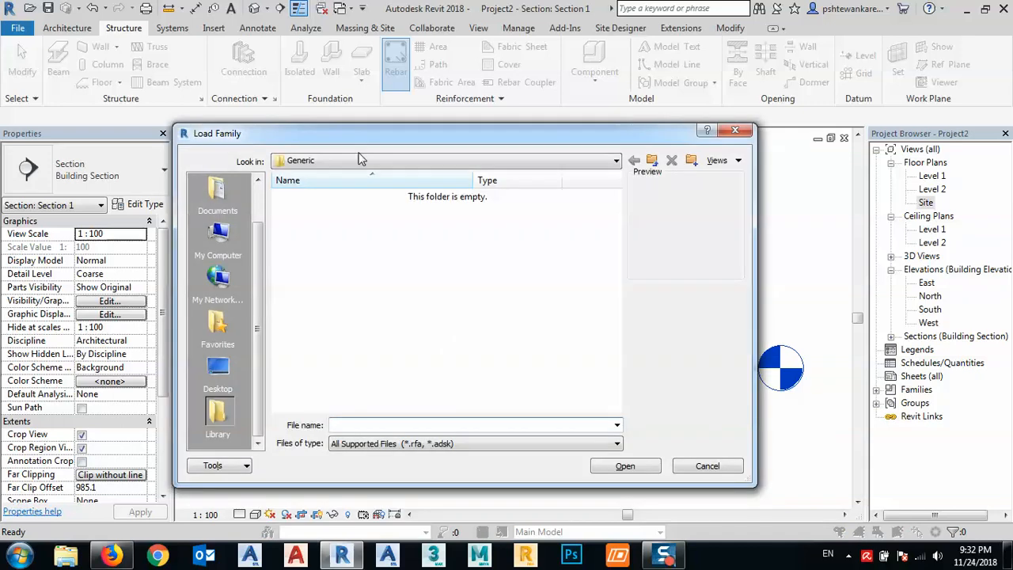
- Browse the family libraries to the Structural Rebar Shapes folder under US Metric
{"action": "left_click_drag", "start_coordinate": [356, 143], "coordinate": [363, 71]}
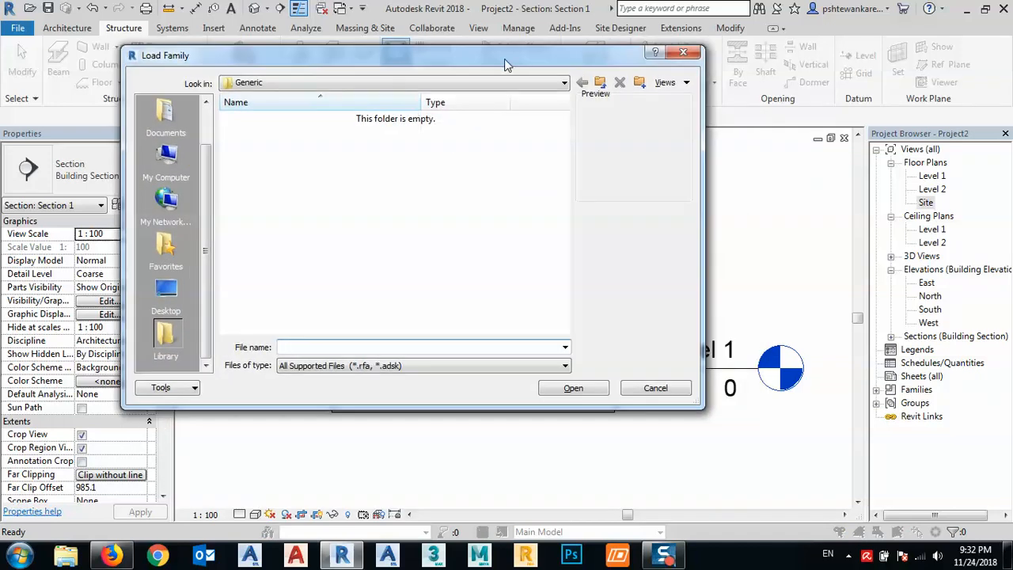
{"action": "left_click_drag", "start_coordinate": [507, 63], "coordinate": [492, 107]}
{"action": "left_click", "coordinate": [589, 131]}
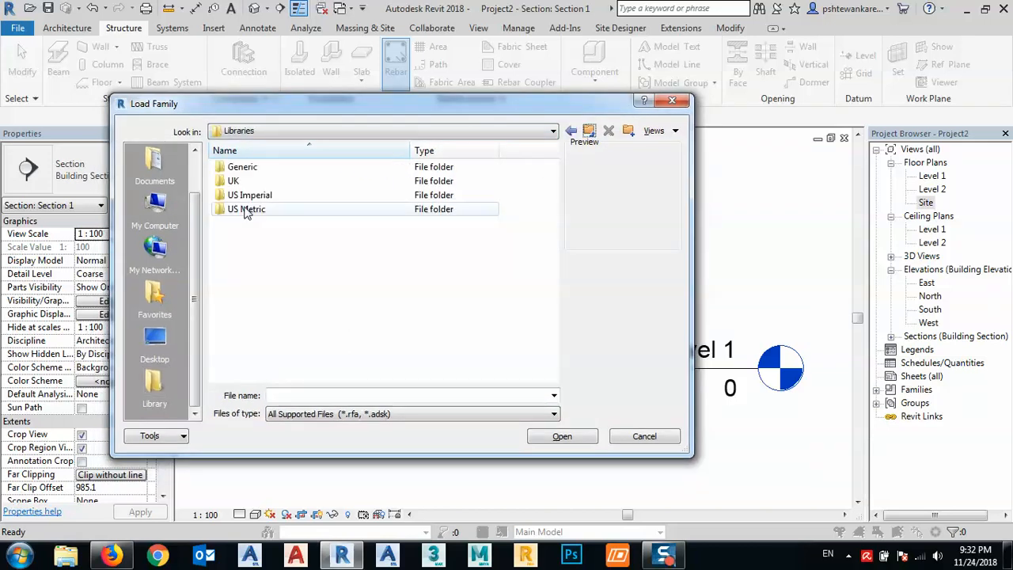
{"action": "double_click", "coordinate": [246, 209]}
{"action": "scroll", "coordinate": [264, 286], "scroll_direction": "down", "scroll_amount": 3}
{"action": "scroll", "coordinate": [264, 287], "scroll_direction": "down", "scroll_amount": 5}
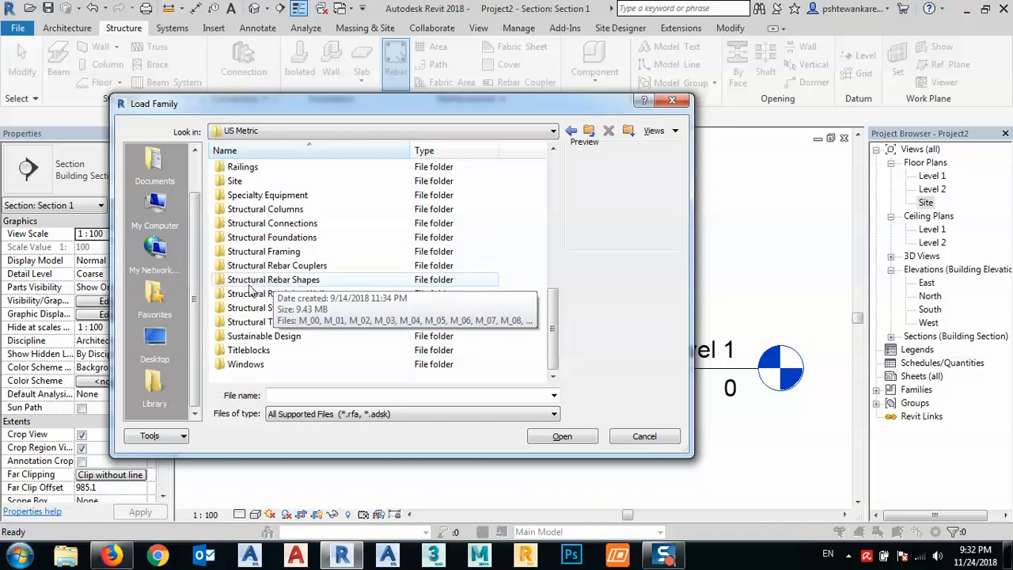
{"action": "left_click", "coordinate": [262, 282]}
{"action": "double_click", "coordinate": [264, 283]}
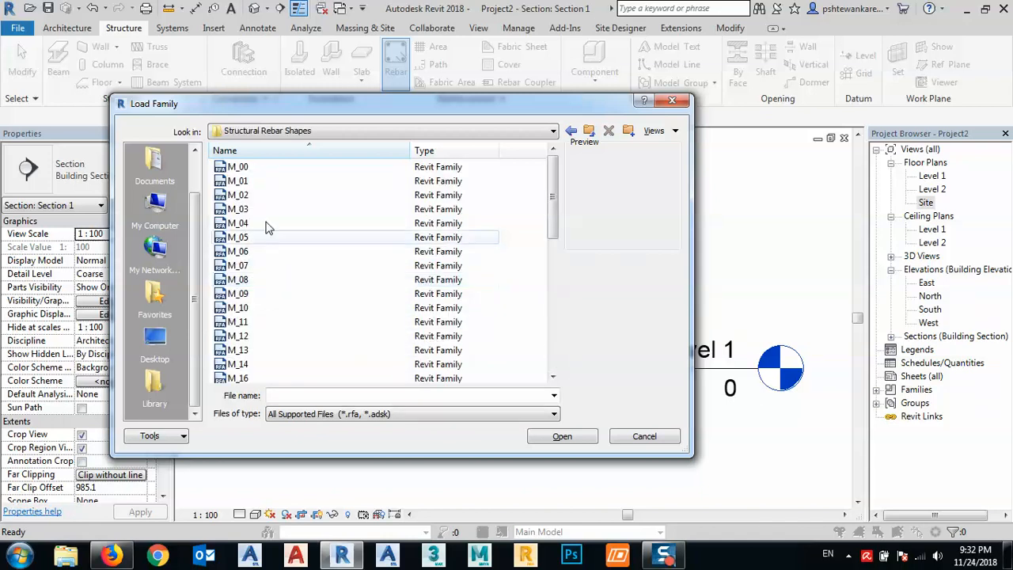
- Load all the rebar shape families in the Structural Rebar Shapes folder into the project
{"action": "left_click", "coordinate": [238, 168]}
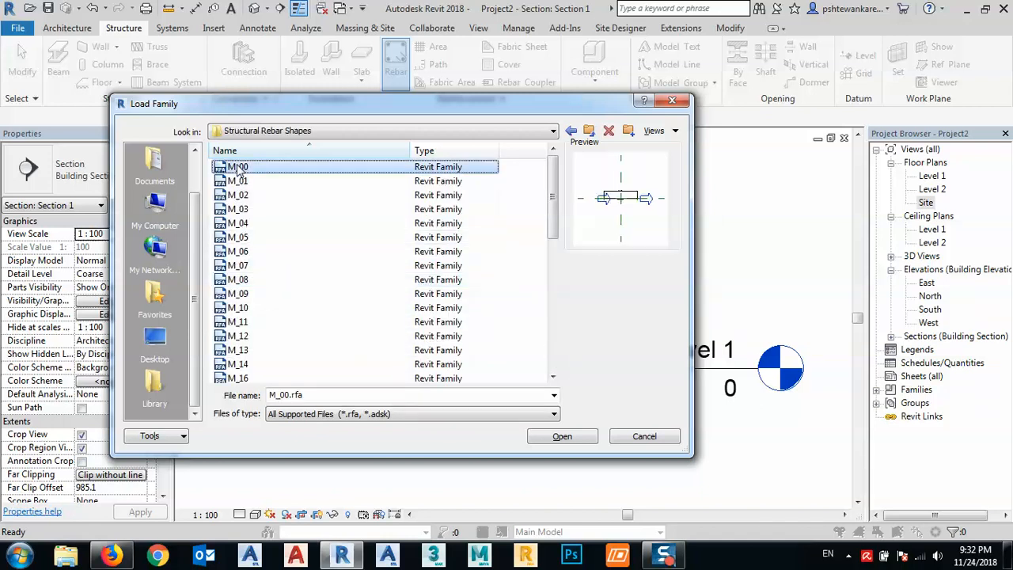
{"action": "key", "text": "ctrl+a"}
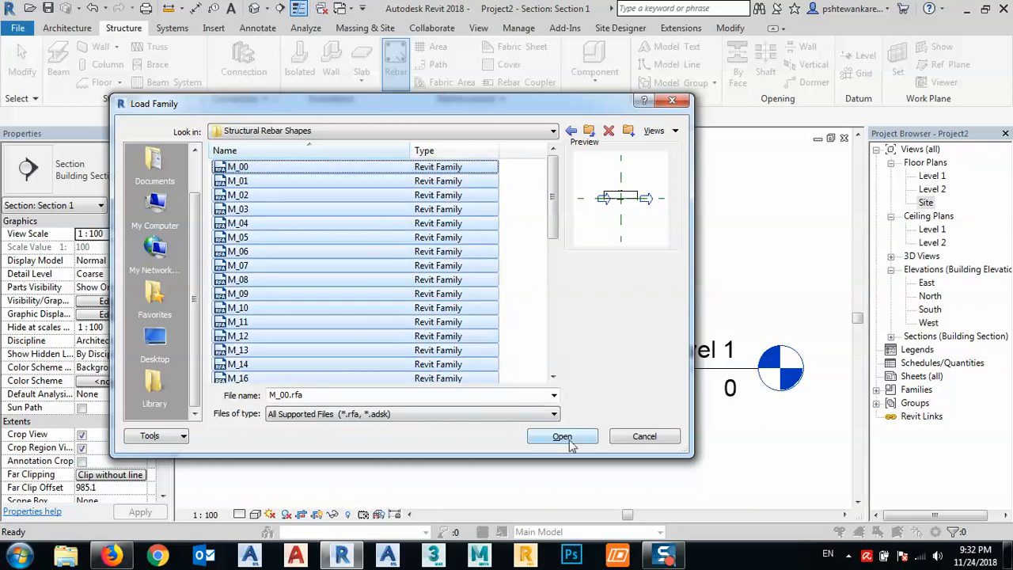
{"action": "left_click", "coordinate": [567, 437]}
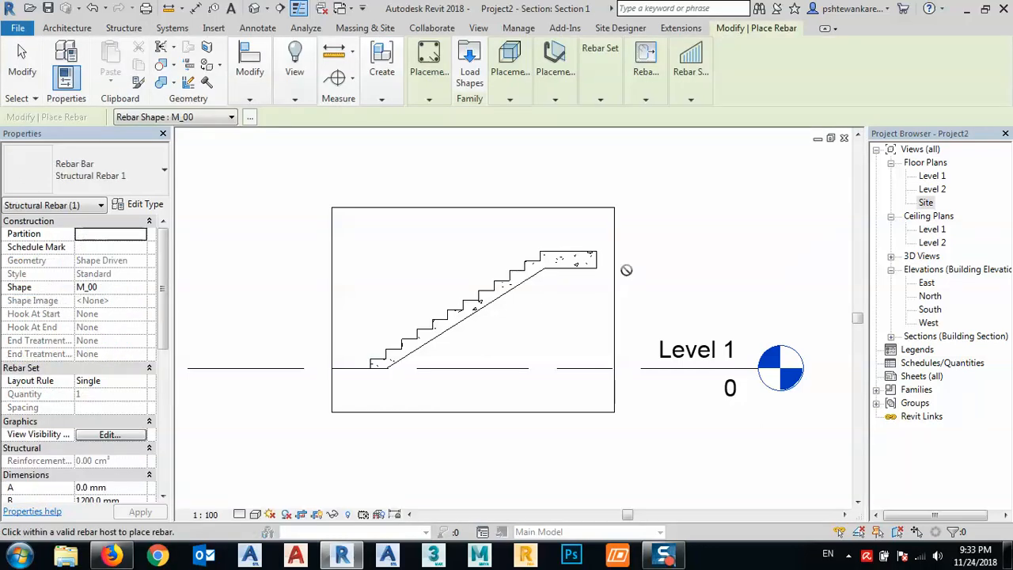
- Try the straight M_00 bar in the stair section, and open the Rebar Shape Browser to view the available shapes
{"action": "scroll", "coordinate": [502, 296], "scroll_direction": "up", "scroll_amount": 3}
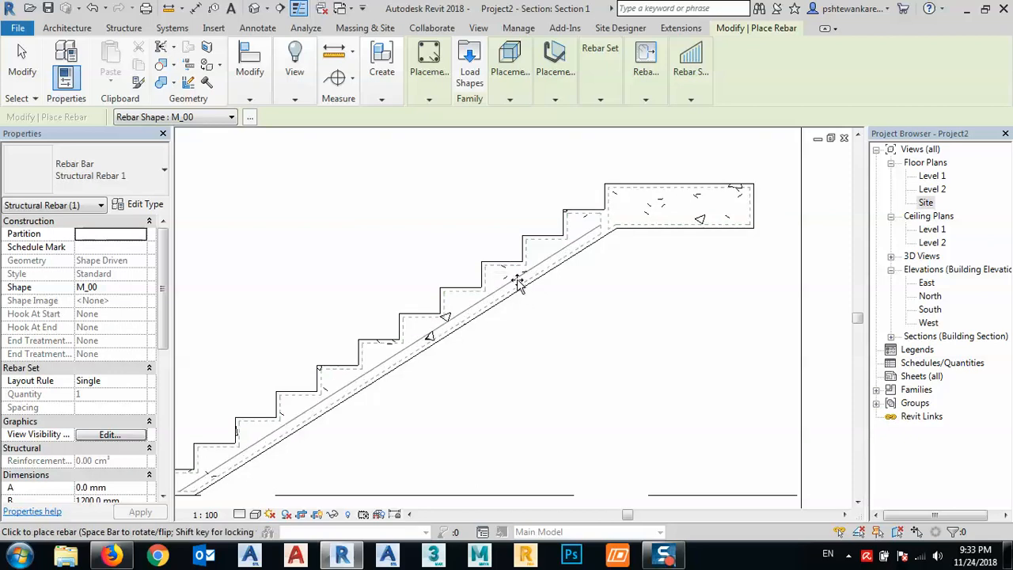
{"action": "scroll", "coordinate": [475, 308], "scroll_direction": "up", "scroll_amount": 3}
{"action": "left_click", "coordinate": [491, 301]}
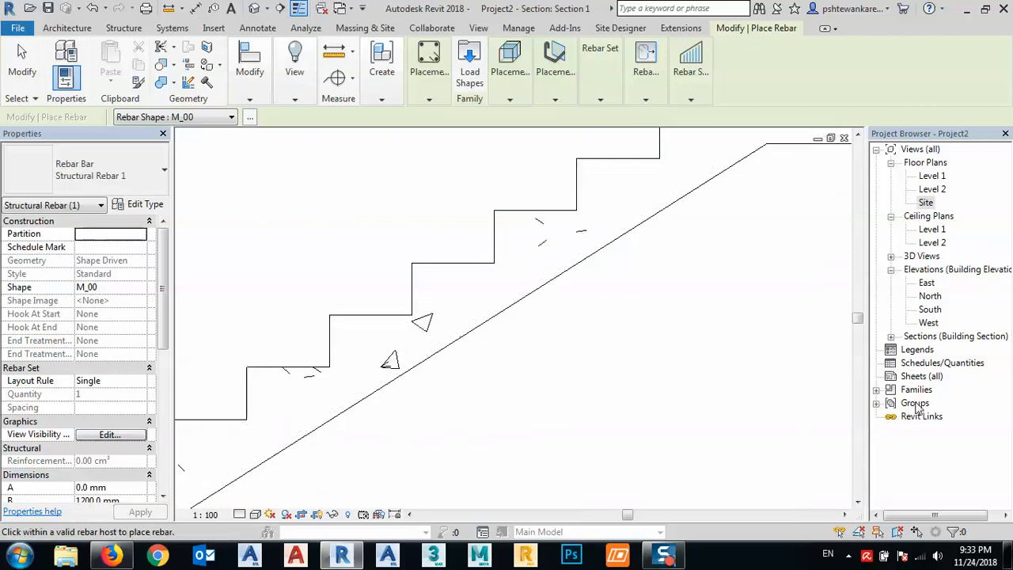
{"action": "left_click", "coordinate": [250, 119]}
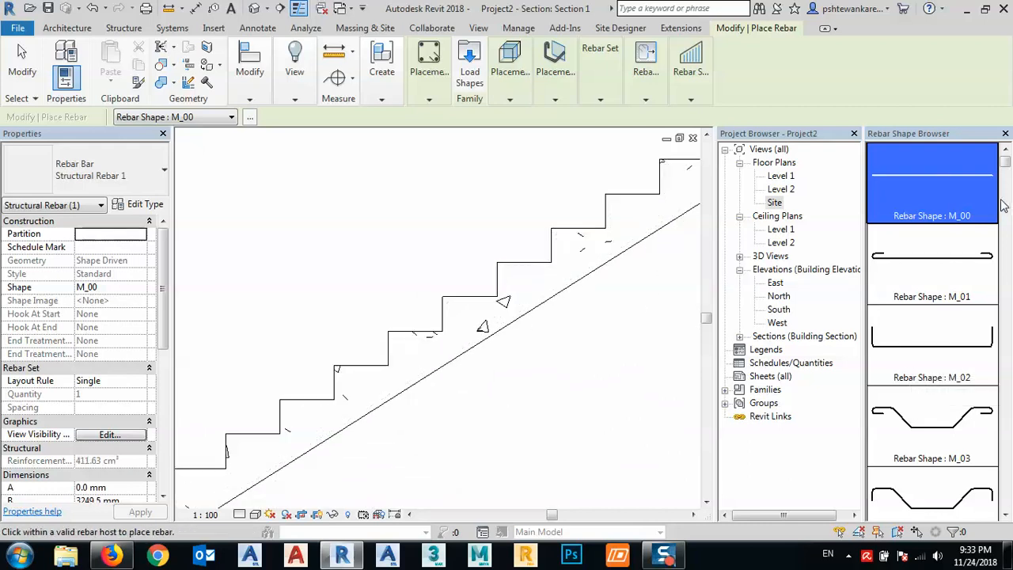
{"action": "mouse_move", "coordinate": [1006, 167]}
{"action": "left_mouse_down"}
{"action": "mouse_move", "coordinate": [1007, 498]}
{"action": "mouse_move", "coordinate": [1006, 159]}
{"action": "left_mouse_up"}
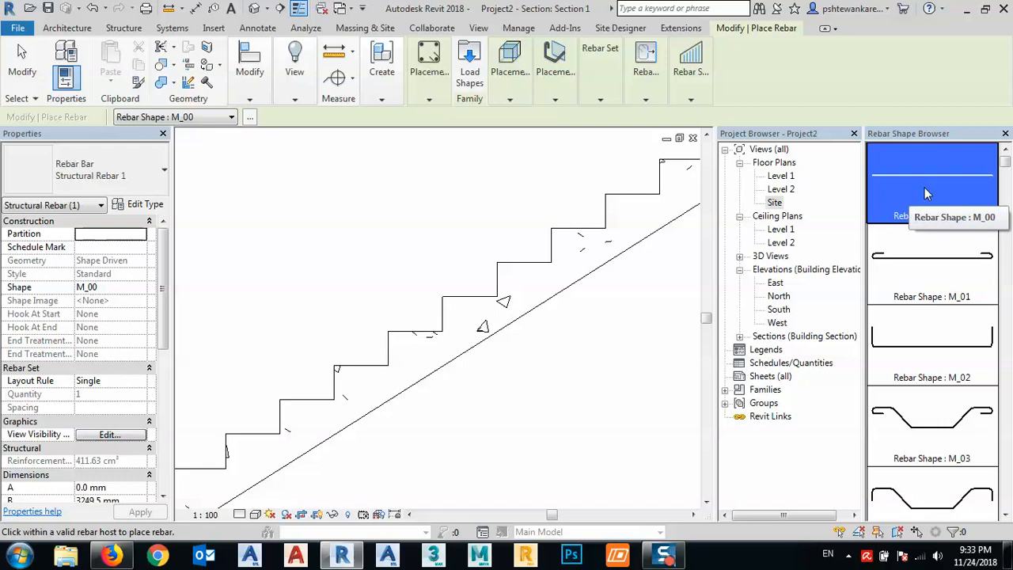
- Examine how the M_00 bar would sit against the concrete cover along the stair's underside and lowest step, and leave the Rebar tool
{"action": "middle_click_drag", "start_coordinate": [567, 347], "coordinate": [530, 303]}
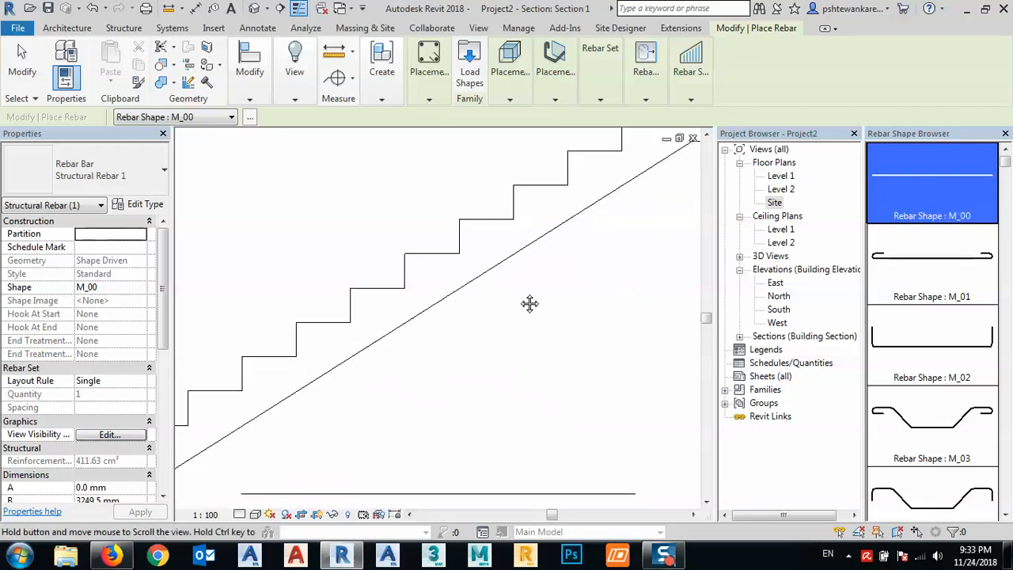
{"action": "scroll", "coordinate": [434, 303], "scroll_direction": "up", "scroll_amount": 1}
{"action": "scroll", "coordinate": [425, 307], "scroll_direction": "up", "scroll_amount": 1}
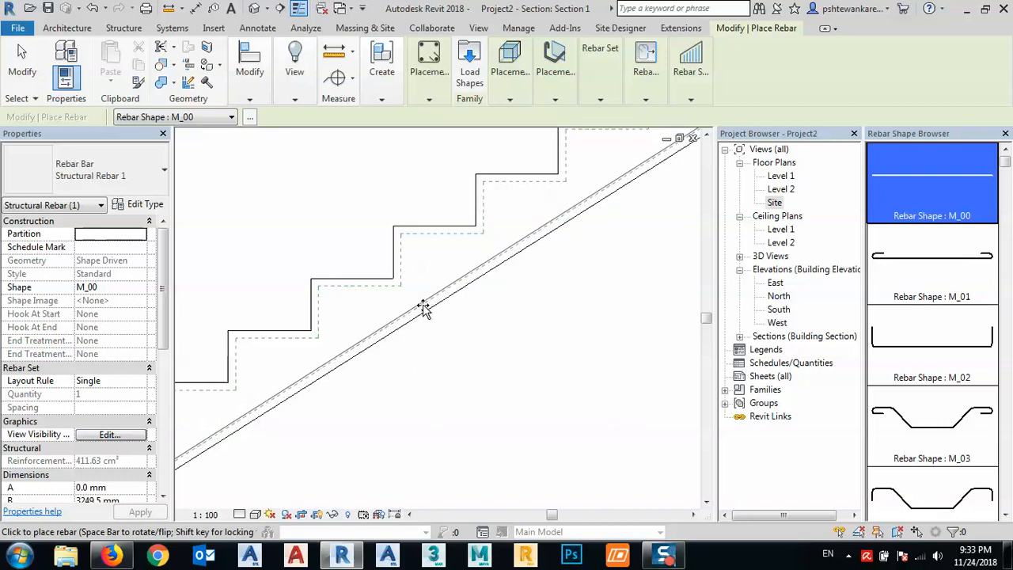
{"action": "middle_click_drag", "start_coordinate": [422, 307], "coordinate": [612, 192]}
{"action": "scroll", "coordinate": [611, 190], "scroll_direction": "down", "scroll_amount": 1}
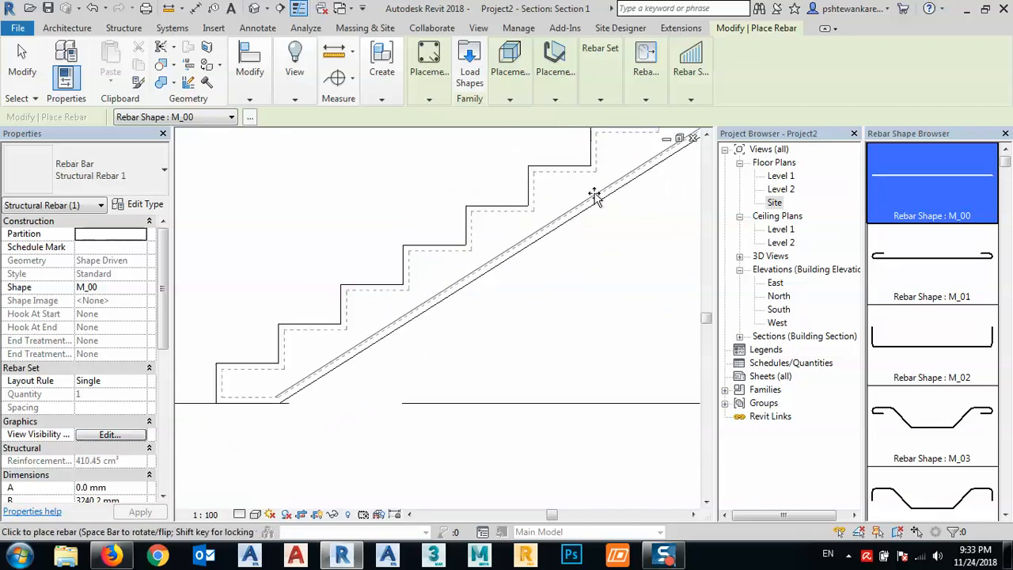
{"action": "scroll", "coordinate": [316, 369], "scroll_direction": "up", "scroll_amount": 1}
{"action": "middle_click_drag", "start_coordinate": [333, 382], "coordinate": [372, 369]}
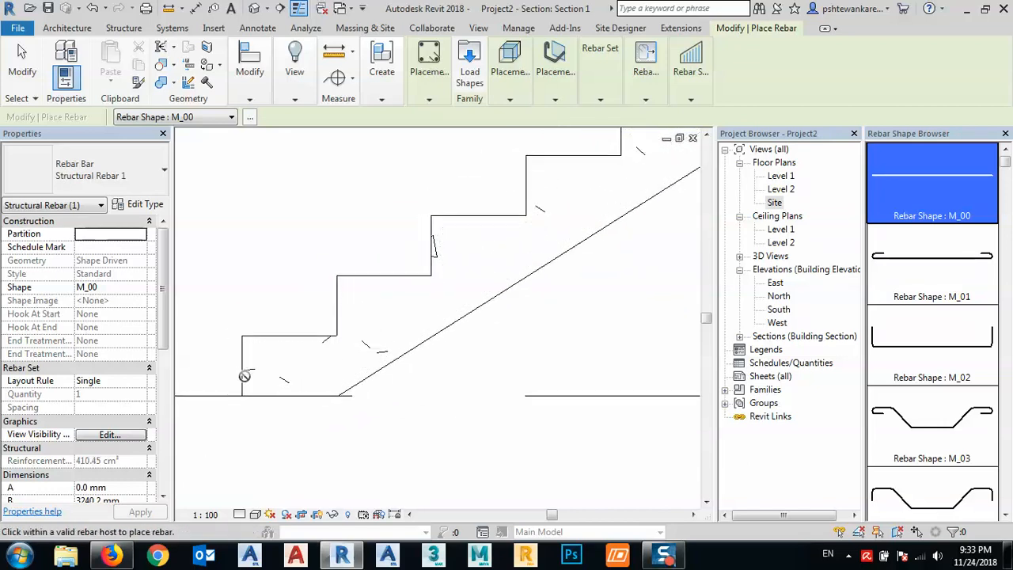
{"action": "scroll", "coordinate": [262, 368], "scroll_direction": "up", "scroll_amount": 2}
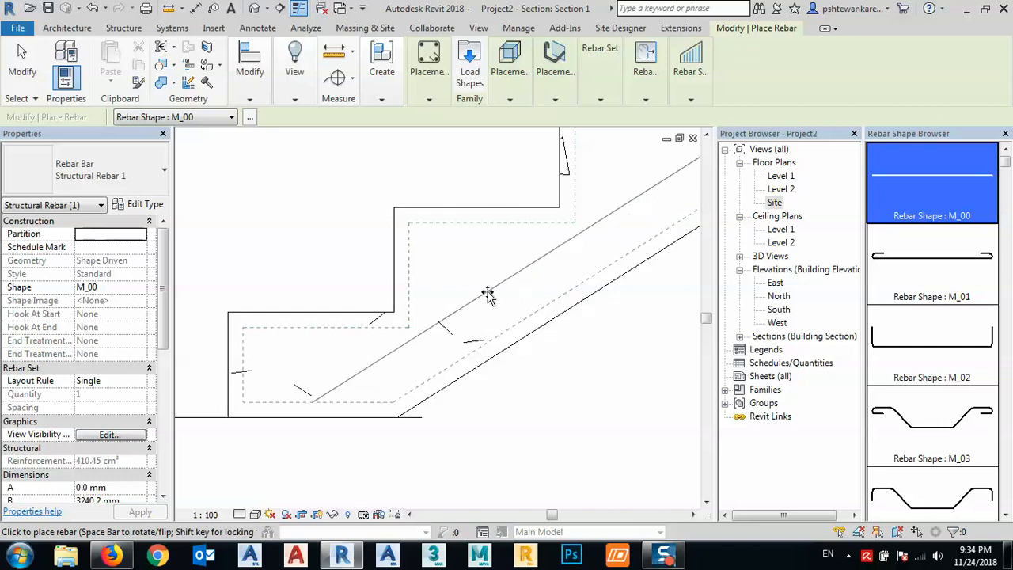
{"action": "key", "text": "Escape"}
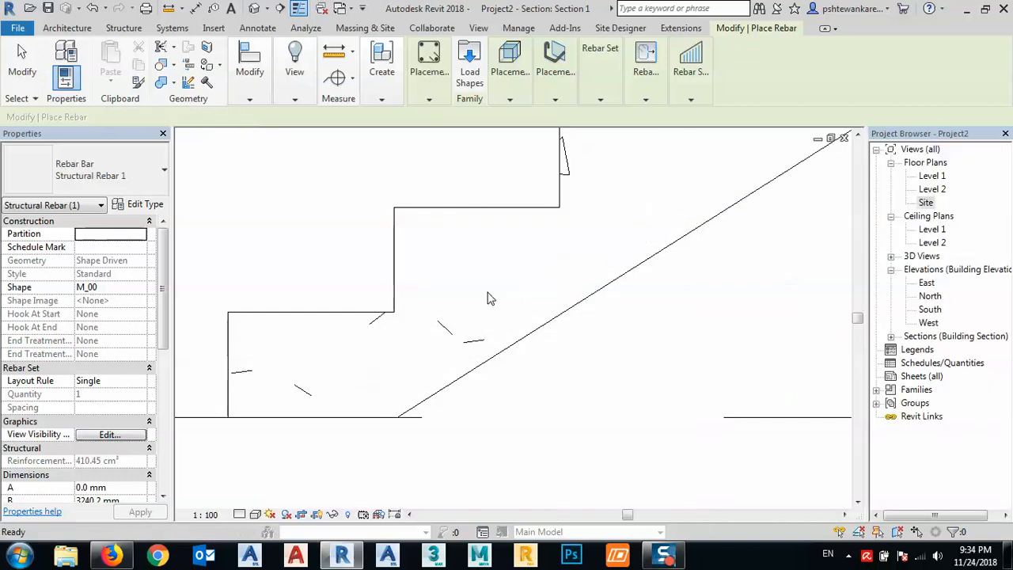
{"action": "key", "text": "Escape"}
- Select the stair in the section and check which Rebar Cover options are available for it
{"action": "left_click", "coordinate": [485, 368]}
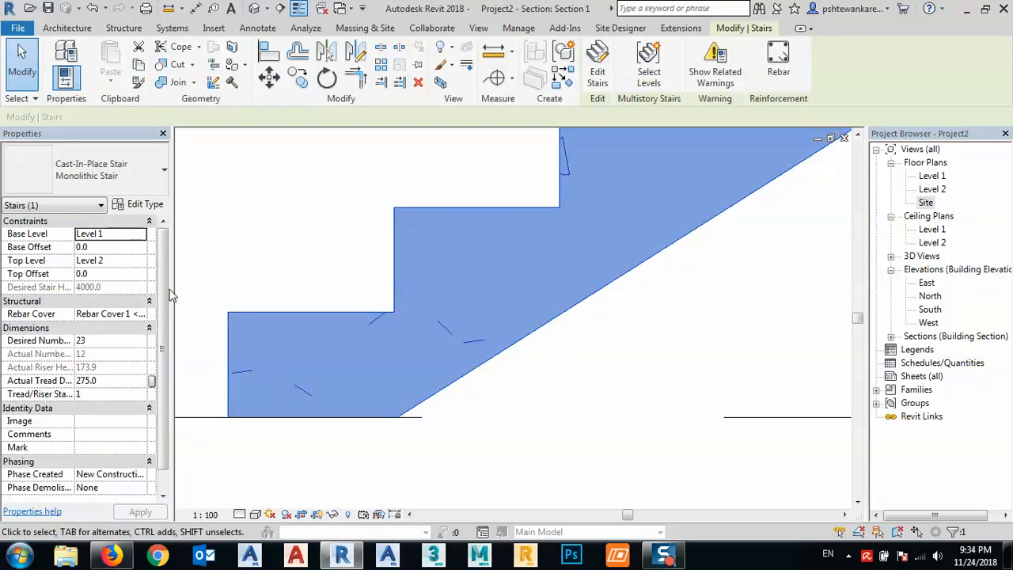
{"action": "left_click", "coordinate": [119, 314]}
{"action": "left_click", "coordinate": [140, 314]}
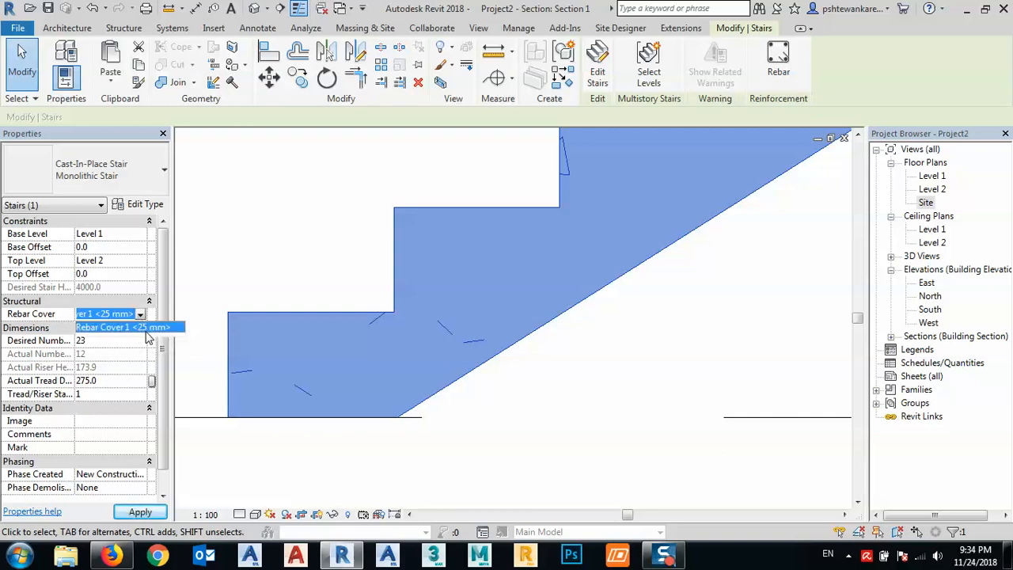
{"action": "left_click", "coordinate": [117, 317]}
{"action": "left_click", "coordinate": [109, 315]}
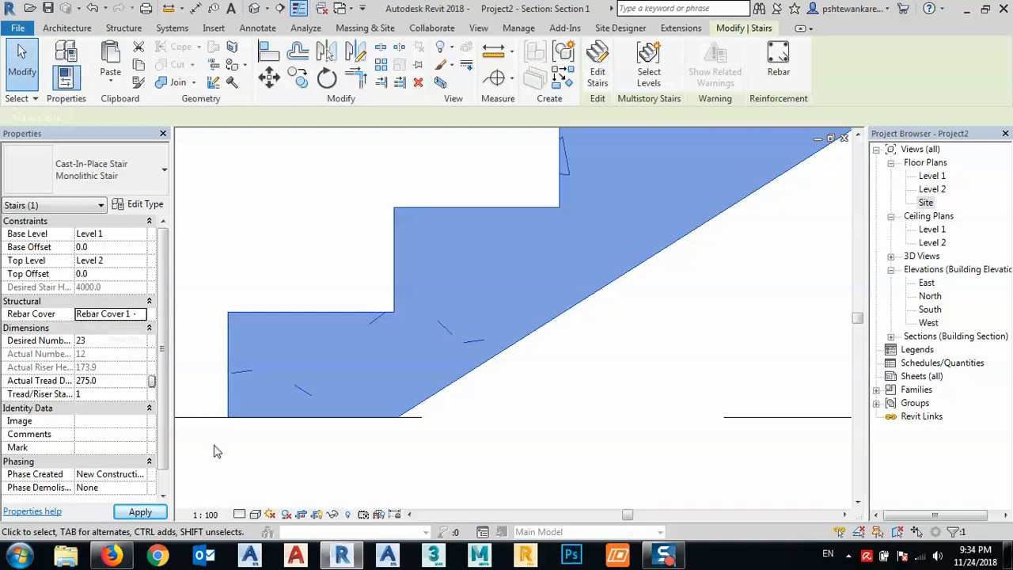
{"action": "left_click", "coordinate": [142, 515]}
{"action": "left_click", "coordinate": [652, 356]}
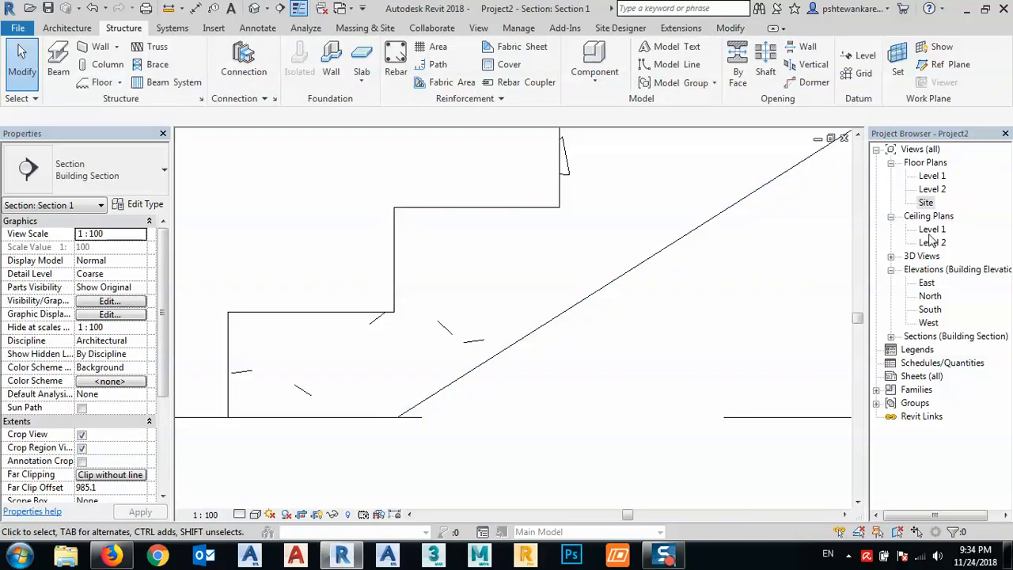
- Switch to the default 3D view and select the stair to inspect its properties
{"action": "left_click", "coordinate": [254, 8]}
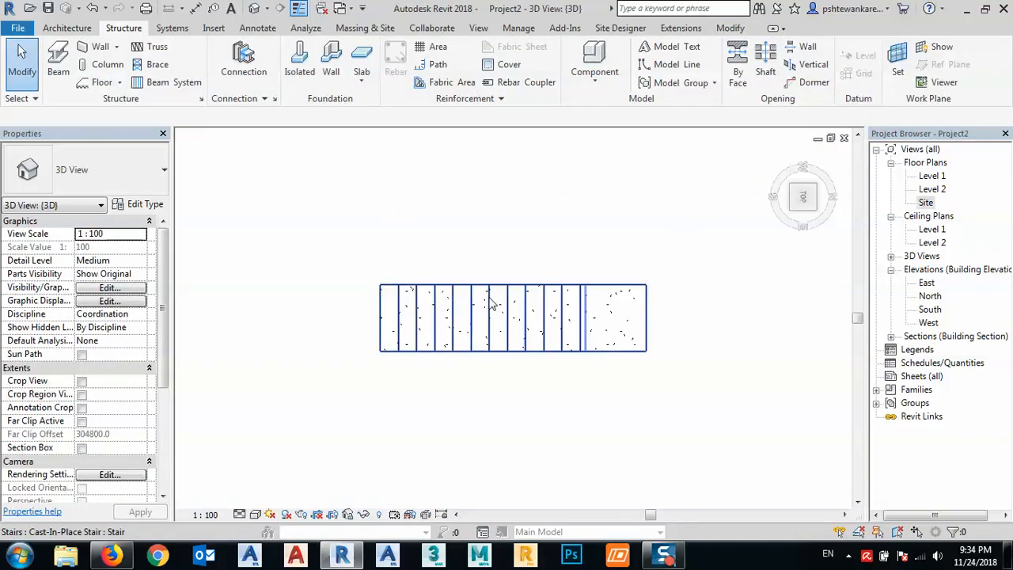
{"action": "left_click", "coordinate": [486, 293]}
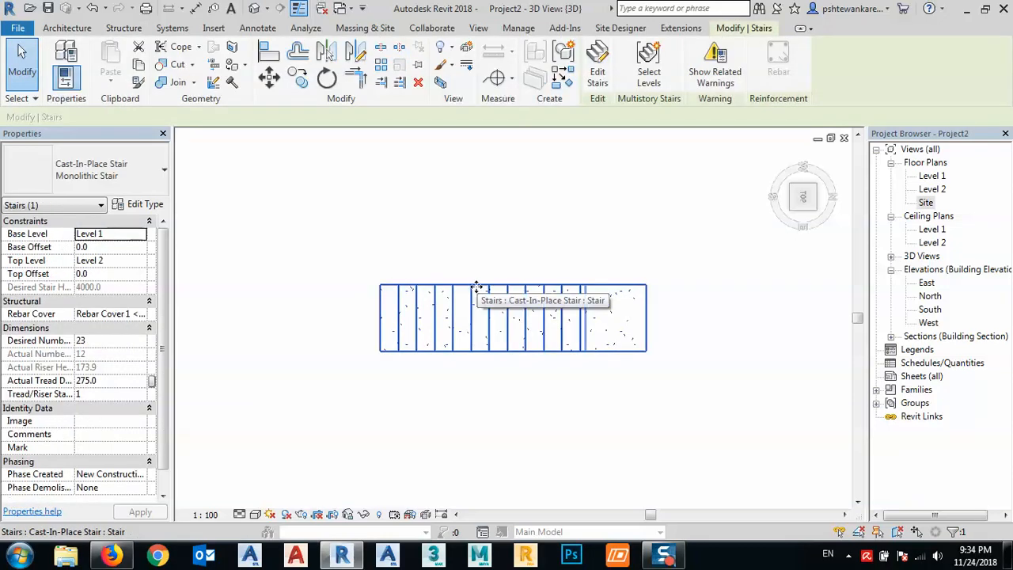
{"action": "left_click", "coordinate": [483, 387]}
{"action": "left_click", "coordinate": [517, 286]}
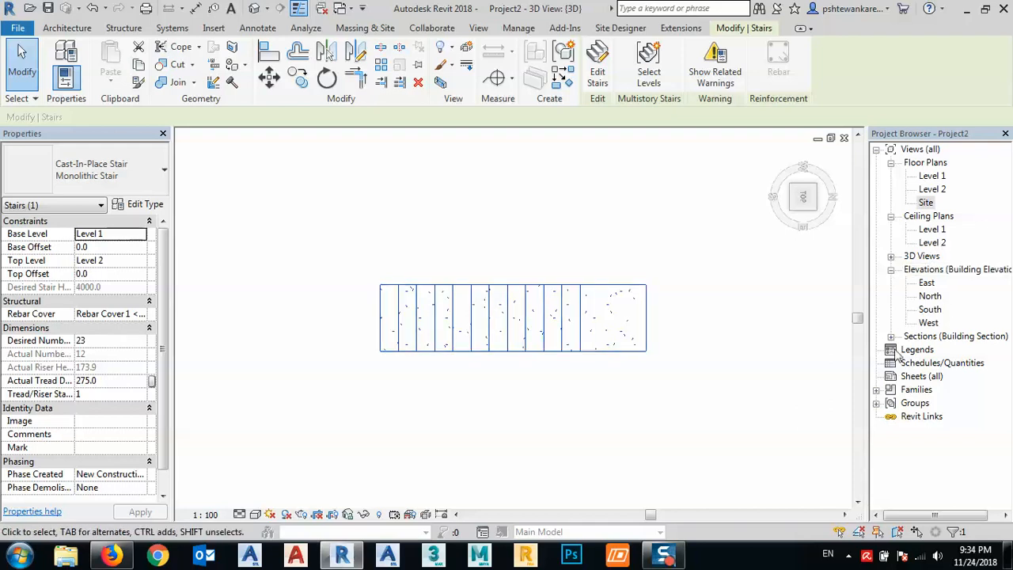
- Reopen the Section 1 view and bring the lower flight of the stair into view
{"action": "left_click", "coordinate": [891, 336]}
{"action": "left_click", "coordinate": [937, 349]}
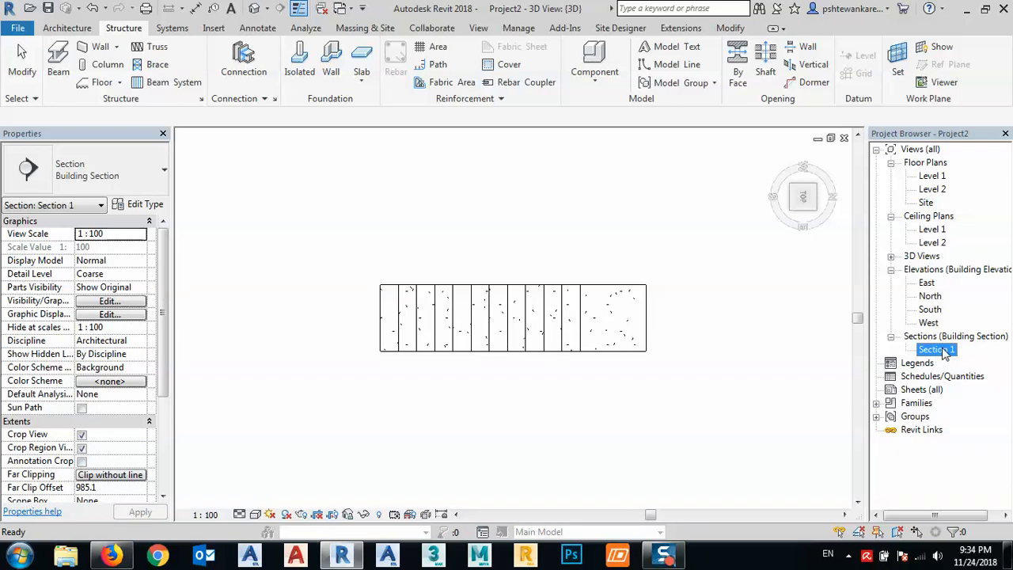
{"action": "double_click", "coordinate": [942, 351]}
{"action": "middle_click_drag", "start_coordinate": [590, 359], "coordinate": [447, 402]}
{"action": "scroll", "coordinate": [450, 400], "scroll_direction": "down", "scroll_amount": 1}
{"action": "left_click", "coordinate": [497, 385]}
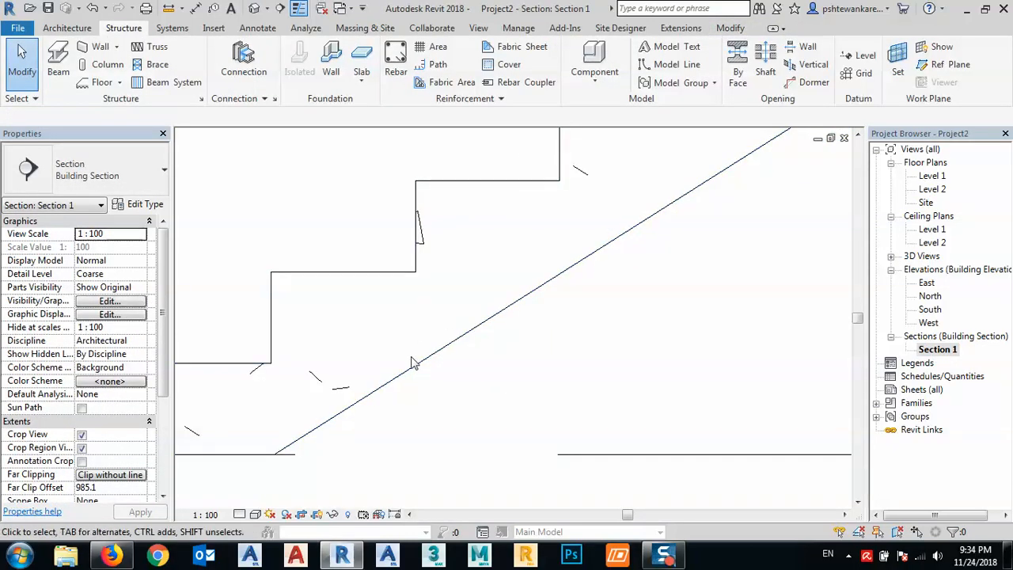
{"action": "scroll", "coordinate": [400, 352], "scroll_direction": "down", "scroll_amount": 3}
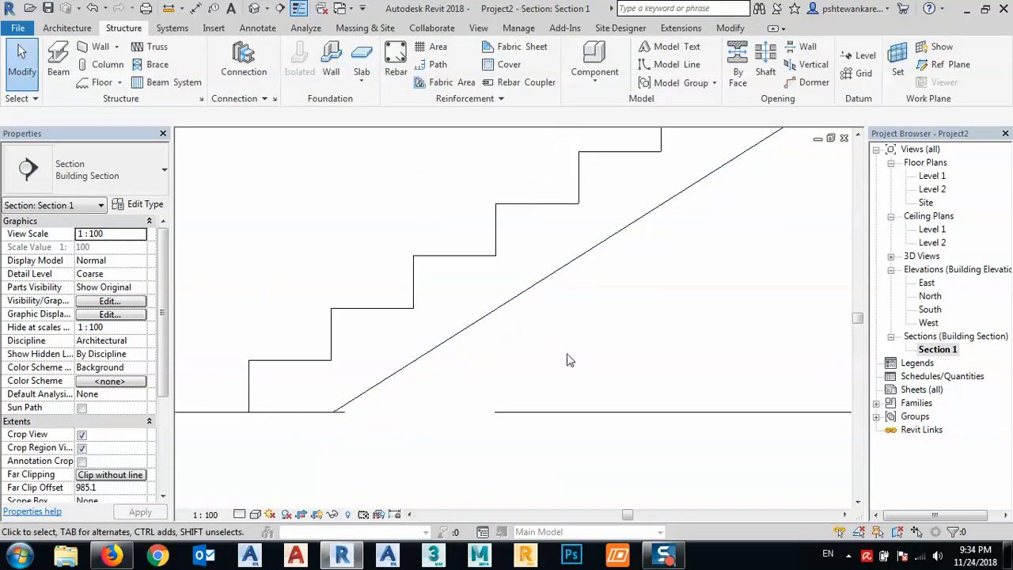
- Add a Rebar Cover 2 entry to the rebar cover settings and set it to 20 mm
{"action": "left_click", "coordinate": [507, 66]}
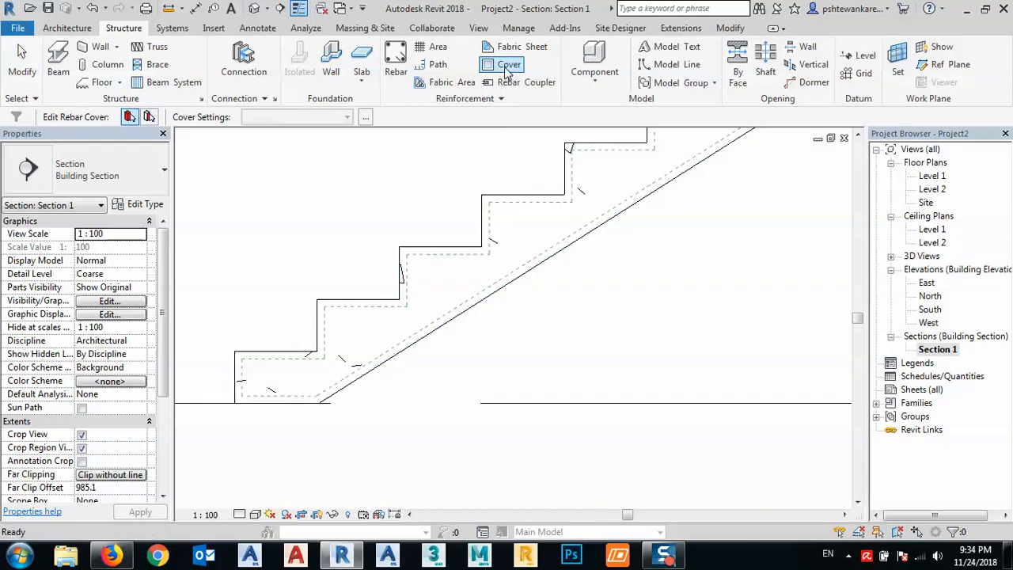
{"action": "left_click", "coordinate": [364, 116]}
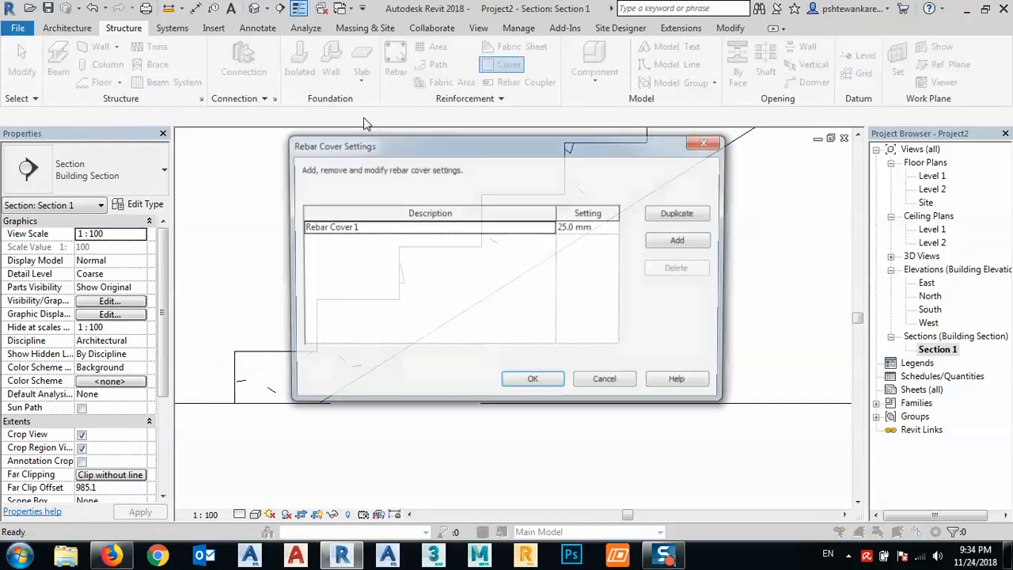
{"action": "left_click", "coordinate": [678, 241]}
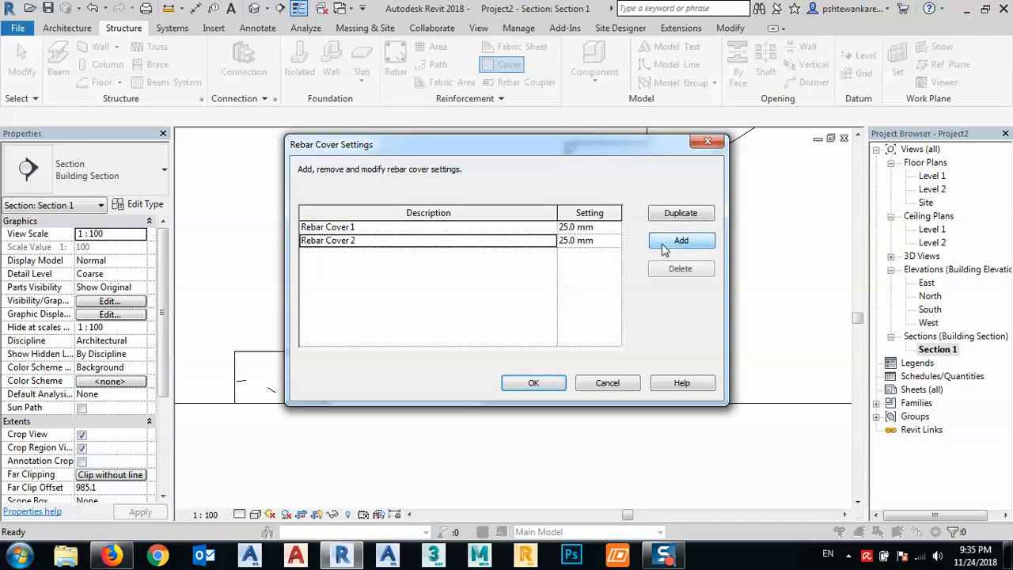
{"action": "left_click", "coordinate": [571, 241]}
{"action": "double_click", "coordinate": [572, 242]}
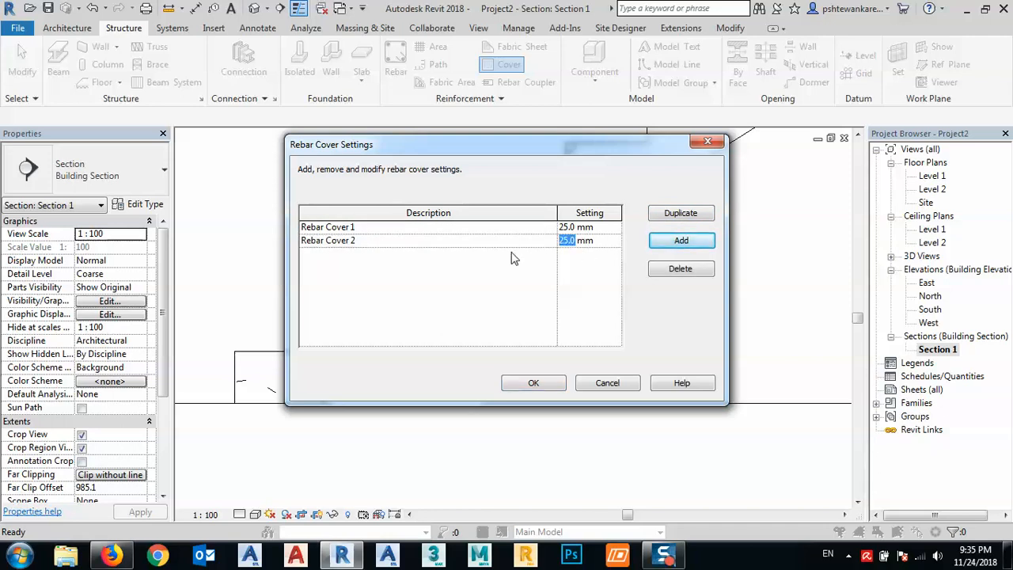
{"action": "type", "text": "20"}
- Add a Rebar Cover 3 entry set to 40 mm and accept the rebar cover settings
{"action": "left_click", "coordinate": [681, 240]}
{"action": "left_click_drag", "start_coordinate": [570, 254], "coordinate": [533, 267]}
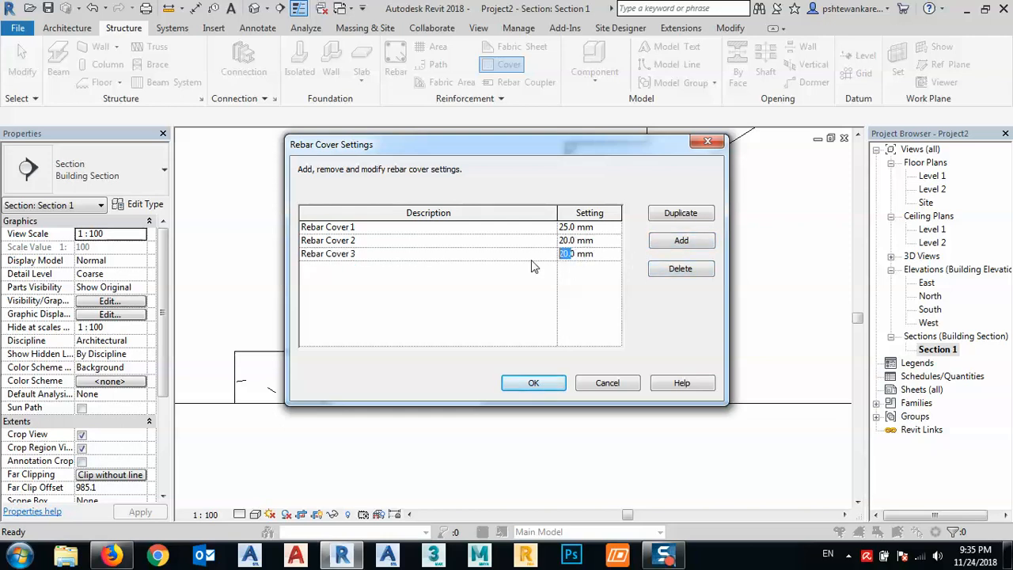
{"action": "type", "text": "40"}
{"action": "left_click", "coordinate": [533, 383]}
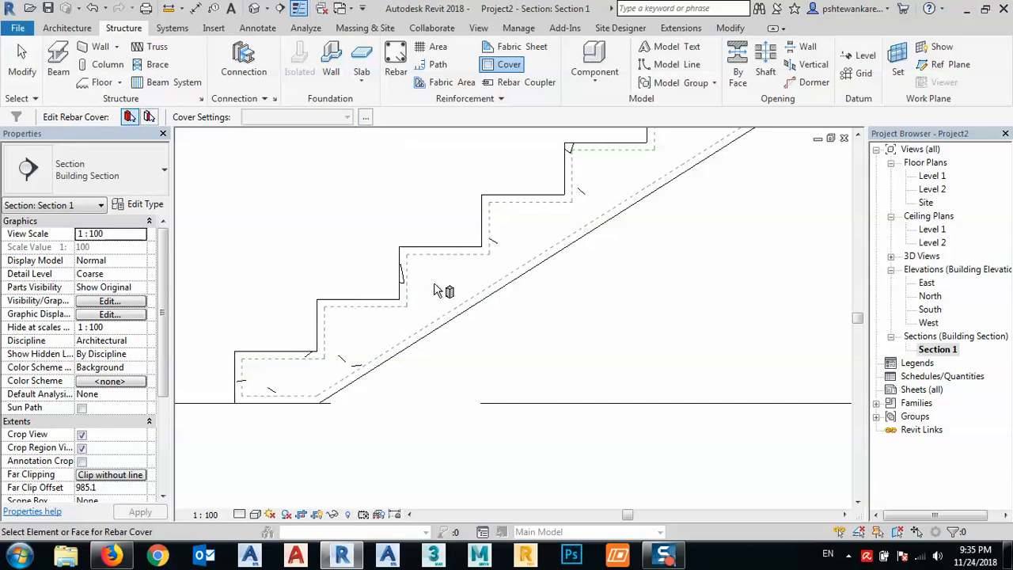
- Try the 40 mm Rebar Cover 3 on the stair in the section, and settle on the 20 mm Rebar Cover 2
{"action": "scroll", "coordinate": [150, 386], "scroll_direction": "down", "scroll_amount": 4}
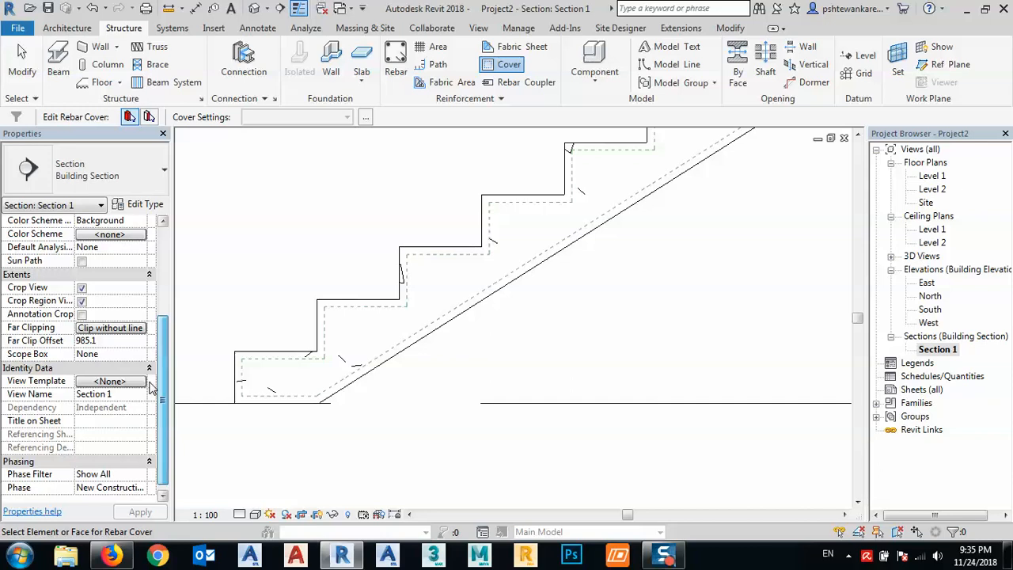
{"action": "scroll", "coordinate": [150, 386], "scroll_direction": "down", "scroll_amount": 1}
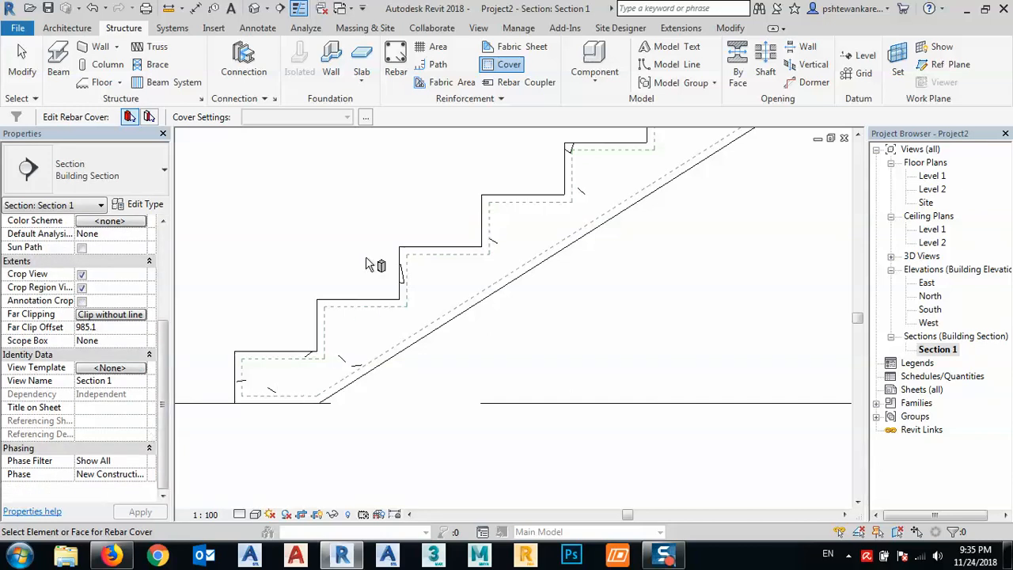
{"action": "left_click", "coordinate": [517, 198]}
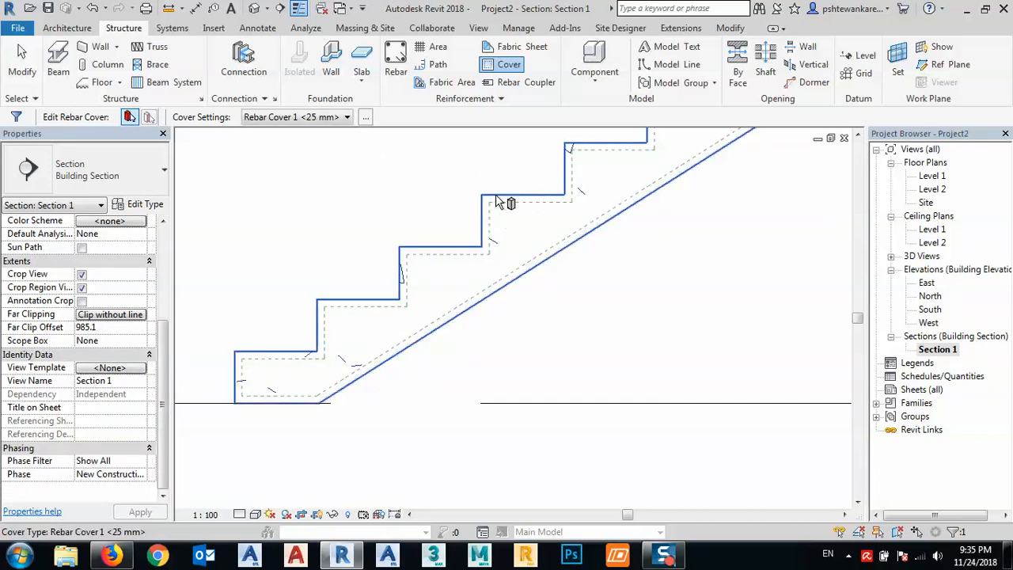
{"action": "left_click", "coordinate": [316, 119]}
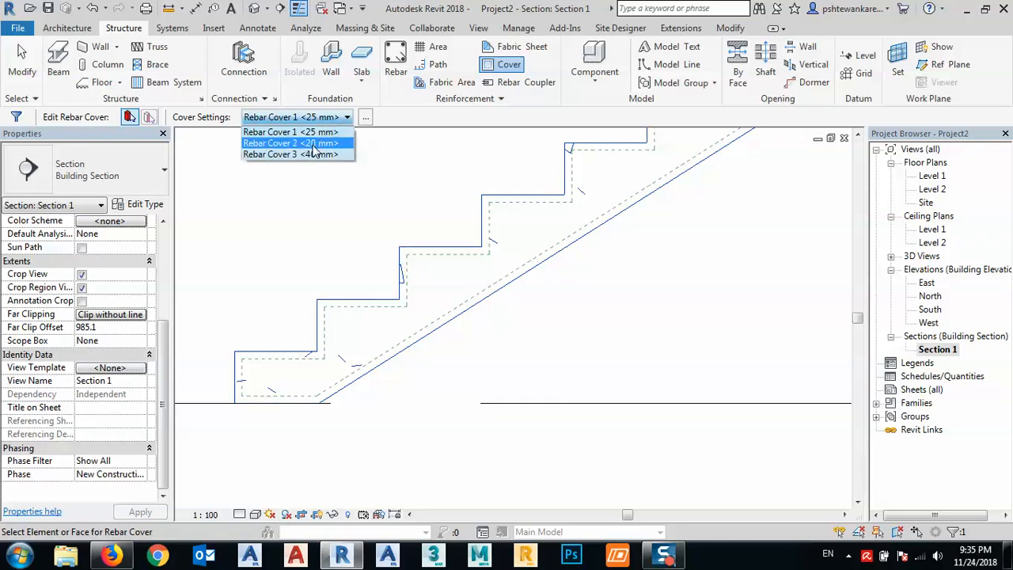
{"action": "left_click", "coordinate": [314, 144]}
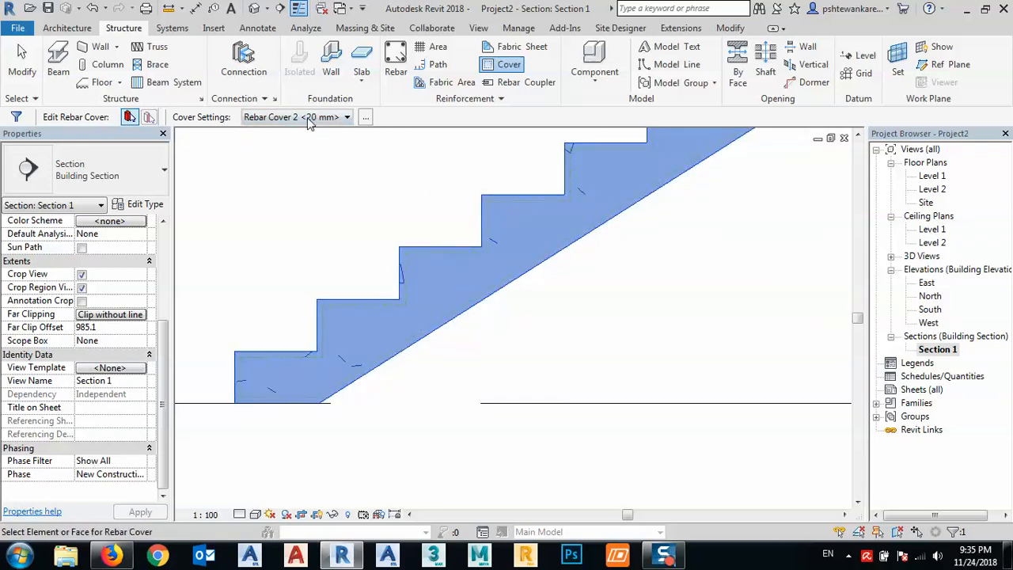
{"action": "left_click", "coordinate": [309, 120]}
{"action": "left_click", "coordinate": [308, 155]}
{"action": "left_click", "coordinate": [319, 118]}
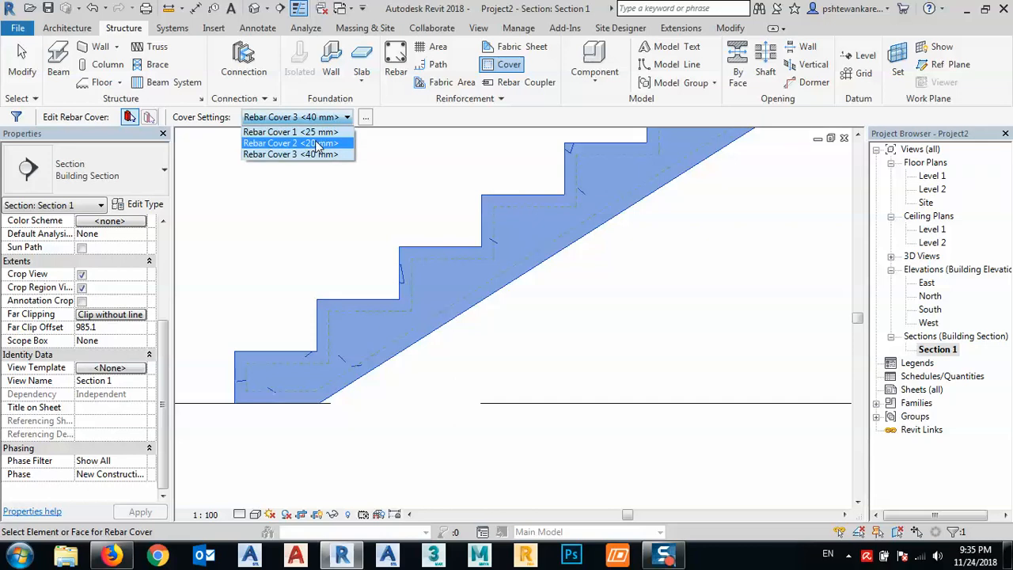
{"action": "left_click", "coordinate": [317, 144]}
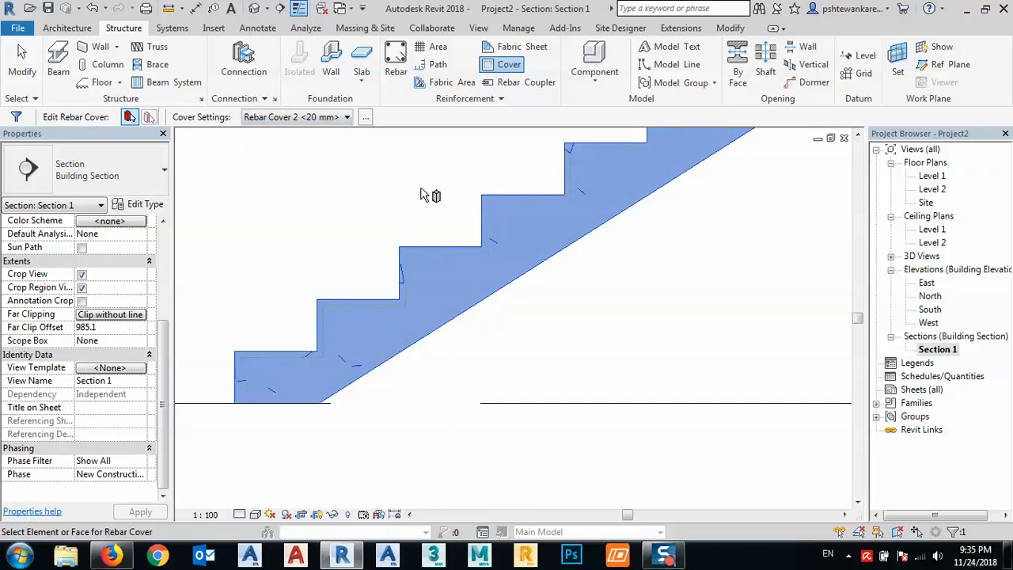
{"action": "left_click", "coordinate": [432, 199]}
- Start placing an M_00 structural rebar in the stair section, with Far Cover Reference as placement plane and Parallel to Work Plane as orientation
{"action": "middle_click_drag", "start_coordinate": [543, 222], "coordinate": [522, 257]}
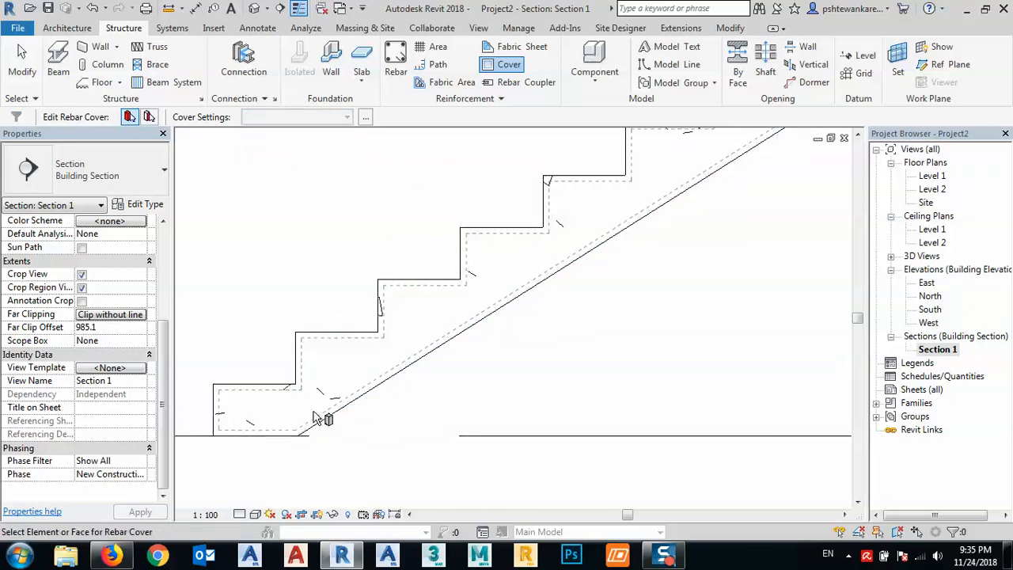
{"action": "middle_click_drag", "start_coordinate": [569, 329], "coordinate": [506, 361]}
{"action": "scroll", "coordinate": [501, 323], "scroll_direction": "down", "scroll_amount": 2}
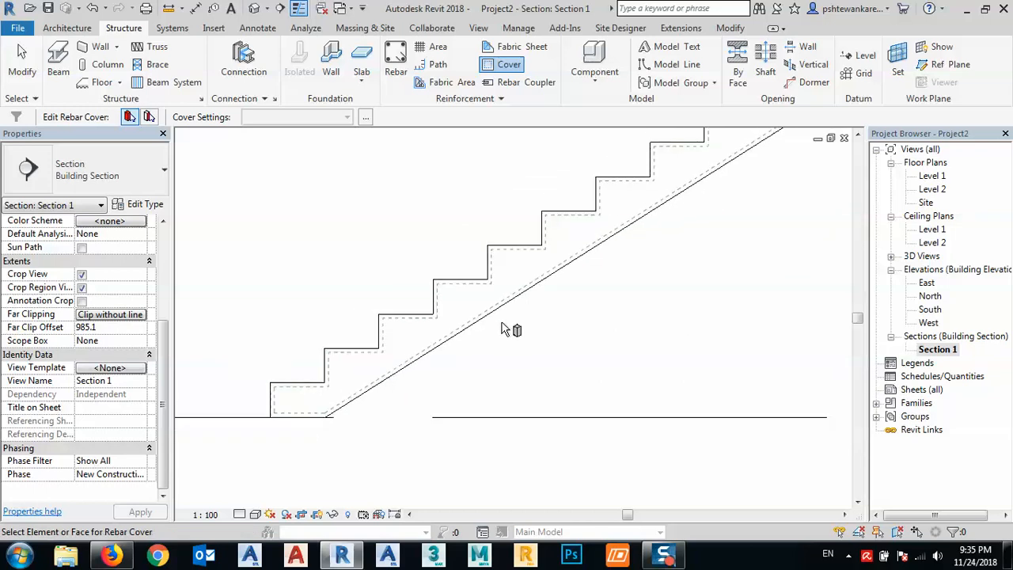
{"action": "middle_click_drag", "start_coordinate": [699, 345], "coordinate": [656, 339]}
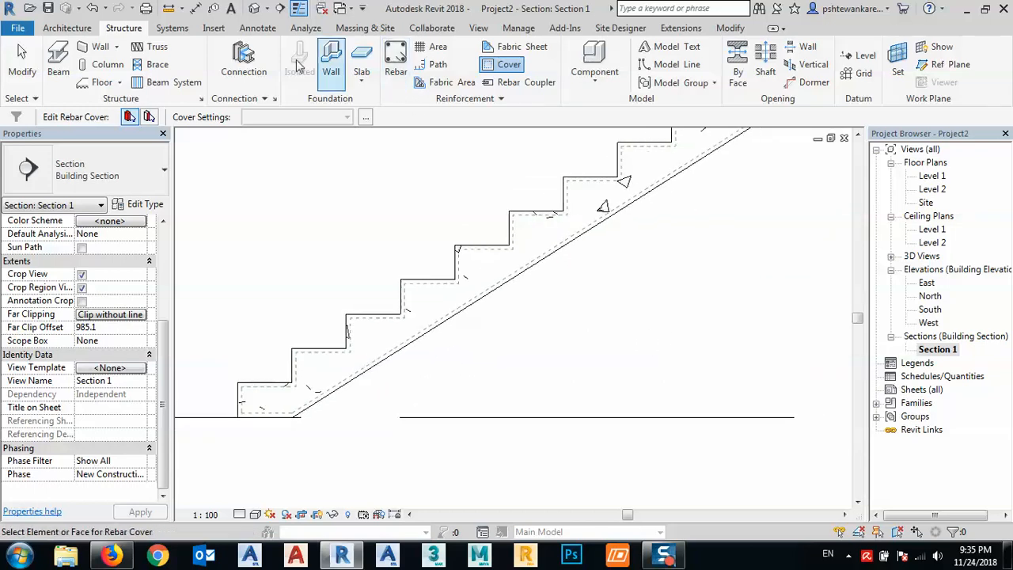
{"action": "left_click", "coordinate": [395, 63]}
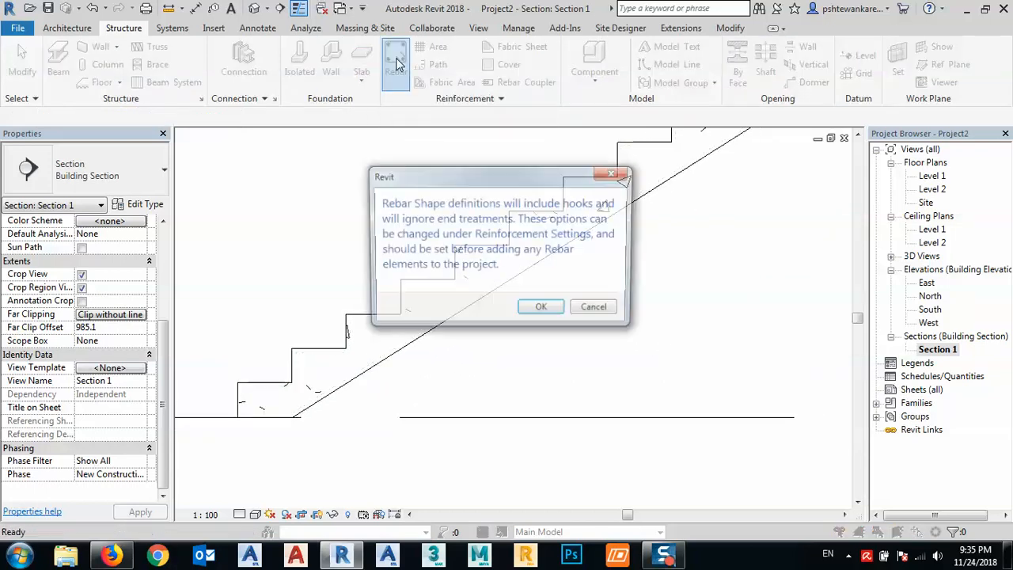
{"action": "left_click", "coordinate": [541, 310]}
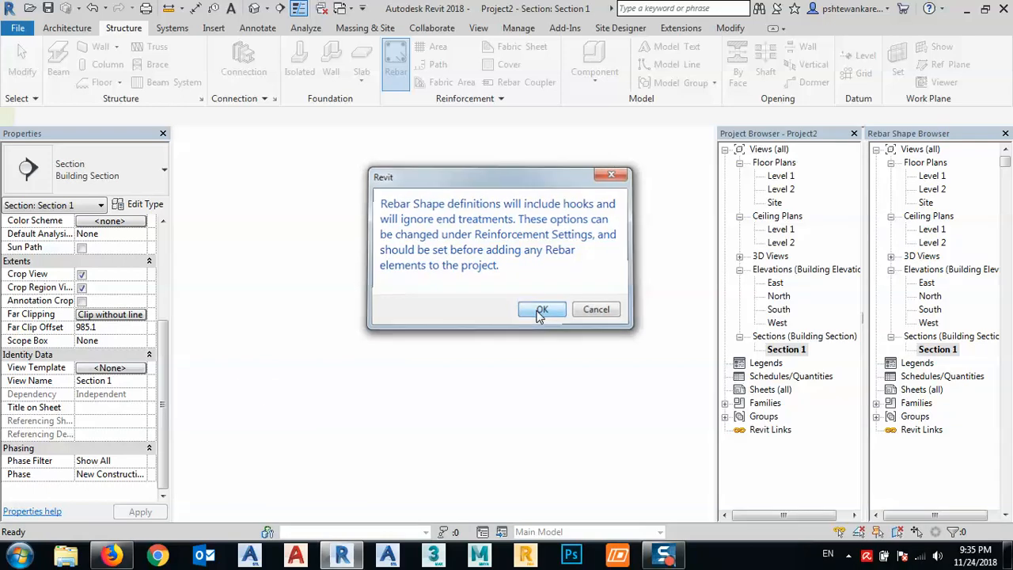
{"action": "middle_click_drag", "start_coordinate": [580, 309], "coordinate": [556, 316]}
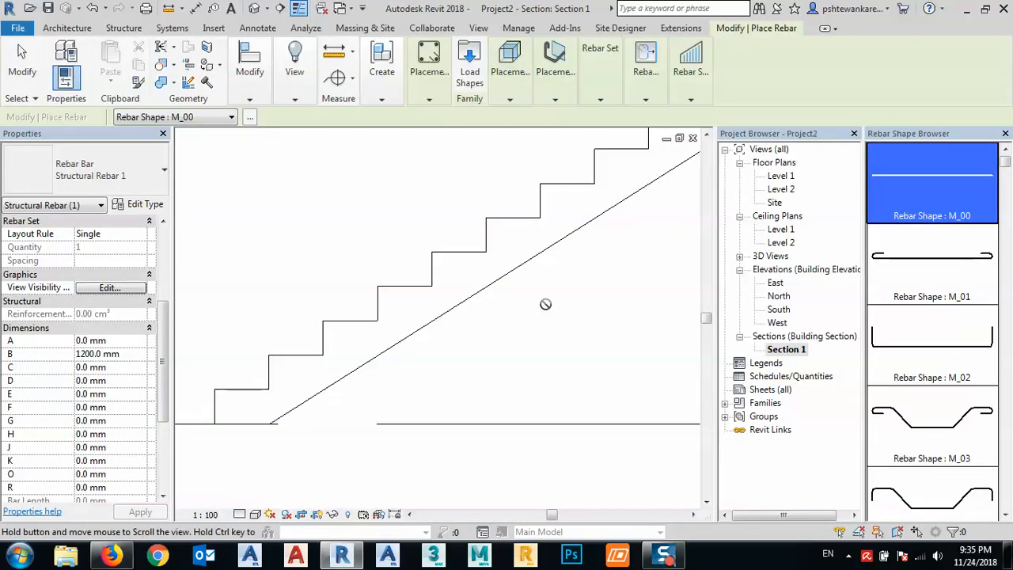
{"action": "scroll", "coordinate": [440, 260], "scroll_direction": "down", "scroll_amount": 1}
{"action": "mouse_move", "coordinate": [434, 95]}
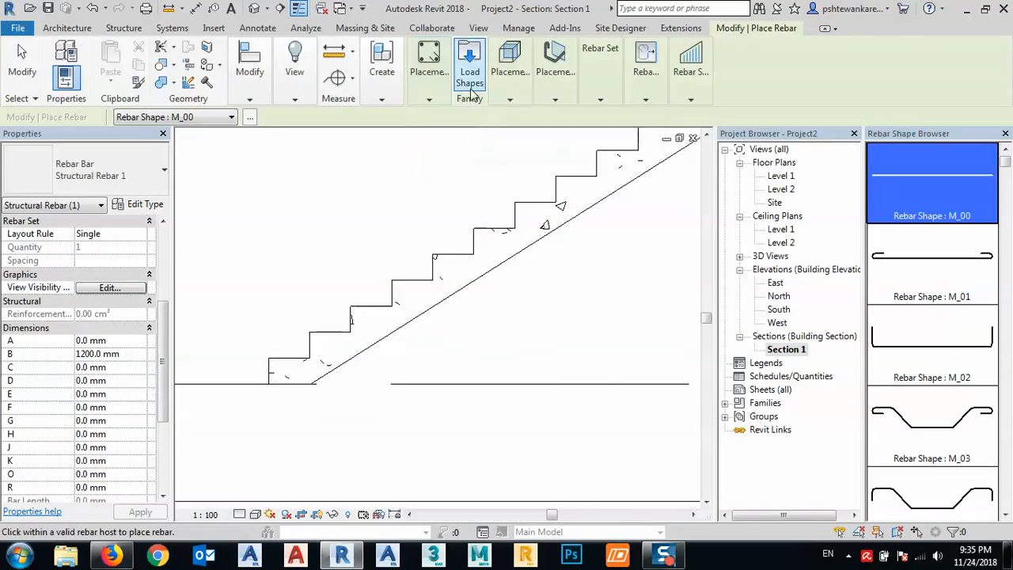
{"action": "mouse_move", "coordinate": [507, 96]}
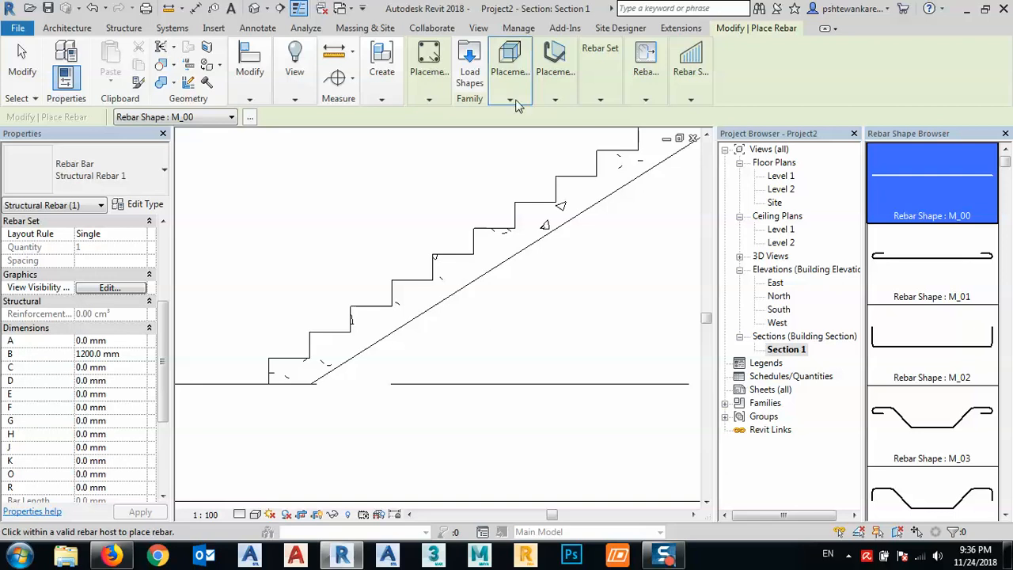
{"action": "scroll", "coordinate": [444, 274], "scroll_direction": "up", "scroll_amount": 2}
{"action": "scroll", "coordinate": [445, 274], "scroll_direction": "up", "scroll_amount": 1}
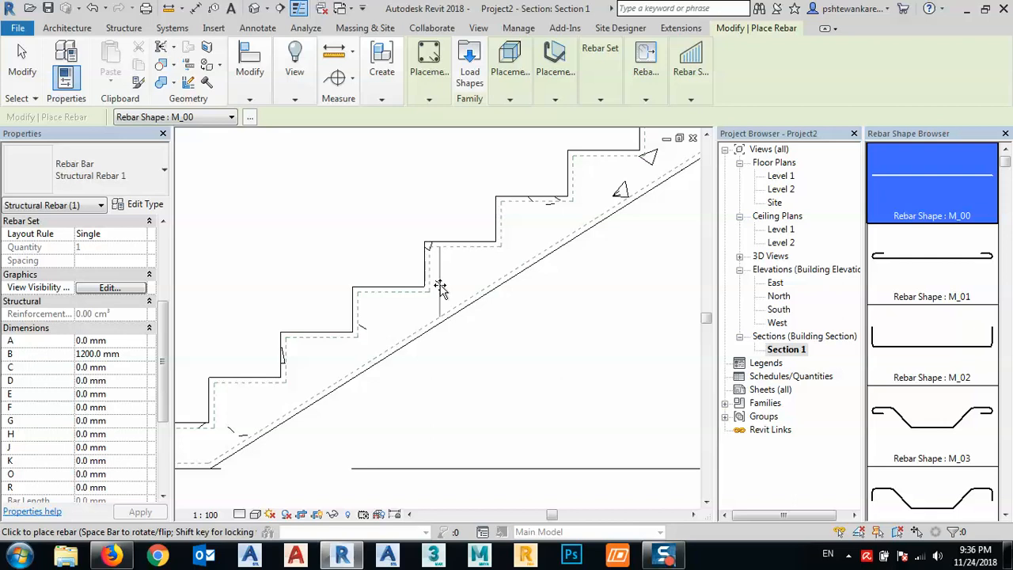
{"action": "left_click", "coordinate": [506, 89]}
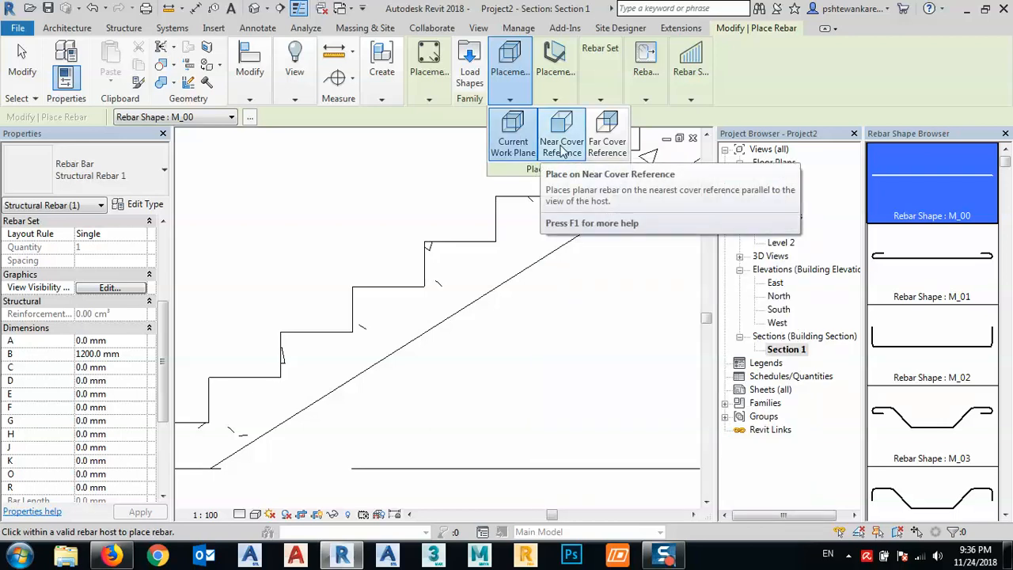
{"action": "left_click", "coordinate": [607, 144]}
{"action": "left_click", "coordinate": [555, 90]}
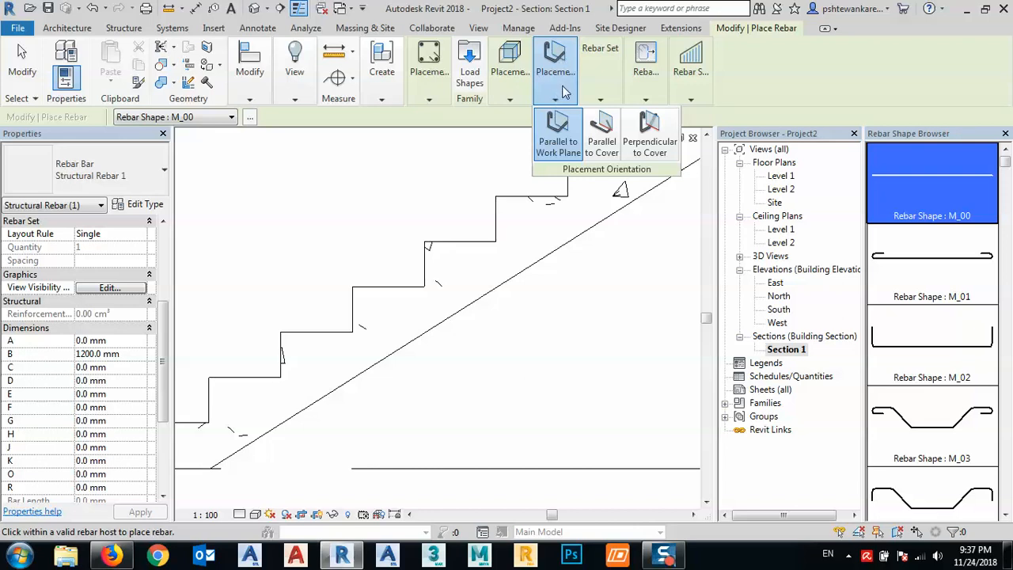
{"action": "left_click", "coordinate": [559, 145]}
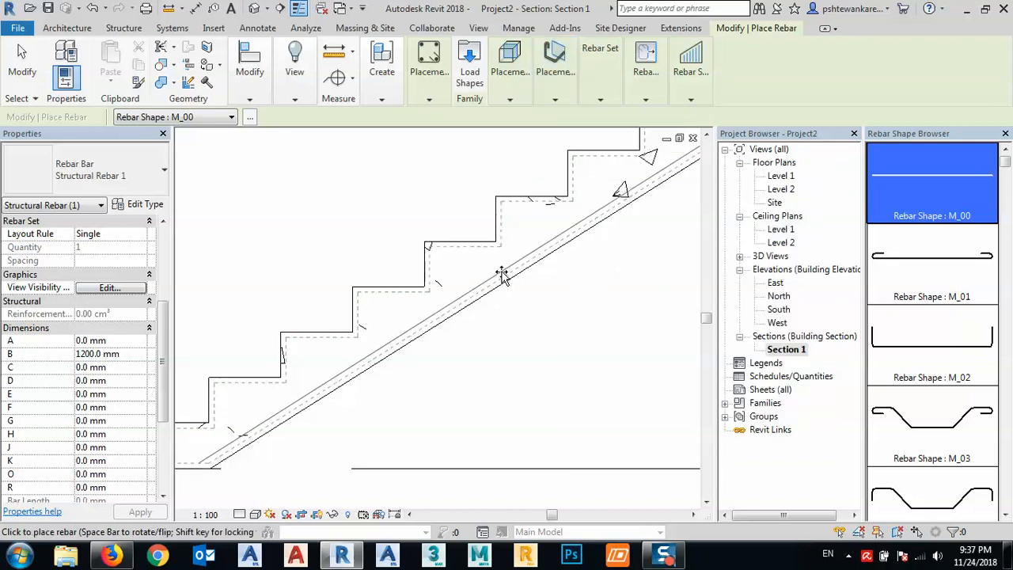
- Try the Parallel to Cover and Perpendicular to Cover orientations for the M_00 bar near the stair's underside
{"action": "left_click", "coordinate": [555, 75]}
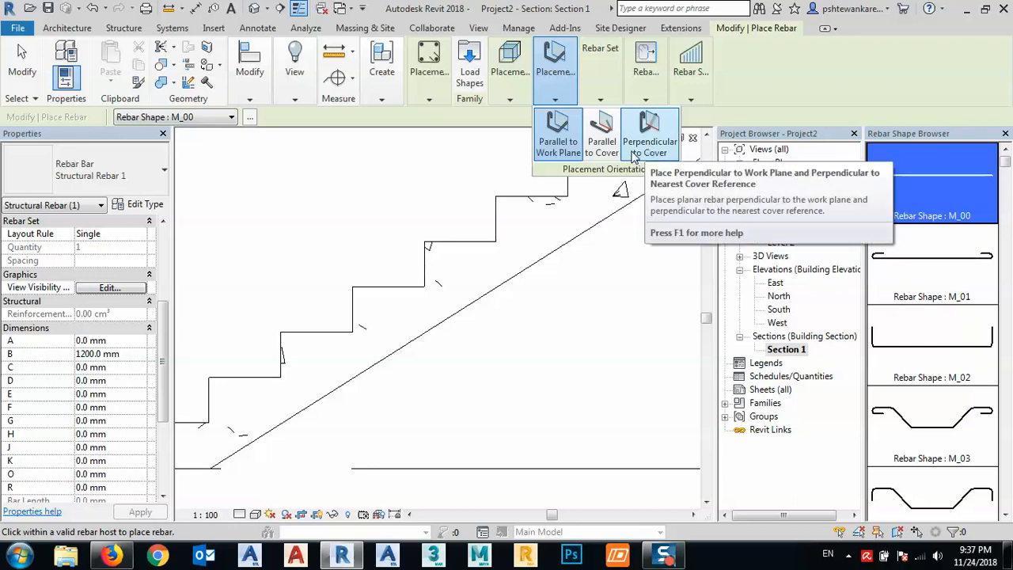
{"action": "left_click", "coordinate": [601, 141]}
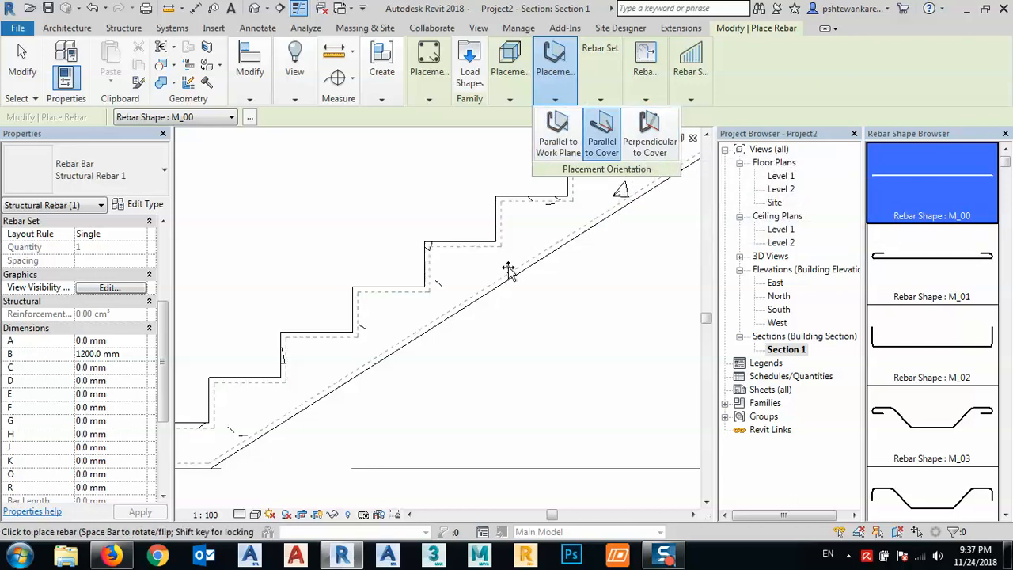
{"action": "scroll", "coordinate": [498, 281], "scroll_direction": "up", "scroll_amount": 5}
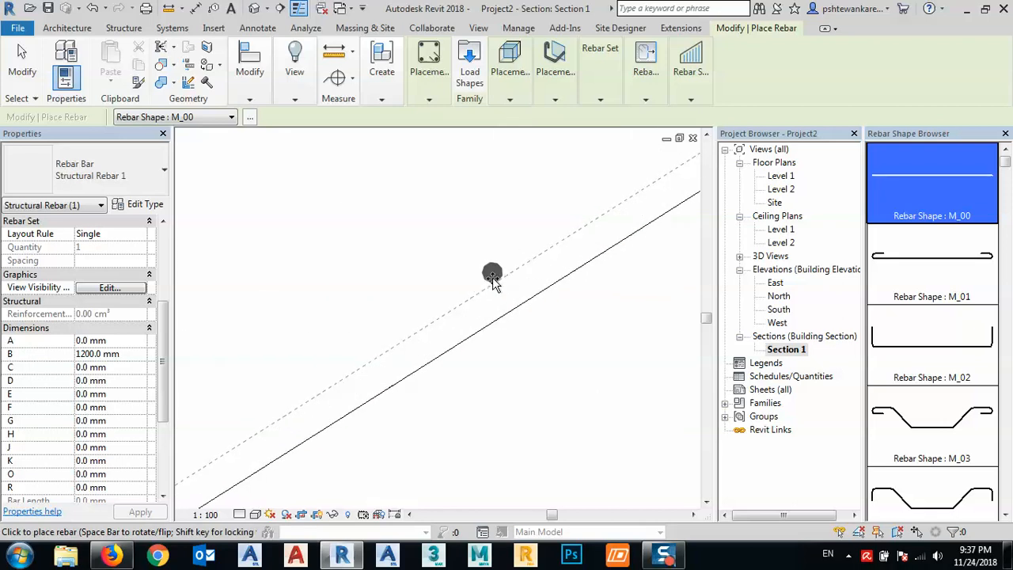
{"action": "scroll", "coordinate": [492, 280], "scroll_direction": "down", "scroll_amount": 1}
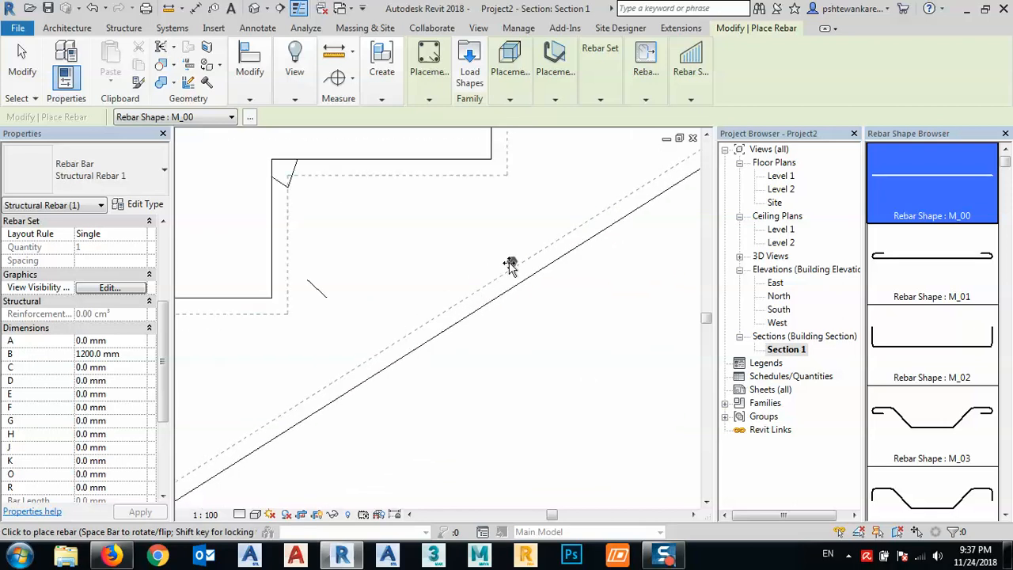
{"action": "left_click", "coordinate": [554, 71]}
- Place an M_00 bar parallel to the work plane along the cover line of the stair's sloped underside, and leave the Rebar tool
{"action": "left_click", "coordinate": [554, 71]}
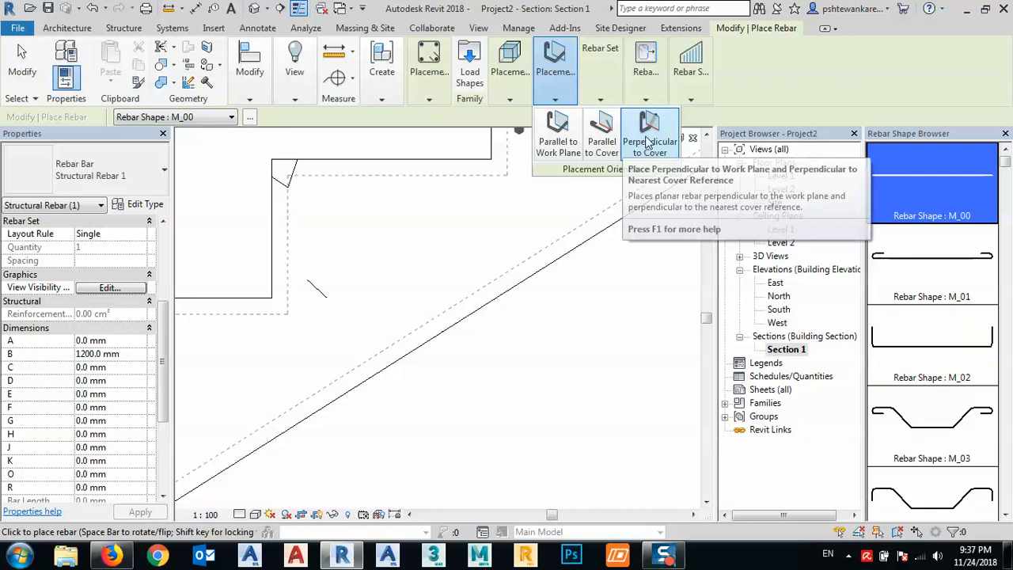
{"action": "left_click", "coordinate": [558, 142]}
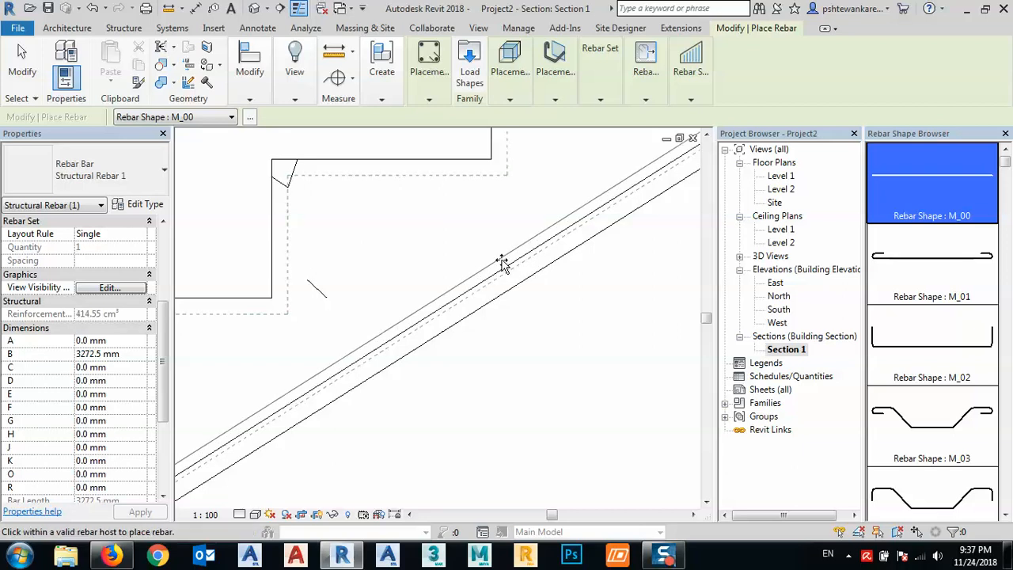
{"action": "scroll", "coordinate": [491, 273], "scroll_direction": "down", "scroll_amount": 3}
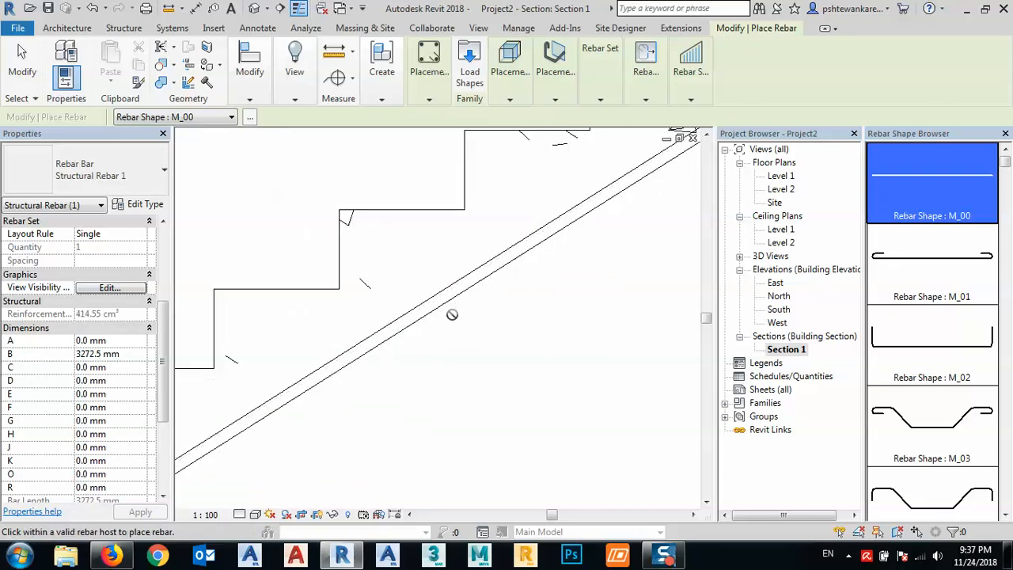
{"action": "key", "text": "Escape"}
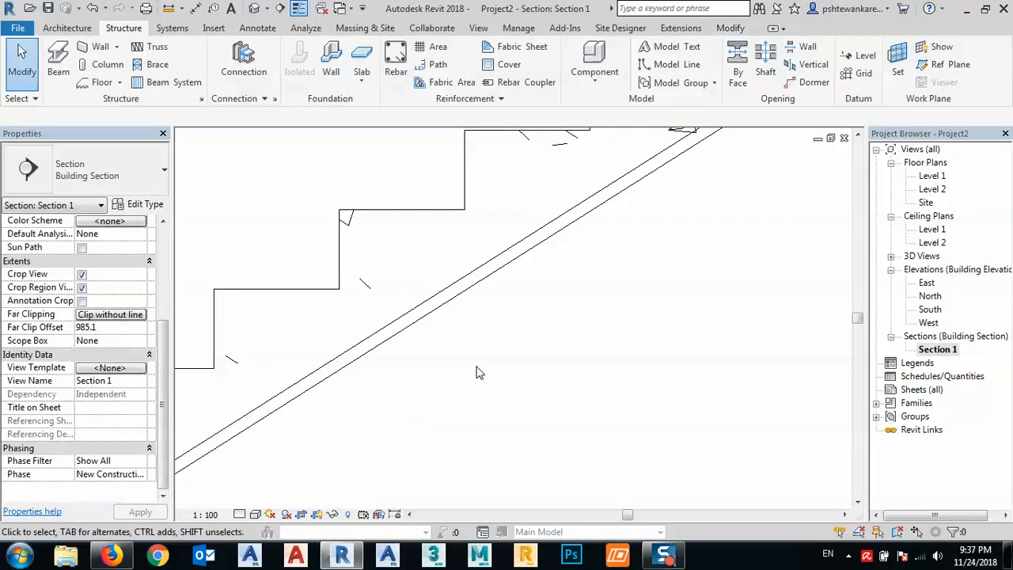
- Examine the placed bar's position against the cover line along the stair's sloped underside, down to its lower end
{"action": "left_click", "coordinate": [461, 292]}
{"action": "scroll", "coordinate": [460, 292], "scroll_direction": "down", "scroll_amount": 4}
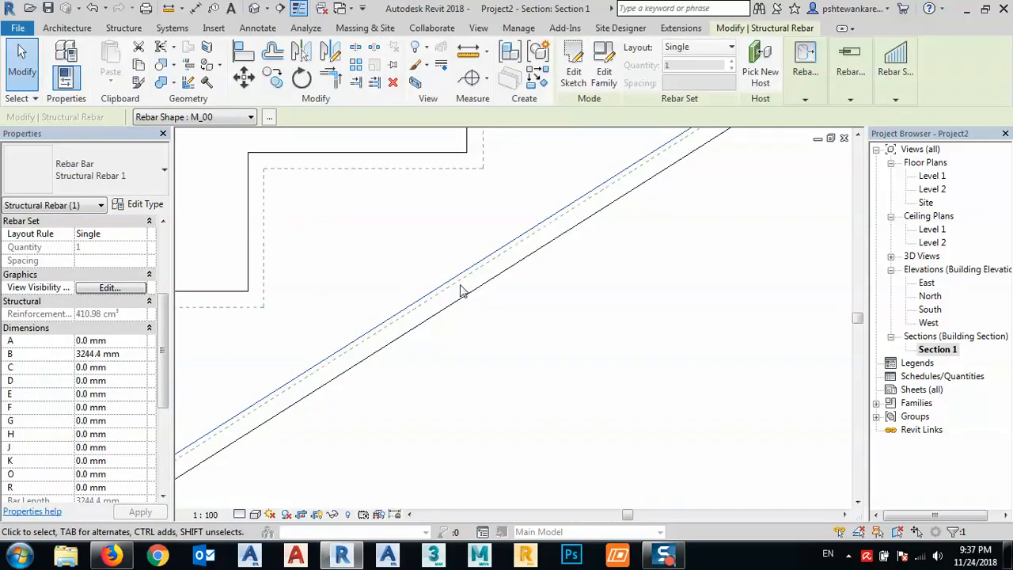
{"action": "scroll", "coordinate": [215, 445], "scroll_direction": "up", "scroll_amount": 5}
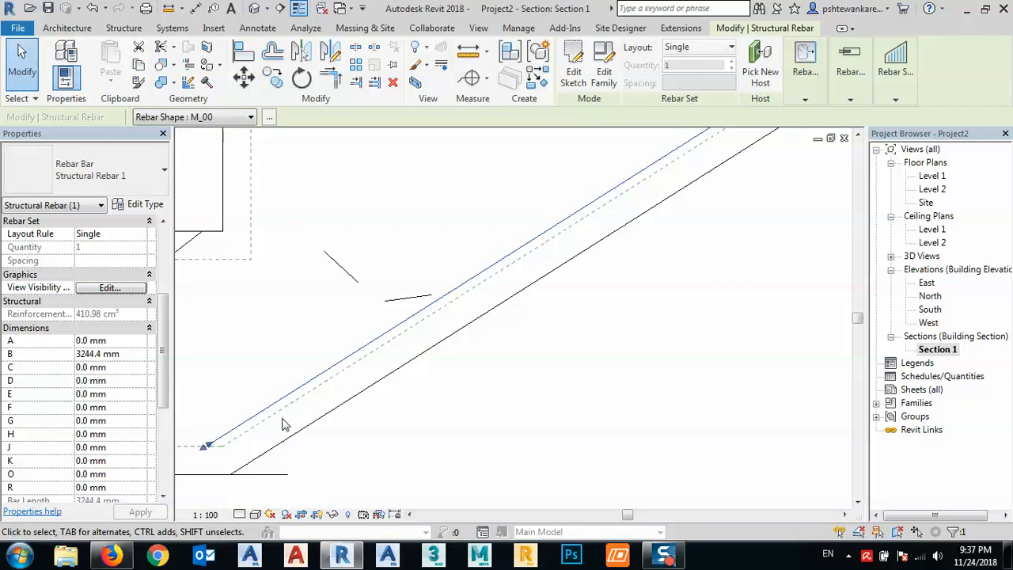
{"action": "scroll", "coordinate": [277, 428], "scroll_direction": "down", "scroll_amount": 4}
{"action": "middle_click_drag", "start_coordinate": [505, 356], "coordinate": [388, 421]}
{"action": "left_click", "coordinate": [533, 325]}
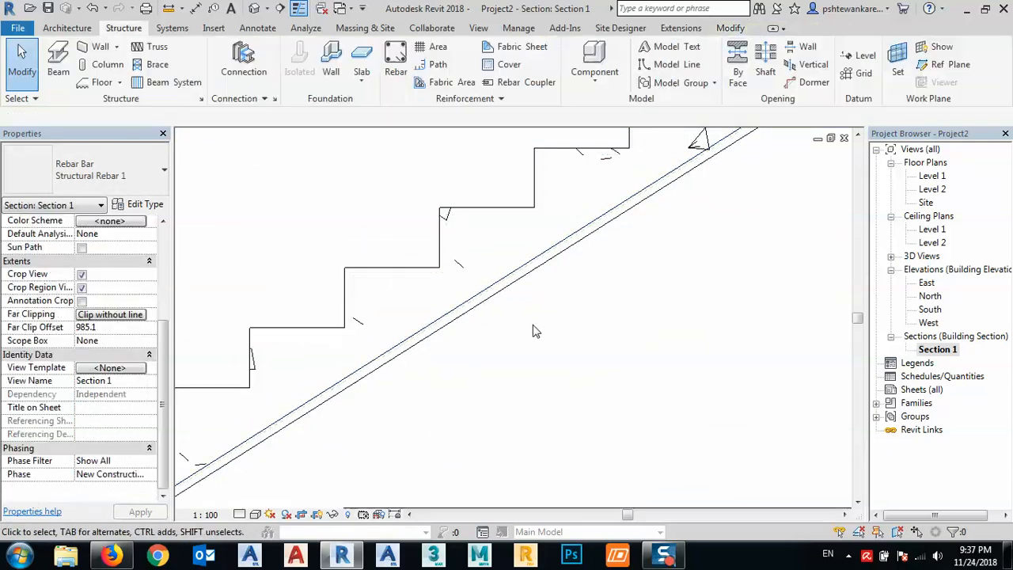
{"action": "scroll", "coordinate": [534, 301], "scroll_direction": "down", "scroll_amount": 2}
{"action": "scroll", "coordinate": [562, 267], "scroll_direction": "up", "scroll_amount": 5}
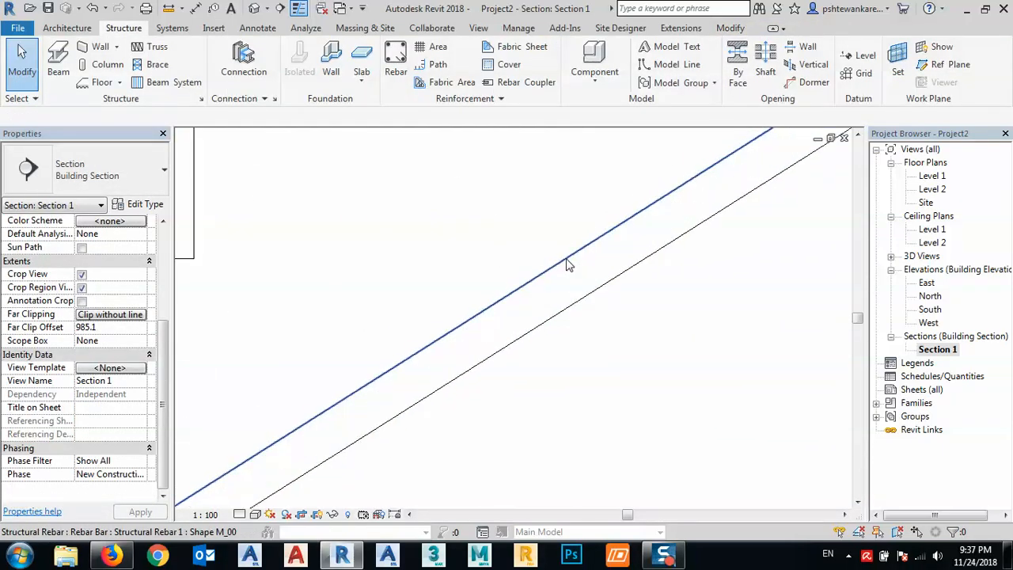
- Edit the bar's sketch, nudging its line onto the underside's cover line and ending it at the cover corner at the stair's base
{"action": "left_click", "coordinate": [567, 265]}
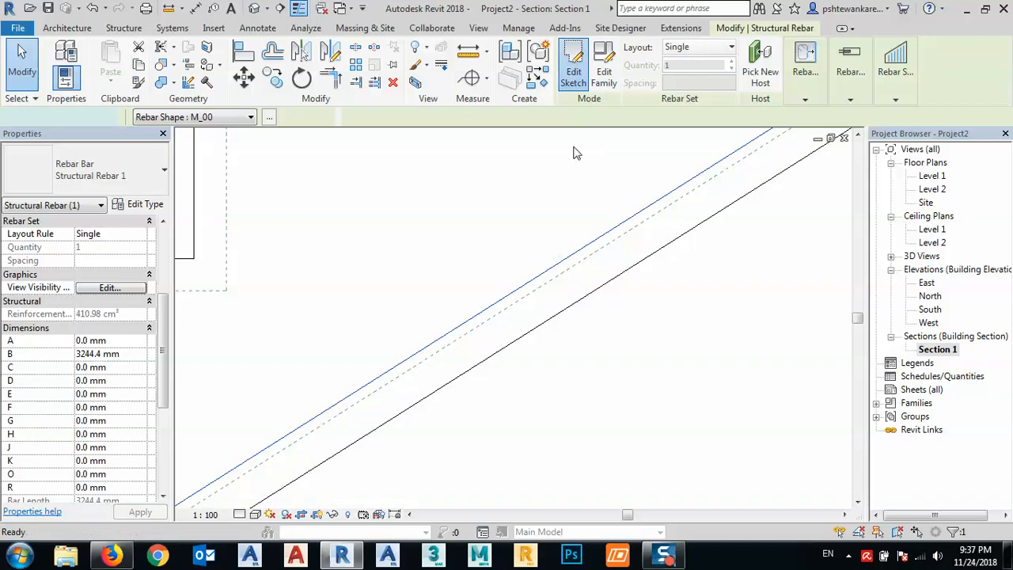
{"action": "left_click", "coordinate": [573, 63]}
{"action": "left_click", "coordinate": [556, 306]}
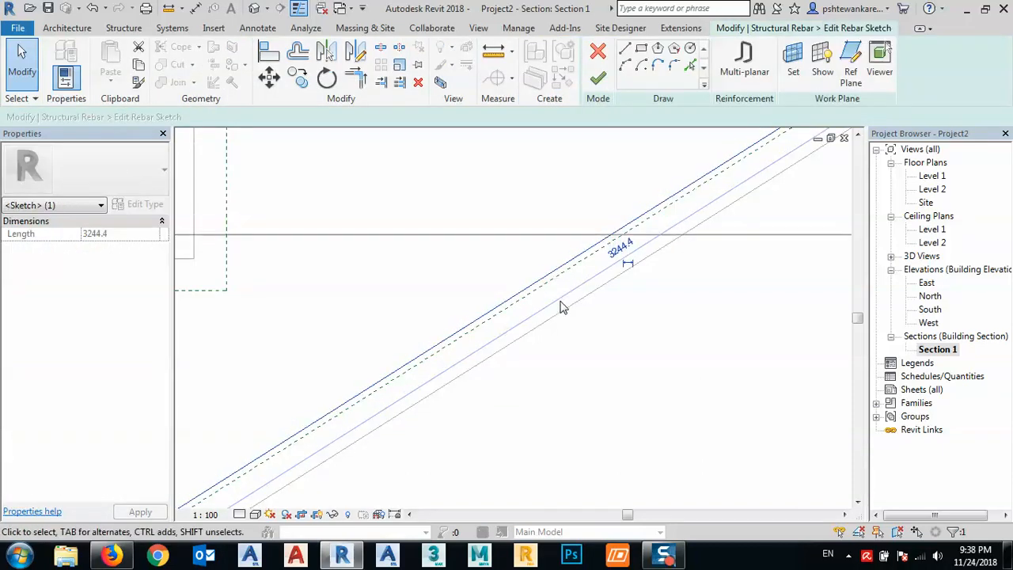
{"action": "key", "text": "Down"}
{"action": "key", "text": "Down"}
{"action": "key", "text": "Down"}
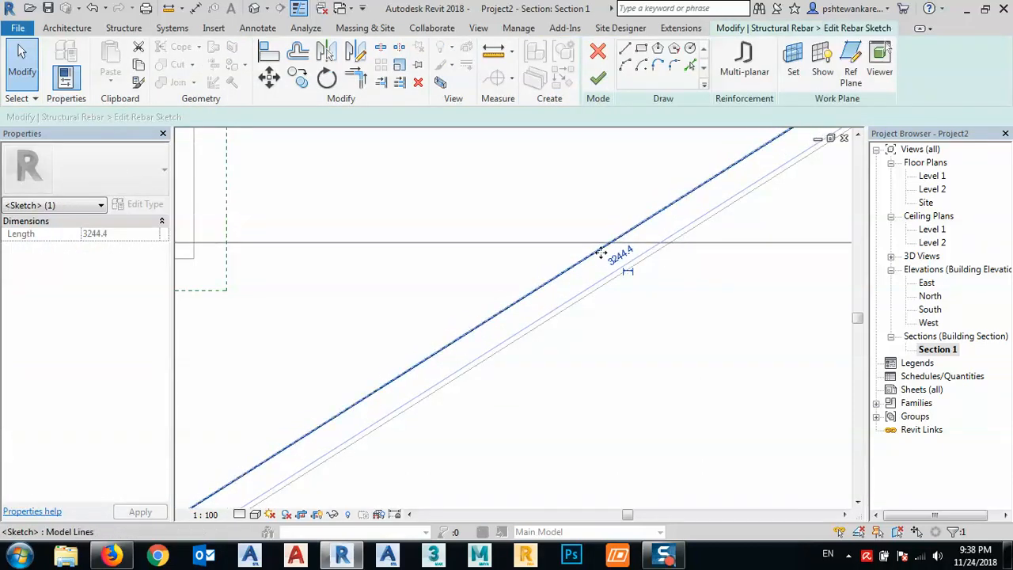
{"action": "scroll", "coordinate": [609, 261], "scroll_direction": "down", "scroll_amount": 5}
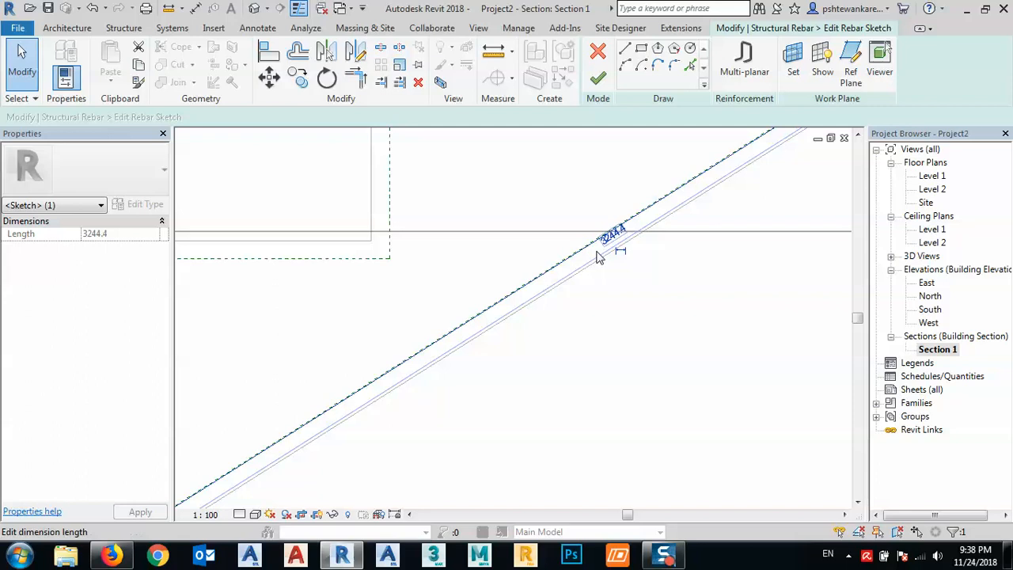
{"action": "scroll", "coordinate": [300, 461], "scroll_direction": "up", "scroll_amount": 5}
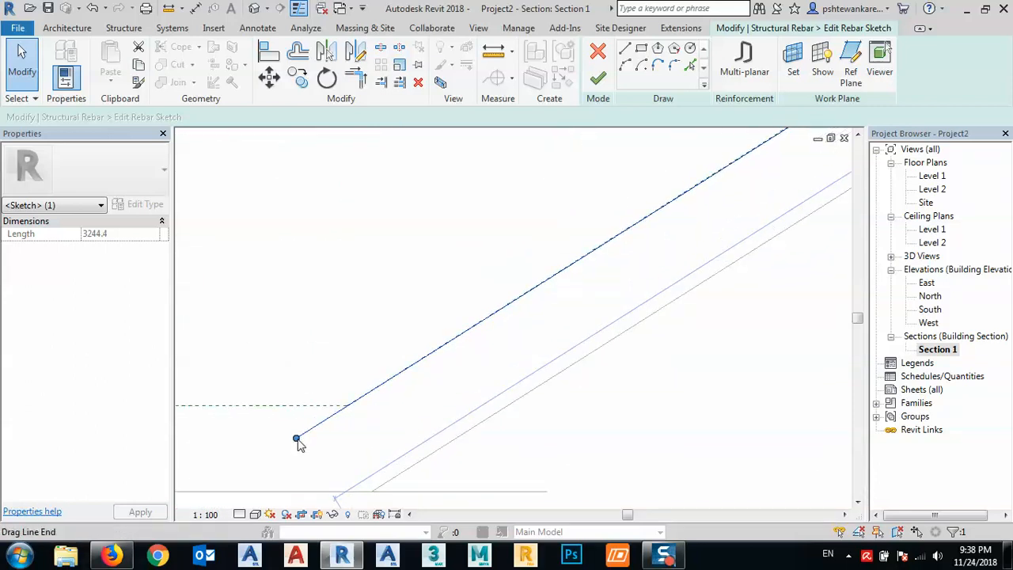
{"action": "left_click_drag", "start_coordinate": [298, 440], "coordinate": [348, 405]}
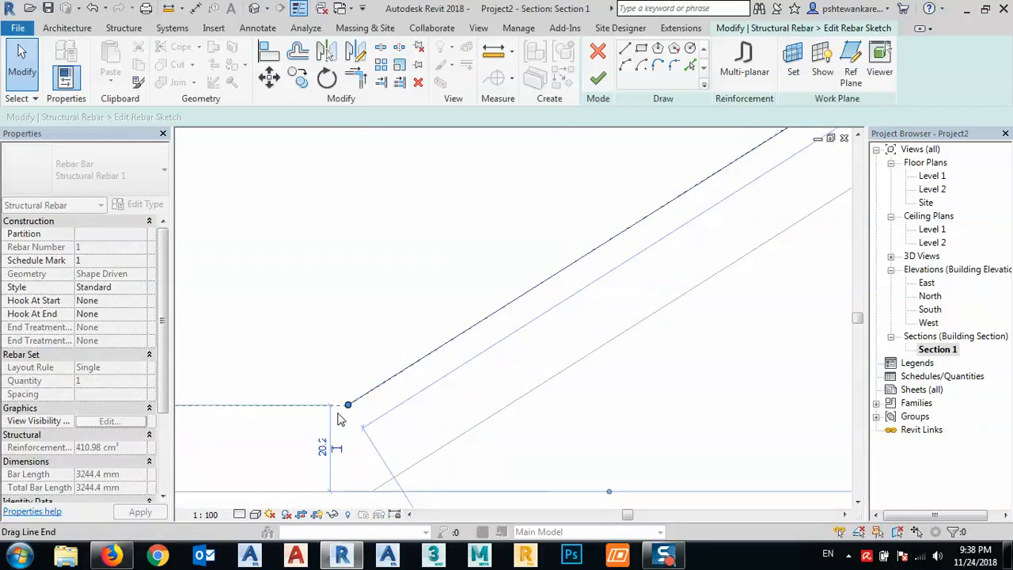
- Extend the sloped line's upper end into the landing up to its top cover line, making it about 3829 mm long
{"action": "scroll", "coordinate": [307, 436], "scroll_direction": "down", "scroll_amount": 5}
{"action": "middle_click_drag", "start_coordinate": [591, 351], "coordinate": [440, 448]}
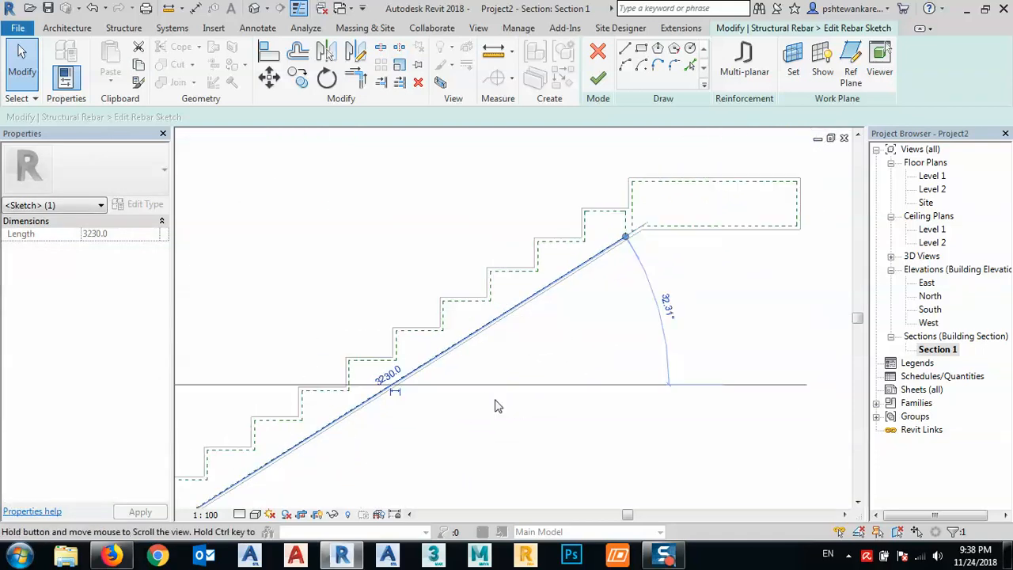
{"action": "scroll", "coordinate": [645, 222], "scroll_direction": "up", "scroll_amount": 3}
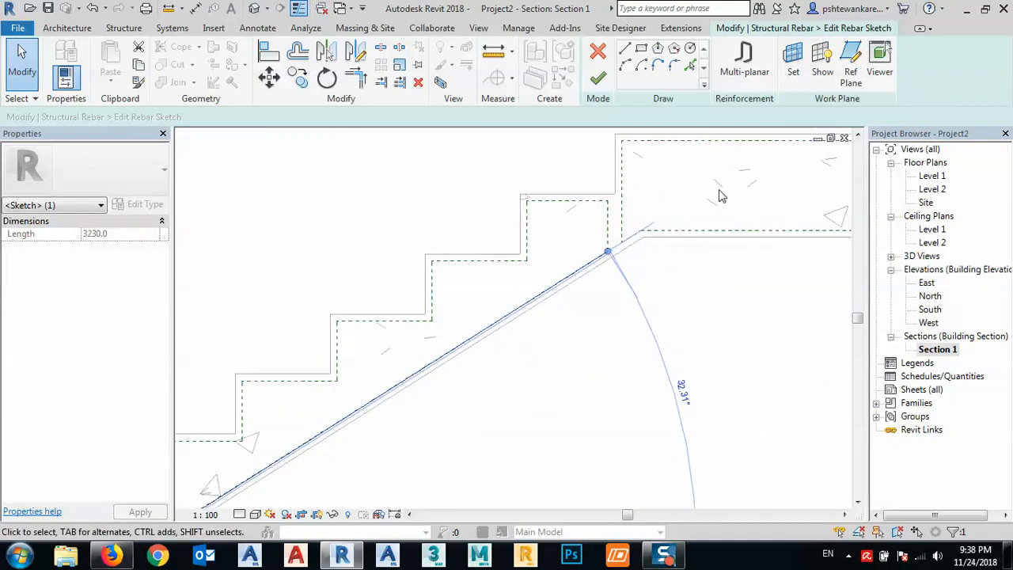
{"action": "middle_click_drag", "start_coordinate": [720, 196], "coordinate": [691, 206]}
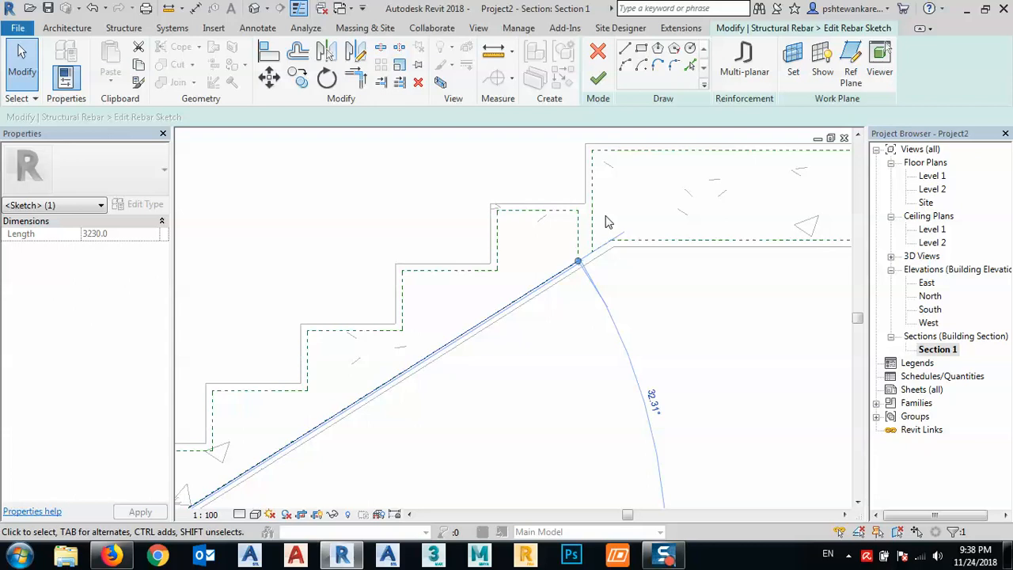
{"action": "scroll", "coordinate": [607, 223], "scroll_direction": "down", "scroll_amount": 2}
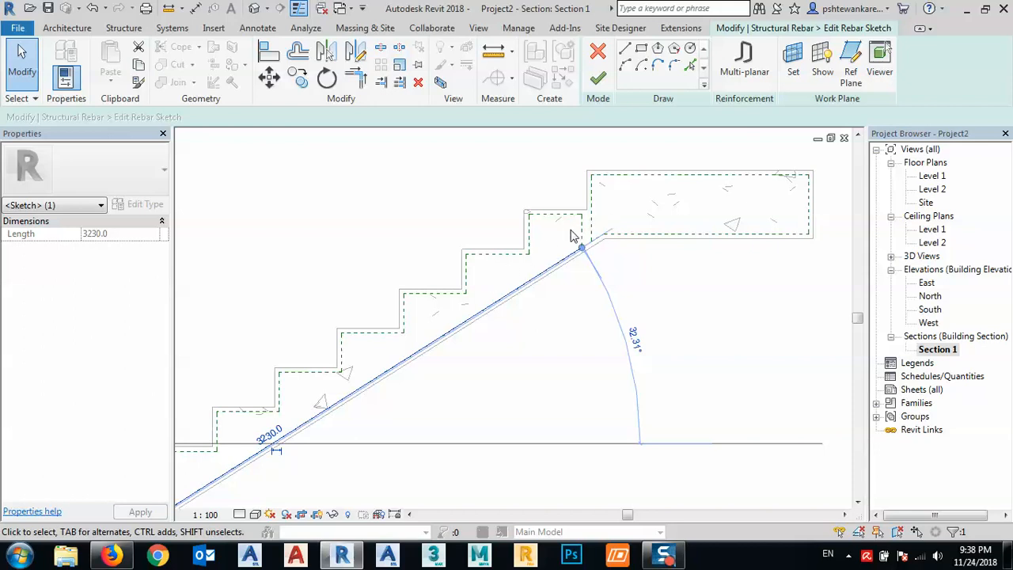
{"action": "scroll", "coordinate": [582, 249], "scroll_direction": "up", "scroll_amount": 2}
{"action": "middle_click_drag", "start_coordinate": [651, 249], "coordinate": [445, 359]}
{"action": "left_click_drag", "start_coordinate": [394, 357], "coordinate": [586, 237]}
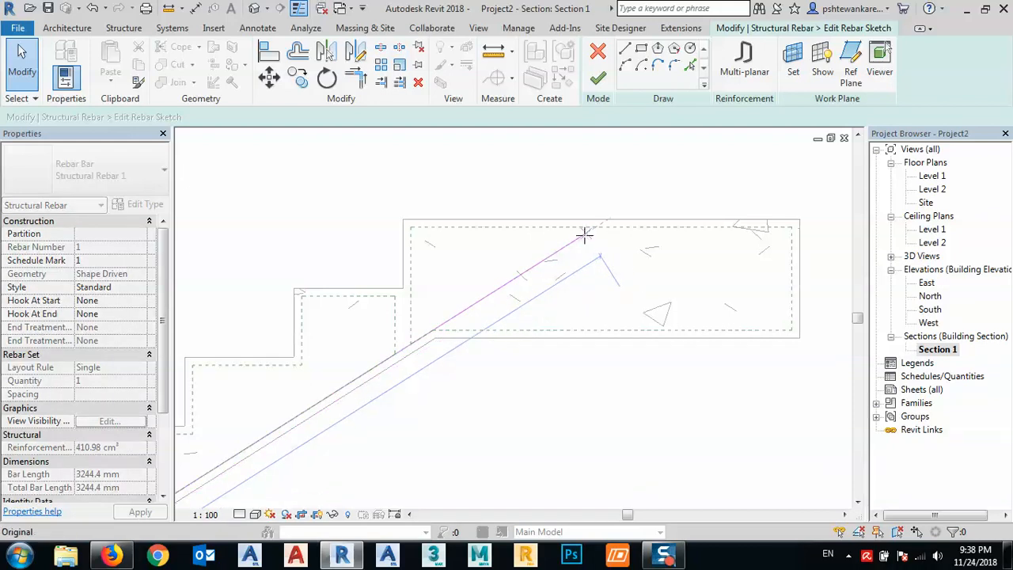
{"action": "left_click", "coordinate": [594, 227]}
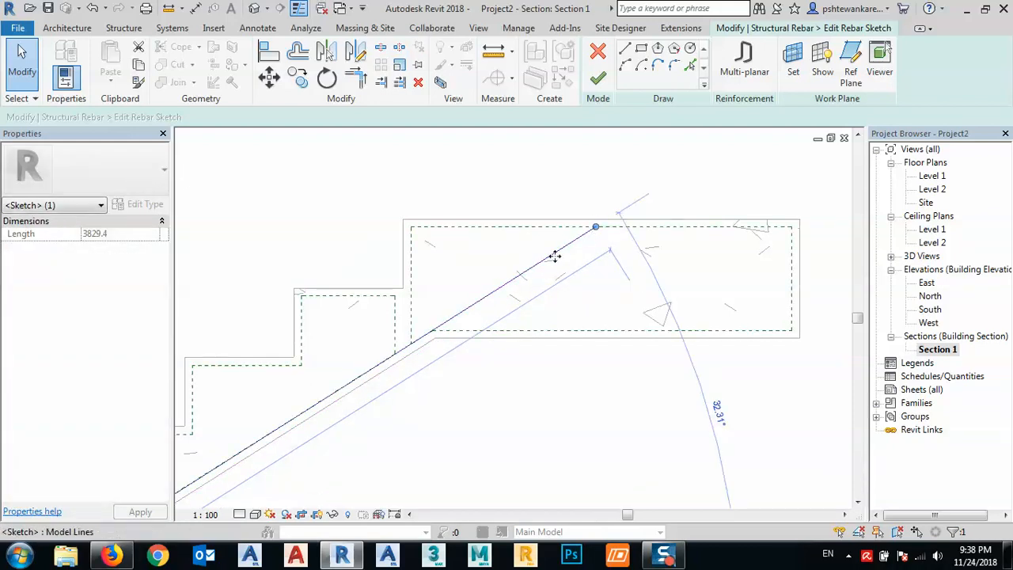
{"action": "middle_click_drag", "start_coordinate": [568, 282], "coordinate": [549, 256]}
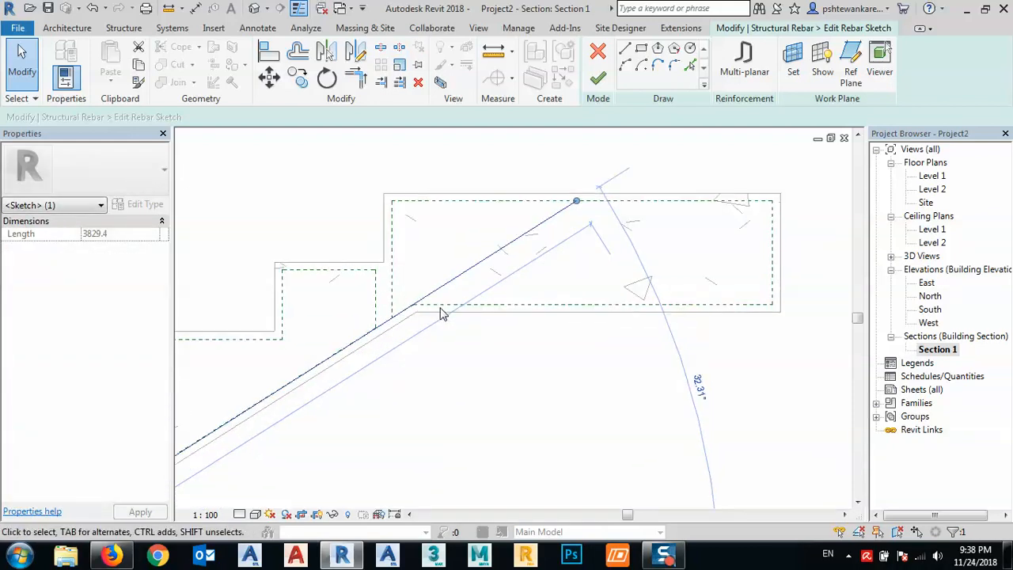
- Sketch the bar along the landing's top cover line to its far corner, with a leg 100 mm down the end cover line
{"action": "left_click", "coordinate": [625, 48]}
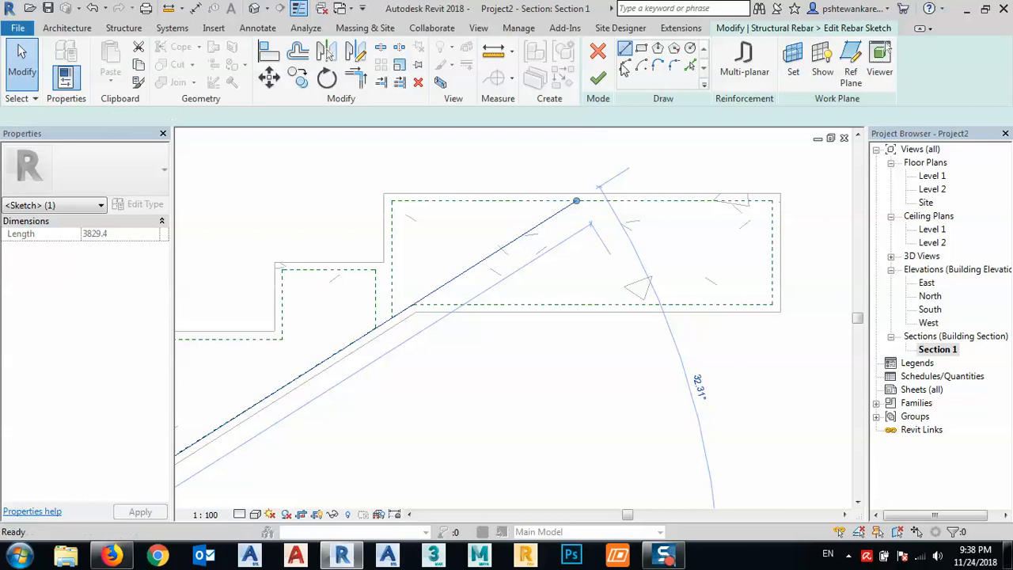
{"action": "left_click", "coordinate": [575, 203]}
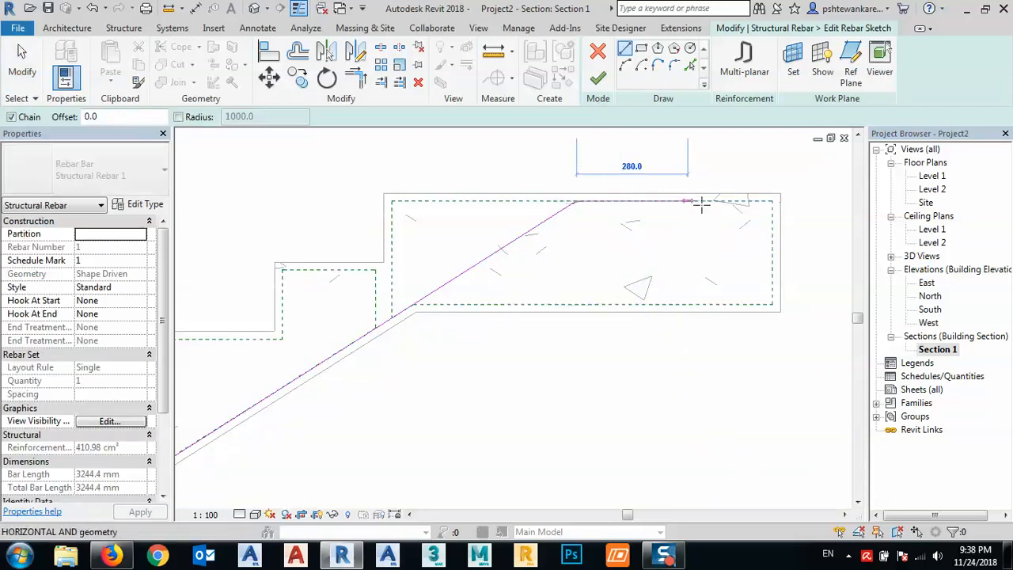
{"action": "left_click", "coordinate": [771, 201]}
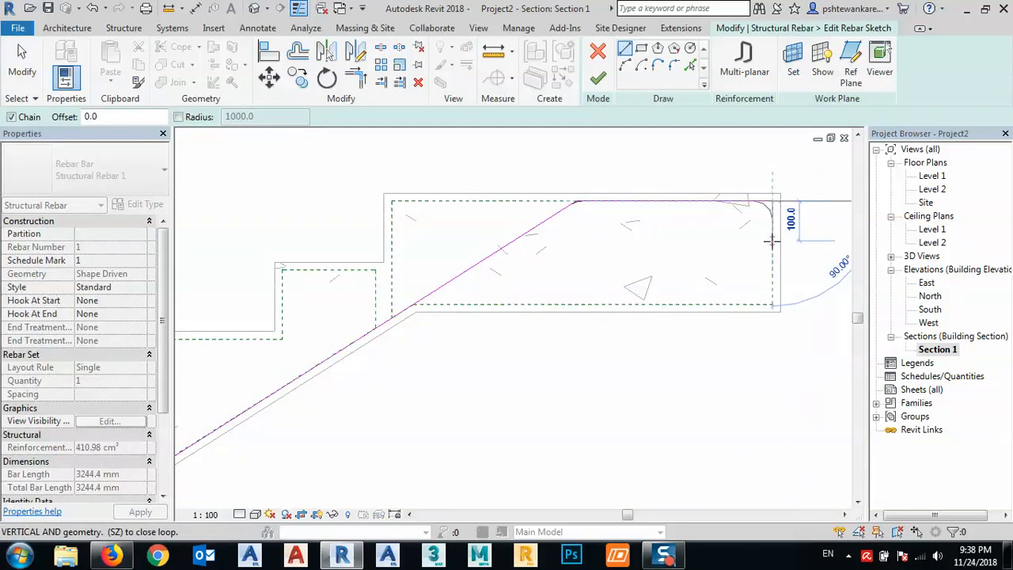
{"action": "left_click", "coordinate": [771, 238]}
{"action": "right_click", "coordinate": [736, 259]}
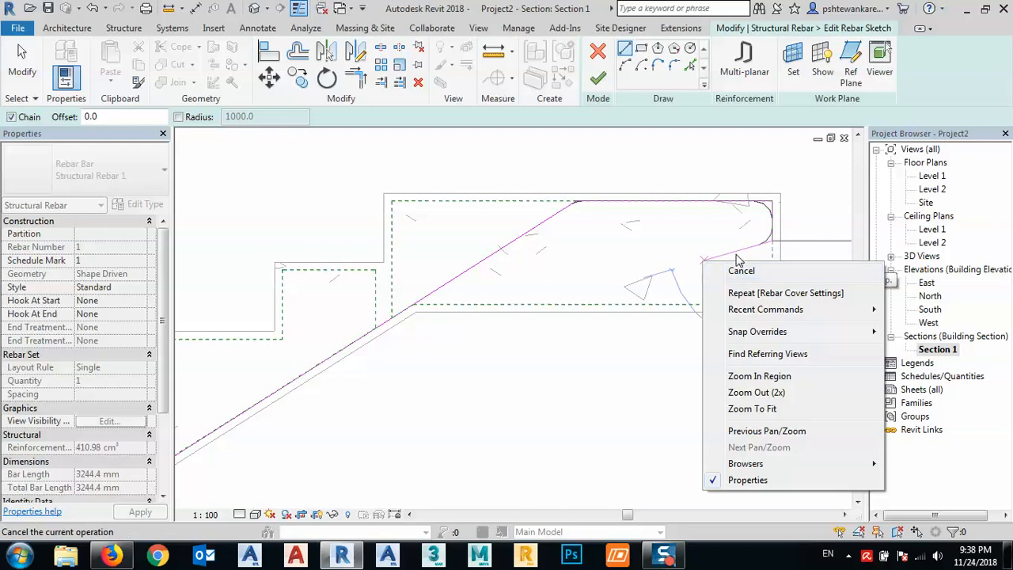
{"action": "left_click", "coordinate": [741, 270]}
{"action": "scroll", "coordinate": [563, 199], "scroll_direction": "down", "scroll_amount": 2}
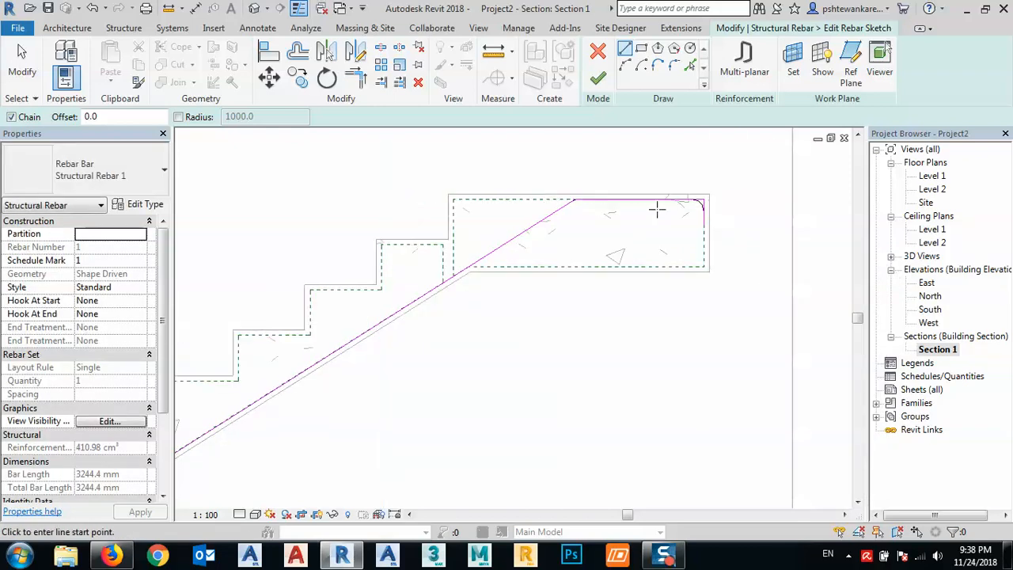
- Continue the bar from its lower end about 255 mm along the base cover line and 80 mm up the front cover line
{"action": "middle_click_drag", "start_coordinate": [411, 330], "coordinate": [637, 210]}
{"action": "scroll", "coordinate": [403, 344], "scroll_direction": "down", "scroll_amount": 2}
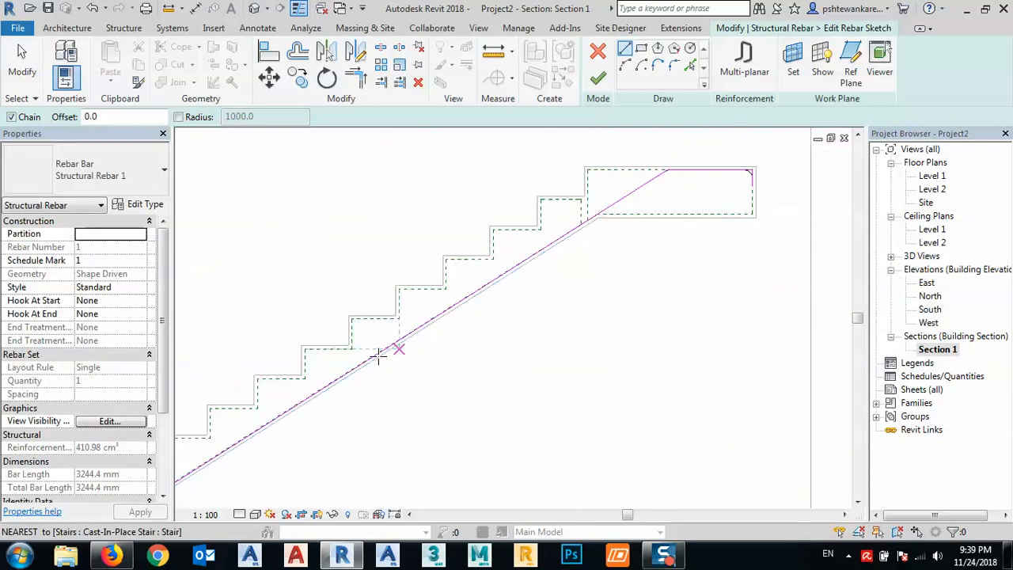
{"action": "middle_click_drag", "start_coordinate": [390, 348], "coordinate": [570, 262]}
{"action": "scroll", "coordinate": [319, 406], "scroll_direction": "up", "scroll_amount": 6}
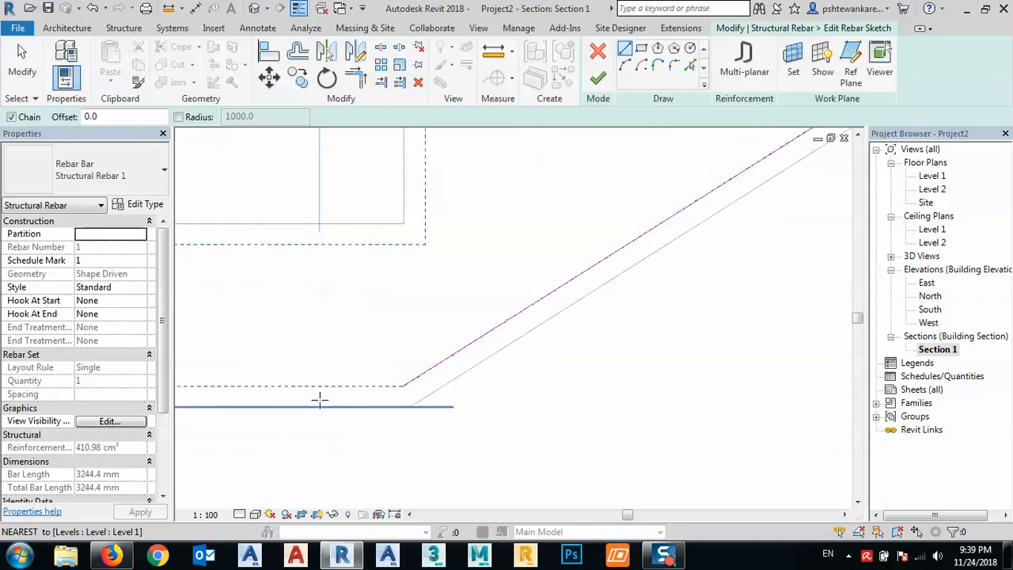
{"action": "middle_click_drag", "start_coordinate": [320, 399], "coordinate": [583, 369]}
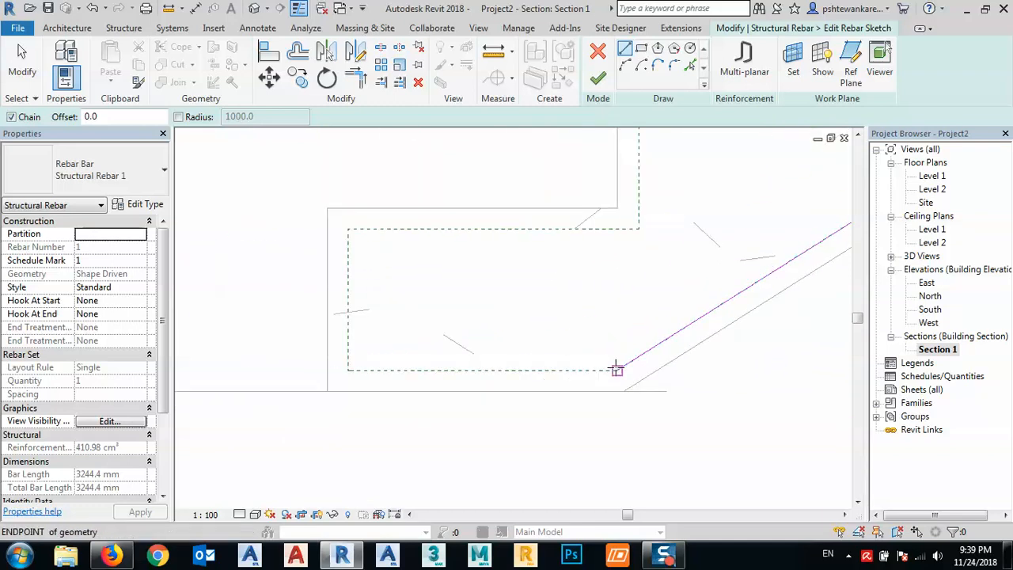
{"action": "left_click", "coordinate": [616, 370]}
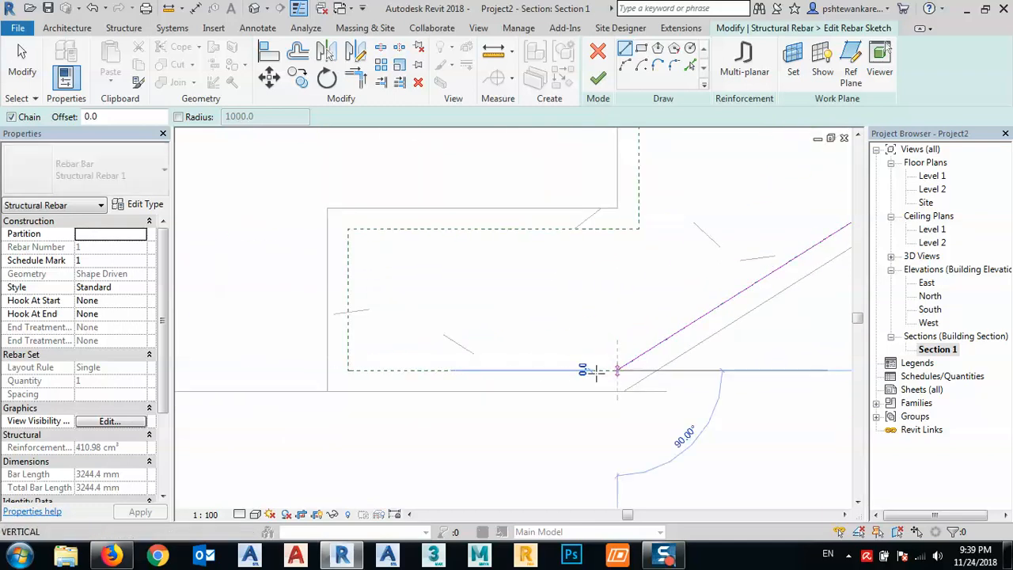
{"action": "left_click", "coordinate": [349, 370]}
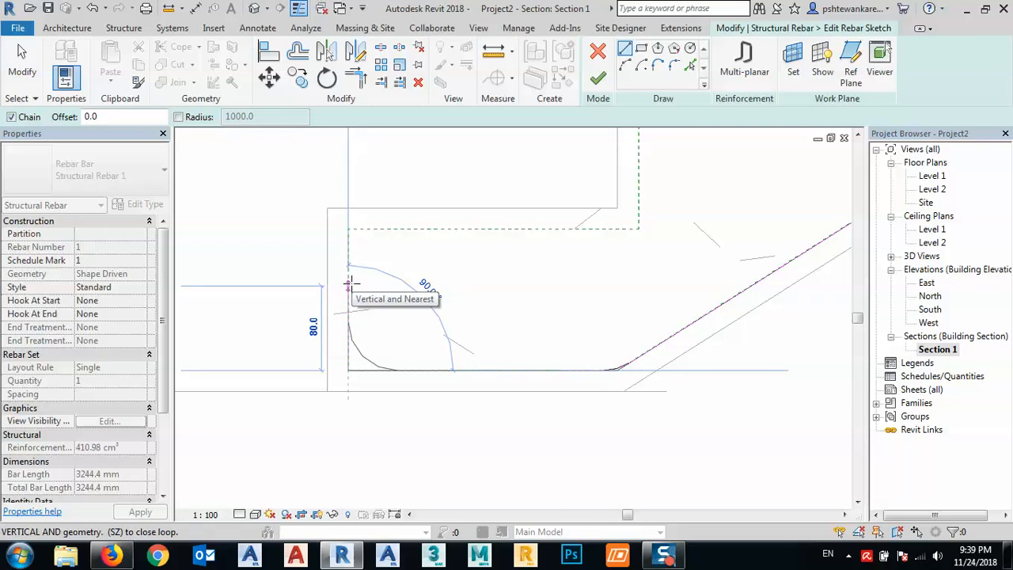
{"action": "left_click", "coordinate": [348, 284]}
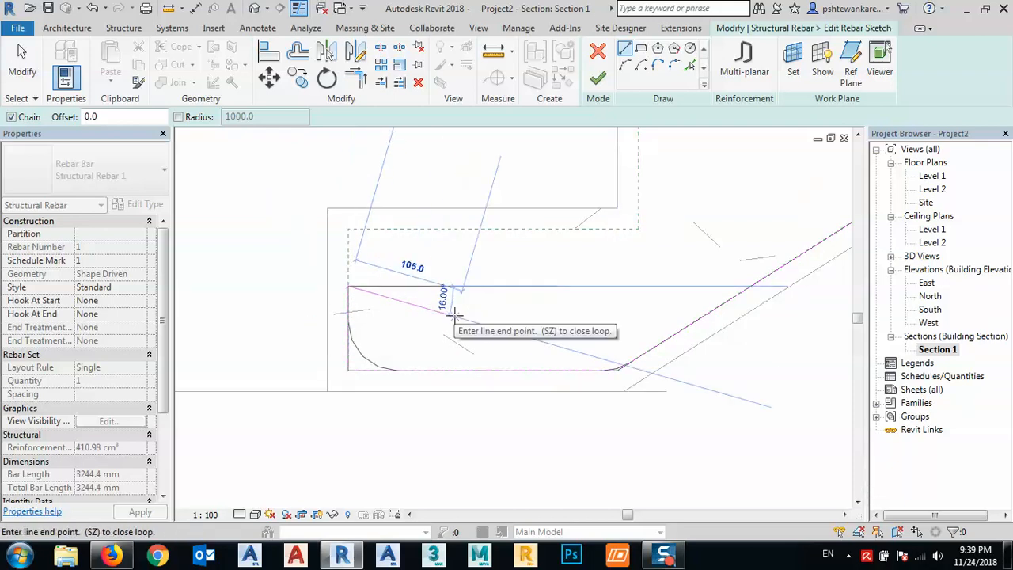
{"action": "key", "text": "Escape"}
{"action": "key", "text": "Escape"}
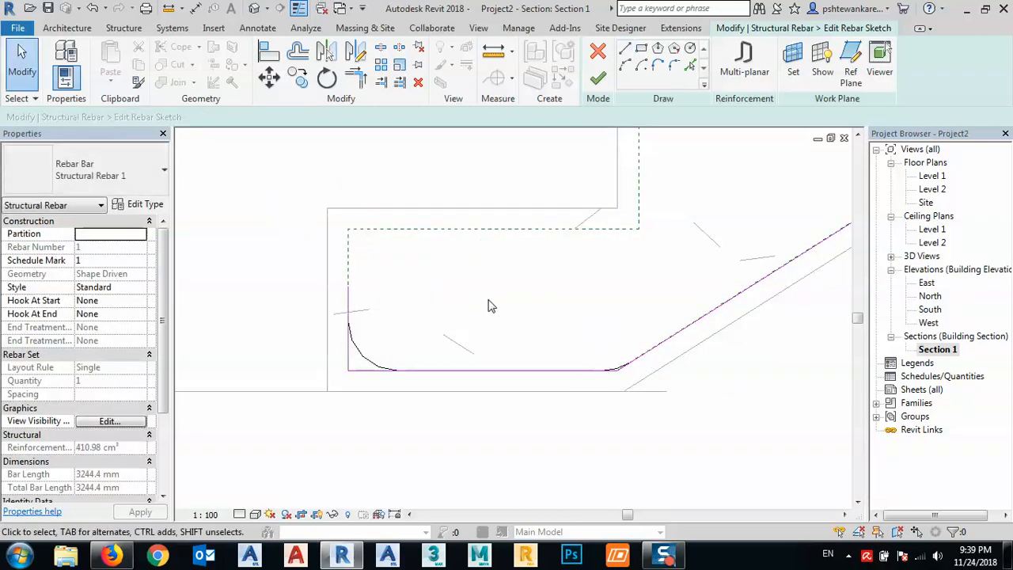
- Finish the rebar sketch and deselect the reshaped bar
{"action": "scroll", "coordinate": [397, 311], "scroll_direction": "down", "scroll_amount": 9}
{"action": "middle_click_drag", "start_coordinate": [549, 374], "coordinate": [404, 414]}
{"action": "scroll", "coordinate": [404, 414], "scroll_direction": "down", "scroll_amount": 1}
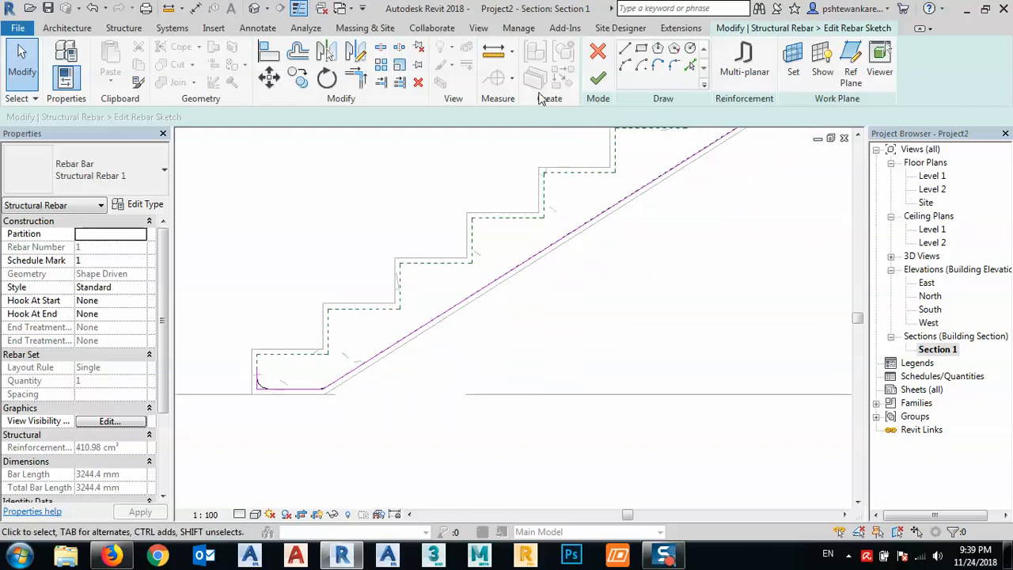
{"action": "left_click", "coordinate": [595, 79]}
{"action": "scroll", "coordinate": [438, 285], "scroll_direction": "down", "scroll_amount": 2}
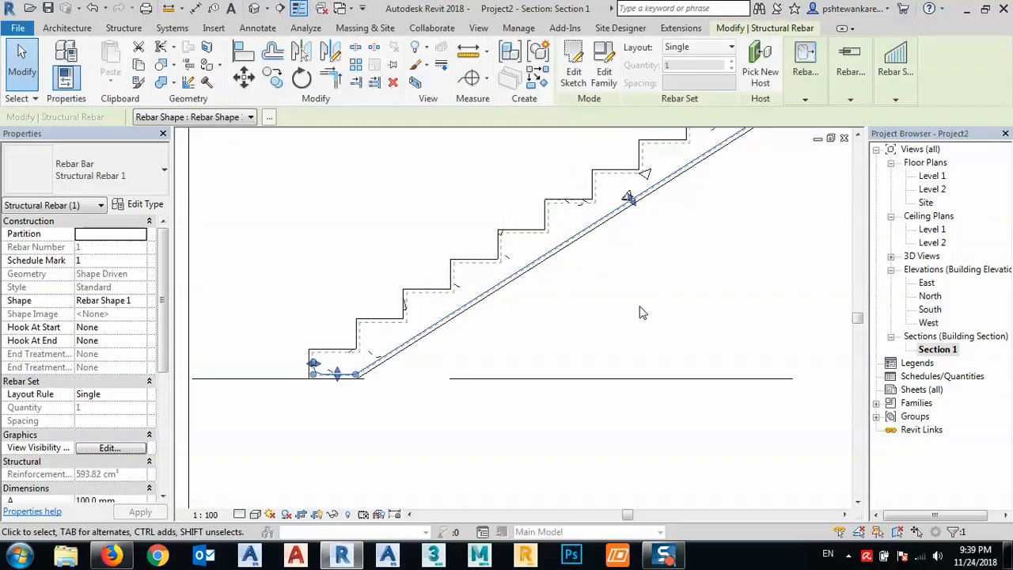
{"action": "left_click", "coordinate": [642, 312]}
- Set the reshaped bar's rebar set layout to Fixed Number
{"action": "scroll", "coordinate": [558, 208], "scroll_direction": "up", "scroll_amount": 4}
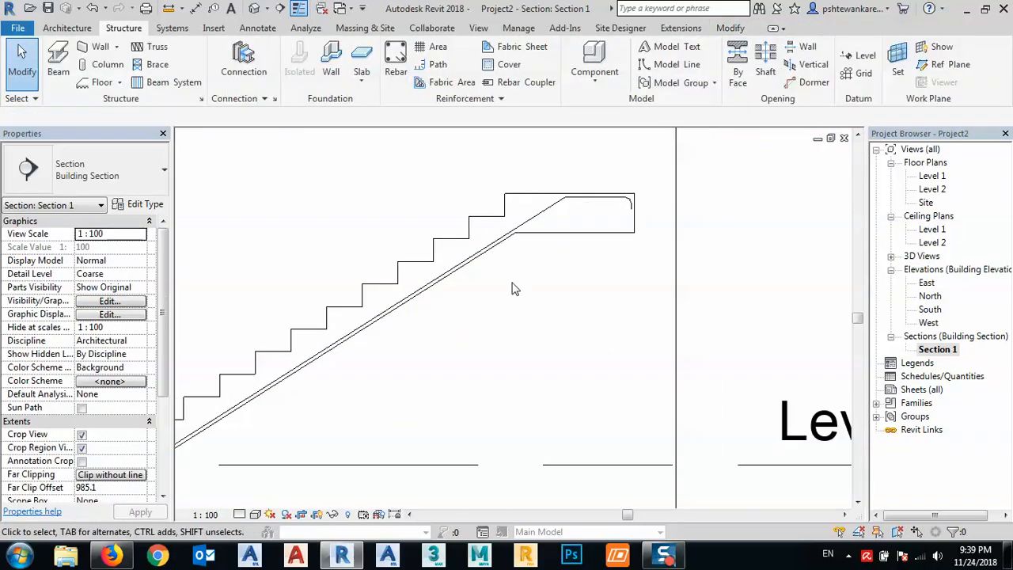
{"action": "left_click", "coordinate": [558, 208]}
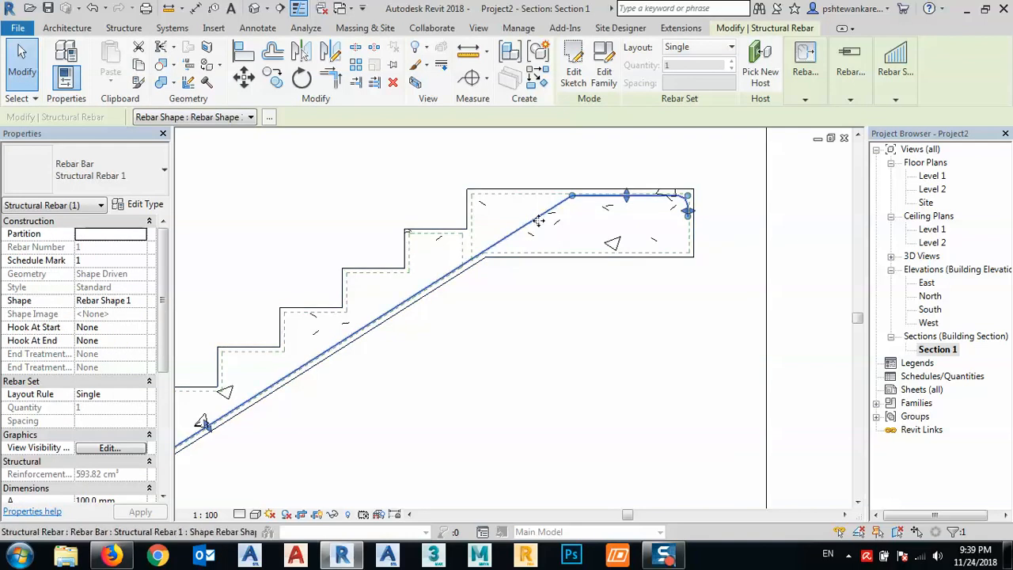
{"action": "left_click", "coordinate": [693, 49]}
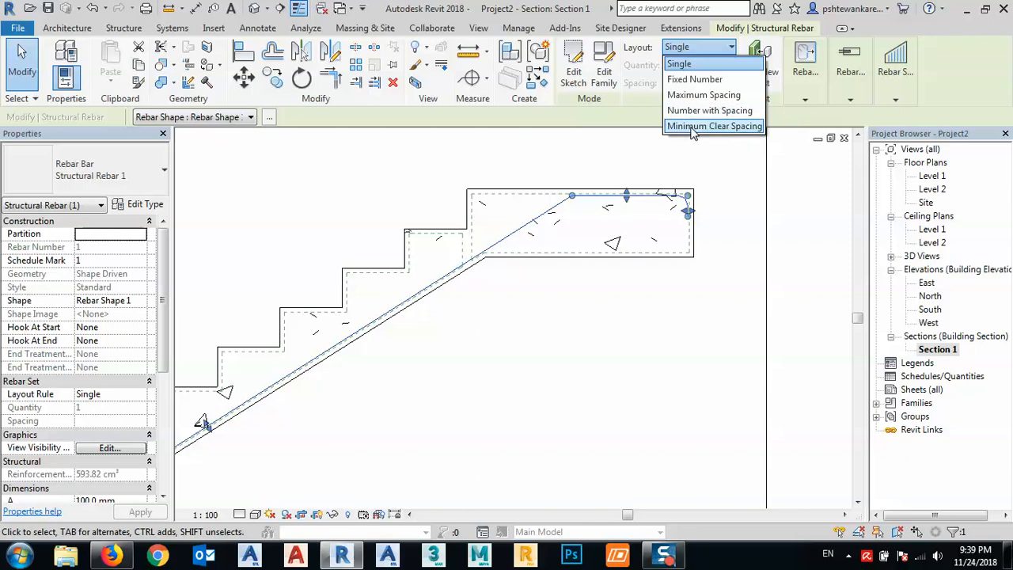
{"action": "left_click", "coordinate": [693, 80]}
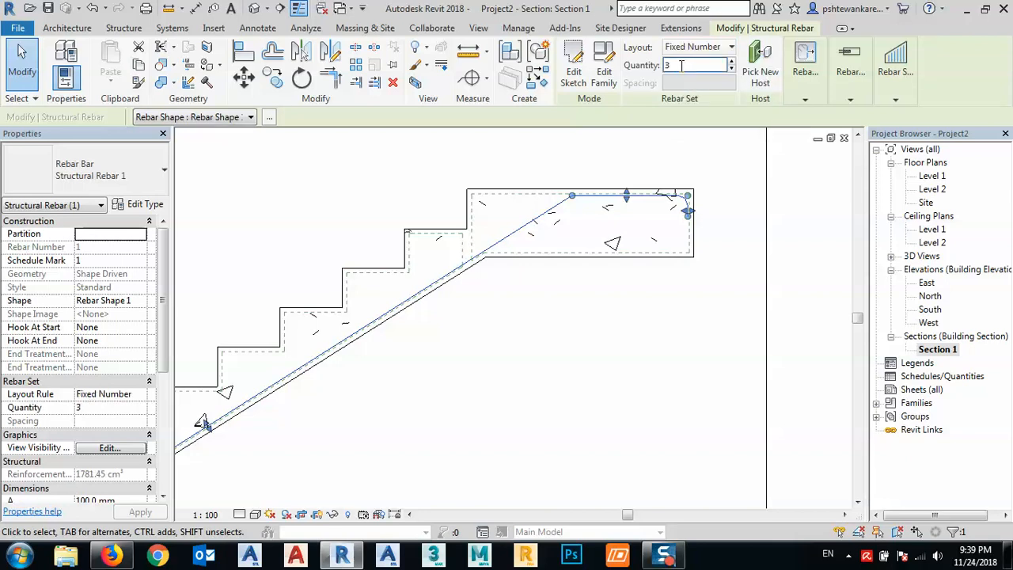
- Deselect the rebar set and open the 3D view, oriented isometrically from the top, front and right corner
{"action": "left_click", "coordinate": [696, 171]}
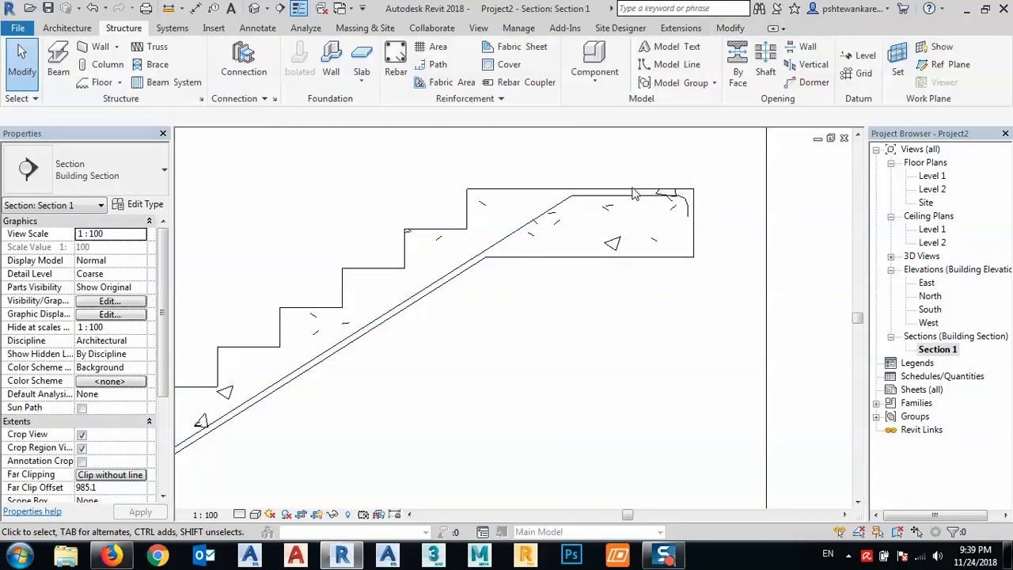
{"action": "left_click", "coordinate": [917, 256]}
{"action": "left_click", "coordinate": [254, 8]}
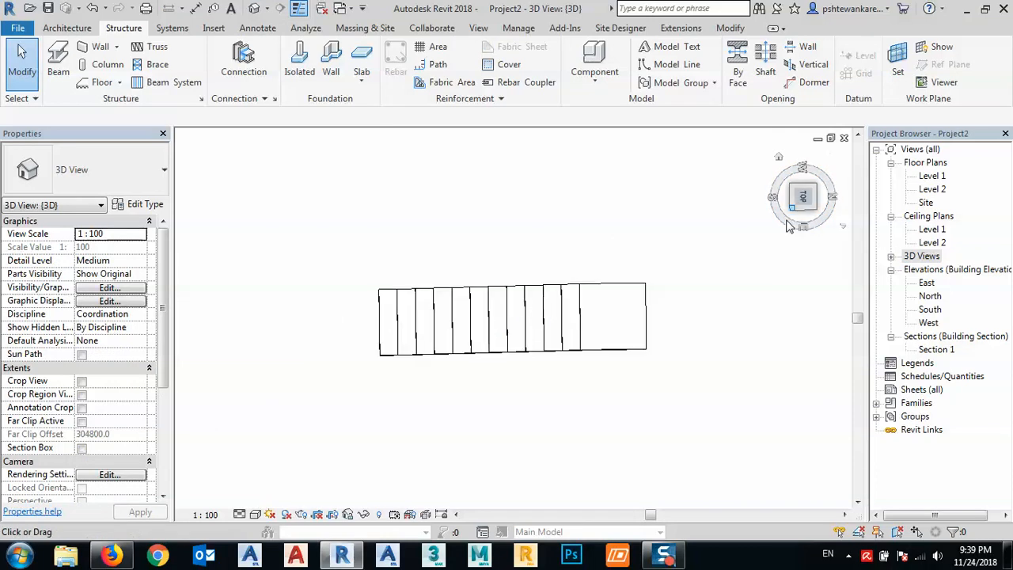
{"action": "left_click", "coordinate": [787, 226]}
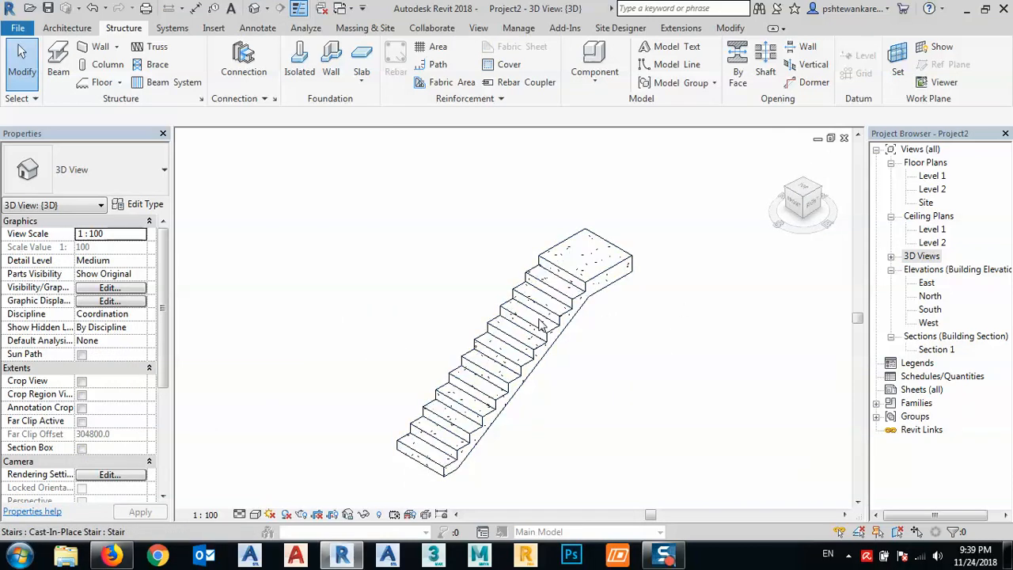
{"action": "middle_click_drag", "start_coordinate": [635, 347], "coordinate": [630, 328]}
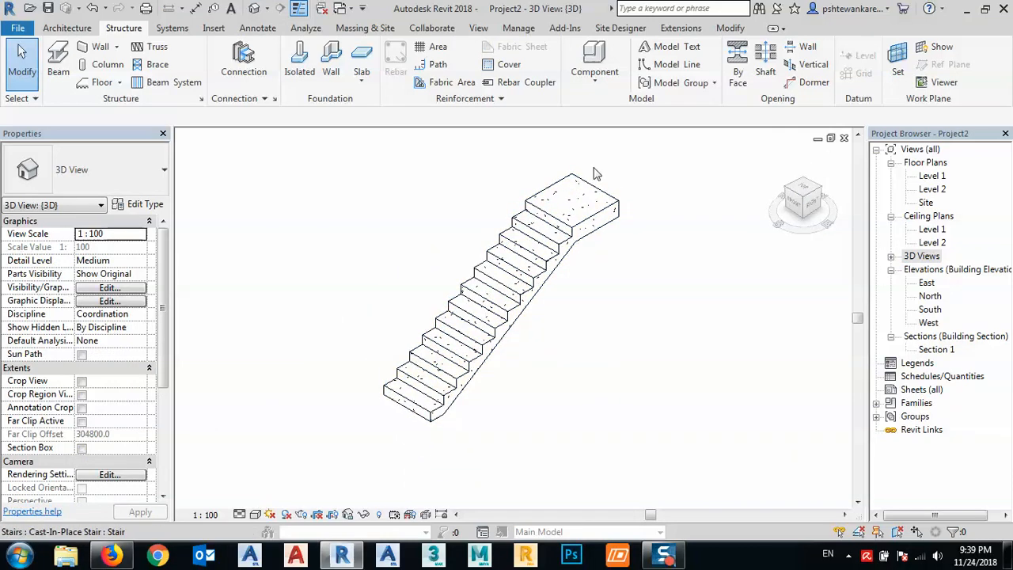
- Set the 3D view's model display transparency to 45 in the Graphic Display Options
{"action": "left_click", "coordinate": [254, 514]}
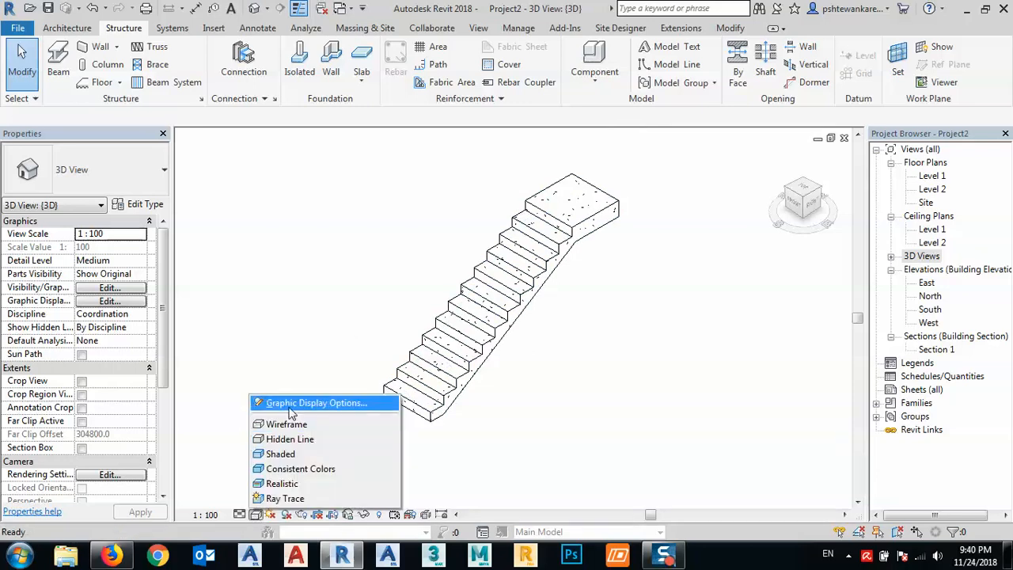
{"action": "left_click", "coordinate": [292, 401]}
{"action": "left_click_drag", "start_coordinate": [140, 164], "coordinate": [190, 166]}
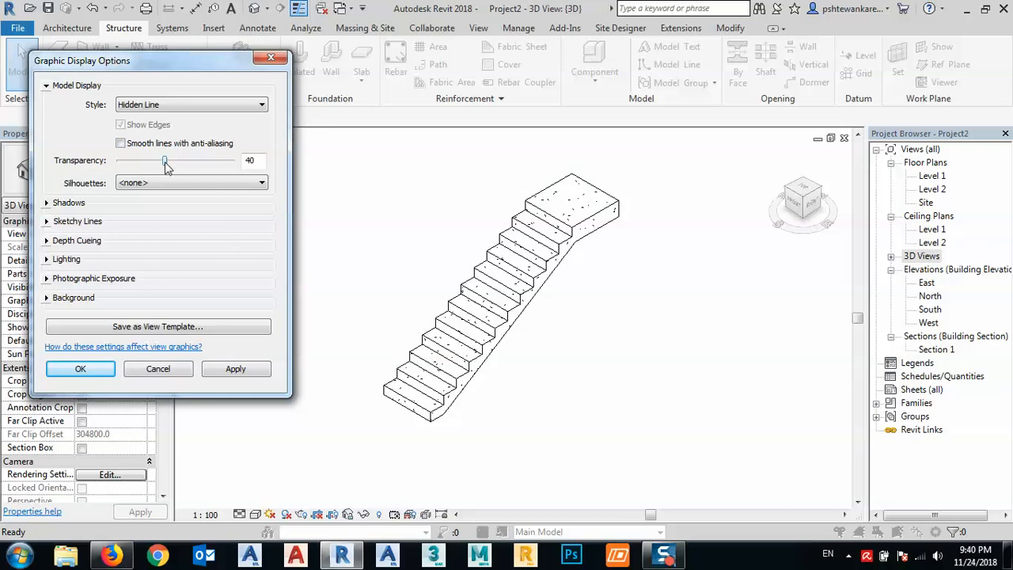
{"action": "left_click", "coordinate": [235, 369]}
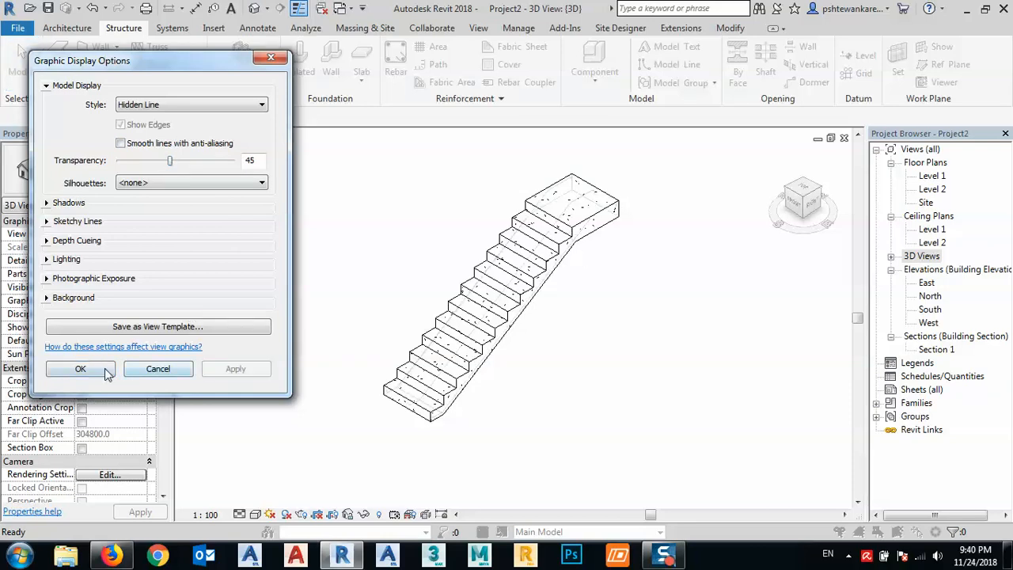
{"action": "left_click", "coordinate": [80, 369]}
- Set the quantity of the stair's Fixed Number rebar set to 5 and deselect it
{"action": "scroll", "coordinate": [704, 344], "scroll_direction": "up", "scroll_amount": 5}
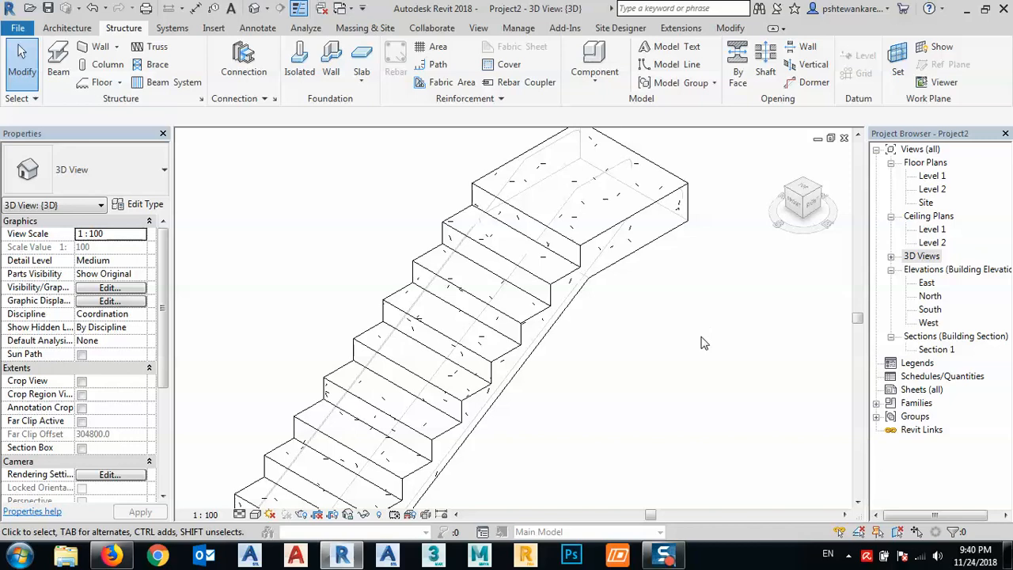
{"action": "scroll", "coordinate": [649, 236], "scroll_direction": "up", "scroll_amount": 2}
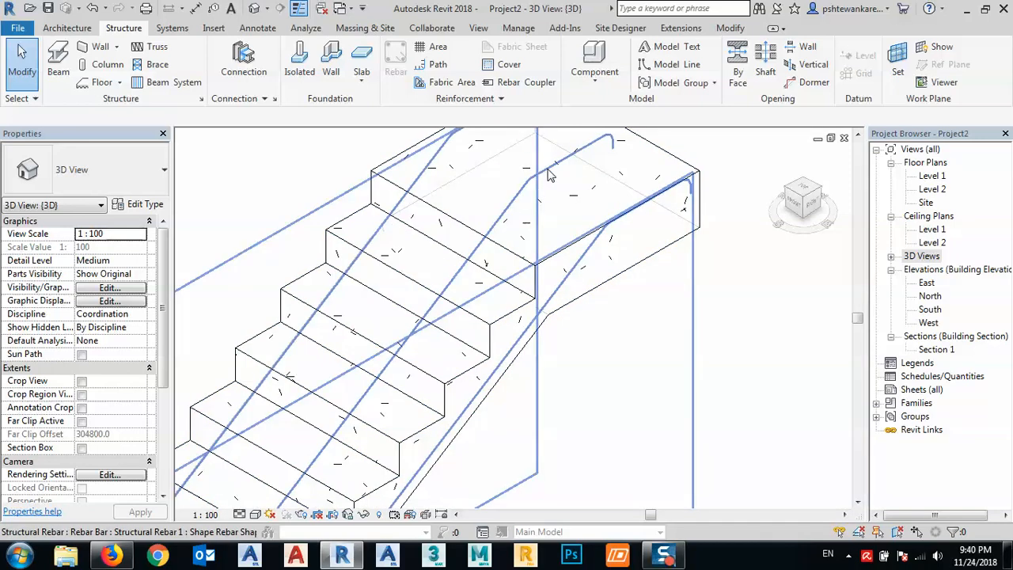
{"action": "left_click", "coordinate": [552, 176]}
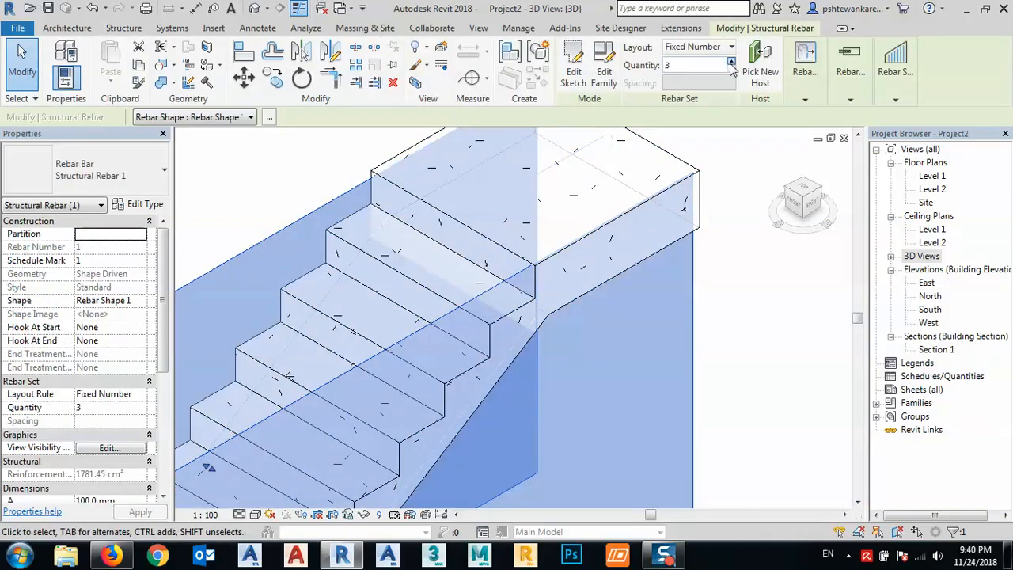
{"action": "left_click", "coordinate": [732, 289]}
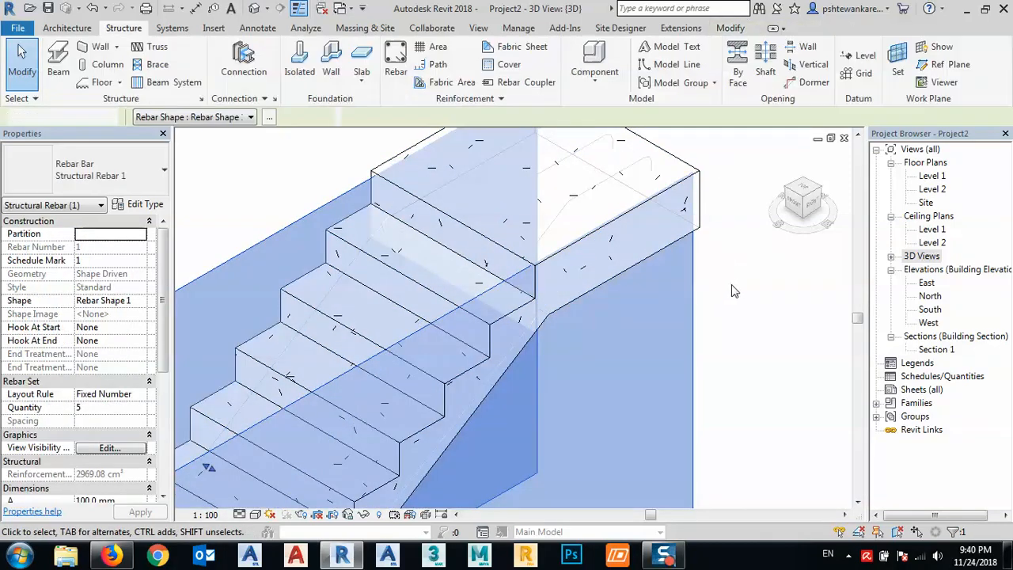
- Set the stair's rebar set layout to Maximum Spacing with a spacing of 200 mm
{"action": "scroll", "coordinate": [558, 257], "scroll_direction": "down", "scroll_amount": 2}
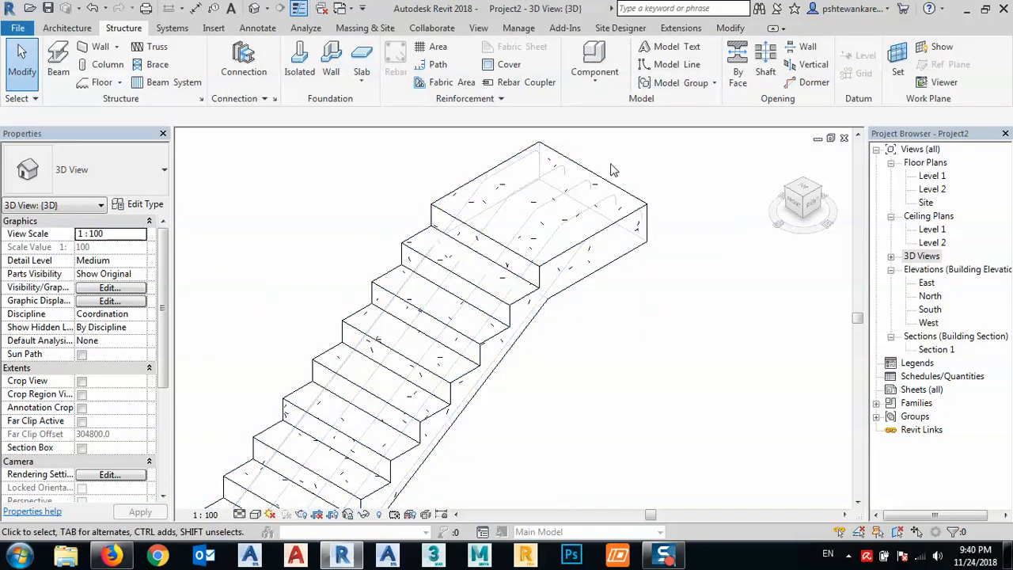
{"action": "left_click", "coordinate": [574, 198]}
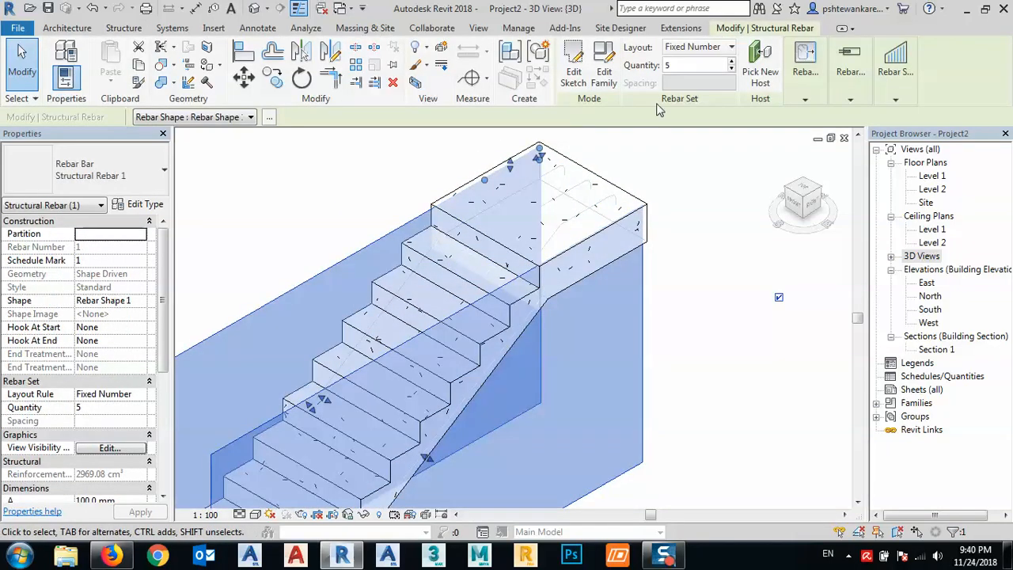
{"action": "left_click", "coordinate": [720, 49]}
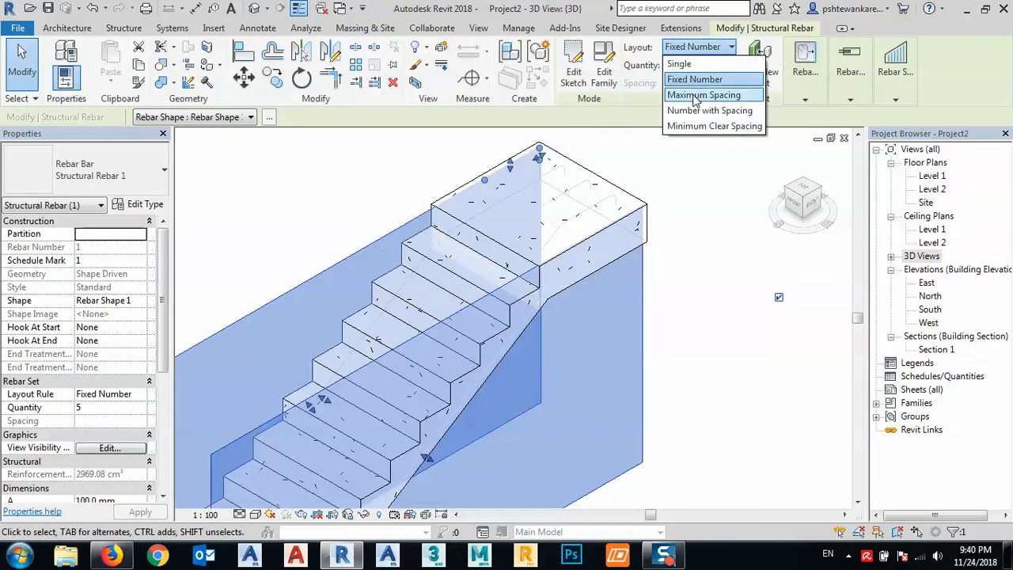
{"action": "left_click", "coordinate": [694, 96]}
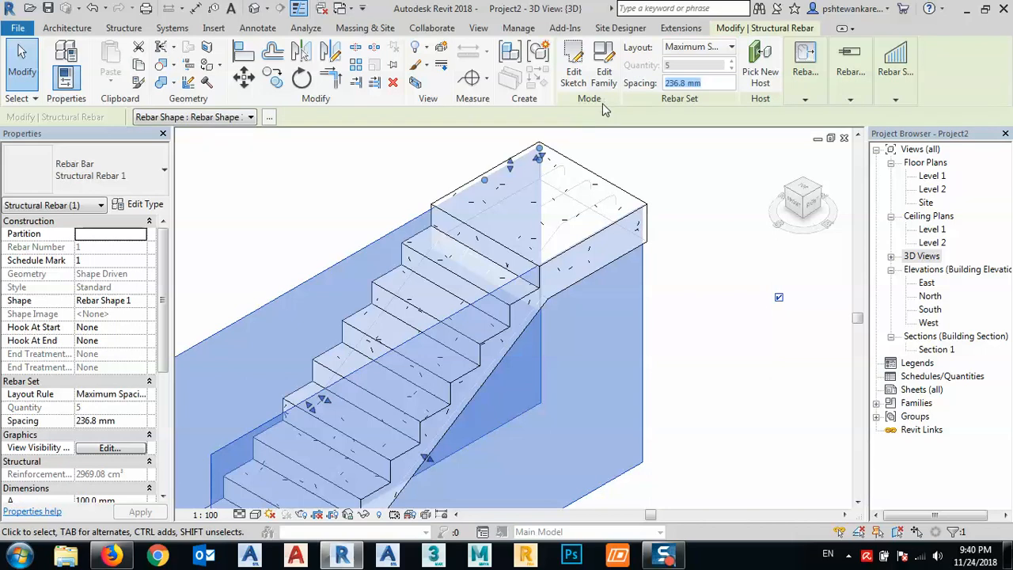
{"action": "type", "text": "200"}
{"action": "key", "text": "Return"}
{"action": "left_click", "coordinate": [701, 333]}
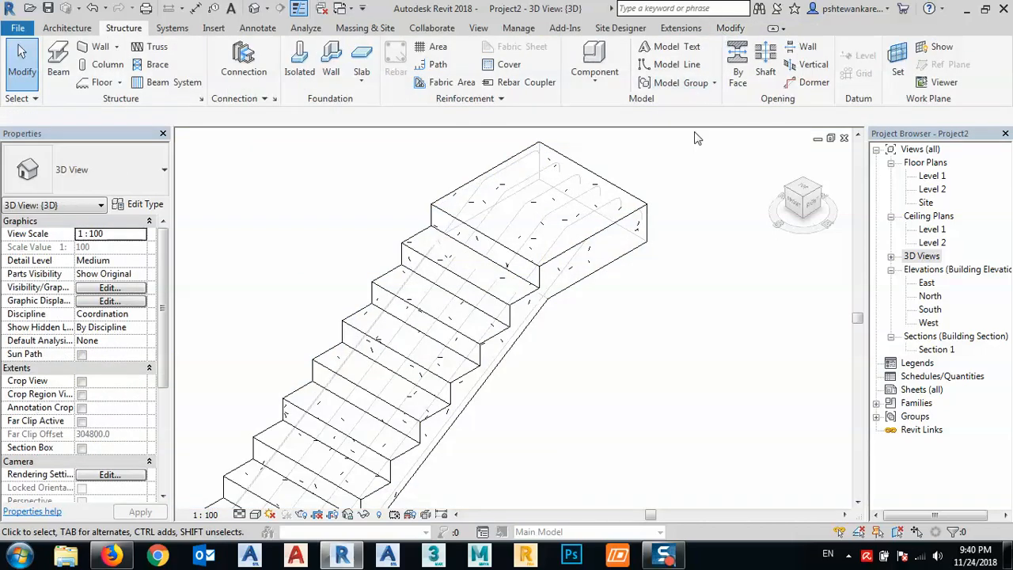
- Examine the distributed bars at the landing and their bent ends at the stair's base
{"action": "middle_click_drag", "start_coordinate": [576, 214], "coordinate": [536, 235], "text": "shift"}
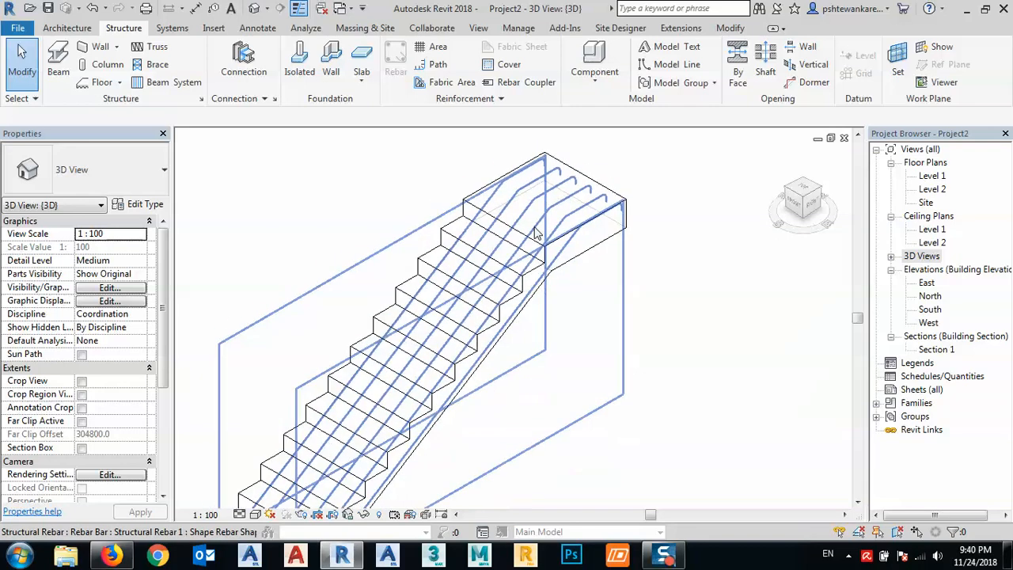
{"action": "scroll", "coordinate": [453, 338], "scroll_direction": "down", "scroll_amount": 1}
{"action": "middle_click_drag", "start_coordinate": [435, 395], "coordinate": [499, 178]}
{"action": "scroll", "coordinate": [391, 323], "scroll_direction": "up", "scroll_amount": 5}
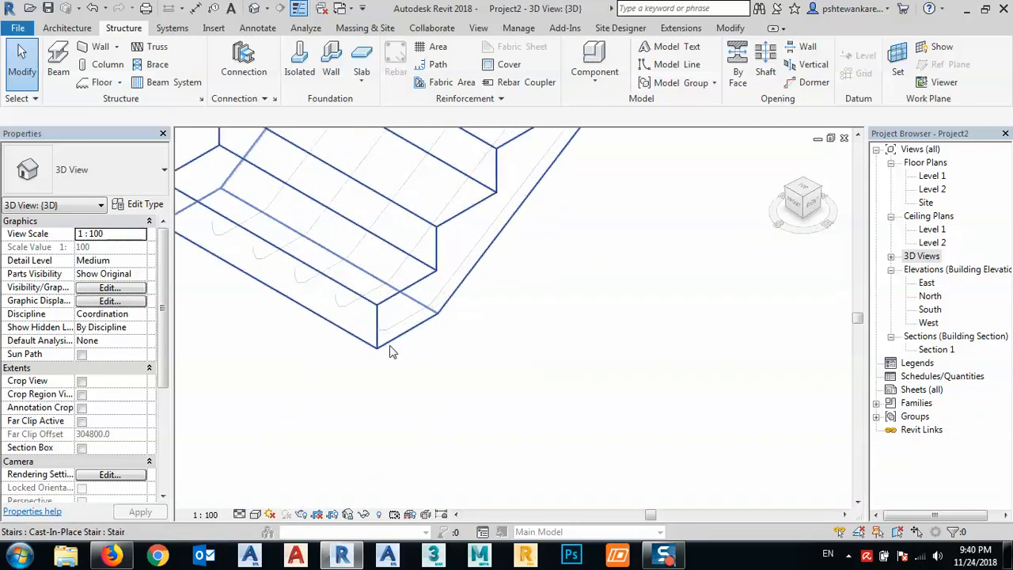
{"action": "middle_click_drag", "start_coordinate": [332, 343], "coordinate": [412, 393]}
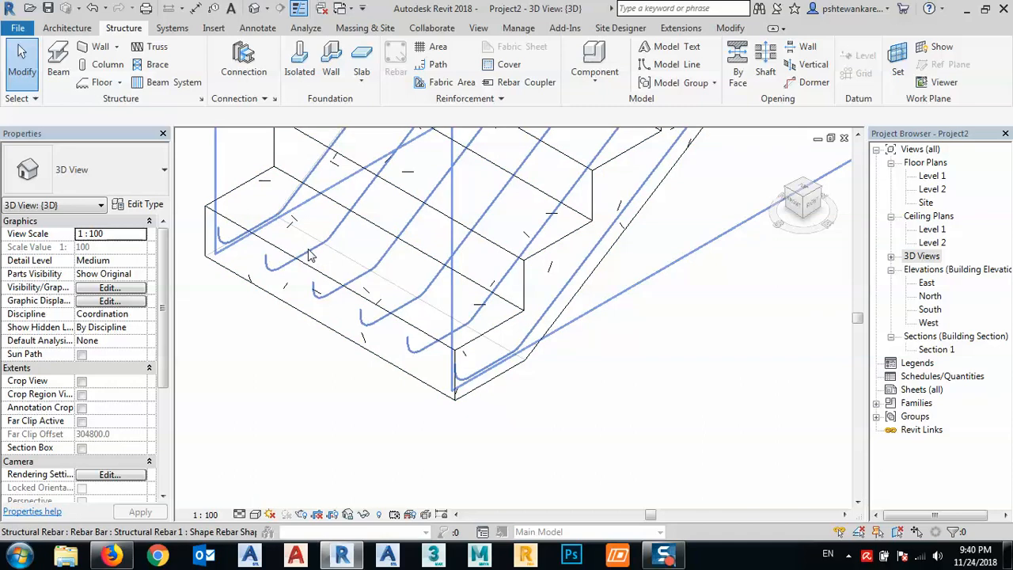
{"action": "scroll", "coordinate": [330, 384], "scroll_direction": "down", "scroll_amount": 2}
{"action": "middle_click_drag", "start_coordinate": [441, 393], "coordinate": [425, 447]}
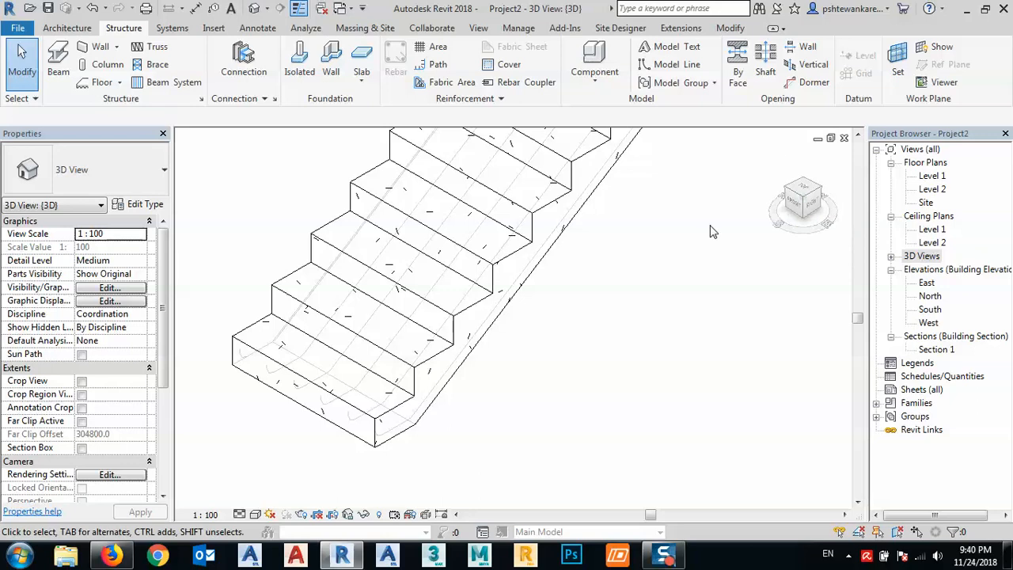
- Open the Section 1 view and place a straight rebar of shape M_00 just above the landing's bottom cover line
{"action": "double_click", "coordinate": [941, 349]}
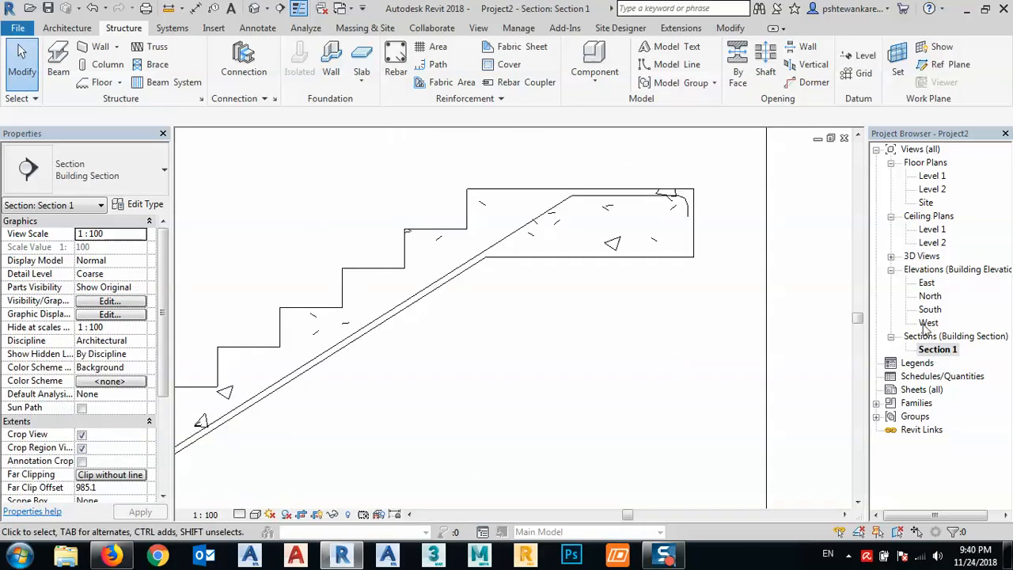
{"action": "middle_click_drag", "start_coordinate": [590, 258], "coordinate": [574, 276]}
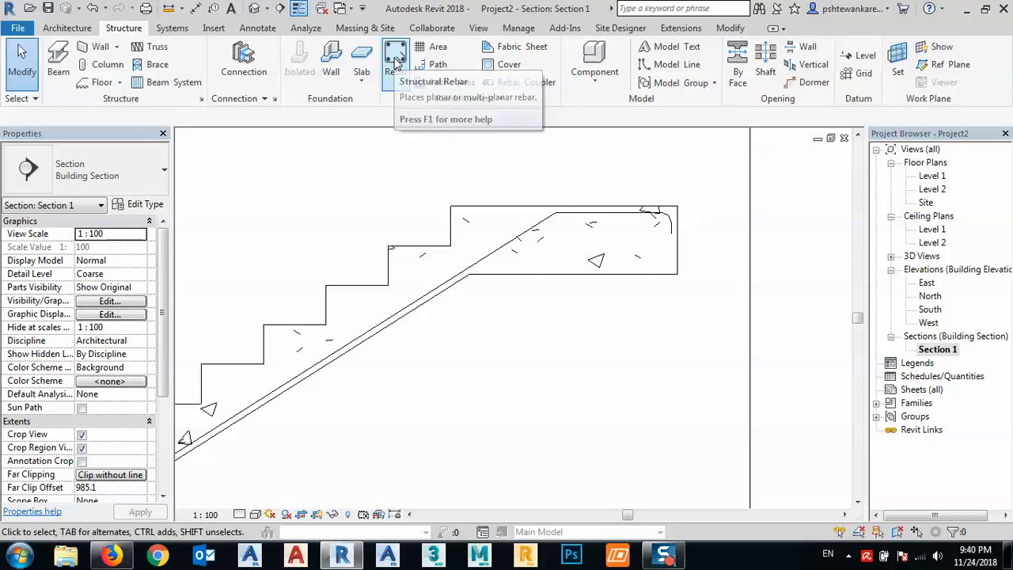
{"action": "left_click", "coordinate": [395, 63]}
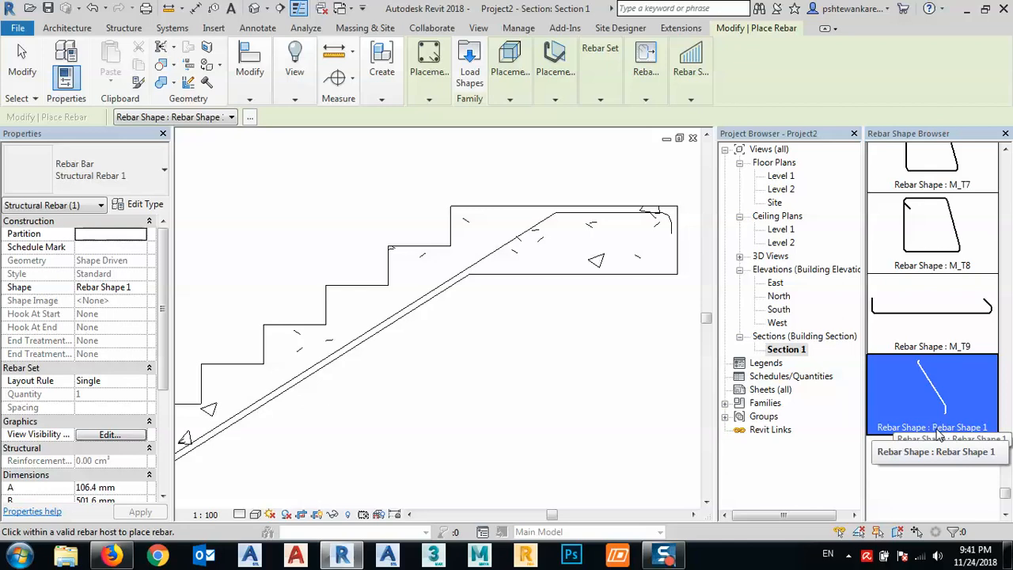
{"action": "left_click", "coordinate": [930, 261]}
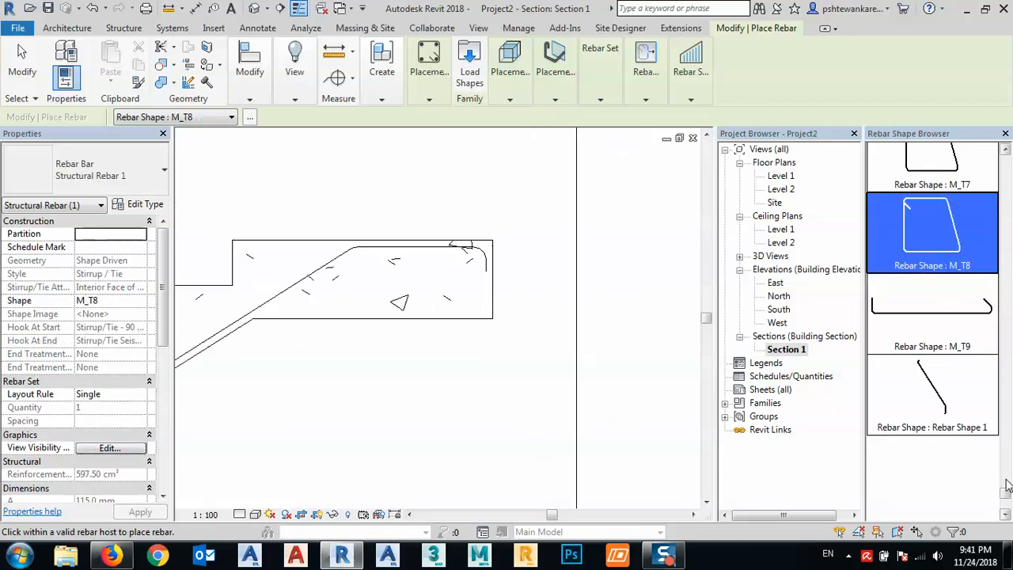
{"action": "left_click_drag", "start_coordinate": [1006, 485], "coordinate": [1008, 140]}
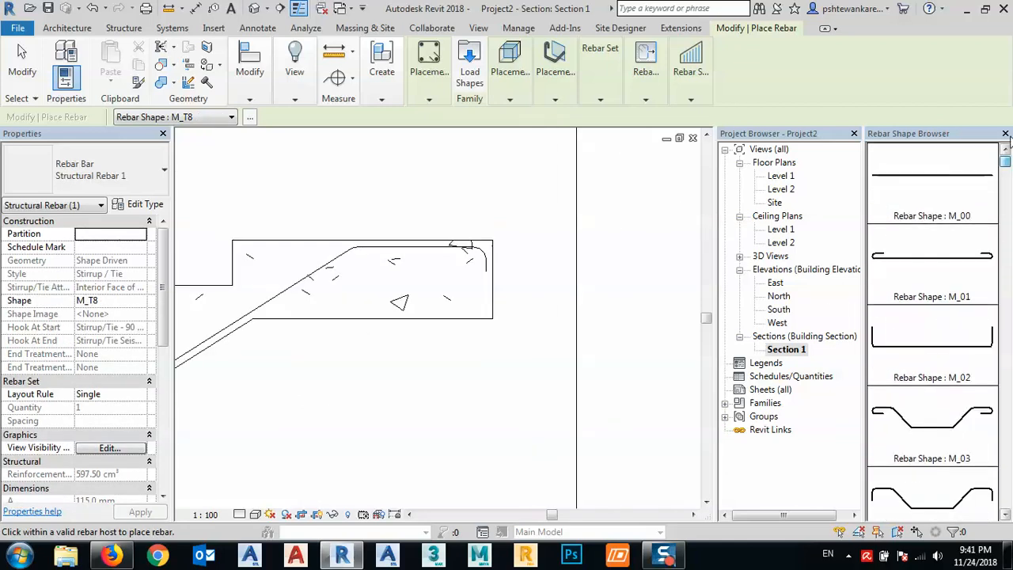
{"action": "left_click", "coordinate": [912, 183]}
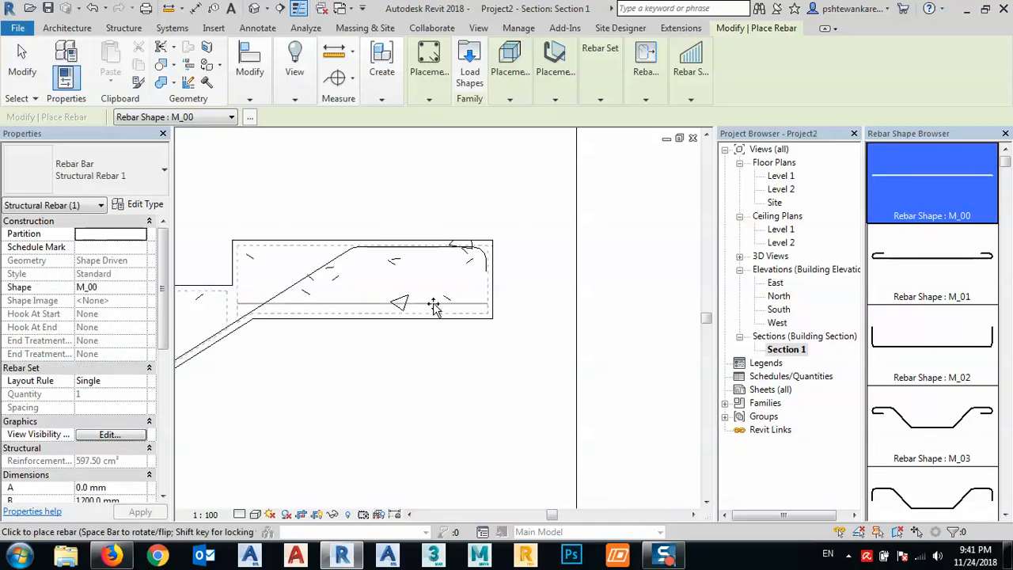
{"action": "scroll", "coordinate": [428, 311], "scroll_direction": "up", "scroll_amount": 2}
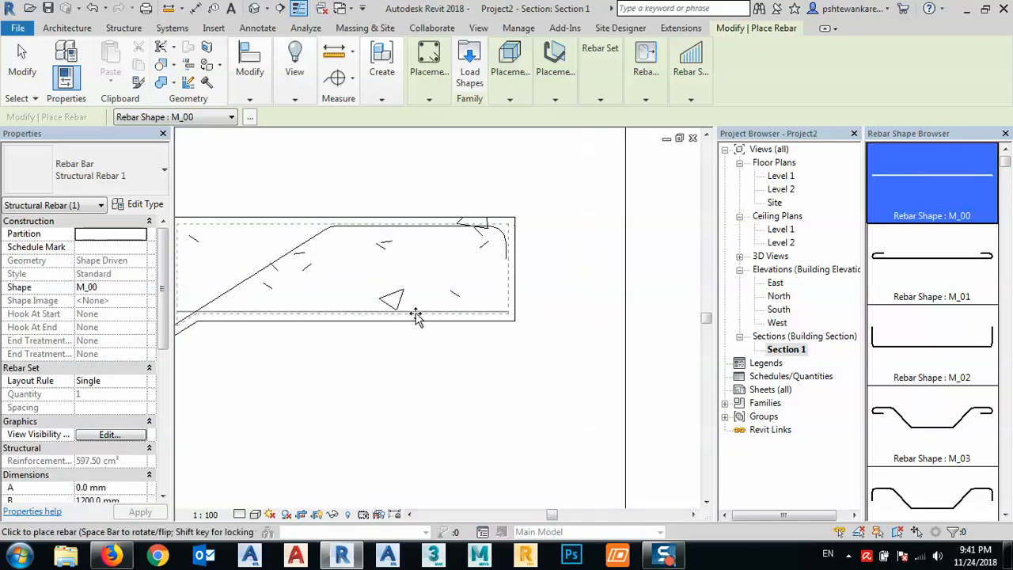
{"action": "scroll", "coordinate": [486, 300], "scroll_direction": "up", "scroll_amount": 2}
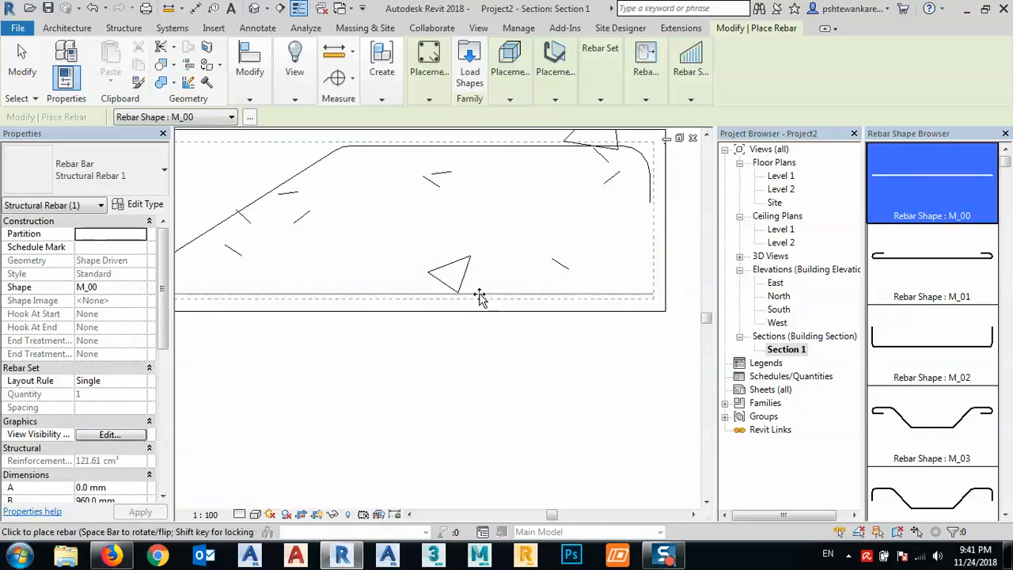
{"action": "key", "text": "Escape"}
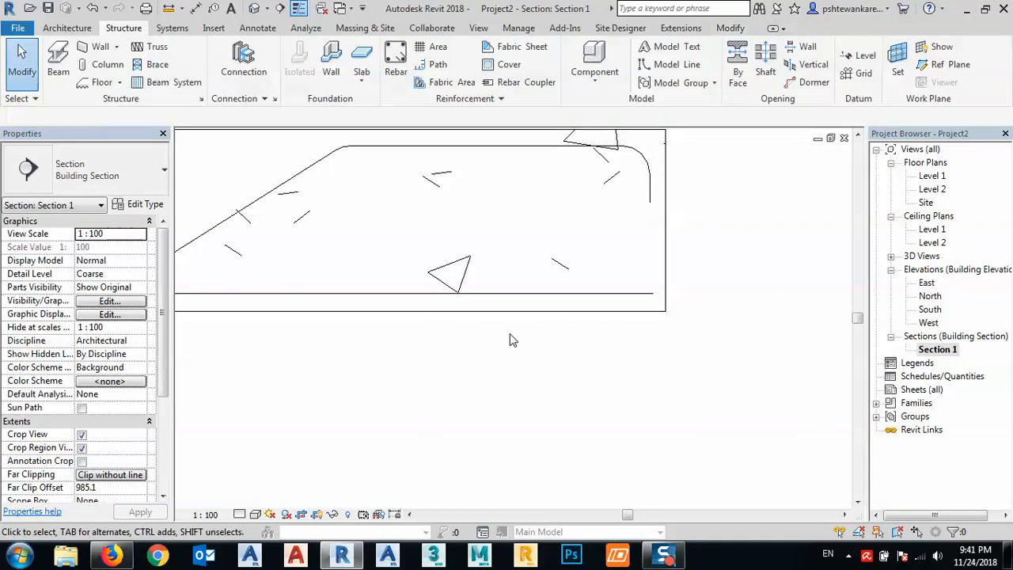
- Edit the straight bar's sketch, adding a 100 mm vertical leg up the landing's end cover line
{"action": "left_click", "coordinate": [520, 294]}
{"action": "scroll", "coordinate": [497, 346], "scroll_direction": "down", "scroll_amount": 1}
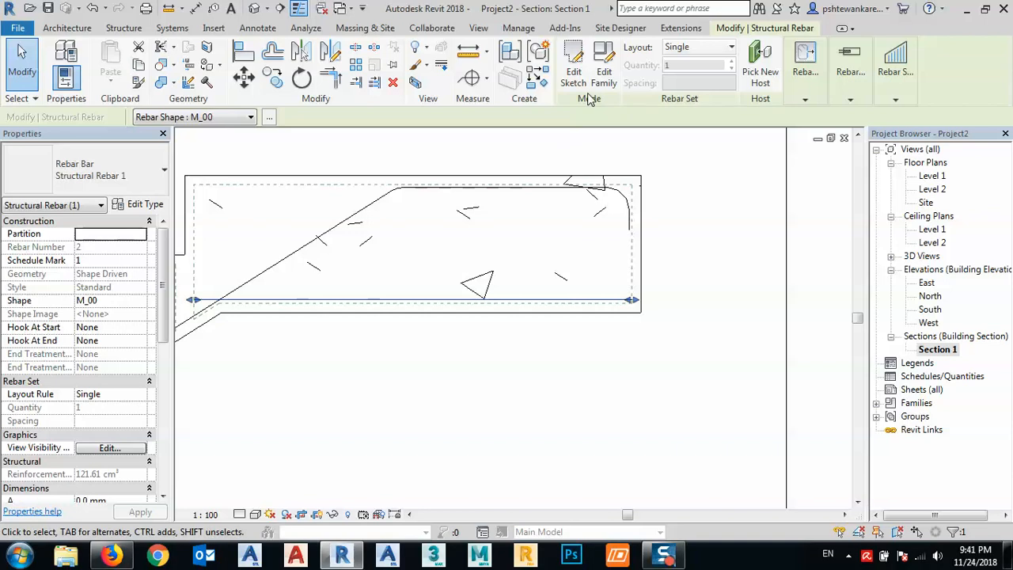
{"action": "left_click", "coordinate": [572, 67]}
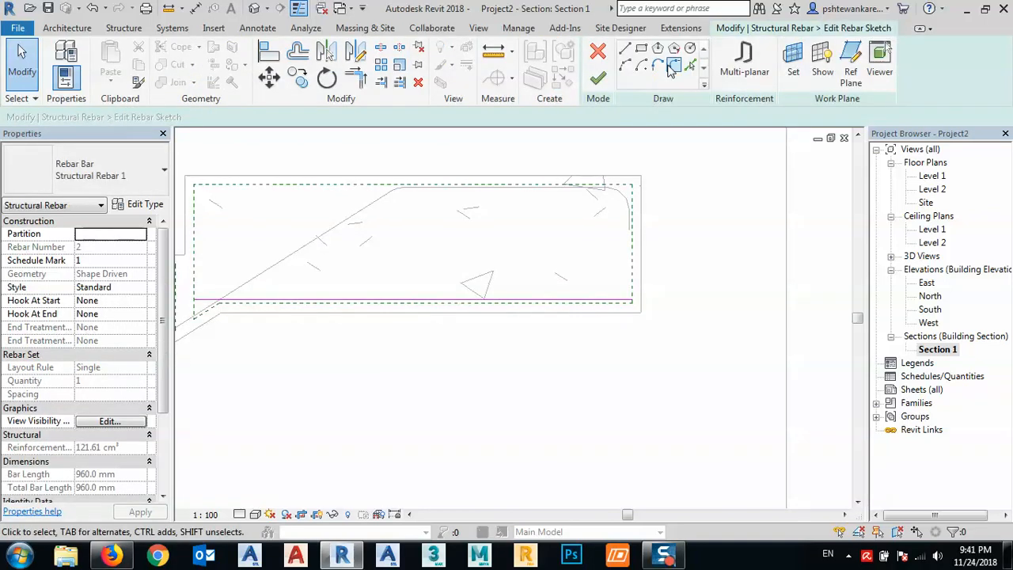
{"action": "left_click", "coordinate": [625, 49]}
{"action": "left_click", "coordinate": [633, 302]}
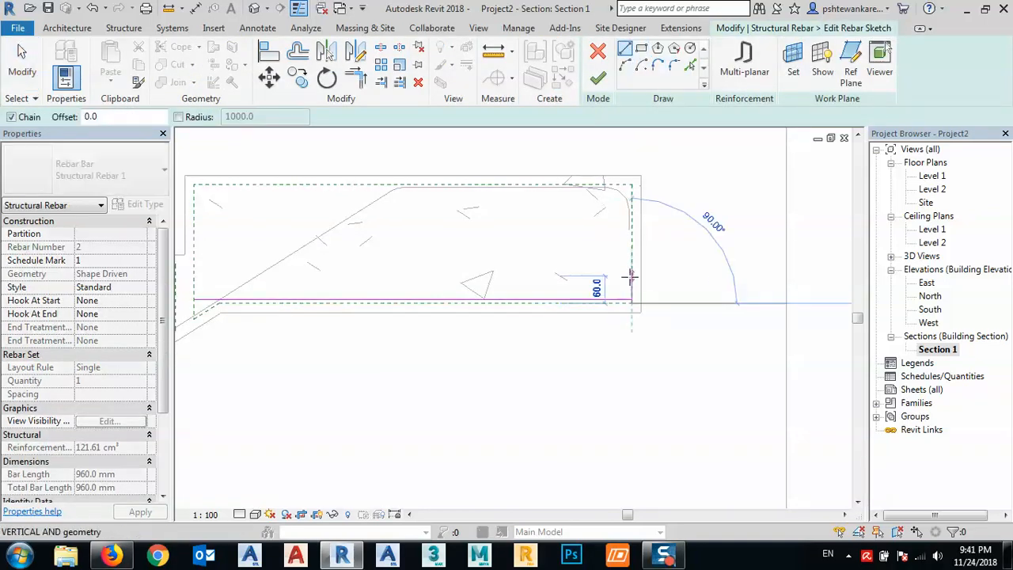
{"action": "scroll", "coordinate": [638, 288], "scroll_direction": "up", "scroll_amount": 3}
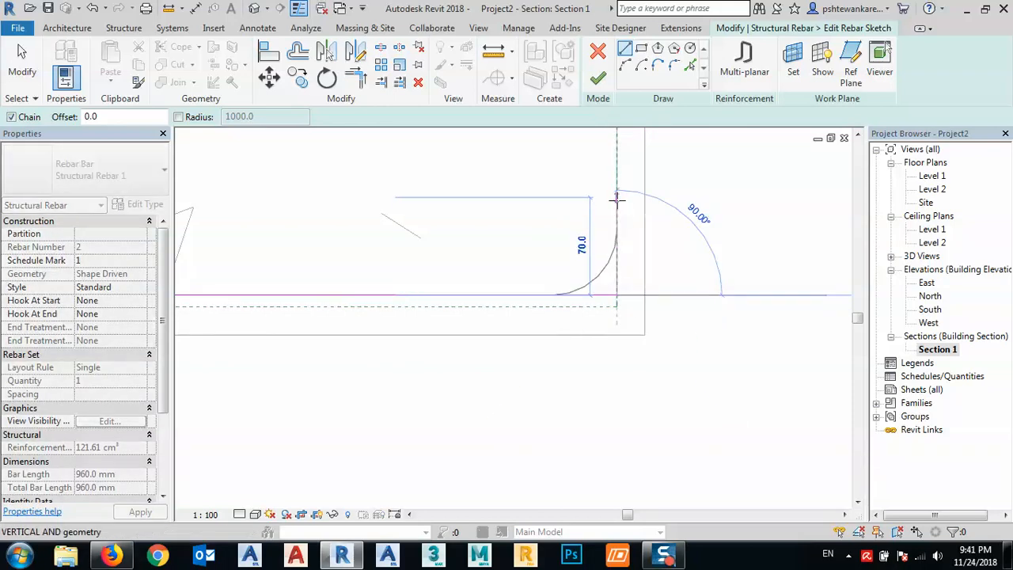
{"action": "type", "text": "100"}
{"action": "key", "text": "Return"}
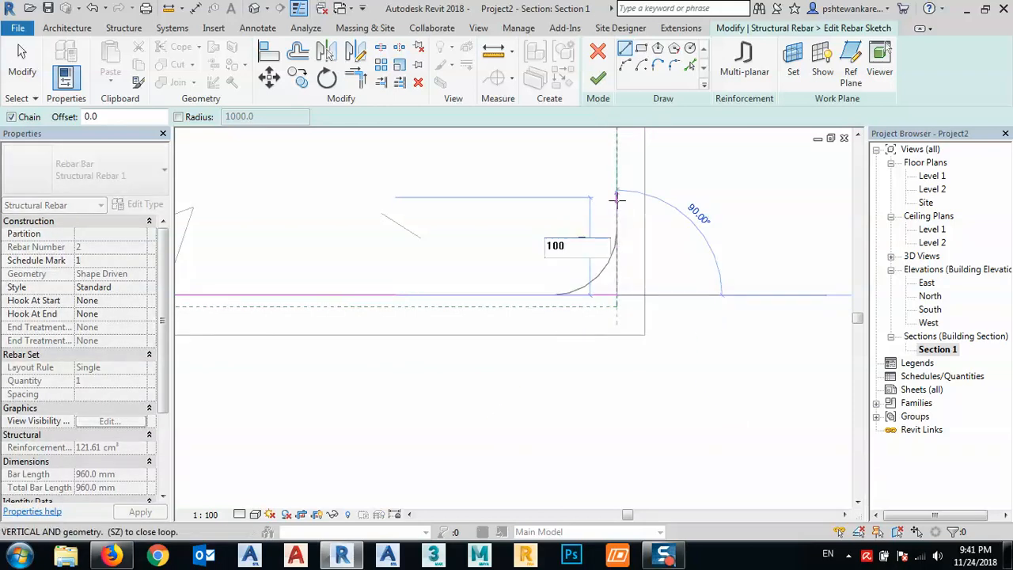
{"action": "middle_click_drag", "start_coordinate": [550, 229], "coordinate": [699, 256]}
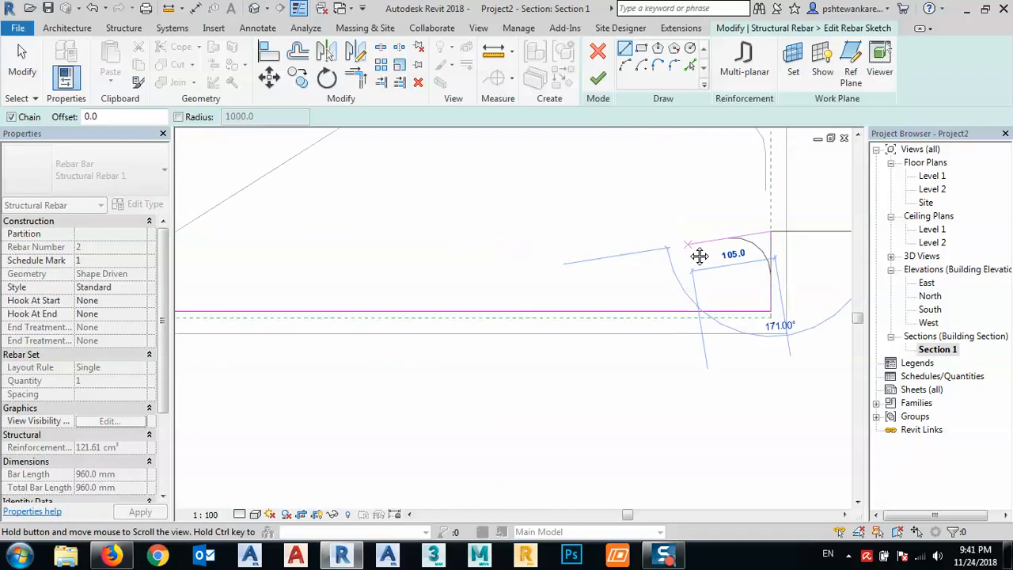
- Sketch a sloped line between the inner cover corners of two adjacent steps just below the landing
{"action": "key", "text": "Escape"}
{"action": "scroll", "coordinate": [679, 241], "scroll_direction": "down", "scroll_amount": 3}
{"action": "middle_click_drag", "start_coordinate": [473, 280], "coordinate": [533, 281]}
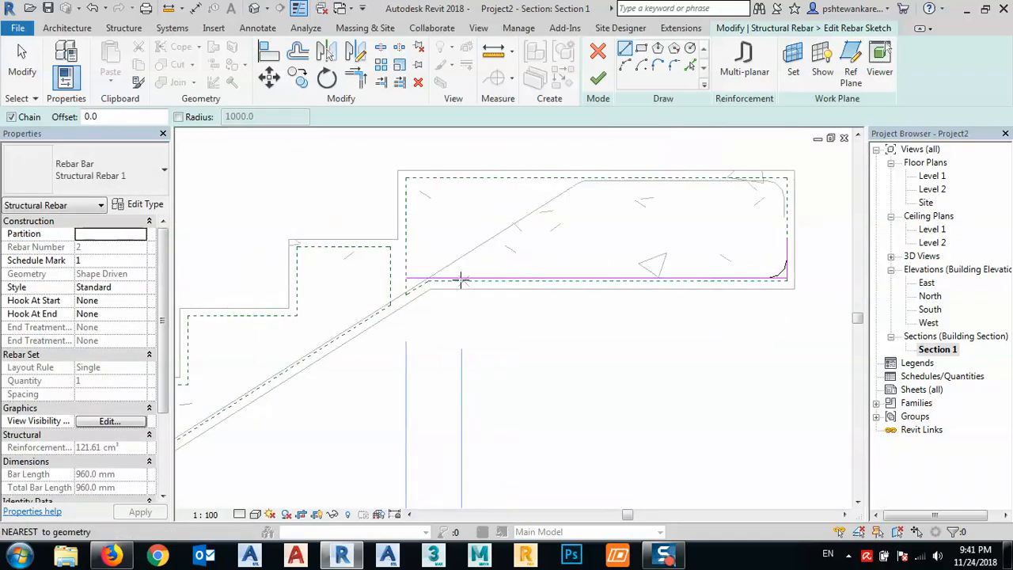
{"action": "scroll", "coordinate": [405, 280], "scroll_direction": "up", "scroll_amount": 2}
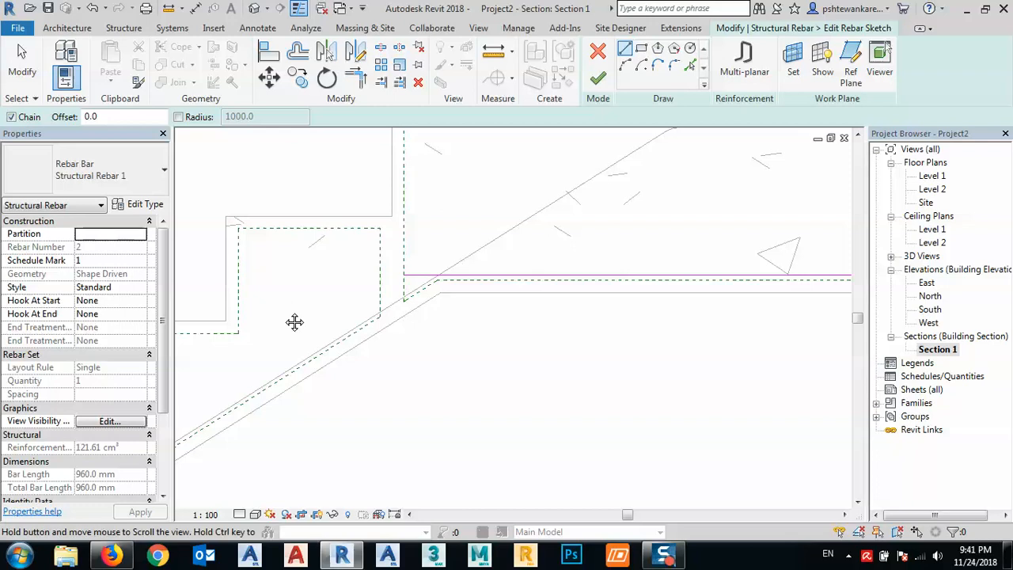
{"action": "middle_click_drag", "start_coordinate": [293, 323], "coordinate": [432, 283]}
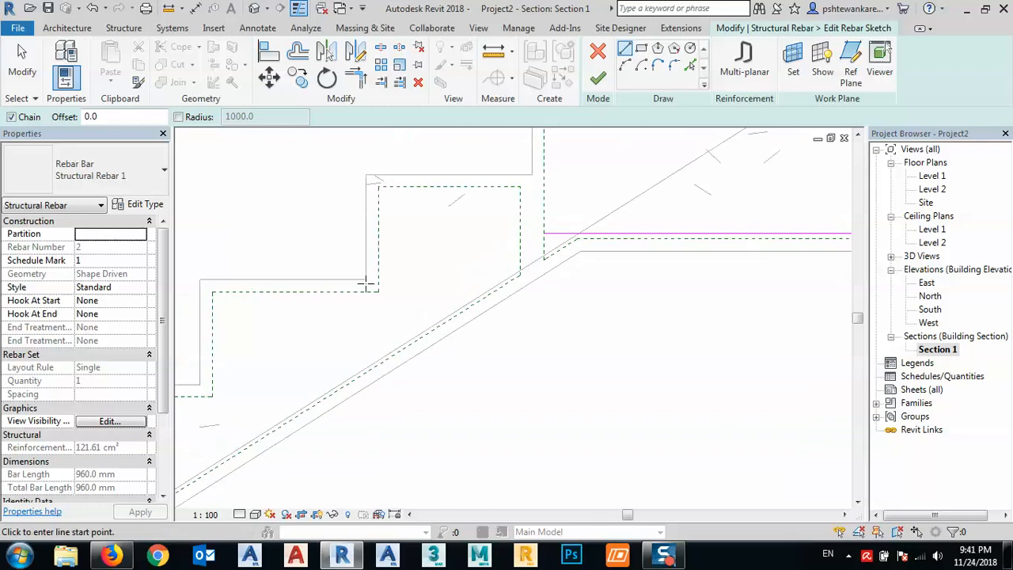
{"action": "left_click", "coordinate": [212, 396]}
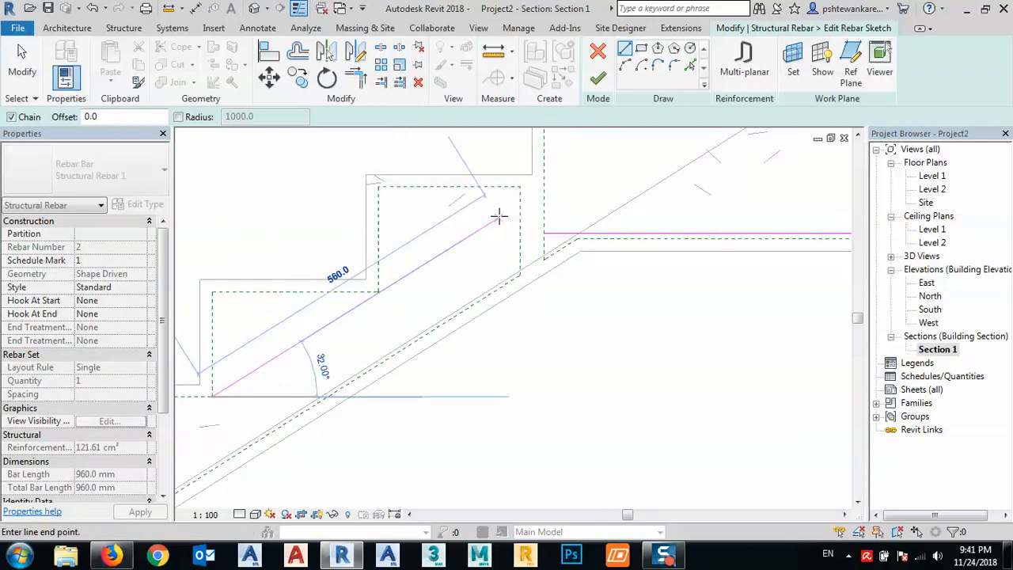
{"action": "left_click", "coordinate": [380, 290]}
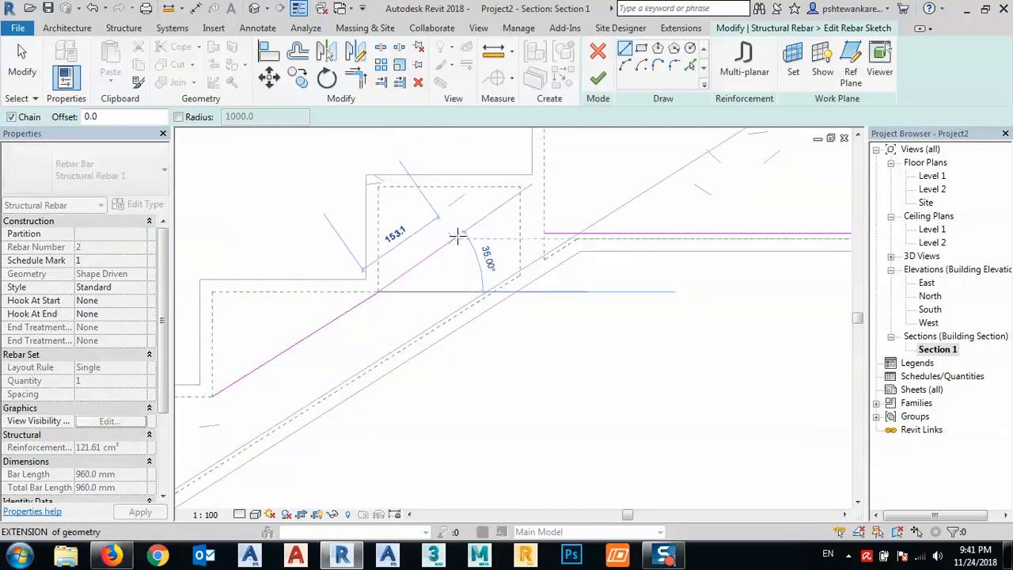
{"action": "key", "text": "Escape"}
{"action": "middle_click_drag", "start_coordinate": [454, 247], "coordinate": [499, 231]}
{"action": "key", "text": "Escape"}
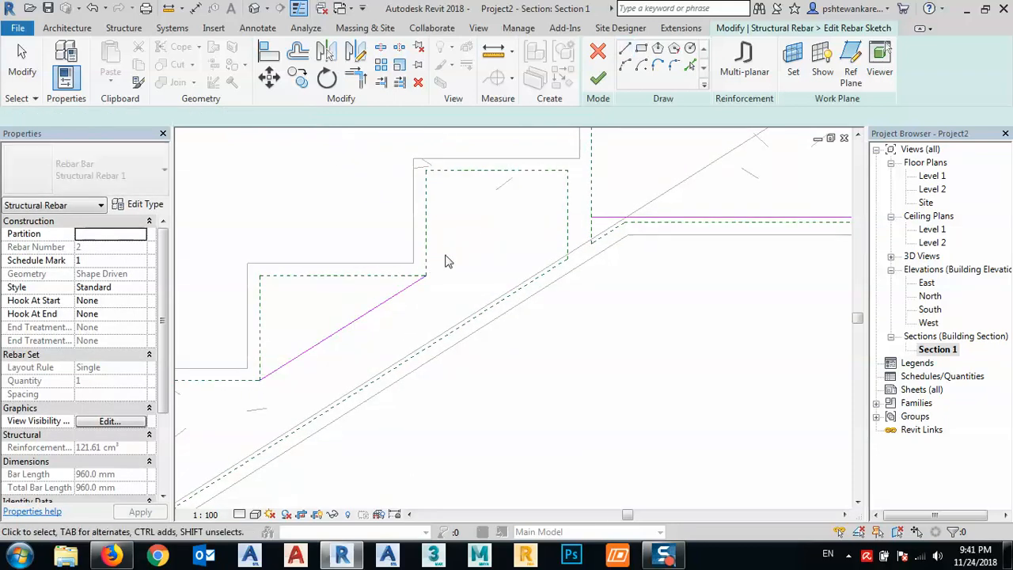
- Extend and trim the sloped line and the landing's horizontal bar line to meet in a corner
{"action": "key", "text": "t"}
{"action": "key", "text": "r"}
{"action": "left_click", "coordinate": [409, 287]}
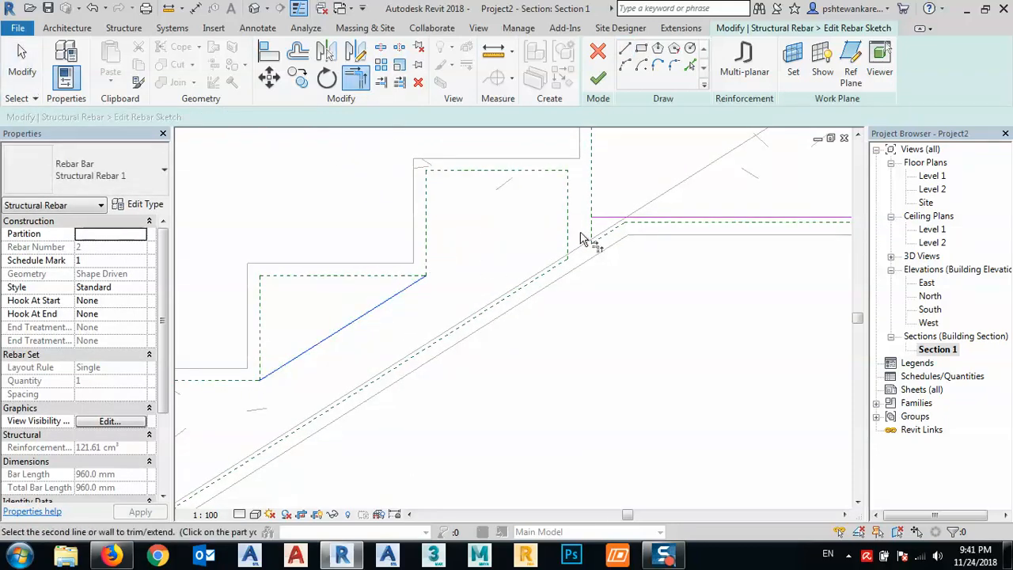
{"action": "left_click", "coordinate": [603, 219]}
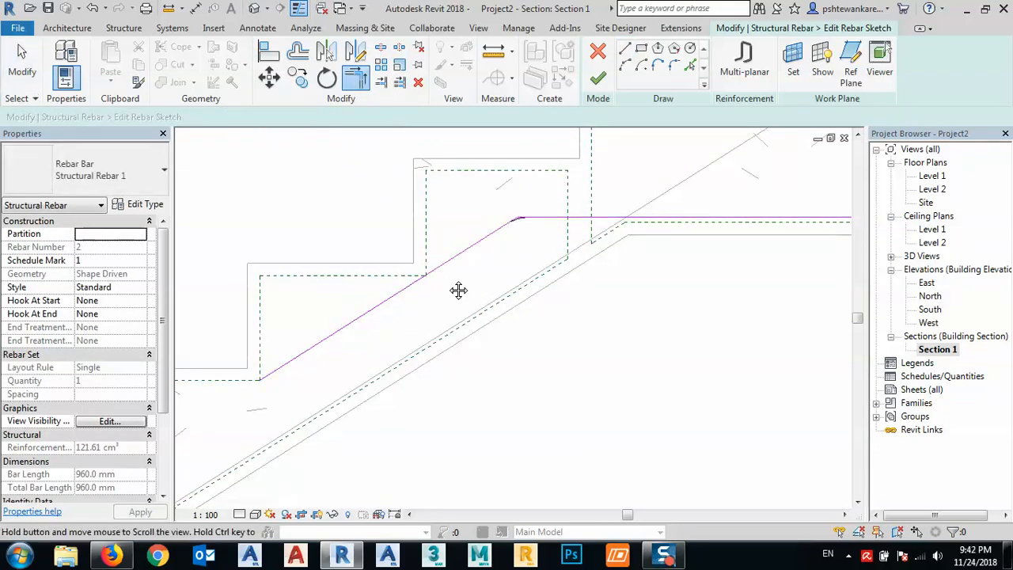
{"action": "scroll", "coordinate": [451, 281], "scroll_direction": "down", "scroll_amount": 1}
{"action": "scroll", "coordinate": [443, 271], "scroll_direction": "down", "scroll_amount": 1}
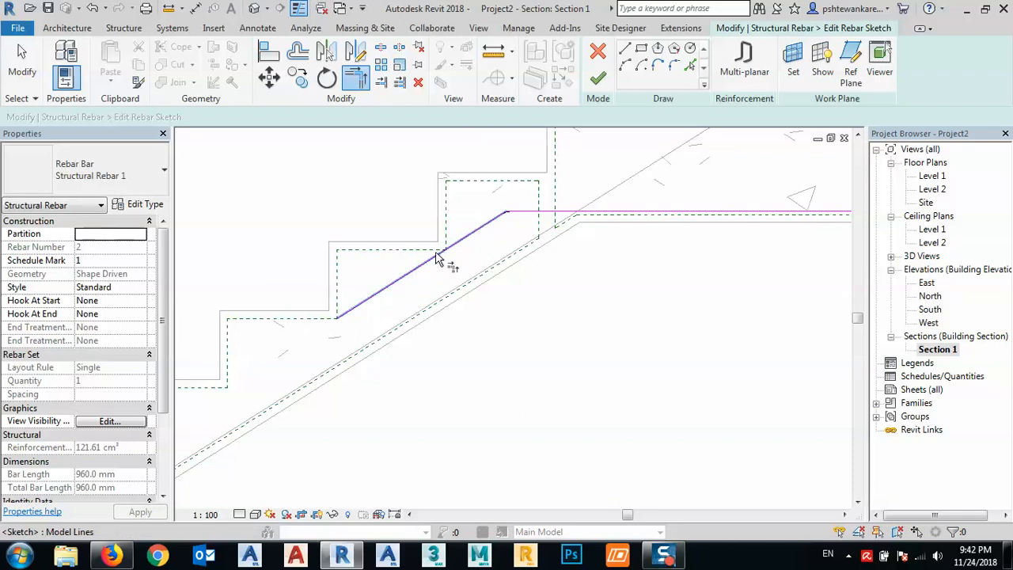
{"action": "mouse_move", "coordinate": [439, 308]}
{"action": "middle_mouse_down"}
{"action": "mouse_move", "coordinate": [472, 310]}
{"action": "mouse_move", "coordinate": [572, 271]}
{"action": "middle_mouse_up"}
{"action": "scroll", "coordinate": [502, 243], "scroll_direction": "down", "scroll_amount": 2}
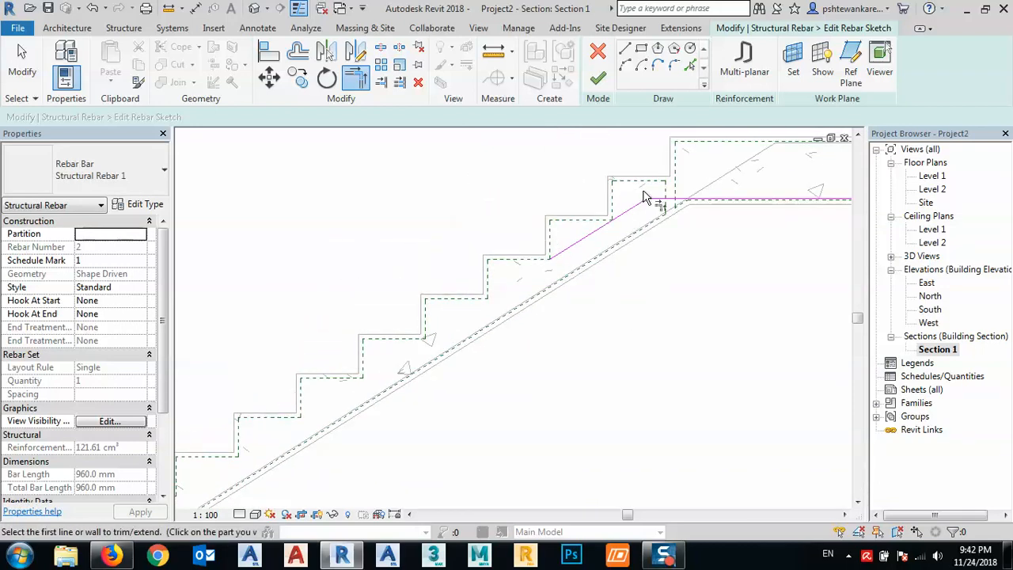
{"action": "scroll", "coordinate": [610, 233], "scroll_direction": "down", "scroll_amount": 2}
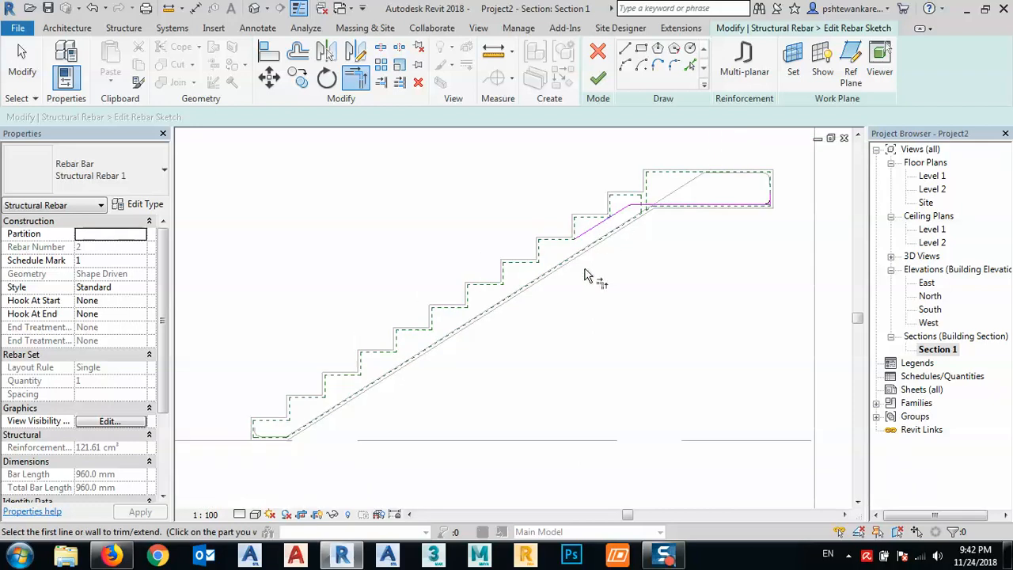
{"action": "middle_click_drag", "start_coordinate": [571, 324], "coordinate": [607, 300]}
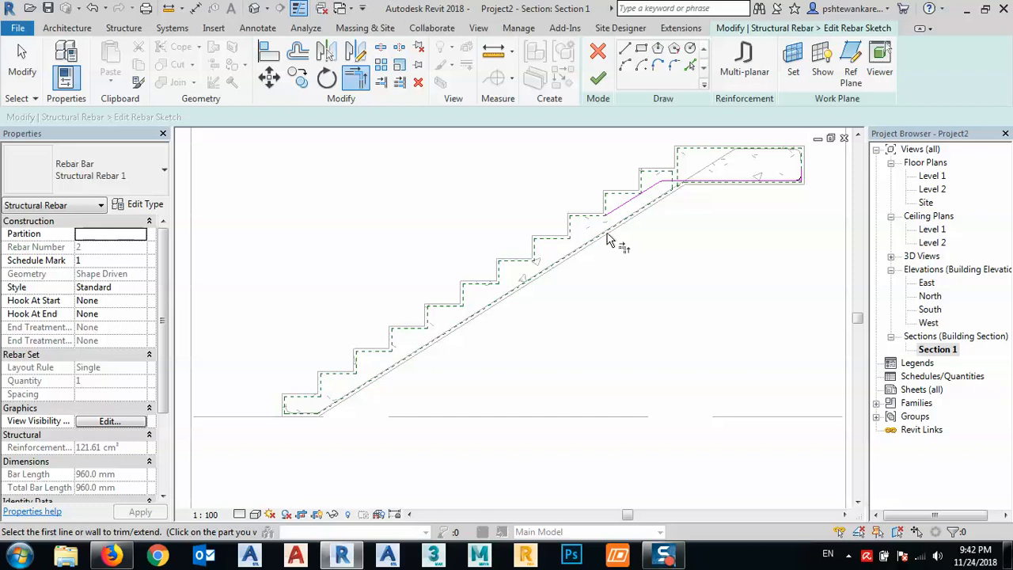
- Lengthen the bar's sloped leg to about 831 mm, down to the next step's inner cover corner, and finish the sketch
{"action": "scroll", "coordinate": [606, 203], "scroll_direction": "up", "scroll_amount": 2}
{"action": "scroll", "coordinate": [630, 207], "scroll_direction": "up", "scroll_amount": 2}
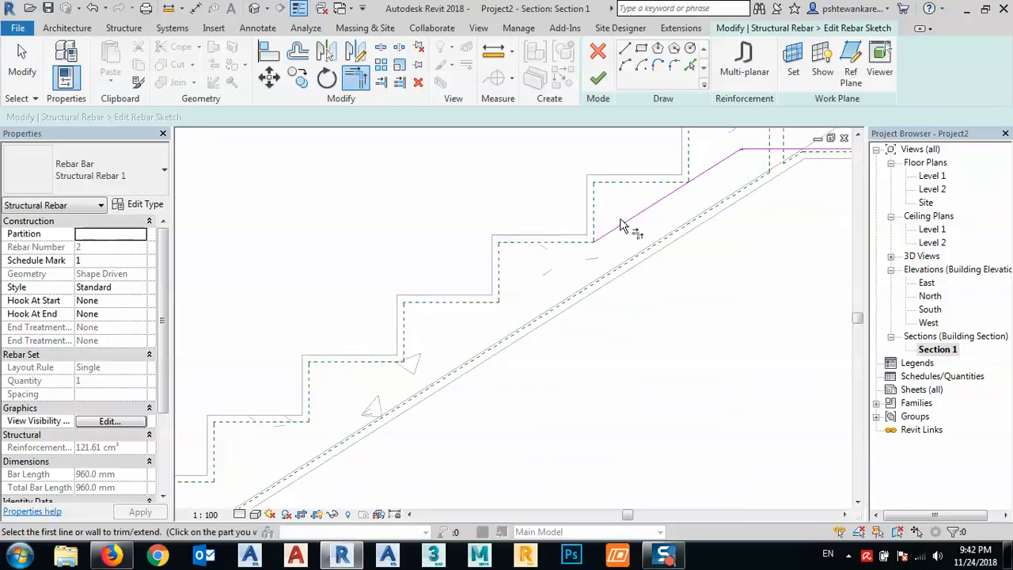
{"action": "key", "text": "Escape"}
{"action": "left_click", "coordinate": [624, 223]}
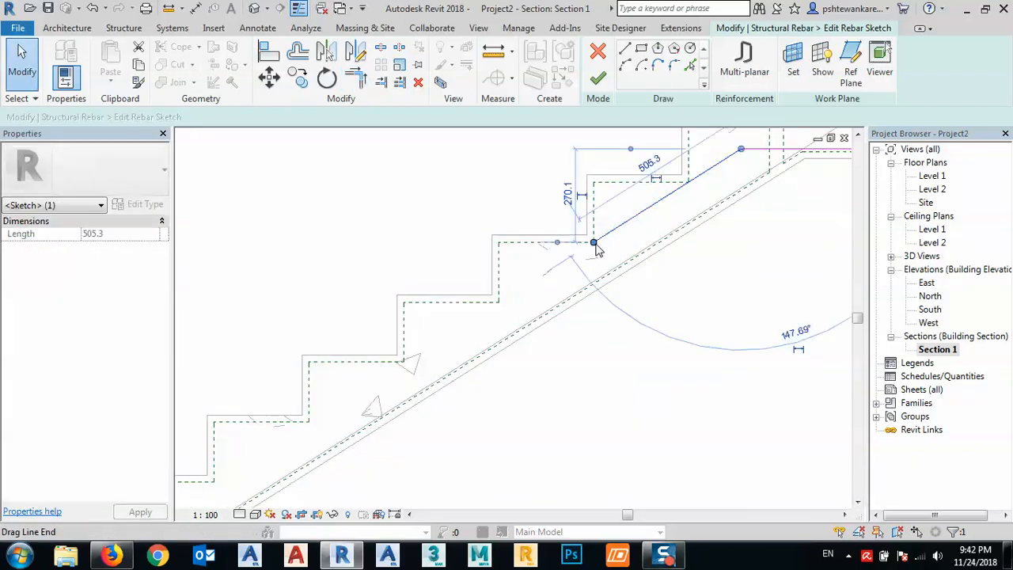
{"action": "left_click_drag", "start_coordinate": [593, 242], "coordinate": [499, 303]}
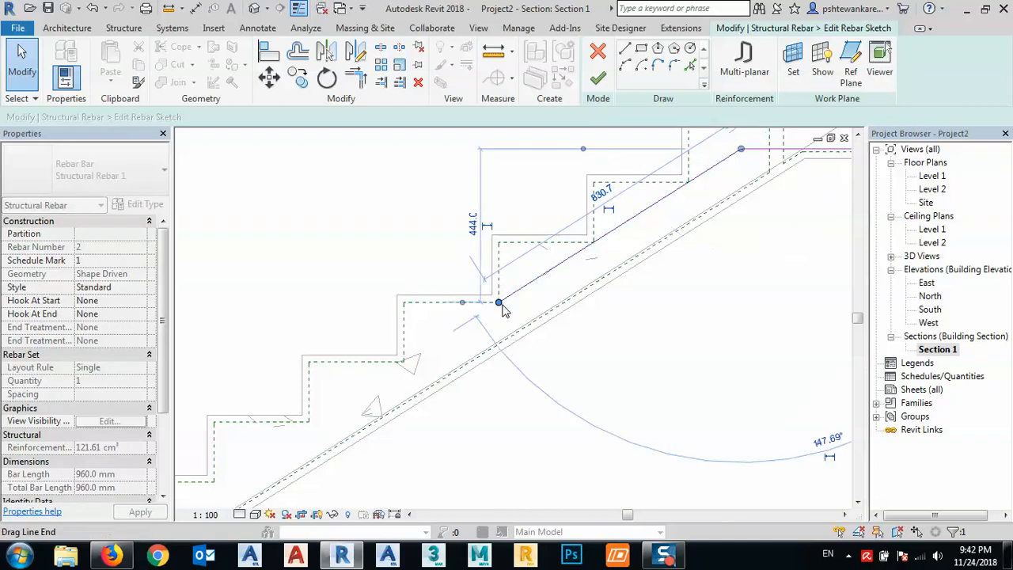
{"action": "left_click", "coordinate": [561, 335]}
{"action": "scroll", "coordinate": [526, 311], "scroll_direction": "down", "scroll_amount": 4}
{"action": "middle_click_drag", "start_coordinate": [567, 382], "coordinate": [575, 337]}
{"action": "scroll", "coordinate": [576, 342], "scroll_direction": "down", "scroll_amount": 2}
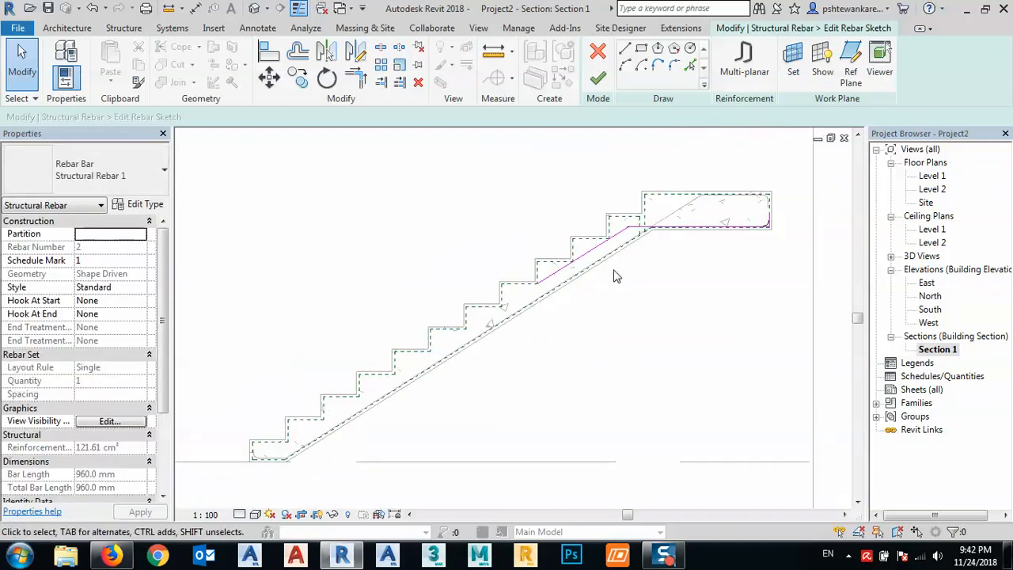
{"action": "scroll", "coordinate": [673, 201], "scroll_direction": "up", "scroll_amount": 2}
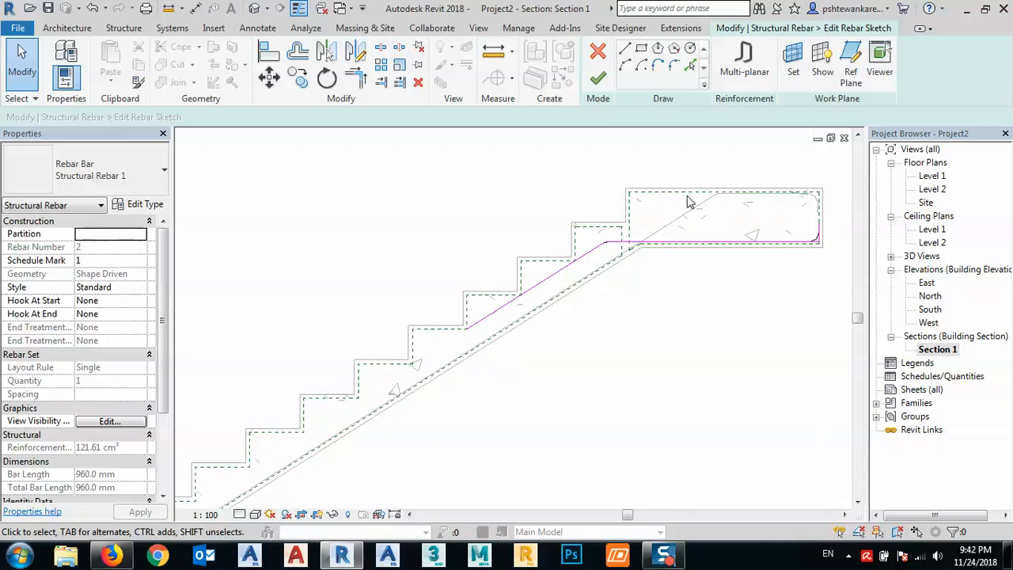
{"action": "left_click", "coordinate": [597, 77]}
- Place a straight rebar of shape M_00 in the landing along its top cover line
{"action": "scroll", "coordinate": [649, 208], "scroll_direction": "up", "scroll_amount": 2}
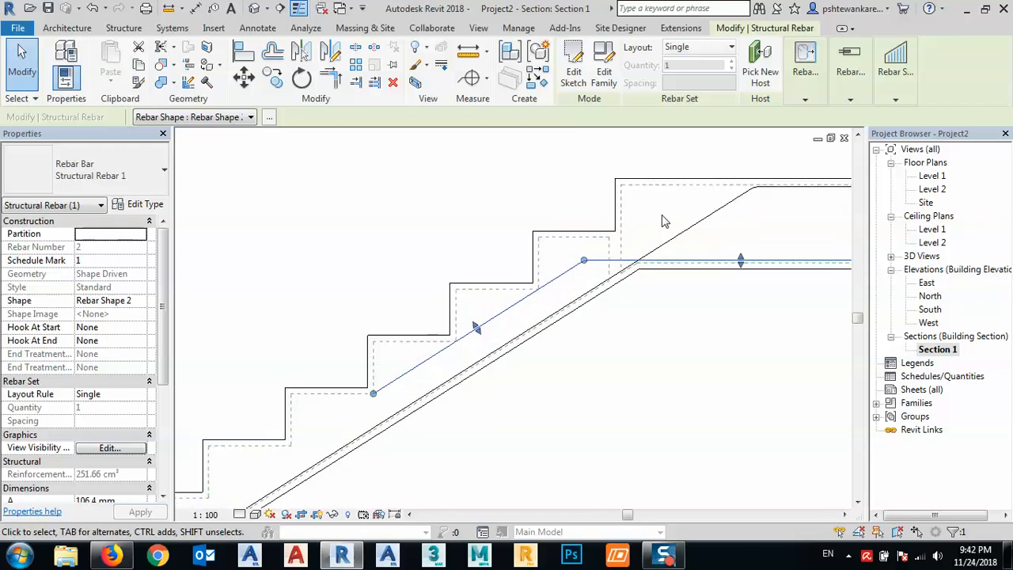
{"action": "middle_click_drag", "start_coordinate": [662, 219], "coordinate": [616, 211]}
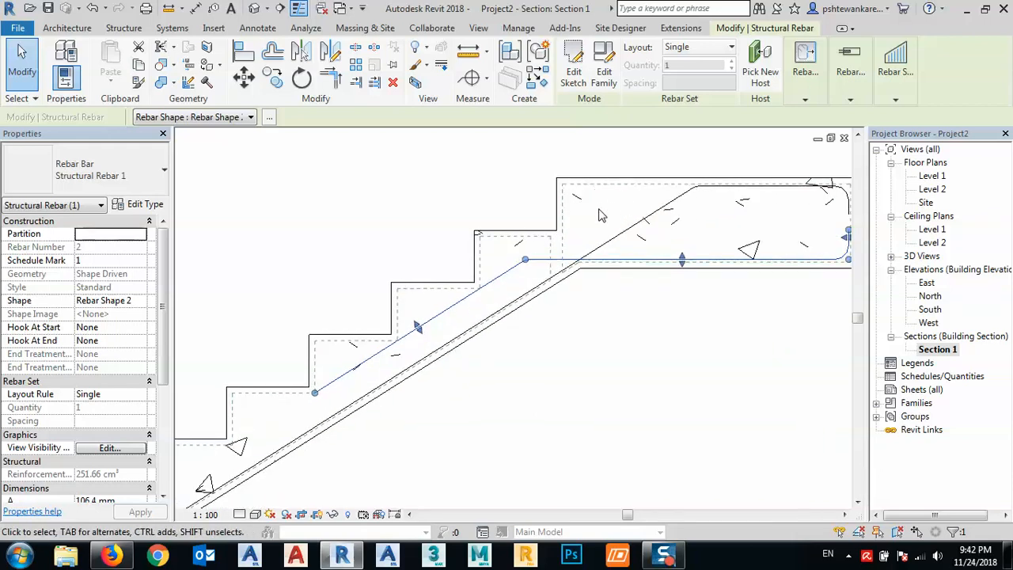
{"action": "middle_click_drag", "start_coordinate": [600, 216], "coordinate": [576, 215]}
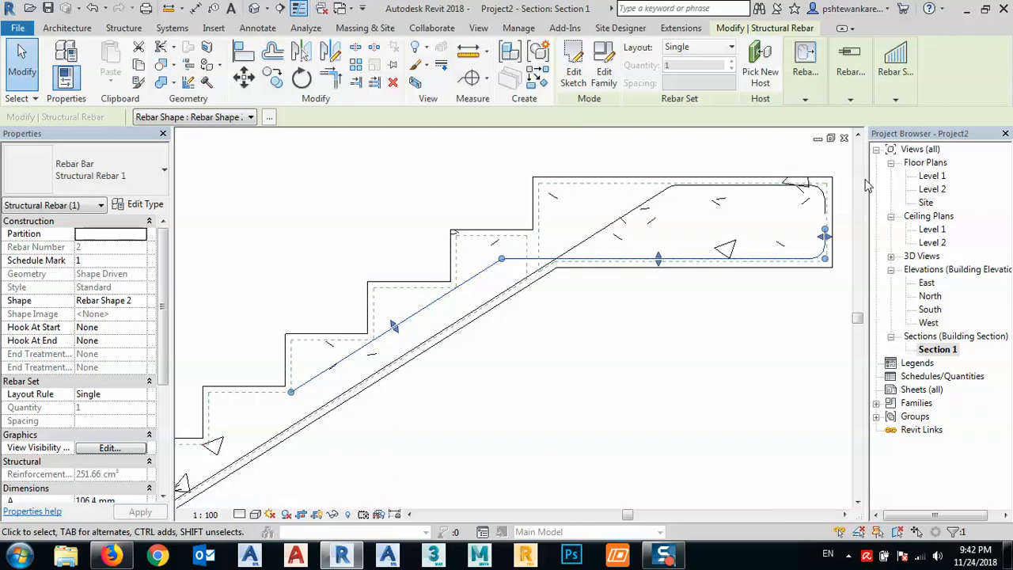
{"action": "left_click", "coordinate": [138, 29]}
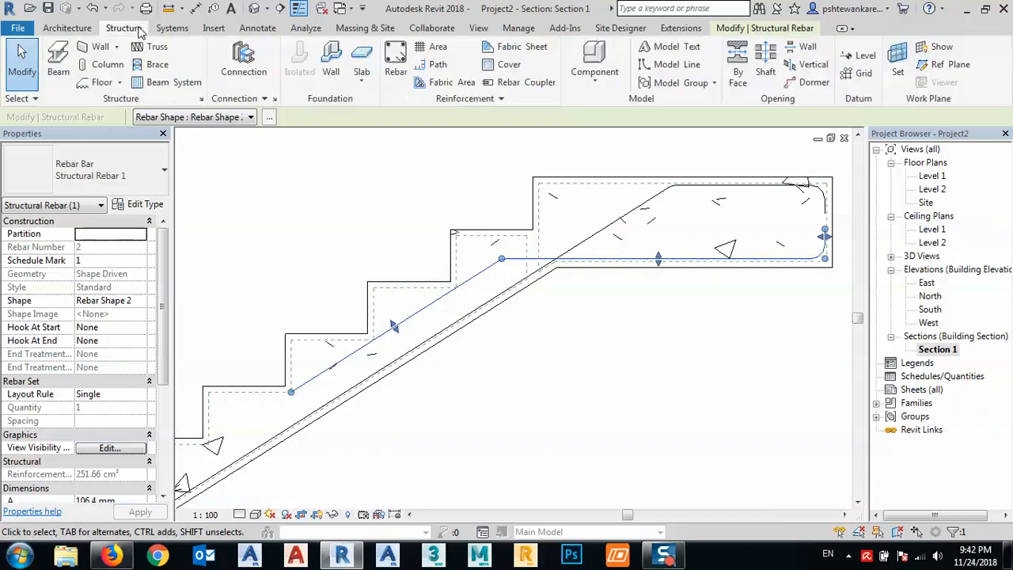
{"action": "left_click", "coordinate": [396, 65]}
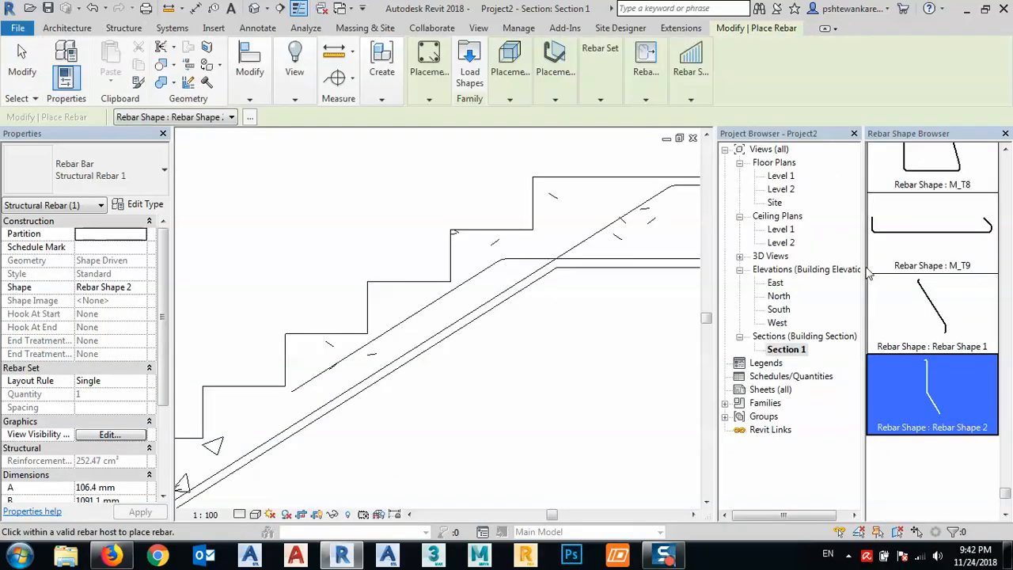
{"action": "left_click", "coordinate": [1005, 149]}
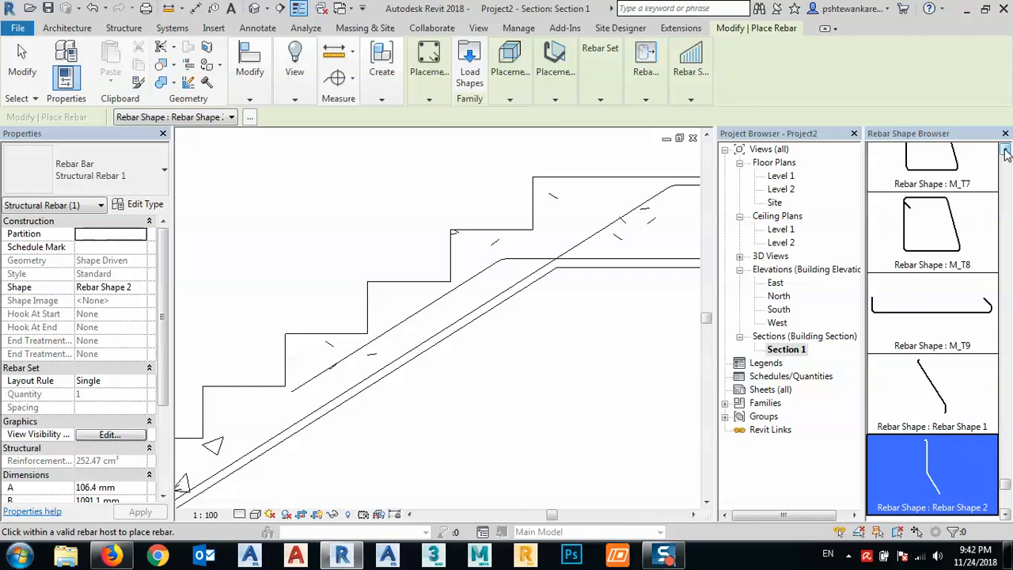
{"action": "left_click", "coordinate": [1005, 149]}
{"action": "left_click_drag", "start_coordinate": [1004, 152], "coordinate": [1005, 152]}
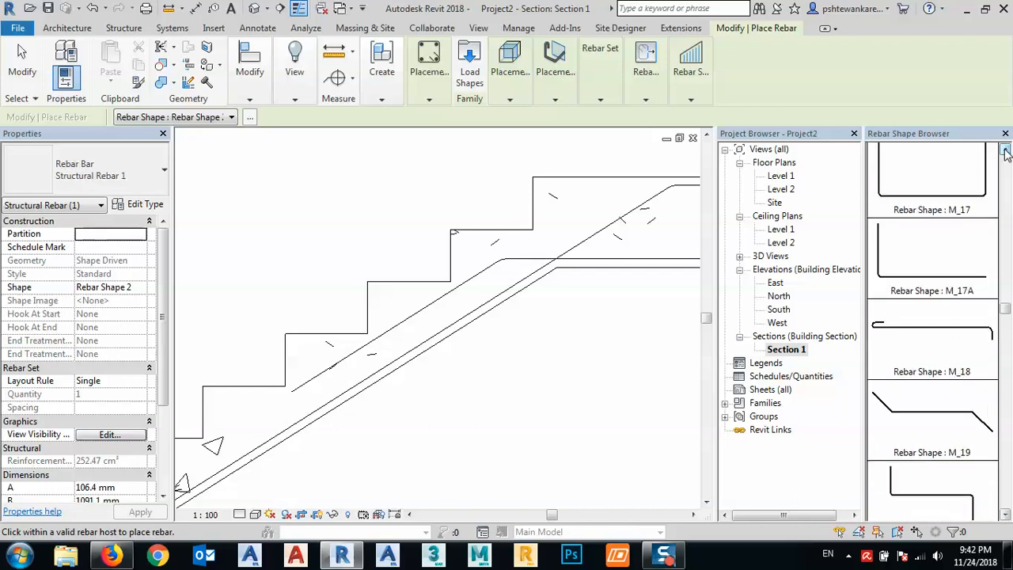
{"action": "left_click_drag", "start_coordinate": [1005, 152], "coordinate": [1004, 151]}
{"action": "left_click", "coordinate": [916, 193]}
{"action": "scroll", "coordinate": [591, 227], "scroll_direction": "up", "scroll_amount": 5}
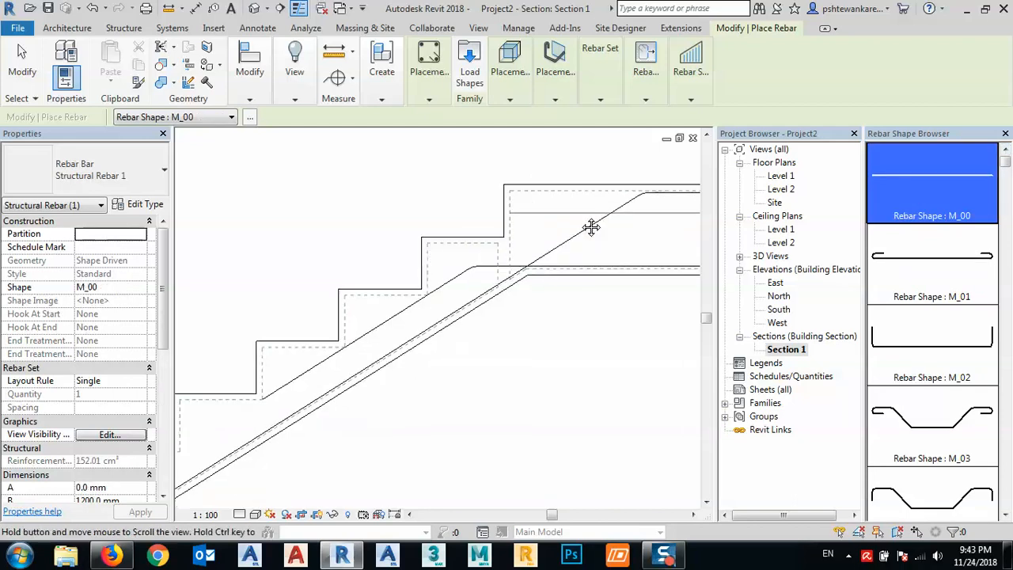
{"action": "scroll", "coordinate": [372, 228], "scroll_direction": "up", "scroll_amount": 3}
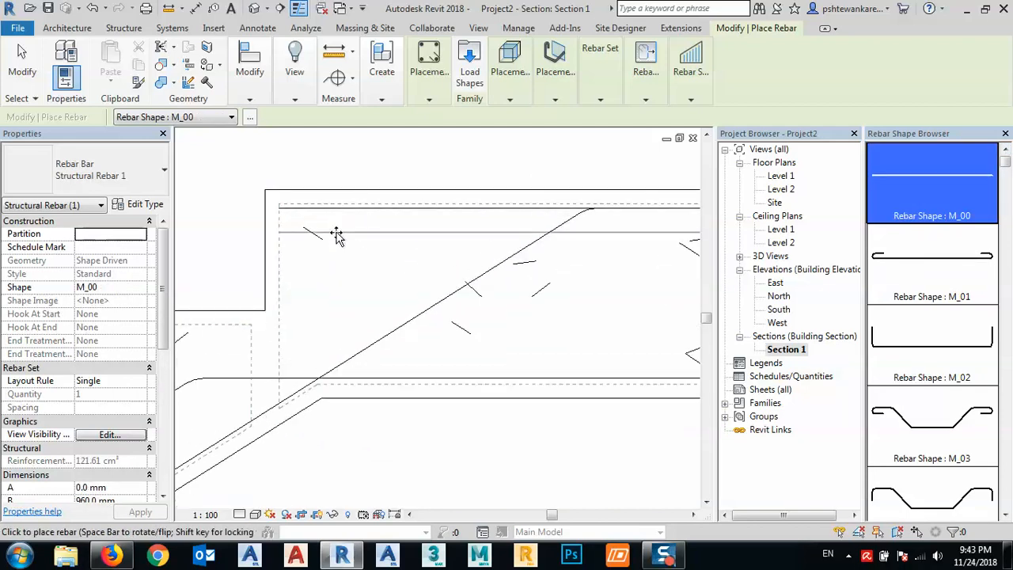
{"action": "left_click", "coordinate": [337, 236]}
{"action": "key", "text": "Escape"}
- Shorten the straight top bar to about 853 mm by pulling its end back from the landing's outer edge
{"action": "left_click", "coordinate": [422, 211]}
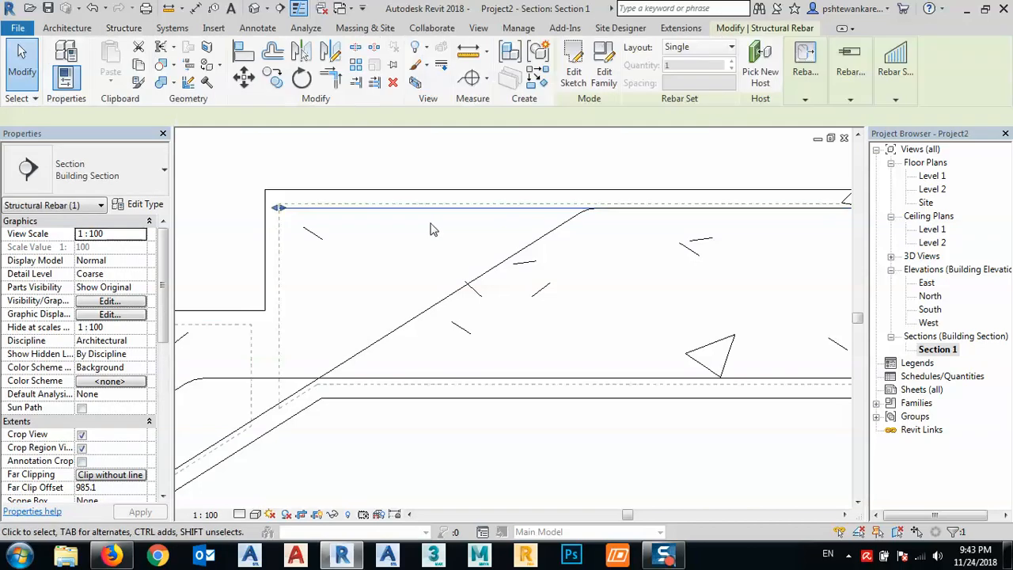
{"action": "middle_click_drag", "start_coordinate": [573, 247], "coordinate": [509, 253]}
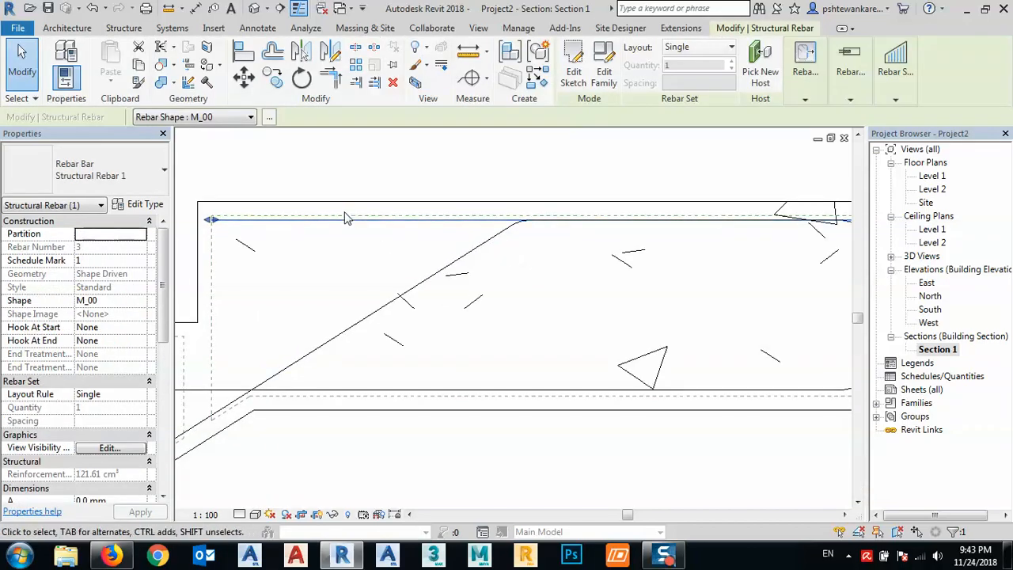
{"action": "middle_click_drag", "start_coordinate": [338, 246], "coordinate": [379, 241]}
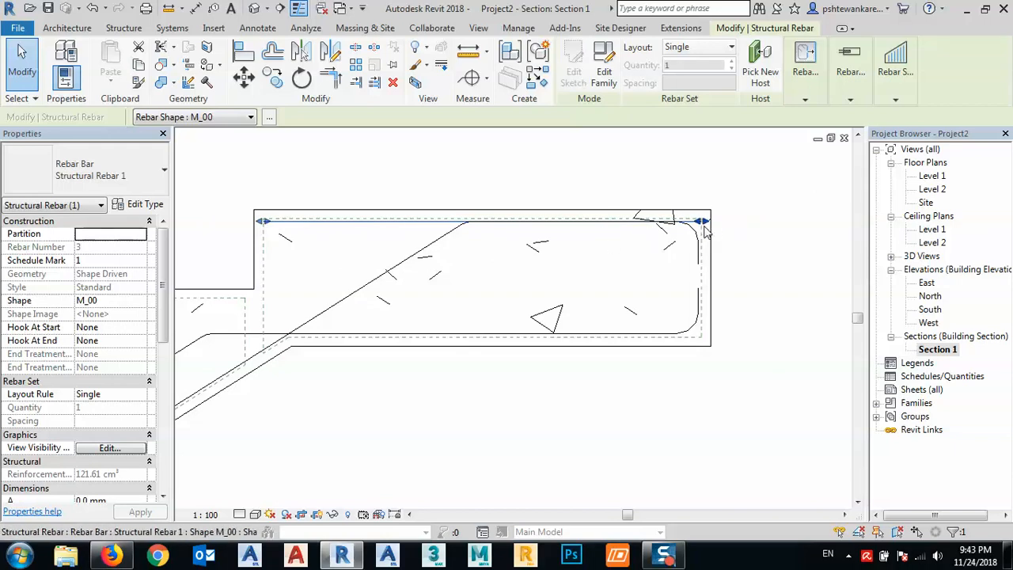
{"action": "left_click_drag", "start_coordinate": [701, 227], "coordinate": [581, 239]}
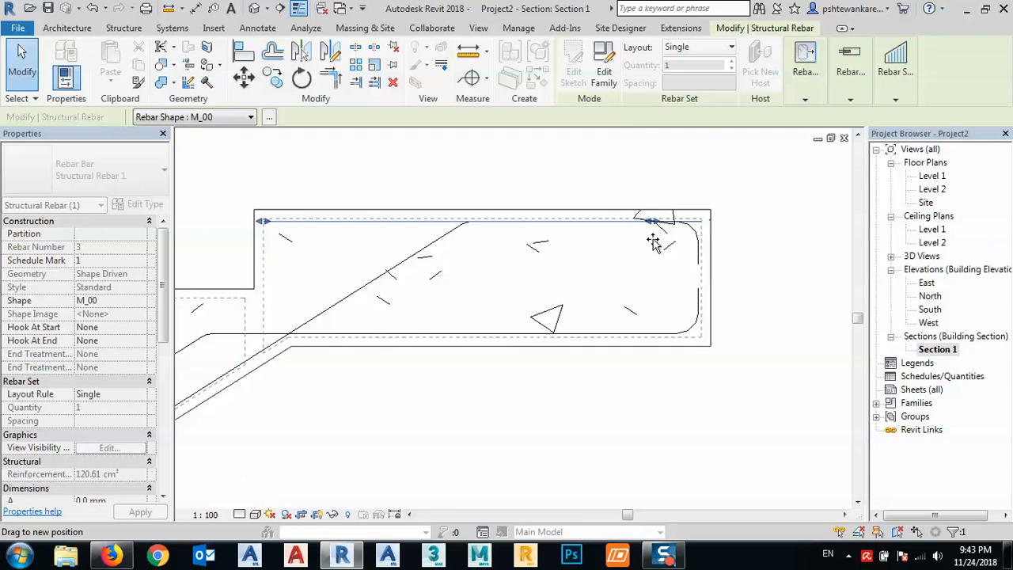
{"action": "left_click_drag", "start_coordinate": [652, 242], "coordinate": [653, 240]}
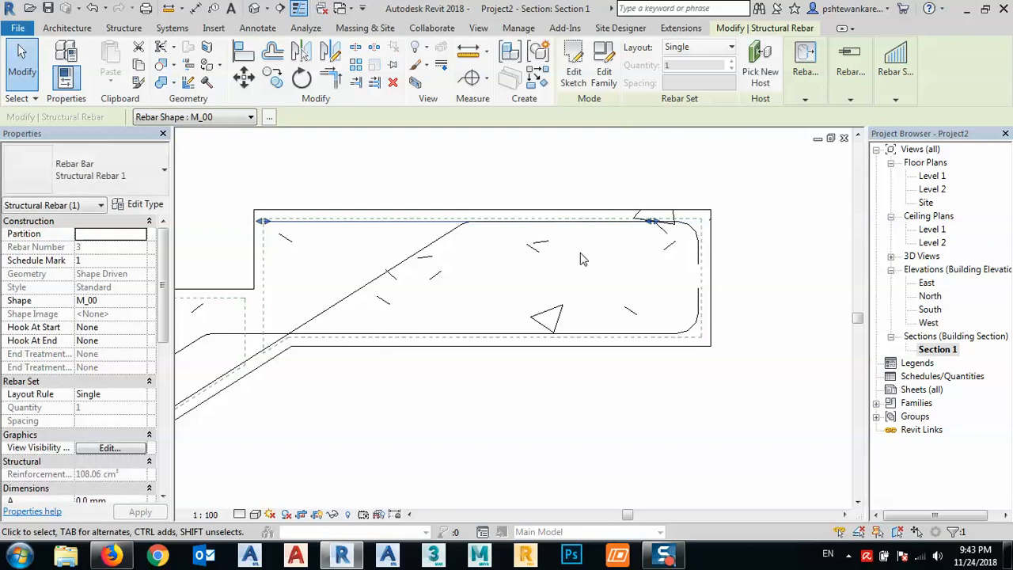
- Edit the top bar's sketch, adding a vertical leg from the landing's upper step-side cover corner down to its lower cover corner
{"action": "left_click", "coordinate": [574, 65]}
{"action": "left_click", "coordinate": [624, 50]}
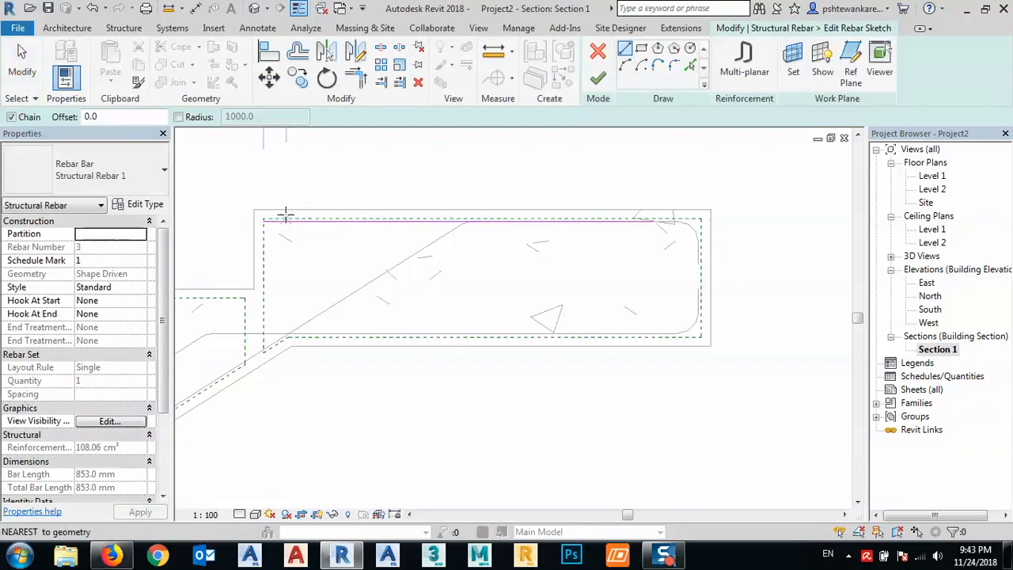
{"action": "left_click", "coordinate": [263, 218]}
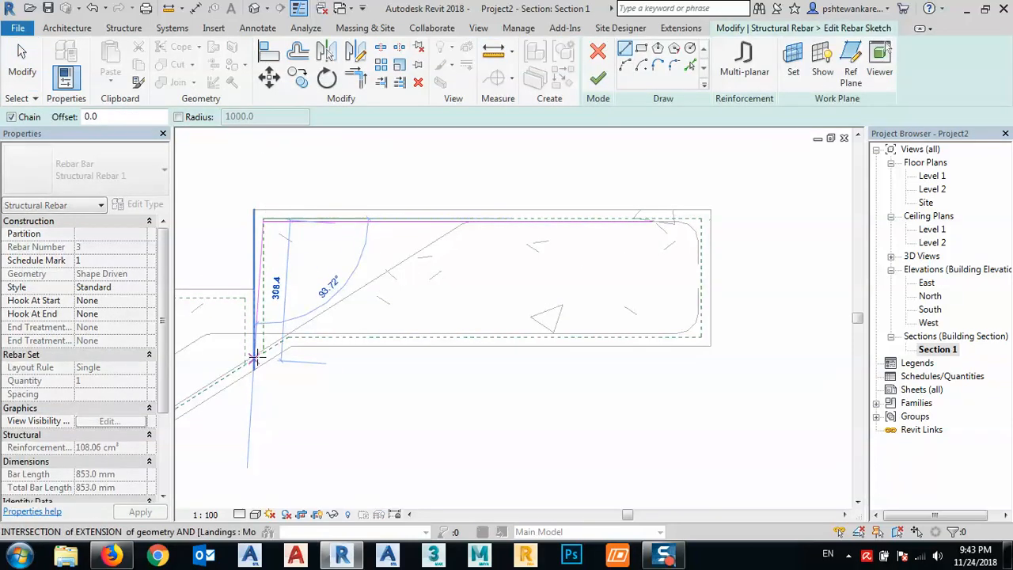
{"action": "scroll", "coordinate": [261, 348], "scroll_direction": "up", "scroll_amount": 4}
{"action": "middle_click_drag", "start_coordinate": [285, 341], "coordinate": [461, 324]}
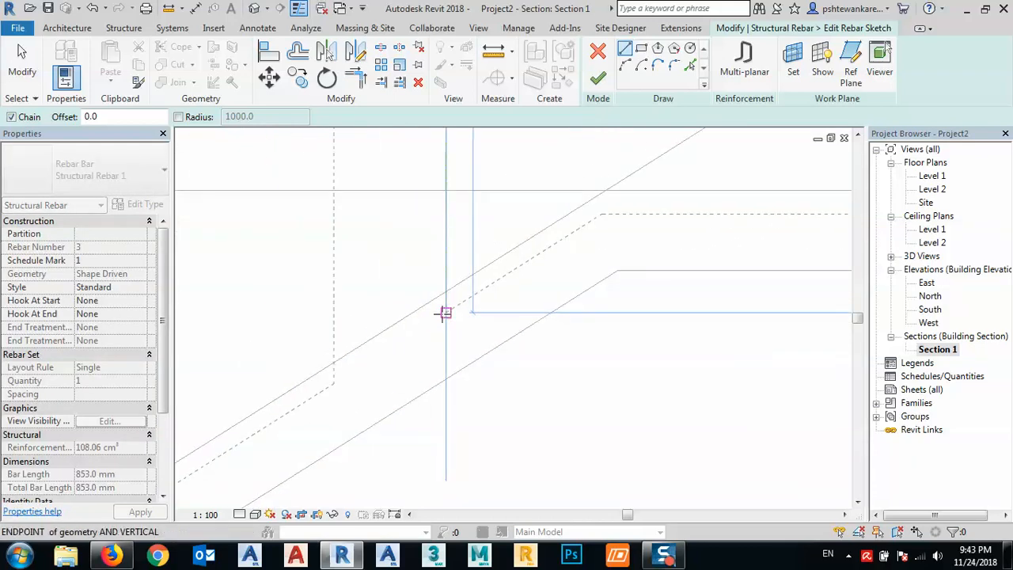
{"action": "left_click", "coordinate": [445, 312]}
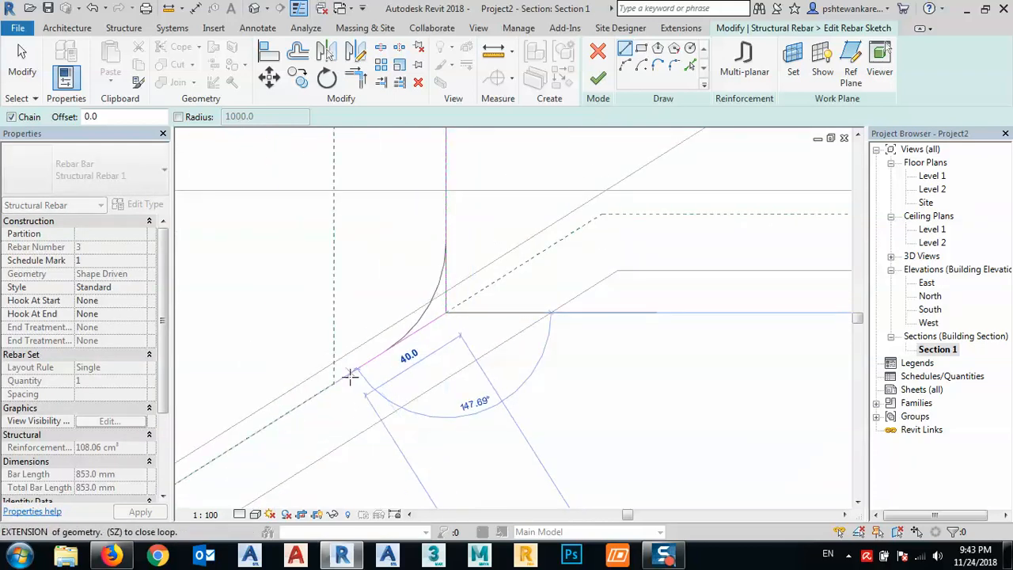
- Add a sloped leg about 83 mm long from the vertical leg's lower end down the stair's soffit cover line and finish the sketch
{"action": "left_click", "coordinate": [256, 434]}
{"action": "scroll", "coordinate": [369, 378], "scroll_direction": "down", "scroll_amount": 6}
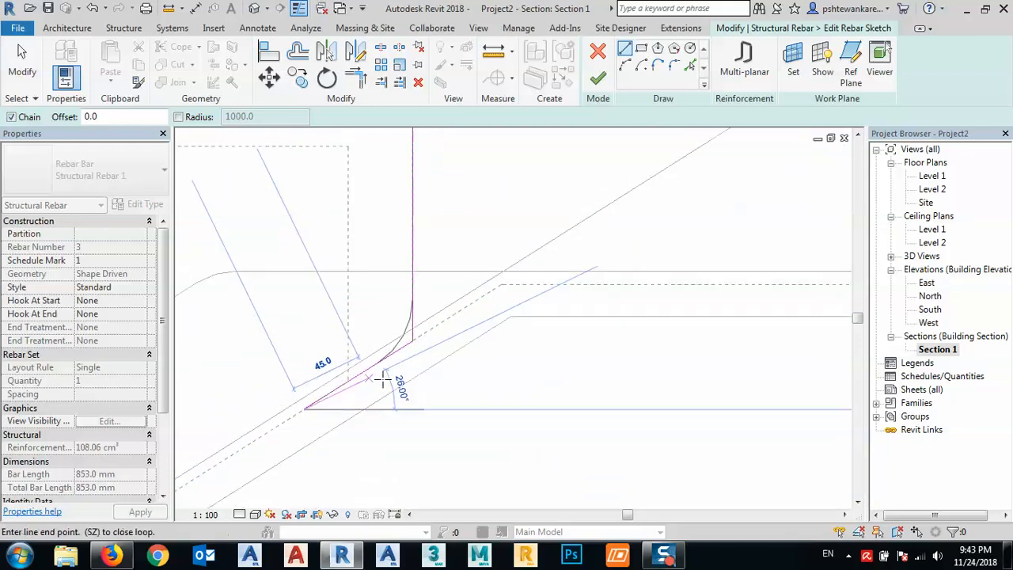
{"action": "key", "text": "Escape"}
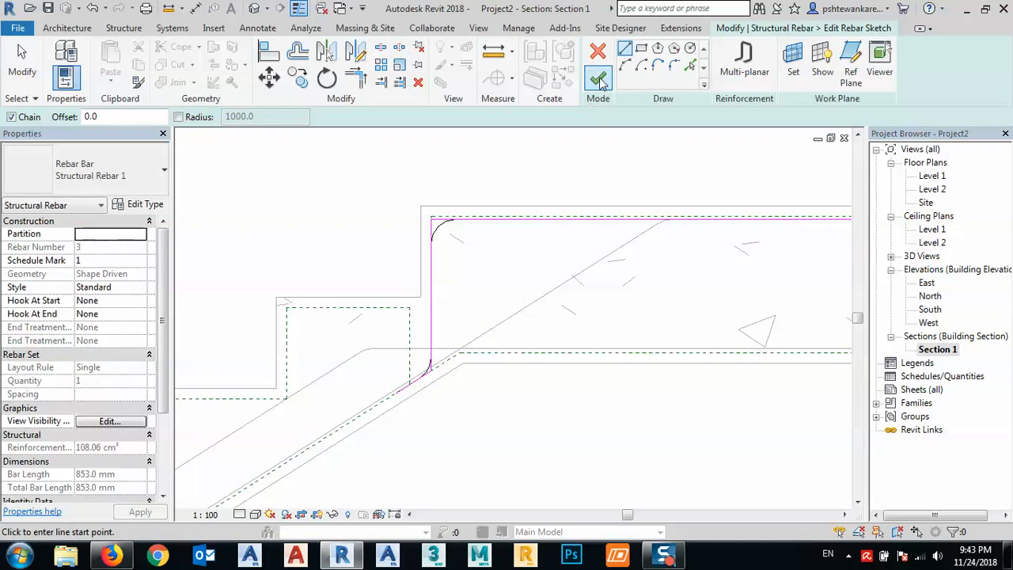
{"action": "key", "text": "Escape"}
{"action": "left_click", "coordinate": [598, 78]}
{"action": "scroll", "coordinate": [485, 300], "scroll_direction": "down", "scroll_amount": 4}
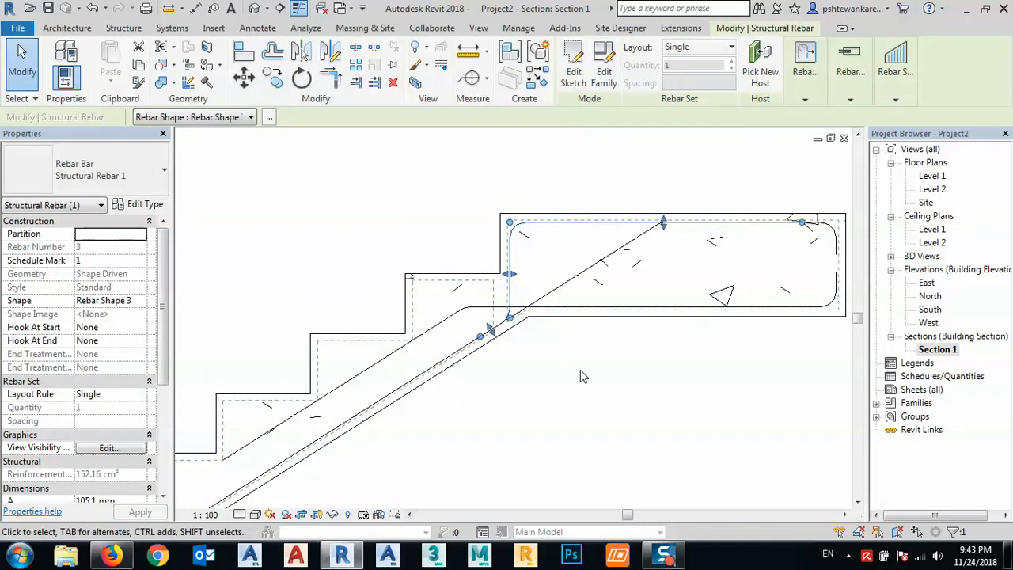
- Distribute the landing's top bar with a Maximum Spacing layout at 200 mm
{"action": "left_click", "coordinate": [696, 46]}
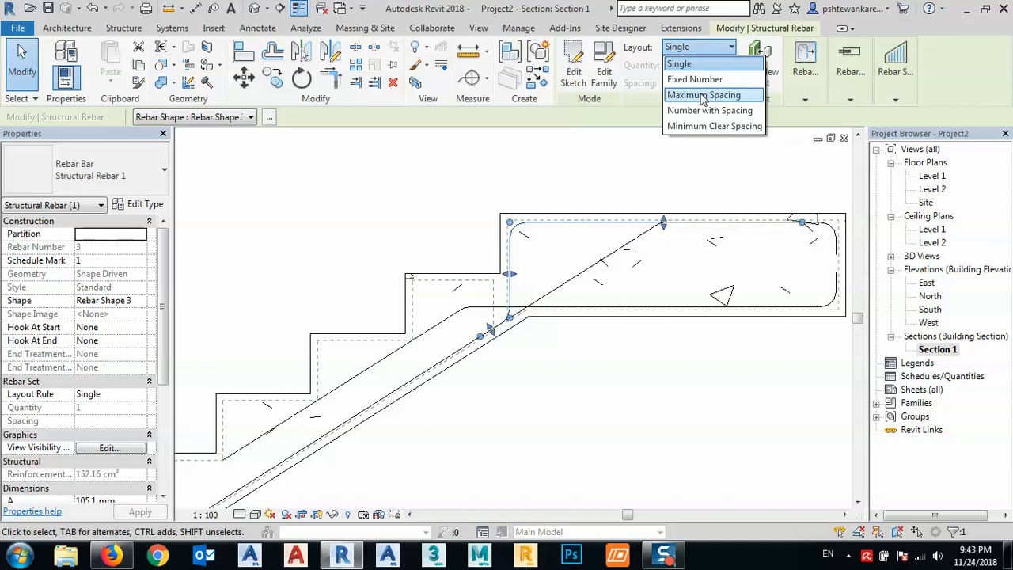
{"action": "left_click", "coordinate": [703, 95]}
{"action": "left_click", "coordinate": [705, 82]}
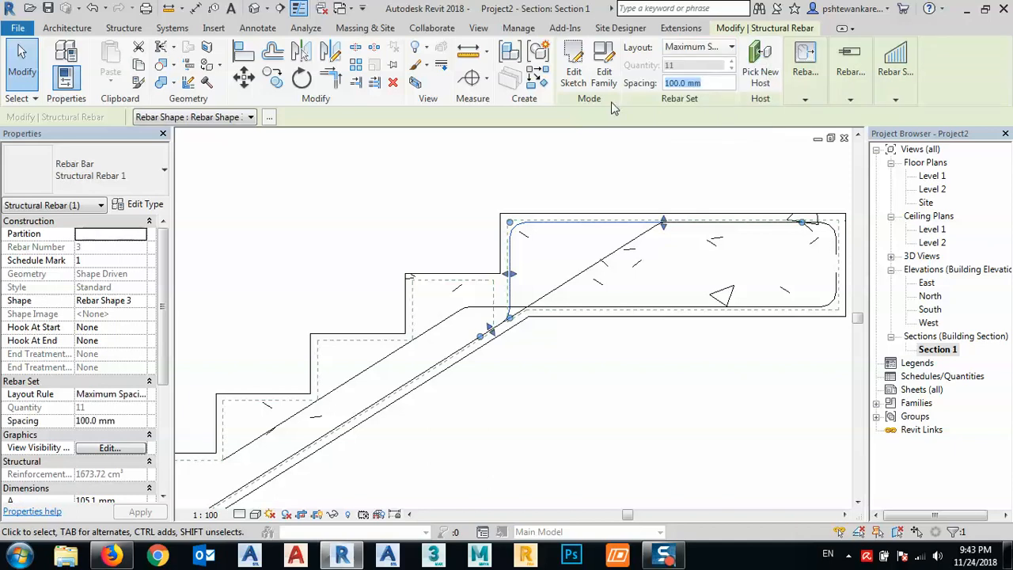
{"action": "type", "text": "200"}
{"action": "key", "text": "Return"}
{"action": "key", "text": "Escape"}
- Distribute the bent landing bottom bar with a Maximum Spacing layout at 200 mm
{"action": "left_click", "coordinate": [484, 309]}
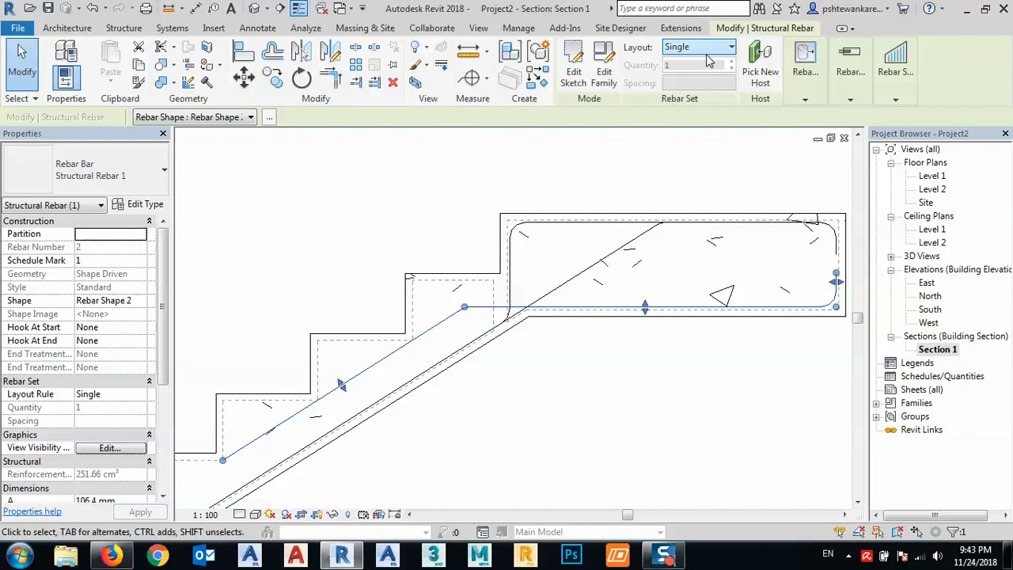
{"action": "left_click", "coordinate": [697, 49]}
{"action": "left_click", "coordinate": [702, 95]}
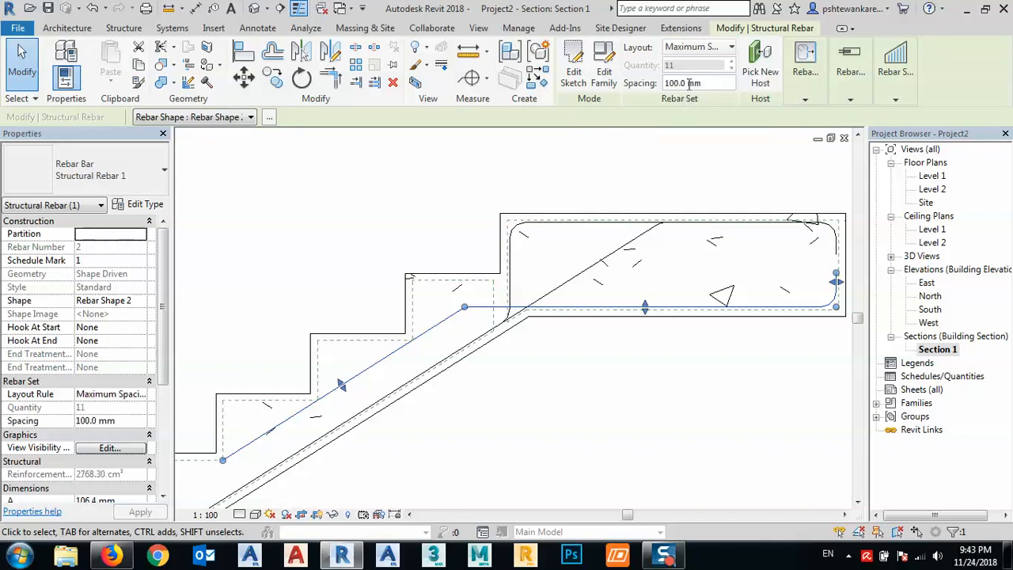
{"action": "type", "text": "200"}
{"action": "key", "text": "Return"}
{"action": "left_click", "coordinate": [563, 373]}
- Delete the vertical leg at the base end of the main stair bar's sketch, keeping its horizontal and sloped legs, and finish the sketch
{"action": "scroll", "coordinate": [596, 249], "scroll_direction": "down", "scroll_amount": 3}
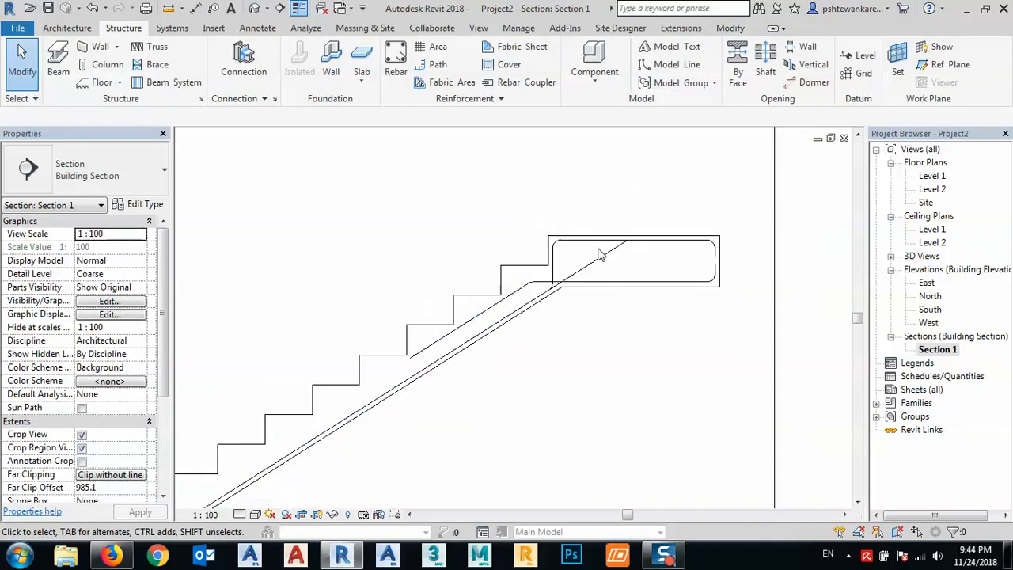
{"action": "middle_click_drag", "start_coordinate": [459, 385], "coordinate": [564, 284]}
{"action": "scroll", "coordinate": [502, 302], "scroll_direction": "down", "scroll_amount": 2}
{"action": "scroll", "coordinate": [458, 368], "scroll_direction": "up", "scroll_amount": 2}
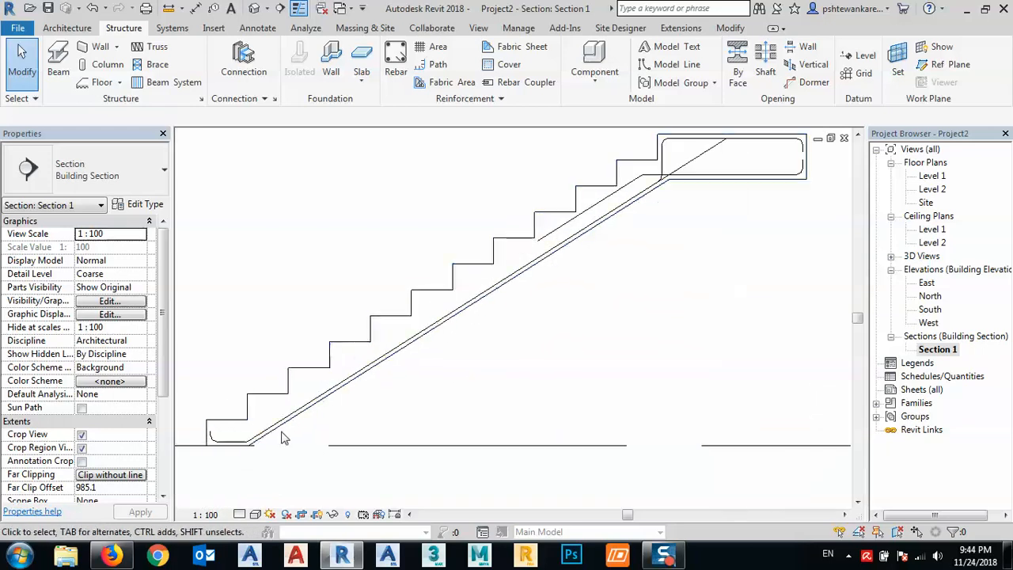
{"action": "middle_click_drag", "start_coordinate": [305, 431], "coordinate": [455, 376]}
{"action": "scroll", "coordinate": [375, 383], "scroll_direction": "up", "scroll_amount": 6}
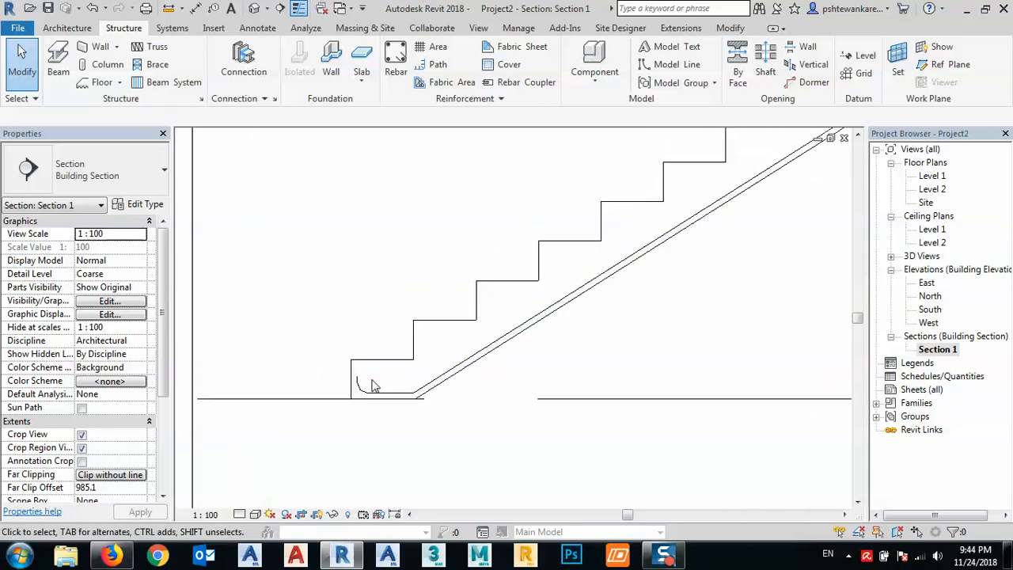
{"action": "middle_click_drag", "start_coordinate": [485, 339], "coordinate": [476, 320]}
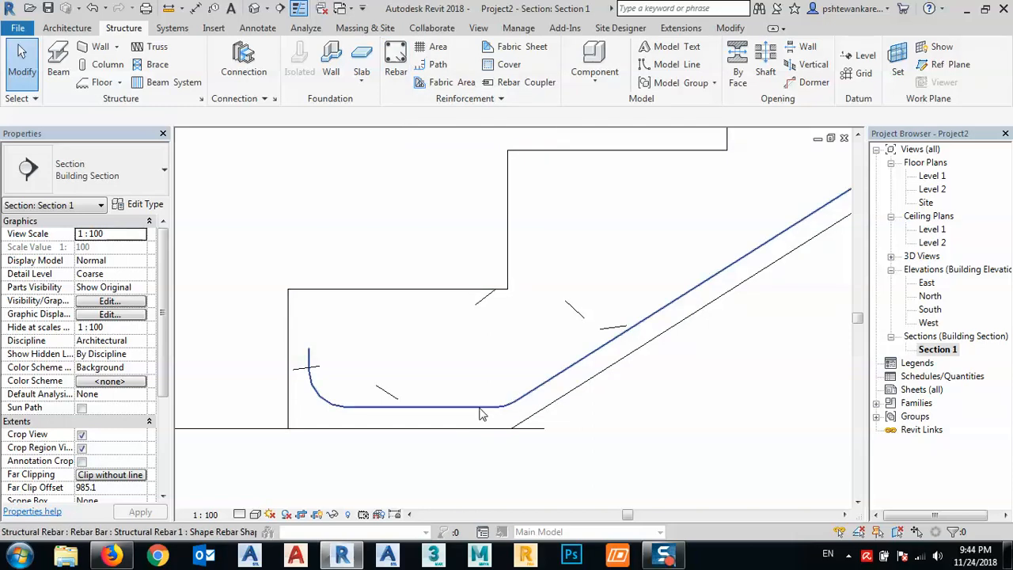
{"action": "left_click", "coordinate": [314, 392]}
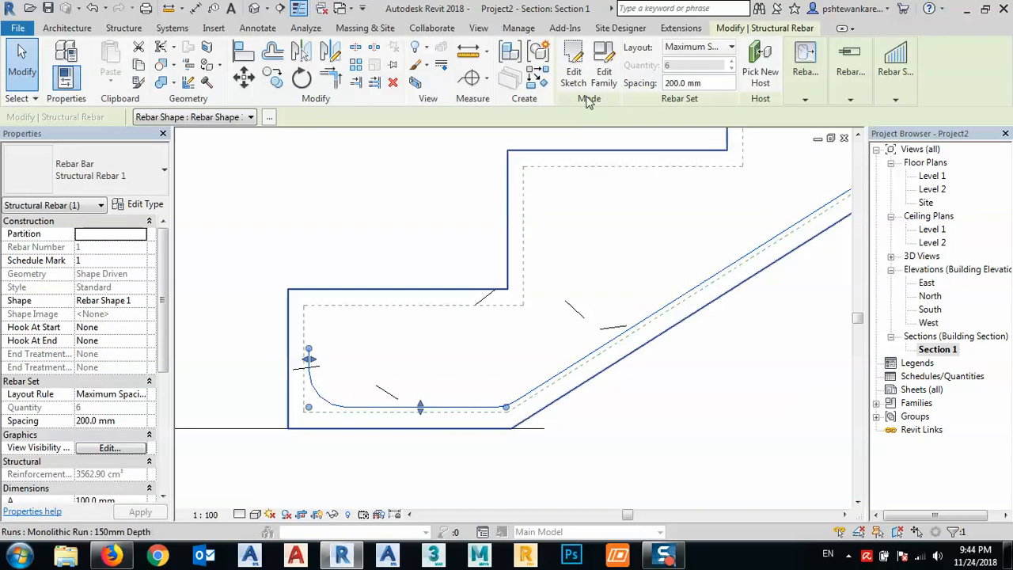
{"action": "left_click", "coordinate": [574, 72]}
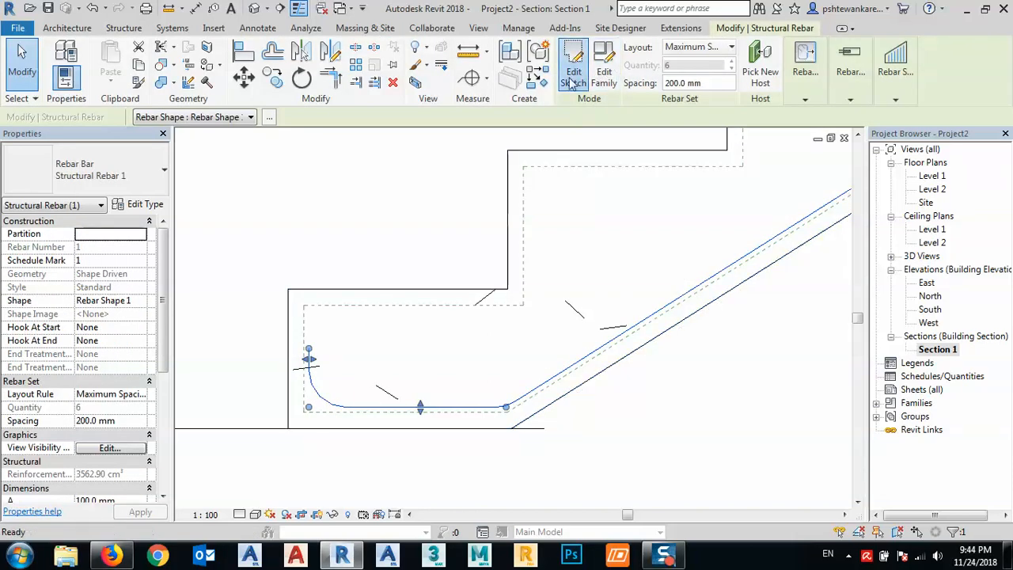
{"action": "left_click", "coordinate": [310, 378]}
{"action": "key", "text": "Delete"}
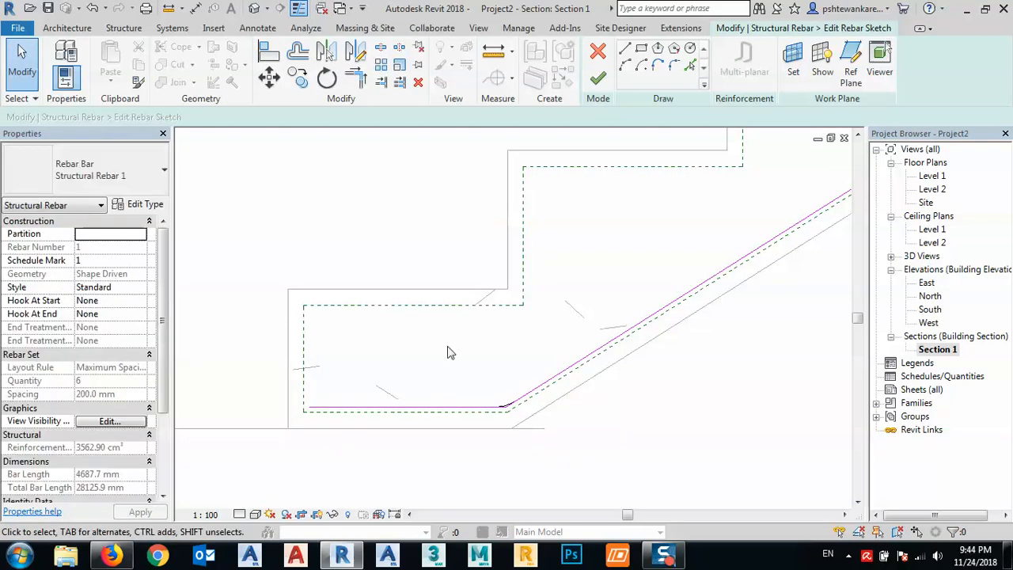
{"action": "left_click", "coordinate": [597, 78]}
{"action": "middle_click_drag", "start_coordinate": [491, 385], "coordinate": [476, 362]}
{"action": "middle_click_drag", "start_coordinate": [452, 328], "coordinate": [477, 308]}
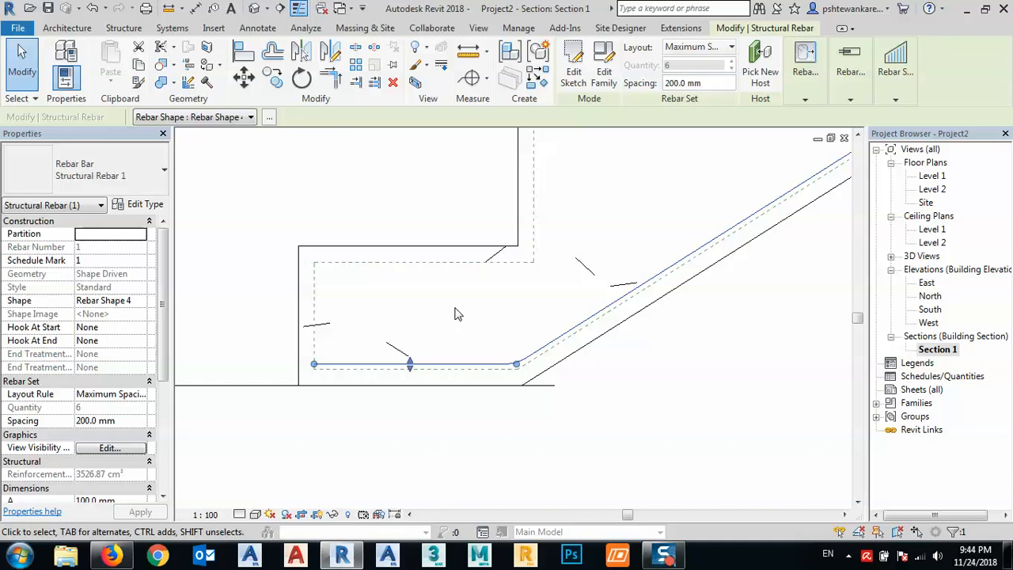
{"action": "key", "text": "Escape"}
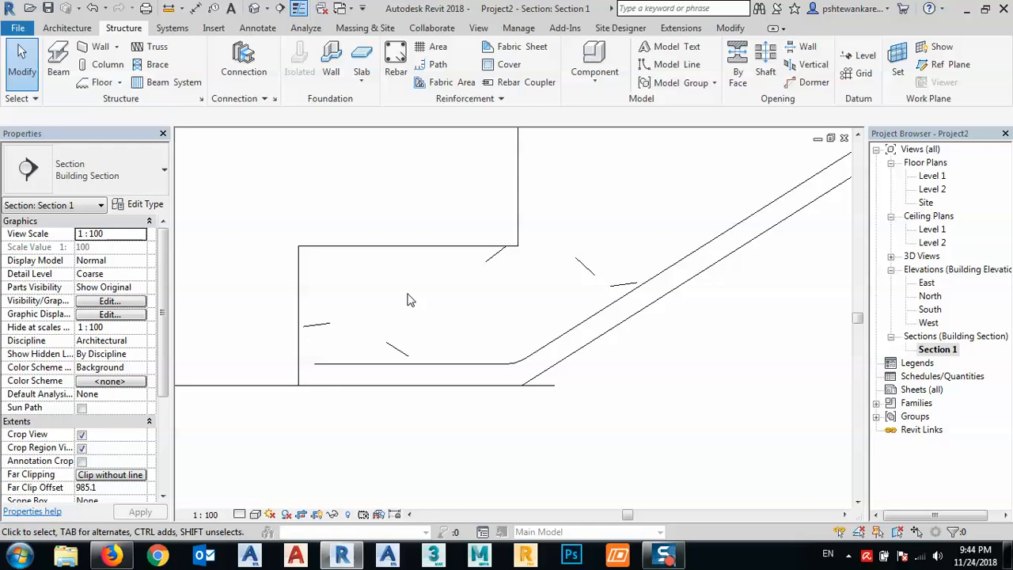
- Place an M_T2 stirrup inside the lowest step at the base of the stair
{"action": "middle_click_drag", "start_coordinate": [409, 299], "coordinate": [388, 331]}
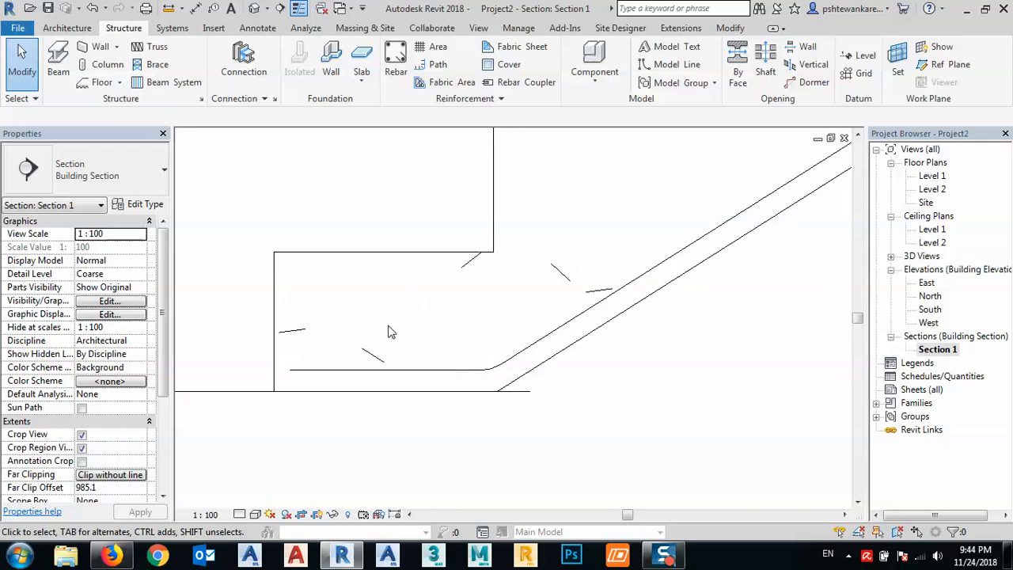
{"action": "scroll", "coordinate": [320, 353], "scroll_direction": "down", "scroll_amount": 3}
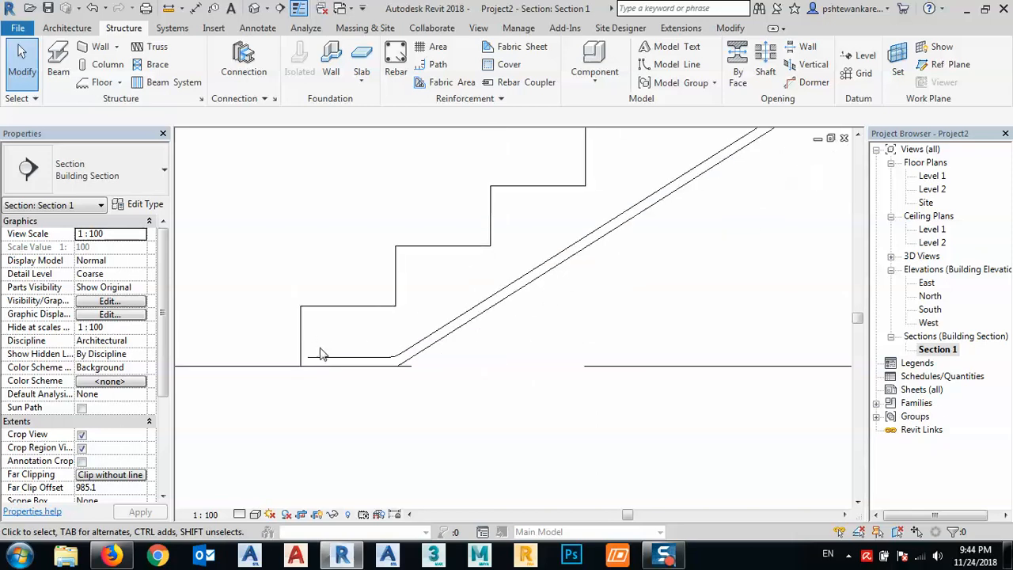
{"action": "scroll", "coordinate": [421, 334], "scroll_direction": "down", "scroll_amount": 2}
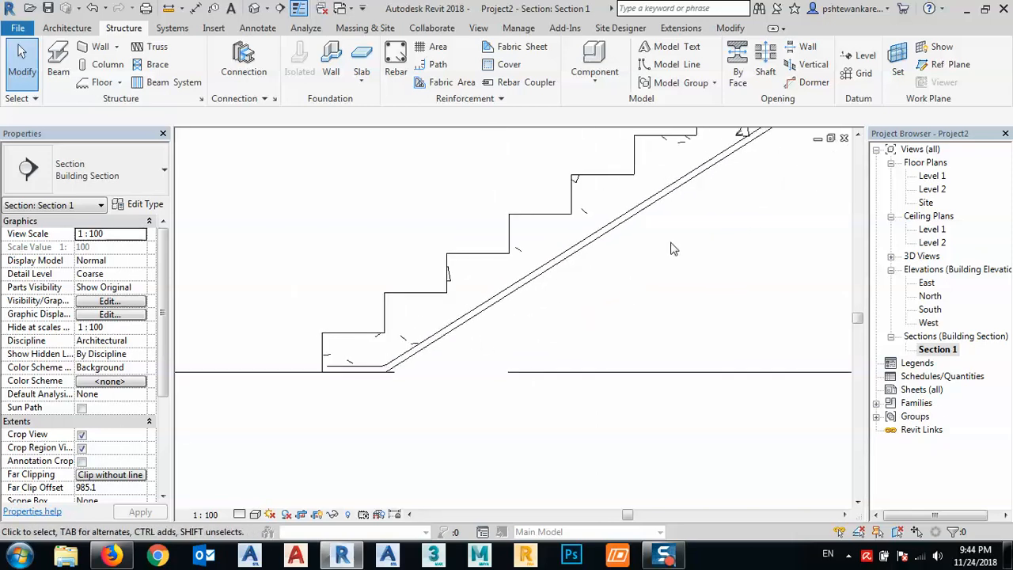
{"action": "left_click", "coordinate": [396, 61]}
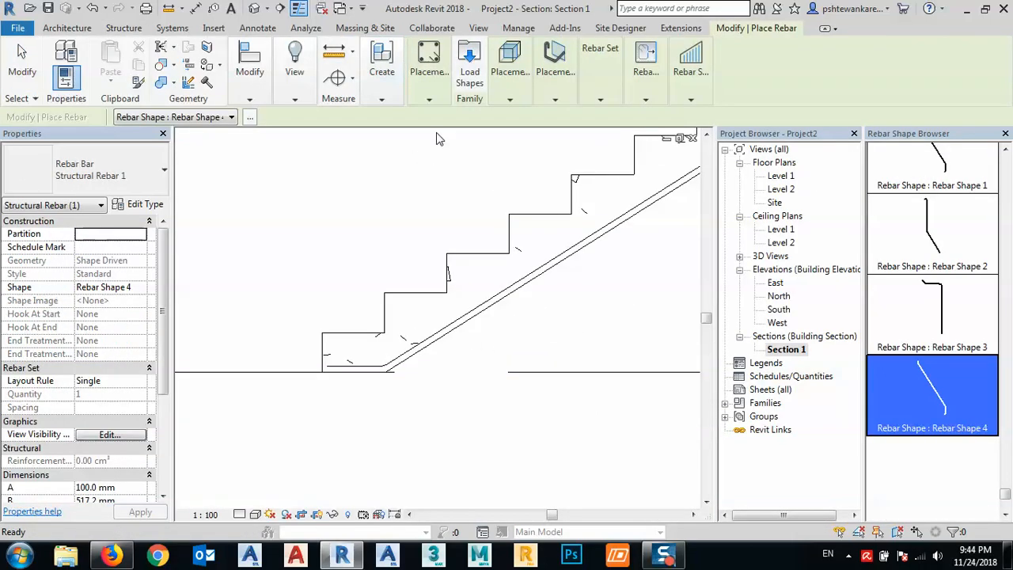
{"action": "scroll", "coordinate": [942, 330], "scroll_direction": "up", "scroll_amount": 2}
{"action": "scroll", "coordinate": [645, 344], "scroll_direction": "down", "scroll_amount": 3}
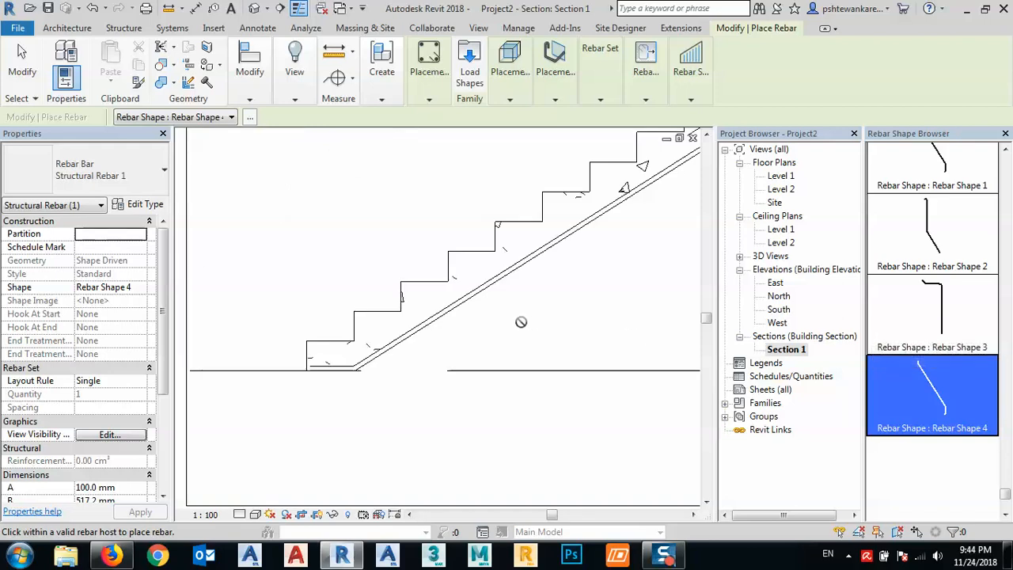
{"action": "middle_click_drag", "start_coordinate": [519, 321], "coordinate": [542, 309]}
{"action": "left_click", "coordinate": [900, 306]}
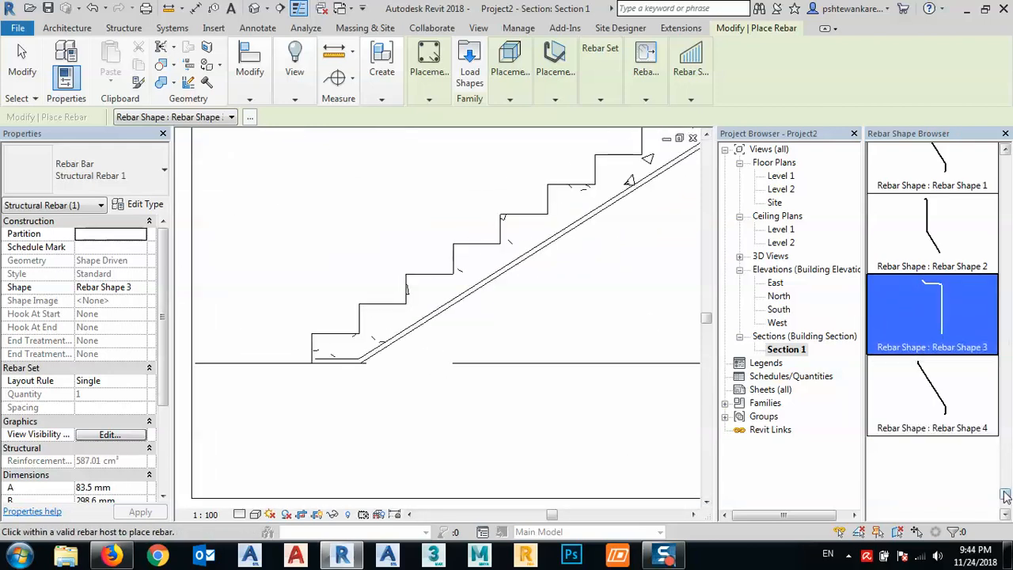
{"action": "left_click_drag", "start_coordinate": [1006, 494], "coordinate": [1005, 443]}
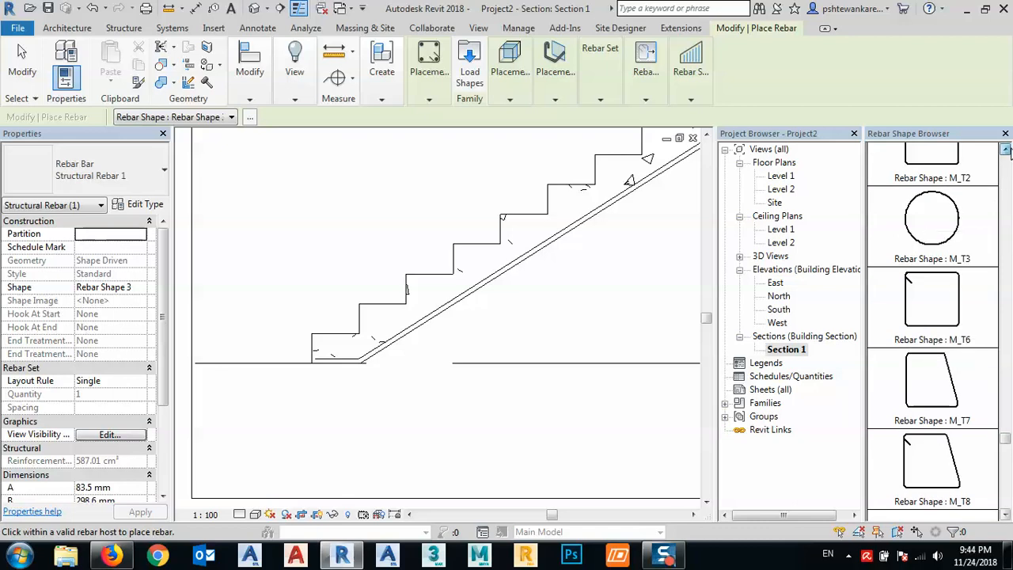
{"action": "left_click", "coordinate": [1006, 150]}
{"action": "left_click", "coordinate": [931, 216]}
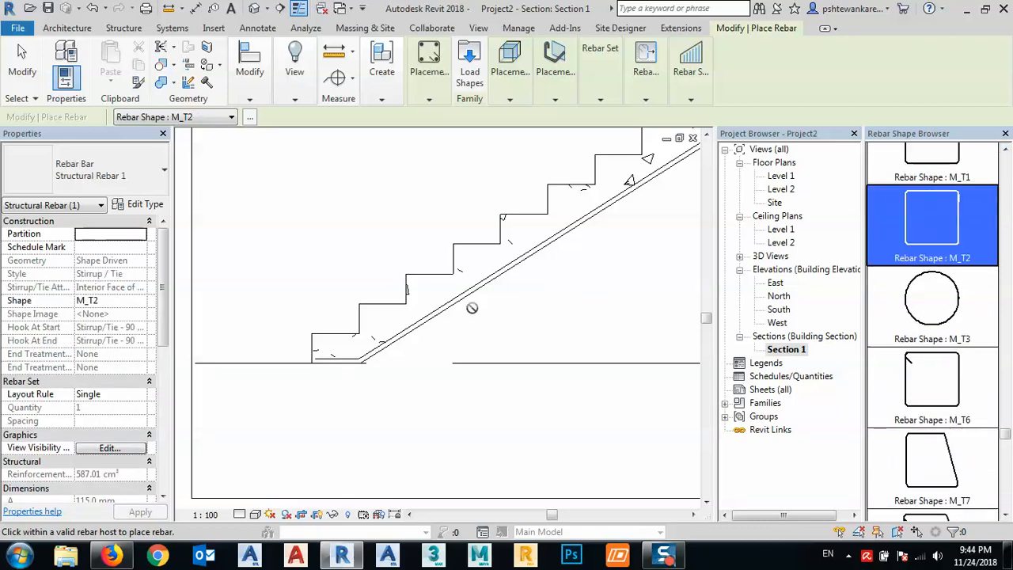
{"action": "scroll", "coordinate": [334, 350], "scroll_direction": "up", "scroll_amount": 5}
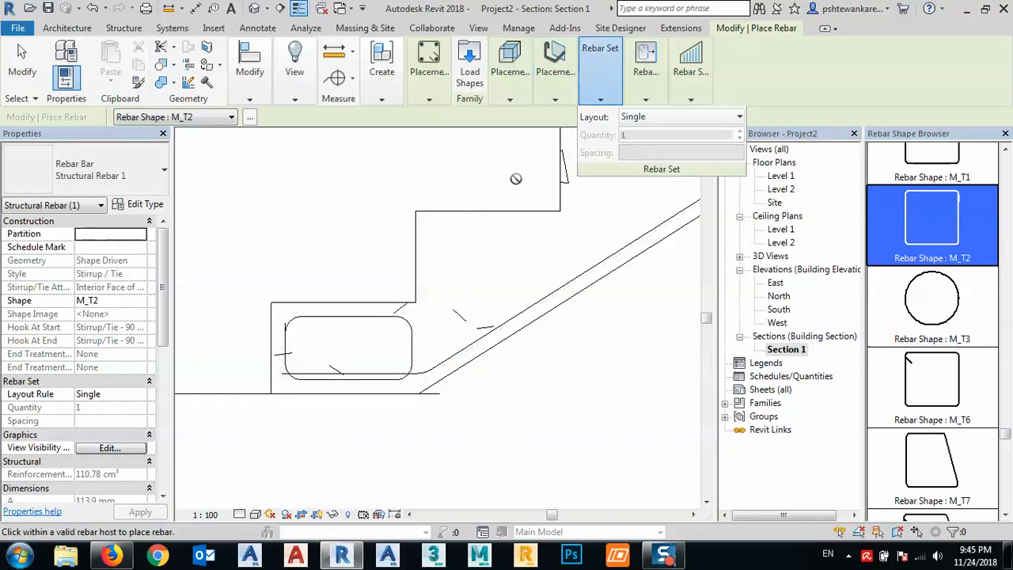
{"action": "key", "text": "Escape"}
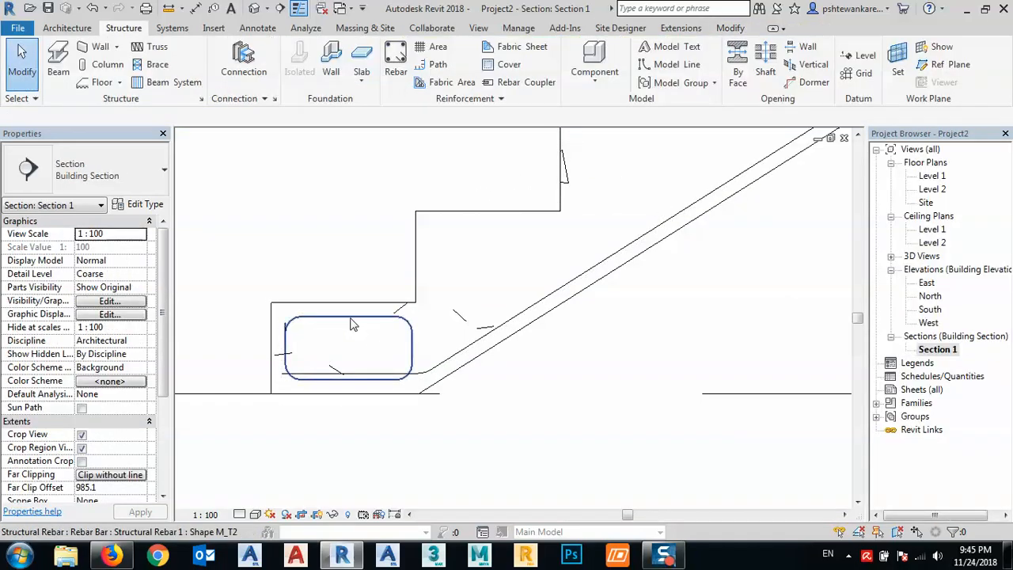
- Distribute the base stirrup with a Maximum Spacing layout at 150 mm
{"action": "left_click", "coordinate": [351, 317]}
{"action": "left_click", "coordinate": [712, 46]}
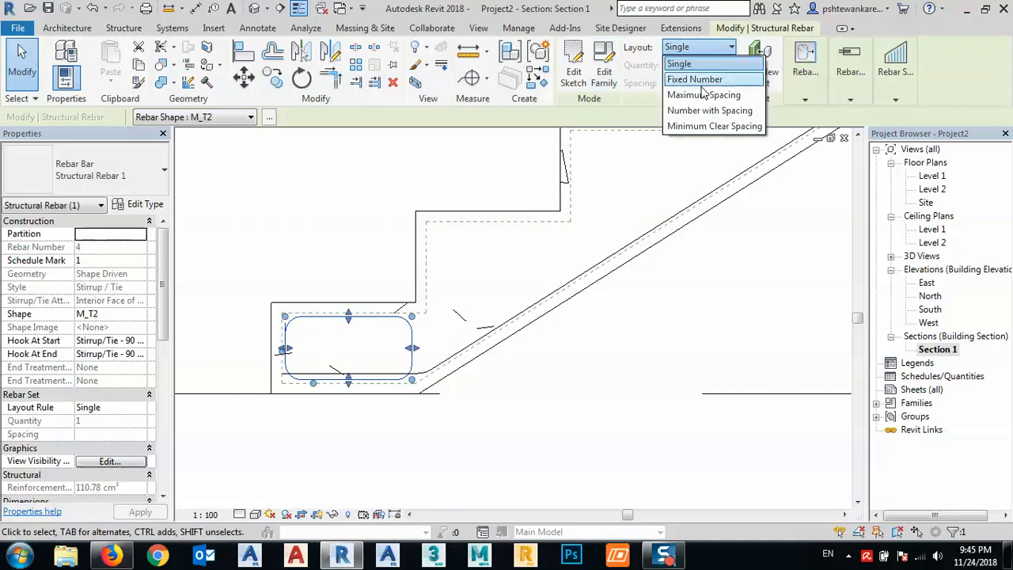
{"action": "left_click", "coordinate": [693, 95]}
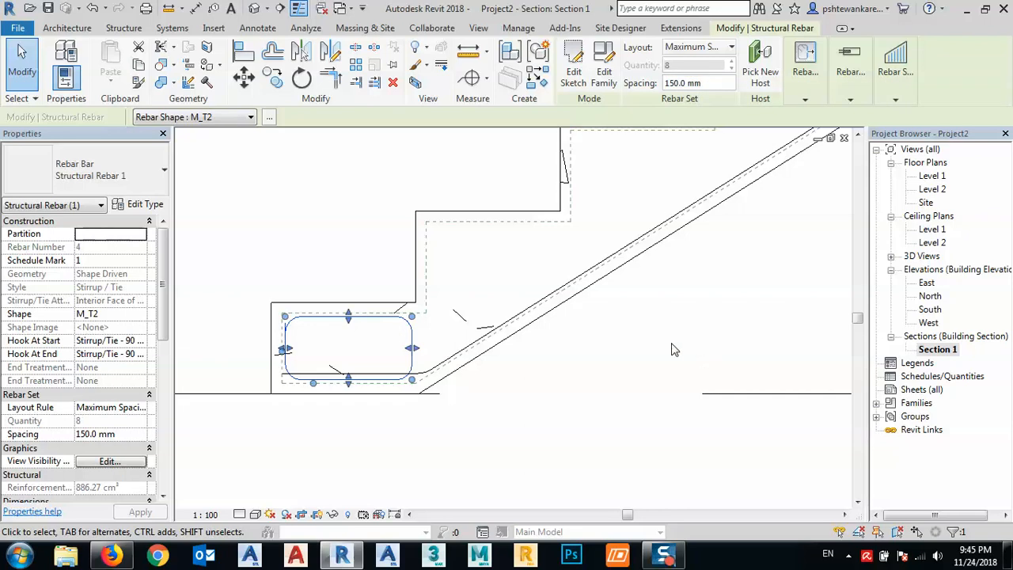
{"action": "left_click", "coordinate": [577, 363]}
- Place a straight M_00 bar with Parallel to Cover orientation on the main bar near the foot of the flight
{"action": "scroll", "coordinate": [398, 334], "scroll_direction": "down", "scroll_amount": 5}
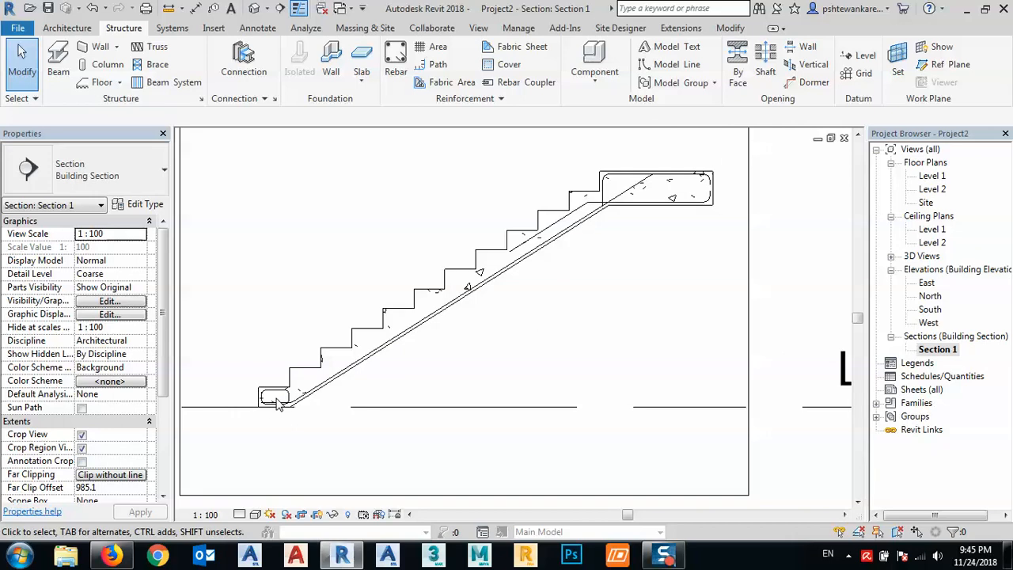
{"action": "scroll", "coordinate": [276, 403], "scroll_direction": "up", "scroll_amount": 3}
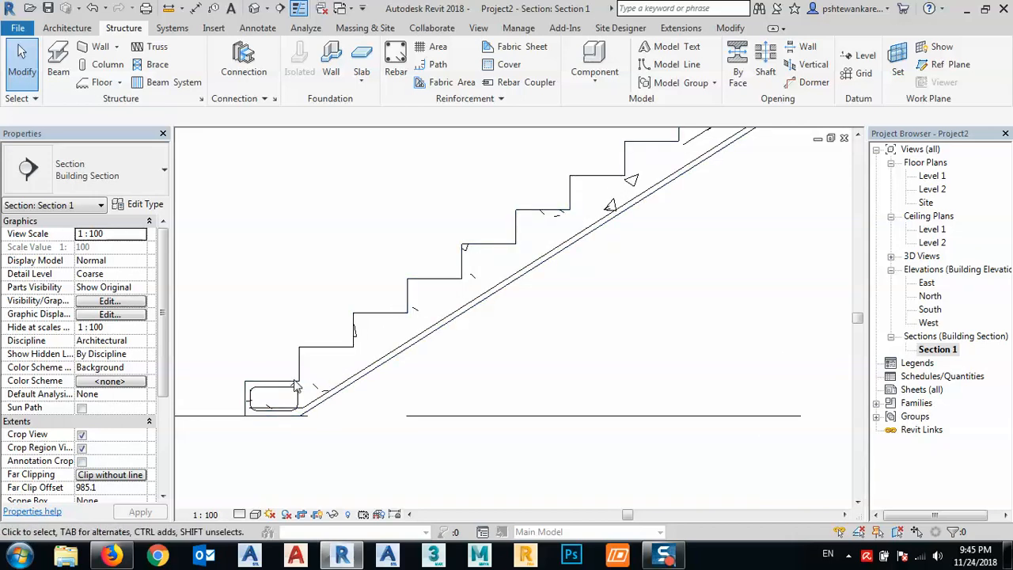
{"action": "scroll", "coordinate": [310, 400], "scroll_direction": "down", "scroll_amount": 3}
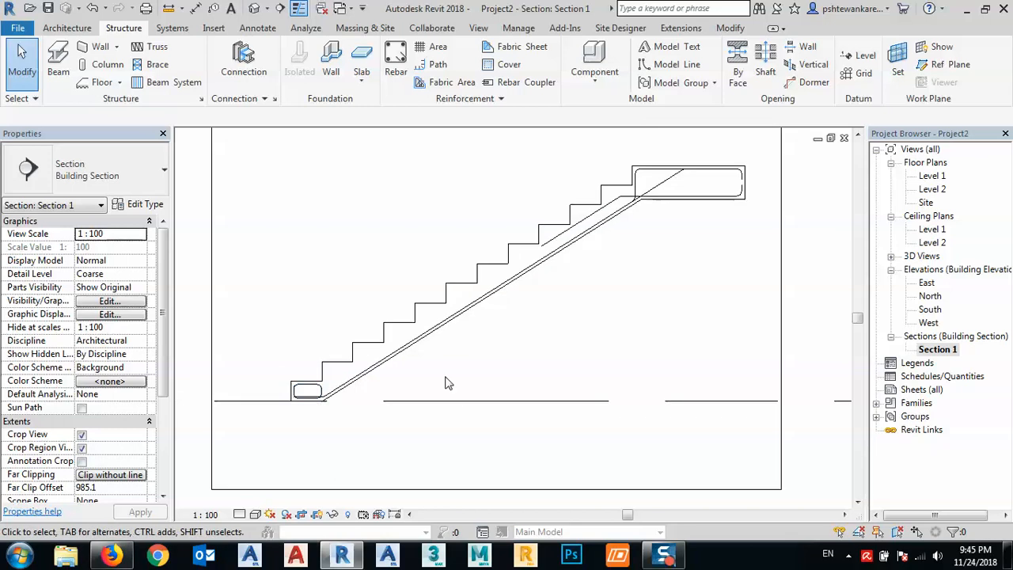
{"action": "left_click", "coordinate": [396, 62]}
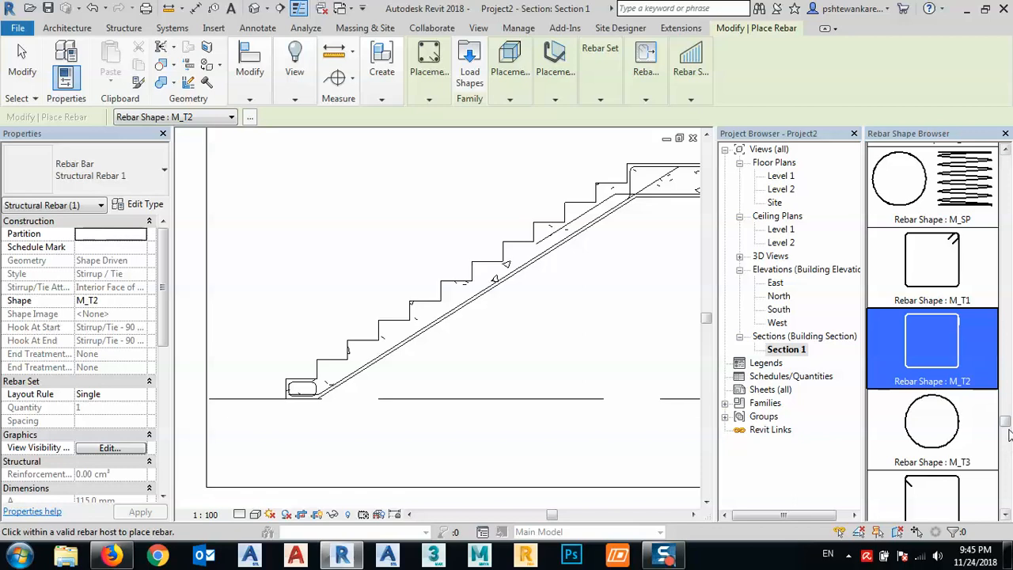
{"action": "left_click_drag", "start_coordinate": [1009, 434], "coordinate": [1007, 162]}
{"action": "left_click", "coordinate": [952, 182]}
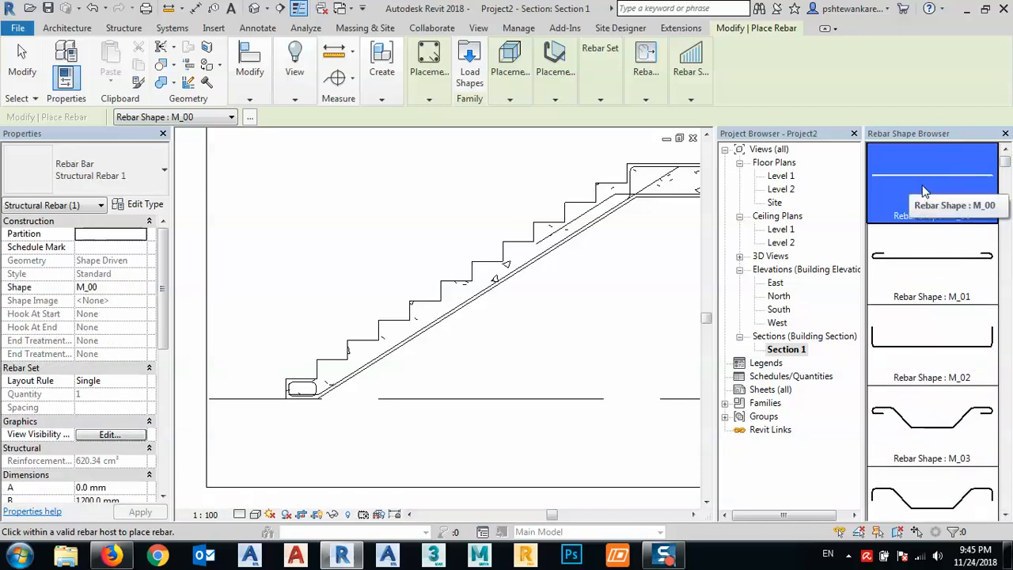
{"action": "scroll", "coordinate": [318, 389], "scroll_direction": "up", "scroll_amount": 5}
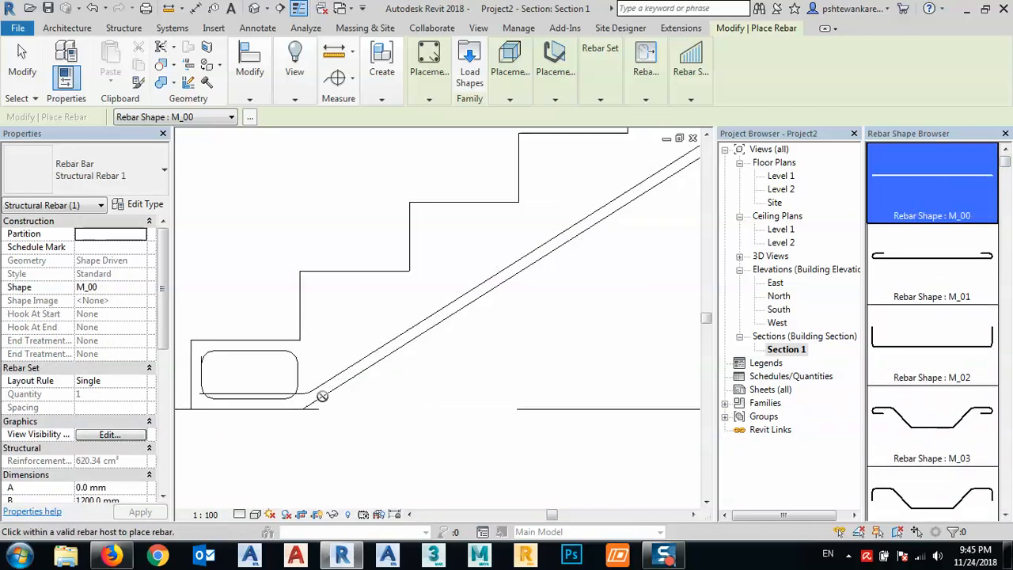
{"action": "scroll", "coordinate": [327, 357], "scroll_direction": "up", "scroll_amount": 4}
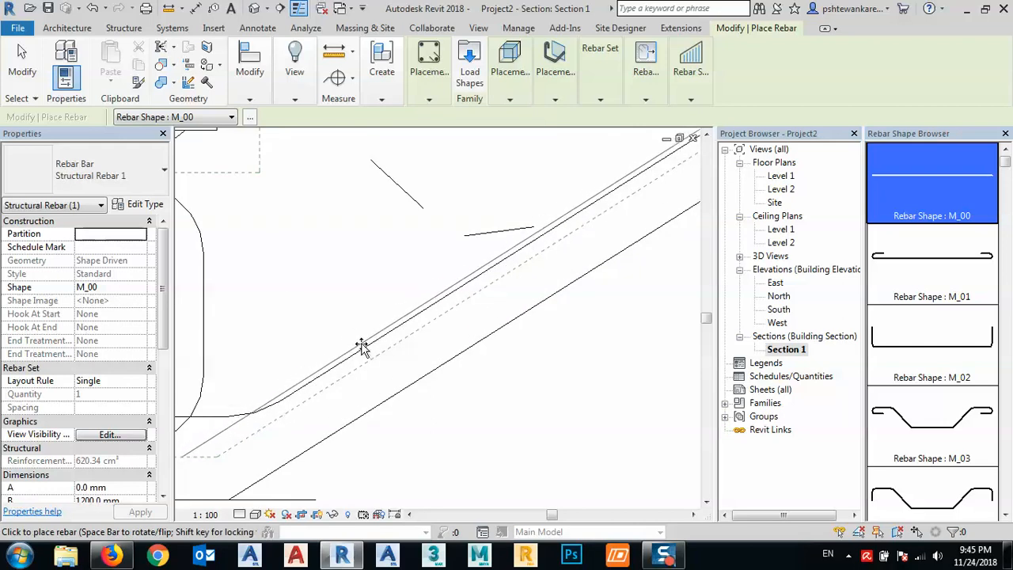
{"action": "left_click", "coordinate": [554, 75]}
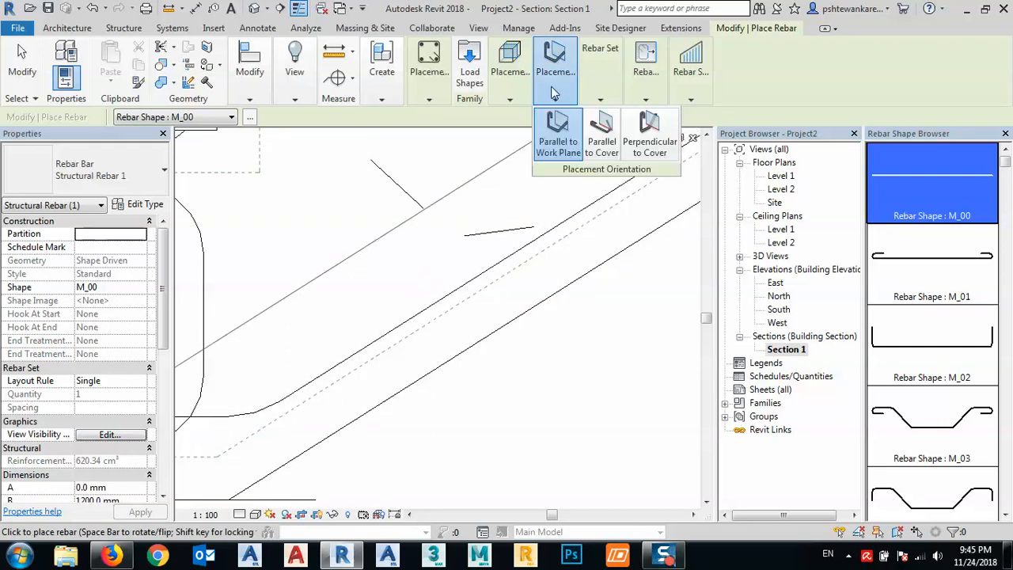
{"action": "left_click", "coordinate": [602, 153]}
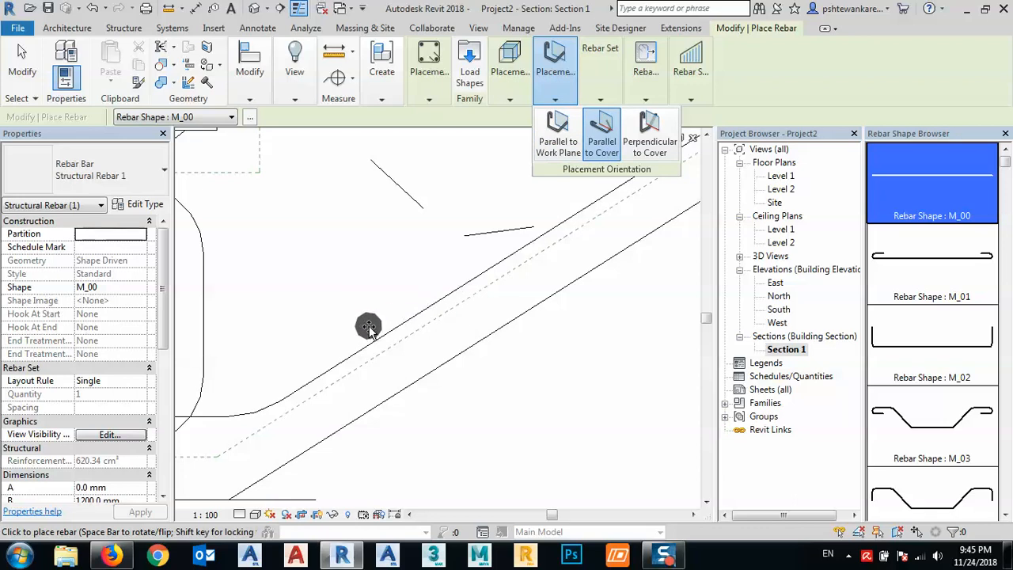
{"action": "left_click", "coordinate": [370, 332]}
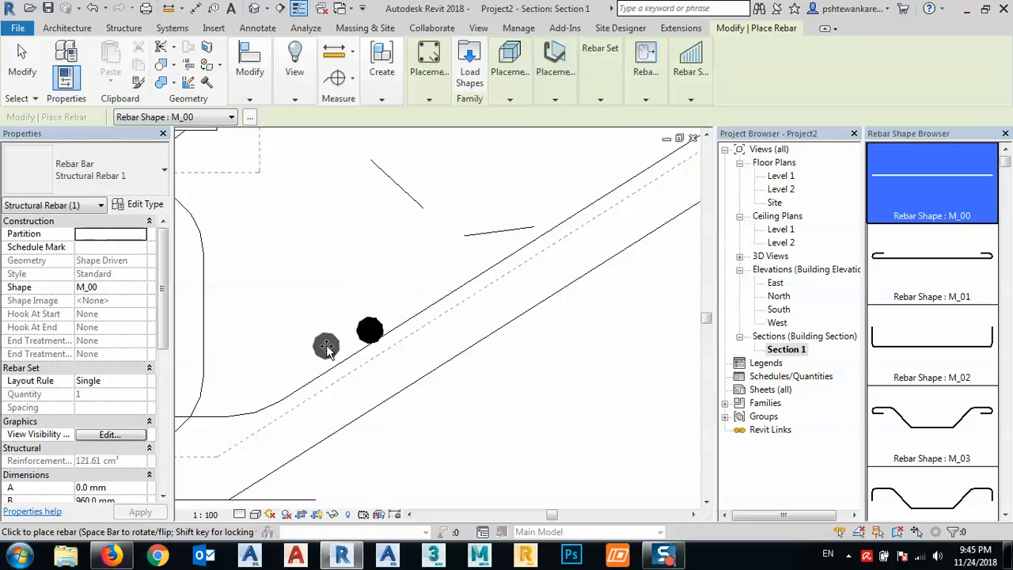
{"action": "key", "text": "Escape"}
- Try to distribute the parallel-to-cover straight bar up the flight with a Maximum Spacing layout, and discard it
{"action": "left_click", "coordinate": [367, 338]}
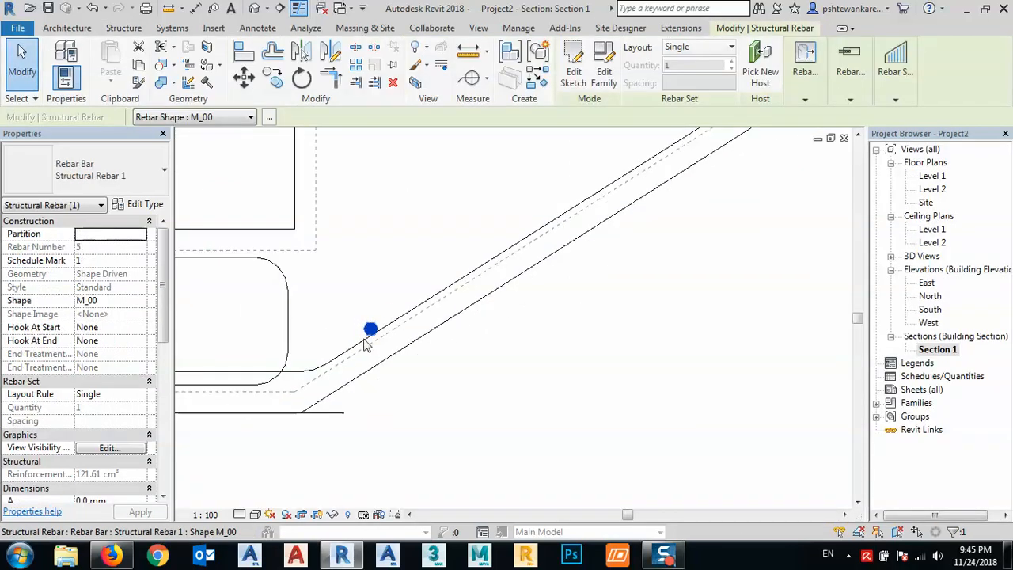
{"action": "left_click", "coordinate": [696, 47]}
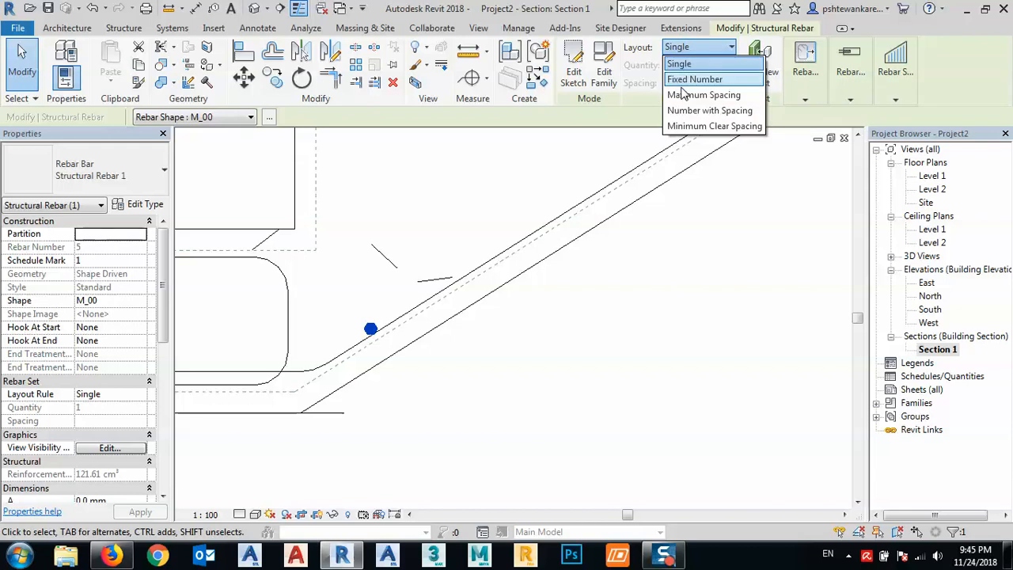
{"action": "left_click", "coordinate": [685, 95]}
{"action": "left_click", "coordinate": [690, 84]}
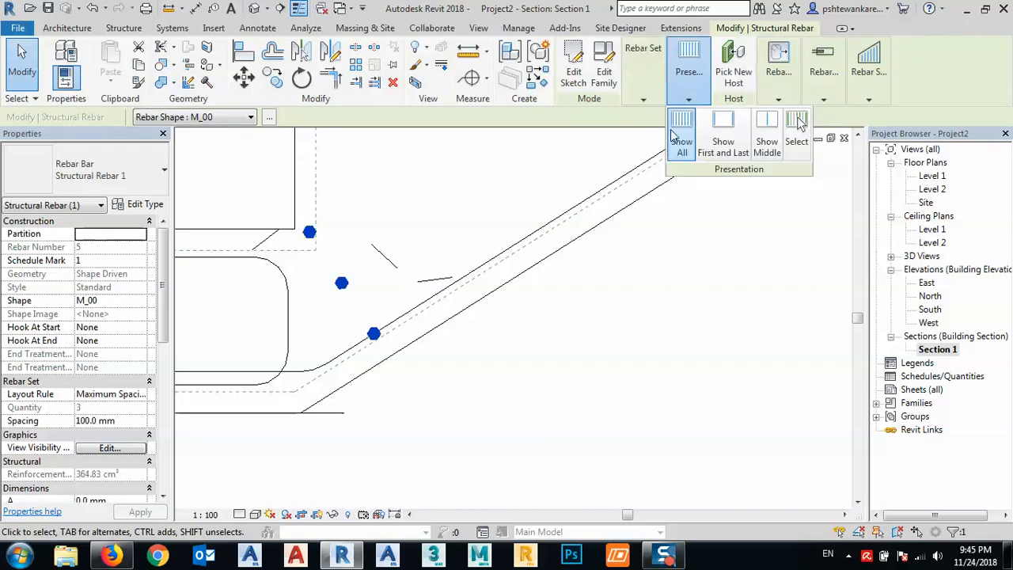
{"action": "scroll", "coordinate": [445, 280], "scroll_direction": "down", "scroll_amount": 4}
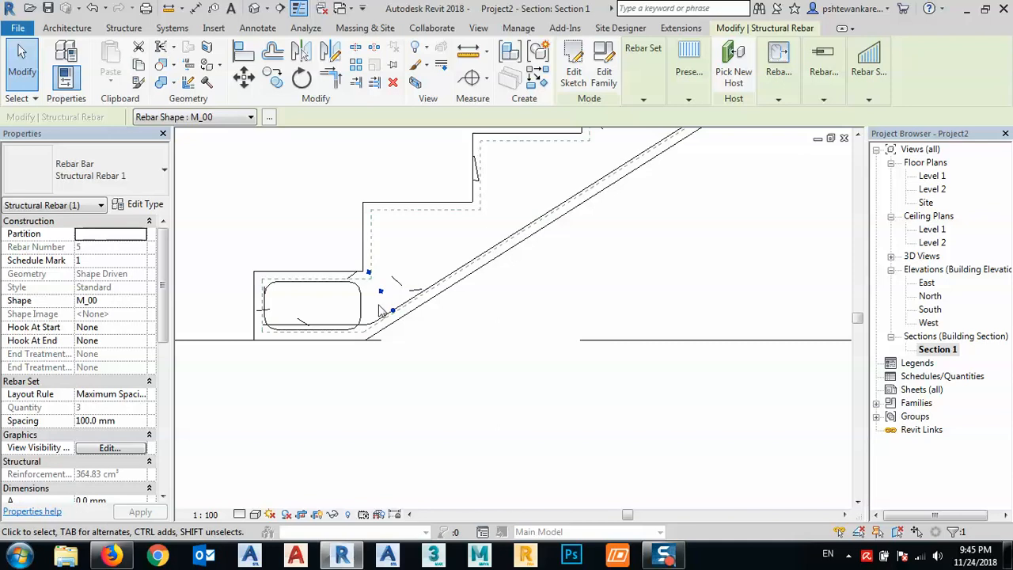
{"action": "left_click", "coordinate": [411, 334]}
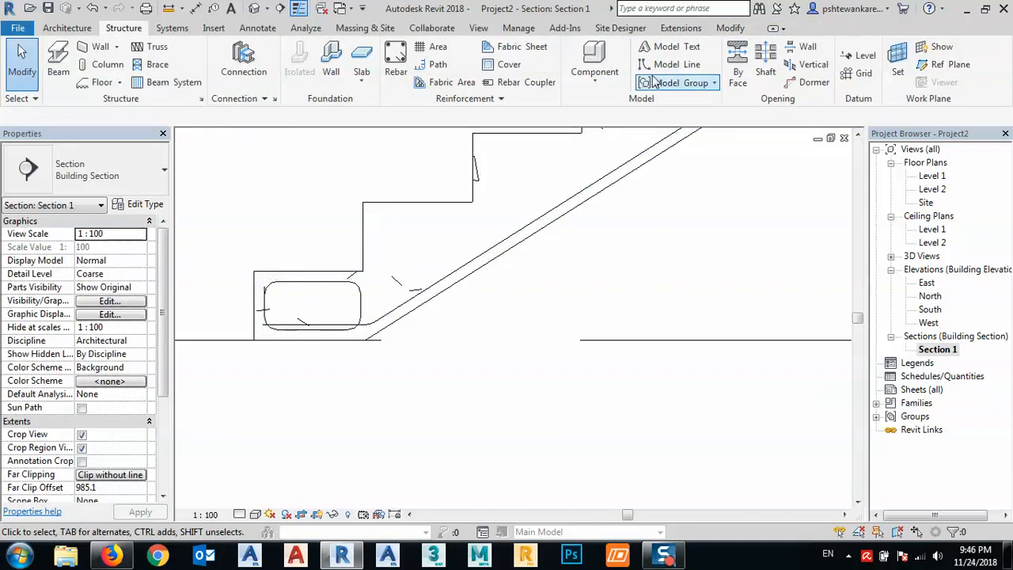
- Place a straight M_00 bar with Perpendicular to Cover orientation just above the main bar near the foot of the flight
{"action": "left_click", "coordinate": [396, 63]}
{"action": "left_click", "coordinate": [555, 75]}
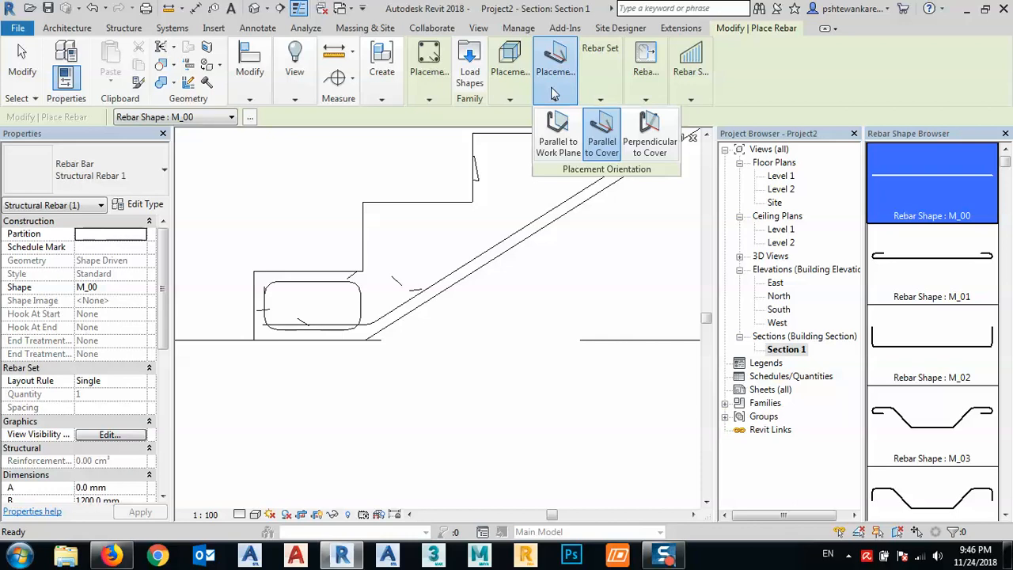
{"action": "left_click", "coordinate": [651, 142]}
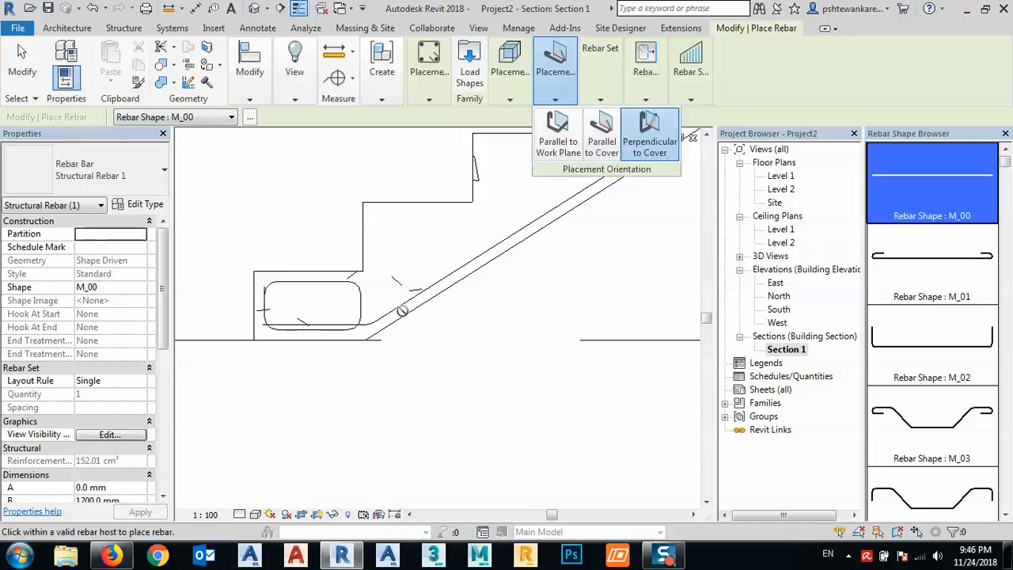
{"action": "scroll", "coordinate": [384, 315], "scroll_direction": "up", "scroll_amount": 1}
{"action": "scroll", "coordinate": [386, 313], "scroll_direction": "up", "scroll_amount": 2}
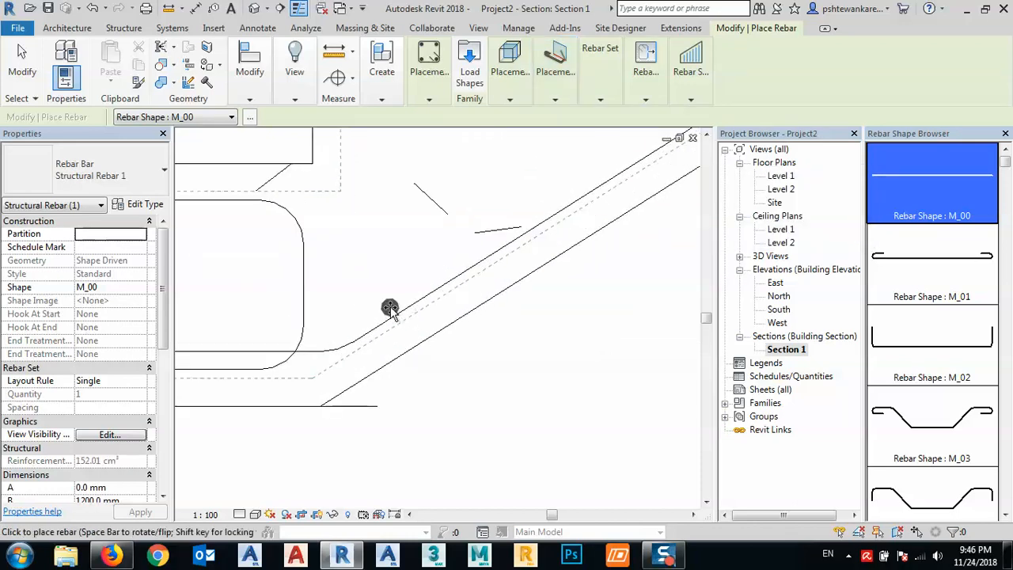
{"action": "left_click", "coordinate": [395, 304]}
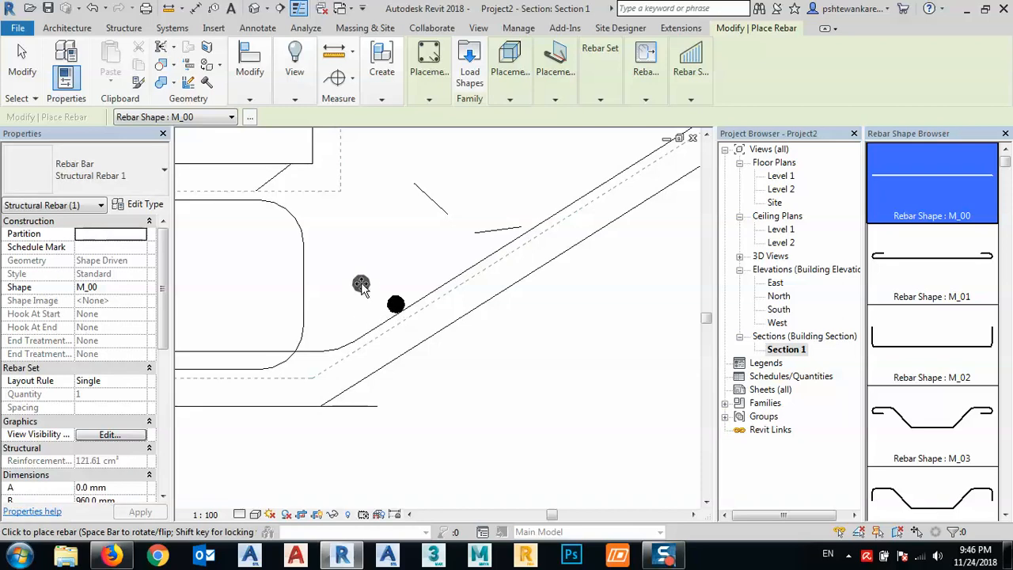
{"action": "key", "text": "Escape"}
- Distribute the newly placed straight bar up the flight with a Maximum Spacing layout at 250 mm
{"action": "left_click", "coordinate": [396, 304]}
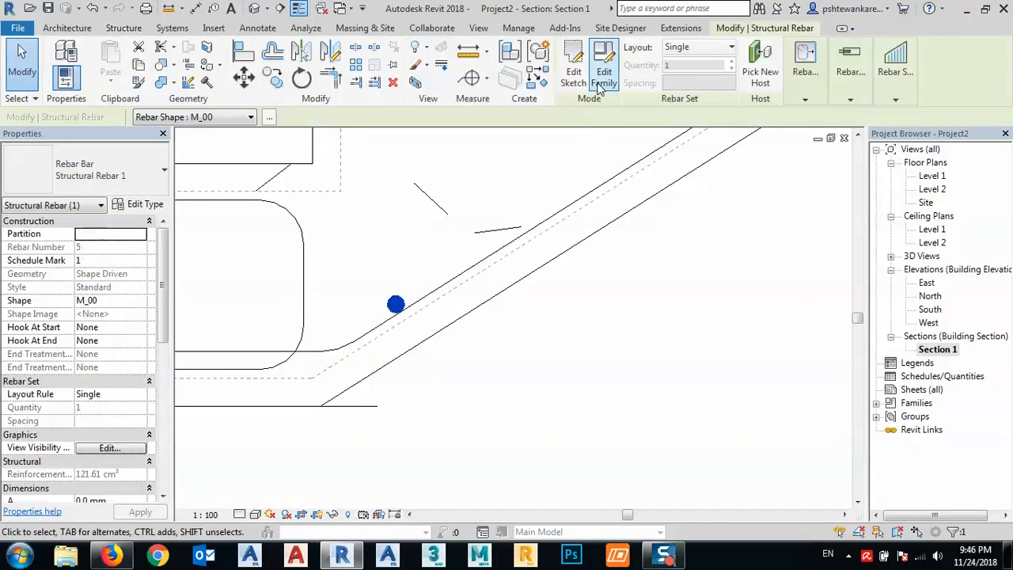
{"action": "left_click", "coordinate": [696, 46]}
{"action": "left_click", "coordinate": [685, 95]}
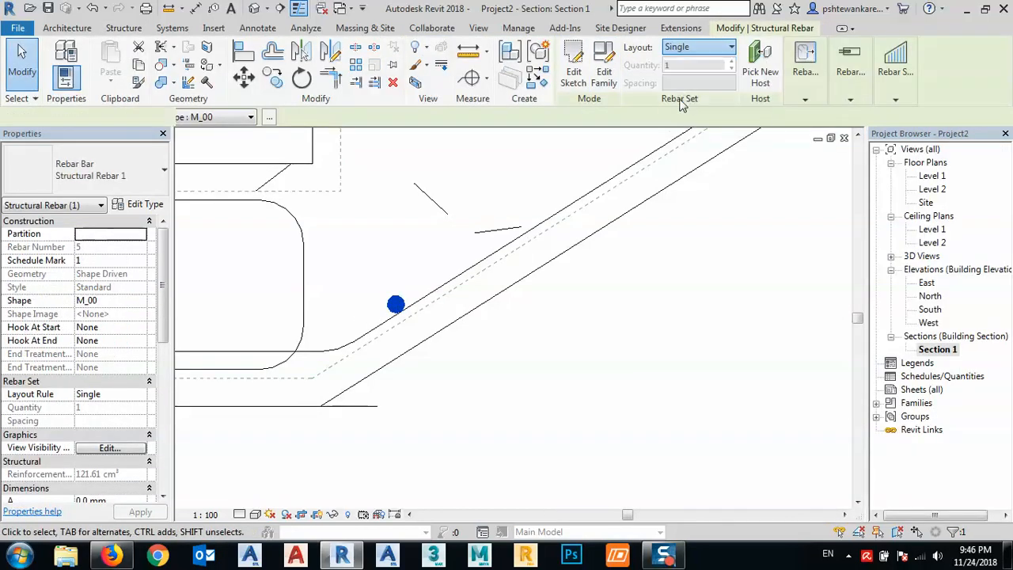
{"action": "scroll", "coordinate": [333, 356], "scroll_direction": "down", "scroll_amount": 3}
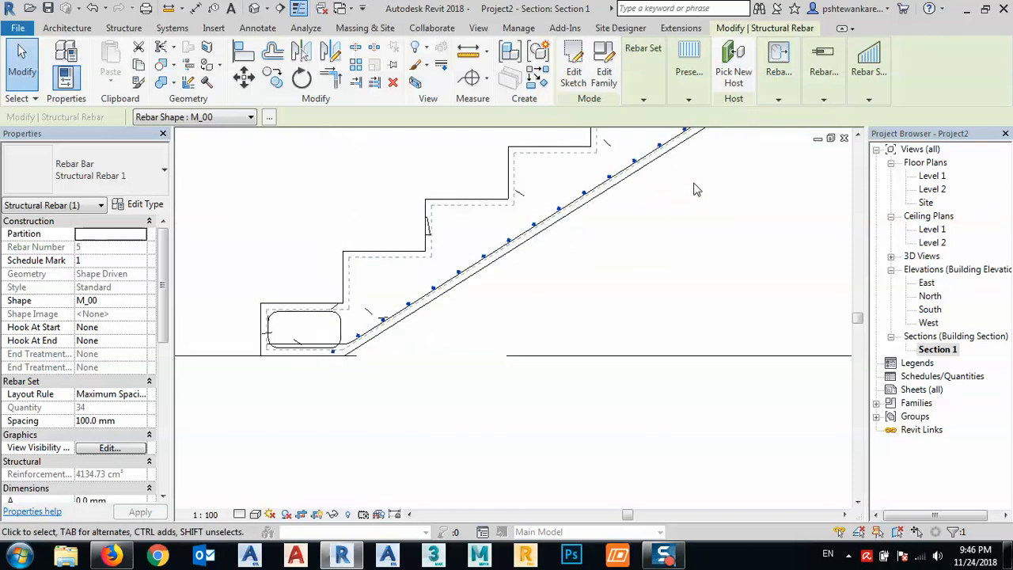
{"action": "left_click", "coordinate": [644, 99]}
{"action": "left_click", "coordinate": [711, 151]}
{"action": "left_click", "coordinate": [687, 79]}
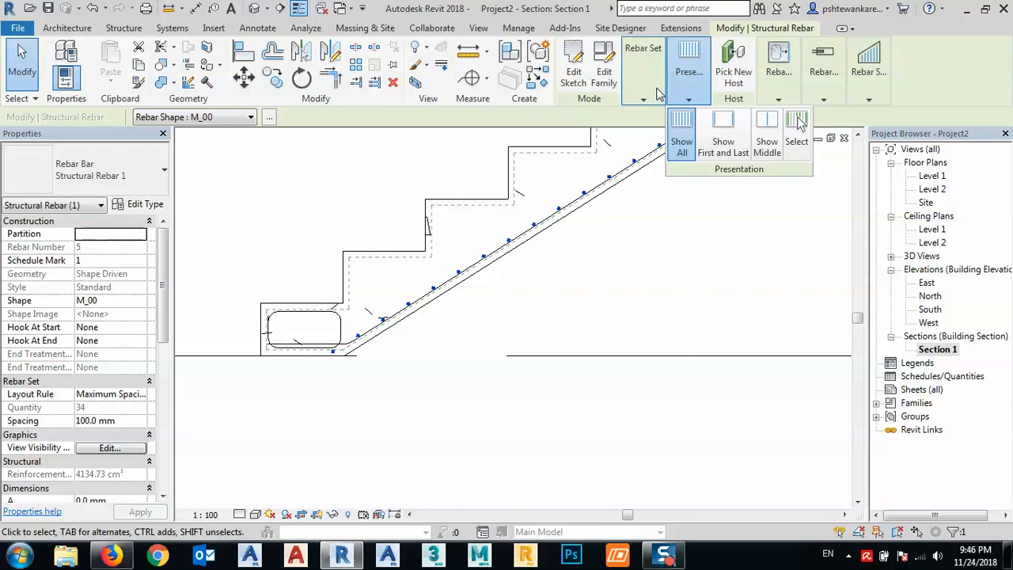
{"action": "mouse_move", "coordinate": [642, 104]}
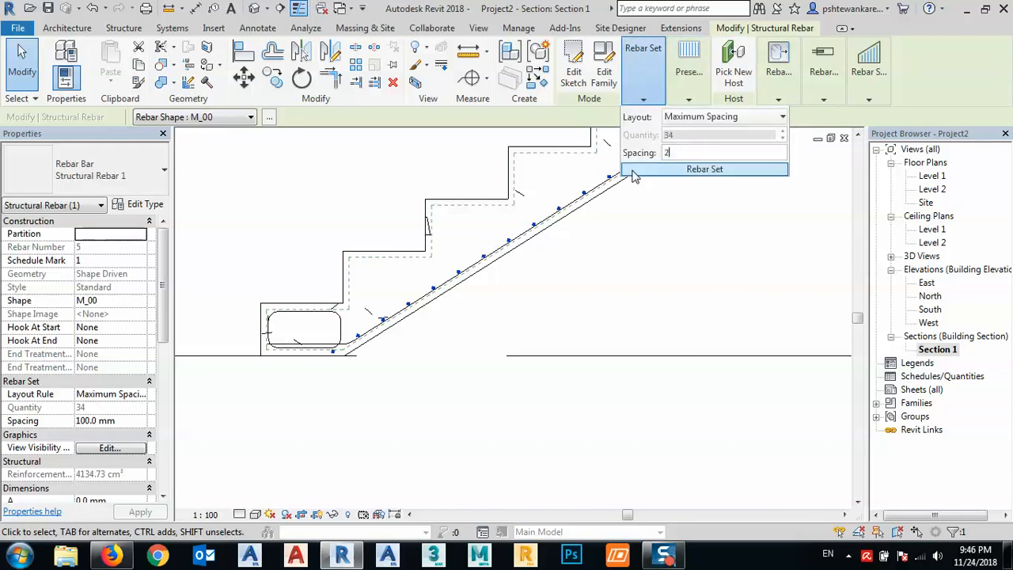
{"action": "key", "text": "Return"}
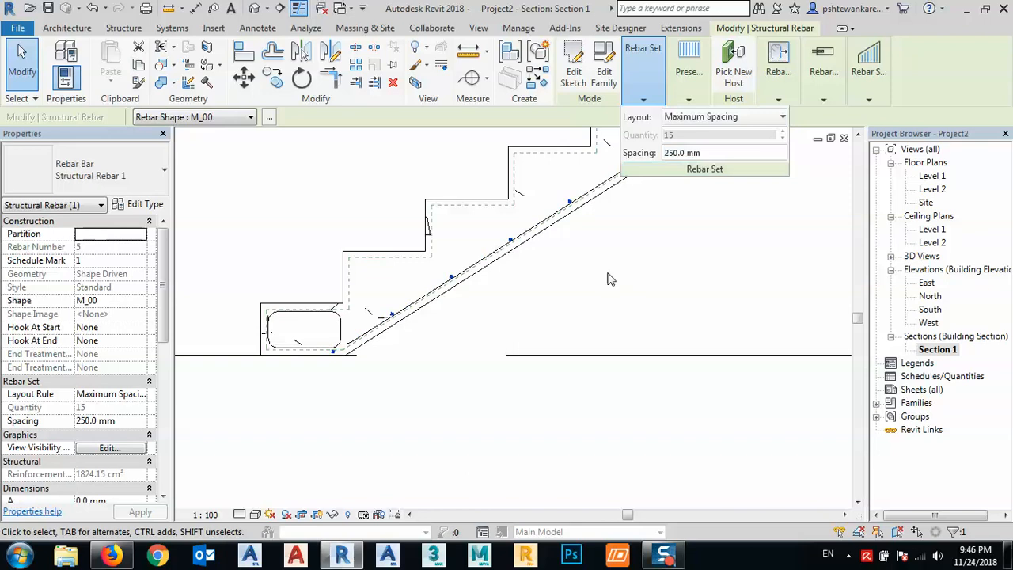
{"action": "left_click", "coordinate": [611, 279]}
- Stretch the upper end of the straight bar set along the main bar to the landing bar's vertical leg
{"action": "scroll", "coordinate": [406, 350], "scroll_direction": "down", "scroll_amount": 4}
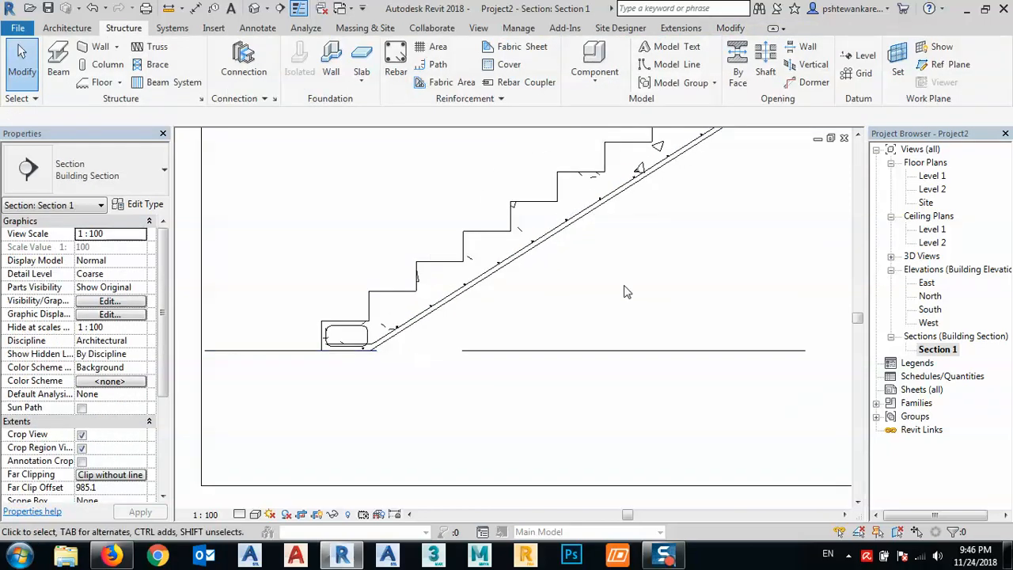
{"action": "scroll", "coordinate": [630, 286], "scroll_direction": "down", "scroll_amount": 2}
{"action": "middle_click_drag", "start_coordinate": [832, 161], "coordinate": [655, 298]}
{"action": "scroll", "coordinate": [583, 276], "scroll_direction": "up", "scroll_amount": 5}
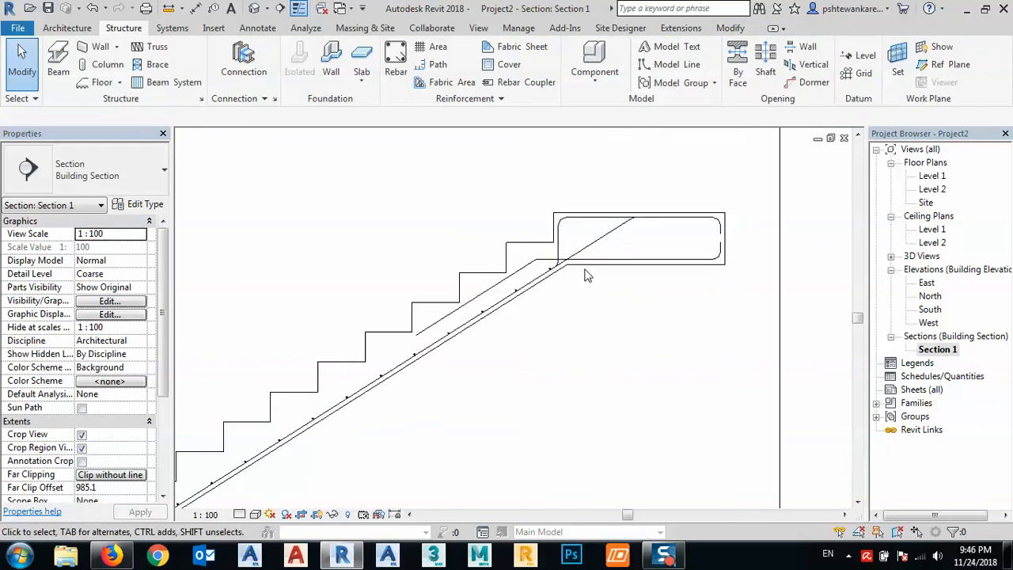
{"action": "left_click", "coordinate": [536, 266]}
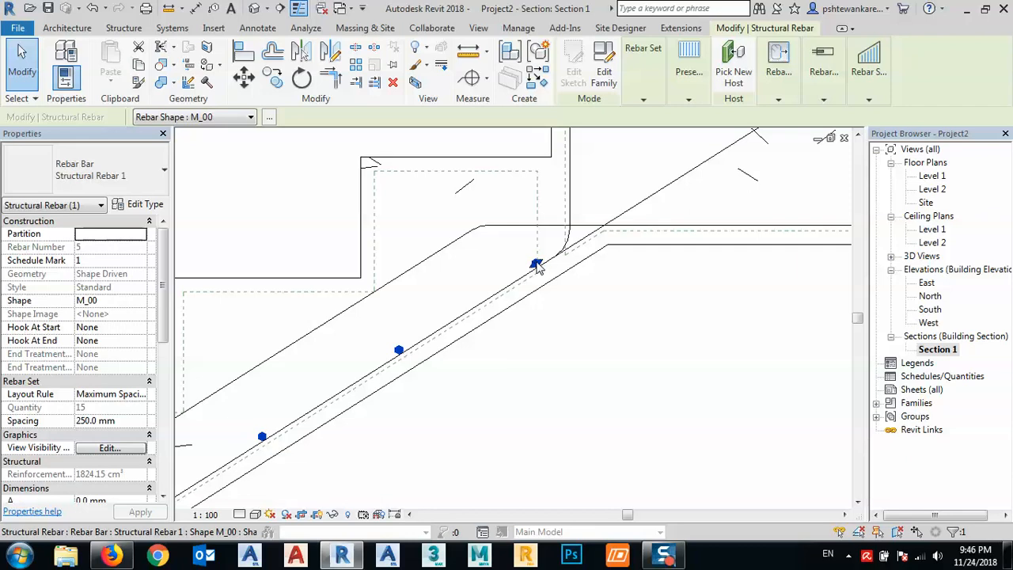
{"action": "left_click_drag", "start_coordinate": [538, 265], "coordinate": [551, 255]}
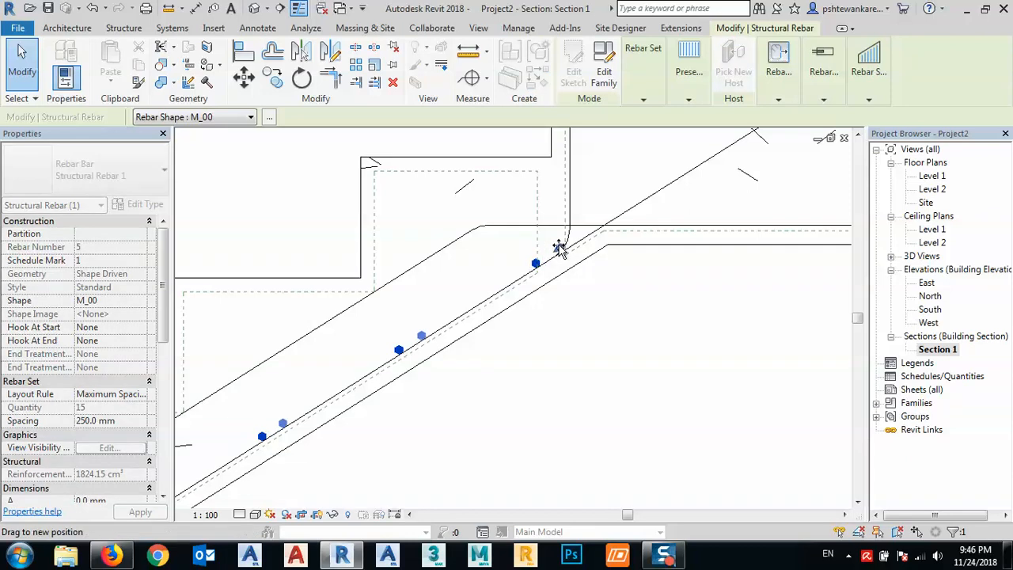
{"action": "left_click_drag", "start_coordinate": [559, 247], "coordinate": [560, 249]}
- Pull the lower end of the straight bar set up to the main bar's bend at the foot of the flight
{"action": "scroll", "coordinate": [671, 228], "scroll_direction": "down", "scroll_amount": 5}
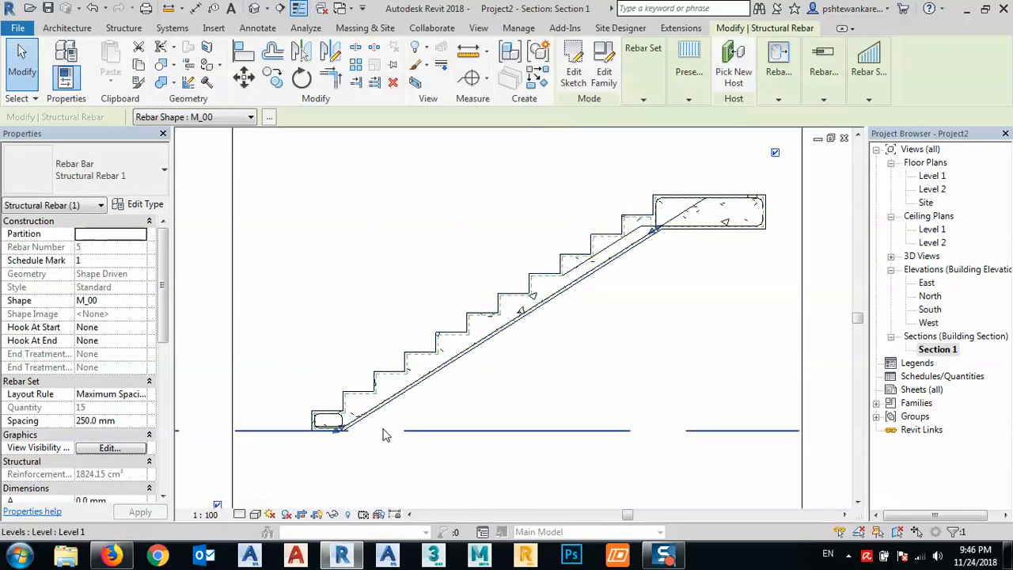
{"action": "scroll", "coordinate": [332, 433], "scroll_direction": "up", "scroll_amount": 5}
{"action": "left_click_drag", "start_coordinate": [313, 395], "coordinate": [356, 365]}
{"action": "left_click", "coordinate": [497, 384]}
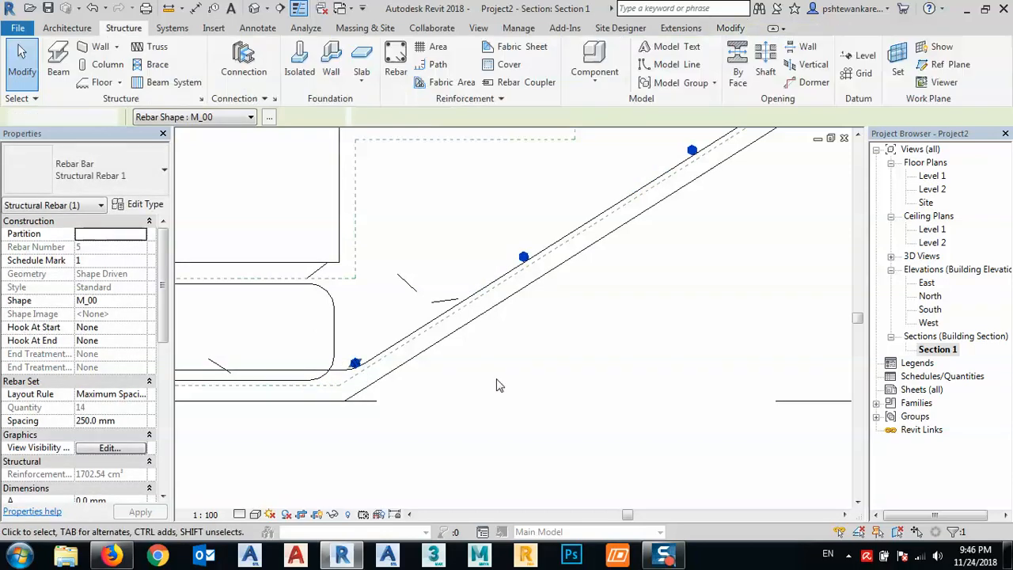
- Copy the straight bar set from its top bar to just below the bend of the landing's sloping bar
{"action": "scroll", "coordinate": [398, 403], "scroll_direction": "down", "scroll_amount": 6}
{"action": "scroll", "coordinate": [437, 389], "scroll_direction": "up", "scroll_amount": 7}
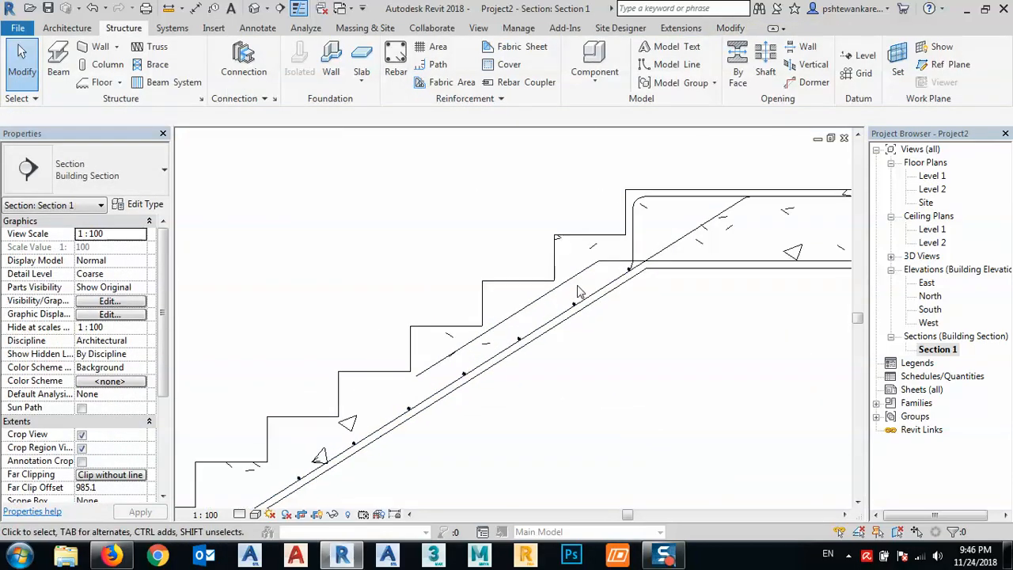
{"action": "scroll", "coordinate": [574, 310], "scroll_direction": "up", "scroll_amount": 3}
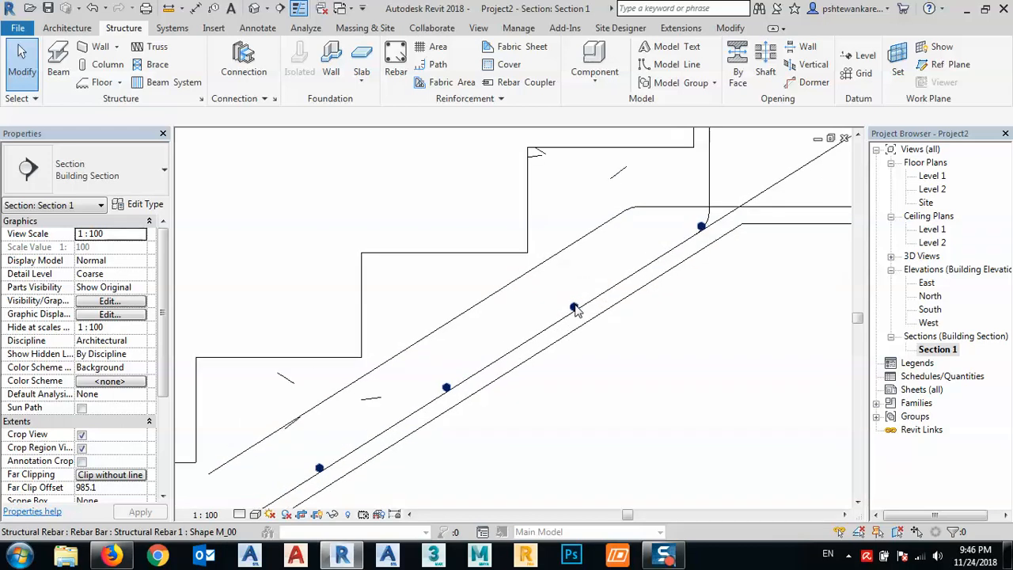
{"action": "left_click", "coordinate": [575, 307]}
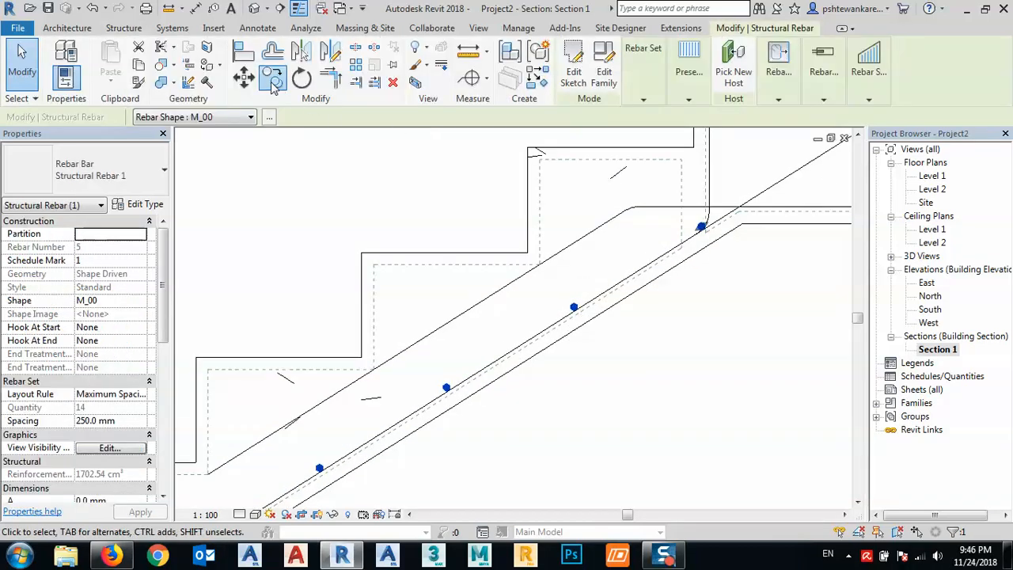
{"action": "left_click", "coordinate": [272, 82]}
{"action": "scroll", "coordinate": [701, 232], "scroll_direction": "up", "scroll_amount": 2}
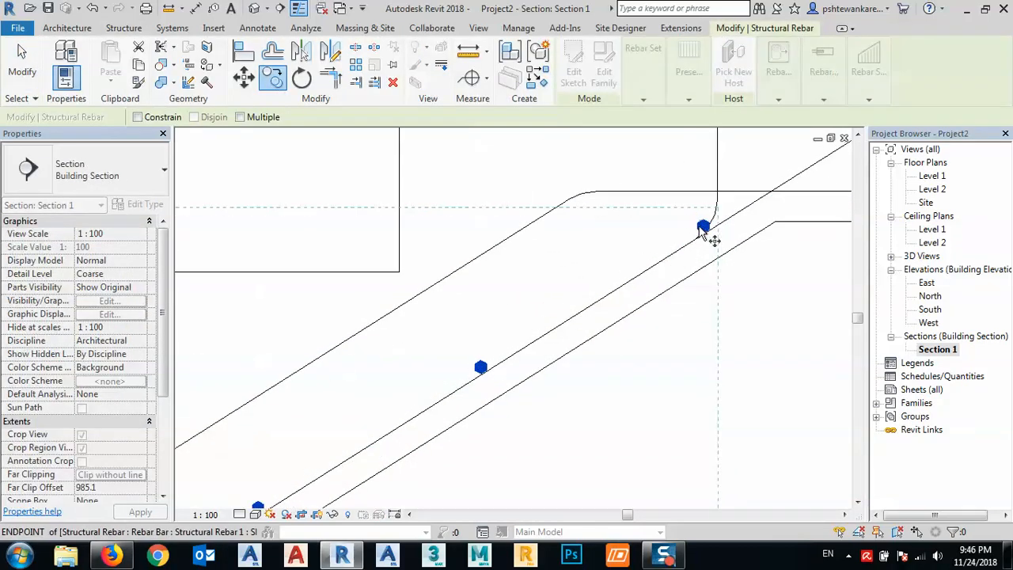
{"action": "left_click", "coordinate": [701, 232]}
{"action": "scroll", "coordinate": [593, 211], "scroll_direction": "up", "scroll_amount": 4}
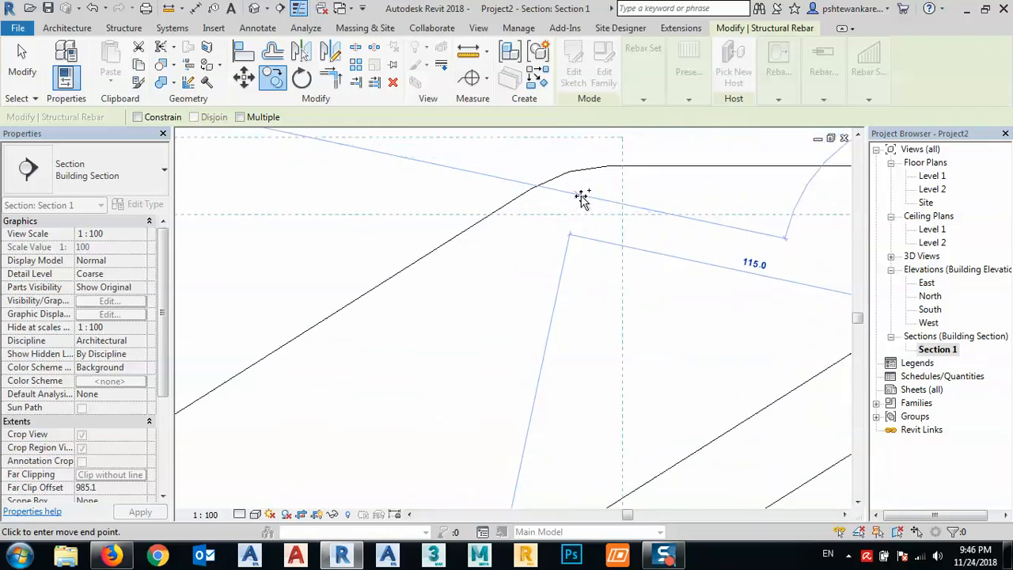
{"action": "left_click", "coordinate": [580, 193]}
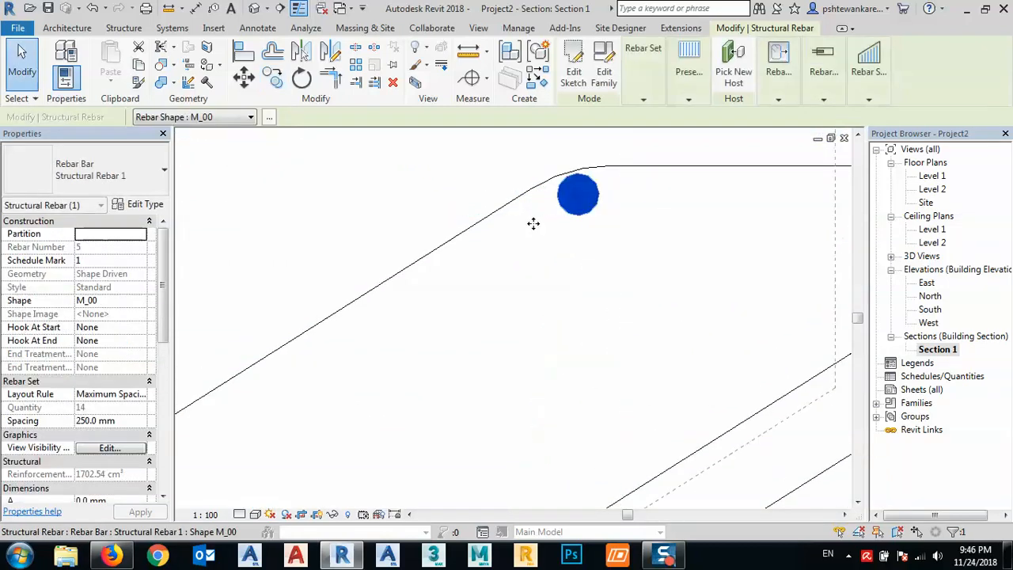
{"action": "scroll", "coordinate": [577, 226], "scroll_direction": "down", "scroll_amount": 3}
{"action": "scroll", "coordinate": [577, 226], "scroll_direction": "down", "scroll_amount": 2}
{"action": "key", "text": "Escape"}
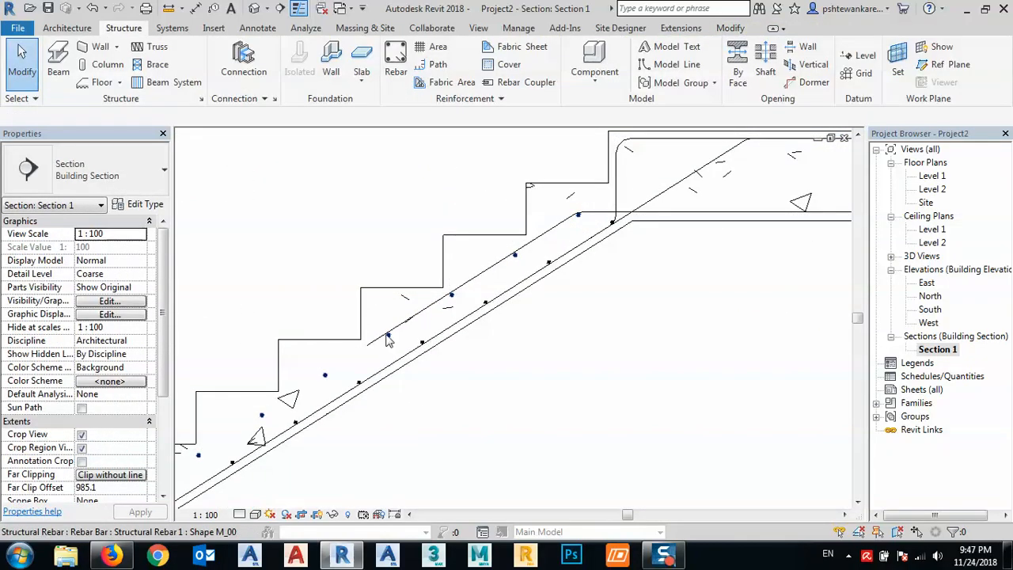
- Shorten the copied bar set from its lower end so it stops at the lower tip of the landing's sloping bar
{"action": "left_click", "coordinate": [324, 381]}
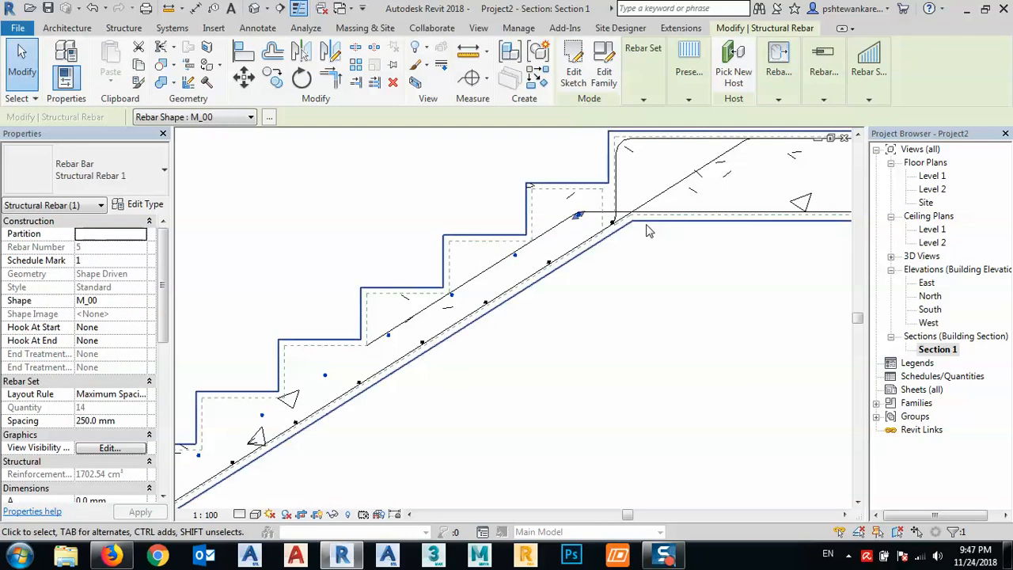
{"action": "scroll", "coordinate": [791, 250], "scroll_direction": "down", "scroll_amount": 2}
{"action": "middle_click_drag", "start_coordinate": [504, 374], "coordinate": [522, 275]}
{"action": "scroll", "coordinate": [291, 398], "scroll_direction": "up", "scroll_amount": 4}
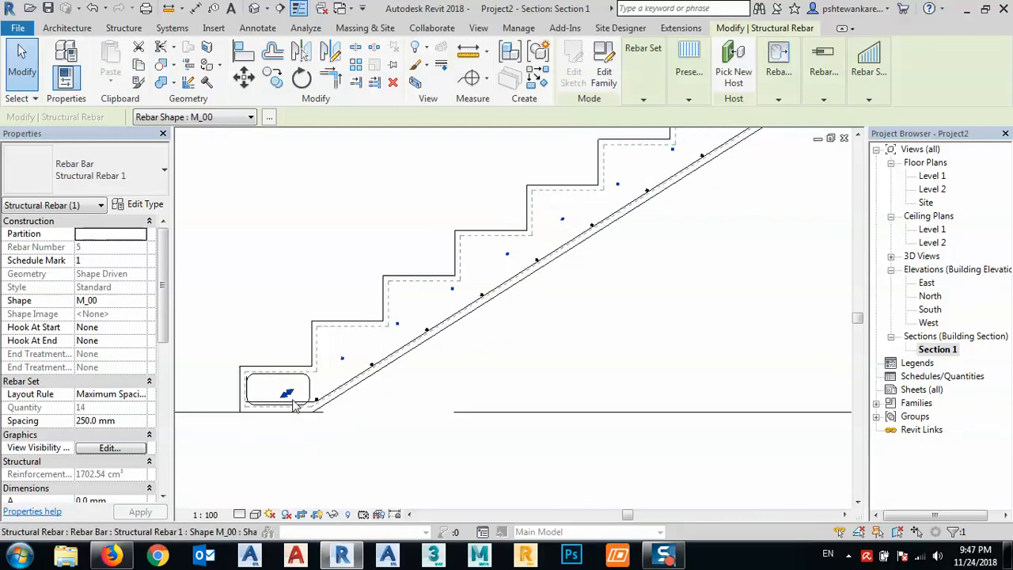
{"action": "left_click_drag", "start_coordinate": [291, 391], "coordinate": [617, 185]}
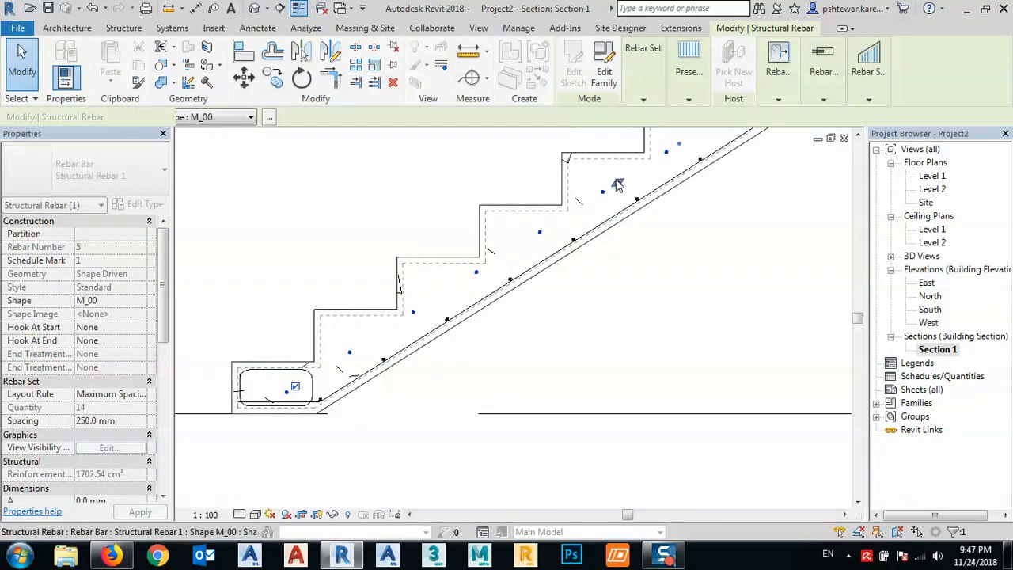
{"action": "middle_click_drag", "start_coordinate": [650, 185], "coordinate": [359, 416]}
{"action": "left_click_drag", "start_coordinate": [331, 419], "coordinate": [416, 369]}
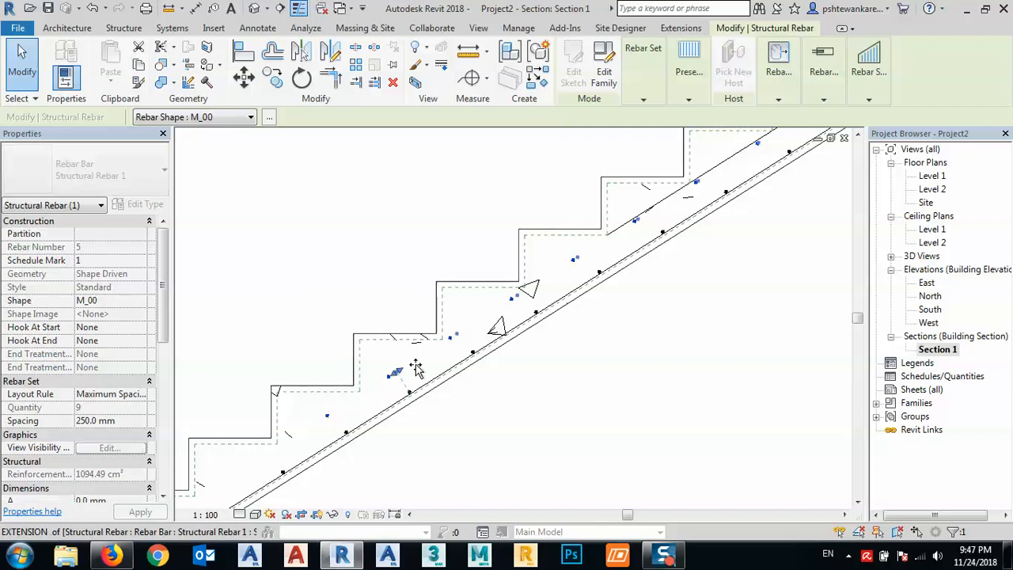
{"action": "left_click_drag", "start_coordinate": [572, 261], "coordinate": [601, 237]}
{"action": "scroll", "coordinate": [608, 246], "scroll_direction": "up", "scroll_amount": 5}
{"action": "left_click", "coordinate": [613, 266]}
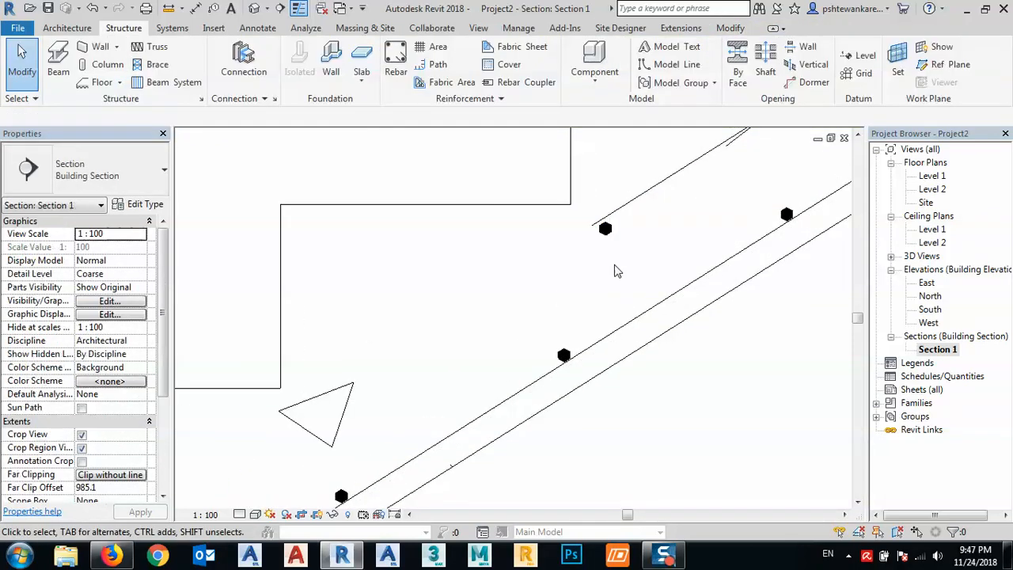
- Place a straight M_00 bar inside the upper bend of the landing bar, beside the top riser
{"action": "scroll", "coordinate": [607, 271], "scroll_direction": "down", "scroll_amount": 4}
{"action": "scroll", "coordinate": [600, 284], "scroll_direction": "down", "scroll_amount": 4}
{"action": "scroll", "coordinate": [695, 227], "scroll_direction": "up", "scroll_amount": 5}
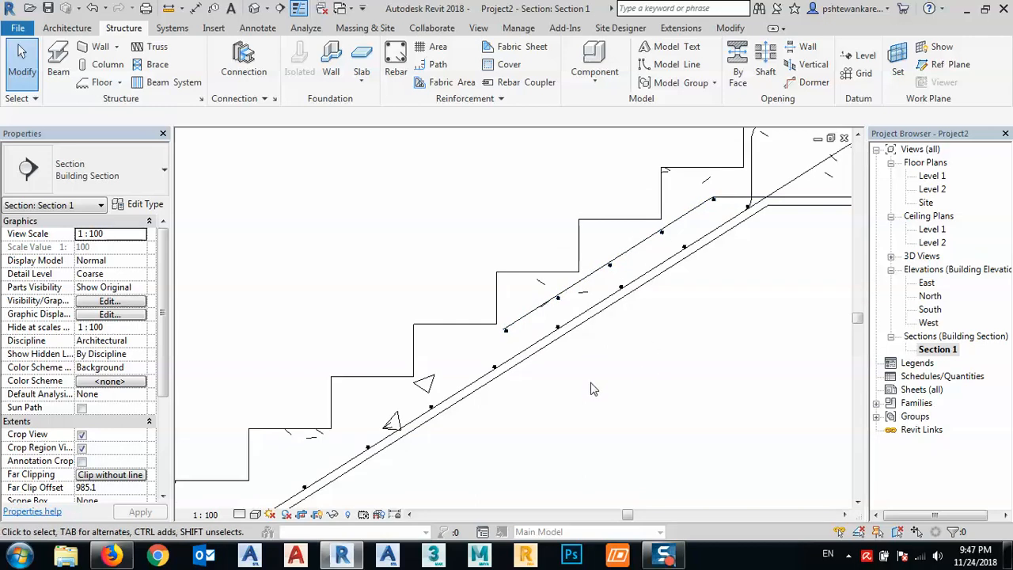
{"action": "middle_click_drag", "start_coordinate": [594, 417], "coordinate": [462, 377]}
{"action": "scroll", "coordinate": [462, 377], "scroll_direction": "down", "scroll_amount": 1}
{"action": "middle_click_drag", "start_coordinate": [736, 253], "coordinate": [634, 282]}
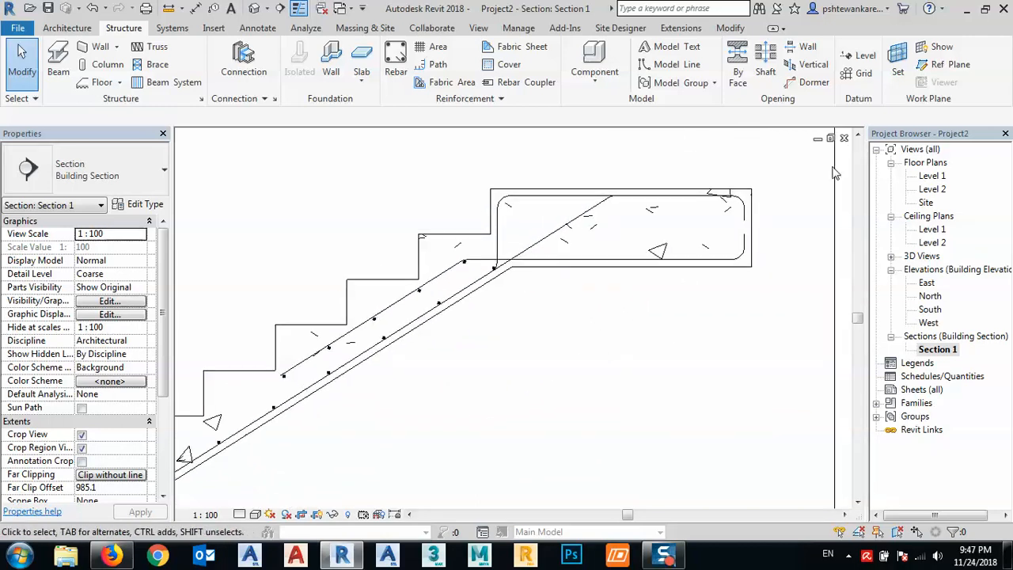
{"action": "left_click", "coordinate": [395, 63]}
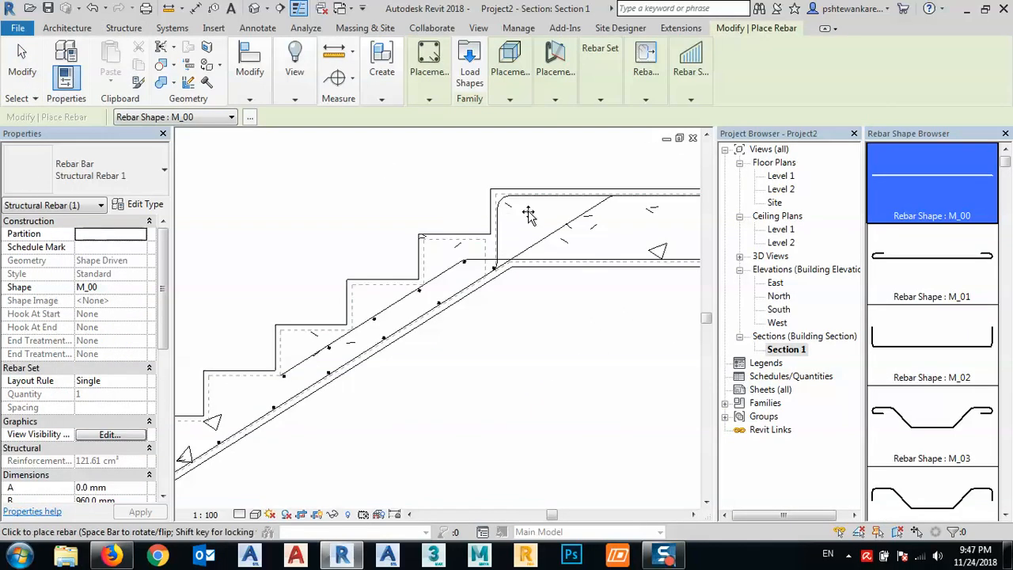
{"action": "middle_click_drag", "start_coordinate": [552, 224], "coordinate": [480, 242]}
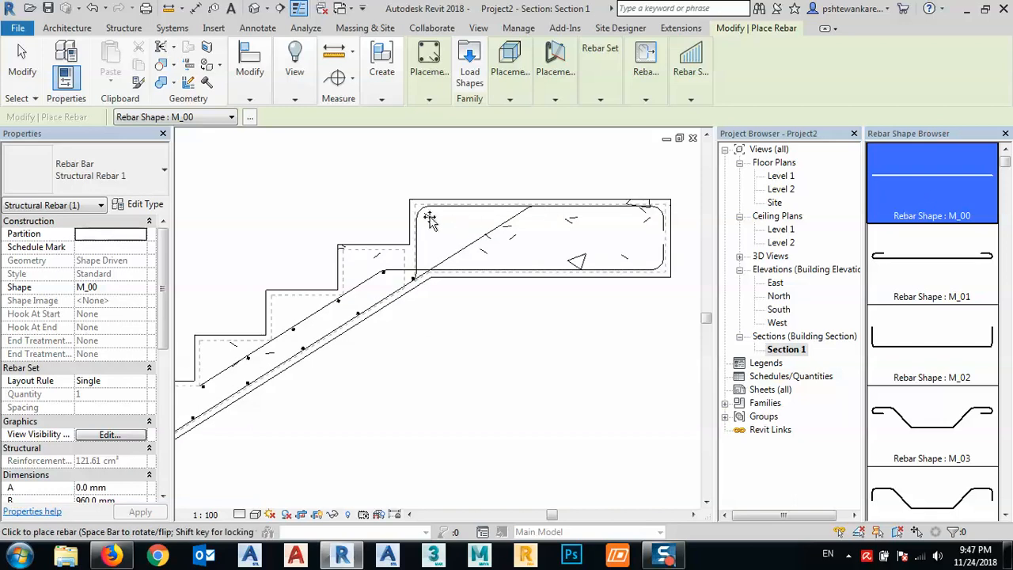
{"action": "scroll", "coordinate": [428, 220], "scroll_direction": "up", "scroll_amount": 3}
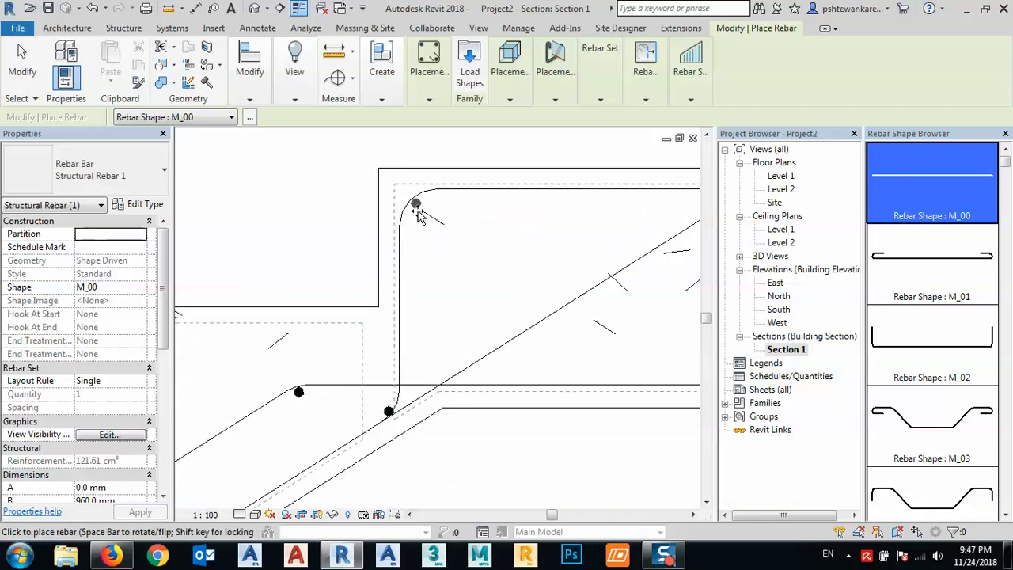
{"action": "key", "text": "Escape"}
- Distribute the landing's straight bar across its upper face with a Maximum Spacing layout at 200 mm
{"action": "left_click", "coordinate": [416, 207]}
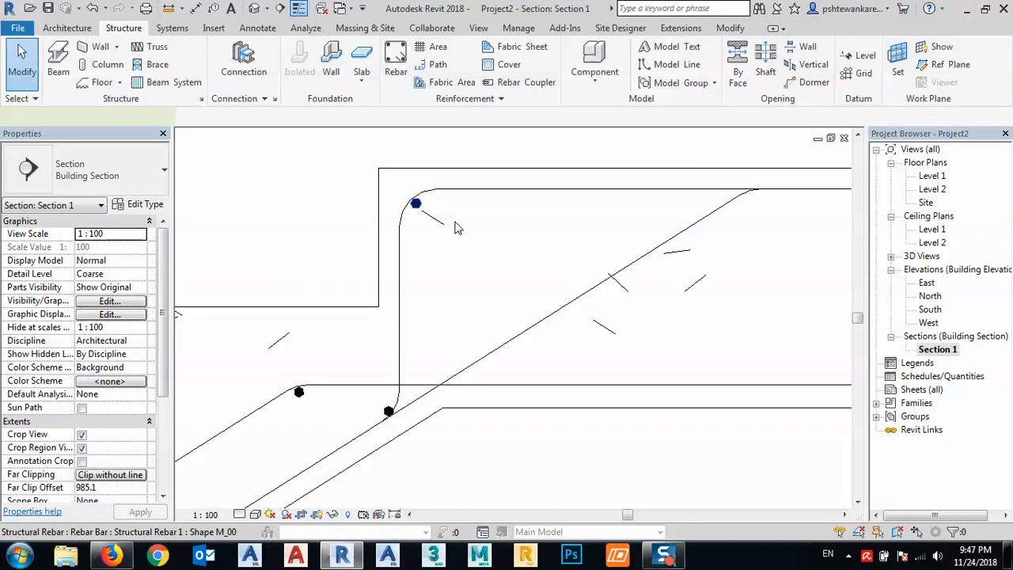
{"action": "middle_click_drag", "start_coordinate": [457, 231], "coordinate": [408, 216]}
{"action": "left_click", "coordinate": [697, 47]}
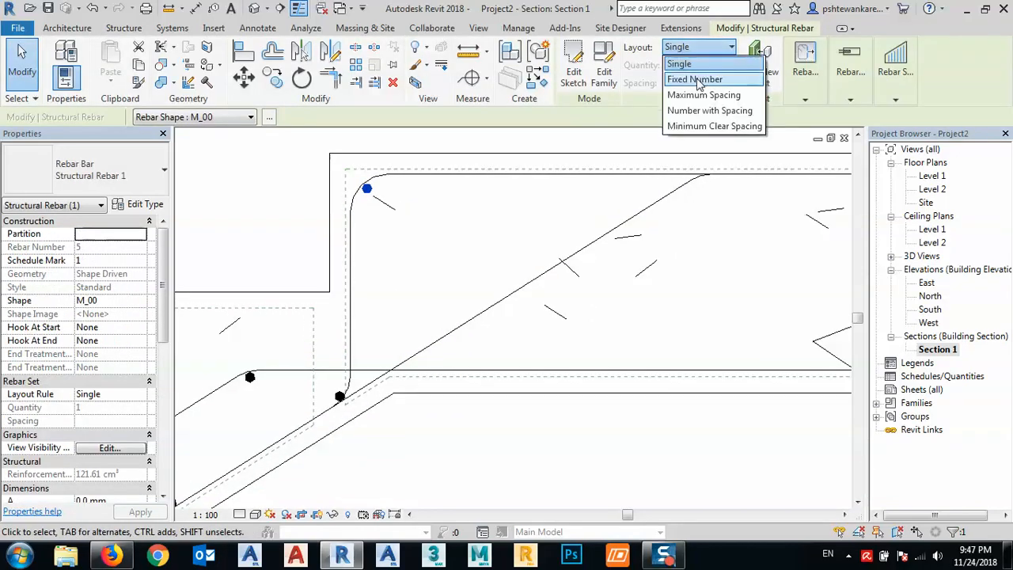
{"action": "left_click", "coordinate": [704, 95]}
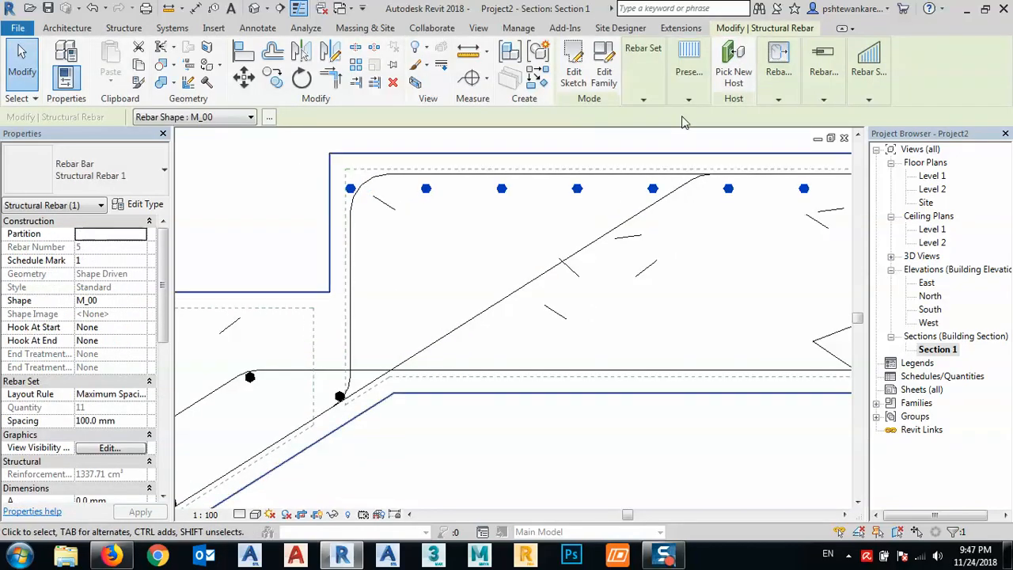
{"action": "mouse_move", "coordinate": [629, 97]}
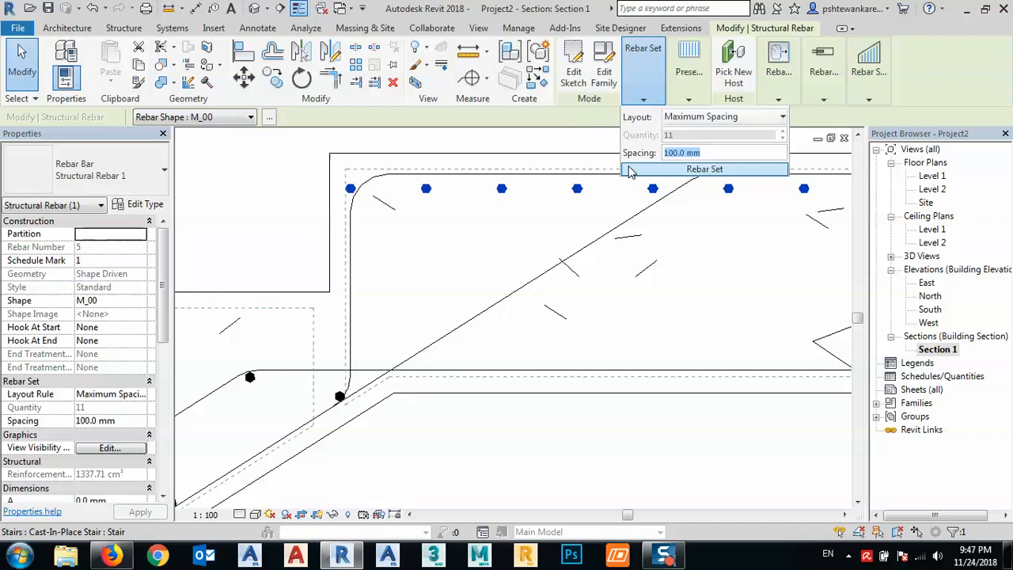
{"action": "type", "text": "200"}
{"action": "key", "text": "Return"}
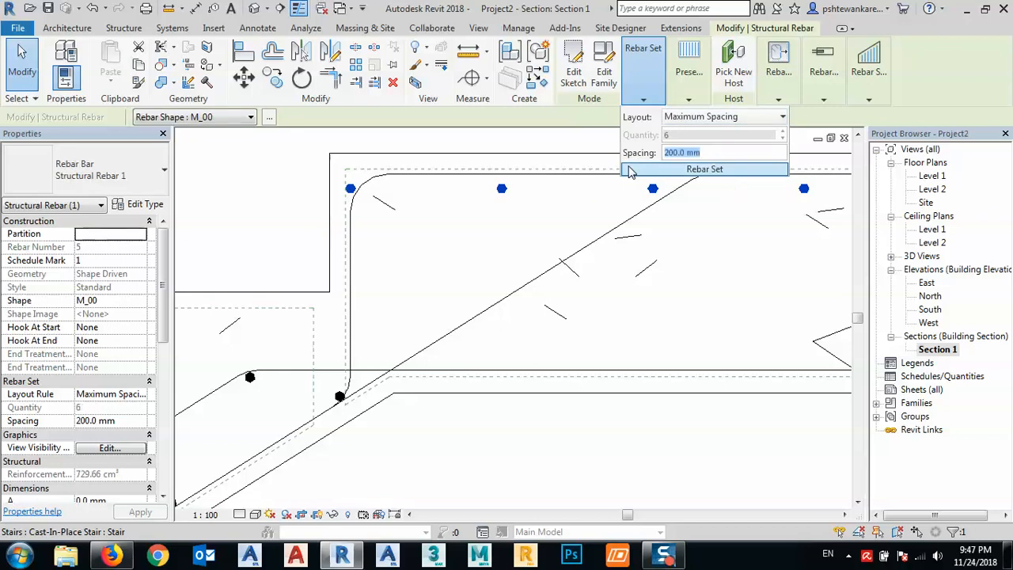
{"action": "left_click", "coordinate": [405, 250]}
{"action": "scroll", "coordinate": [404, 250], "scroll_direction": "down", "scroll_amount": 3}
{"action": "middle_click_drag", "start_coordinate": [398, 256], "coordinate": [576, 271]}
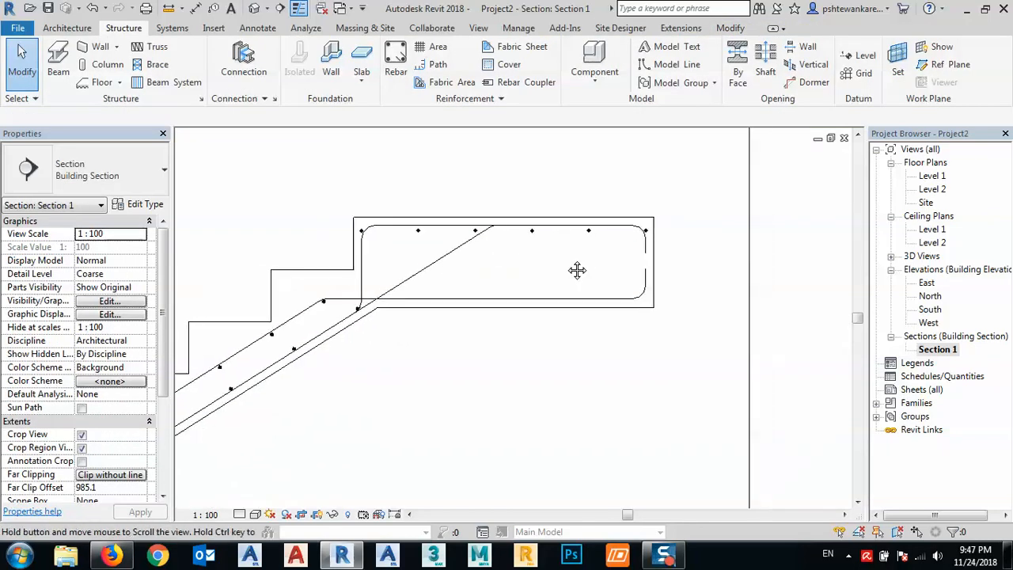
- Shorten the landing's upper straight bar set at its outer end so the last bar sits inside the landing bar's upper bend
{"action": "scroll", "coordinate": [653, 229], "scroll_direction": "up", "scroll_amount": 5}
{"action": "left_click", "coordinate": [652, 226]}
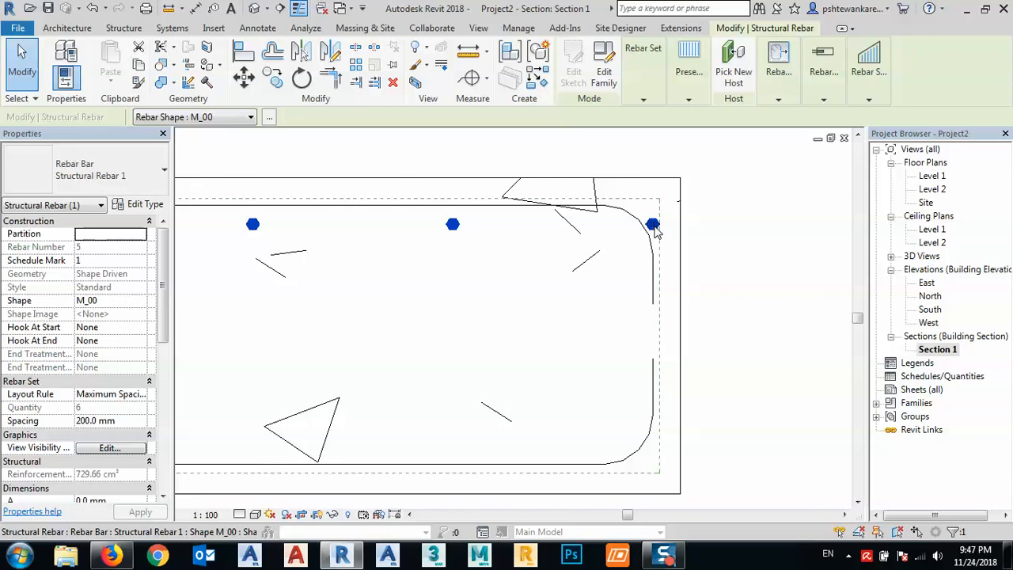
{"action": "left_click_drag", "start_coordinate": [651, 226], "coordinate": [628, 224]}
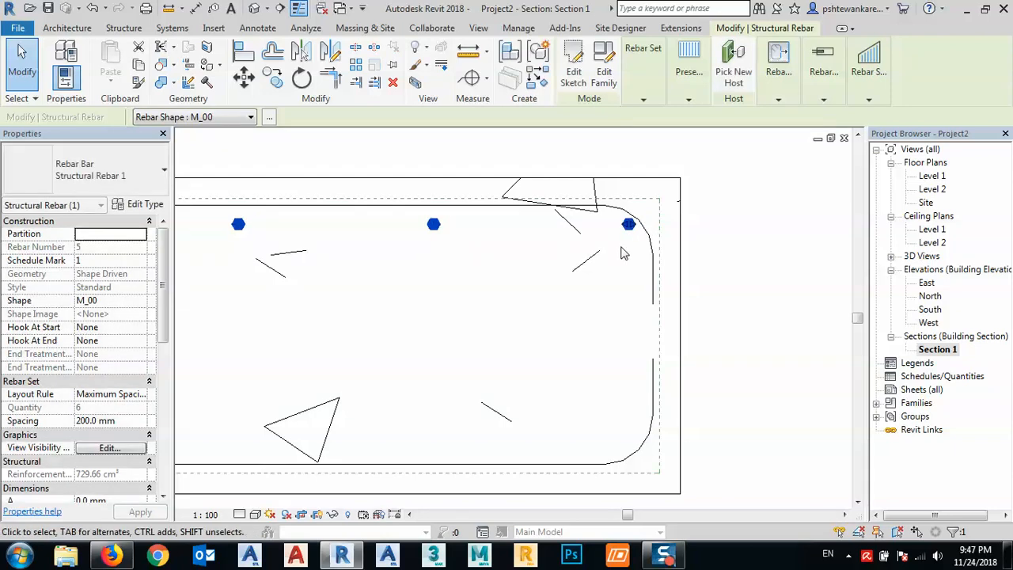
{"action": "left_click", "coordinate": [624, 245]}
- Copy the landing's upper straight bar set vertically down about 205 mm, near the landing bar's bottom leg
{"action": "scroll", "coordinate": [625, 243], "scroll_direction": "down", "scroll_amount": 2}
{"action": "scroll", "coordinate": [623, 238], "scroll_direction": "down", "scroll_amount": 1}
{"action": "middle_click_drag", "start_coordinate": [536, 237], "coordinate": [580, 236]}
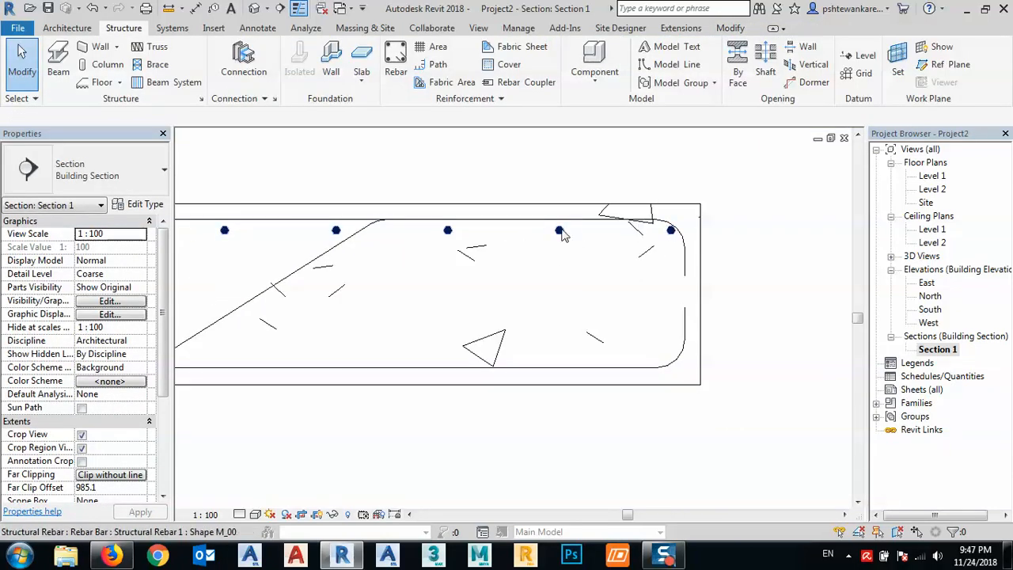
{"action": "left_click", "coordinate": [559, 237]}
{"action": "left_click", "coordinate": [272, 77]}
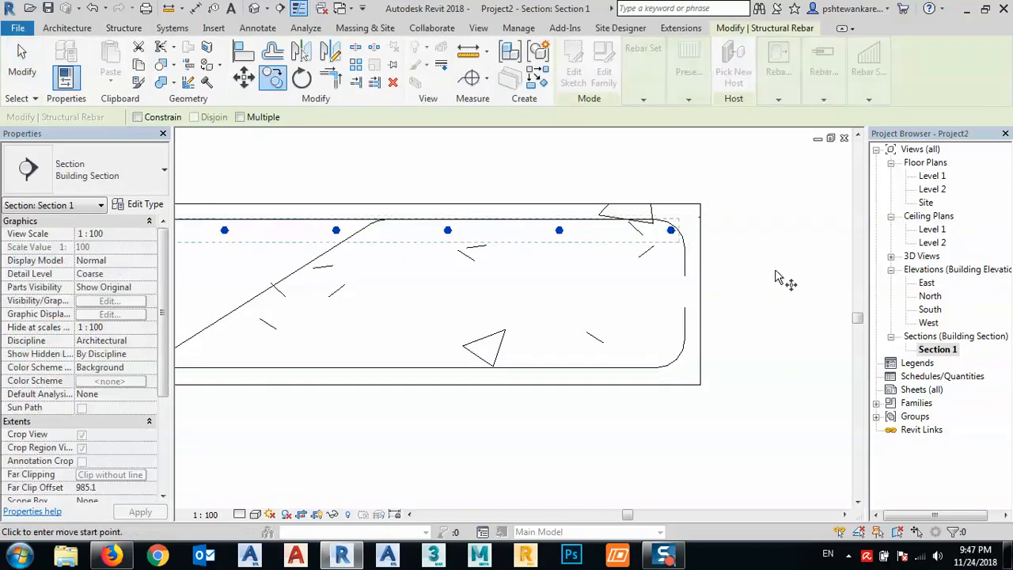
{"action": "scroll", "coordinate": [679, 245], "scroll_direction": "up", "scroll_amount": 2}
{"action": "scroll", "coordinate": [665, 227], "scroll_direction": "up", "scroll_amount": 4}
{"action": "left_click", "coordinate": [666, 219]}
{"action": "scroll", "coordinate": [667, 194], "scroll_direction": "down", "scroll_amount": 5}
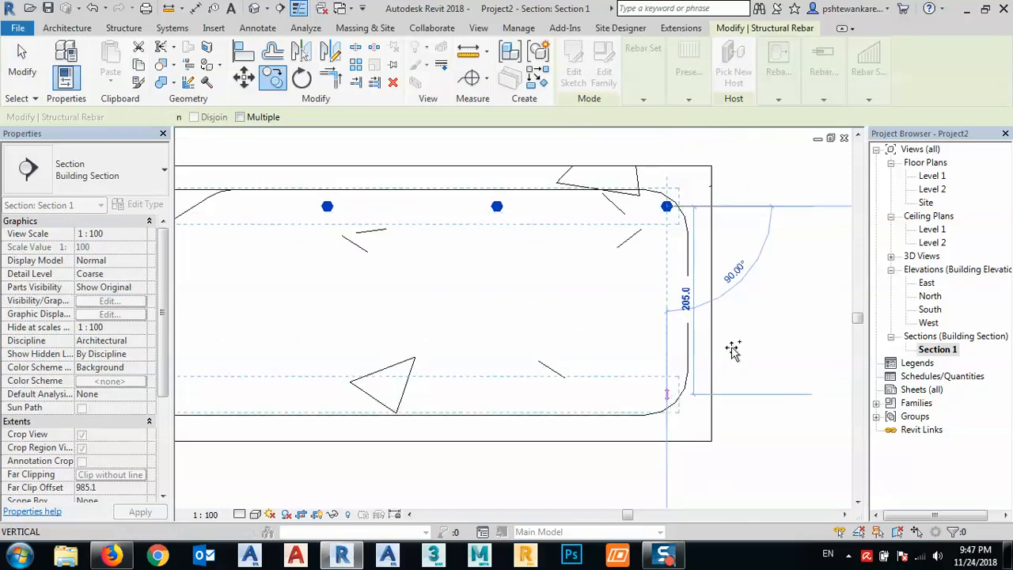
{"action": "left_click", "coordinate": [733, 350]}
{"action": "key", "text": "Escape"}
{"action": "scroll", "coordinate": [757, 332], "scroll_direction": "down", "scroll_amount": 3}
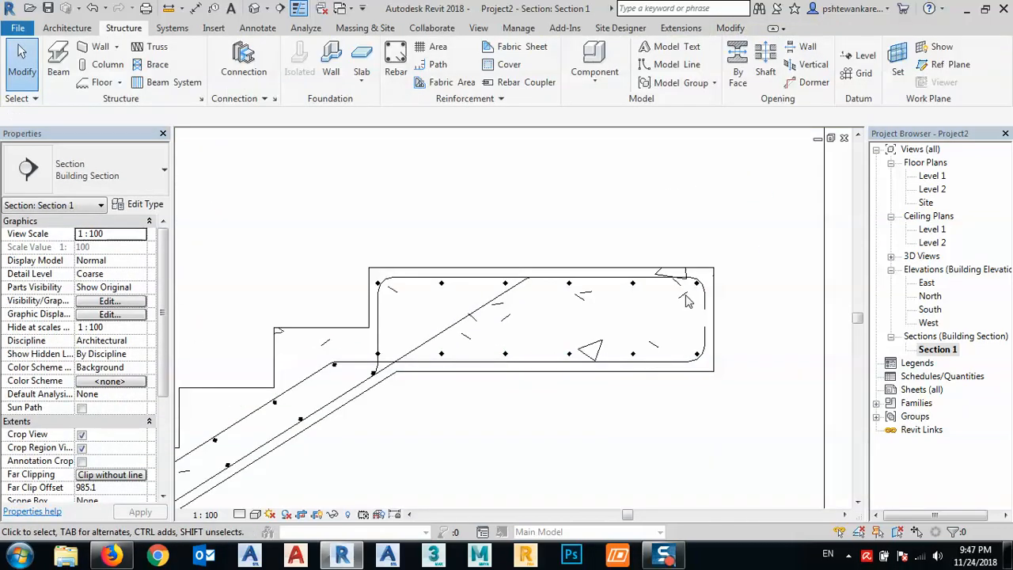
- Pull the inner end of the landing's lower bar set inward, past the vertical leg of the landing's bent bar
{"action": "scroll", "coordinate": [577, 344], "scroll_direction": "up", "scroll_amount": 5}
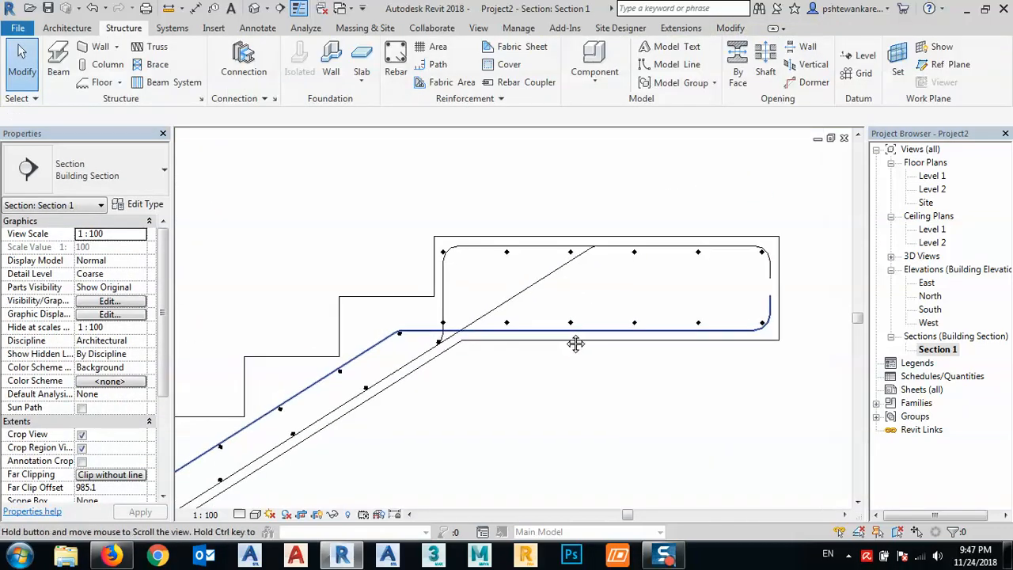
{"action": "left_click", "coordinate": [435, 321]}
{"action": "left_click_drag", "start_coordinate": [431, 314], "coordinate": [458, 314]}
{"action": "scroll", "coordinate": [448, 321], "scroll_direction": "down", "scroll_amount": 5}
{"action": "middle_click_drag", "start_coordinate": [741, 341], "coordinate": [481, 332]}
{"action": "scroll", "coordinate": [592, 324], "scroll_direction": "up", "scroll_amount": 3}
{"action": "middle_click_drag", "start_coordinate": [575, 331], "coordinate": [641, 315]}
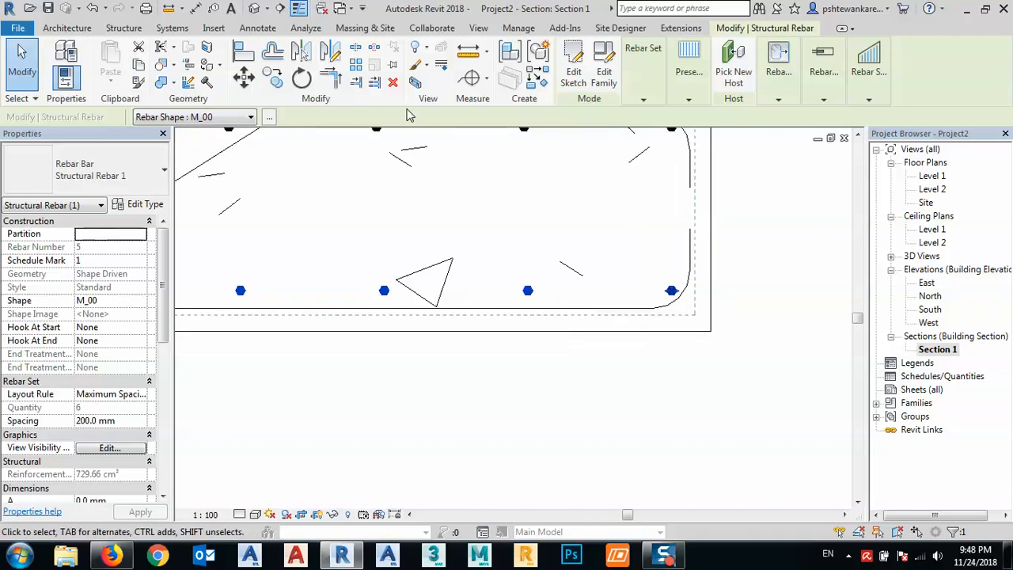
- Move the landing's lower bar set down until its bars rest on the bottom leg of the landing bar
{"action": "left_click", "coordinate": [246, 79]}
{"action": "scroll", "coordinate": [525, 312], "scroll_direction": "up", "scroll_amount": 3}
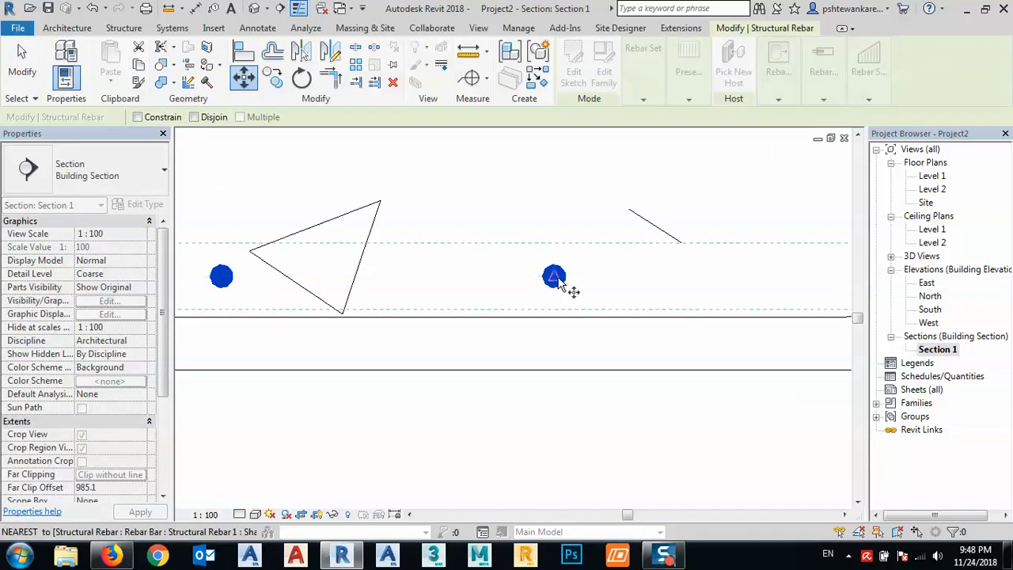
{"action": "left_click", "coordinate": [546, 297]}
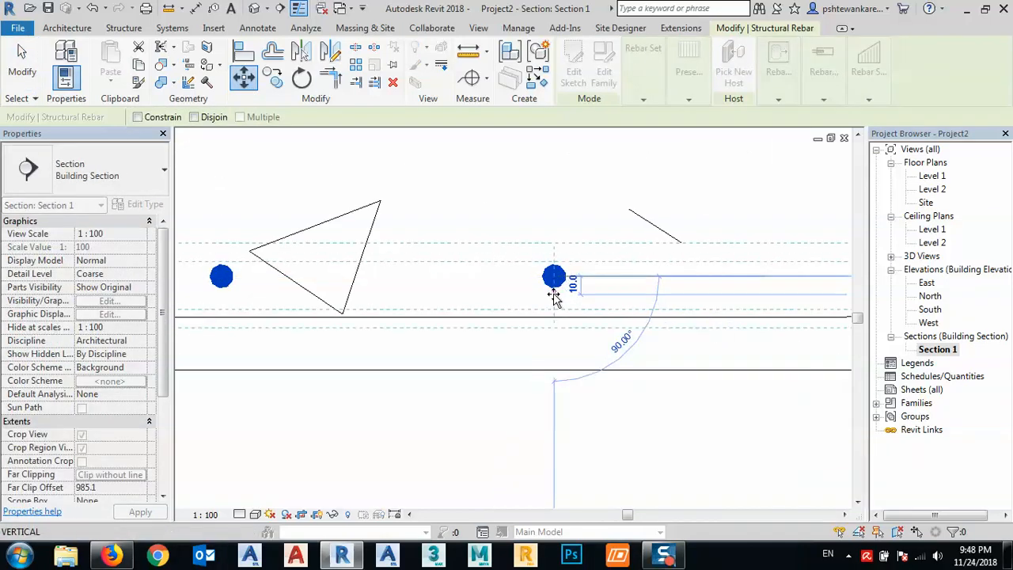
{"action": "scroll", "coordinate": [553, 296], "scroll_direction": "up", "scroll_amount": 2}
{"action": "scroll", "coordinate": [554, 296], "scroll_direction": "up", "scroll_amount": 1}
{"action": "left_click", "coordinate": [556, 327]}
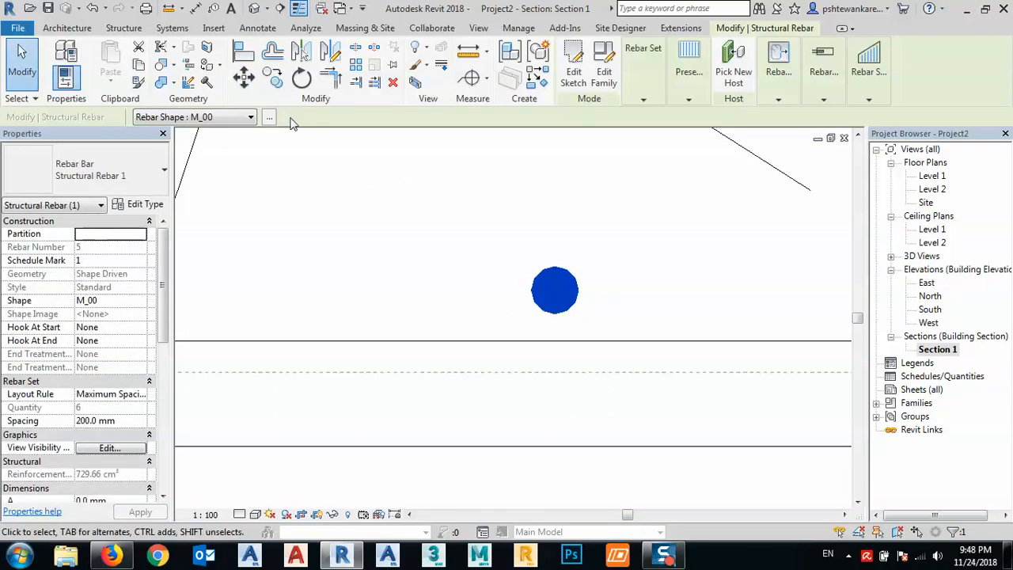
{"action": "left_click", "coordinate": [250, 80]}
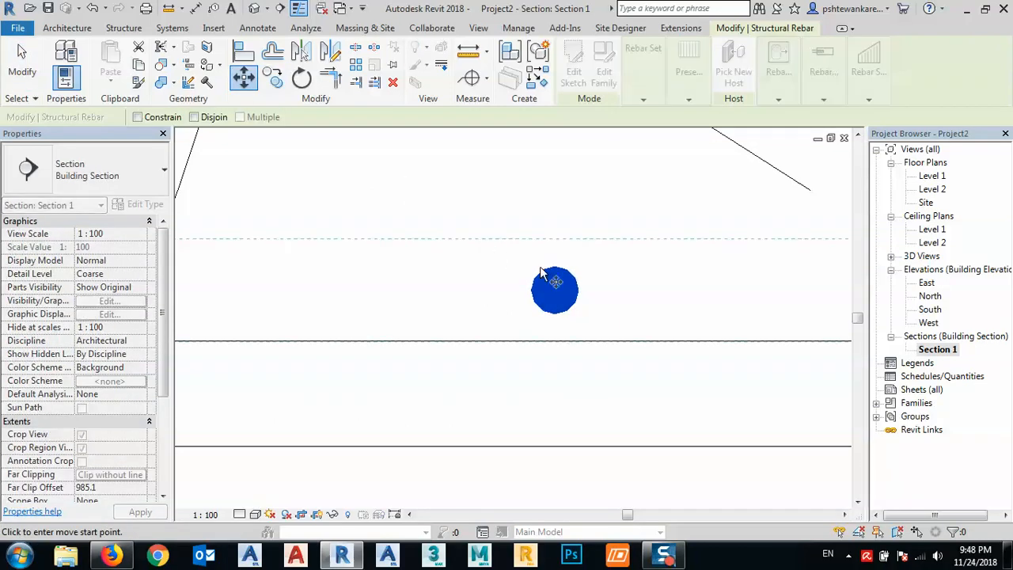
{"action": "left_click", "coordinate": [556, 315]}
{"action": "left_click", "coordinate": [554, 340]}
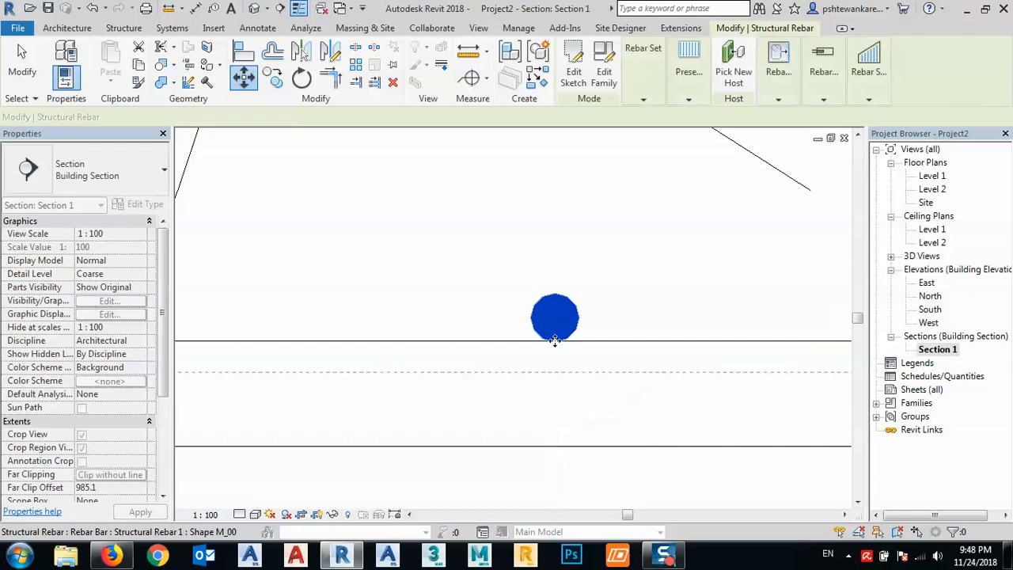
{"action": "scroll", "coordinate": [565, 293], "scroll_direction": "down", "scroll_amount": 6}
{"action": "left_click", "coordinate": [610, 349]}
- Shorten the lower bar set at its outer end so the last bar fits inside the landing bar's lower bend
{"action": "scroll", "coordinate": [669, 321], "scroll_direction": "up", "scroll_amount": 3}
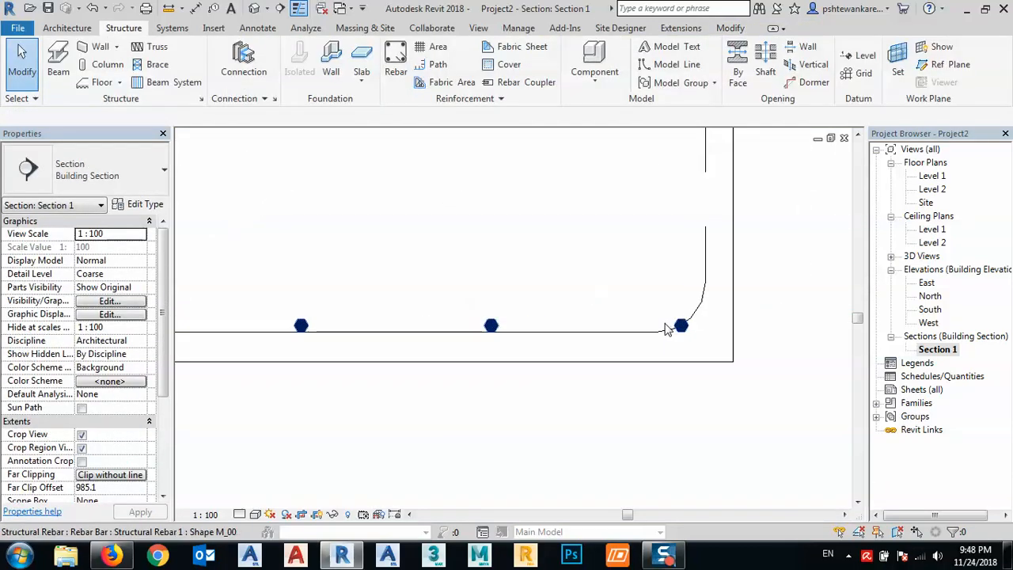
{"action": "left_click", "coordinate": [685, 328]}
{"action": "left_click_drag", "start_coordinate": [690, 332], "coordinate": [672, 332]}
{"action": "left_click", "coordinate": [656, 348]}
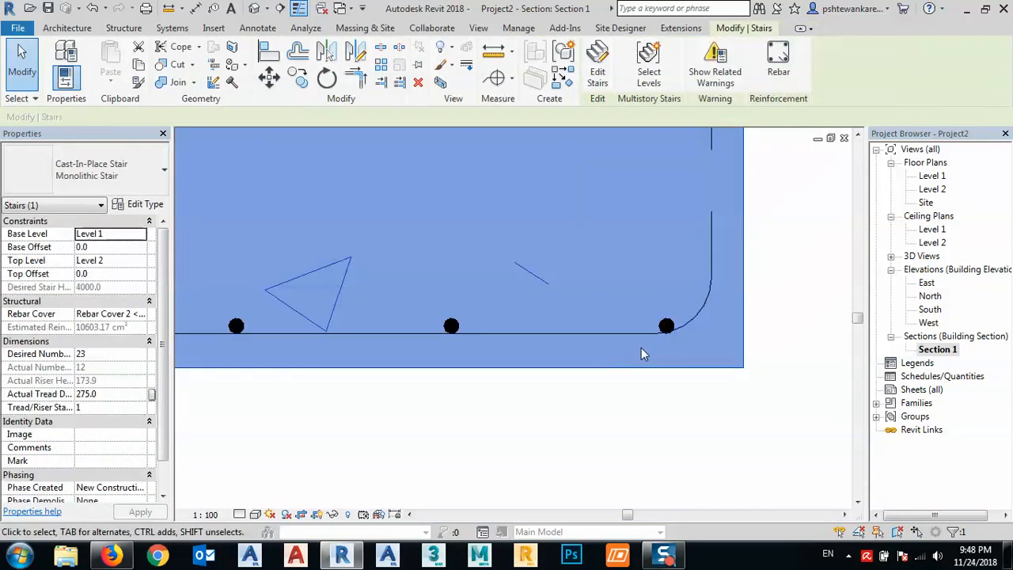
{"action": "left_click", "coordinate": [636, 413]}
- Place a single straight M_00 bar inside the upper outer corner of the stirrup at the stair base
{"action": "scroll", "coordinate": [633, 378], "scroll_direction": "down", "scroll_amount": 3}
{"action": "scroll", "coordinate": [633, 378], "scroll_direction": "down", "scroll_amount": 5}
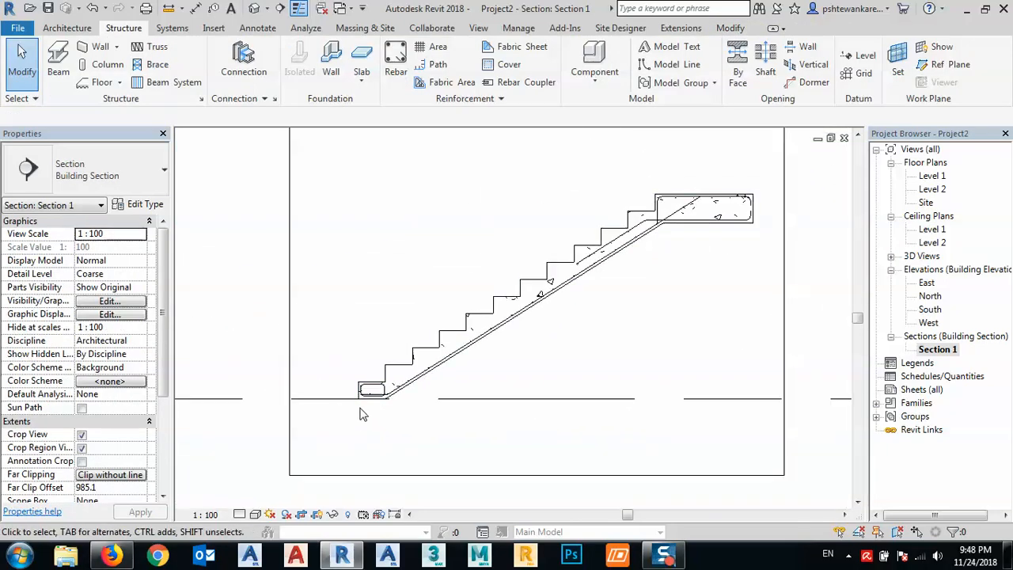
{"action": "scroll", "coordinate": [360, 413], "scroll_direction": "up", "scroll_amount": 7}
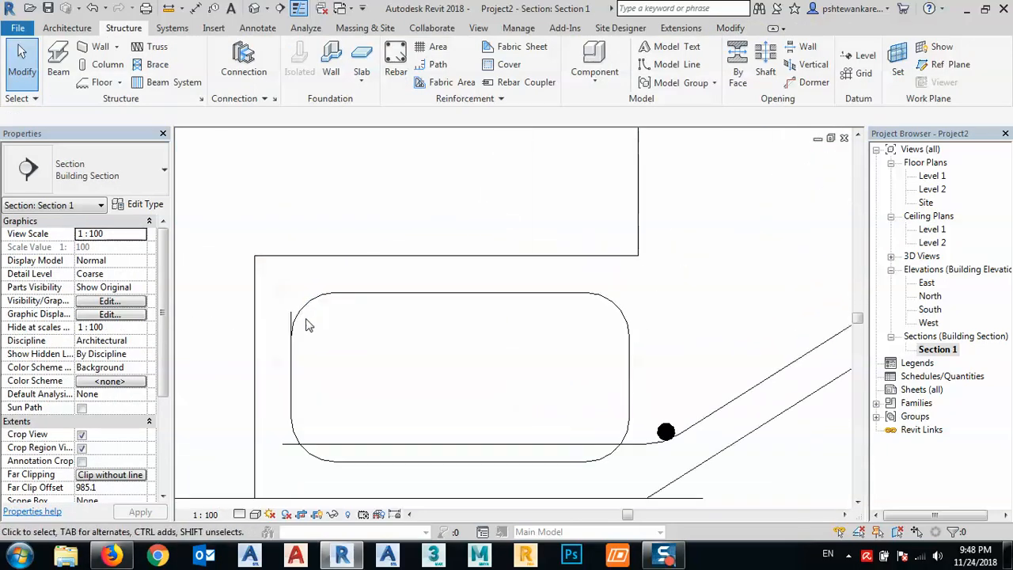
{"action": "middle_click_drag", "start_coordinate": [308, 324], "coordinate": [380, 224]}
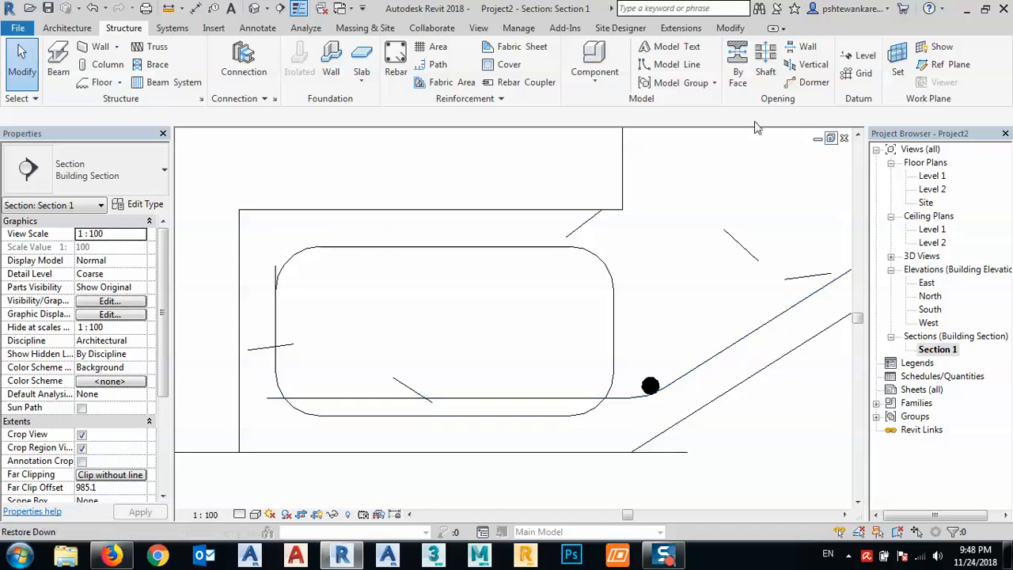
{"action": "left_click", "coordinate": [396, 65]}
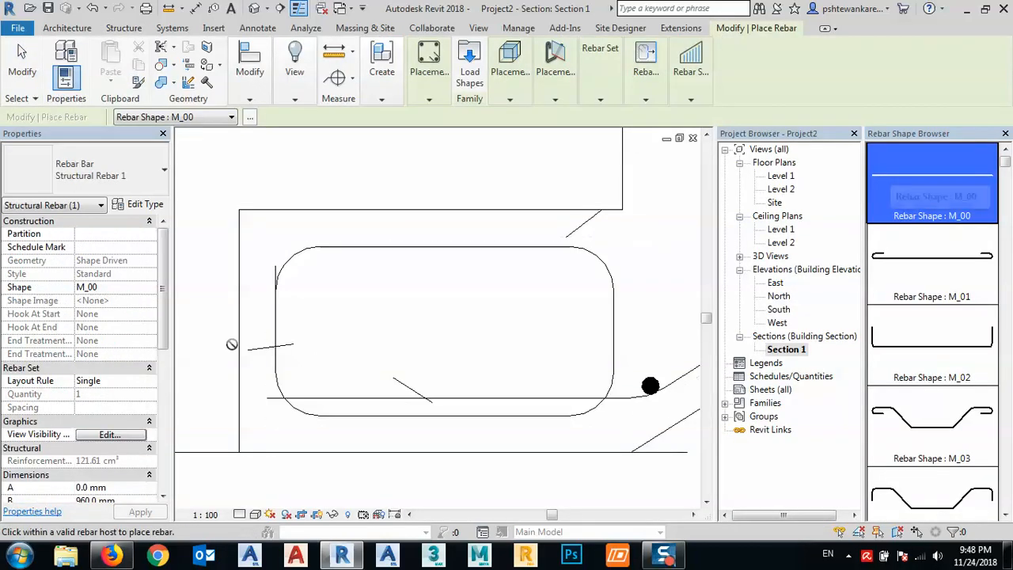
{"action": "key", "text": "Escape"}
{"action": "key", "text": "Escape"}
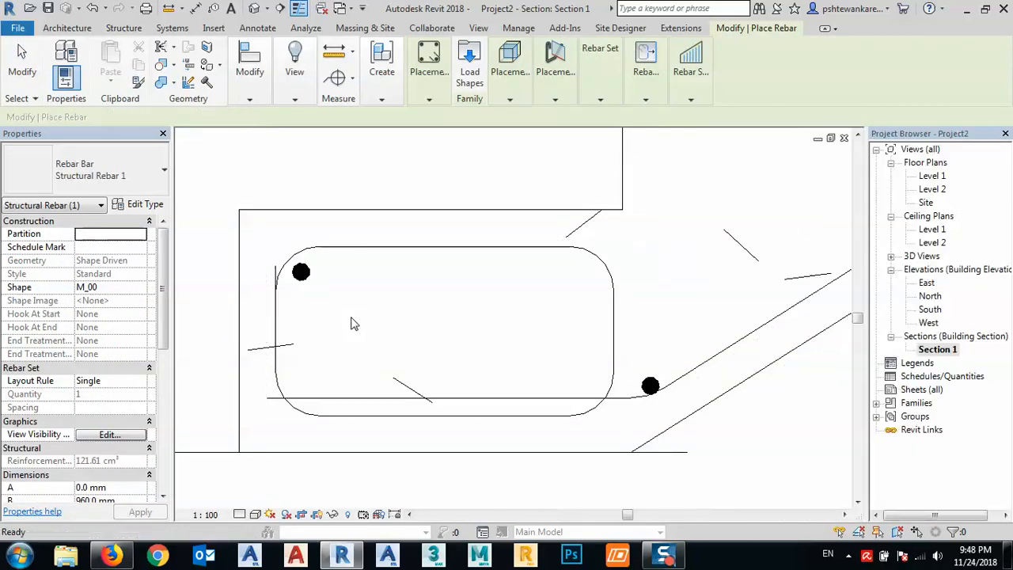
- Set the base stirrup's corner bar to a Fixed Number layout with a quantity of 3
{"action": "left_click", "coordinate": [300, 272]}
{"action": "left_click", "coordinate": [691, 49]}
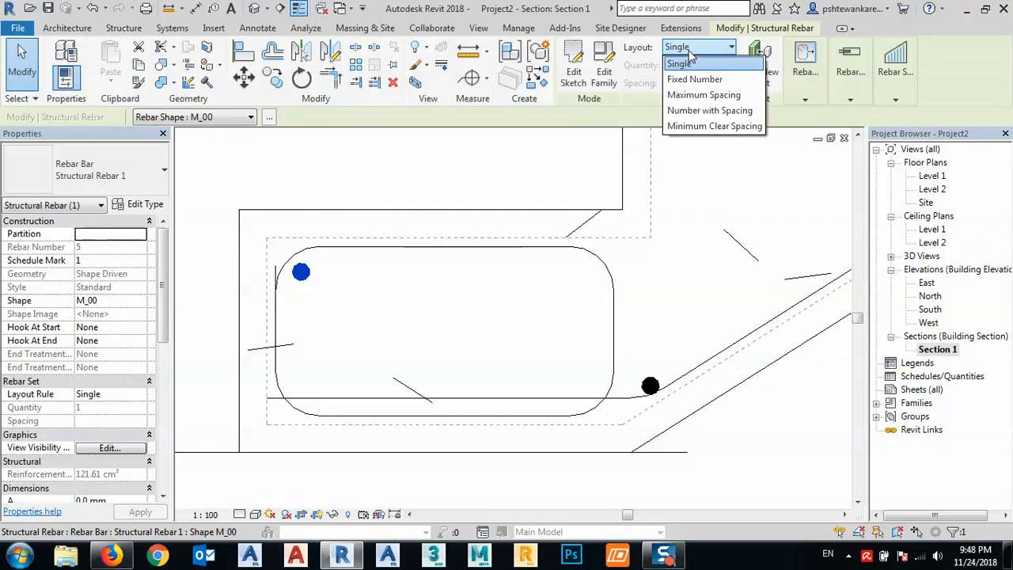
{"action": "left_click", "coordinate": [694, 79]}
{"action": "left_click", "coordinate": [689, 79]}
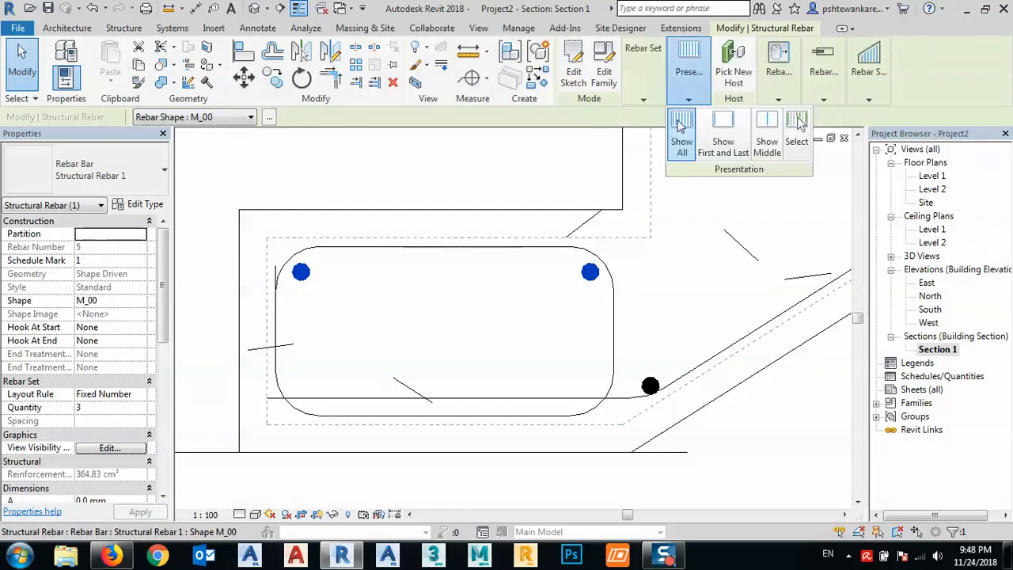
{"action": "left_click", "coordinate": [644, 100]}
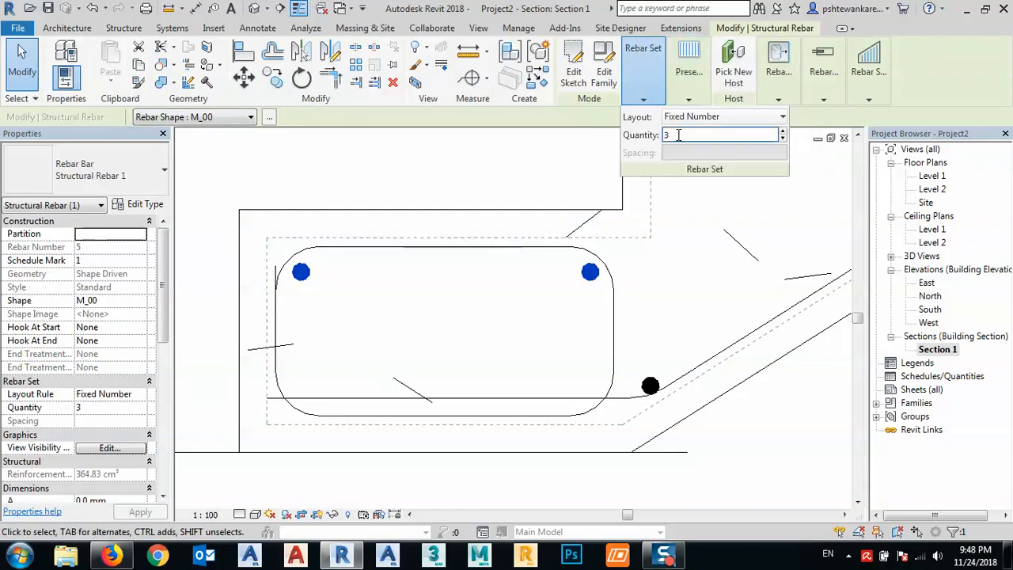
- Shorten the three-bar set from its far end so the last bar sits inside the stirrup's upper inner corner
{"action": "scroll", "coordinate": [443, 329], "scroll_direction": "down", "scroll_amount": 3}
{"action": "scroll", "coordinate": [578, 298], "scroll_direction": "up", "scroll_amount": 3}
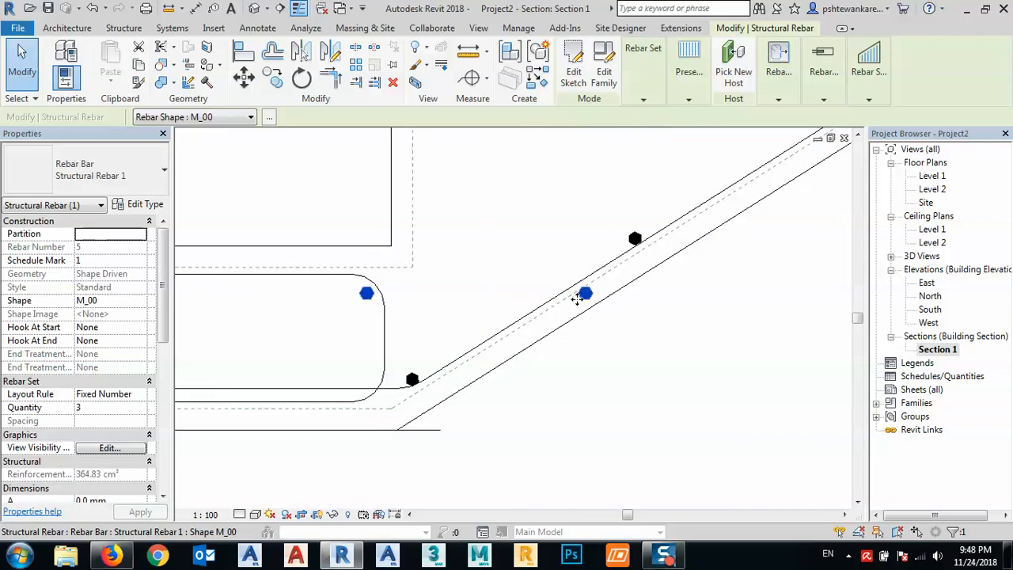
{"action": "left_click", "coordinate": [621, 346]}
{"action": "left_click", "coordinate": [588, 299]}
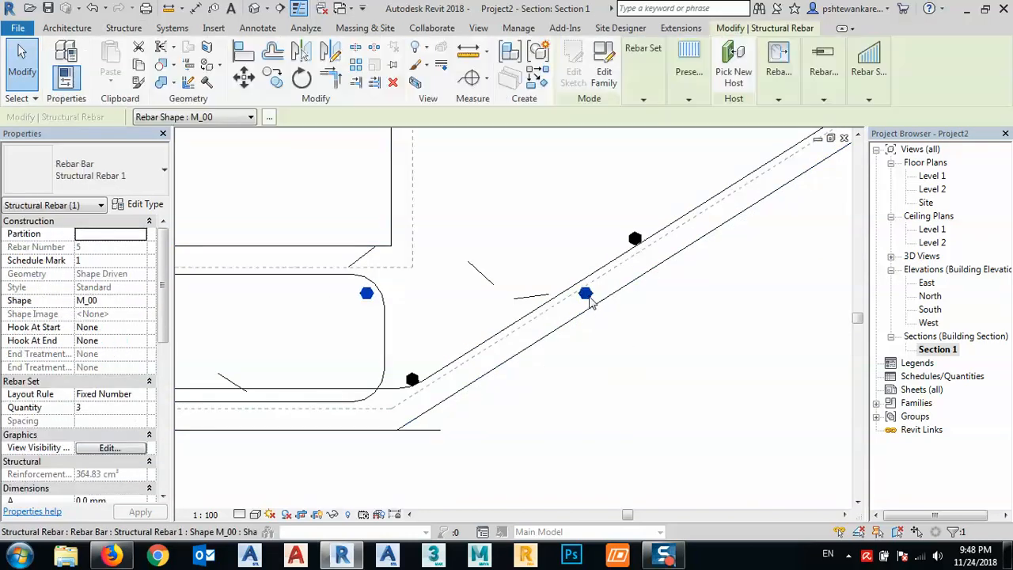
{"action": "left_click_drag", "start_coordinate": [586, 299], "coordinate": [537, 299]}
{"action": "left_click_drag", "start_coordinate": [393, 301], "coordinate": [368, 300]}
{"action": "left_click", "coordinate": [341, 328]}
- Copy the three-bar set from the top of the base stirrup down to its lower corners, onto the horizontal main bar
{"action": "middle_click_drag", "start_coordinate": [343, 357], "coordinate": [614, 339]}
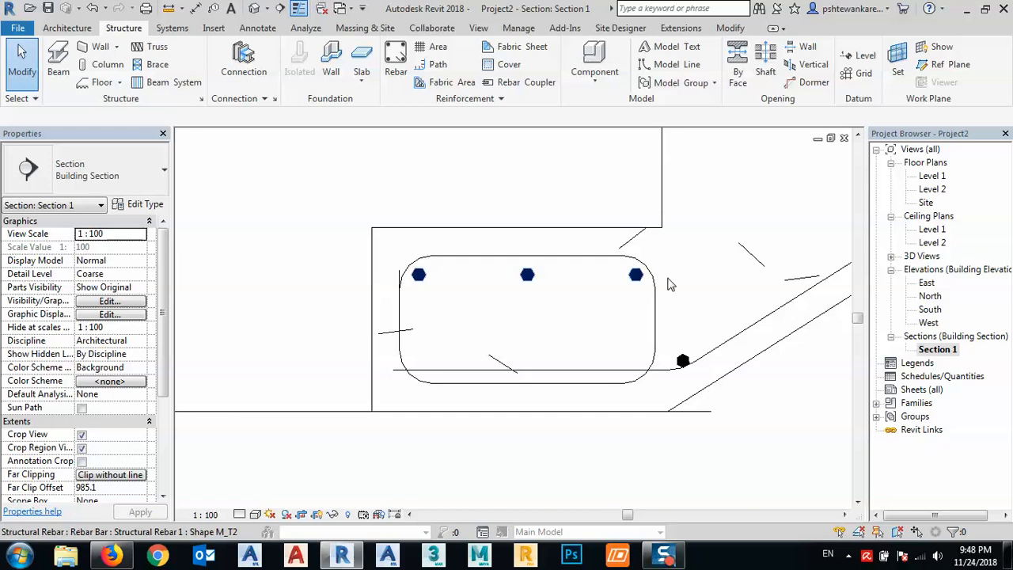
{"action": "left_click", "coordinate": [534, 286]}
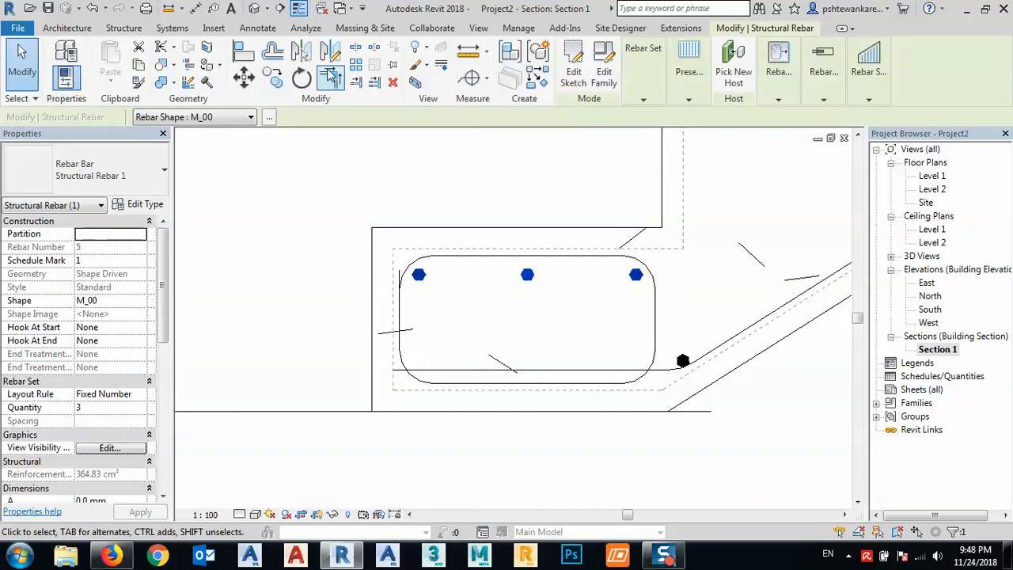
{"action": "left_click", "coordinate": [273, 81]}
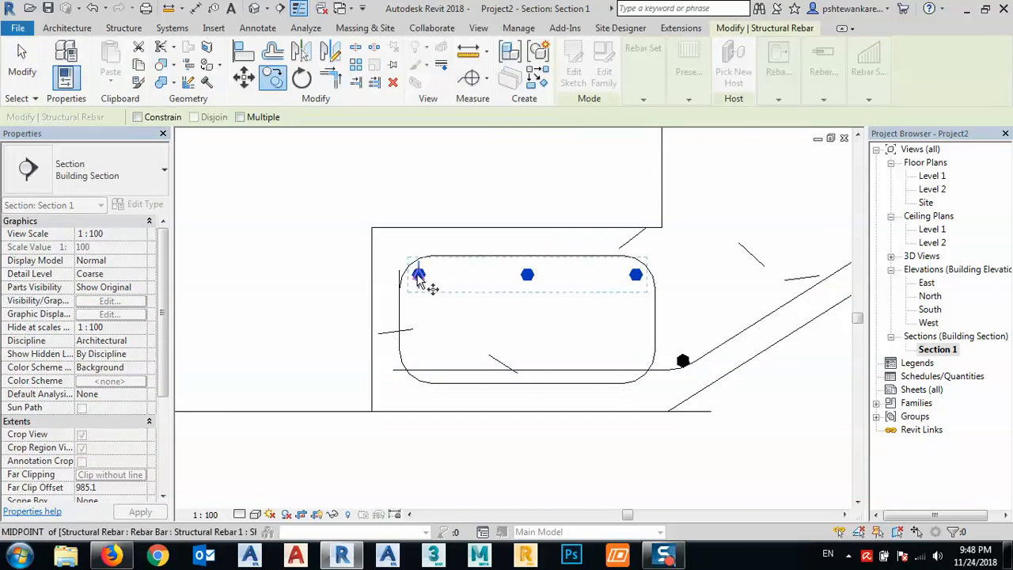
{"action": "left_click", "coordinate": [419, 274]}
{"action": "scroll", "coordinate": [414, 369], "scroll_direction": "up", "scroll_amount": 2}
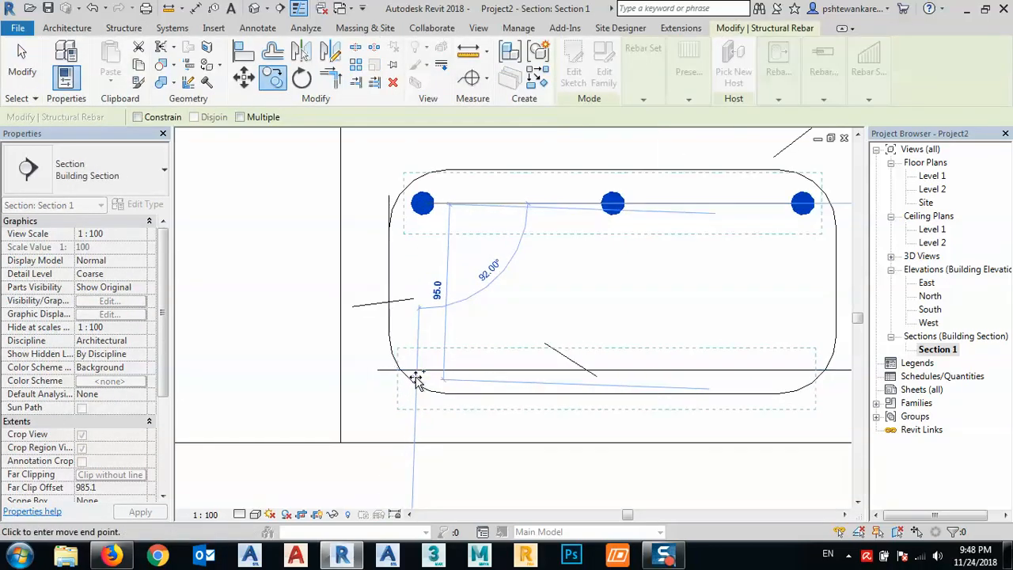
{"action": "left_click", "coordinate": [427, 386]}
{"action": "scroll", "coordinate": [553, 404], "scroll_direction": "up", "scroll_amount": 2}
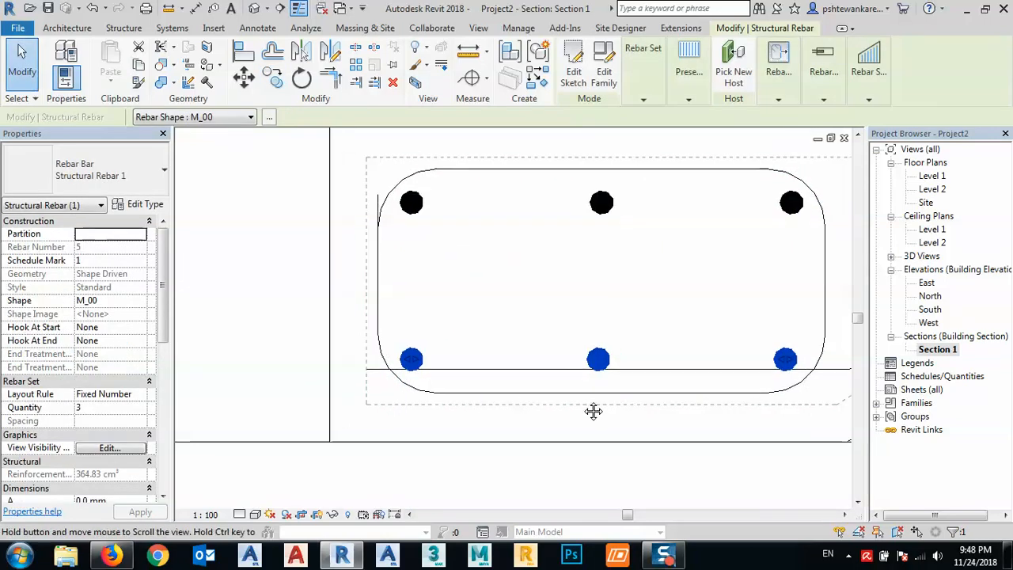
- Examine how the copied lower bars sit against the main bar and the bottom leg of the base stirrup
{"action": "middle_click_drag", "start_coordinate": [551, 394], "coordinate": [339, 339]}
{"action": "scroll", "coordinate": [335, 268], "scroll_direction": "down", "scroll_amount": 1}
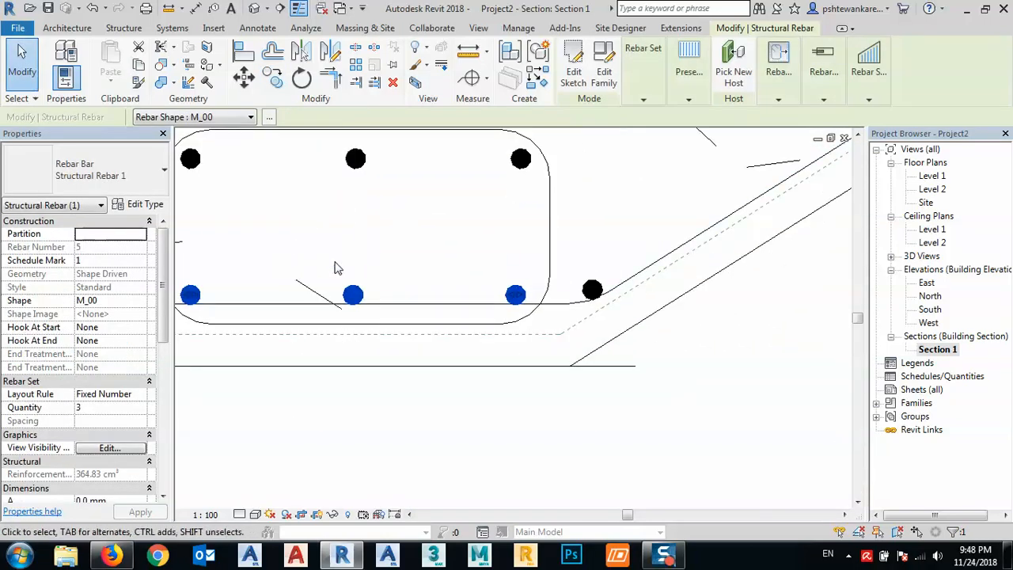
{"action": "scroll", "coordinate": [311, 277], "scroll_direction": "up", "scroll_amount": 2}
{"action": "left_click", "coordinate": [384, 380]}
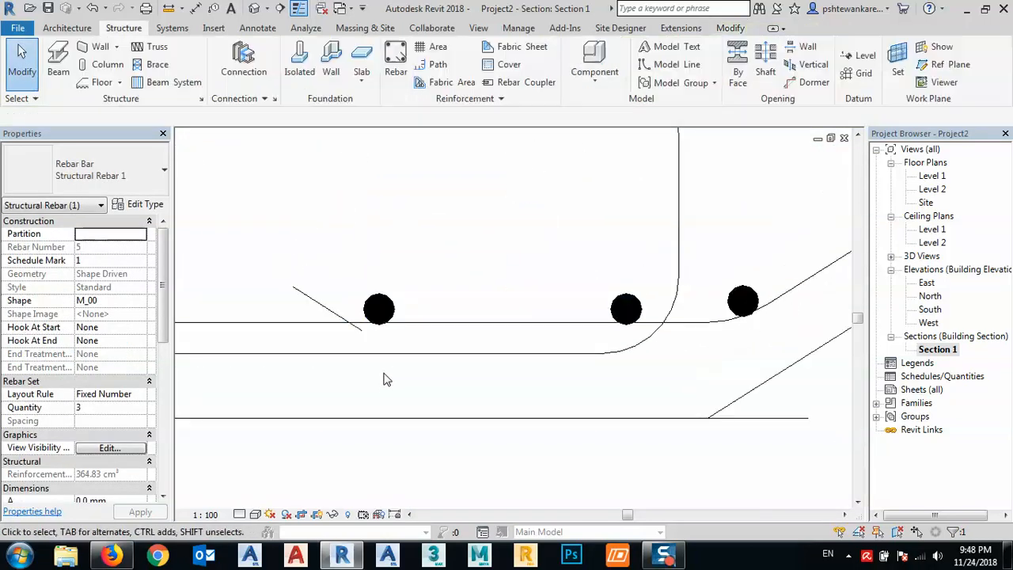
{"action": "left_click", "coordinate": [380, 345]}
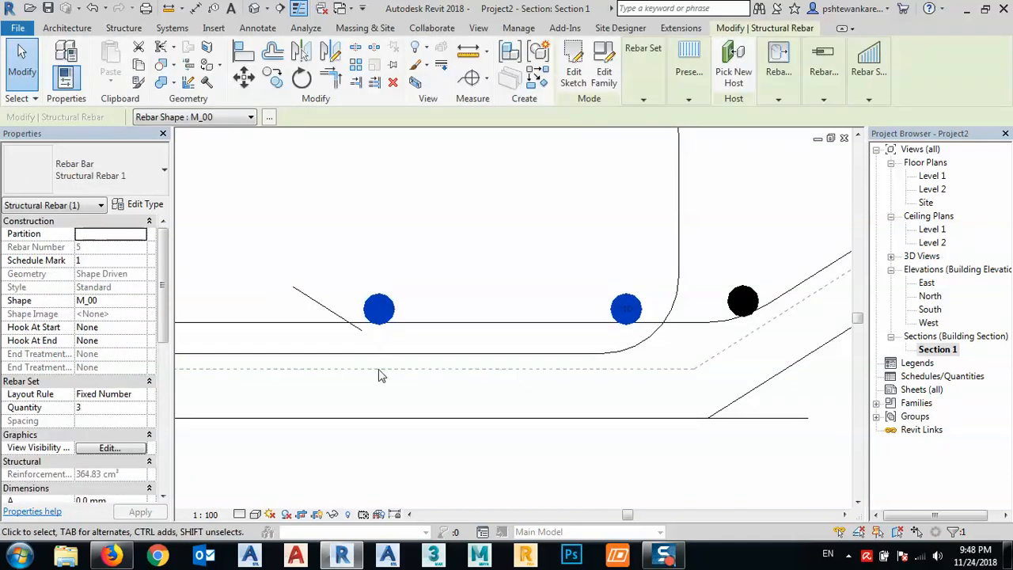
{"action": "scroll", "coordinate": [379, 371], "scroll_direction": "down", "scroll_amount": 2}
{"action": "left_click", "coordinate": [413, 291]}
{"action": "middle_click_drag", "start_coordinate": [413, 244], "coordinate": [426, 315]}
- Try to move the base stirrup's upper three-bar set up against the stirrup's top leg
{"action": "left_click", "coordinate": [398, 263]}
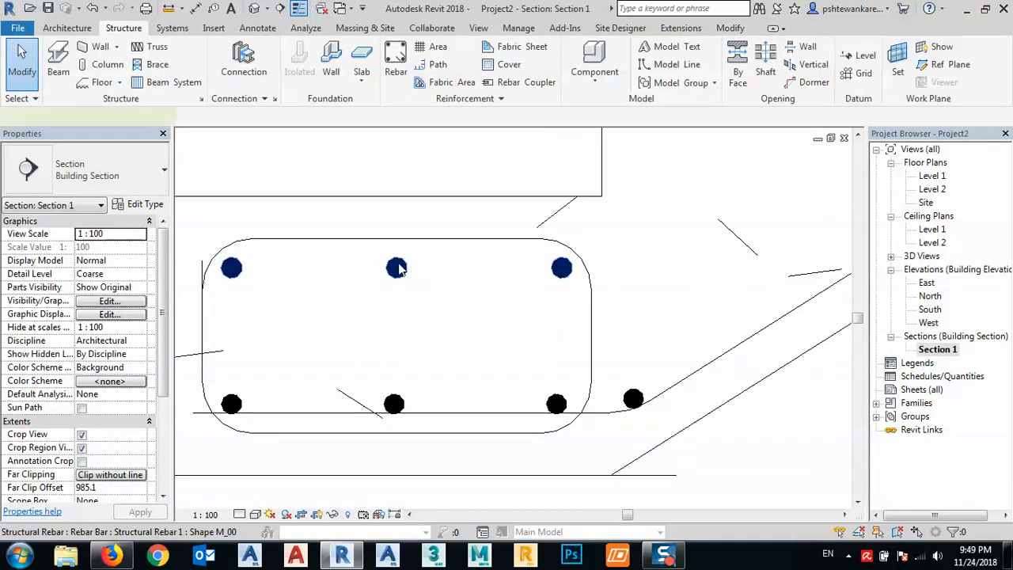
{"action": "scroll", "coordinate": [399, 269], "scroll_direction": "up", "scroll_amount": 2}
{"action": "left_click", "coordinate": [245, 79]}
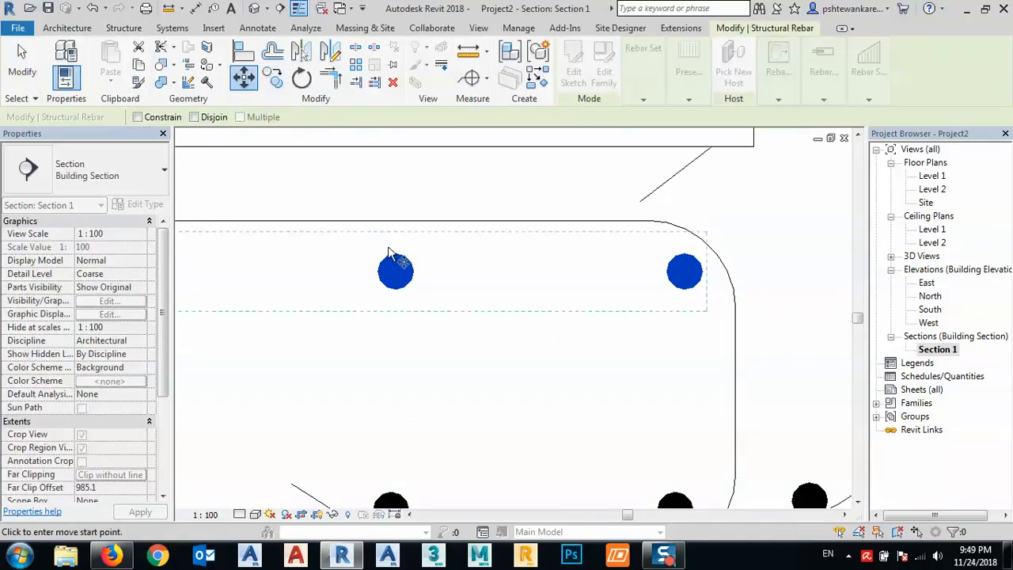
{"action": "left_click", "coordinate": [396, 256]}
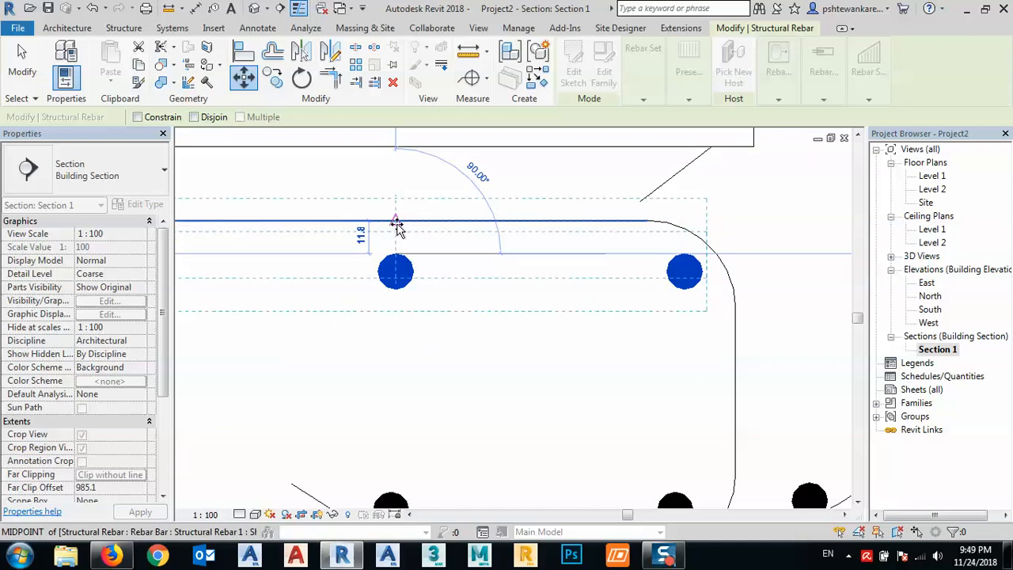
{"action": "left_click", "coordinate": [396, 224]}
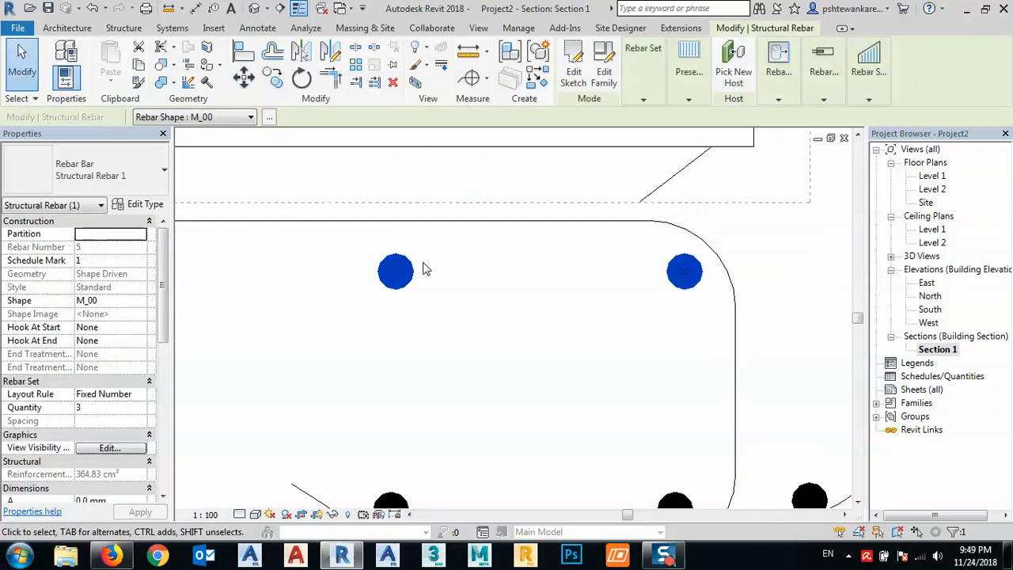
- Retry moving the upper three-bar set from the middle bar's top edge to the midpoint of the stirrup's top leg
{"action": "left_click", "coordinate": [432, 298]}
{"action": "left_click", "coordinate": [396, 269]}
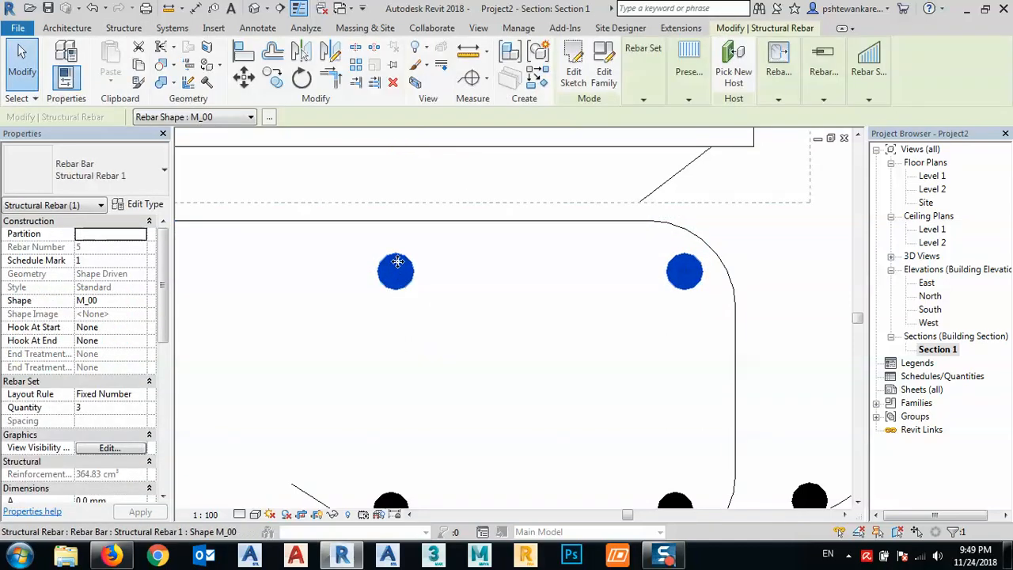
{"action": "left_click", "coordinate": [275, 78]}
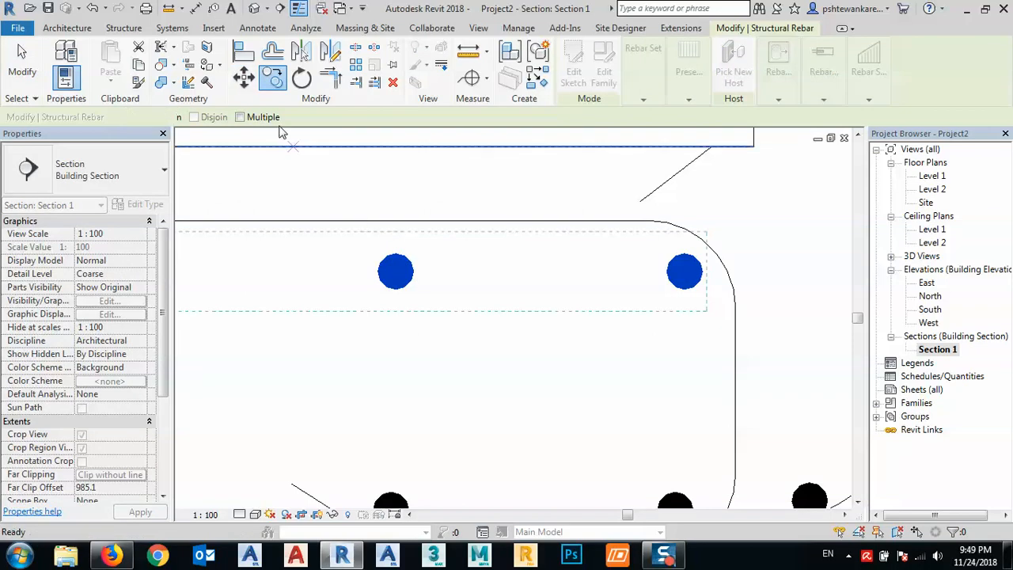
{"action": "key", "text": "Escape"}
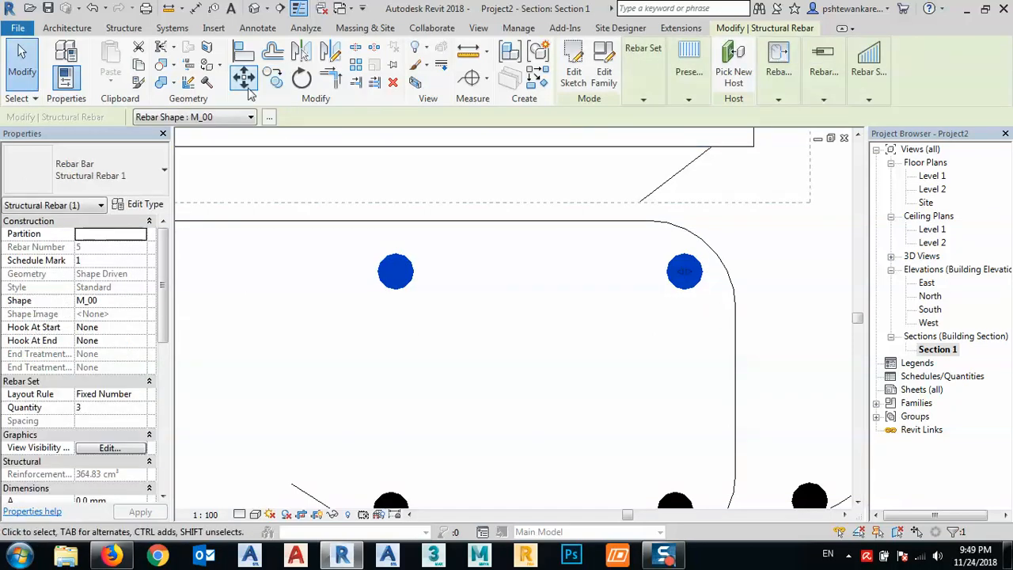
{"action": "left_click", "coordinate": [246, 80]}
{"action": "left_click", "coordinate": [395, 255]}
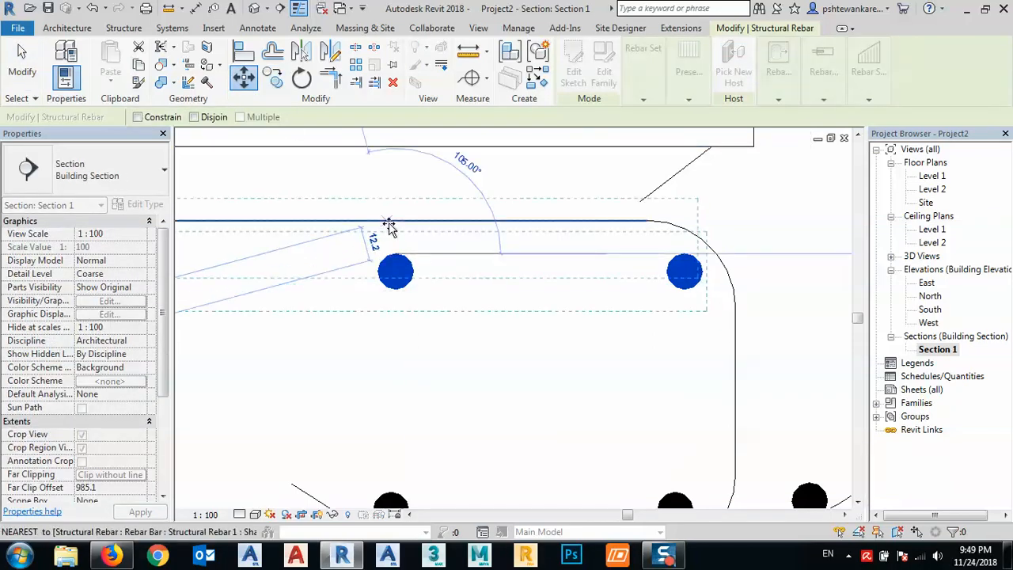
{"action": "left_click", "coordinate": [395, 223]}
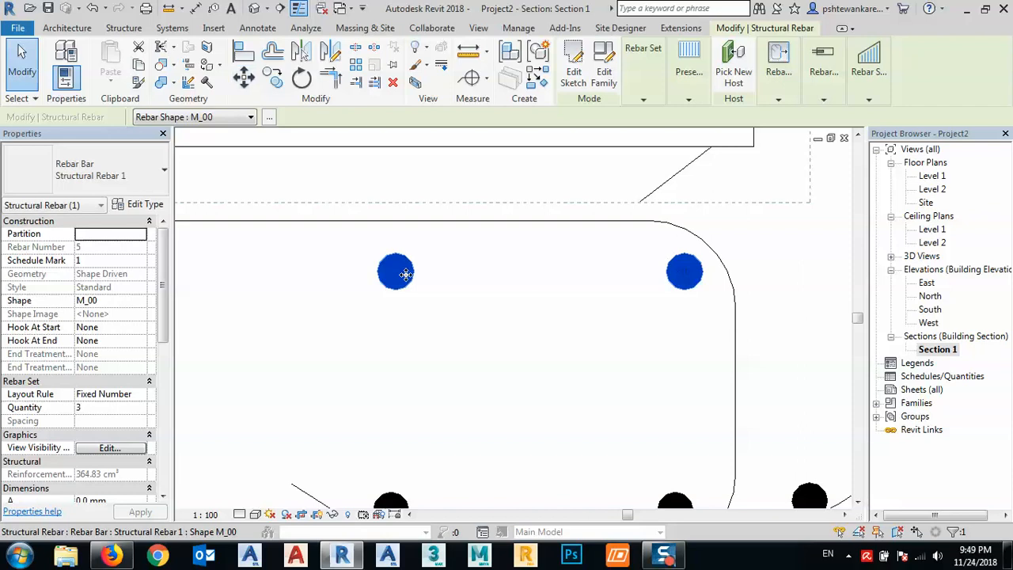
{"action": "scroll", "coordinate": [423, 320], "scroll_direction": "down", "scroll_amount": 4}
{"action": "key", "text": "Escape"}
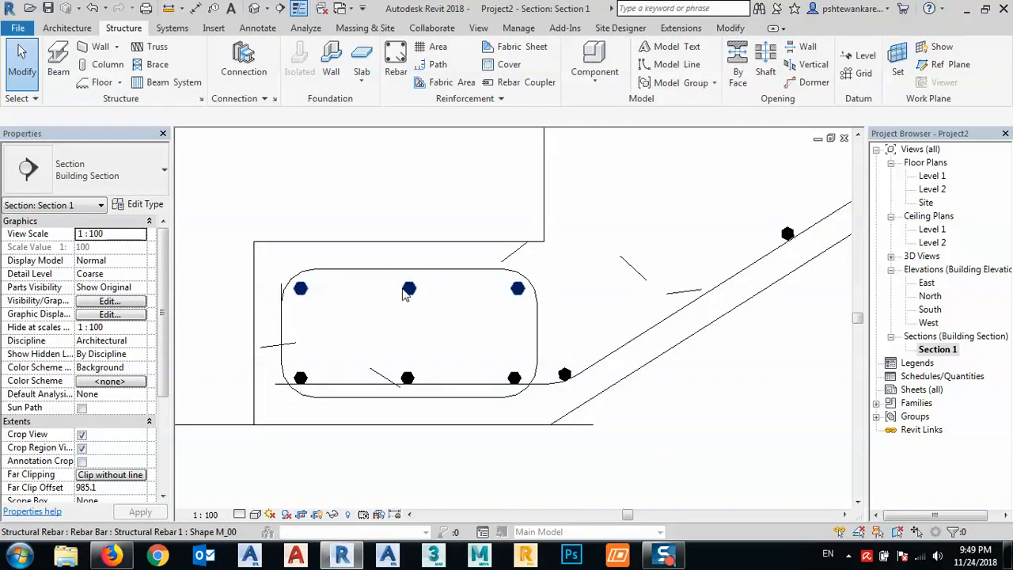
- Examine the reinforcement in the section from the base stirrup up the flight to the landing
{"action": "left_click", "coordinate": [406, 290]}
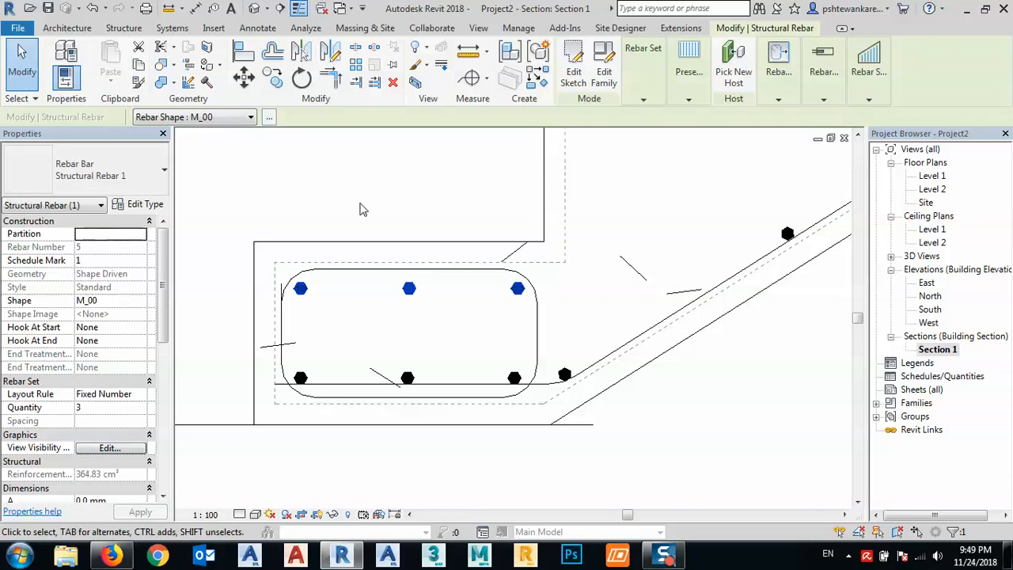
{"action": "key", "text": "Escape"}
{"action": "scroll", "coordinate": [407, 286], "scroll_direction": "down", "scroll_amount": 5}
{"action": "middle_click_drag", "start_coordinate": [501, 301], "coordinate": [418, 362]}
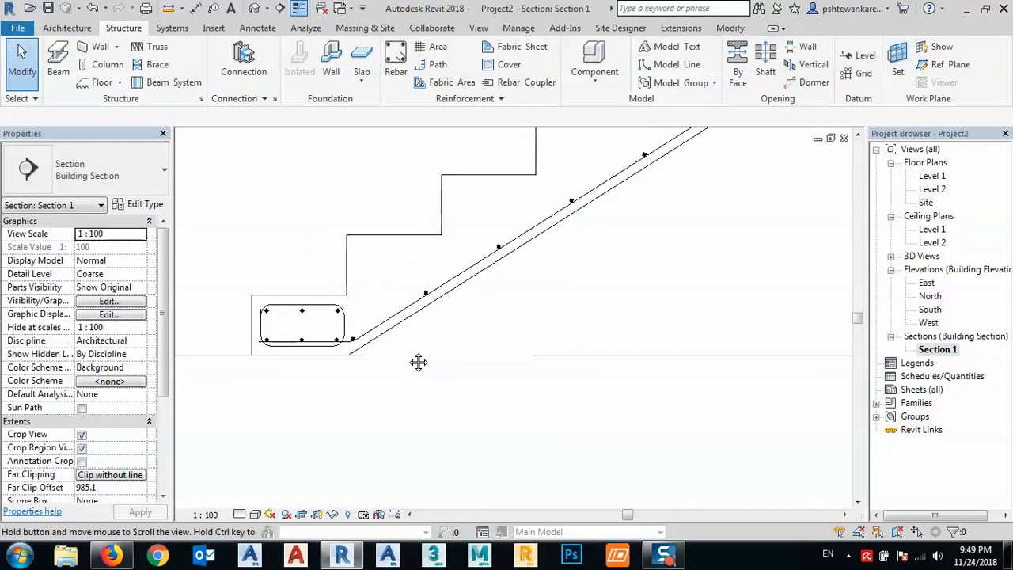
{"action": "scroll", "coordinate": [436, 345], "scroll_direction": "down", "scroll_amount": 4}
{"action": "middle_click_drag", "start_coordinate": [595, 348], "coordinate": [561, 350]}
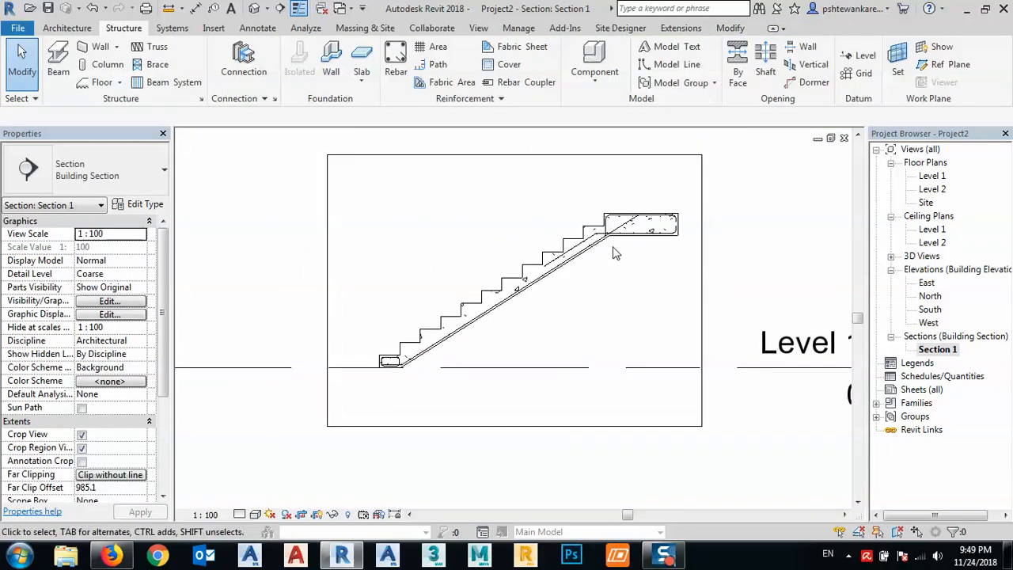
{"action": "scroll", "coordinate": [616, 253], "scroll_direction": "up", "scroll_amount": 5}
{"action": "scroll", "coordinate": [467, 250], "scroll_direction": "up", "scroll_amount": 4}
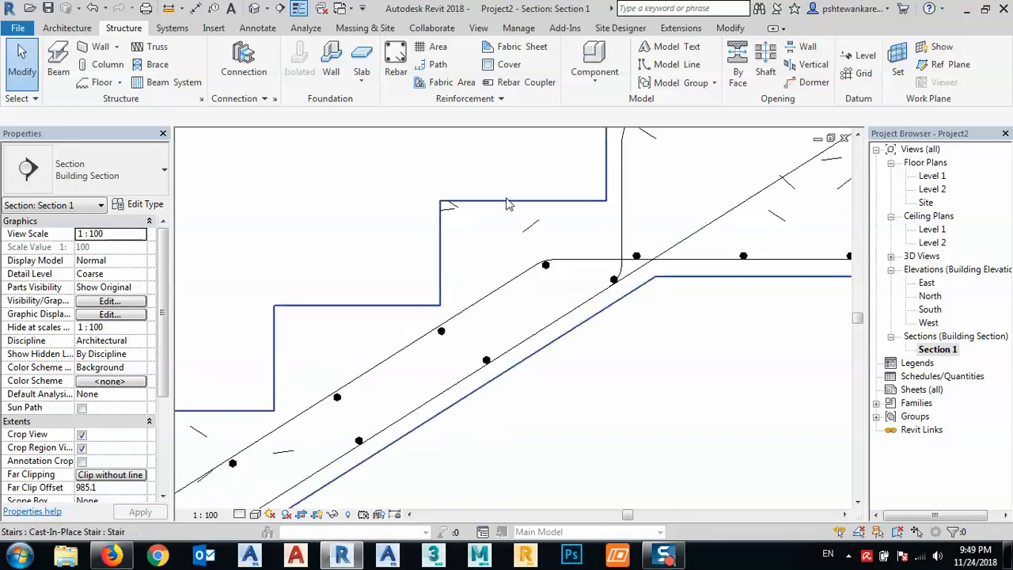
{"action": "middle_click_drag", "start_coordinate": [412, 330], "coordinate": [486, 296]}
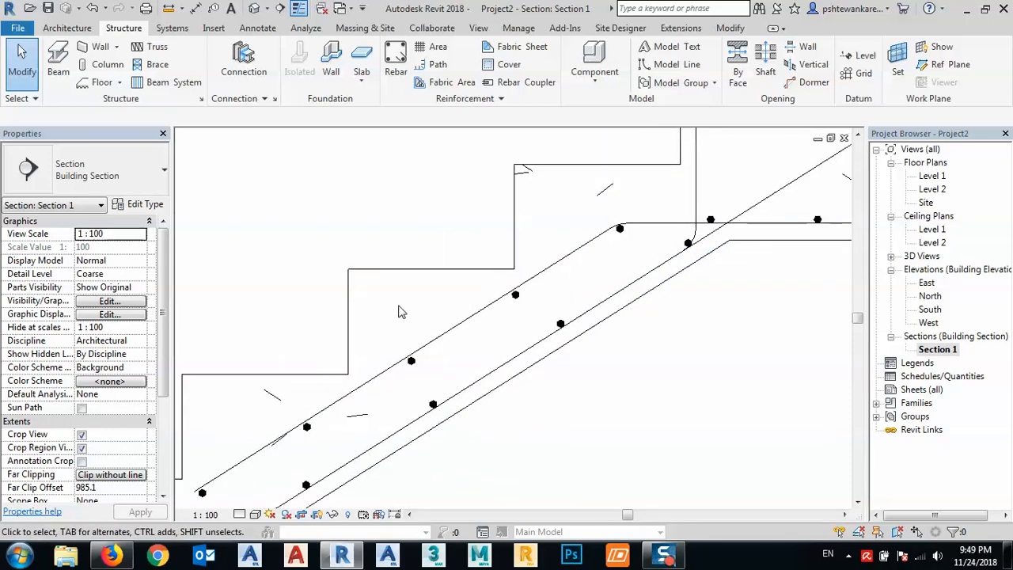
{"action": "scroll", "coordinate": [402, 305], "scroll_direction": "down", "scroll_amount": 5}
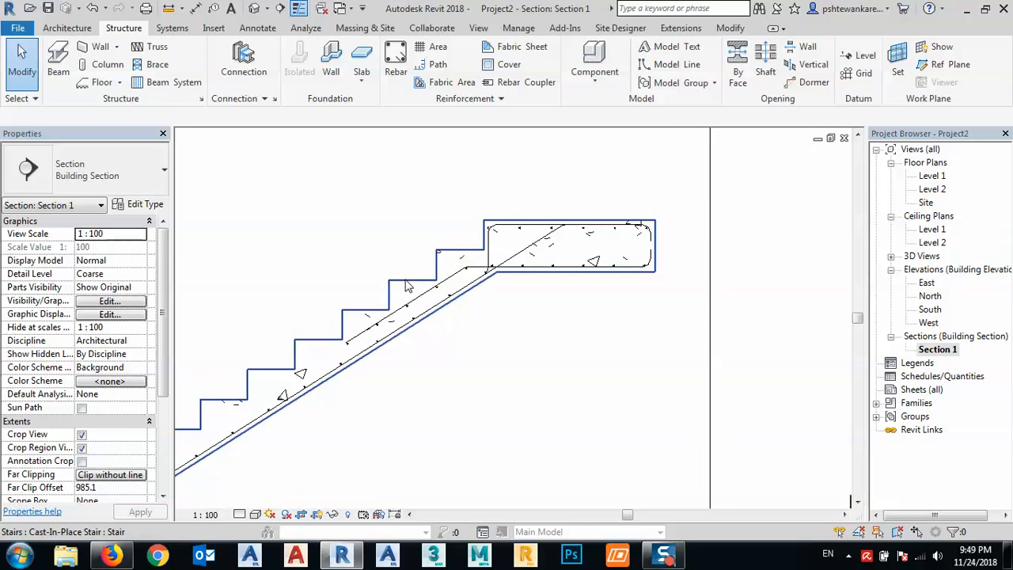
- Open the default 3D view at the stair base and turn off thin lines to display real line weights
{"action": "left_click", "coordinate": [253, 9]}
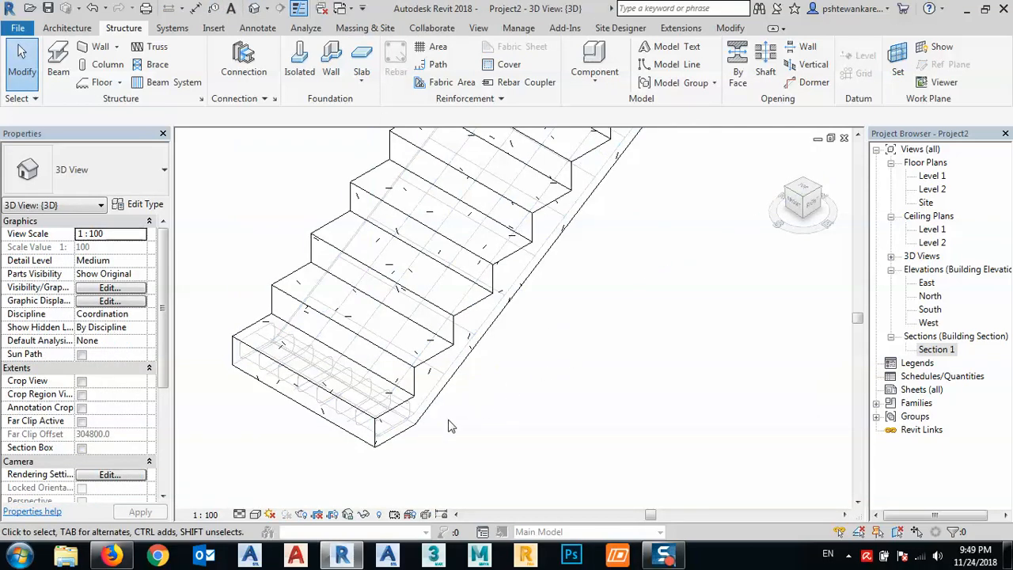
{"action": "scroll", "coordinate": [448, 426], "scroll_direction": "up", "scroll_amount": 2}
{"action": "scroll", "coordinate": [407, 454], "scroll_direction": "up", "scroll_amount": 3}
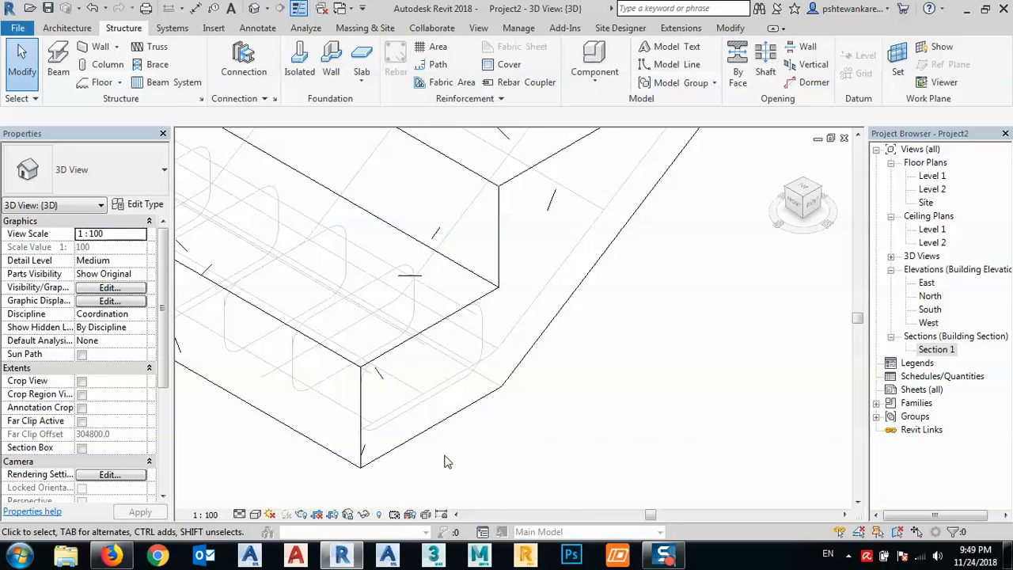
{"action": "scroll", "coordinate": [488, 451], "scroll_direction": "down", "scroll_amount": 2}
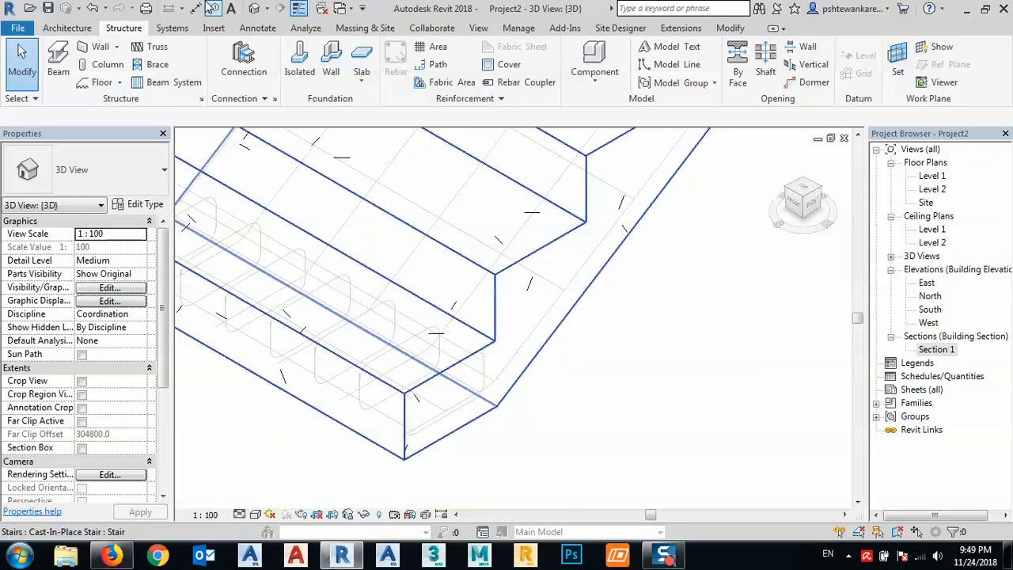
{"action": "left_click", "coordinate": [298, 10]}
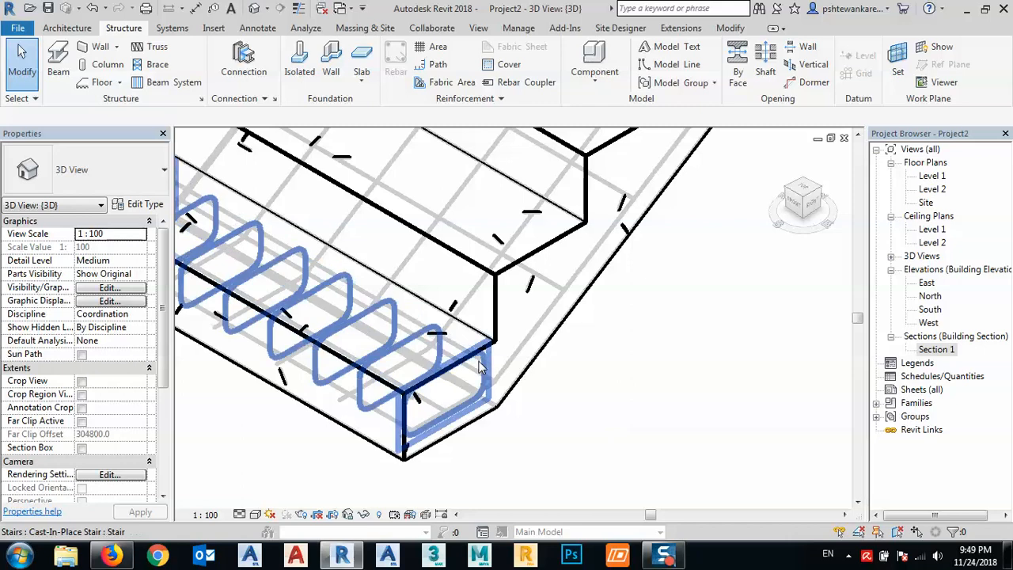
- Change the bent main bar set running through the base and flight to the 13M rebar type
{"action": "left_click", "coordinate": [510, 367]}
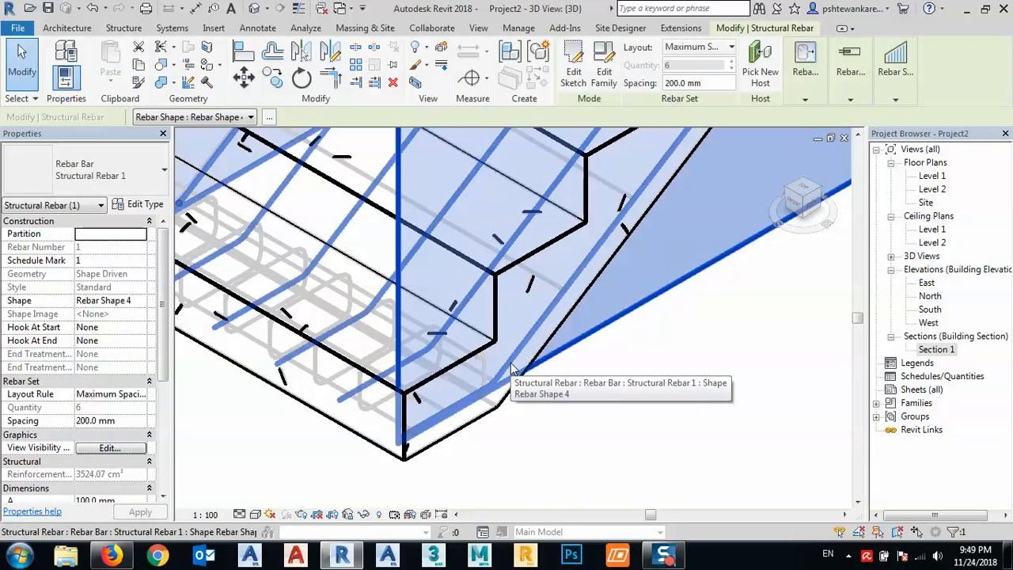
{"action": "scroll", "coordinate": [513, 364], "scroll_direction": "down", "scroll_amount": 1}
{"action": "left_click", "coordinate": [562, 423]}
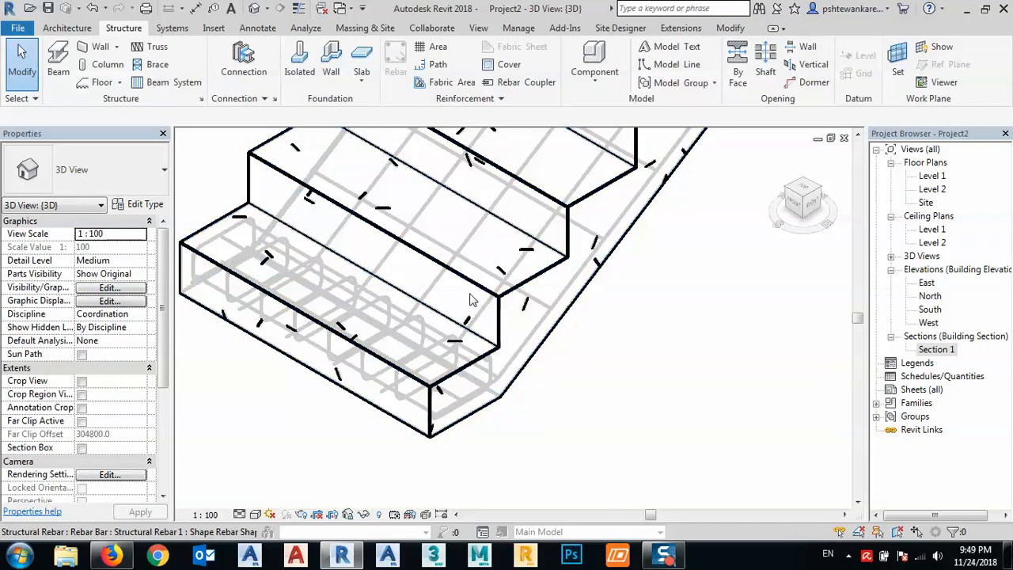
{"action": "left_click", "coordinate": [482, 314]}
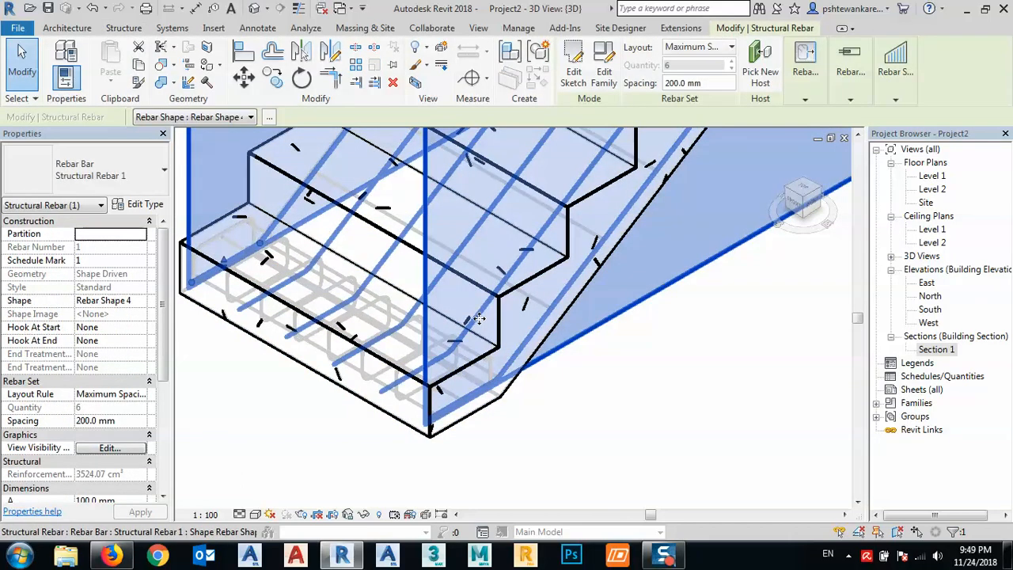
{"action": "left_click", "coordinate": [432, 331]}
{"action": "left_click", "coordinate": [108, 179]}
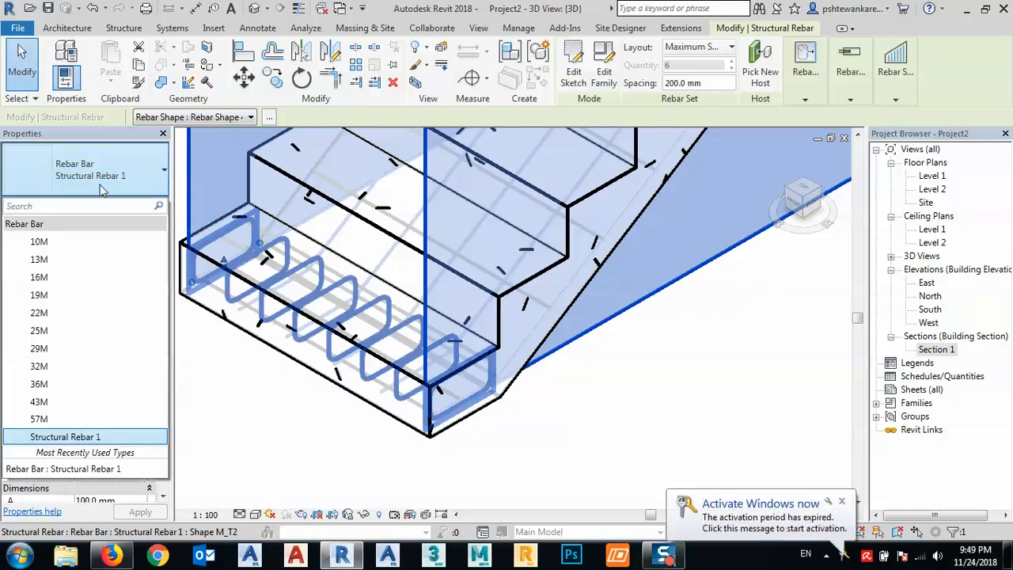
{"action": "left_click", "coordinate": [44, 278]}
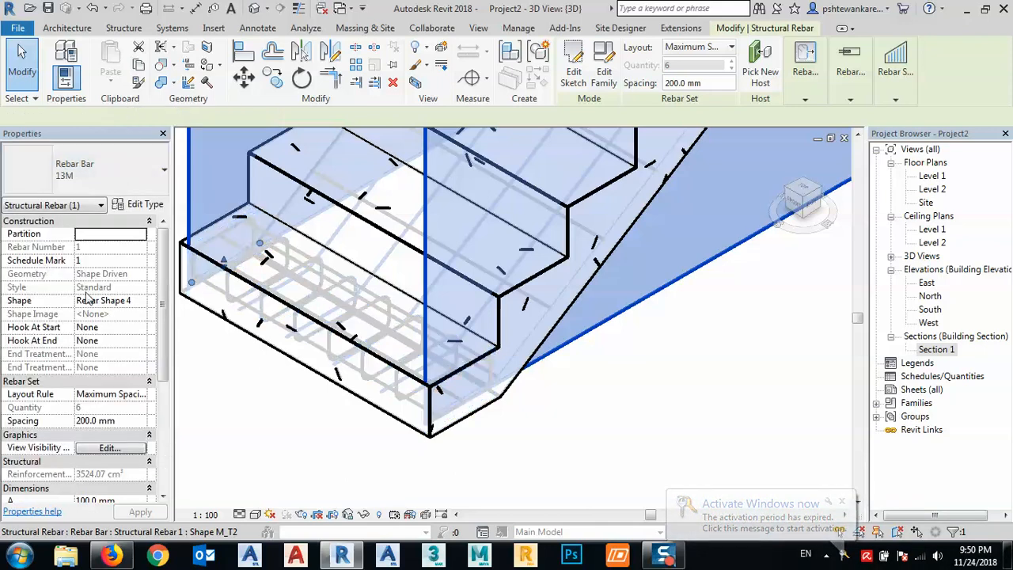
{"action": "left_click", "coordinate": [543, 421]}
- Return to the Section 1 view, close up on the transverse bars along the flight
{"action": "scroll", "coordinate": [513, 357], "scroll_direction": "up", "scroll_amount": 3}
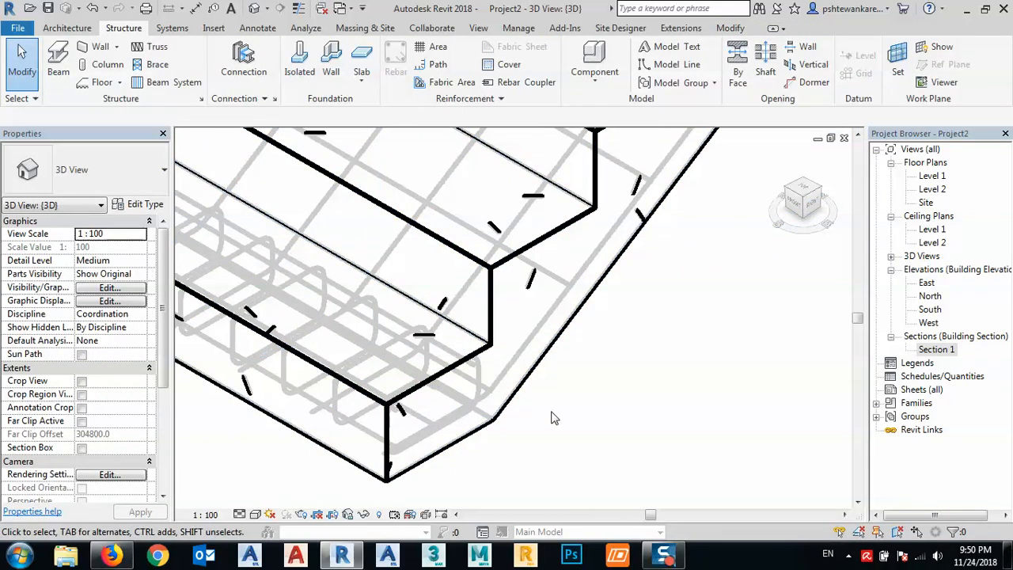
{"action": "scroll", "coordinate": [458, 384], "scroll_direction": "down", "scroll_amount": 4}
{"action": "scroll", "coordinate": [458, 384], "scroll_direction": "down", "scroll_amount": 3}
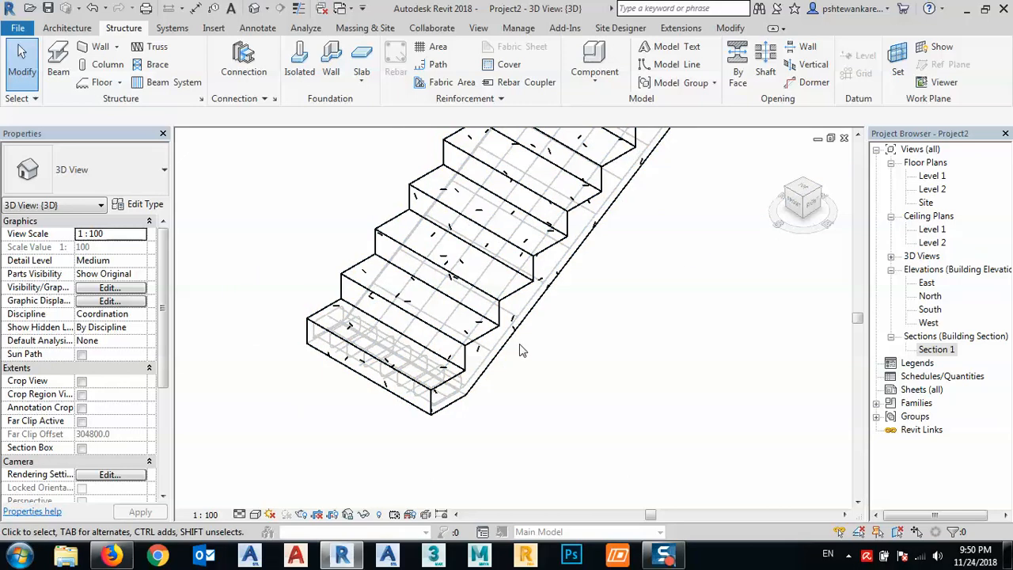
{"action": "scroll", "coordinate": [514, 340], "scroll_direction": "up", "scroll_amount": 4}
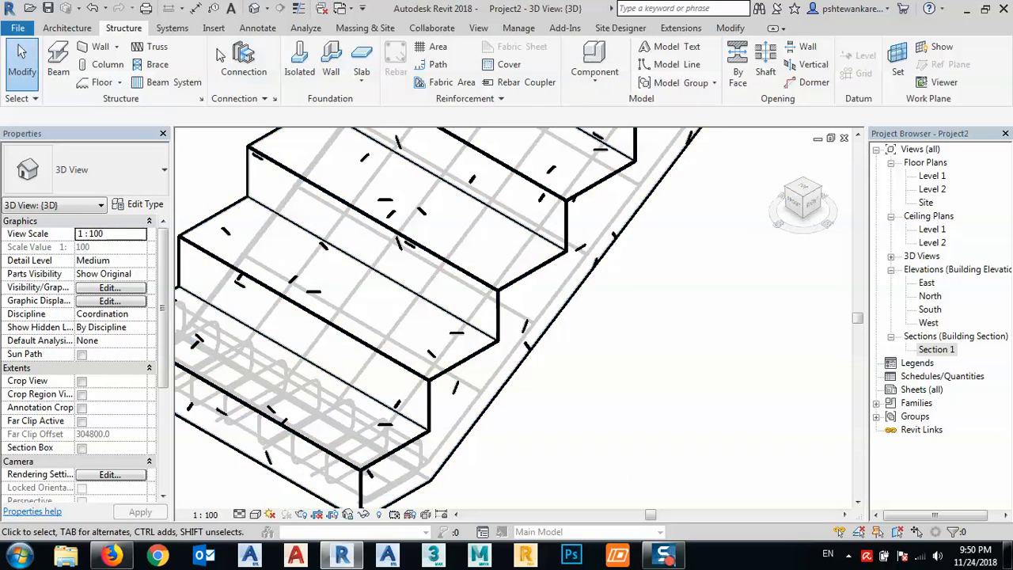
{"action": "double_click", "coordinate": [936, 350]}
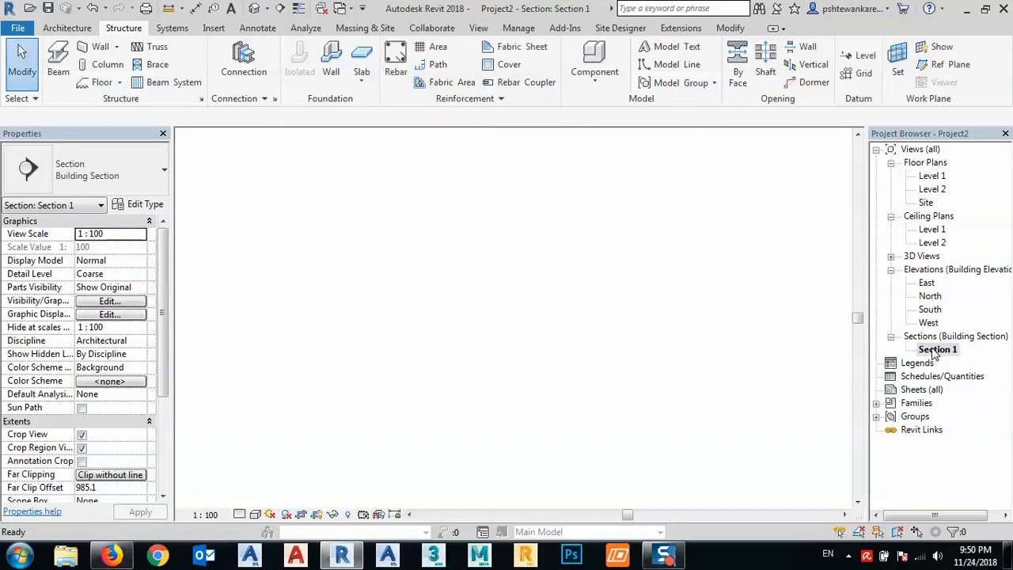
{"action": "scroll", "coordinate": [400, 326], "scroll_direction": "up", "scroll_amount": 5}
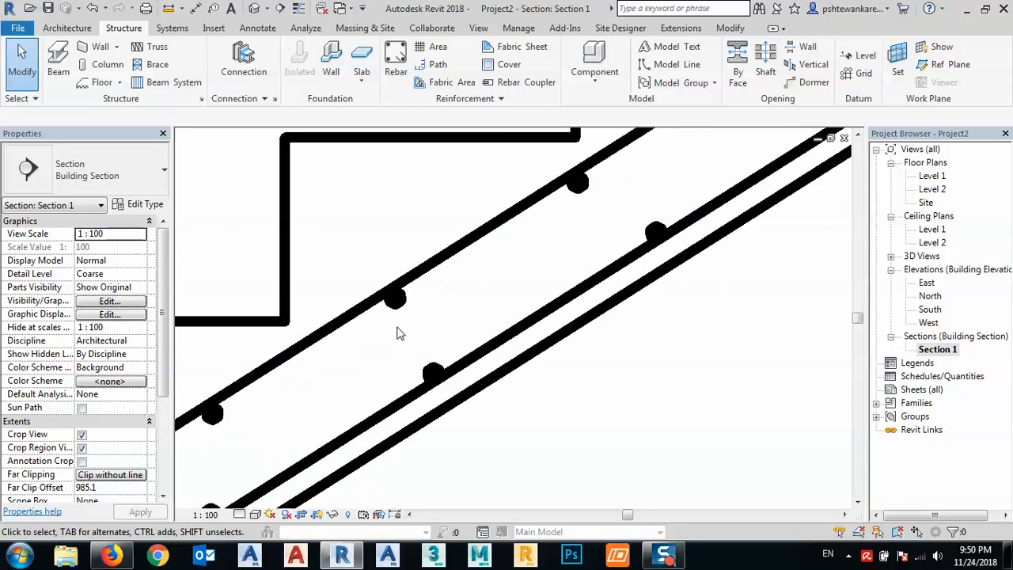
- Change the transverse bar set beneath the flight's upper main bar to the 13M rebar type
{"action": "left_click", "coordinate": [399, 311]}
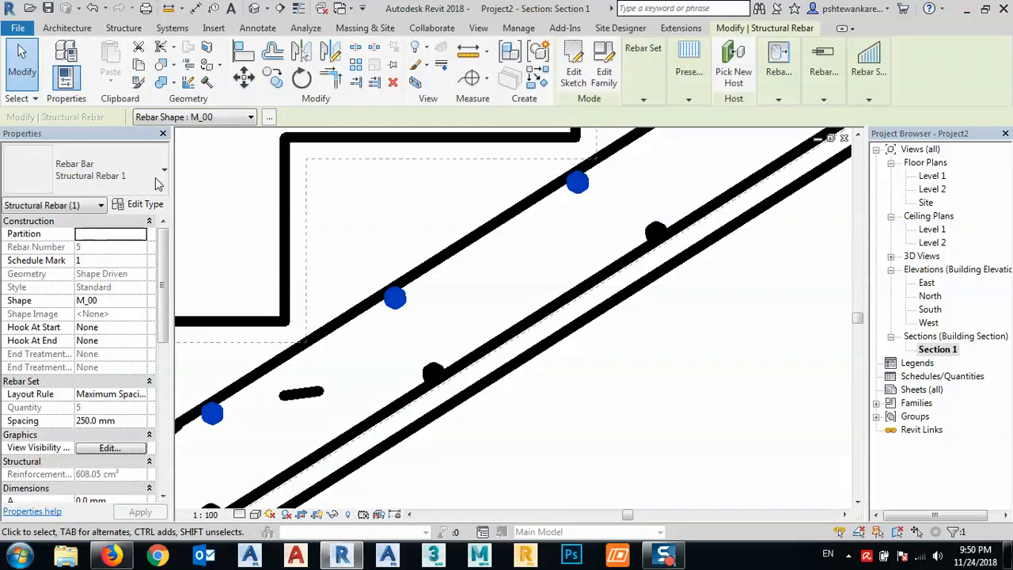
{"action": "left_click", "coordinate": [156, 184]}
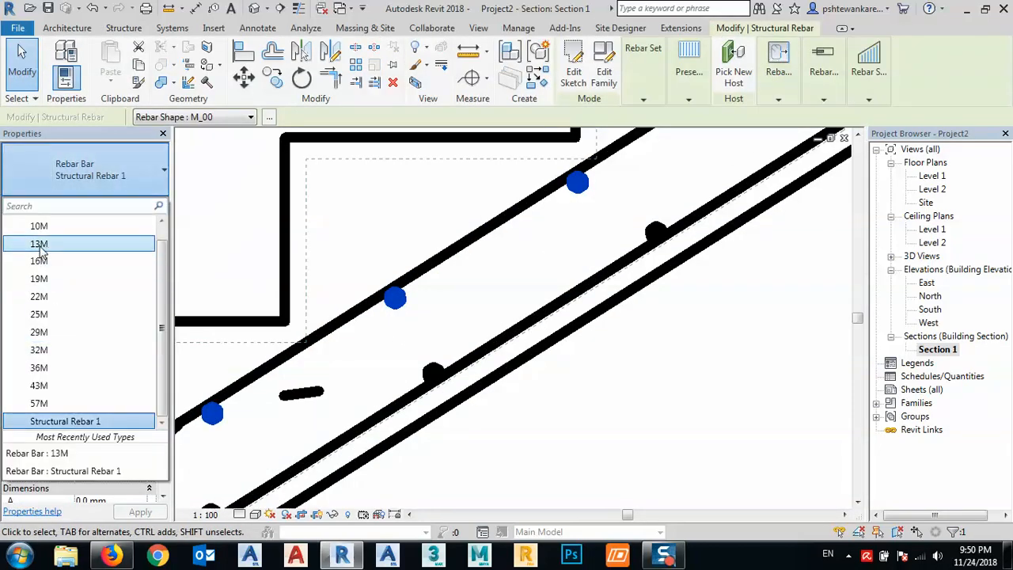
{"action": "left_click", "coordinate": [39, 244]}
{"action": "key", "text": "Escape"}
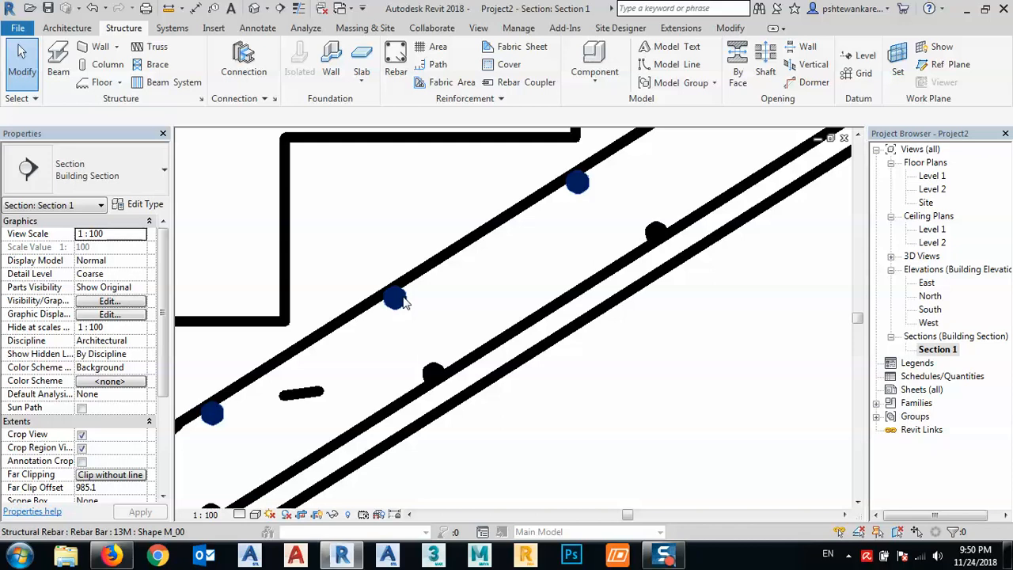
- Set the transverse bars beneath the flight's upper main bar to the 25M rebar type
{"action": "left_click", "coordinate": [395, 298]}
{"action": "left_click", "coordinate": [95, 170]}
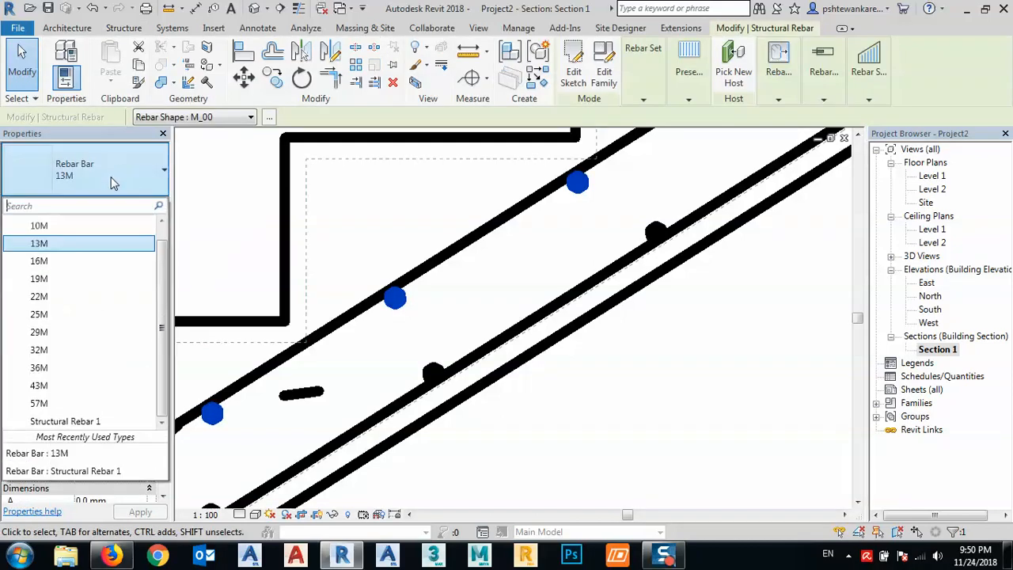
{"action": "left_click", "coordinate": [62, 315]}
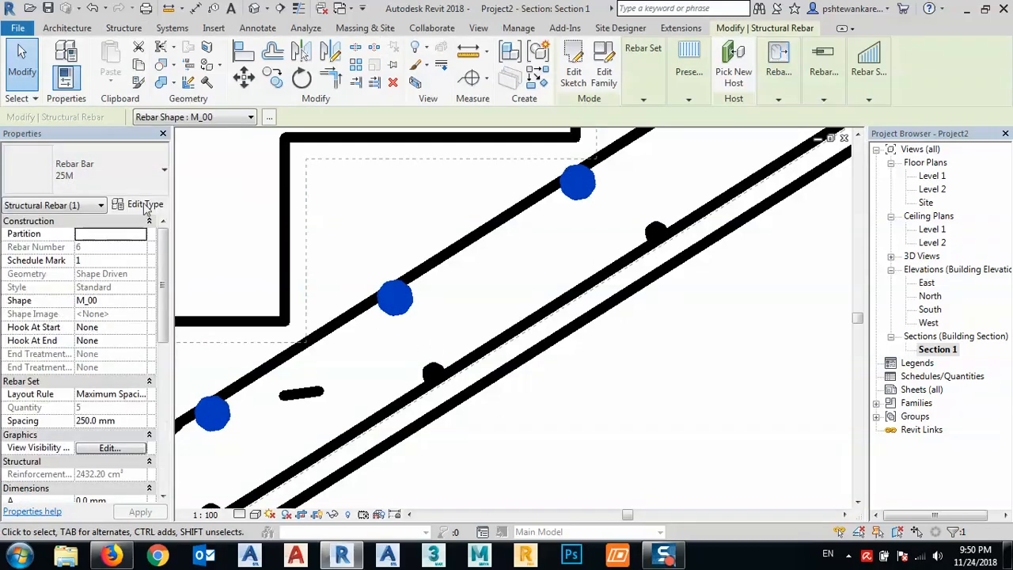
- Change the transverse bar set beneath the flight's upper main bar back to the 13M rebar type
{"action": "left_click", "coordinate": [107, 176]}
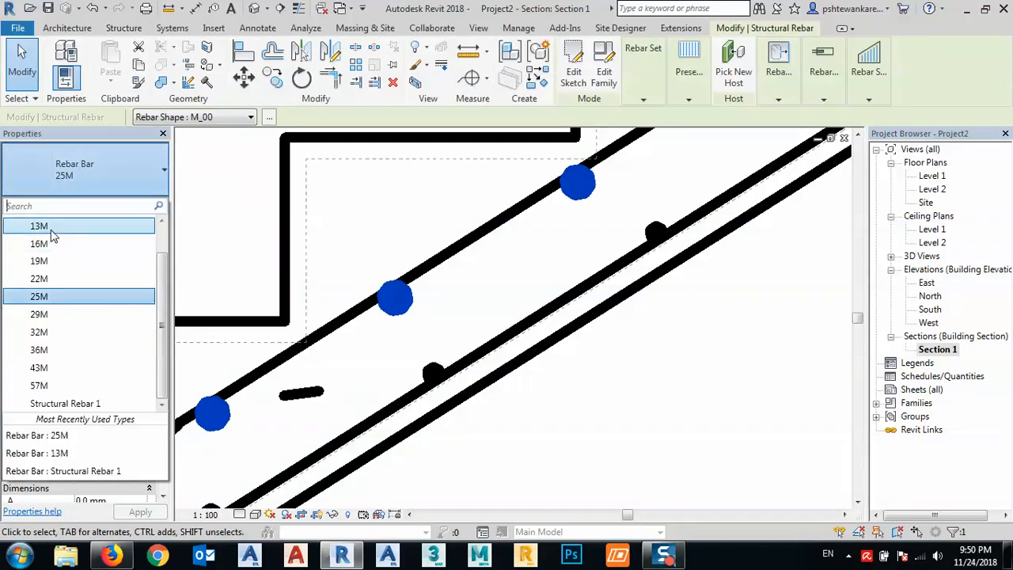
{"action": "left_click", "coordinate": [52, 236]}
{"action": "left_click", "coordinate": [599, 343]}
{"action": "key", "text": "Escape"}
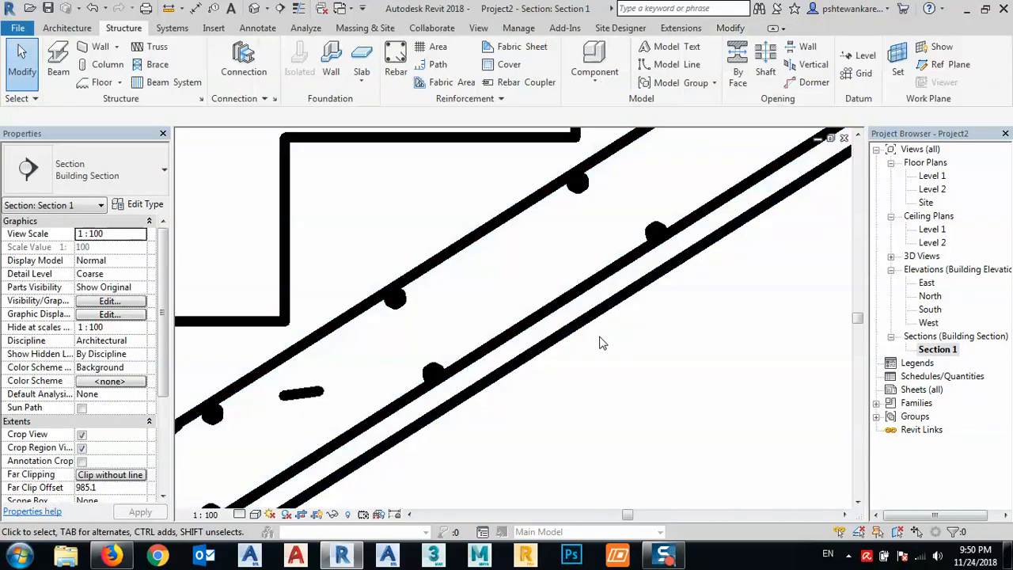
- Change the flight's upper bent main bar set to the 13M rebar type
{"action": "left_click", "coordinate": [458, 255]}
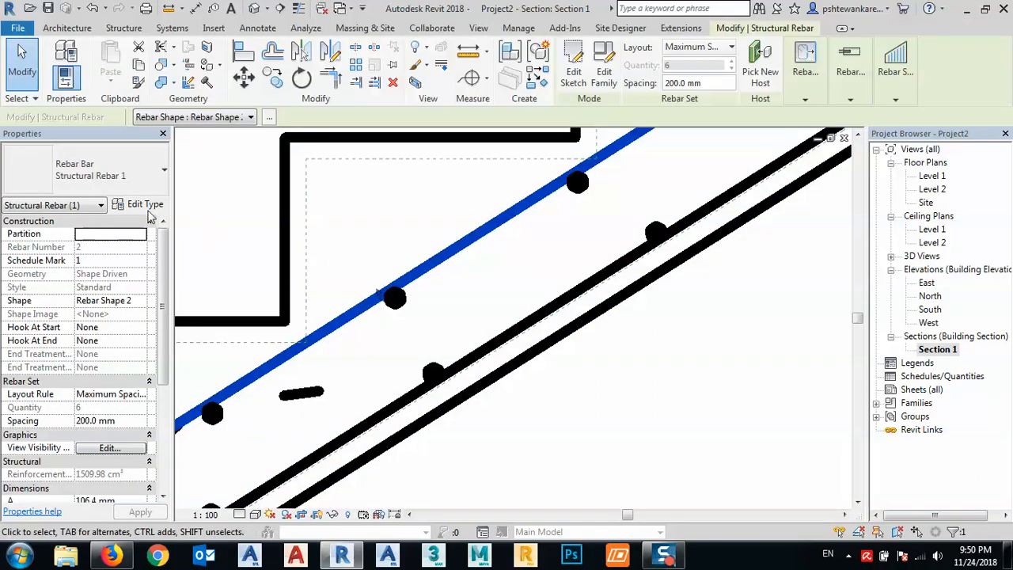
{"action": "left_click", "coordinate": [127, 176]}
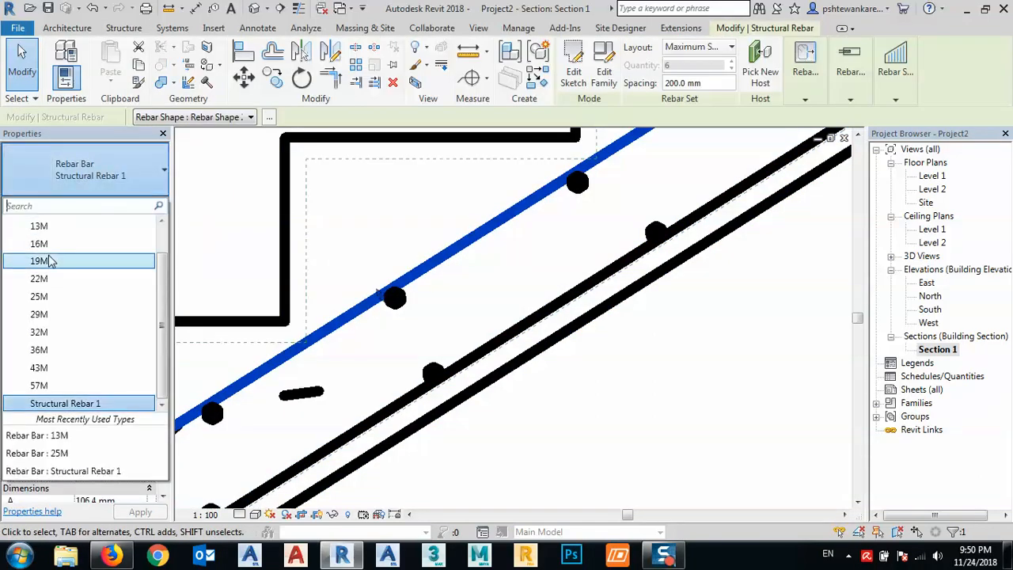
{"action": "left_click", "coordinate": [38, 226]}
{"action": "key", "text": "Escape"}
- Select the whole stair in the section and filter the selection down to Structural Rebar only
{"action": "scroll", "coordinate": [464, 295], "scroll_direction": "down", "scroll_amount": 3}
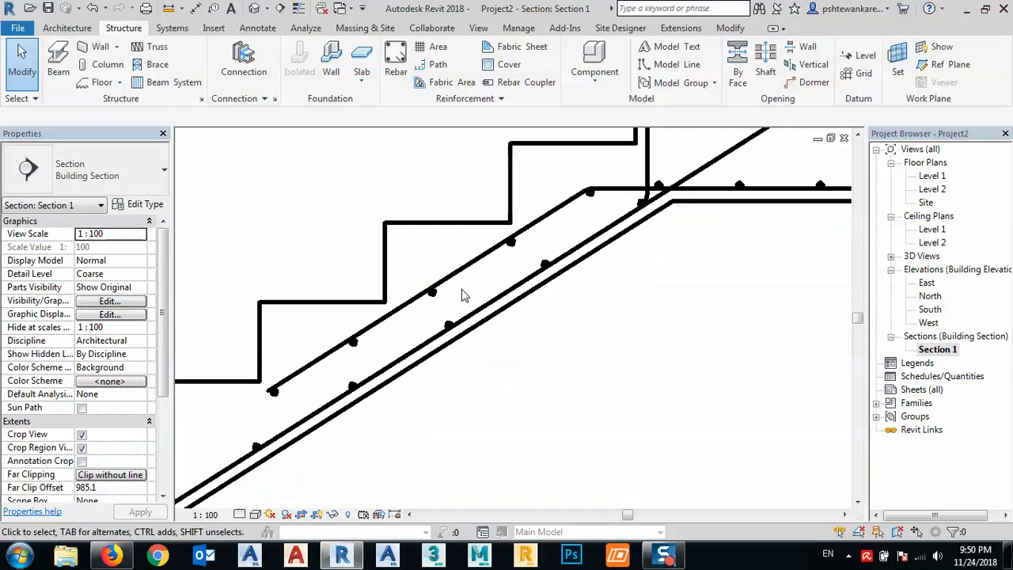
{"action": "scroll", "coordinate": [464, 295], "scroll_direction": "down", "scroll_amount": 6}
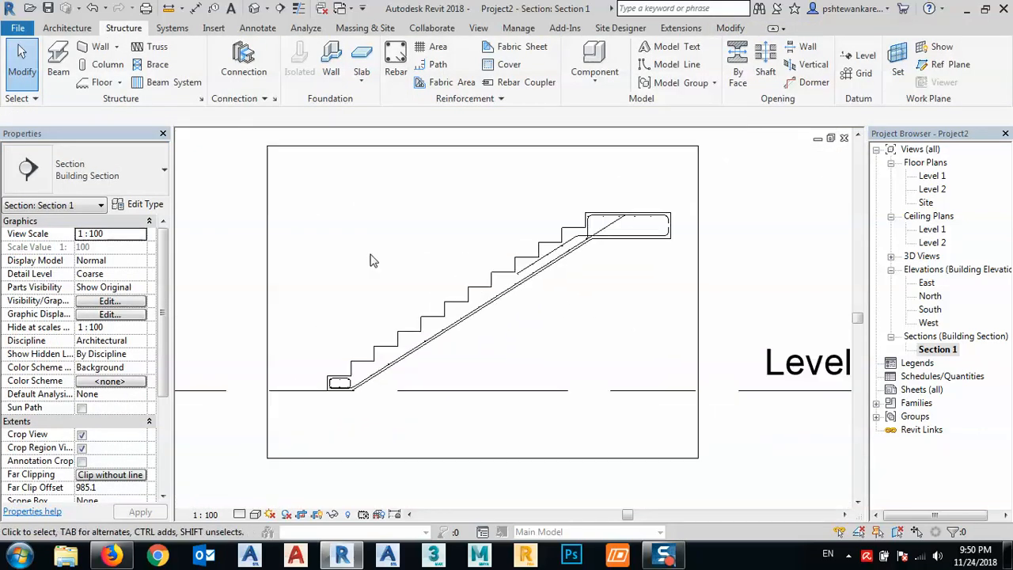
{"action": "left_click_drag", "start_coordinate": [291, 169], "coordinate": [683, 427]}
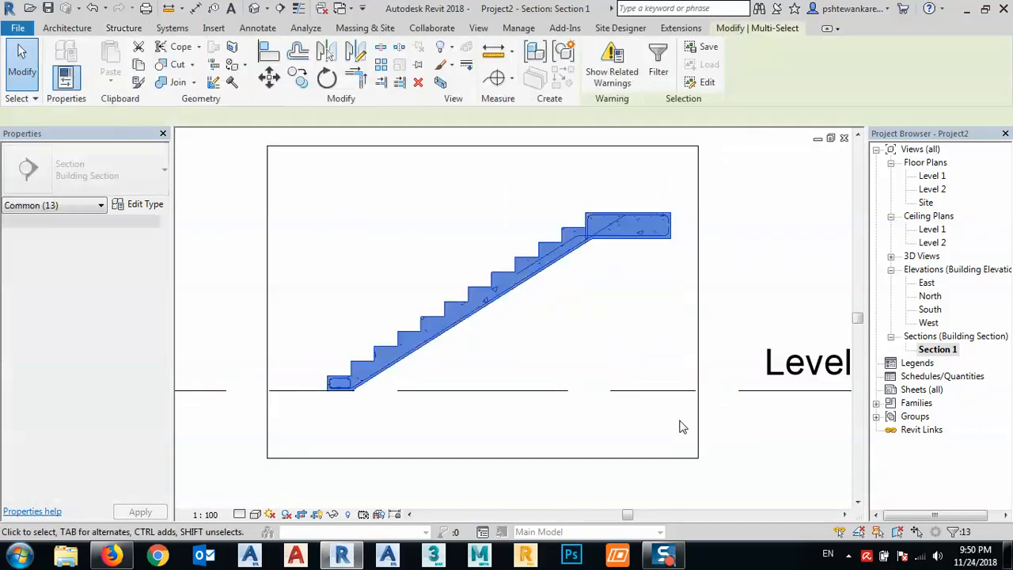
{"action": "left_click", "coordinate": [657, 70]}
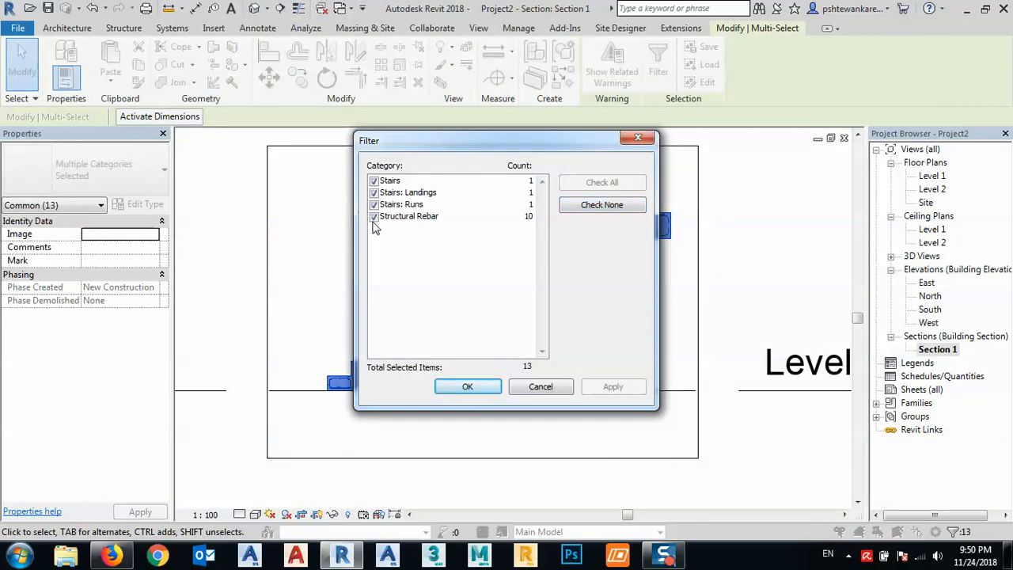
{"action": "left_click", "coordinate": [373, 204]}
{"action": "left_click", "coordinate": [373, 192]}
{"action": "left_click", "coordinate": [373, 180]}
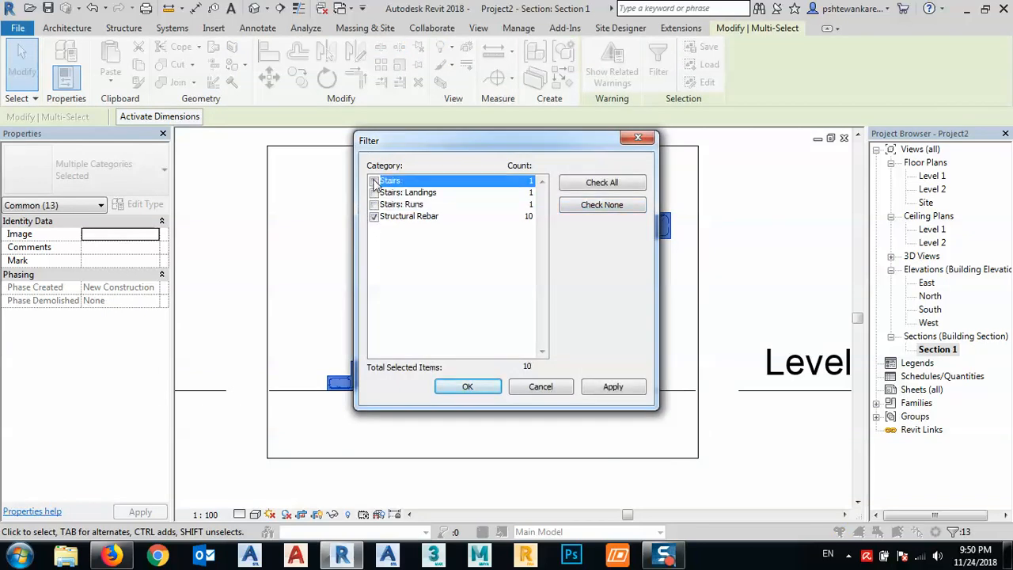
{"action": "left_click", "coordinate": [613, 386]}
{"action": "left_click", "coordinate": [468, 386]}
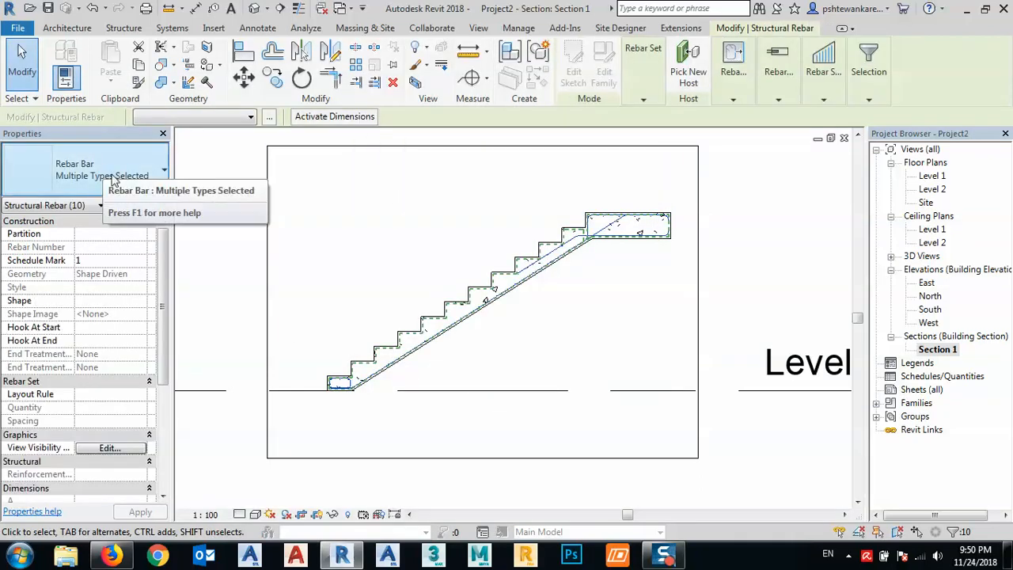
- Change all the selected stair reinforcement to the 13M rebar type, check the bars along the flight and clear the selection
{"action": "left_click", "coordinate": [113, 176]}
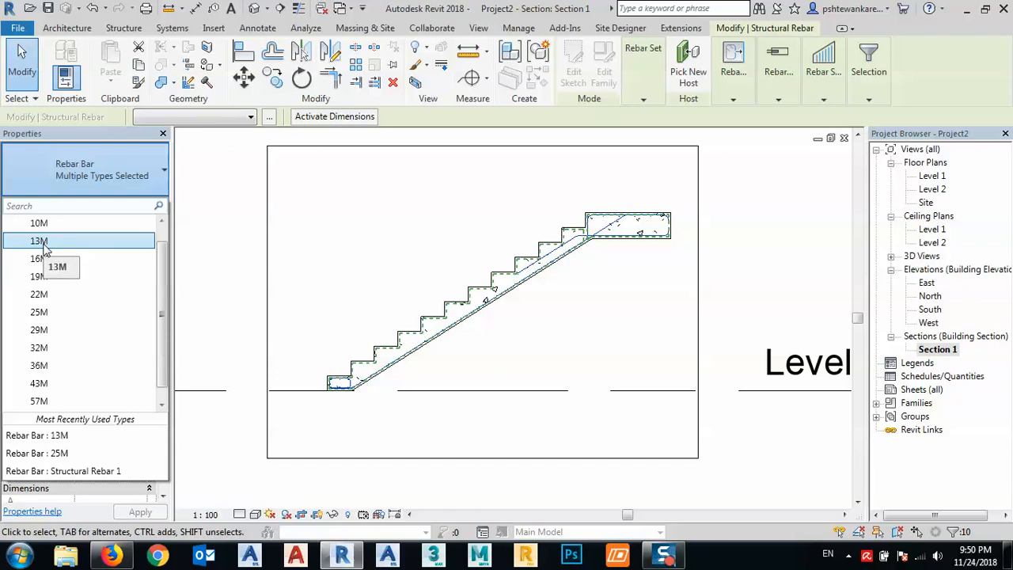
{"action": "left_click", "coordinate": [44, 246]}
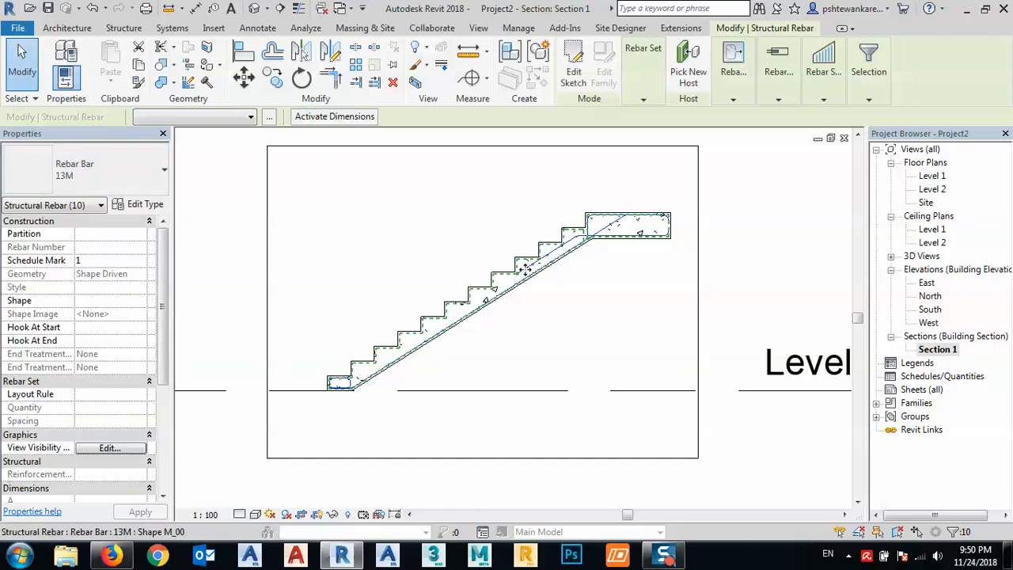
{"action": "key", "text": "Escape"}
{"action": "scroll", "coordinate": [534, 273], "scroll_direction": "up", "scroll_amount": 3}
{"action": "scroll", "coordinate": [534, 273], "scroll_direction": "up", "scroll_amount": 3}
{"action": "scroll", "coordinate": [506, 295], "scroll_direction": "down", "scroll_amount": 2}
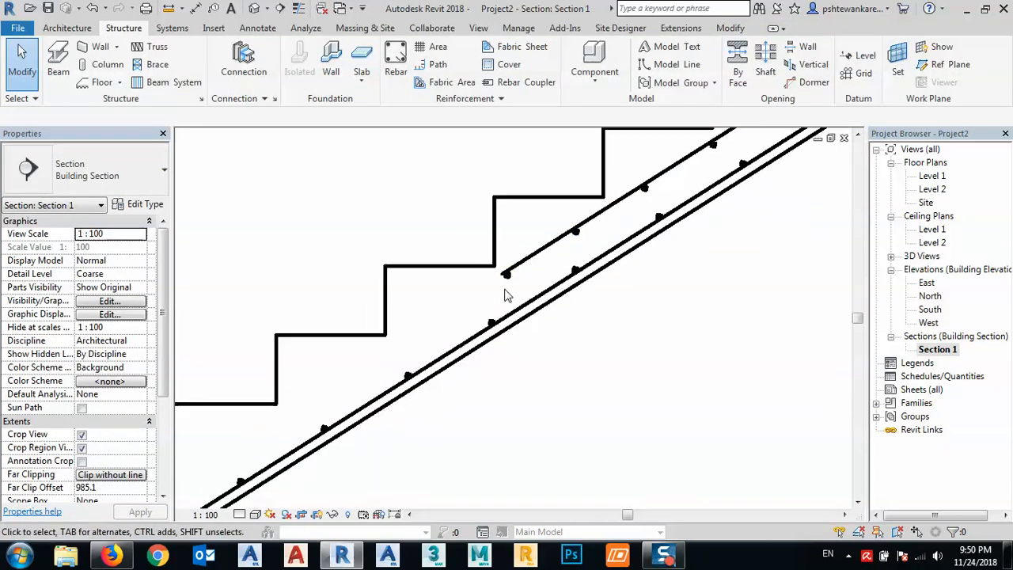
{"action": "scroll", "coordinate": [506, 295], "scroll_direction": "down", "scroll_amount": 3}
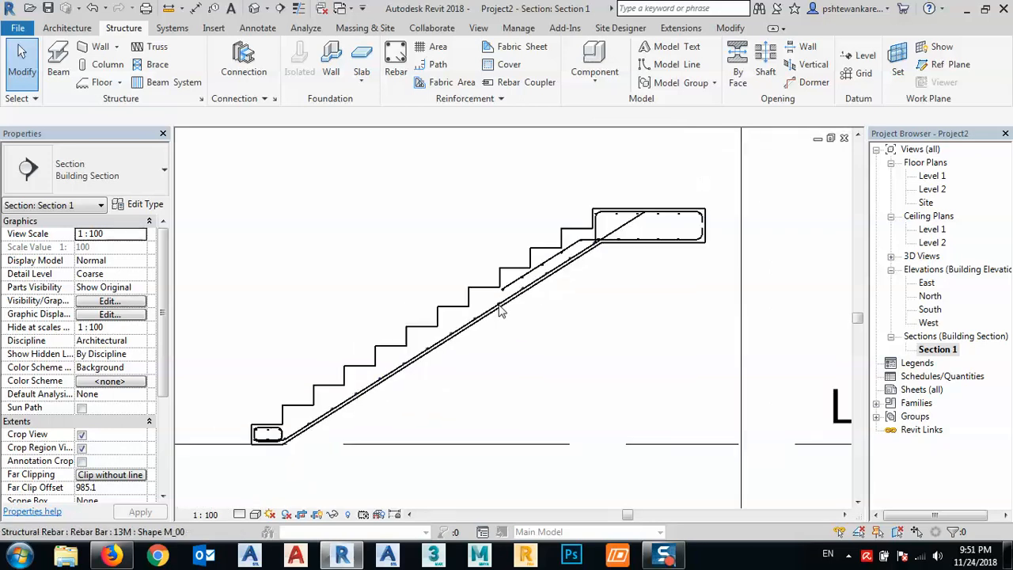
- Start a sketched rebar hosted by the stair flight near the landing, with Thin Lines display turned on
{"action": "middle_click_drag", "start_coordinate": [514, 349], "coordinate": [529, 349]}
{"action": "scroll", "coordinate": [597, 228], "scroll_direction": "up", "scroll_amount": 4}
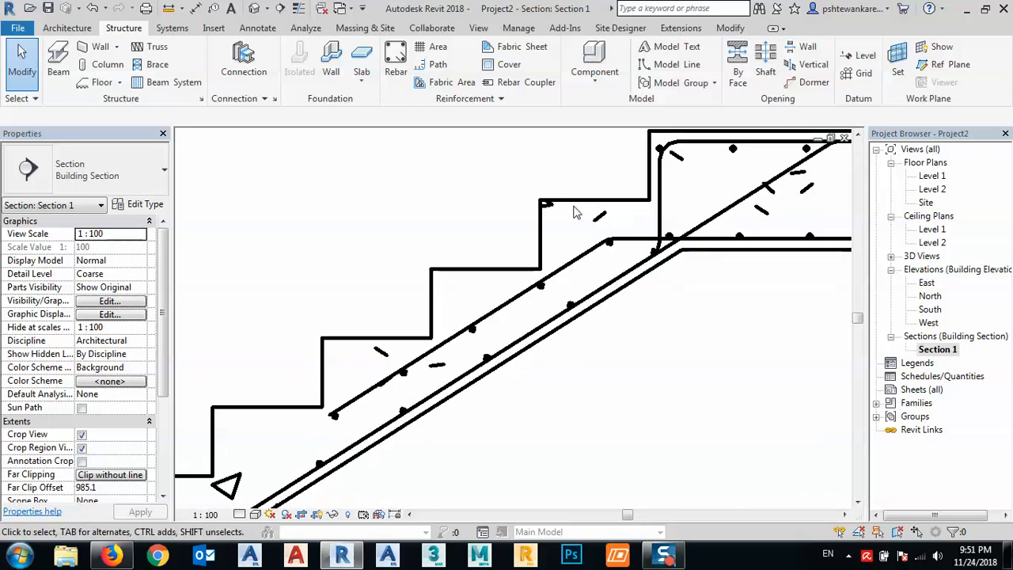
{"action": "middle_click_drag", "start_coordinate": [584, 246], "coordinate": [501, 242]}
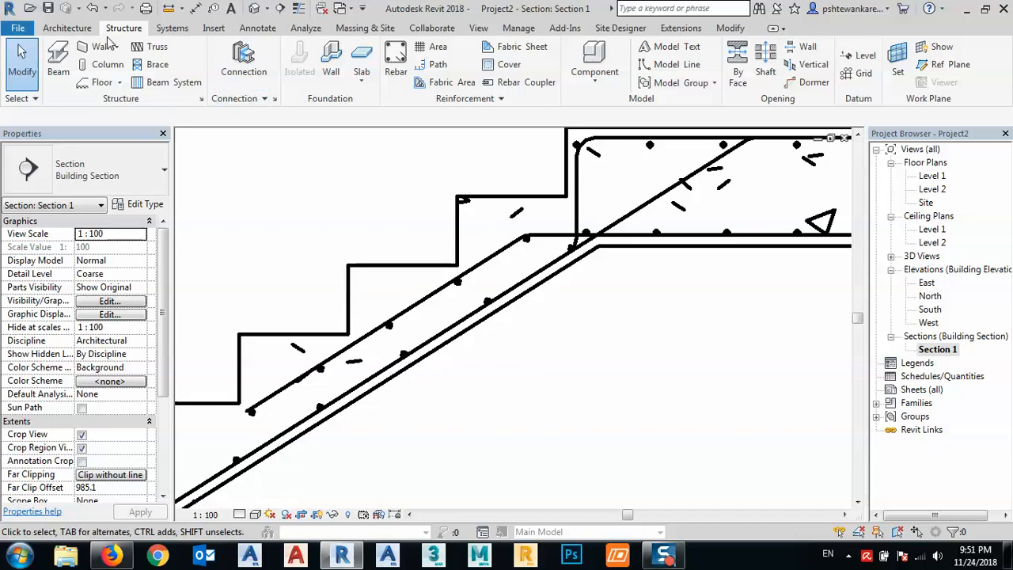
{"action": "left_click", "coordinate": [396, 72]}
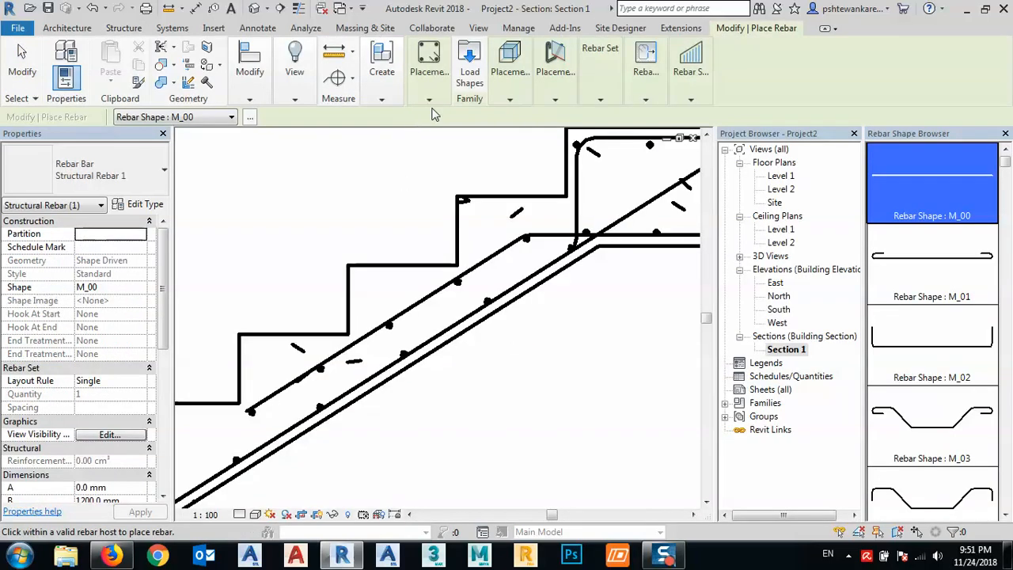
{"action": "left_click", "coordinate": [433, 99]}
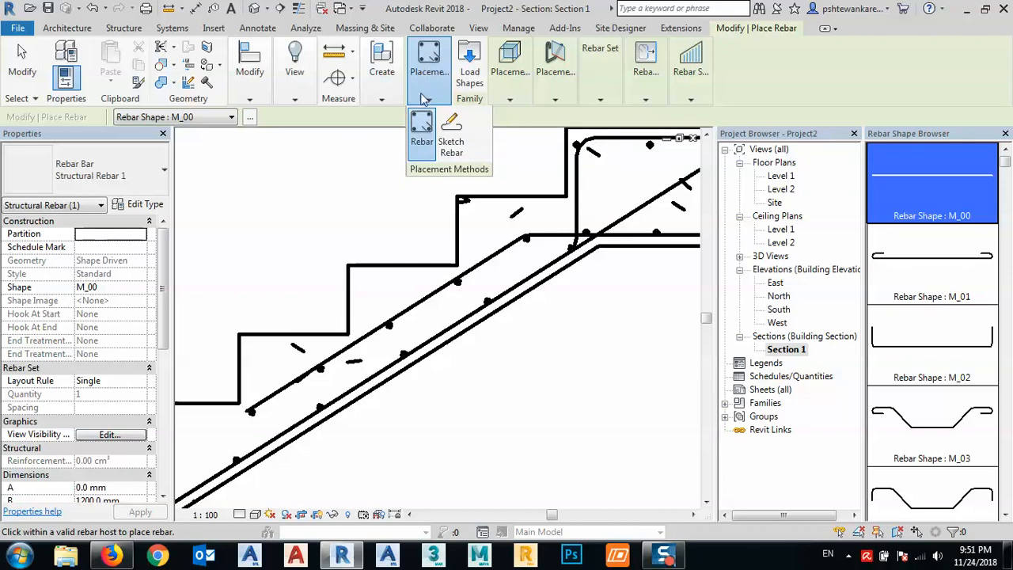
{"action": "left_click", "coordinate": [452, 144]}
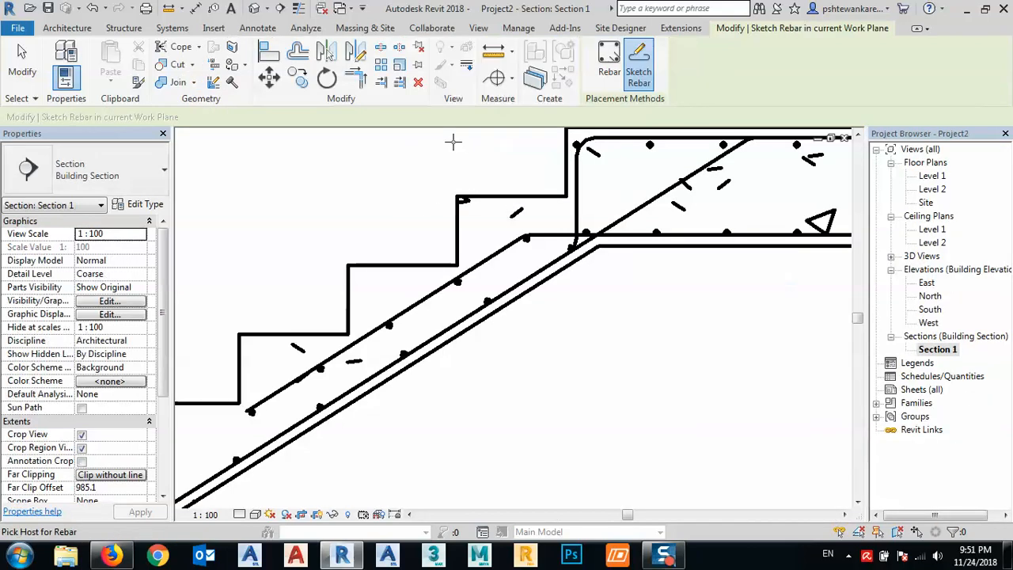
{"action": "left_click", "coordinate": [299, 9]}
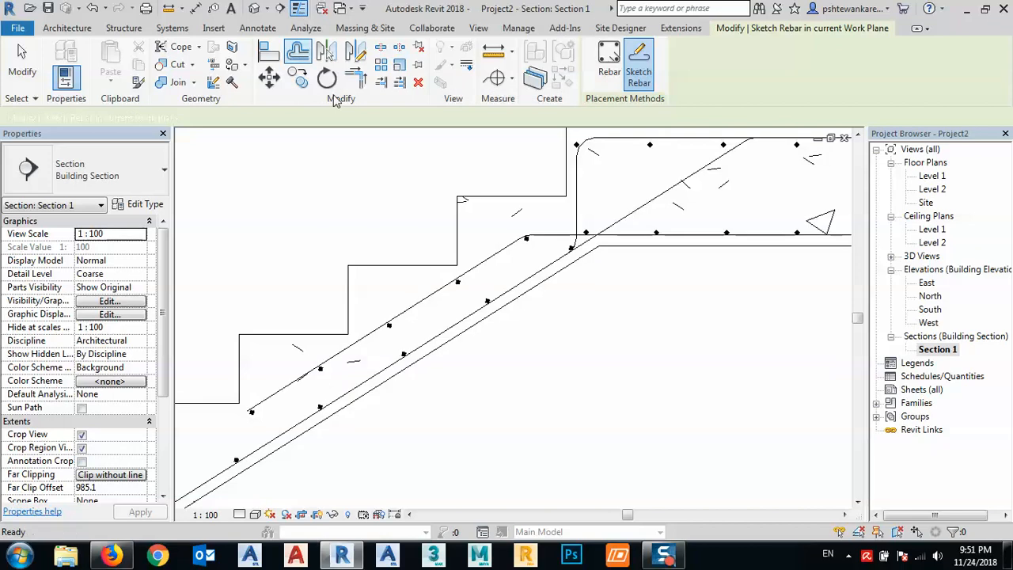
{"action": "middle_click_drag", "start_coordinate": [517, 212], "coordinate": [470, 208]}
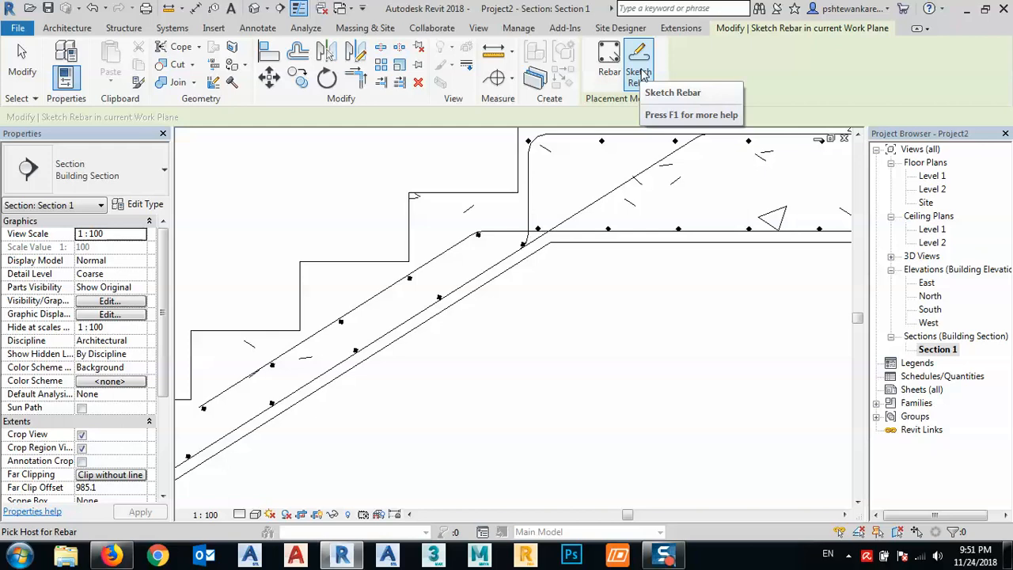
{"action": "left_click", "coordinate": [441, 198]}
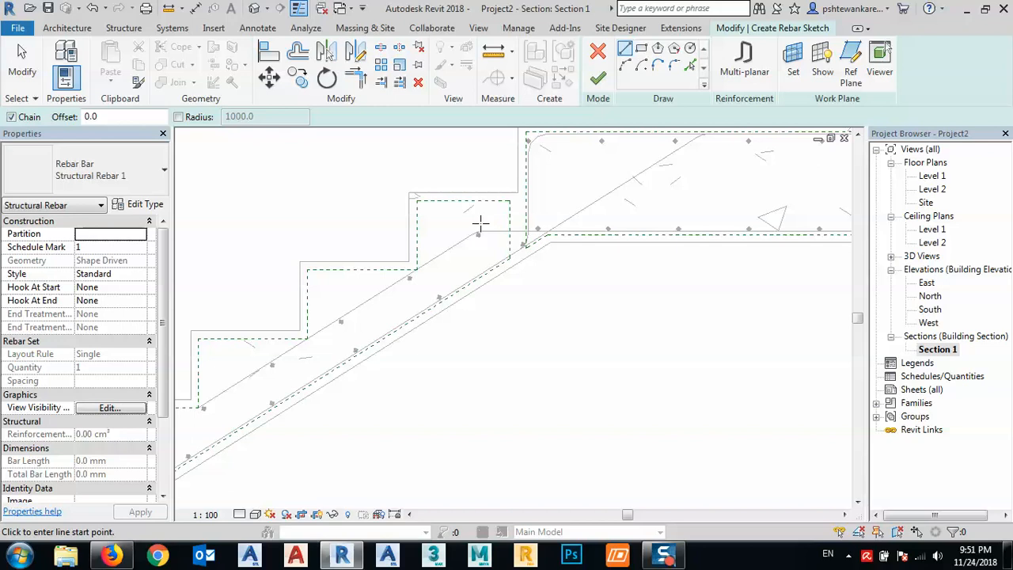
{"action": "scroll", "coordinate": [424, 220], "scroll_direction": "up", "scroll_amount": 2}
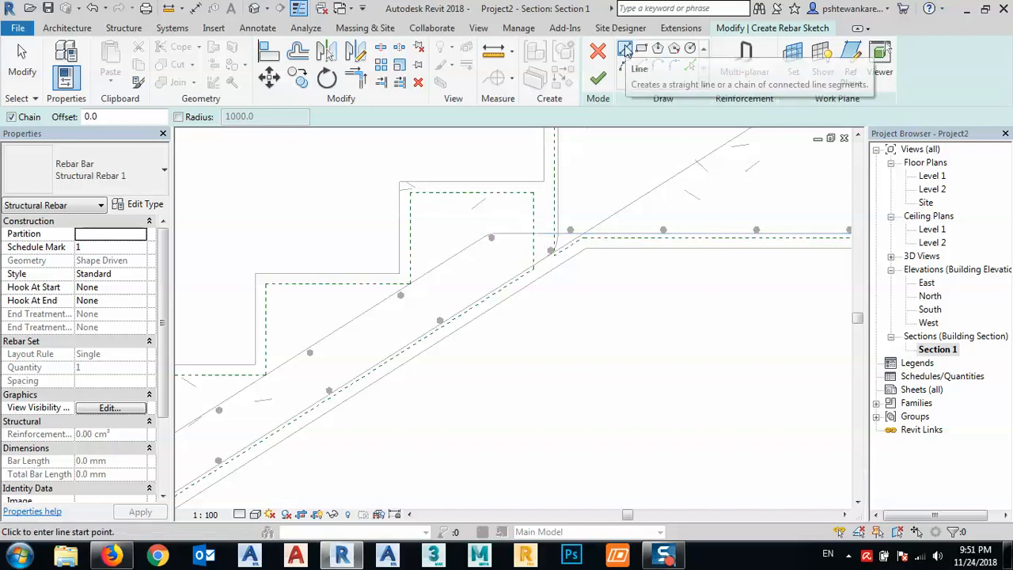
{"action": "left_click", "coordinate": [401, 273]}
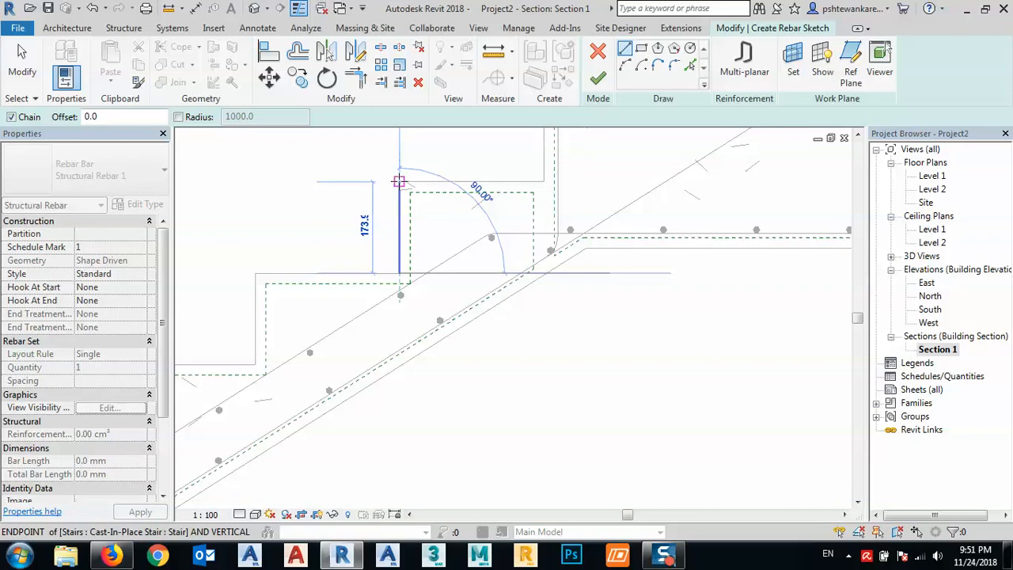
{"action": "left_click", "coordinate": [399, 182]}
{"action": "left_click", "coordinate": [543, 182]}
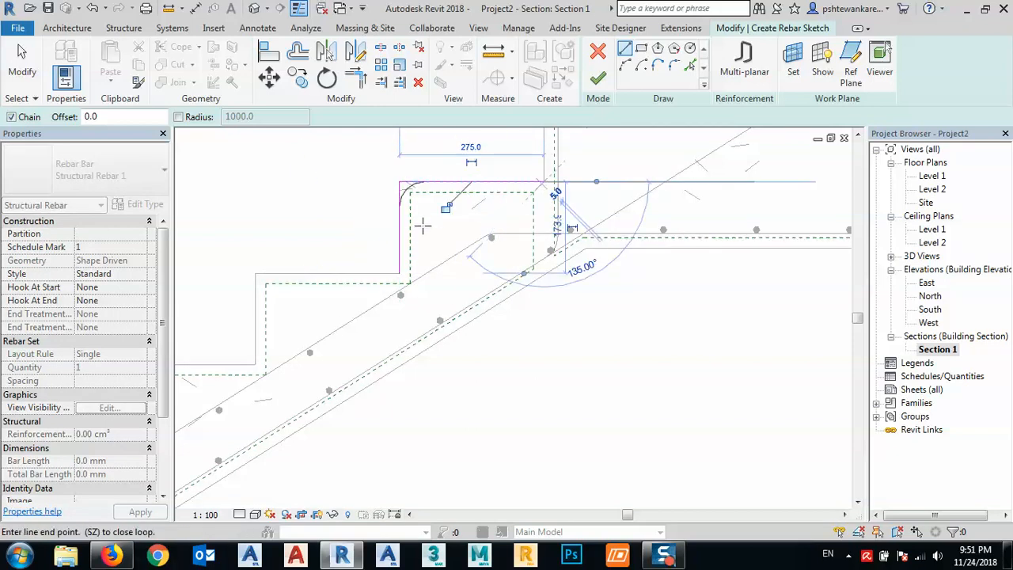
{"action": "key", "text": "Escape"}
{"action": "left_click", "coordinate": [400, 190]}
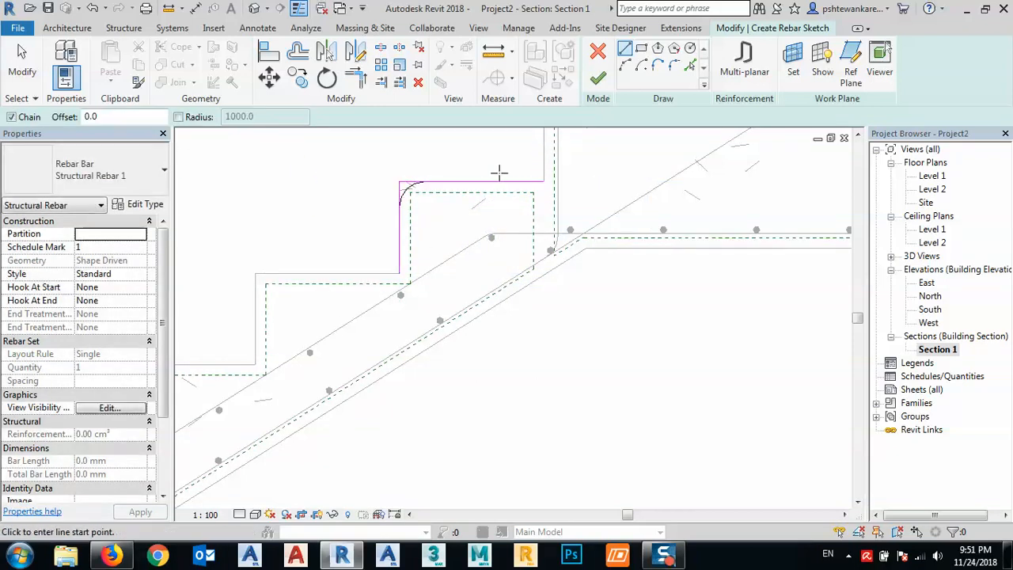
{"action": "key", "text": "Escape"}
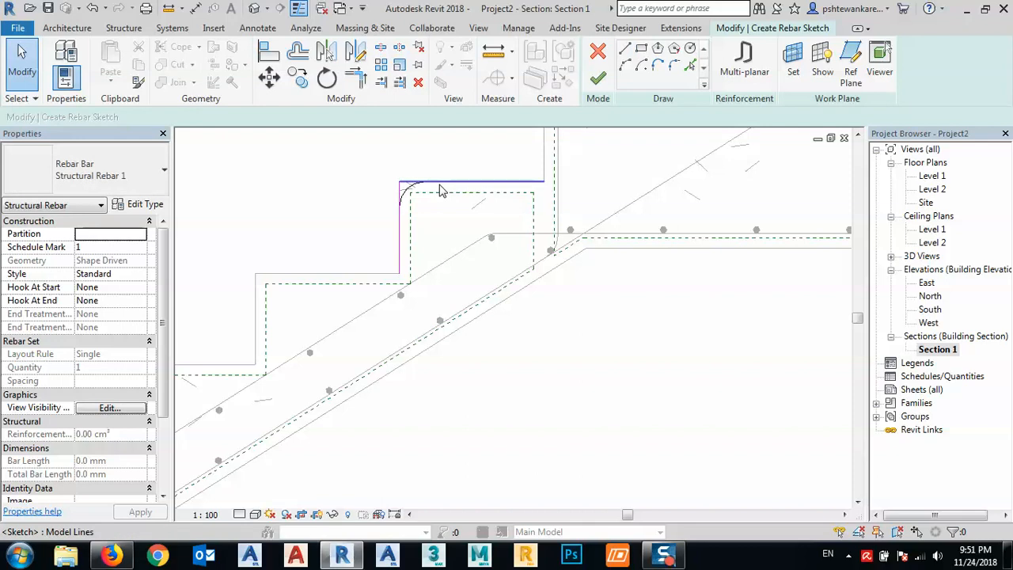
{"action": "left_click", "coordinate": [442, 184]}
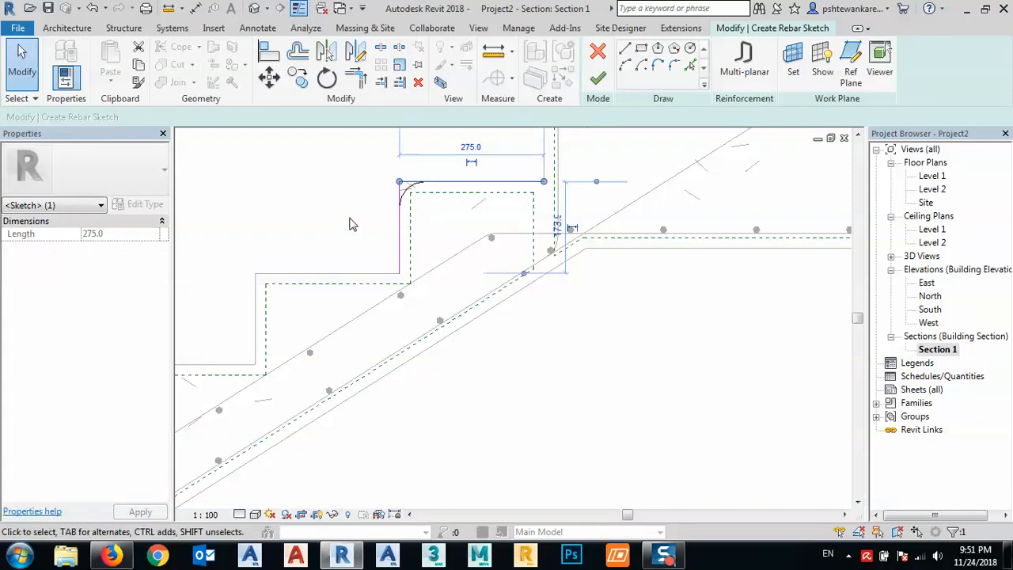
{"action": "key", "text": "Delete"}
{"action": "left_click", "coordinate": [400, 233]}
{"action": "key", "text": "Delete"}
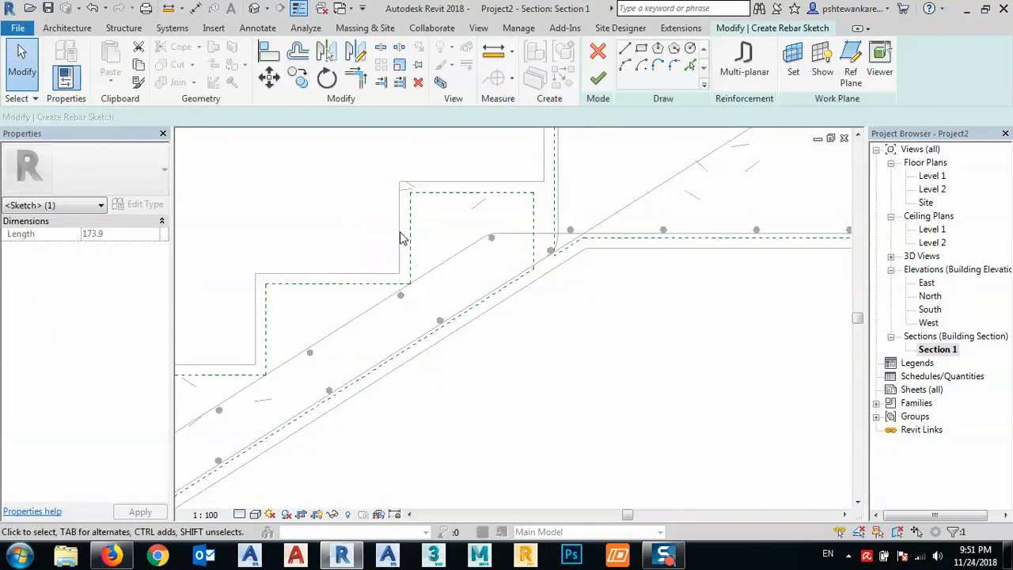
- Sketch the step bar's riser and tread segments along the uppermost step below the landing, offset 20 mm inside the concrete edge
{"action": "left_click", "coordinate": [624, 49]}
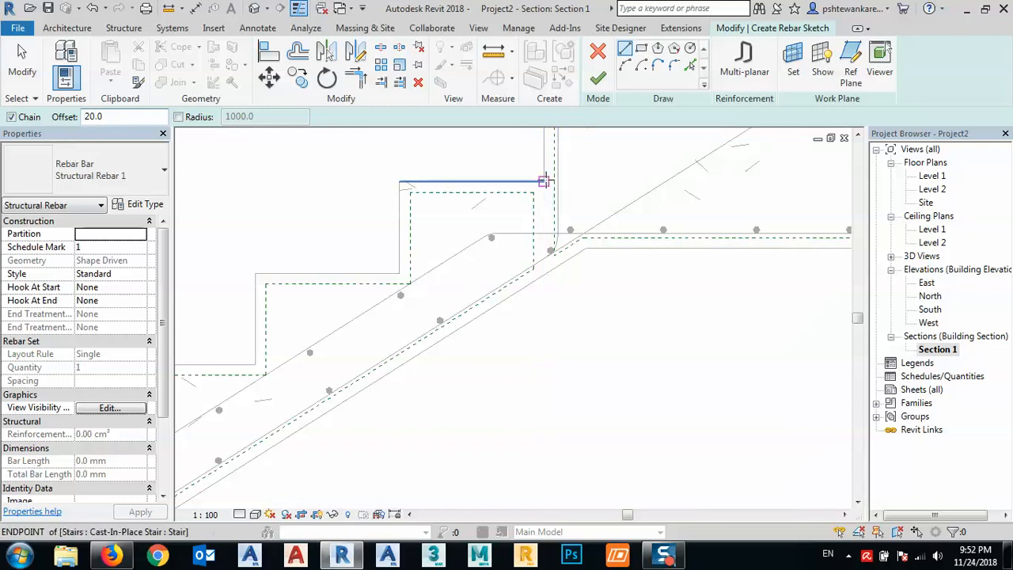
{"action": "left_click", "coordinate": [543, 180]}
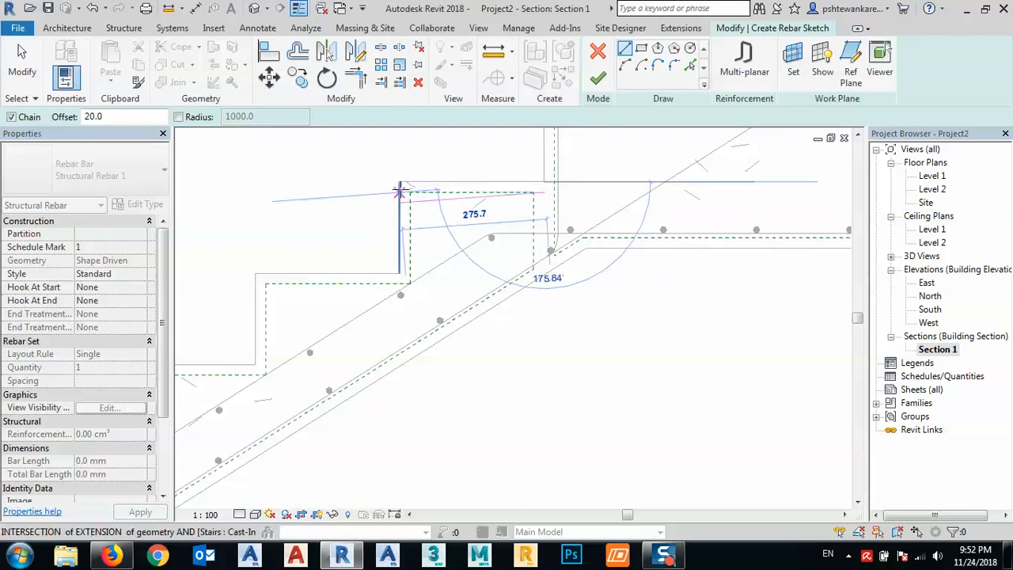
{"action": "key", "text": "Escape"}
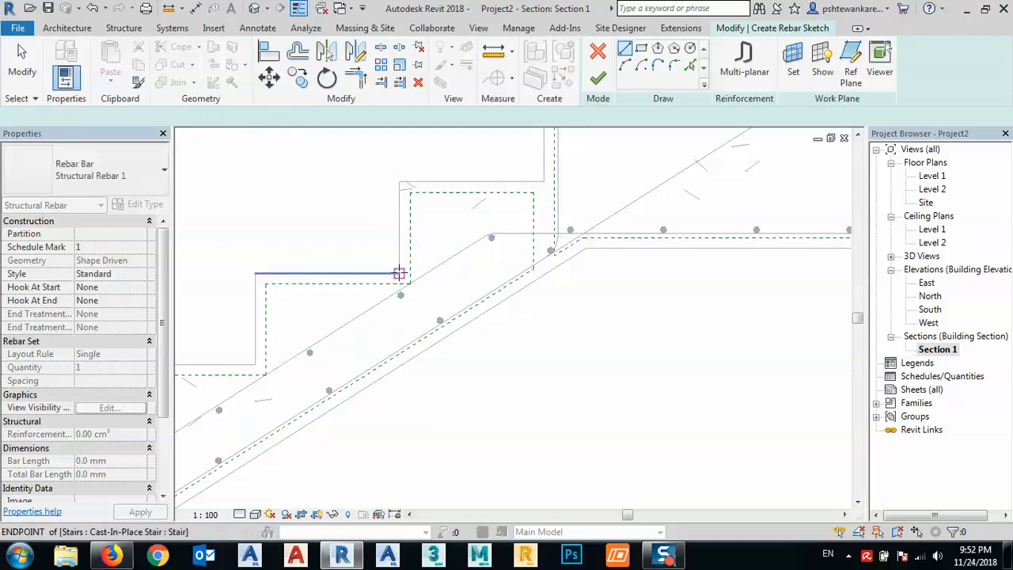
{"action": "left_click", "coordinate": [400, 274]}
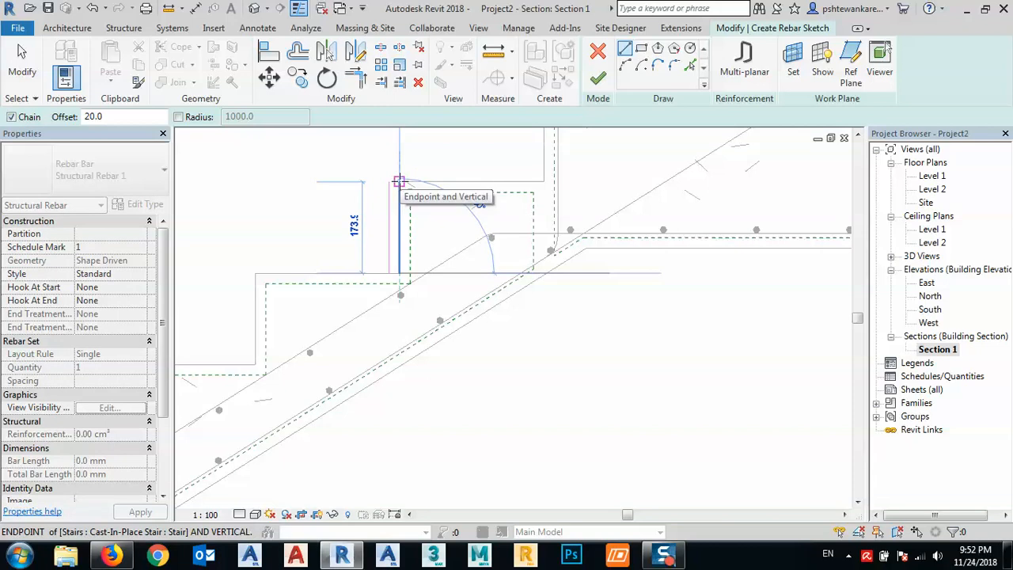
{"action": "left_click", "coordinate": [400, 181]}
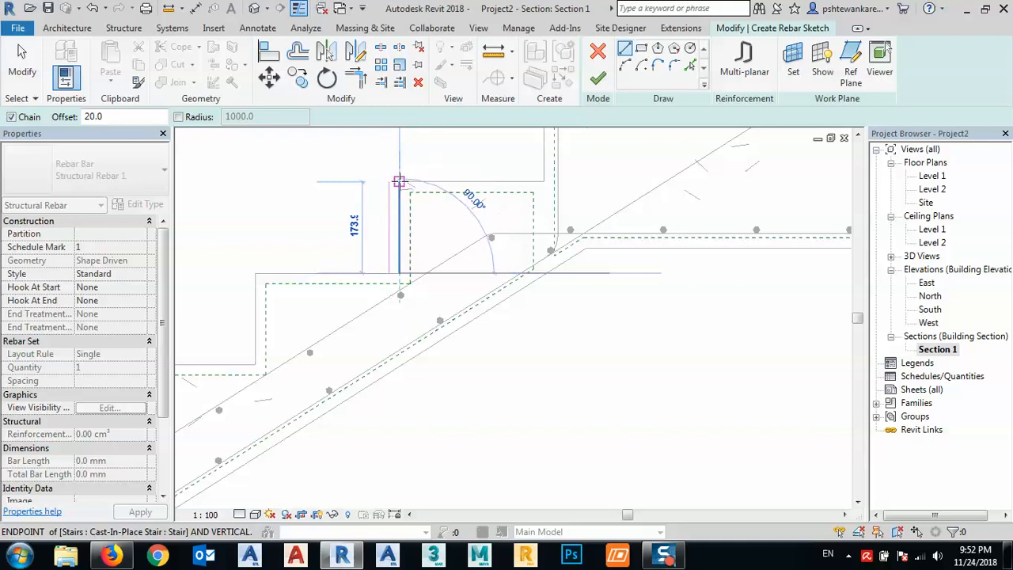
{"action": "left_click", "coordinate": [399, 181]}
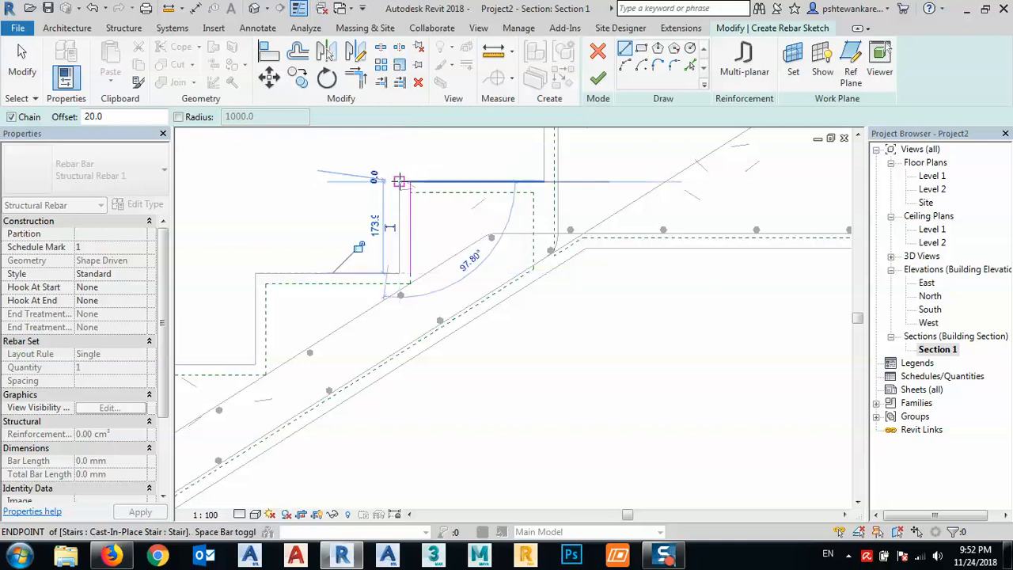
{"action": "left_click", "coordinate": [543, 181]}
{"action": "key", "text": "Escape"}
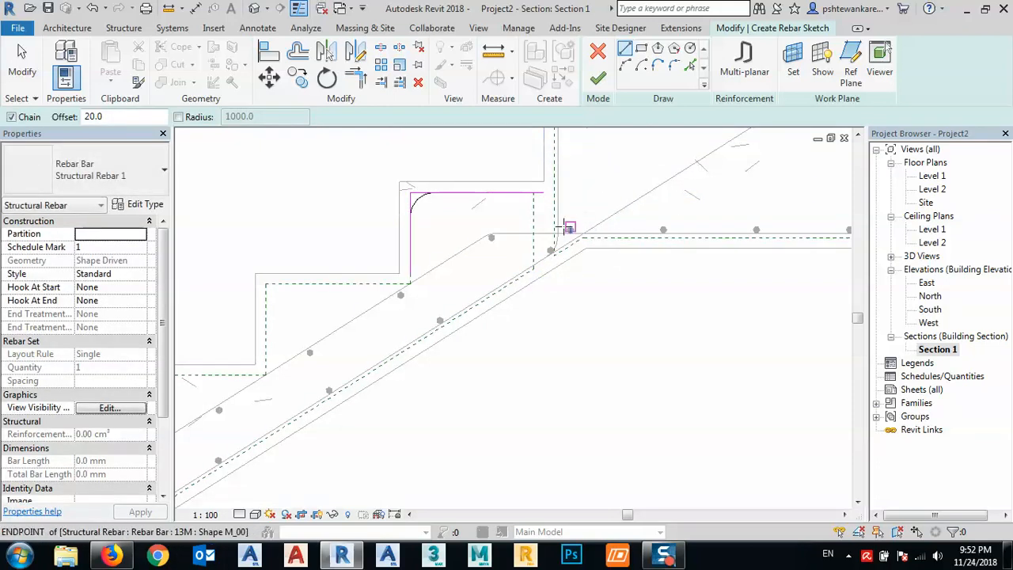
{"action": "key", "text": "Escape"}
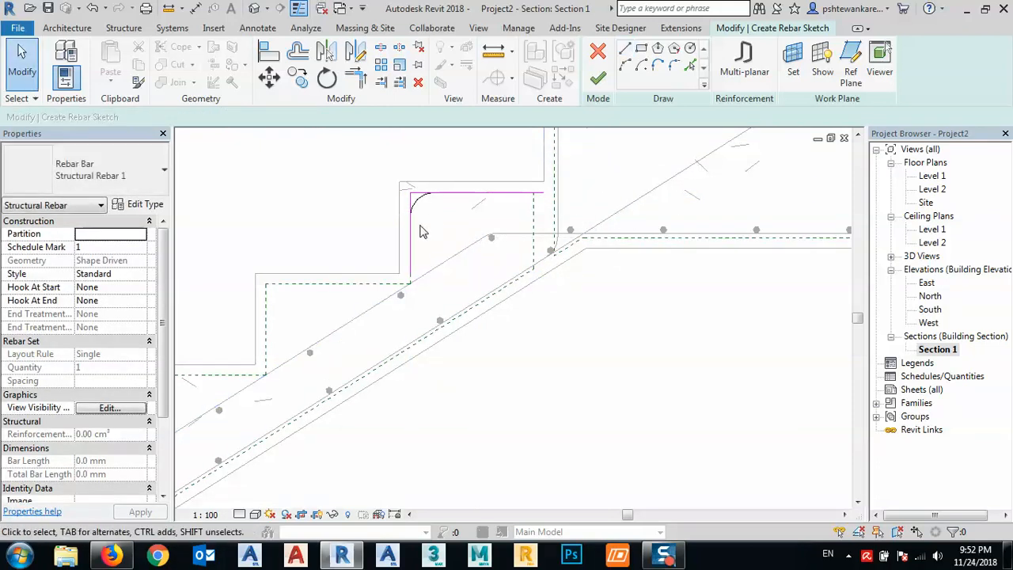
- Extend the tread segment to about 455 mm, reaching the sloped bar, and add an 80 mm leg back down along that bar
{"action": "left_click", "coordinate": [410, 233]}
{"action": "left_click", "coordinate": [528, 194]}
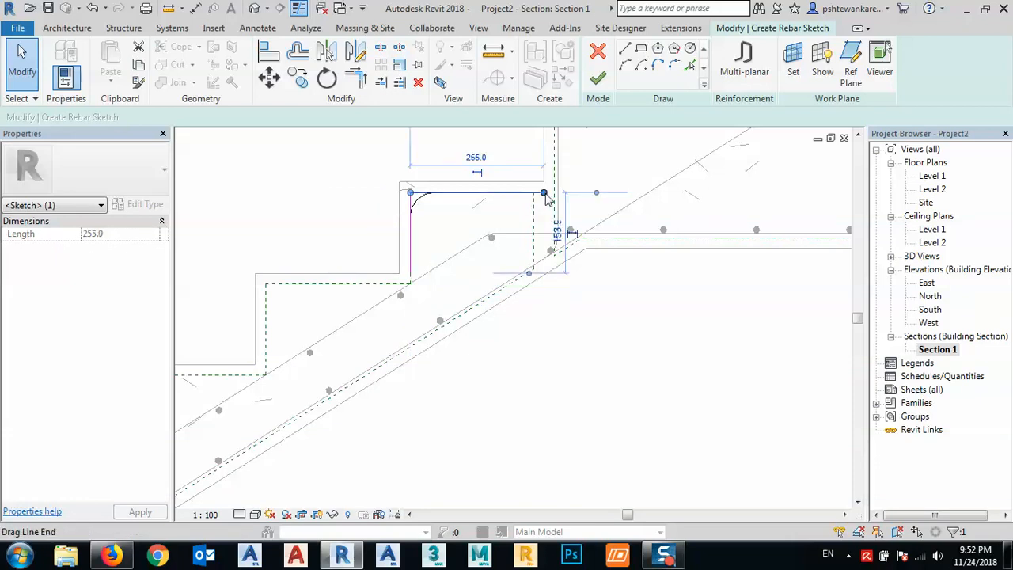
{"action": "left_click_drag", "start_coordinate": [543, 192], "coordinate": [648, 192]}
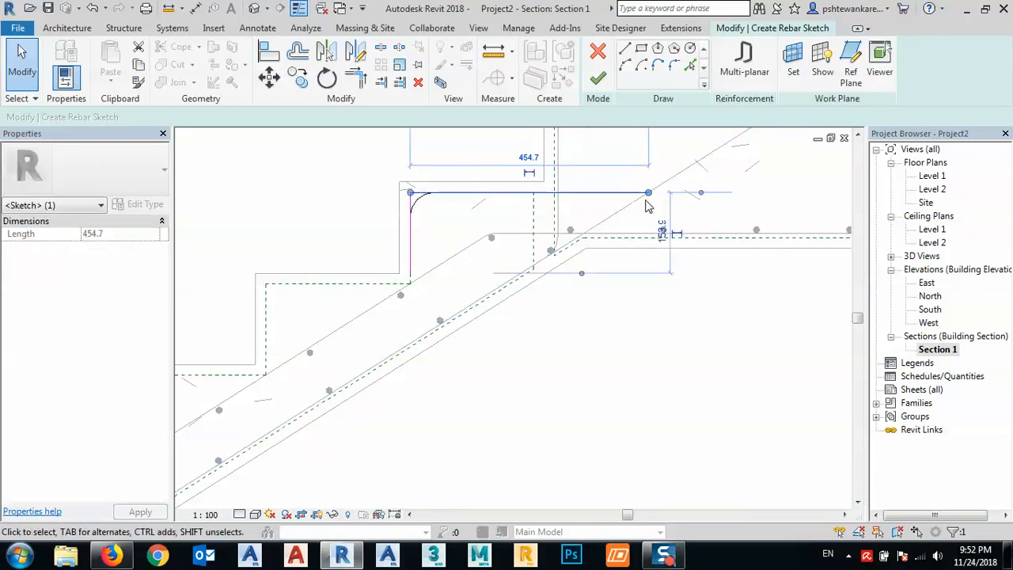
{"action": "middle_click_drag", "start_coordinate": [684, 211], "coordinate": [611, 231]}
{"action": "left_click", "coordinate": [625, 49]}
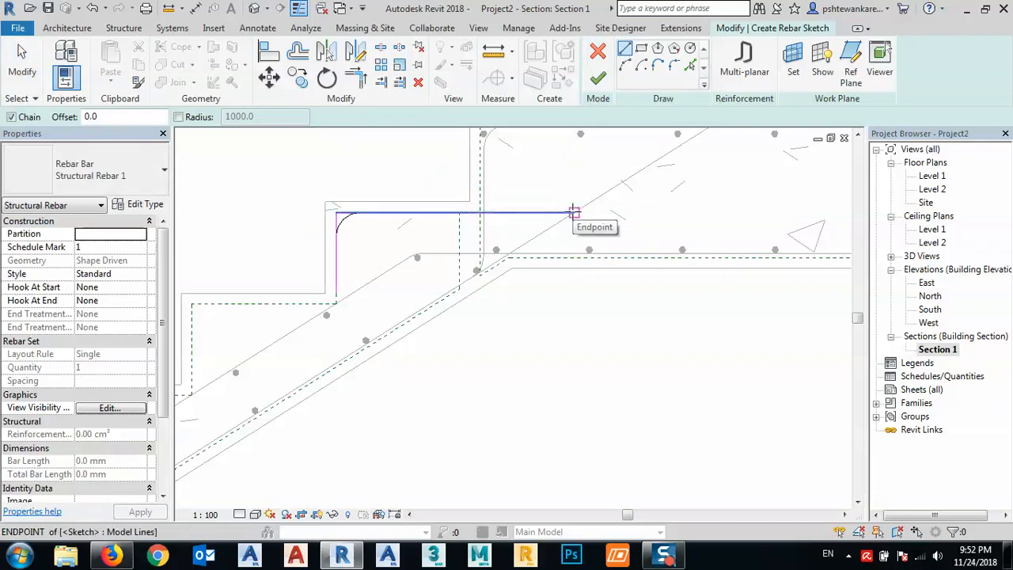
{"action": "left_click", "coordinate": [571, 224]}
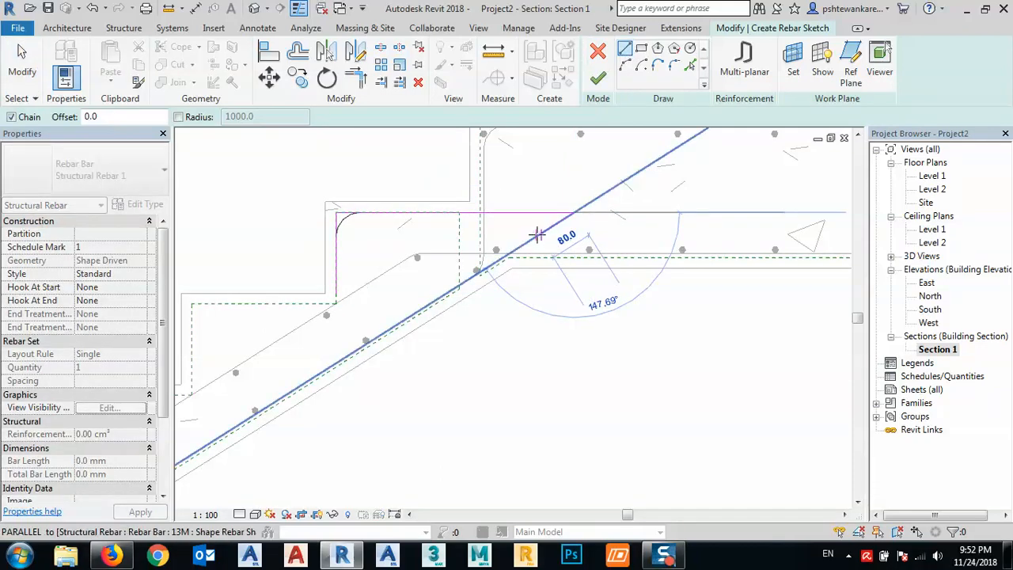
{"action": "left_click", "coordinate": [535, 235]}
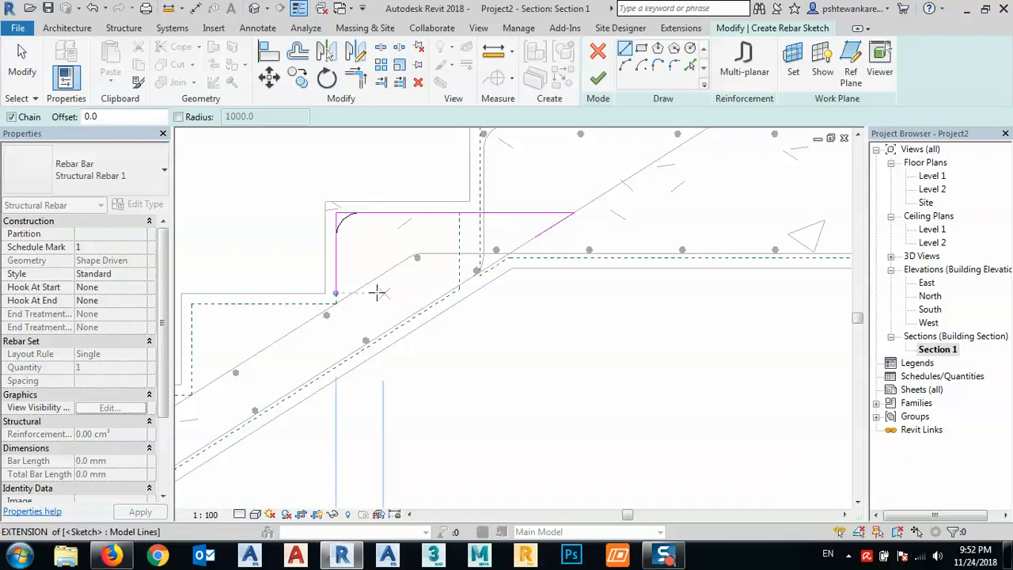
{"action": "key", "text": "Escape"}
- Extend the riser segment down to the flight's lower sloped bar and add a 75 mm leg running down the slope
{"action": "left_click", "coordinate": [337, 284]}
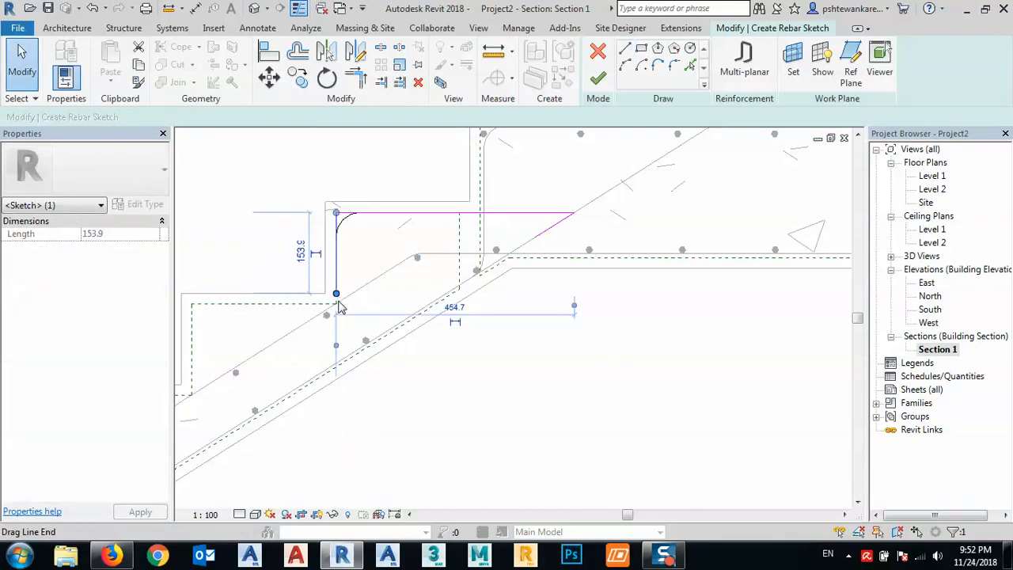
{"action": "left_click_drag", "start_coordinate": [337, 301], "coordinate": [335, 385]}
{"action": "left_click", "coordinate": [625, 49]}
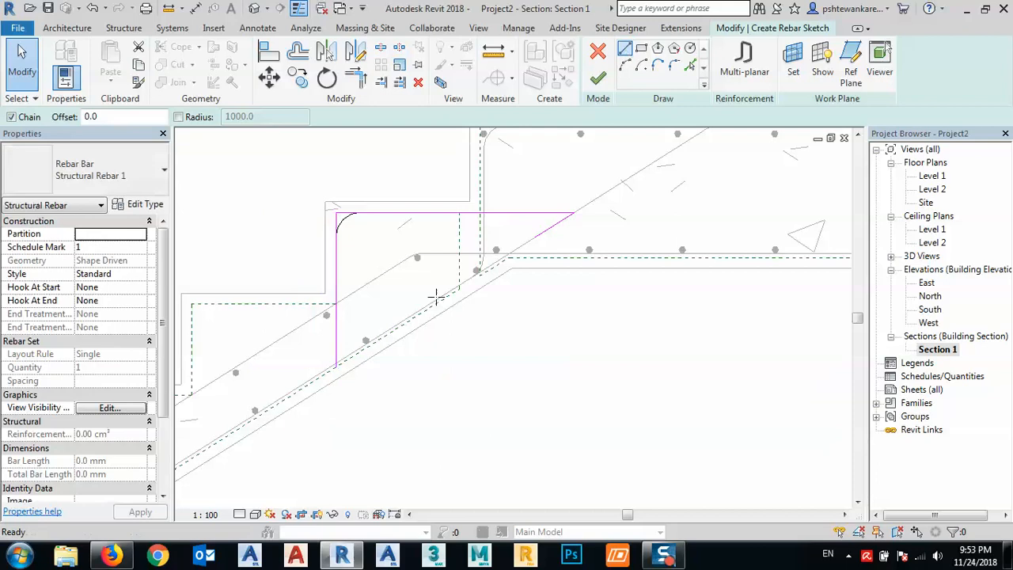
{"action": "left_click", "coordinate": [336, 367]}
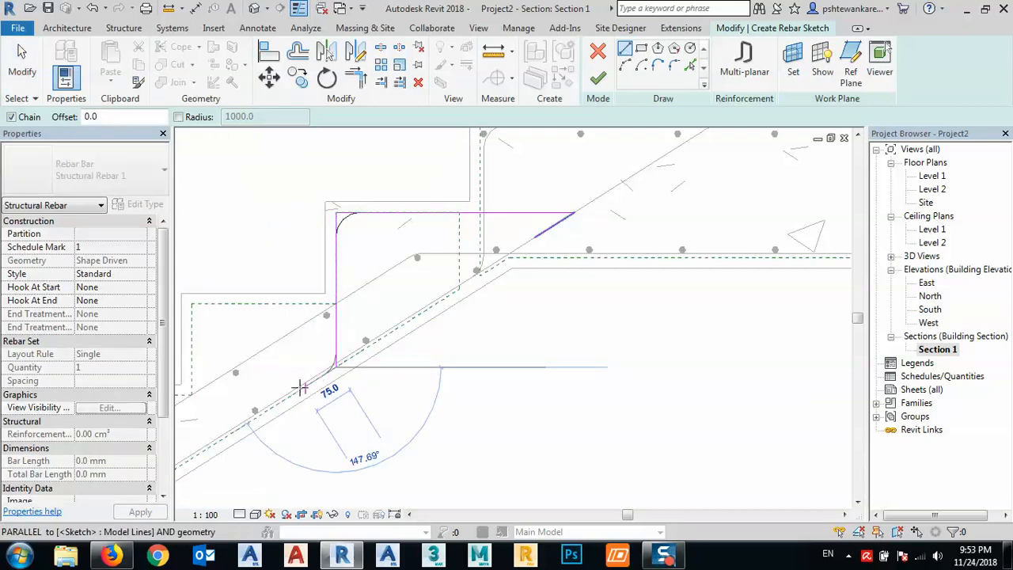
{"action": "key", "text": "Escape"}
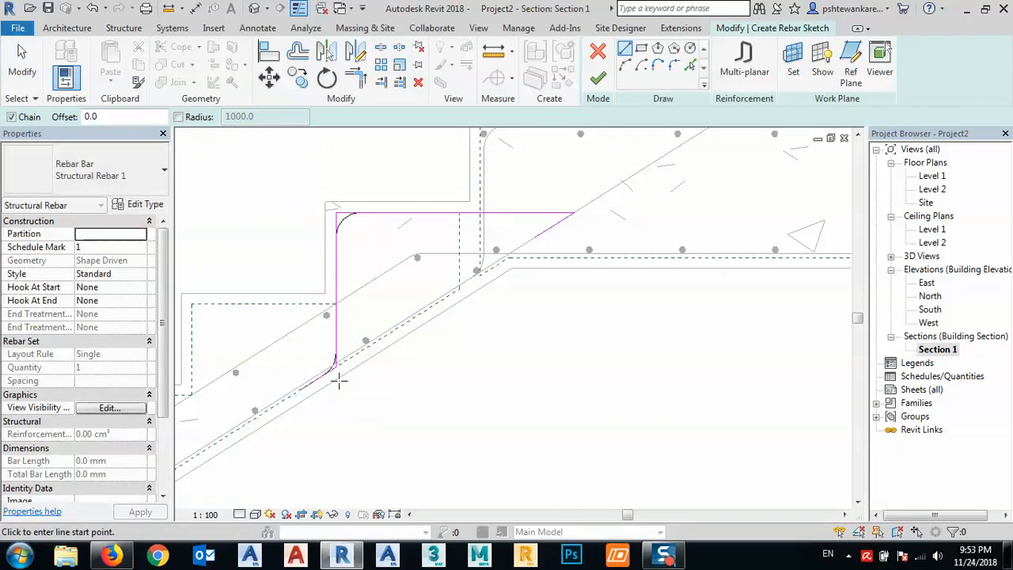
{"action": "scroll", "coordinate": [577, 192], "scroll_direction": "up", "scroll_amount": 3}
{"action": "key", "text": "Escape"}
- Fillet the sharp corner between the tread segment and its sloped leg with a radius of about 12.5 mm
{"action": "scroll", "coordinate": [572, 232], "scroll_direction": "up", "scroll_amount": 4}
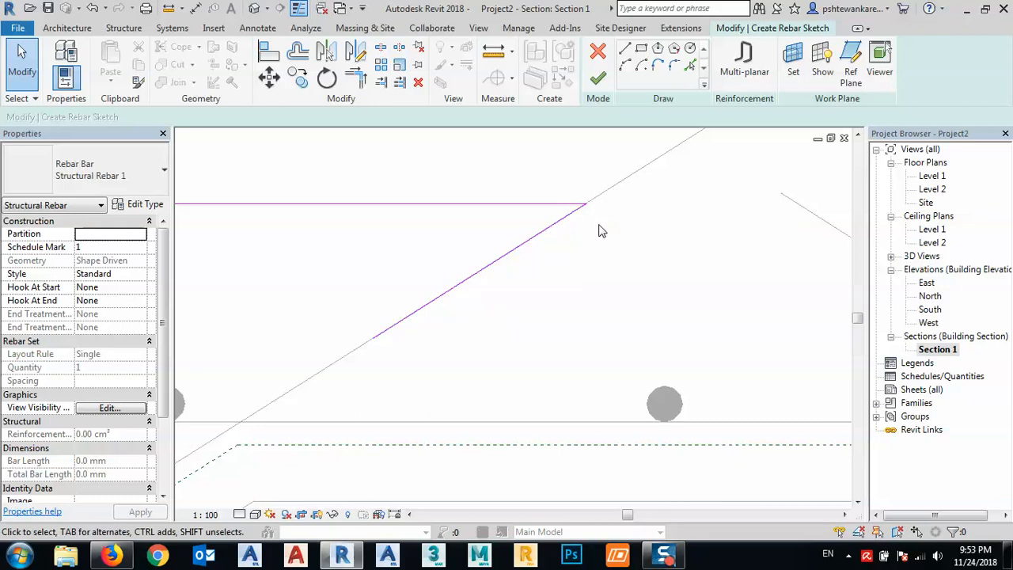
{"action": "left_click", "coordinate": [677, 63]}
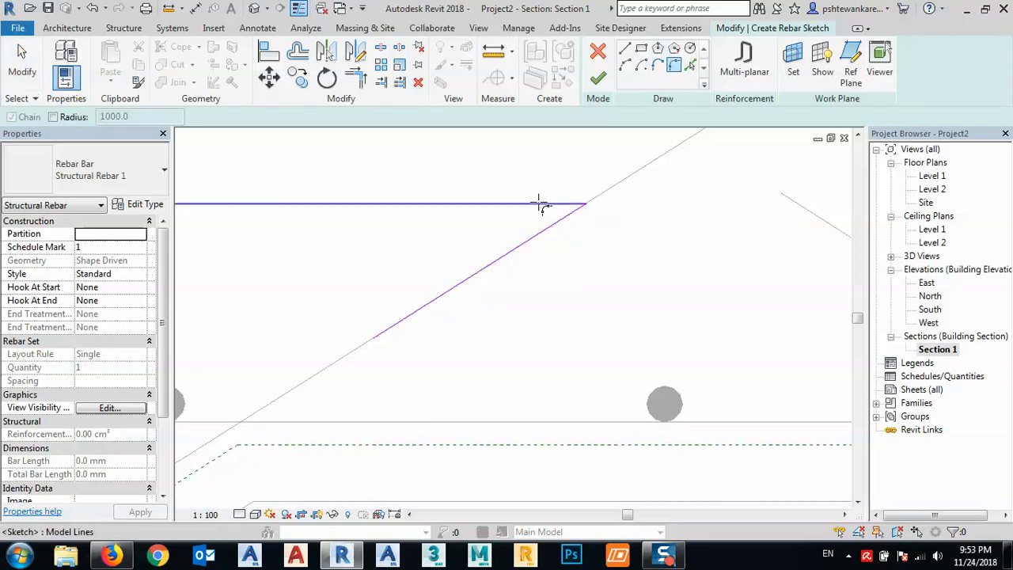
{"action": "left_click", "coordinate": [538, 204]}
{"action": "left_click", "coordinate": [528, 250]}
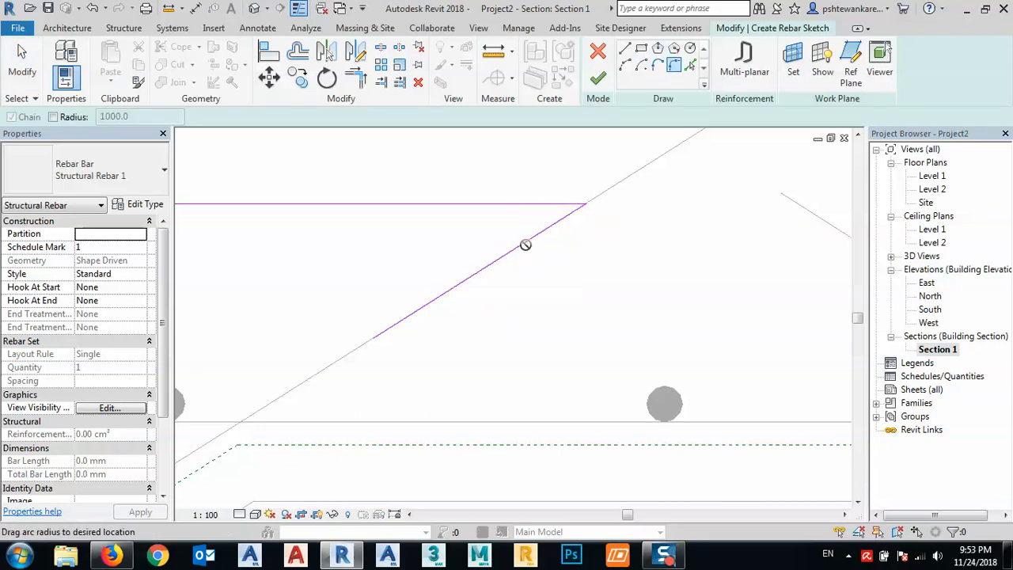
{"action": "scroll", "coordinate": [506, 236], "scroll_direction": "up", "scroll_amount": 2}
{"action": "left_click", "coordinate": [506, 232]}
{"action": "scroll", "coordinate": [504, 231], "scroll_direction": "down", "scroll_amount": 4}
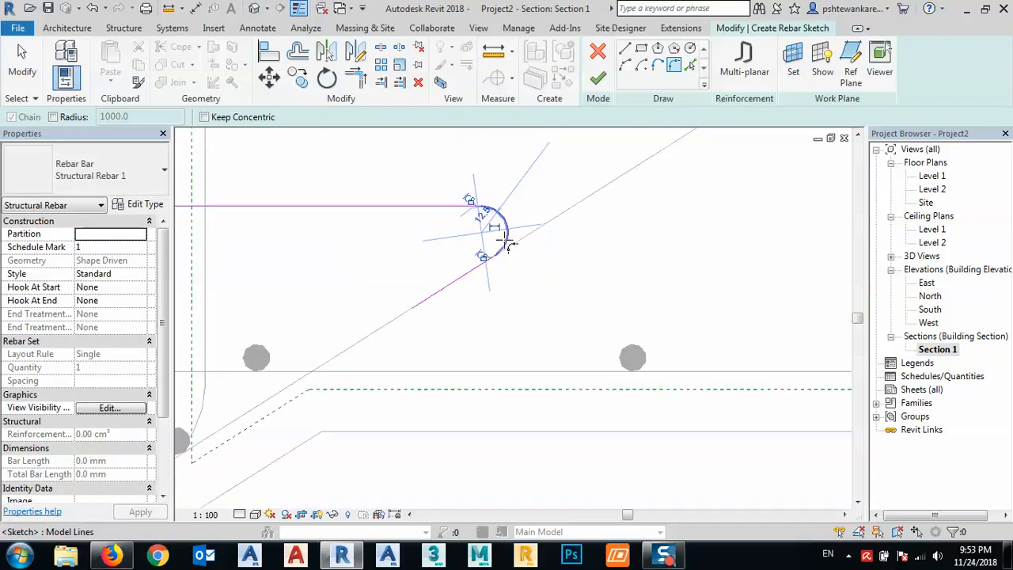
{"action": "scroll", "coordinate": [449, 265], "scroll_direction": "down", "scroll_amount": 2}
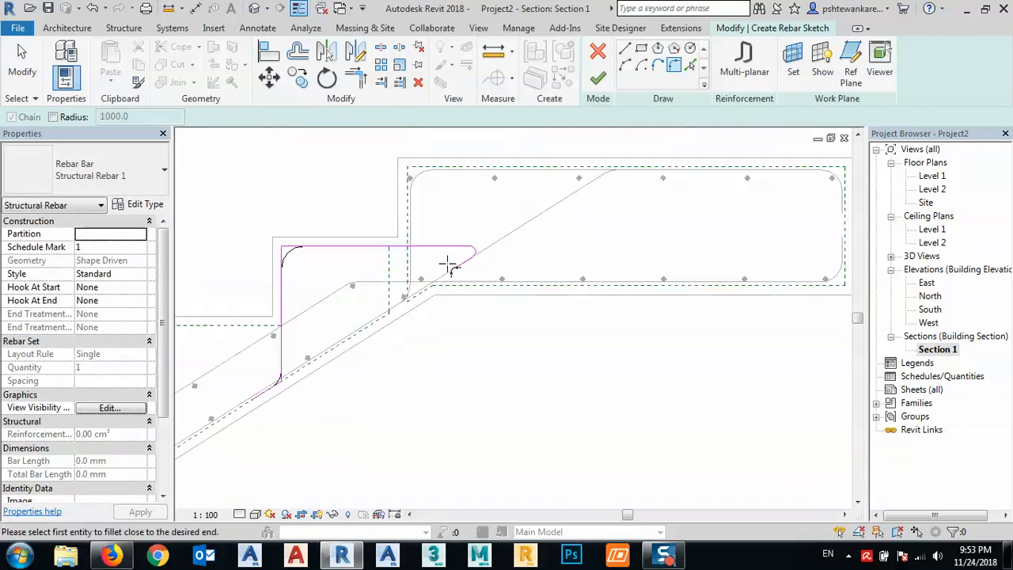
{"action": "middle_click_drag", "start_coordinate": [351, 291], "coordinate": [410, 252]}
- Try to finish the rebar sketch, and continue editing it
{"action": "left_click", "coordinate": [599, 78]}
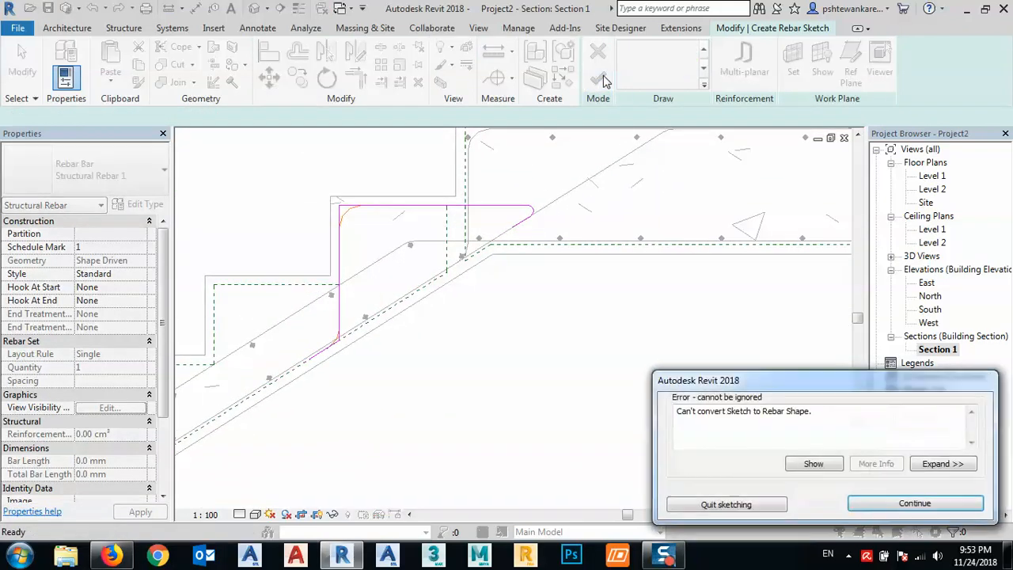
{"action": "left_click", "coordinate": [884, 506]}
{"action": "scroll", "coordinate": [345, 229], "scroll_direction": "up", "scroll_amount": 4}
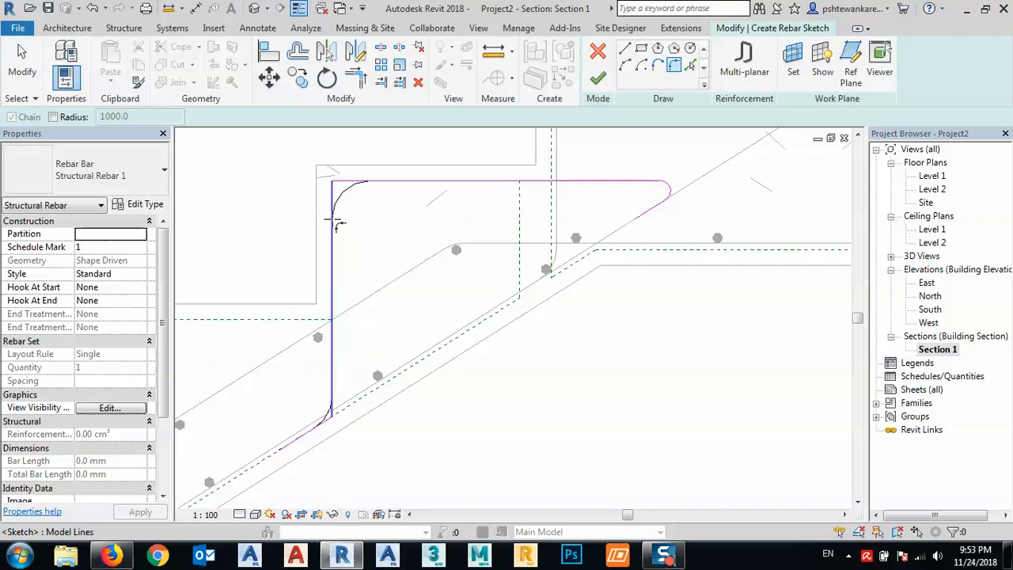
{"action": "key", "text": "Escape"}
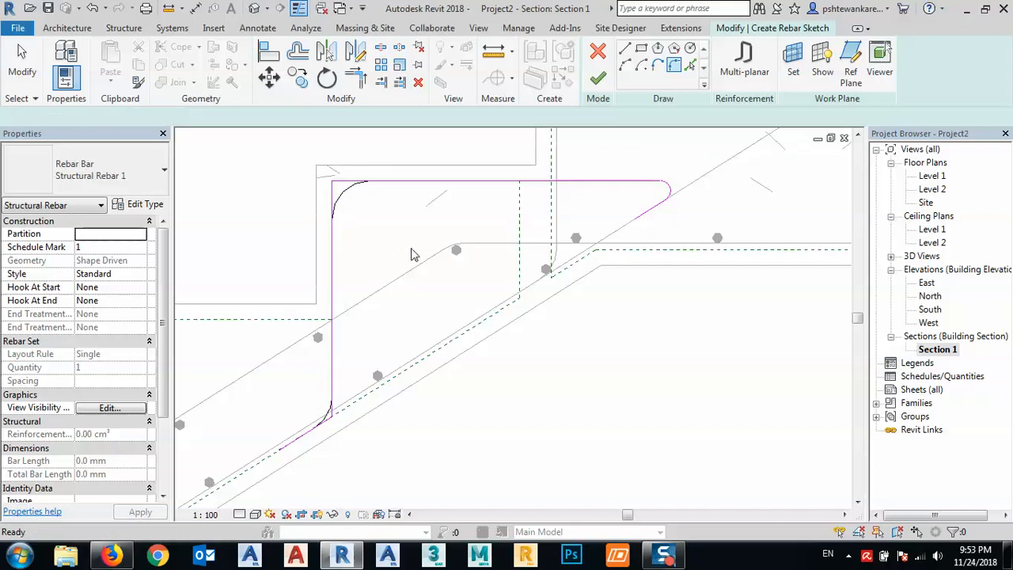
- Delete the tread segment, the riser segment and both sloped legs from the rebar sketch
{"action": "left_click", "coordinate": [599, 183]}
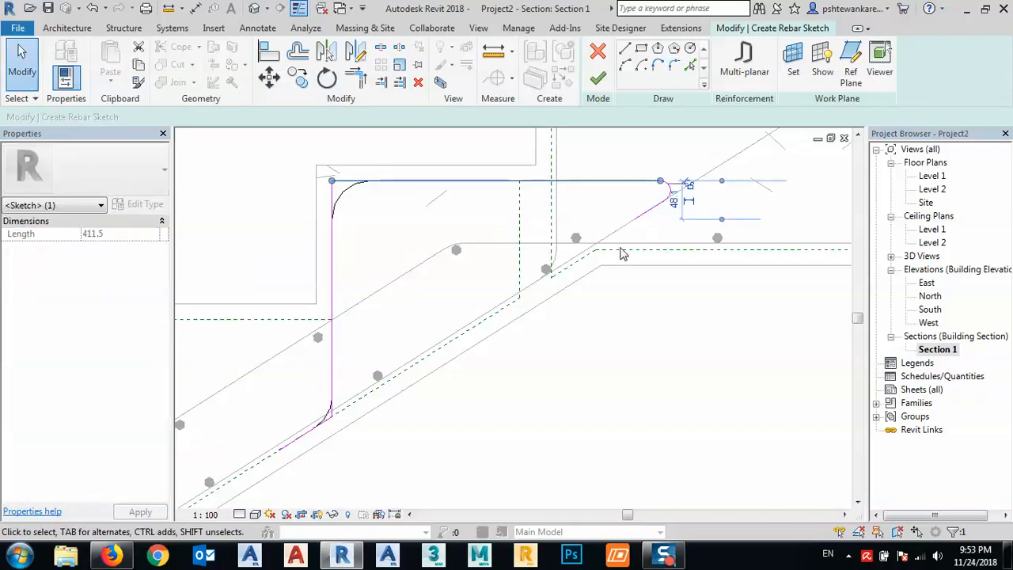
{"action": "key", "text": "Delete"}
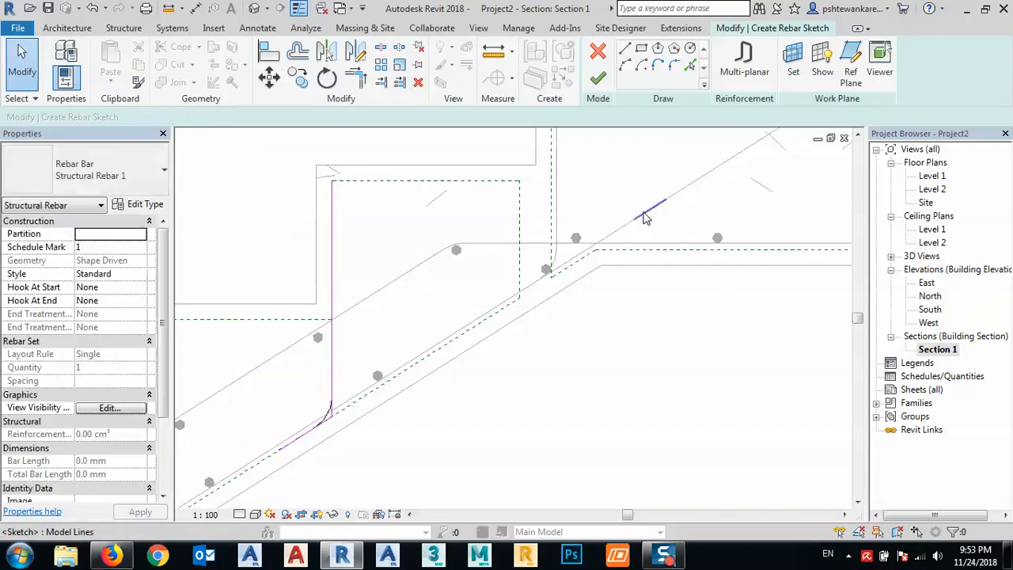
{"action": "left_click", "coordinate": [634, 222]}
{"action": "key", "text": "Delete"}
{"action": "left_click", "coordinate": [333, 340]}
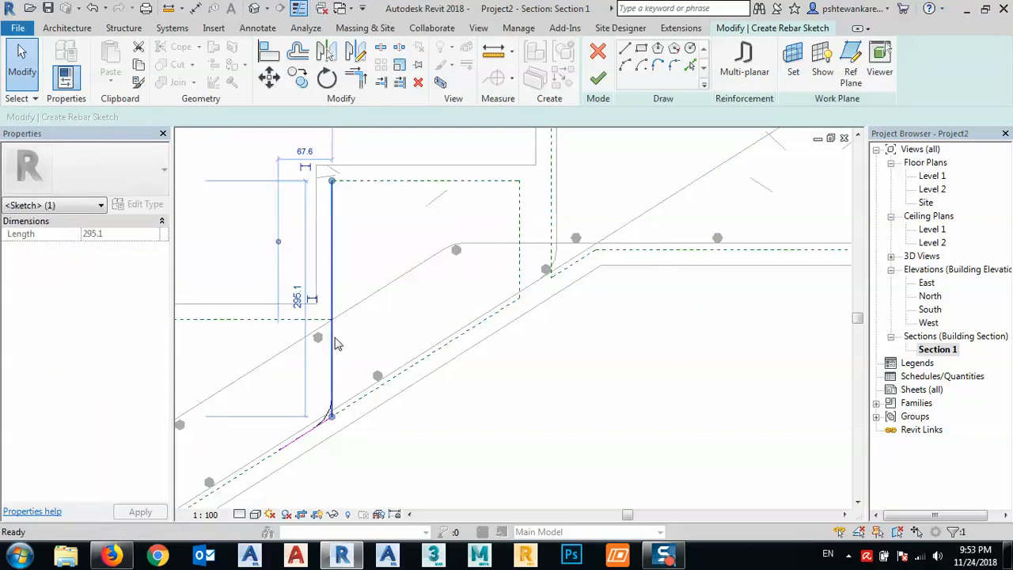
{"action": "key", "text": "Delete"}
{"action": "left_click", "coordinate": [303, 442]}
{"action": "key", "text": "Delete"}
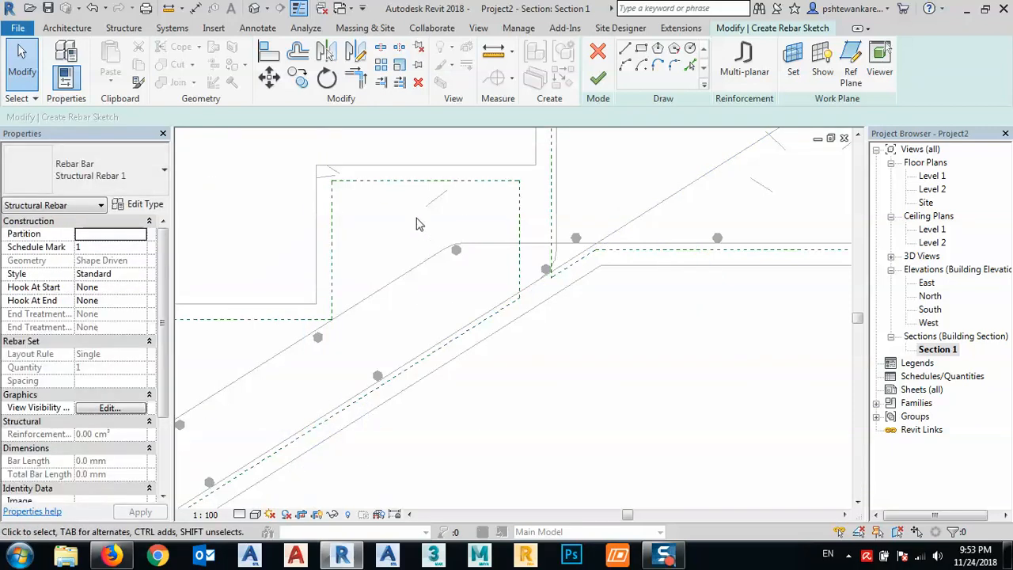
- Cancel the emptied rebar sketch, discarding it, and return to the stair section
{"action": "middle_click_drag", "start_coordinate": [420, 224], "coordinate": [663, 177]}
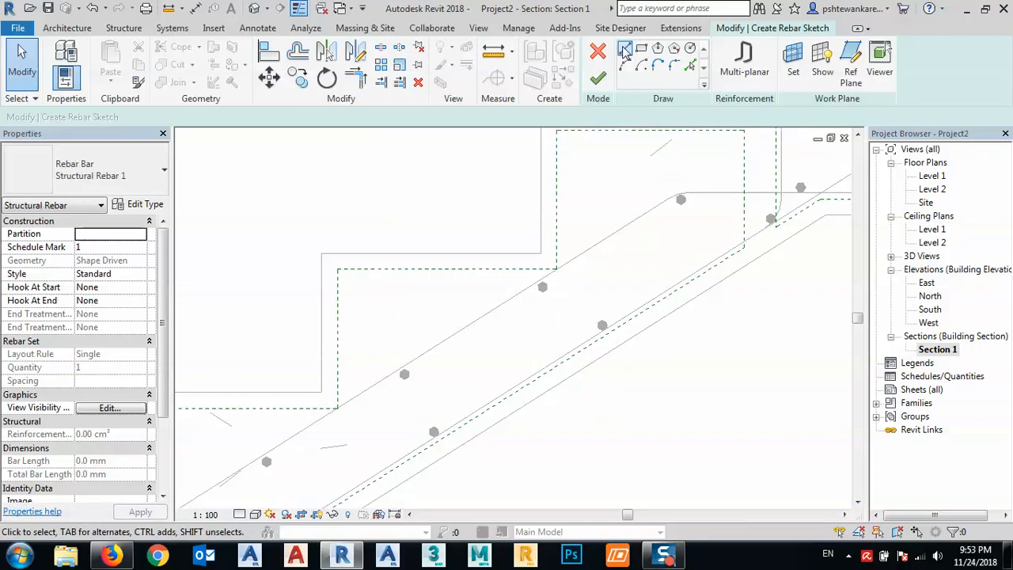
{"action": "left_click", "coordinate": [597, 51]}
{"action": "left_click", "coordinate": [538, 287]}
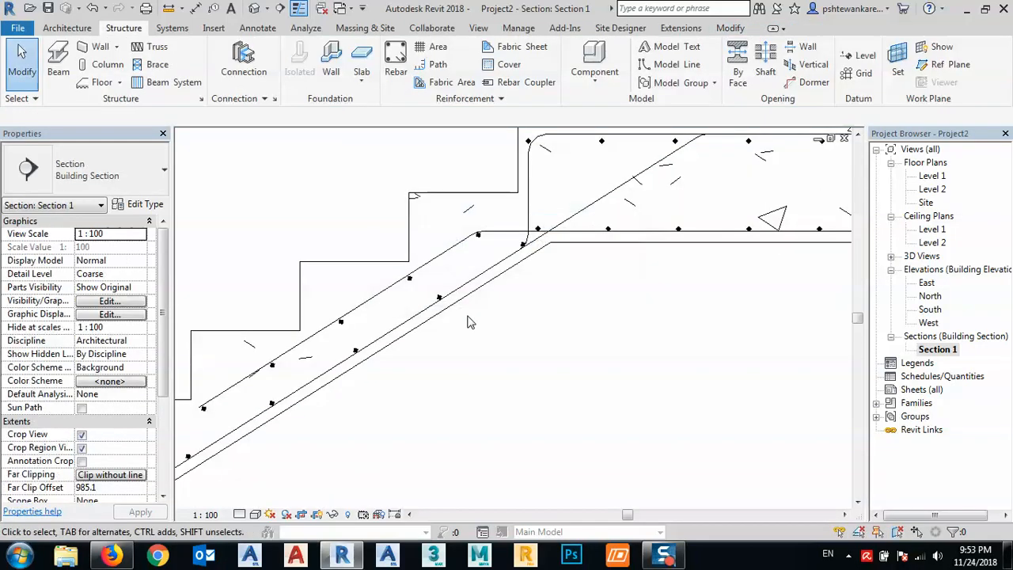
{"action": "middle_click_drag", "start_coordinate": [469, 321], "coordinate": [497, 347]}
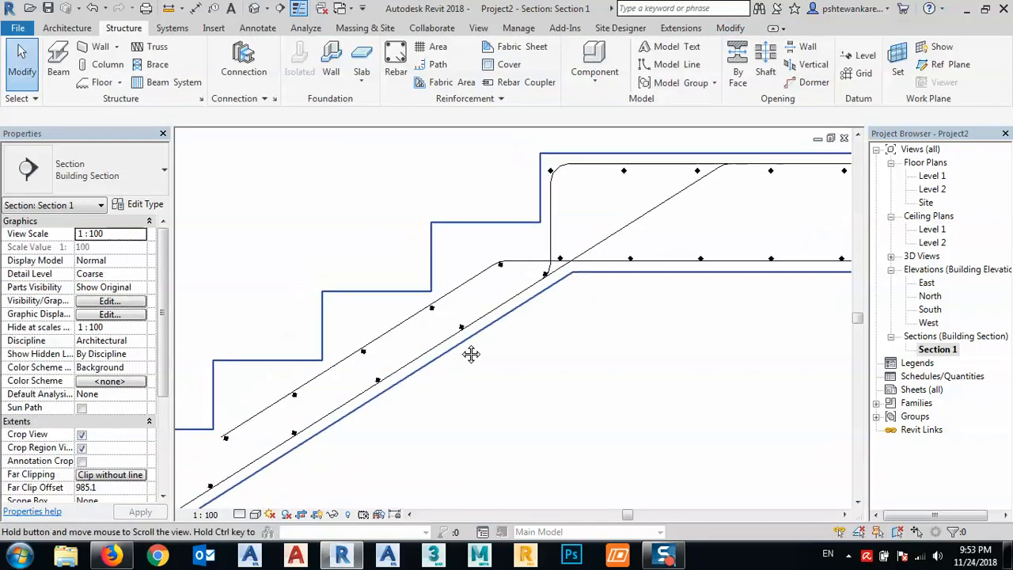
- Start a new sketched rebar with the cast-in-place stair as its host
{"action": "left_click", "coordinate": [393, 63]}
{"action": "left_click", "coordinate": [554, 87]}
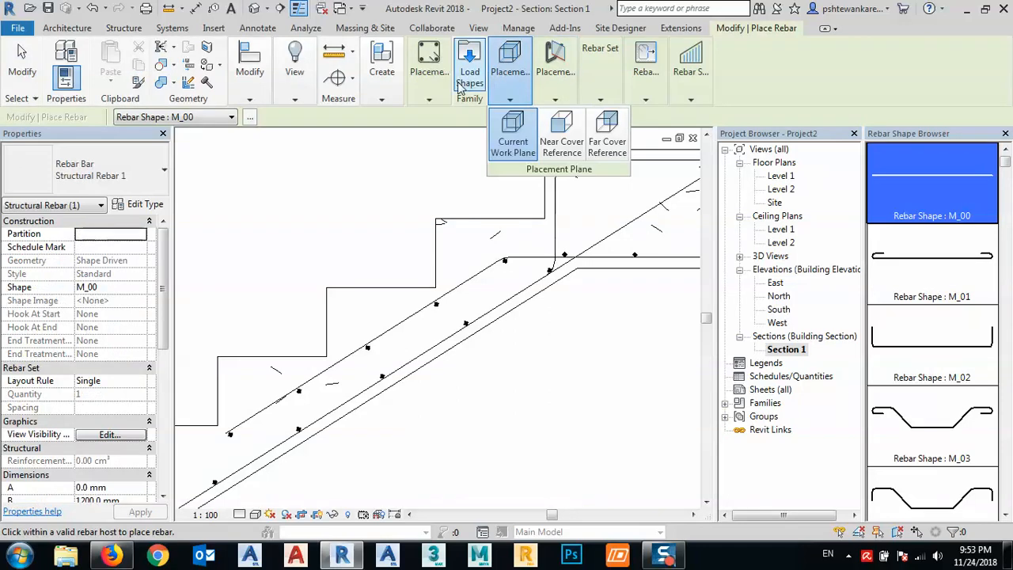
{"action": "left_click", "coordinate": [428, 98]}
{"action": "left_click", "coordinate": [451, 140]}
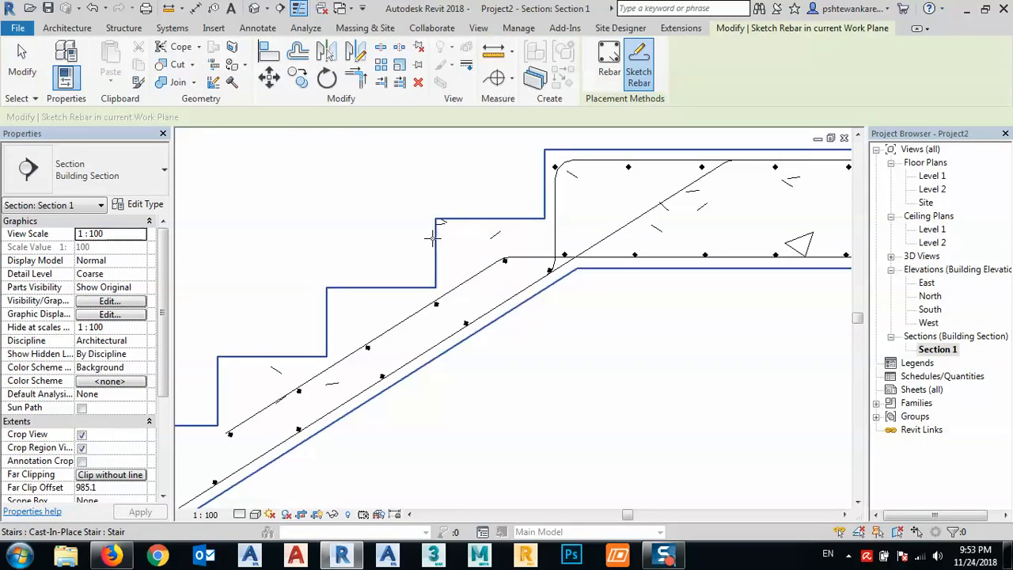
{"action": "left_click", "coordinate": [436, 244]}
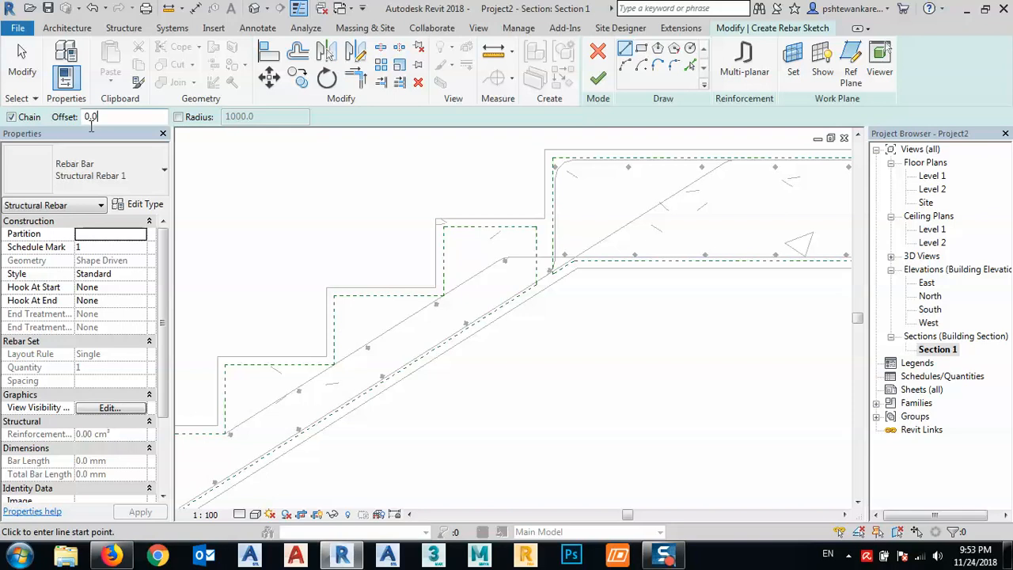
- Sketch an L-shaped bar inside the middle step, following its riser and tread, and finish the rebar sketch
{"action": "left_click", "coordinate": [327, 357]}
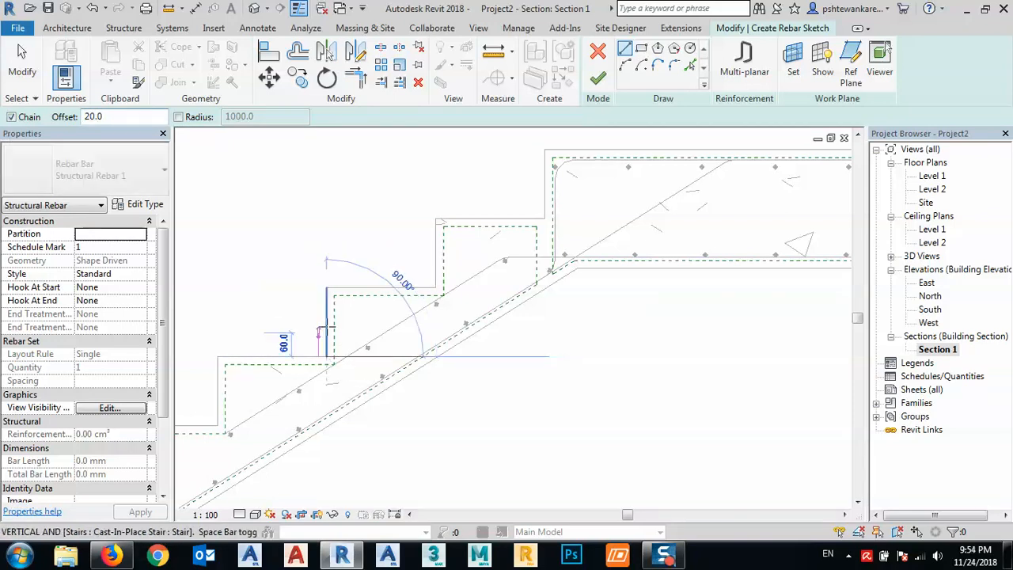
{"action": "left_click", "coordinate": [327, 287]}
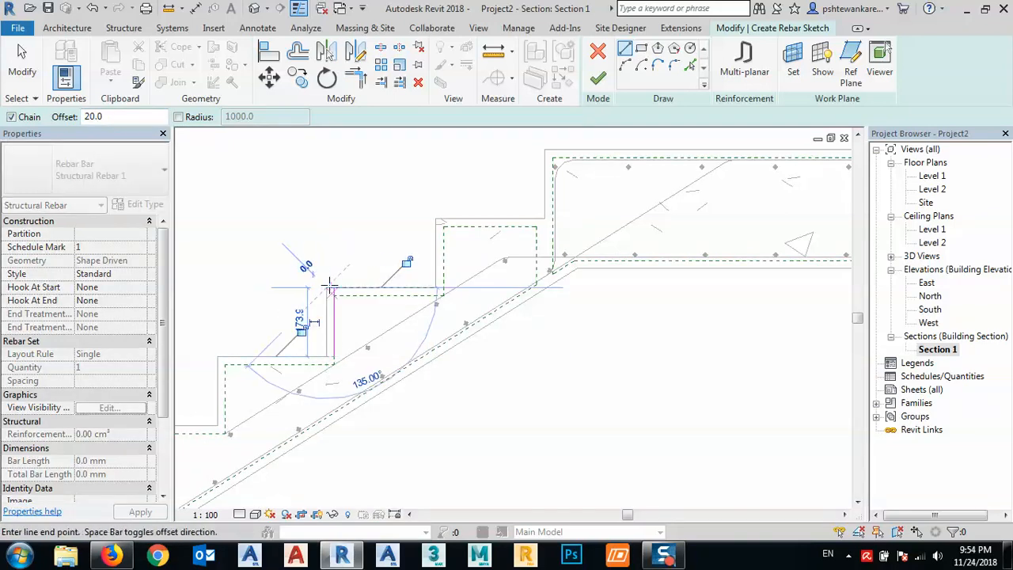
{"action": "left_click", "coordinate": [441, 287]}
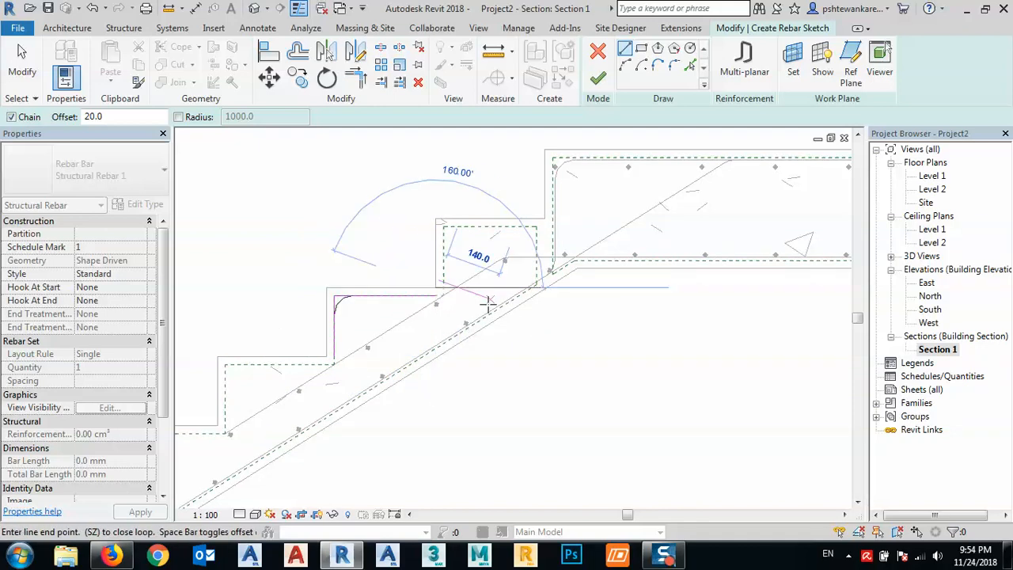
{"action": "left_click", "coordinate": [506, 259]}
{"action": "left_click", "coordinate": [597, 77]}
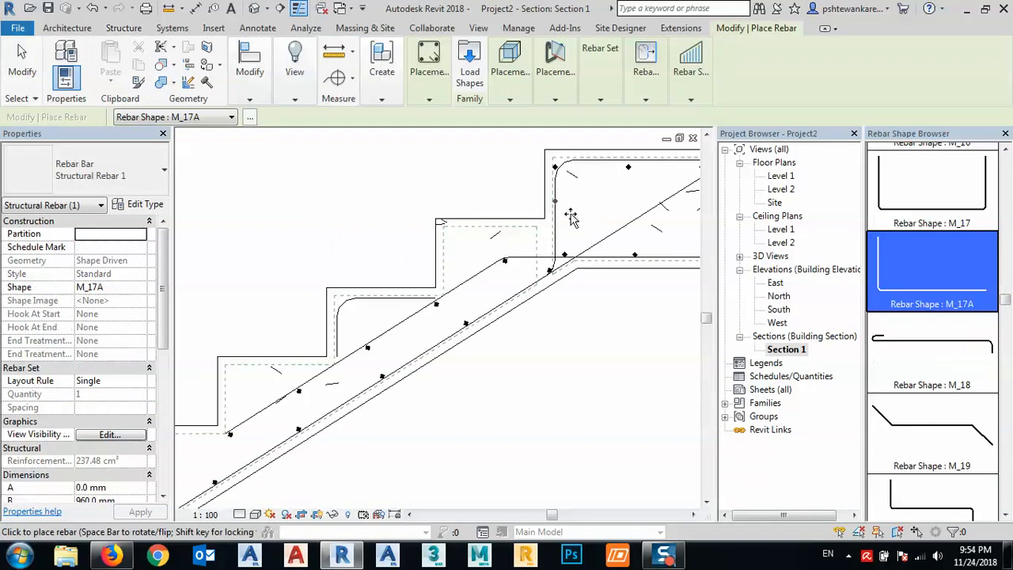
- Delete the newly placed L-shaped bar from the middle step
{"action": "key", "text": "Escape"}
{"action": "left_click", "coordinate": [346, 314]}
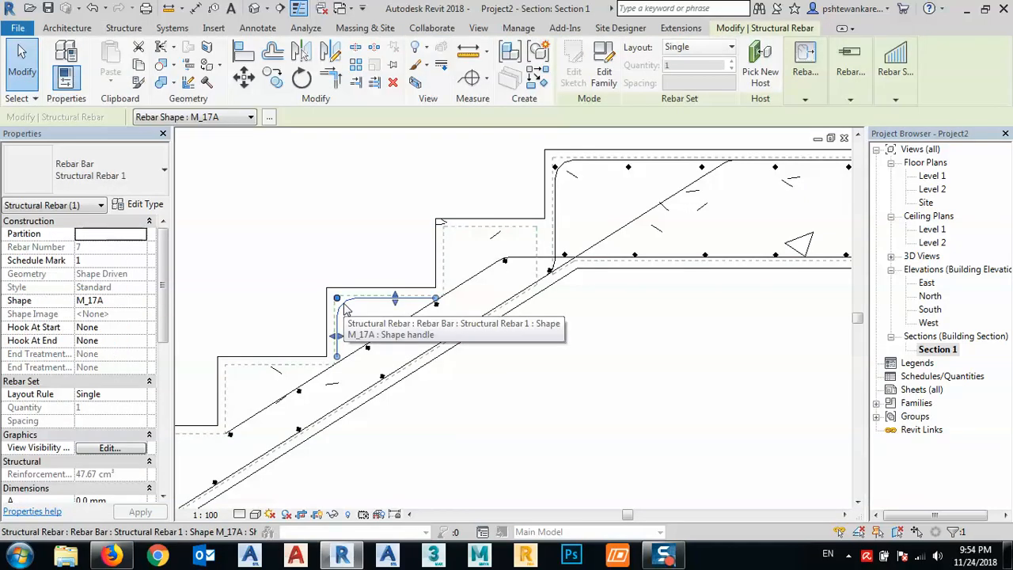
{"action": "key", "text": "Escape"}
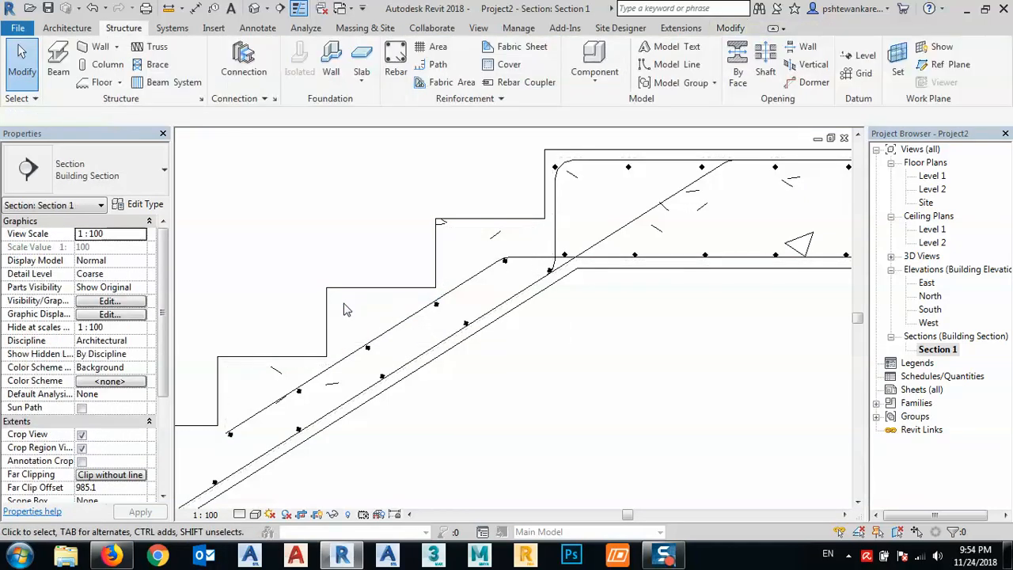
- Start a new sketched rebar with the cast-in-place stair as host, and set the line offset to 20 mm
{"action": "left_click", "coordinate": [395, 71]}
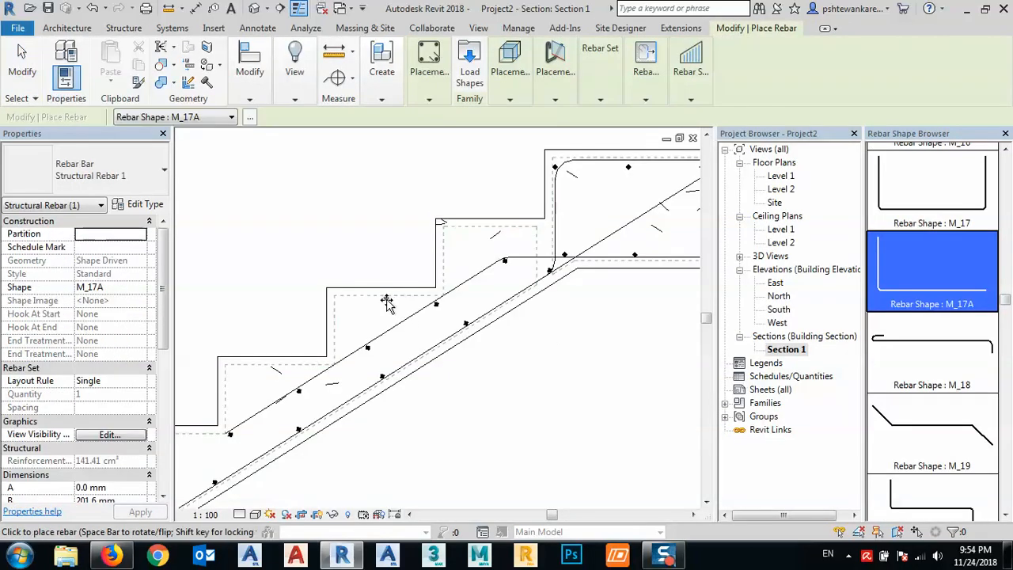
{"action": "left_click", "coordinate": [428, 99]}
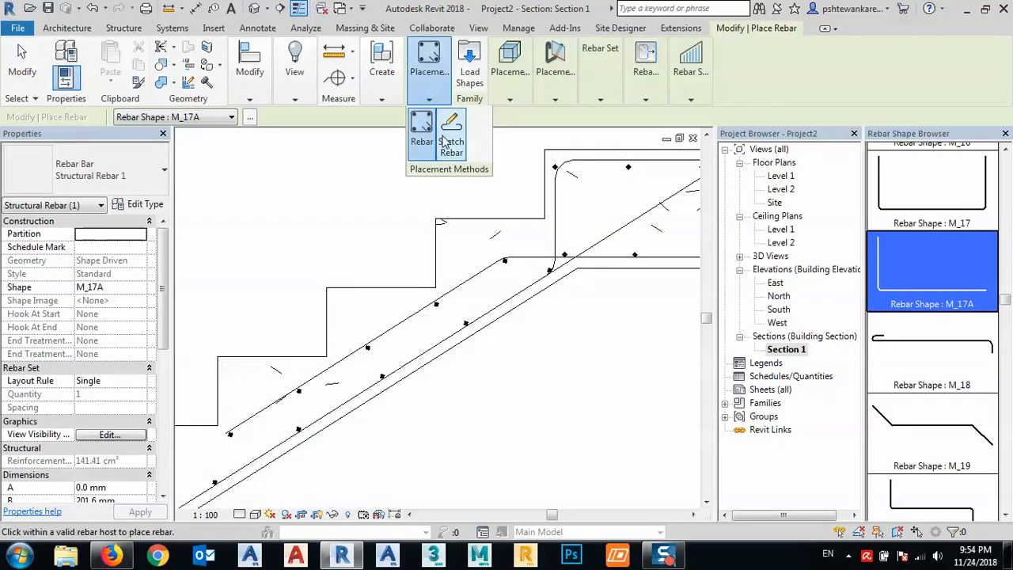
{"action": "left_click", "coordinate": [376, 290]}
{"action": "mouse_move", "coordinate": [479, 265]}
{"action": "middle_mouse_down"}
{"action": "mouse_move", "coordinate": [545, 262]}
{"action": "mouse_move", "coordinate": [571, 241]}
{"action": "middle_mouse_up"}
{"action": "middle_click_drag", "start_coordinate": [429, 338], "coordinate": [436, 322]}
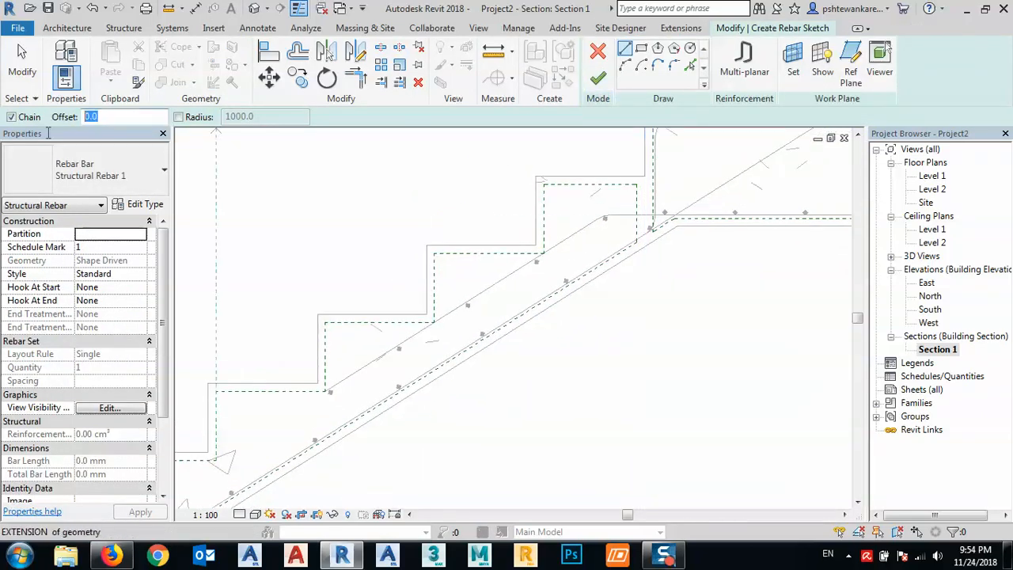
{"action": "type", "text": "20"}
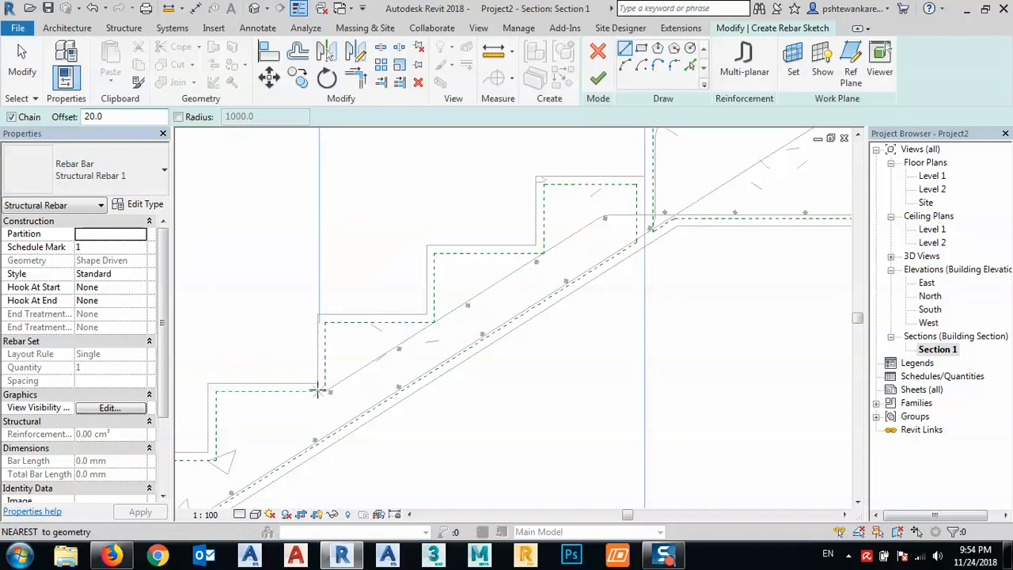
{"action": "middle_click_drag", "start_coordinate": [419, 318], "coordinate": [405, 361]}
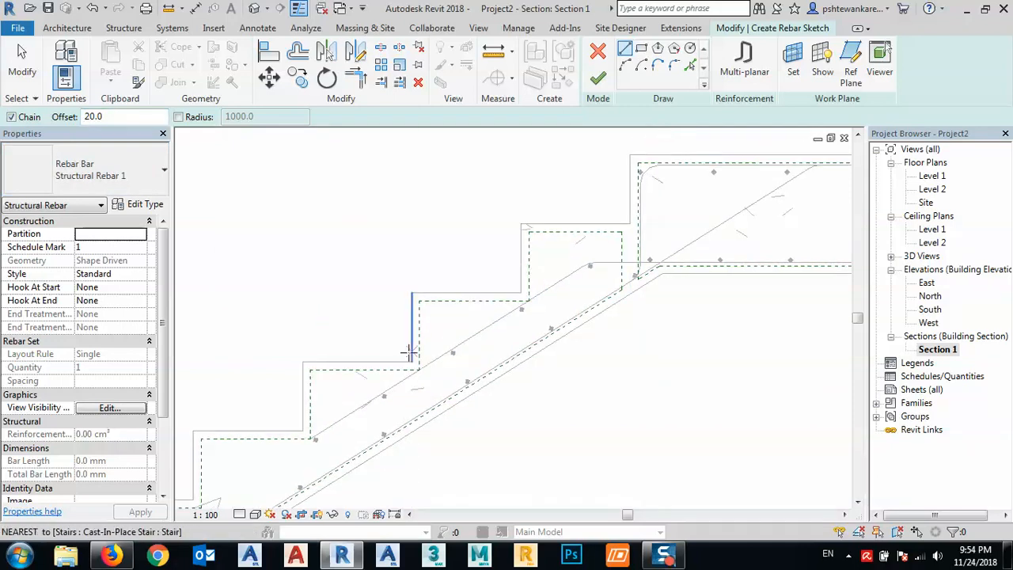
- Draw a segment inside the step's riser, followed by a tread segment extended horizontally about 455 mm to the lower main bar
{"action": "left_click", "coordinate": [411, 362]}
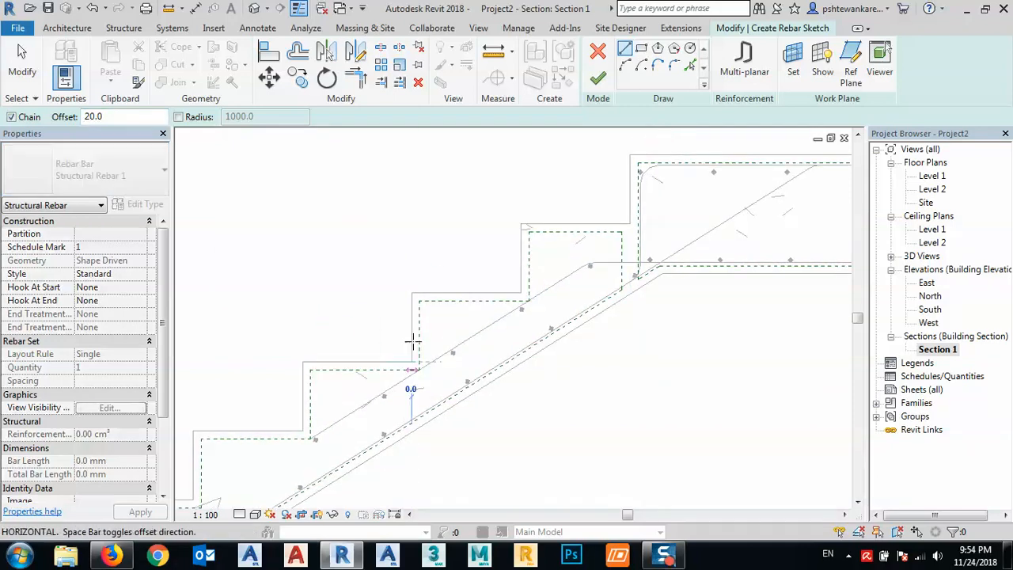
{"action": "left_click", "coordinate": [412, 293]}
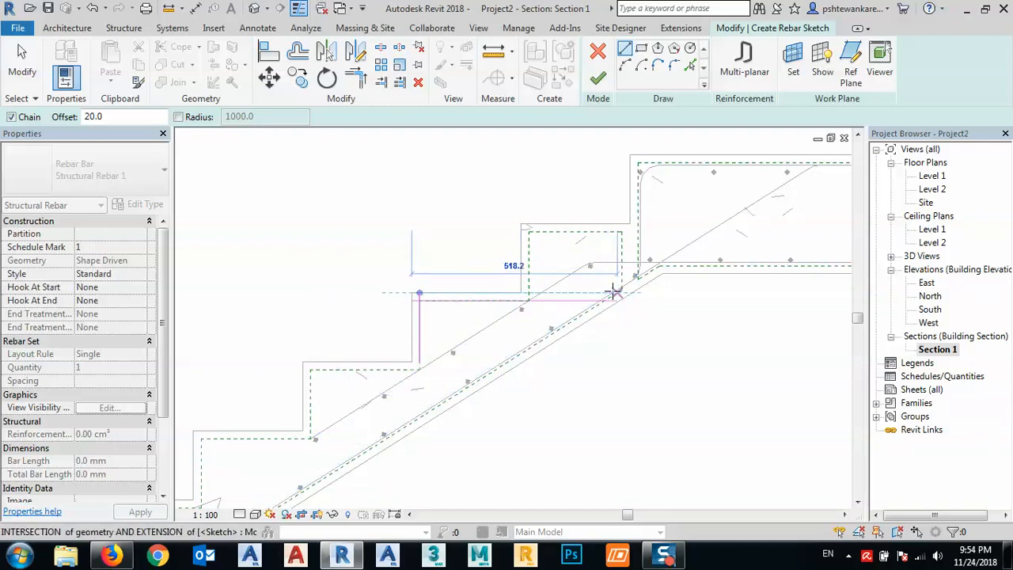
{"action": "scroll", "coordinate": [614, 293], "scroll_direction": "up", "scroll_amount": 4}
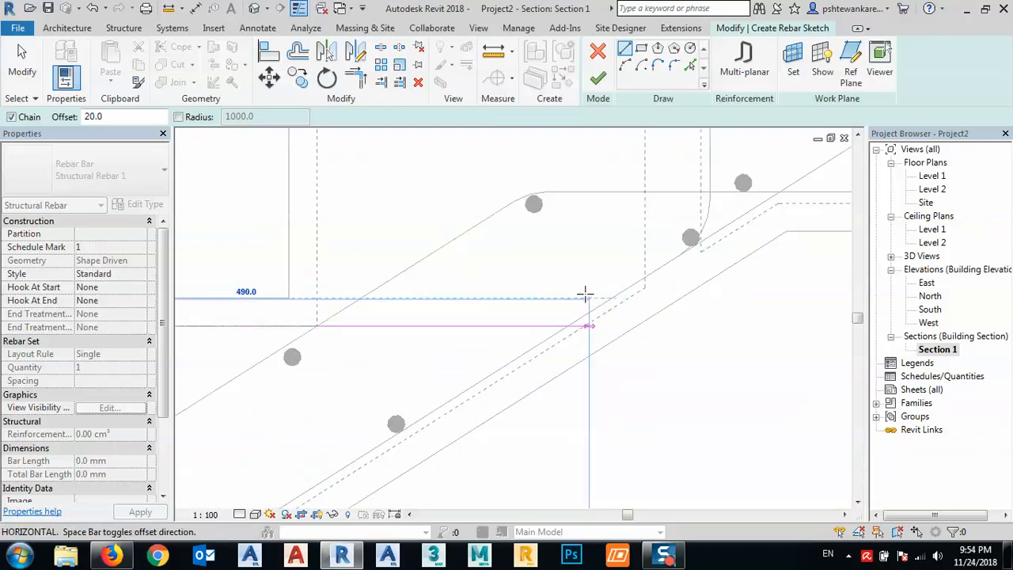
{"action": "left_click", "coordinate": [567, 297]}
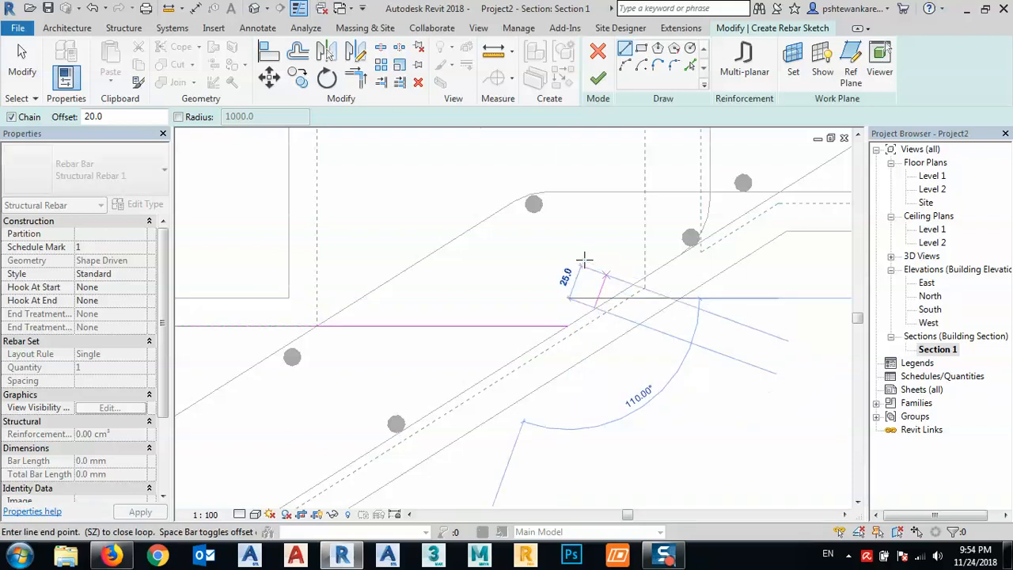
{"action": "key", "text": "Escape"}
{"action": "scroll", "coordinate": [599, 265], "scroll_direction": "down", "scroll_amount": 3}
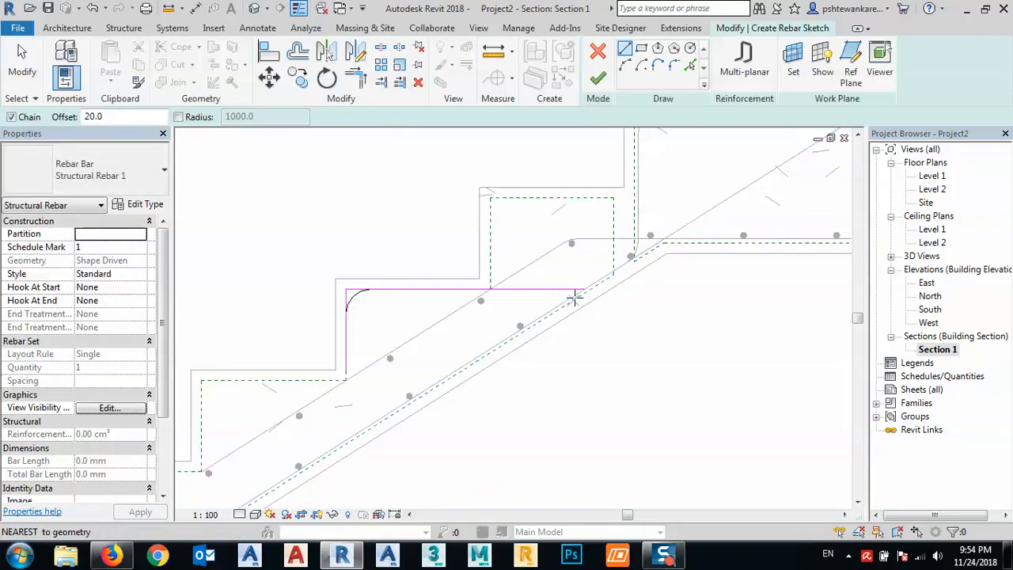
{"action": "scroll", "coordinate": [574, 297], "scroll_direction": "up", "scroll_amount": 4}
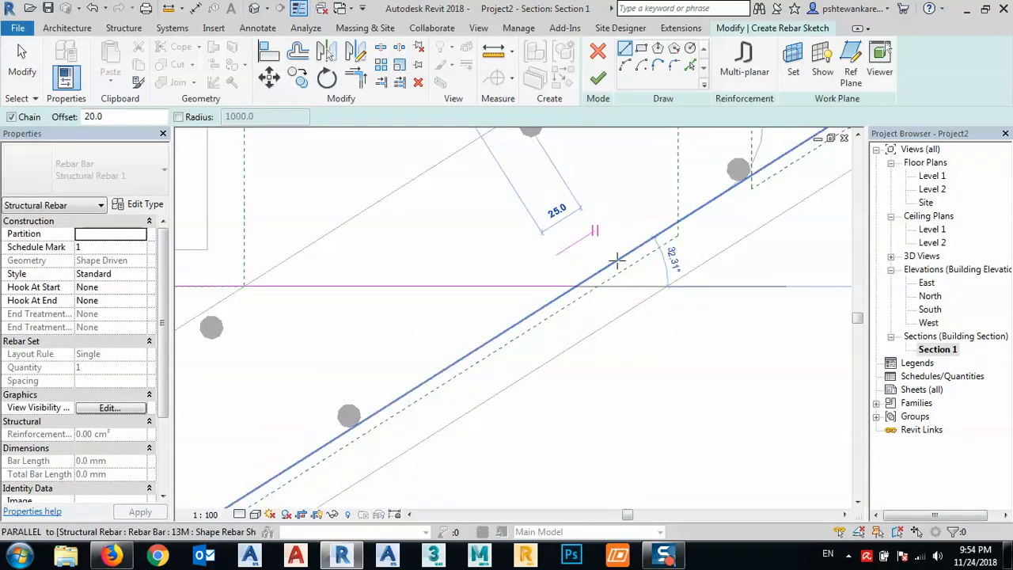
{"action": "scroll", "coordinate": [579, 283], "scroll_direction": "up", "scroll_amount": 4}
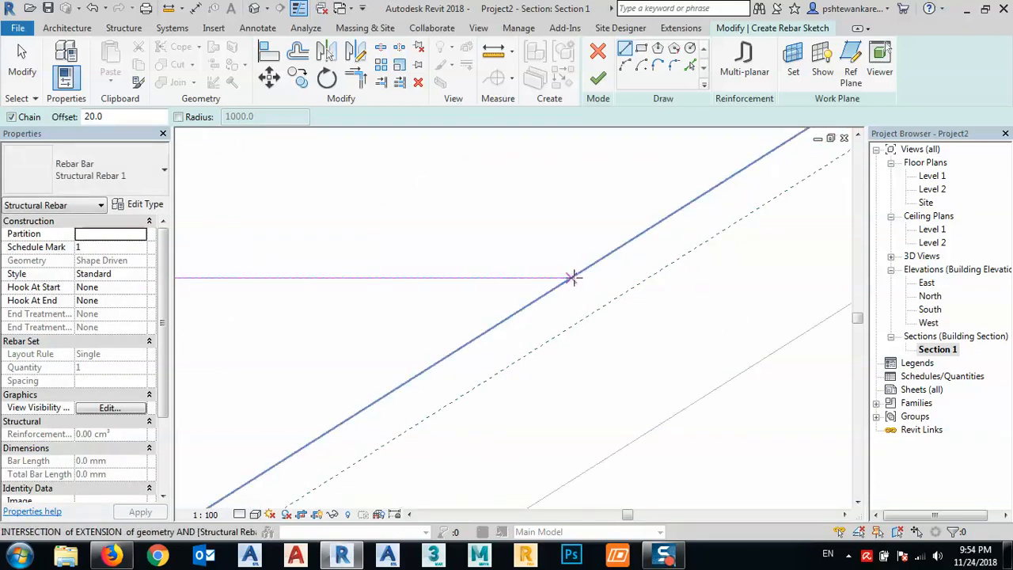
{"action": "left_click", "coordinate": [551, 277]}
{"action": "scroll", "coordinate": [554, 283], "scroll_direction": "down", "scroll_amount": 5}
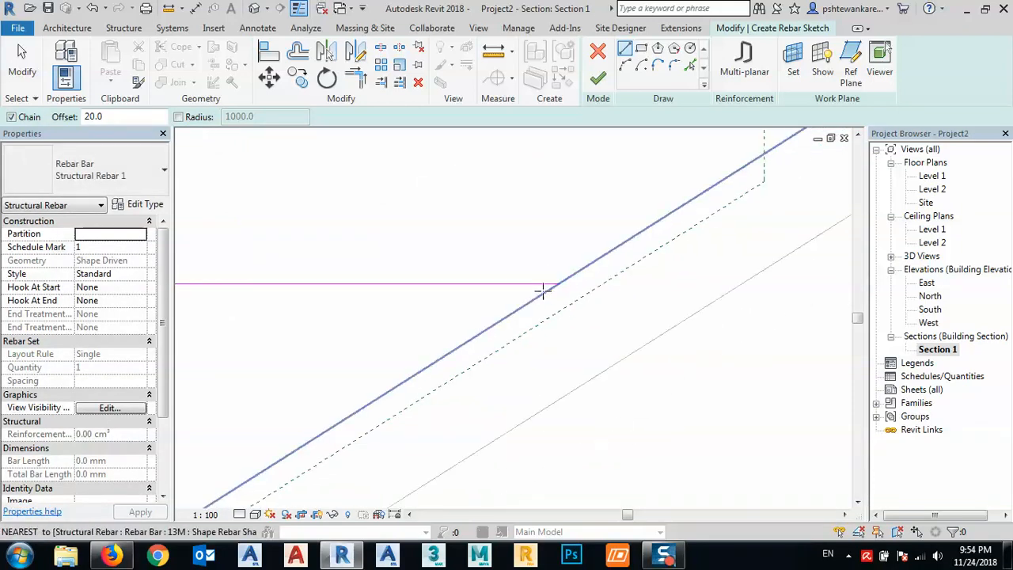
{"action": "key", "text": "Escape"}
{"action": "key", "text": "Escape"}
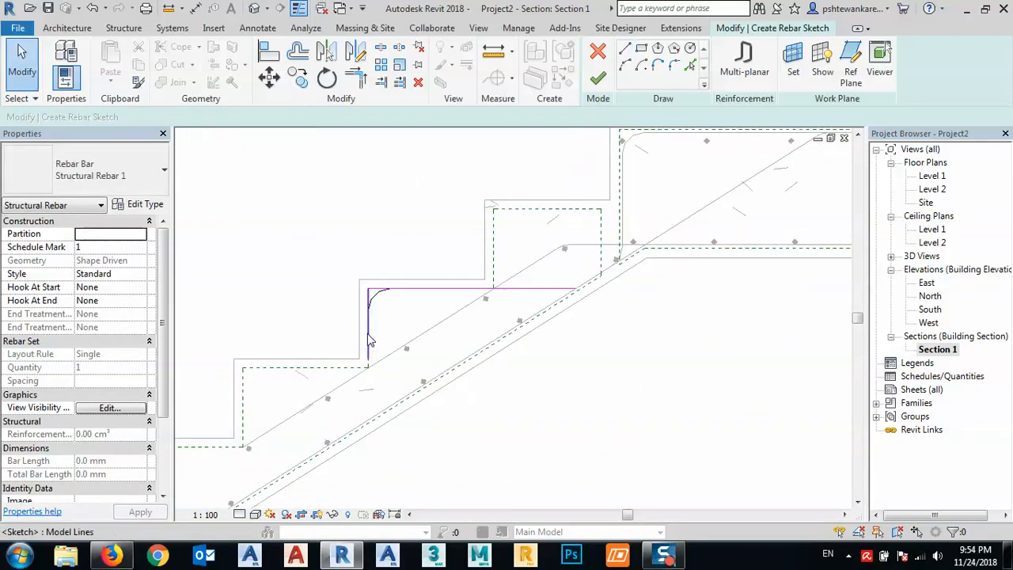
- Extend the riser segment down to the lower cover line, making it about 295 mm long
{"action": "left_click", "coordinate": [369, 348]}
{"action": "left_click_drag", "start_coordinate": [368, 362], "coordinate": [369, 422]}
{"action": "middle_click_drag", "start_coordinate": [420, 434], "coordinate": [489, 333]}
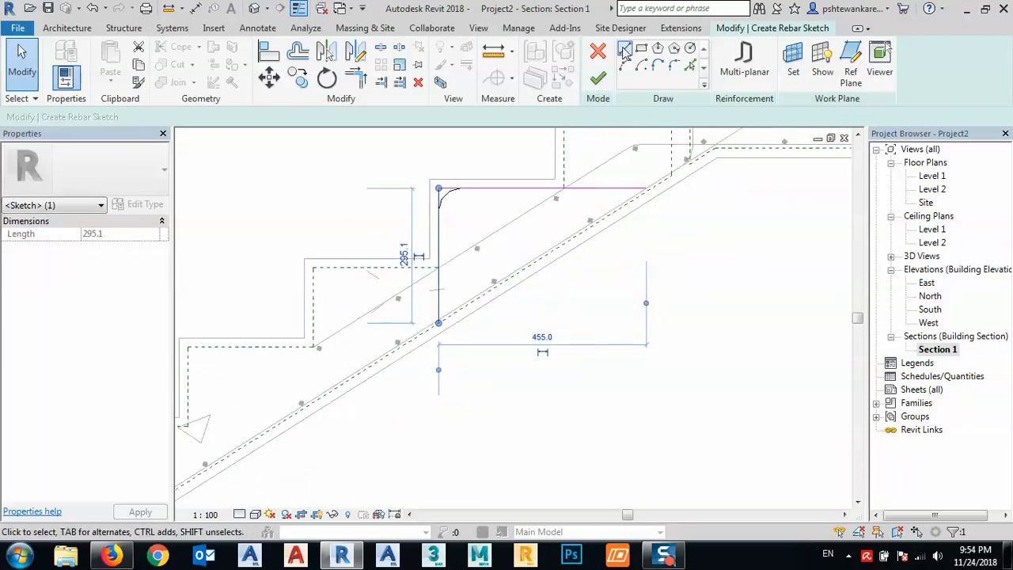
- Draw a 100 mm sloped leg from the riser segment's lower end, running down along the stair's lower cover line
{"action": "left_click", "coordinate": [624, 51]}
{"action": "left_click", "coordinate": [437, 322]}
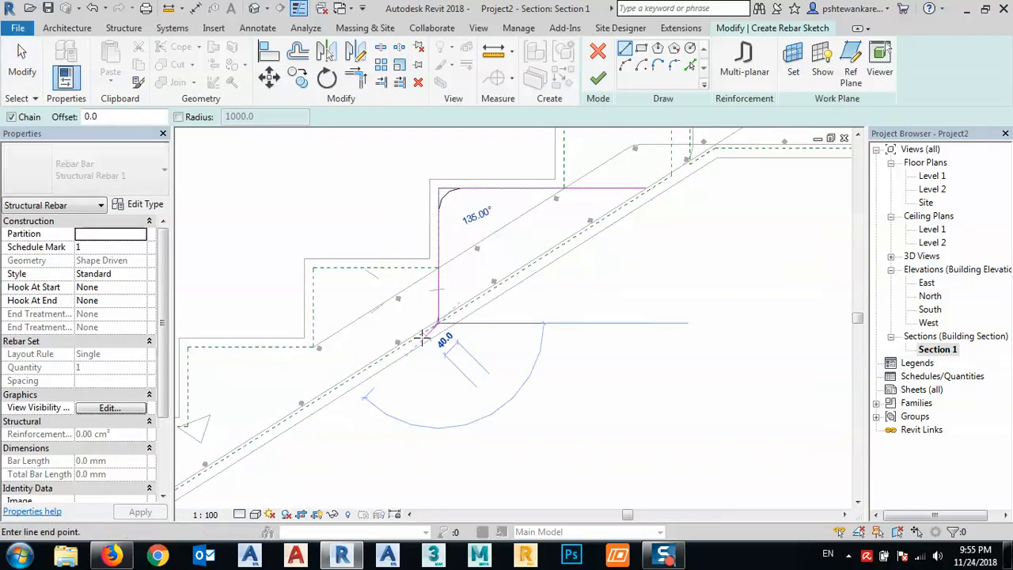
{"action": "scroll", "coordinate": [422, 338], "scroll_direction": "up", "scroll_amount": 4}
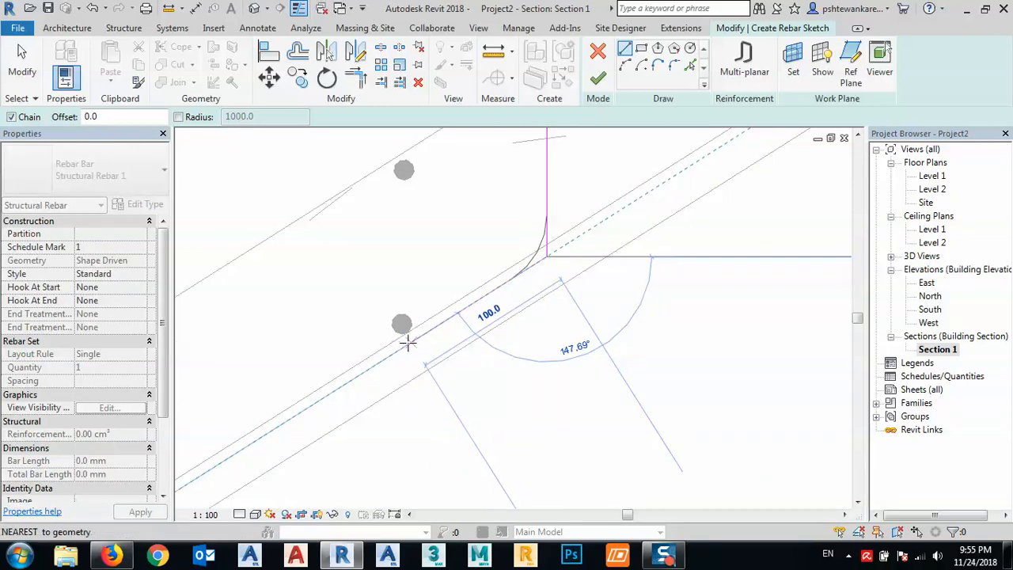
{"action": "left_click", "coordinate": [408, 341]}
{"action": "scroll", "coordinate": [355, 379], "scroll_direction": "down", "scroll_amount": 4}
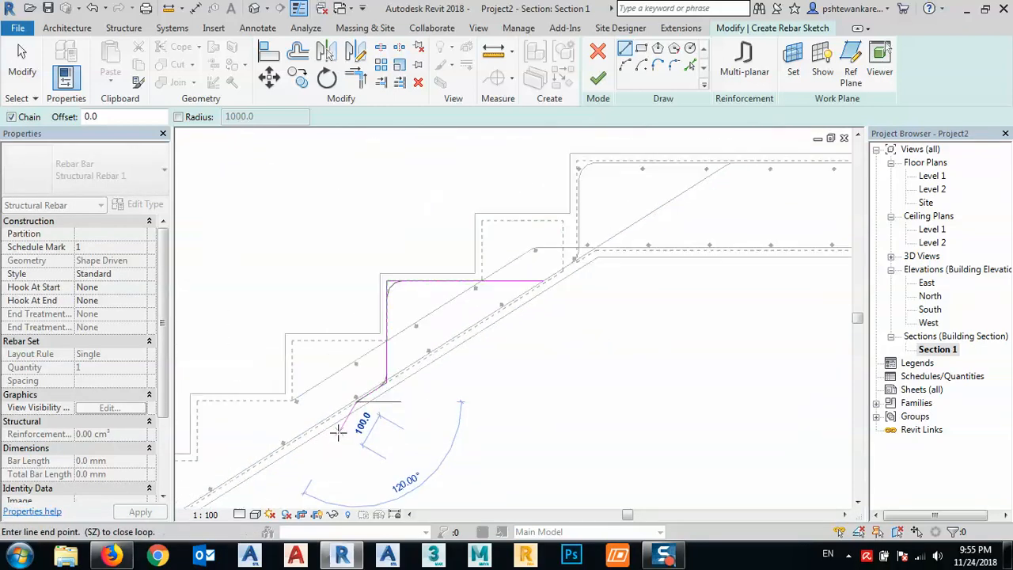
{"action": "key", "text": "Escape"}
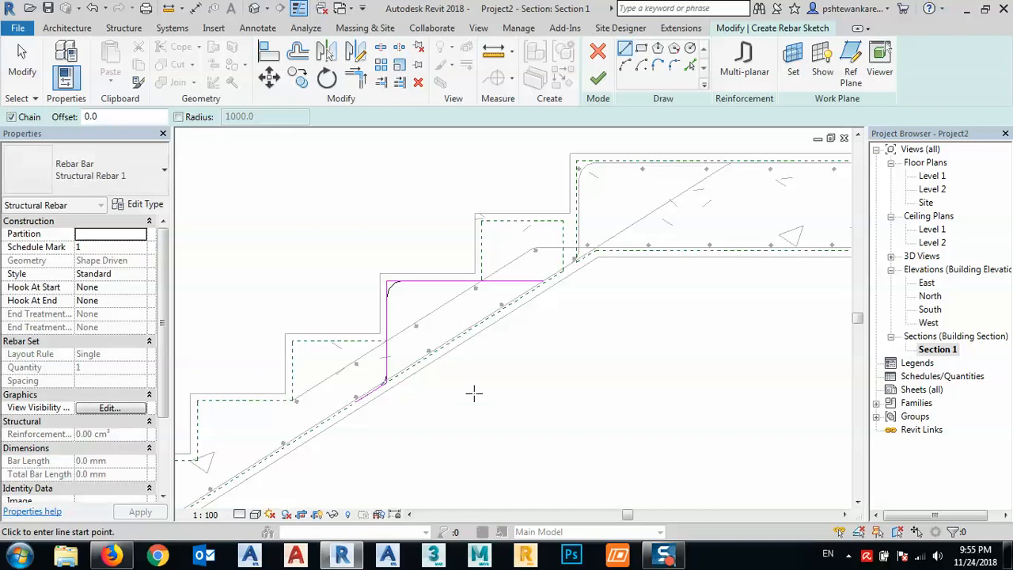
- Add a sloped leg about 65 mm long from the tread segment's end up along the lower main bar, and finish the sketch
{"action": "scroll", "coordinate": [551, 260], "scroll_direction": "up", "scroll_amount": 5}
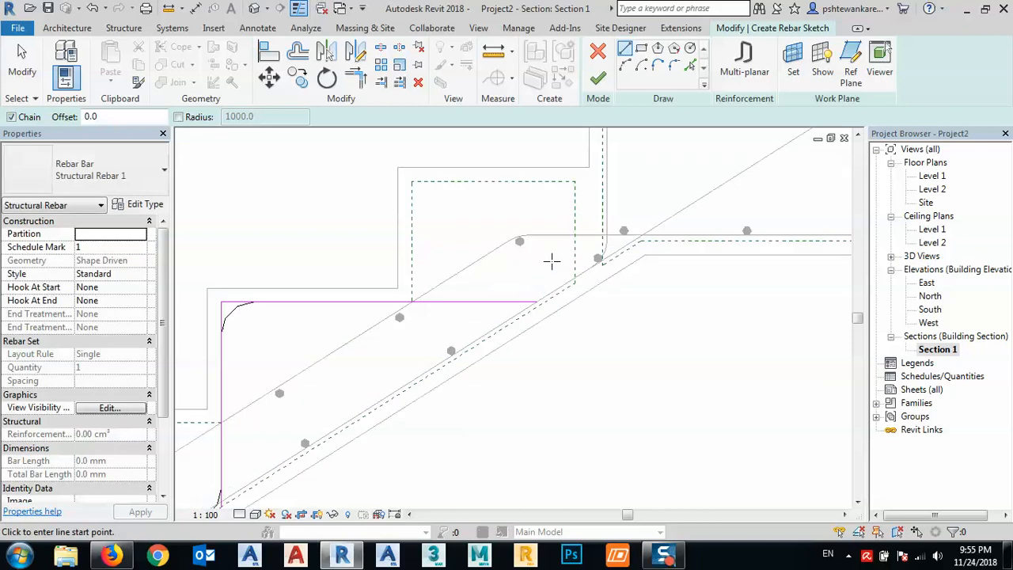
{"action": "left_click", "coordinate": [535, 306]}
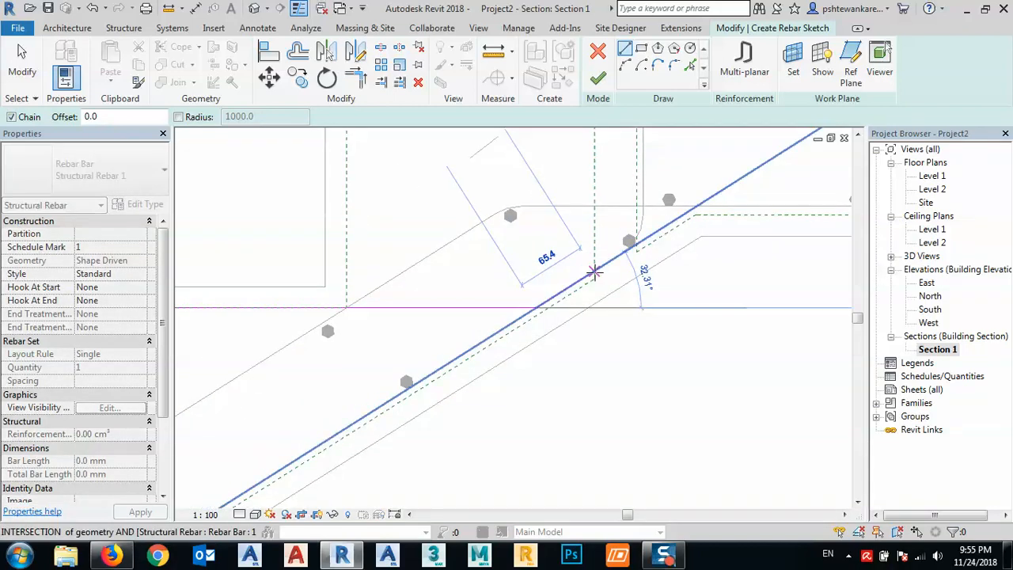
{"action": "left_click", "coordinate": [595, 273]}
{"action": "key", "text": "Escape"}
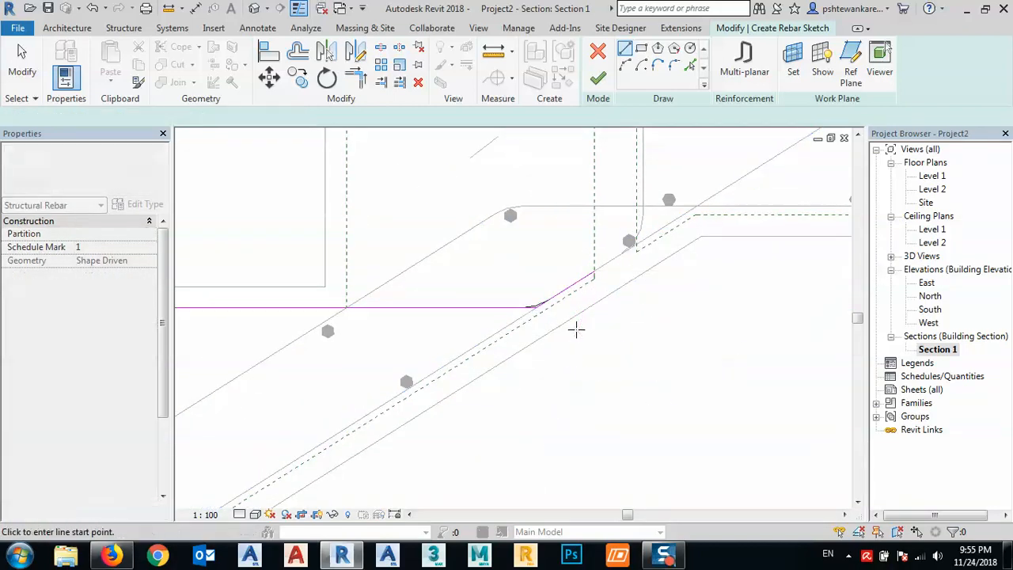
{"action": "left_click", "coordinate": [598, 77]}
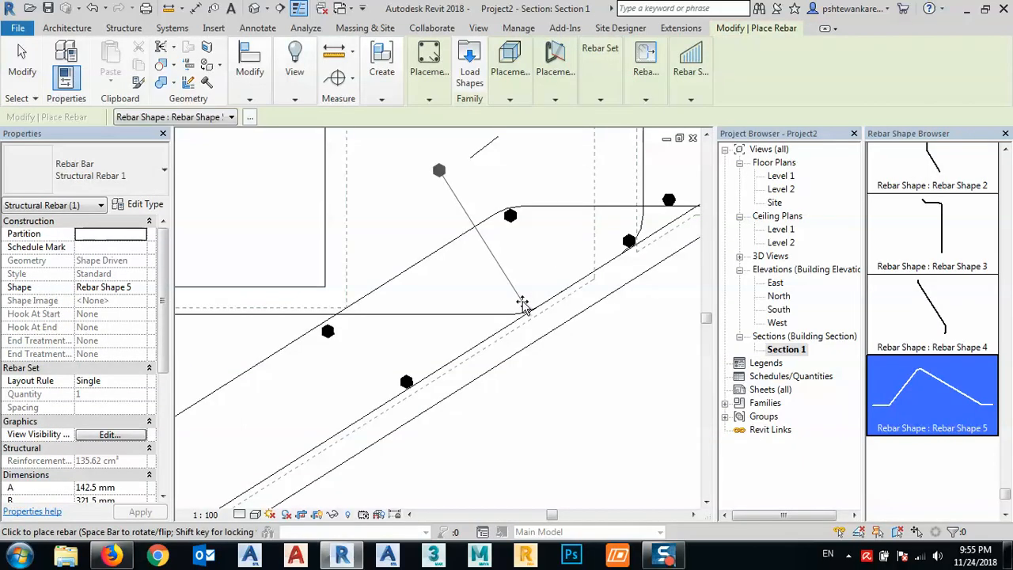
{"action": "key", "text": "Escape"}
{"action": "key", "text": "Escape"}
- Set the new step bar's layout to Maximum Spacing with a 200 mm spacing
{"action": "scroll", "coordinate": [524, 269], "scroll_direction": "up", "scroll_amount": 3}
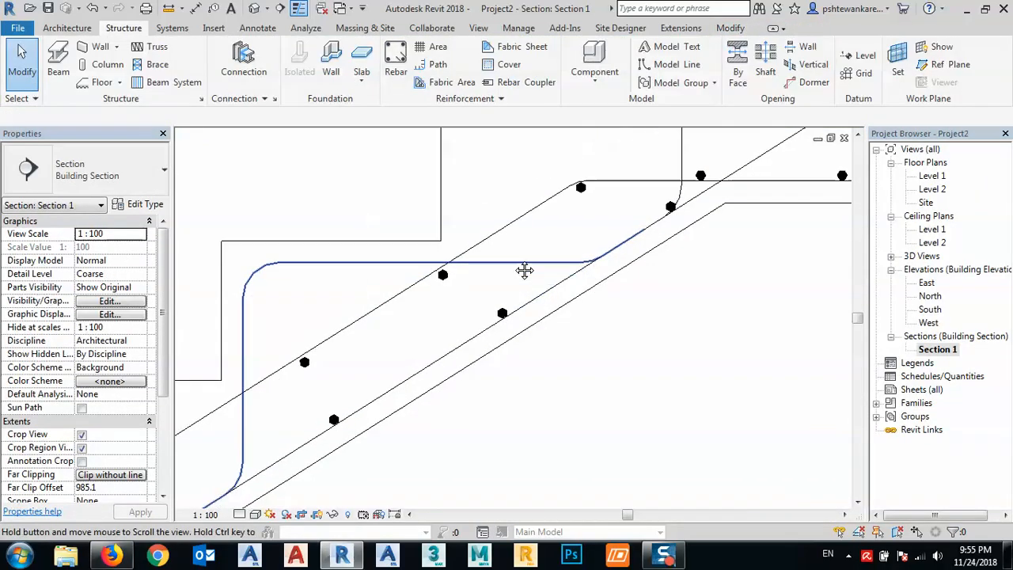
{"action": "left_click", "coordinate": [508, 262]}
{"action": "middle_click_drag", "start_coordinate": [328, 300], "coordinate": [411, 260]}
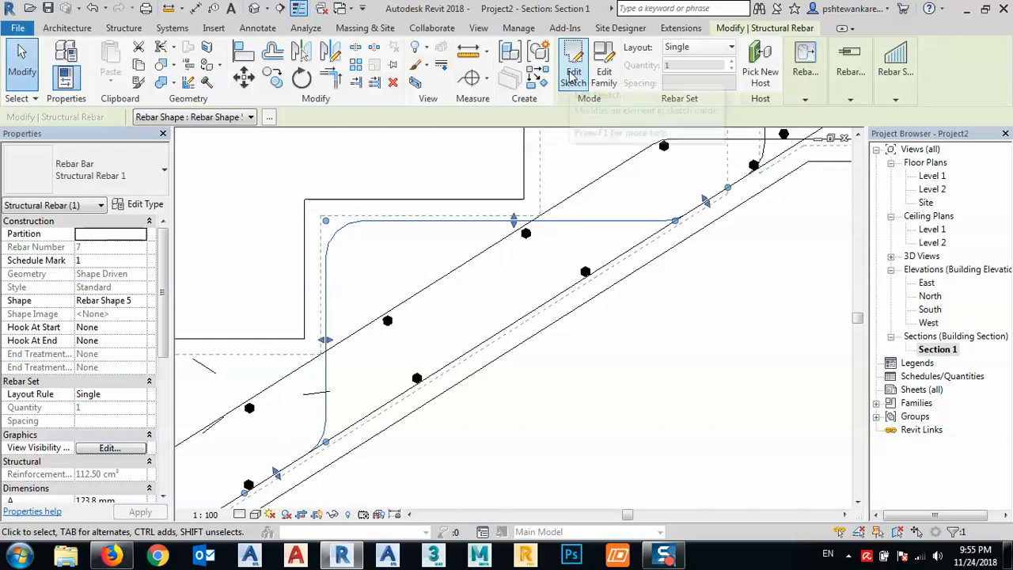
{"action": "left_click", "coordinate": [710, 50]}
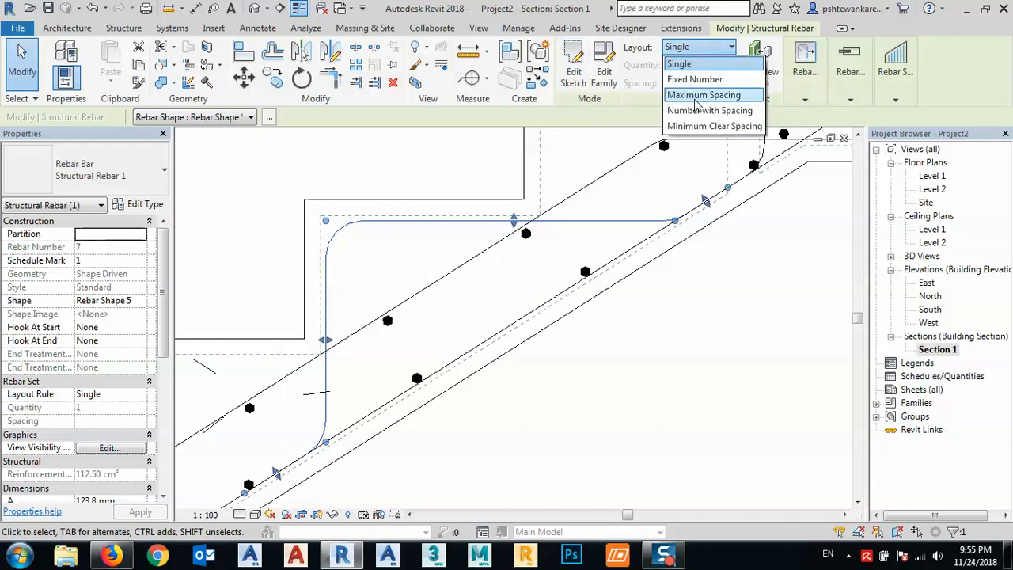
{"action": "left_click", "coordinate": [696, 95]}
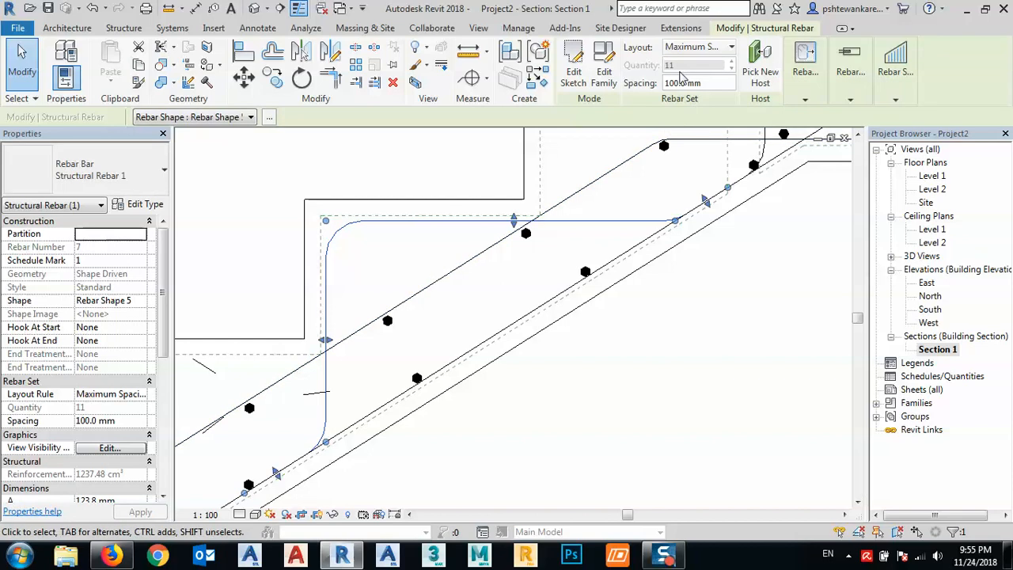
{"action": "type", "text": "200"}
{"action": "key", "text": "Return"}
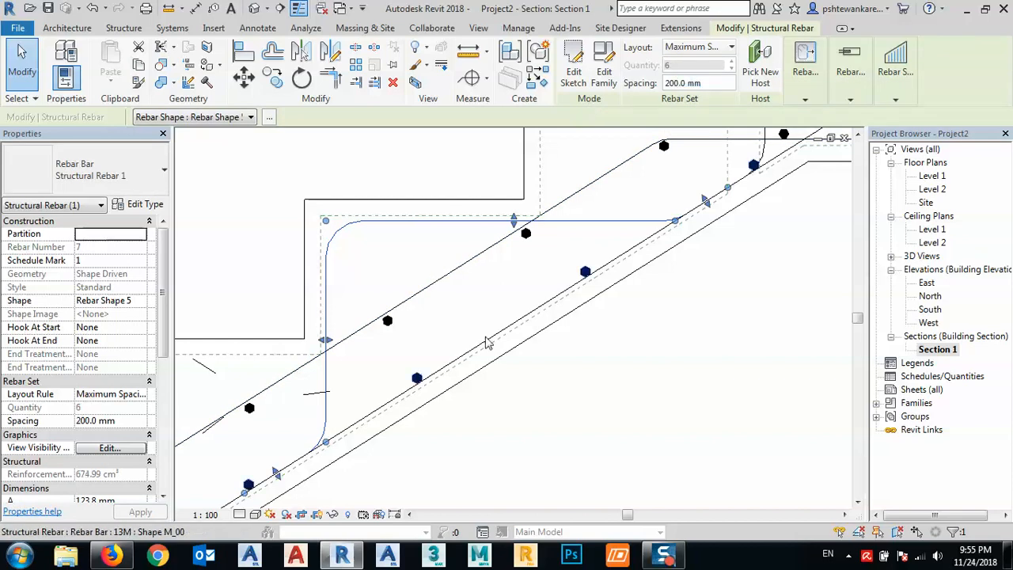
{"action": "middle_click_drag", "start_coordinate": [422, 280], "coordinate": [454, 241]}
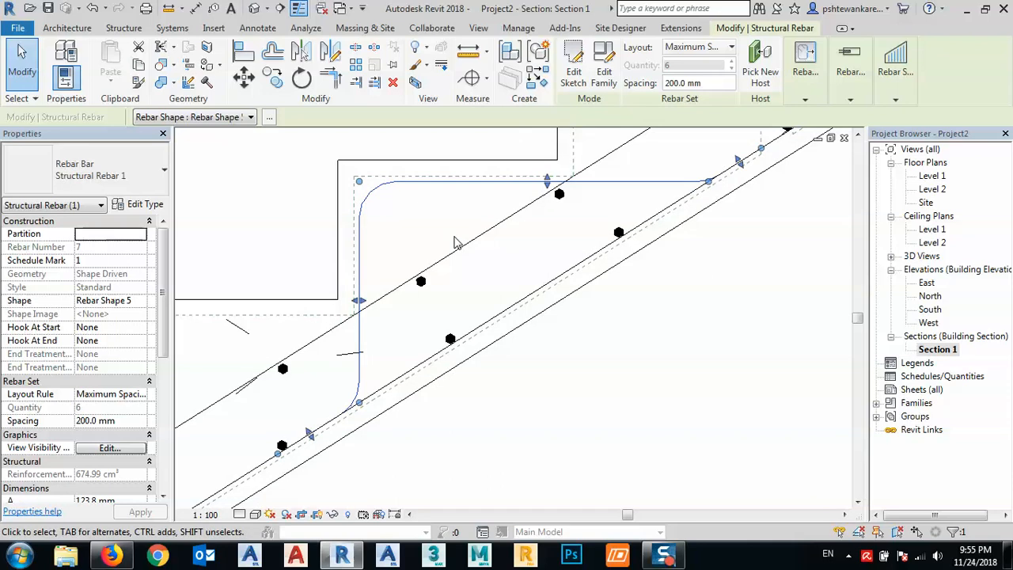
- Copy the new step bar set with Multiple enabled, corner to corner, onto each step down to the foot of the stair
{"action": "left_click", "coordinate": [272, 79]}
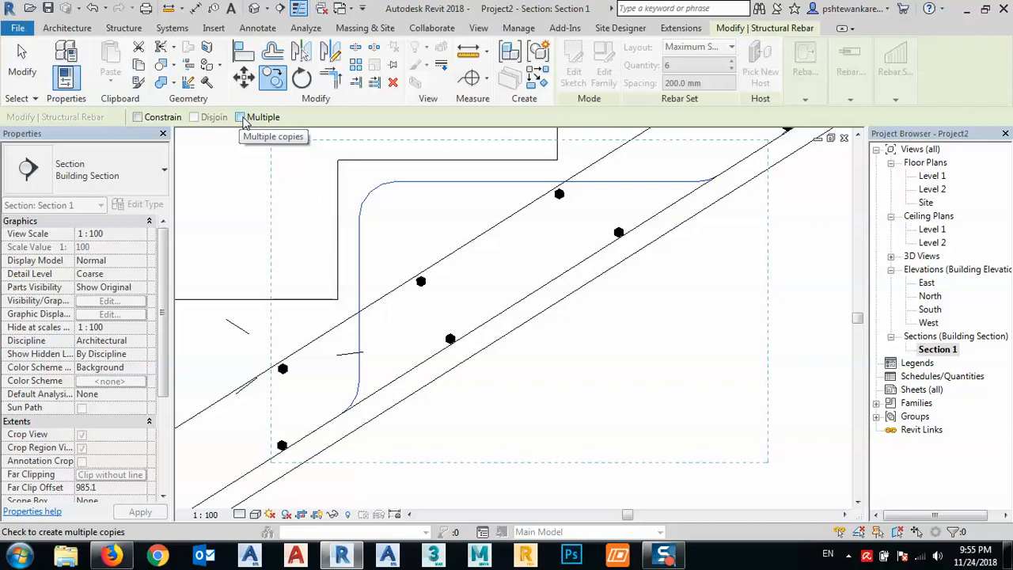
{"action": "left_click", "coordinate": [337, 159]}
{"action": "scroll", "coordinate": [534, 148], "scroll_direction": "down", "scroll_amount": 3}
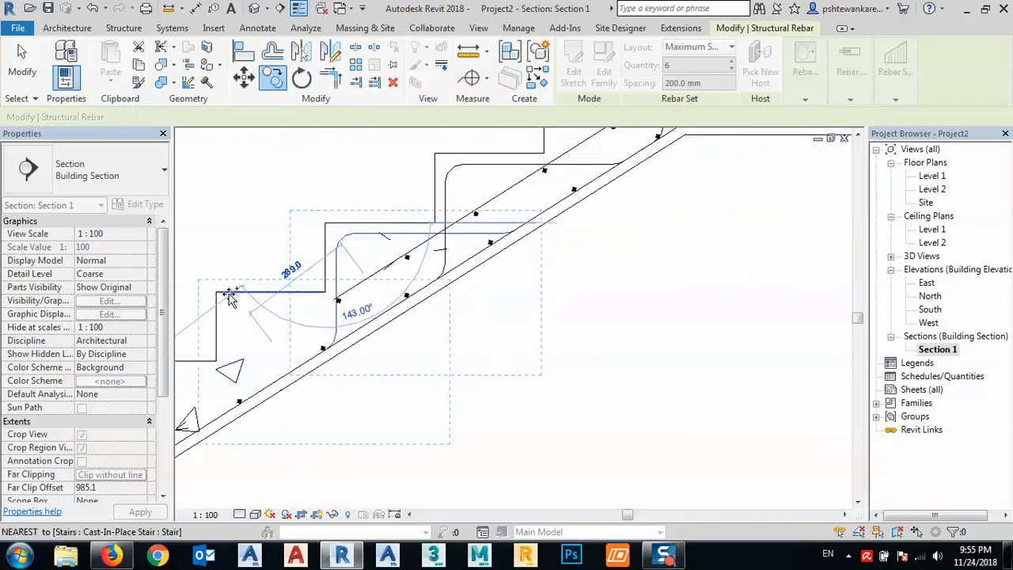
{"action": "middle_click_drag", "start_coordinate": [371, 257], "coordinate": [488, 297]}
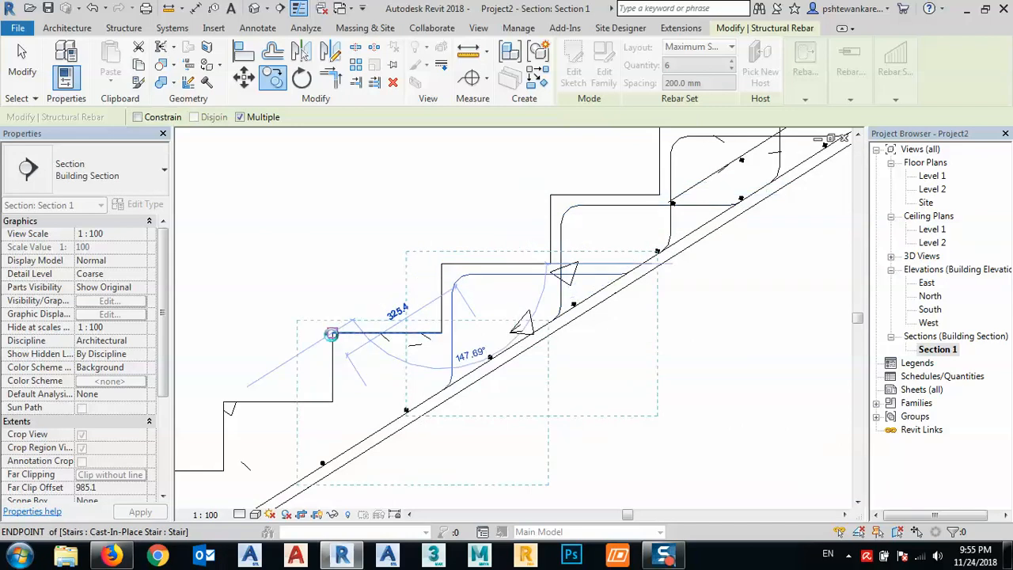
{"action": "middle_click_drag", "start_coordinate": [332, 333], "coordinate": [393, 288]}
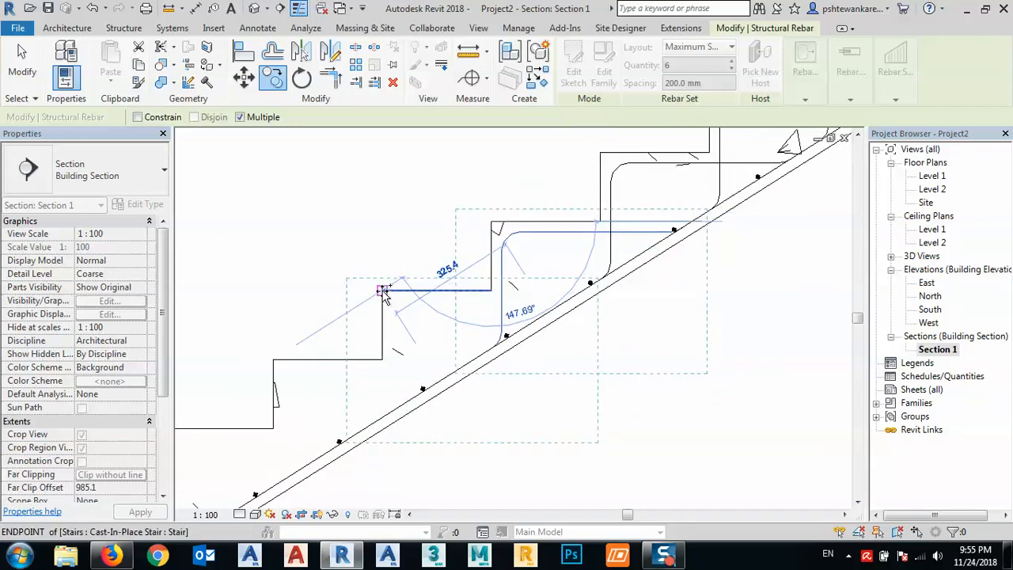
{"action": "left_click", "coordinate": [382, 290]}
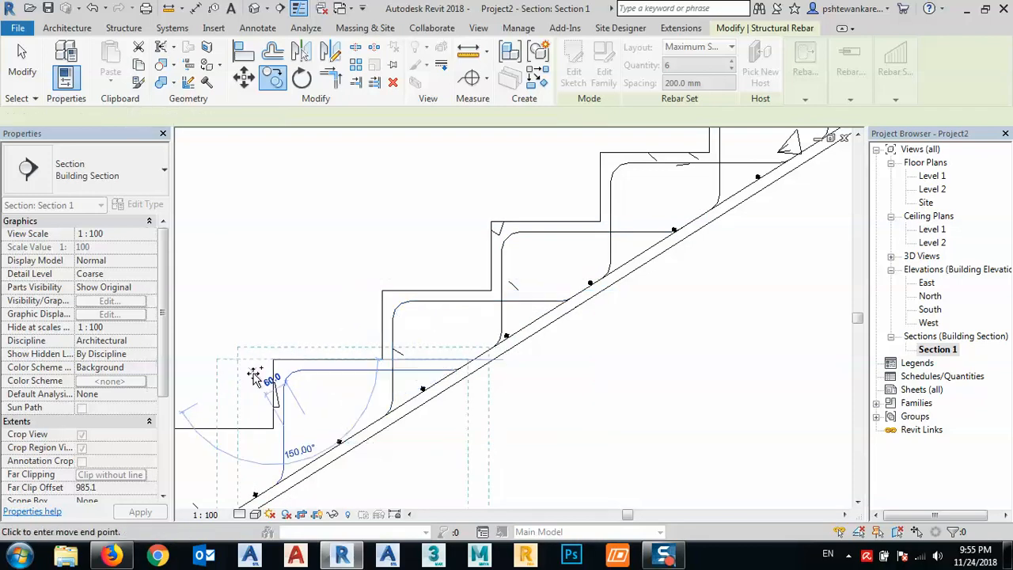
{"action": "middle_click_drag", "start_coordinate": [254, 377], "coordinate": [459, 266]}
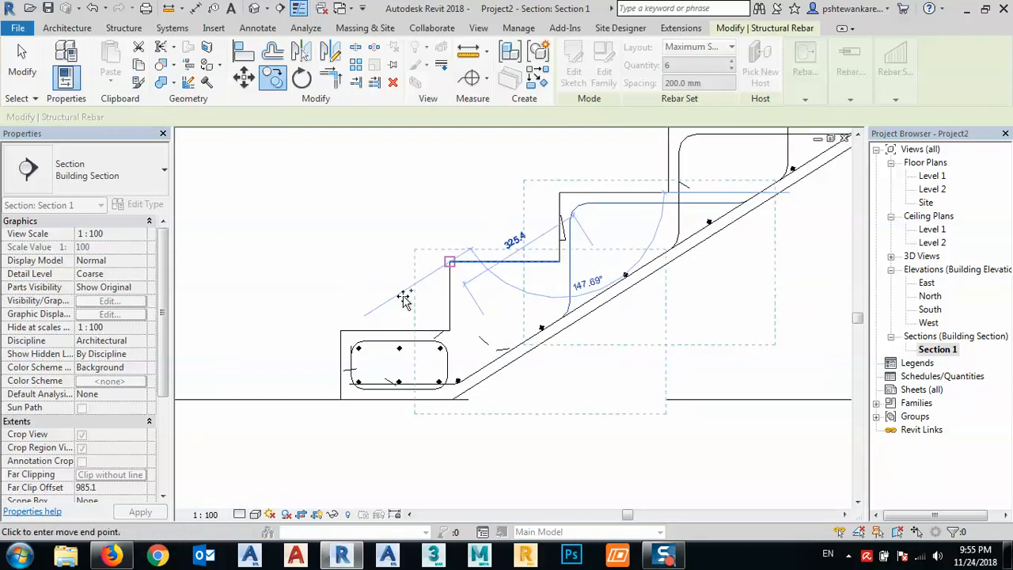
- Add one more copy of the step bar set on the top step just below the landing and end the copying
{"action": "scroll", "coordinate": [405, 301], "scroll_direction": "down", "scroll_amount": 4}
{"action": "middle_click_drag", "start_coordinate": [714, 253], "coordinate": [483, 369]}
{"action": "middle_click_drag", "start_coordinate": [624, 265], "coordinate": [478, 386]}
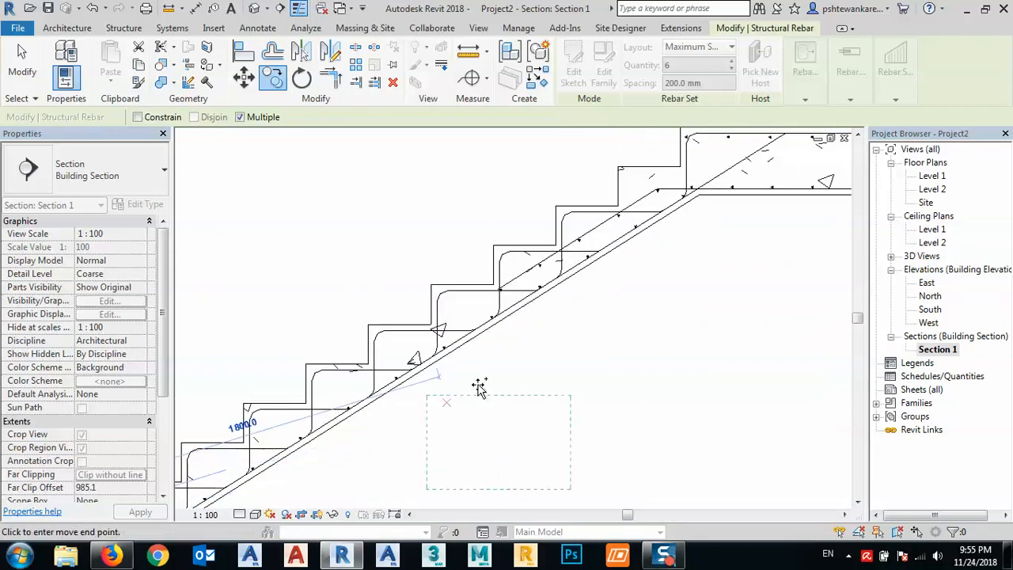
{"action": "scroll", "coordinate": [479, 387], "scroll_direction": "up", "scroll_amount": 6}
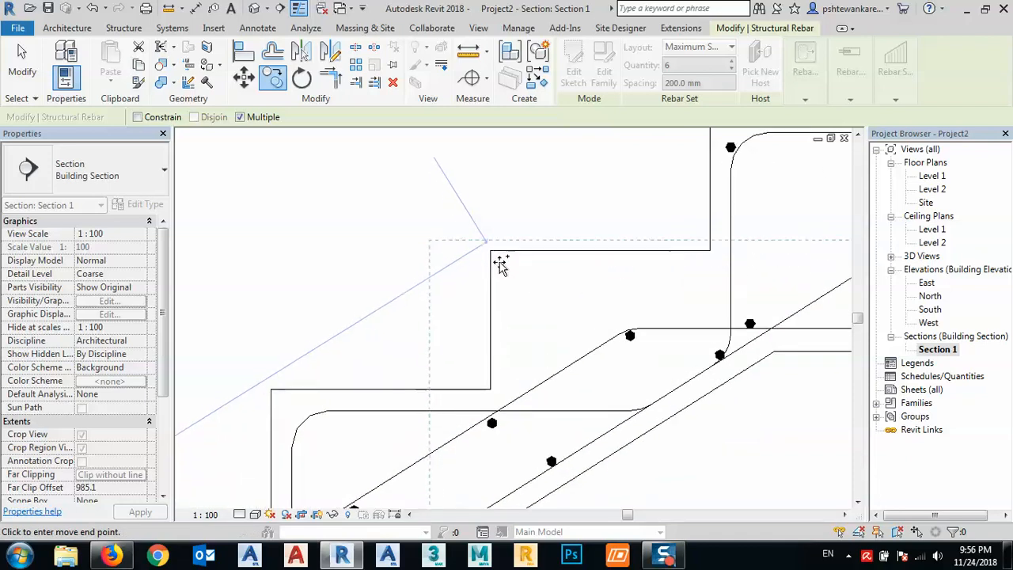
{"action": "left_click", "coordinate": [490, 251]}
{"action": "scroll", "coordinate": [488, 262], "scroll_direction": "down", "scroll_amount": 2}
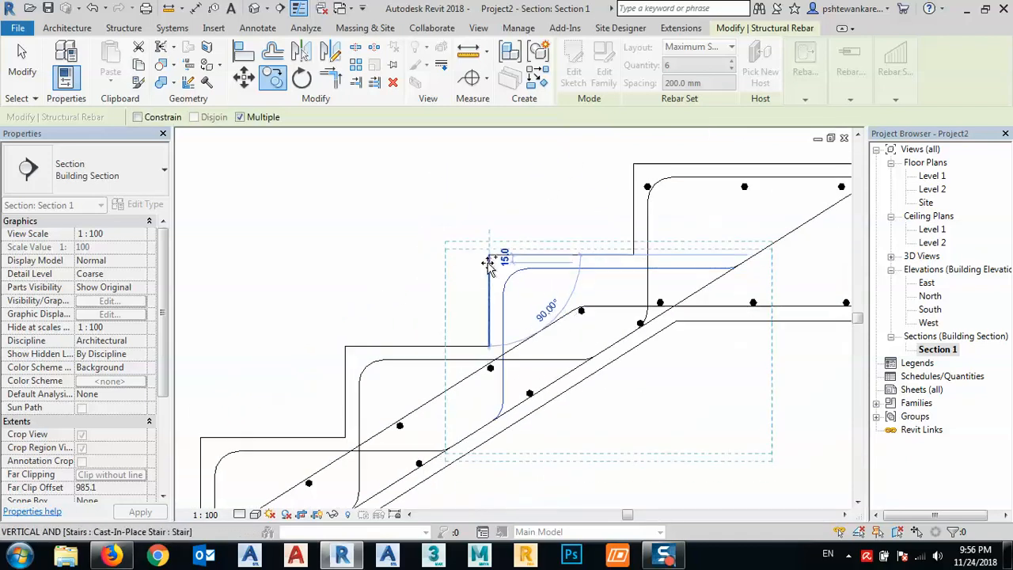
{"action": "key", "text": "Escape"}
{"action": "key", "text": "Escape"}
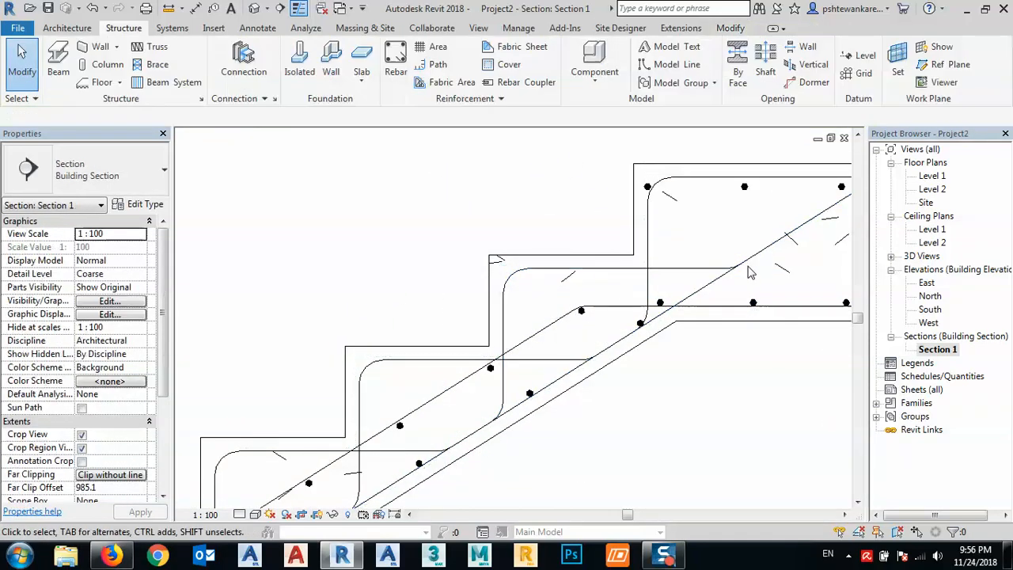
- Place a straight M_00 bar as a cross-section dot inside the upper bend of the lowest step bar
{"action": "middle_click_drag", "start_coordinate": [726, 278], "coordinate": [622, 247]}
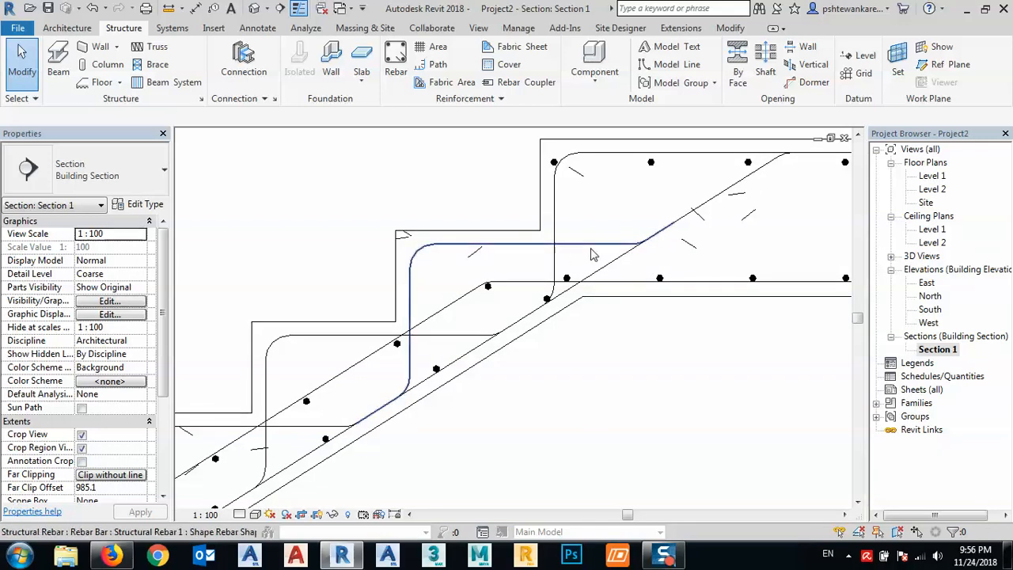
{"action": "scroll", "coordinate": [623, 241], "scroll_direction": "down", "scroll_amount": 2}
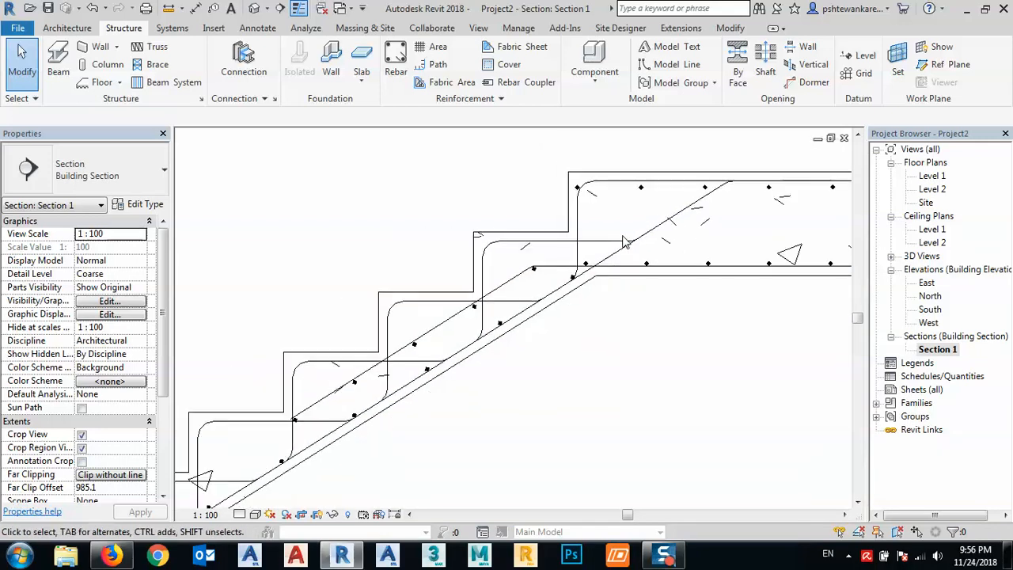
{"action": "scroll", "coordinate": [636, 231], "scroll_direction": "down", "scroll_amount": 2}
{"action": "middle_click_drag", "start_coordinate": [530, 327], "coordinate": [673, 207]}
{"action": "middle_click_drag", "start_coordinate": [403, 350], "coordinate": [485, 300]}
{"action": "scroll", "coordinate": [340, 375], "scroll_direction": "up", "scroll_amount": 3}
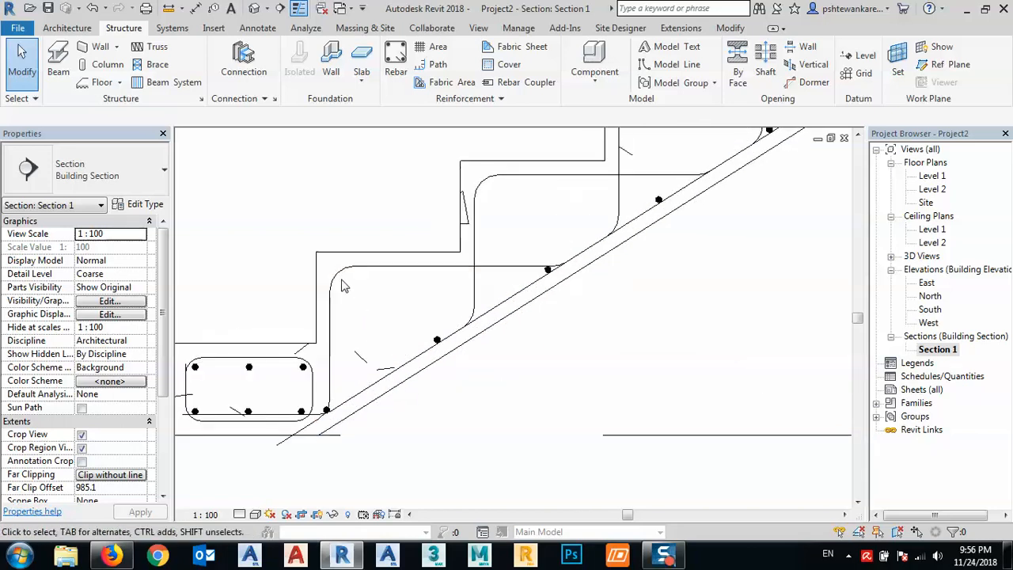
{"action": "left_click", "coordinate": [396, 60]}
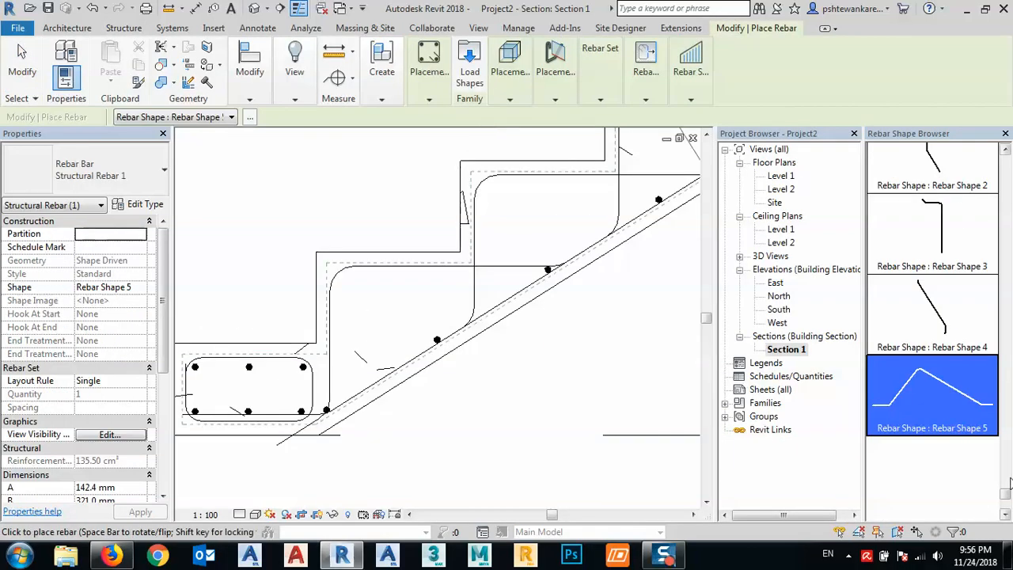
{"action": "left_click_drag", "start_coordinate": [1008, 503], "coordinate": [1007, 139]}
{"action": "left_click", "coordinate": [933, 178]}
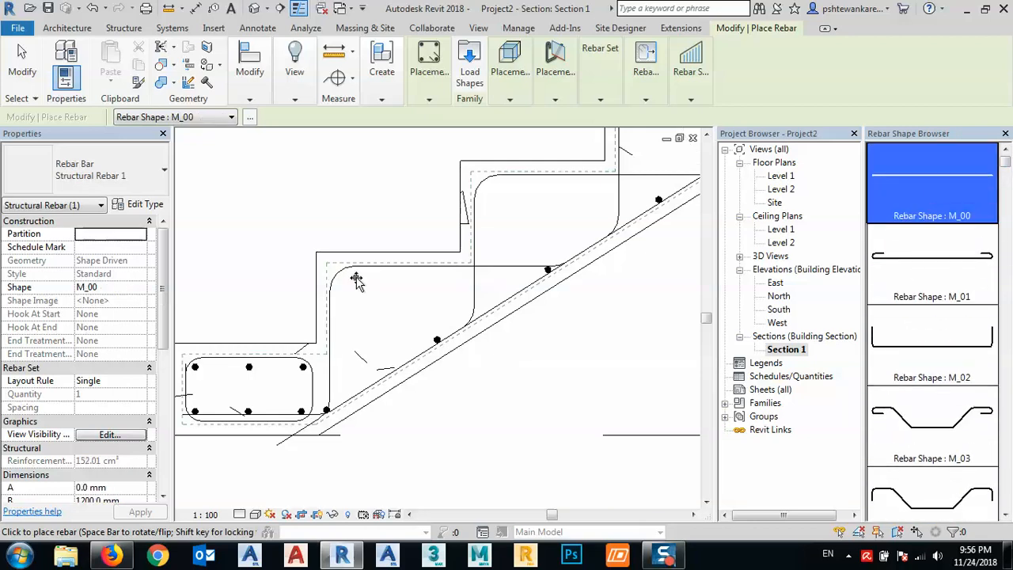
{"action": "scroll", "coordinate": [345, 281], "scroll_direction": "up", "scroll_amount": 4}
{"action": "scroll", "coordinate": [335, 285], "scroll_direction": "up", "scroll_amount": 2}
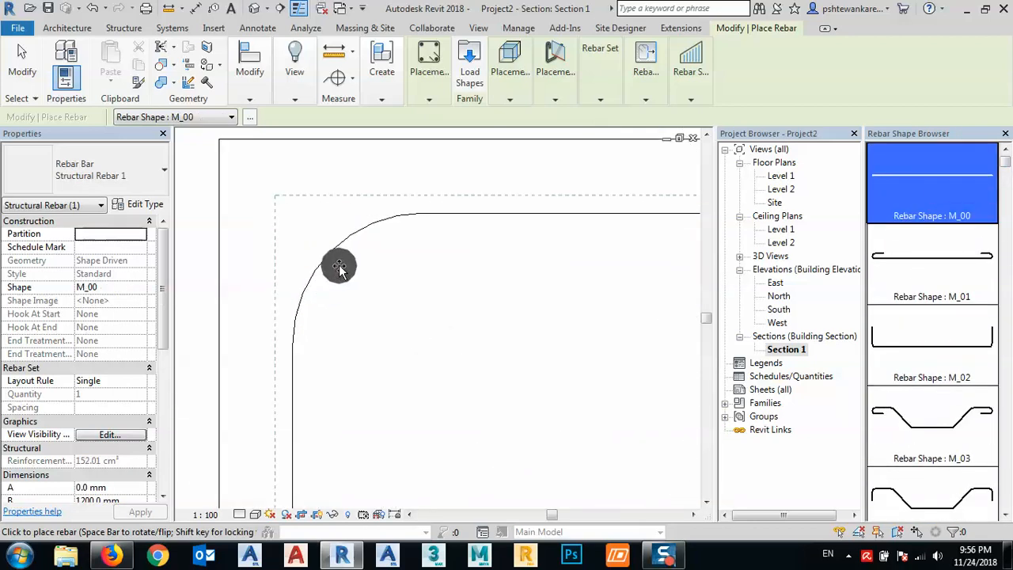
{"action": "left_click", "coordinate": [342, 267]}
{"action": "key", "text": "Escape"}
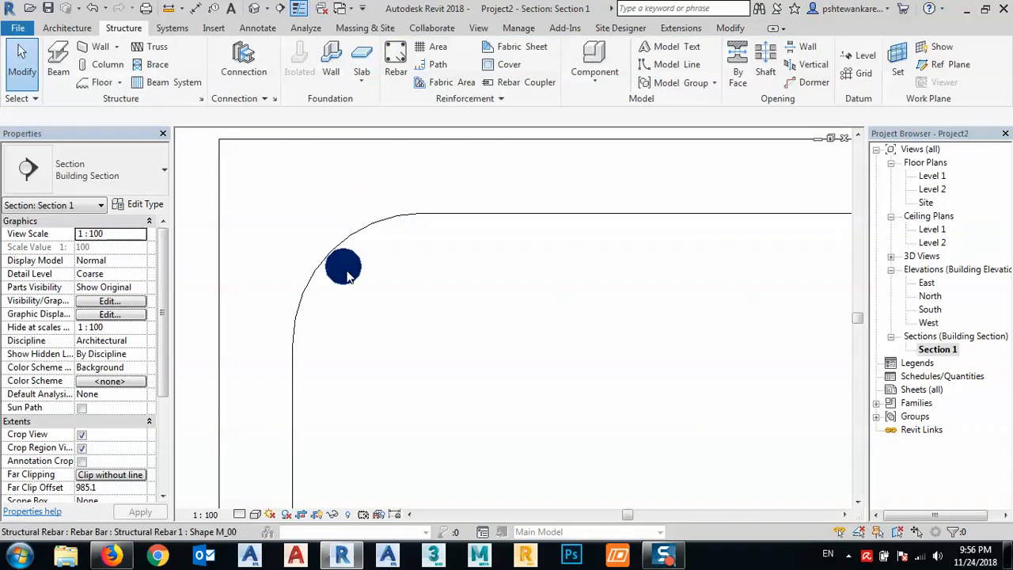
{"action": "left_click", "coordinate": [343, 269]}
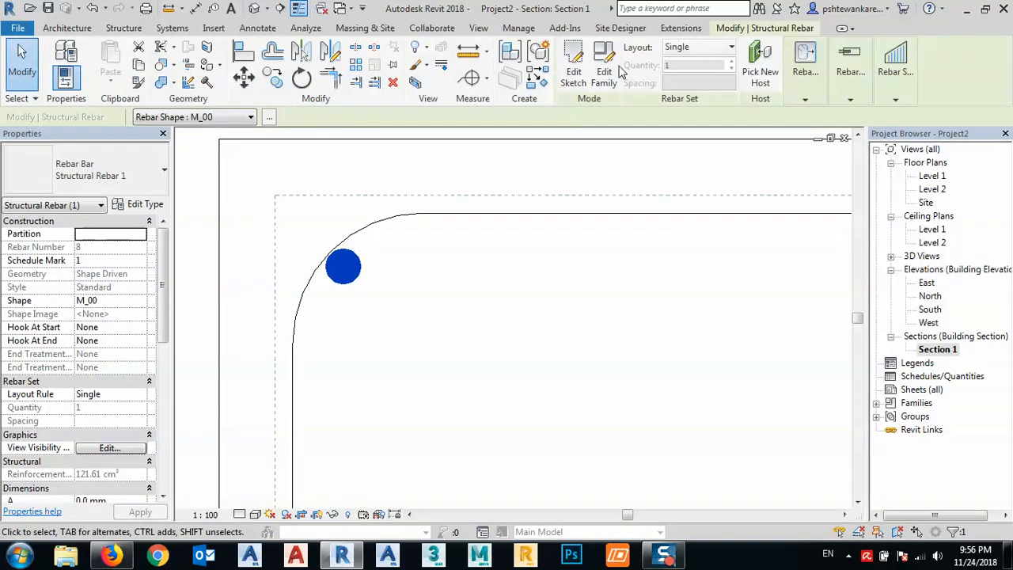
{"action": "middle_click_drag", "start_coordinate": [504, 222], "coordinate": [565, 274]}
{"action": "left_click", "coordinate": [272, 77]}
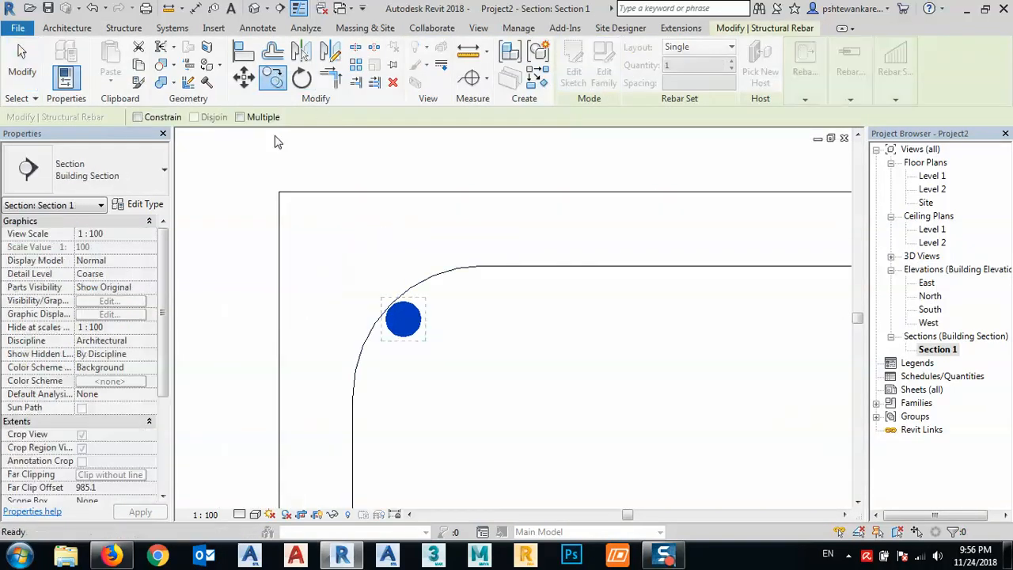
{"action": "left_click", "coordinate": [279, 192]}
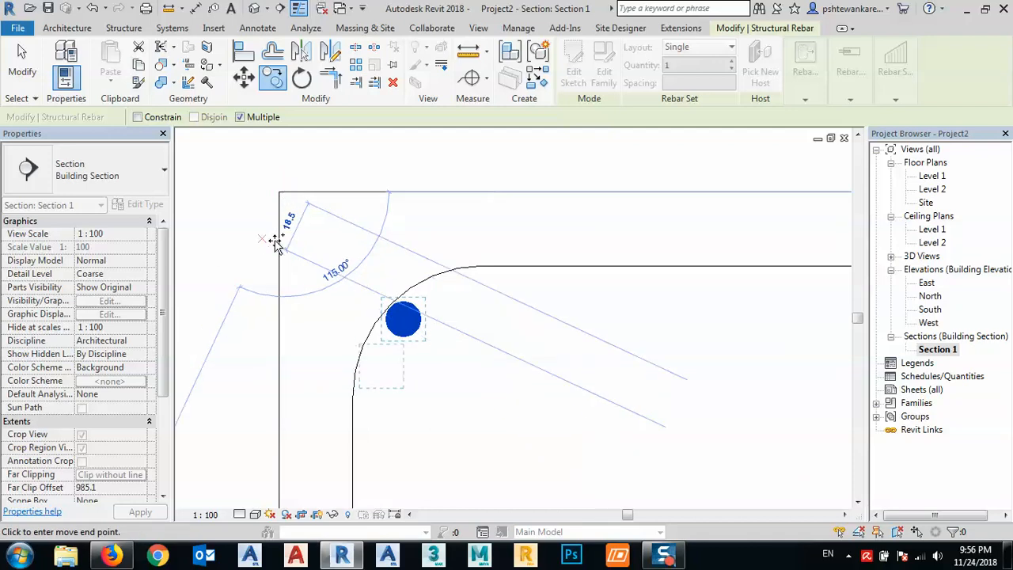
{"action": "key", "text": "Escape"}
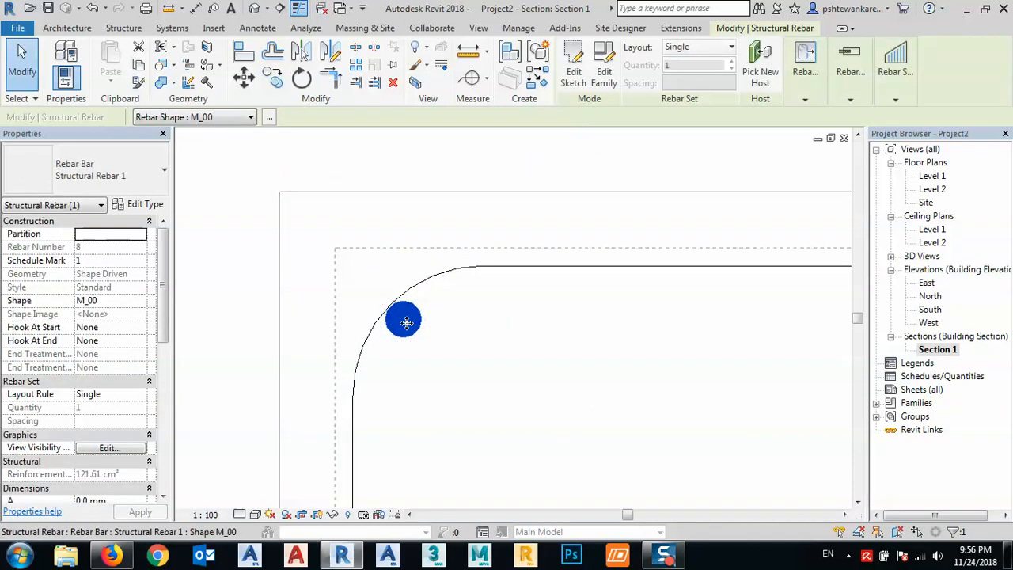
{"action": "left_click", "coordinate": [443, 368]}
- Copy the straight nosing bar with Multiple enabled from the lowest step's corner to the corners of the next steps up the lower flight
{"action": "left_click", "coordinate": [406, 324]}
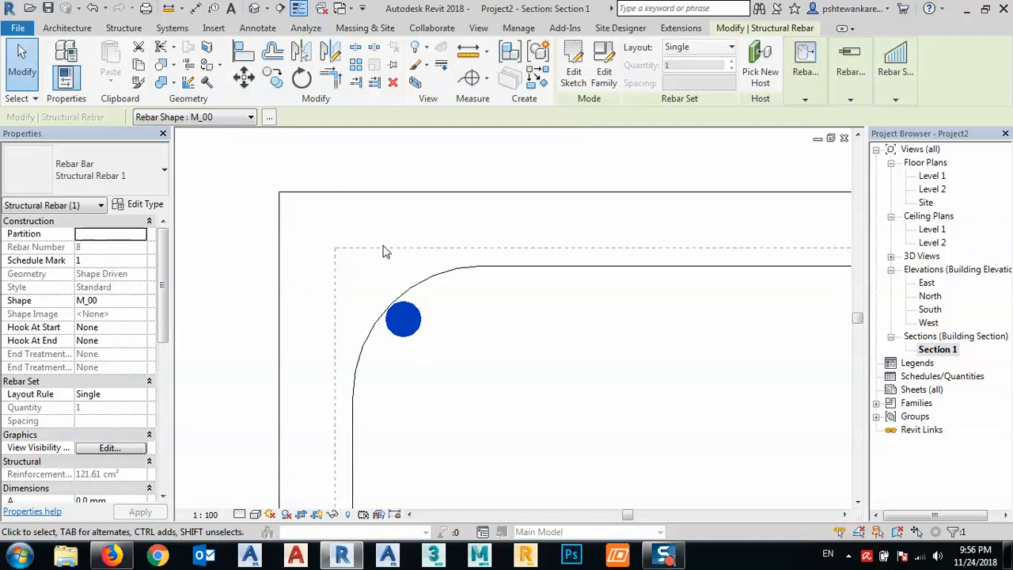
{"action": "left_click", "coordinate": [273, 82]}
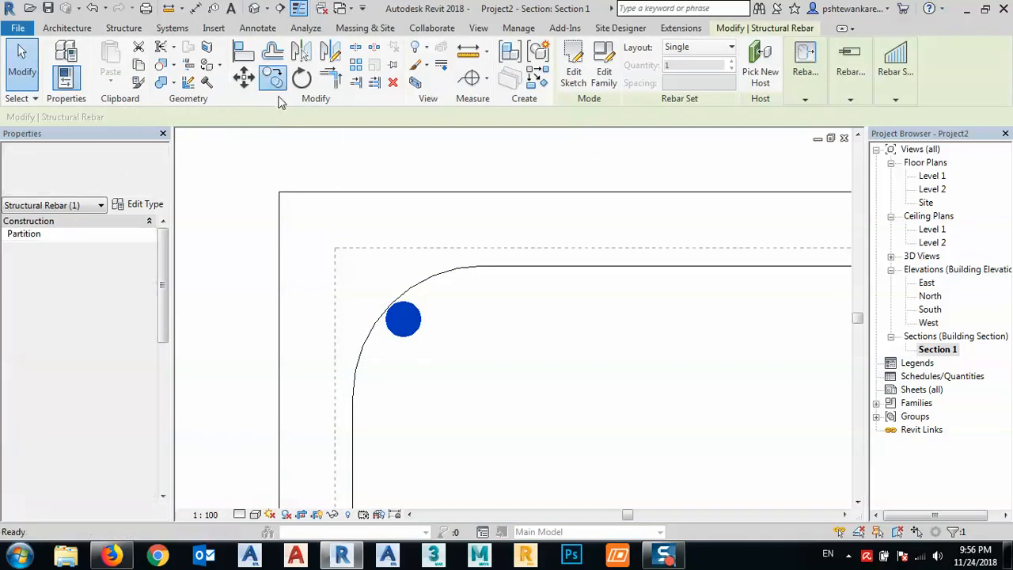
{"action": "left_click", "coordinate": [279, 195]}
{"action": "scroll", "coordinate": [233, 296], "scroll_direction": "down", "scroll_amount": 3}
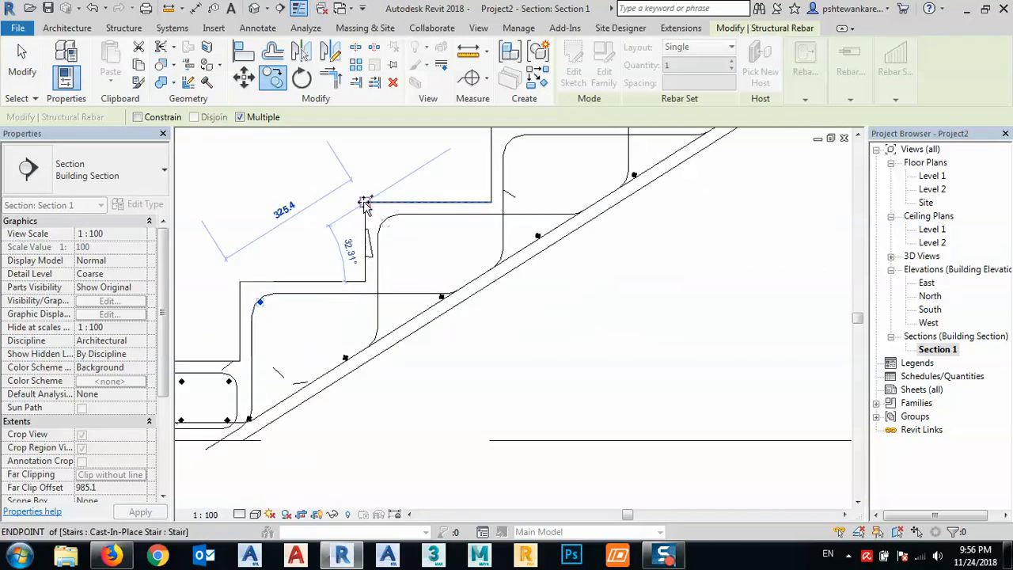
{"action": "left_click", "coordinate": [365, 202]}
{"action": "middle_click_drag", "start_coordinate": [433, 213], "coordinate": [383, 379]}
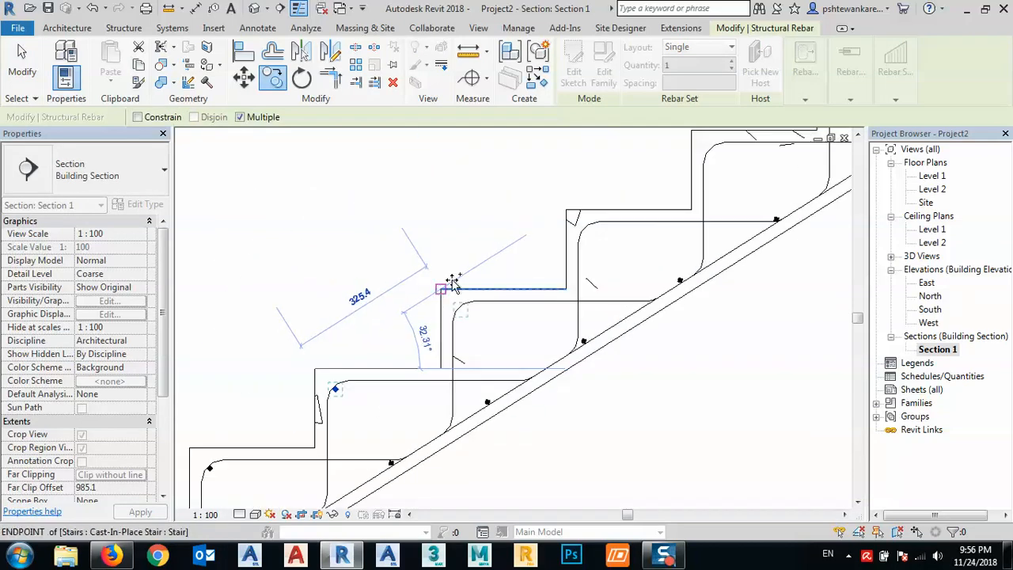
{"action": "left_click", "coordinate": [442, 289]}
{"action": "left_click", "coordinate": [590, 209]}
{"action": "middle_click_drag", "start_coordinate": [395, 375], "coordinate": [505, 381]}
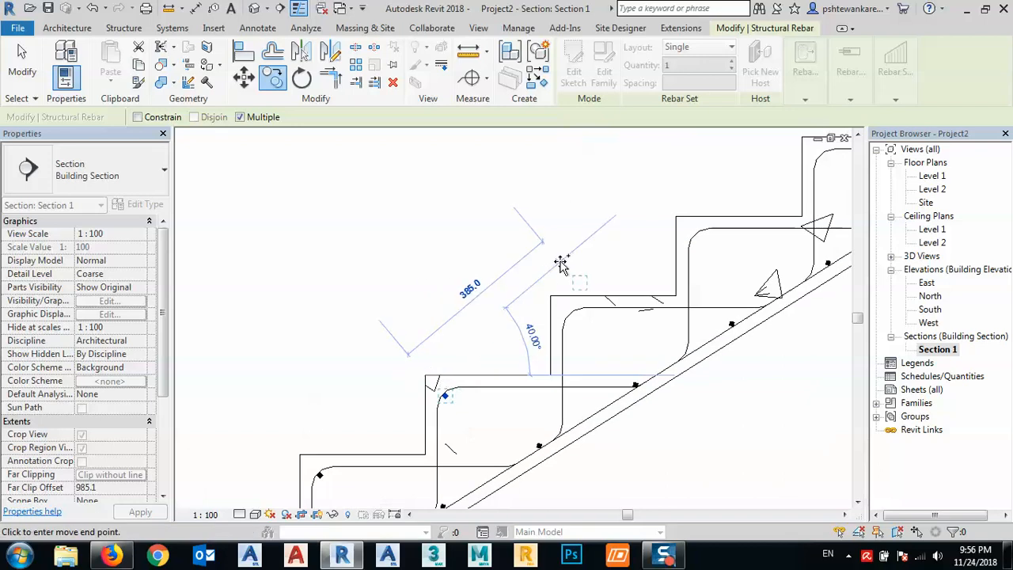
- Continue the nosing bar copies on the remaining upper steps up to the one below the landing, and finish copying
{"action": "left_click", "coordinate": [677, 216]}
{"action": "middle_click_drag", "start_coordinate": [633, 282], "coordinate": [570, 348]}
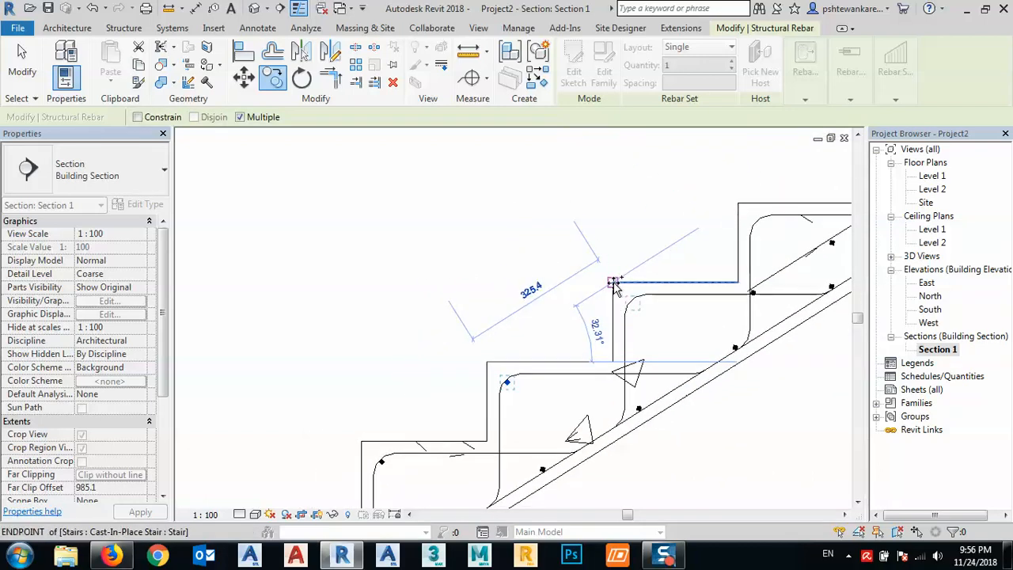
{"action": "left_click", "coordinate": [613, 283]}
{"action": "middle_click_drag", "start_coordinate": [722, 229], "coordinate": [583, 296]}
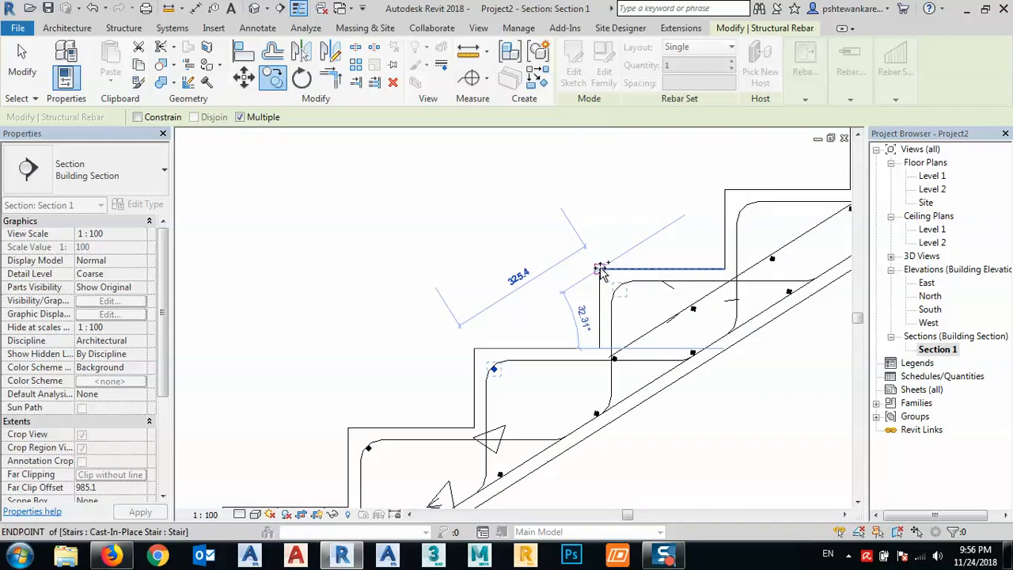
{"action": "left_click", "coordinate": [600, 268]}
{"action": "left_click", "coordinate": [724, 190]}
{"action": "middle_click_drag", "start_coordinate": [703, 227], "coordinate": [435, 360]}
{"action": "left_click", "coordinate": [462, 345]}
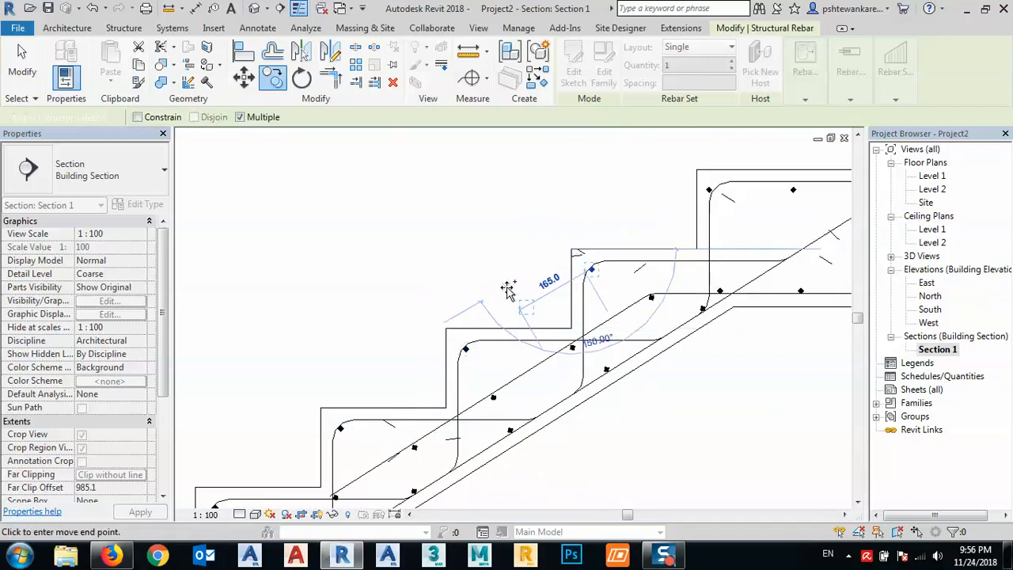
{"action": "scroll", "coordinate": [538, 248], "scroll_direction": "down", "scroll_amount": 1}
{"action": "scroll", "coordinate": [538, 248], "scroll_direction": "down", "scroll_amount": 1}
{"action": "key", "text": "Escape"}
{"action": "key", "text": "Escape"}
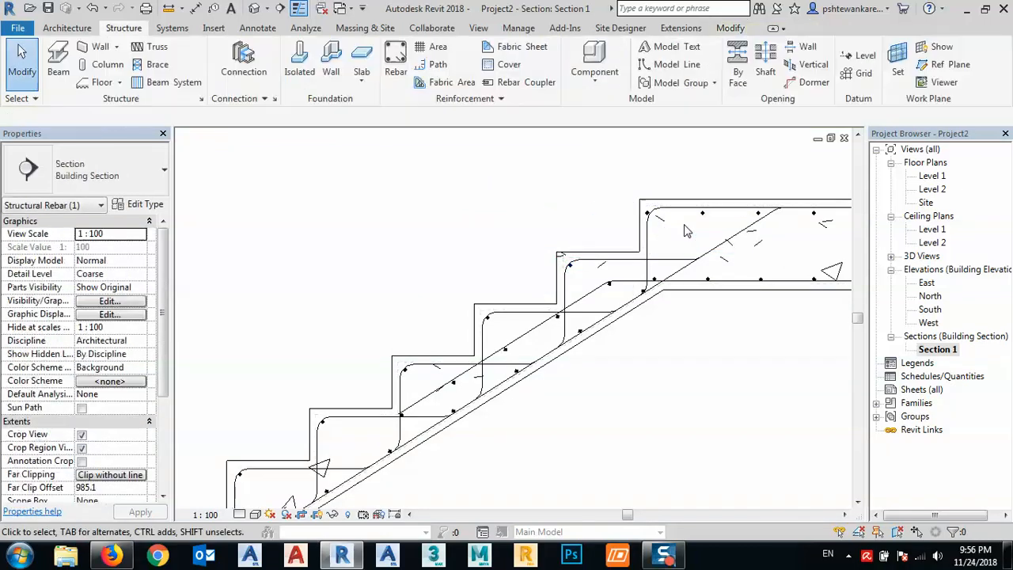
- Shift the first bar of the landing's upper transverse set inward so it sits inside the bend of the landing's end bar
{"action": "scroll", "coordinate": [663, 219], "scroll_direction": "up", "scroll_amount": 4}
{"action": "scroll", "coordinate": [663, 219], "scroll_direction": "up", "scroll_amount": 5}
{"action": "middle_click_drag", "start_coordinate": [651, 255], "coordinate": [454, 375]}
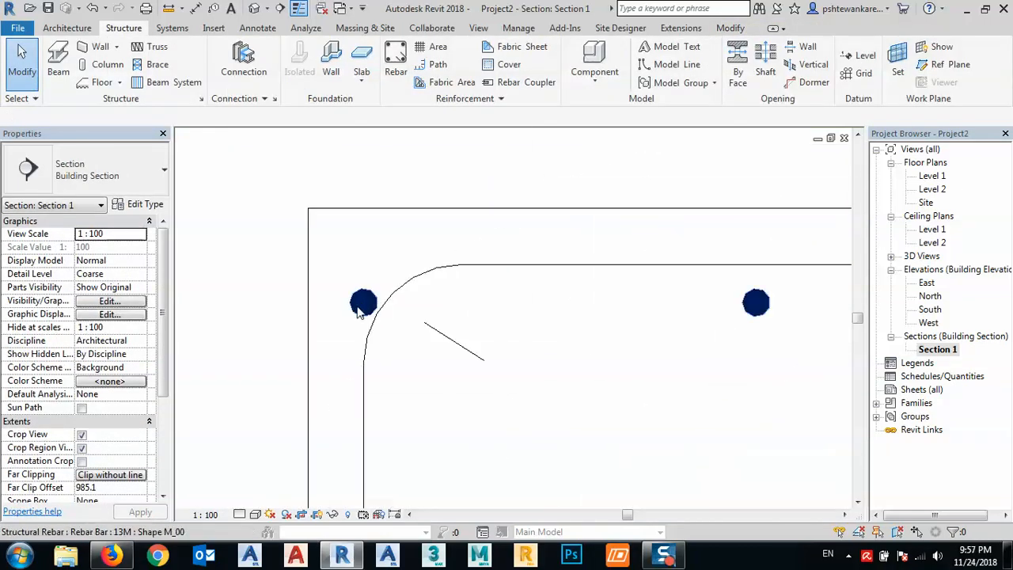
{"action": "left_click", "coordinate": [362, 310]}
{"action": "left_click_drag", "start_coordinate": [363, 313], "coordinate": [403, 308]}
{"action": "key", "text": "Escape"}
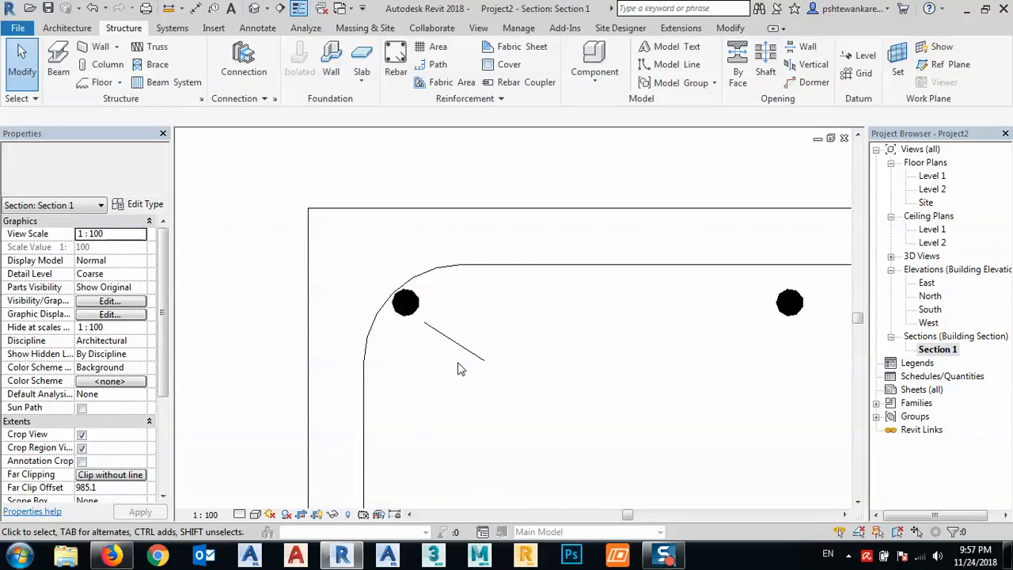
- Shift the first bar of the landing's lower transverse set inward, past the sloped main bar
{"action": "scroll", "coordinate": [447, 297], "scroll_direction": "down", "scroll_amount": 2}
{"action": "scroll", "coordinate": [475, 361], "scroll_direction": "down", "scroll_amount": 3}
{"action": "scroll", "coordinate": [488, 422], "scroll_direction": "up", "scroll_amount": 3}
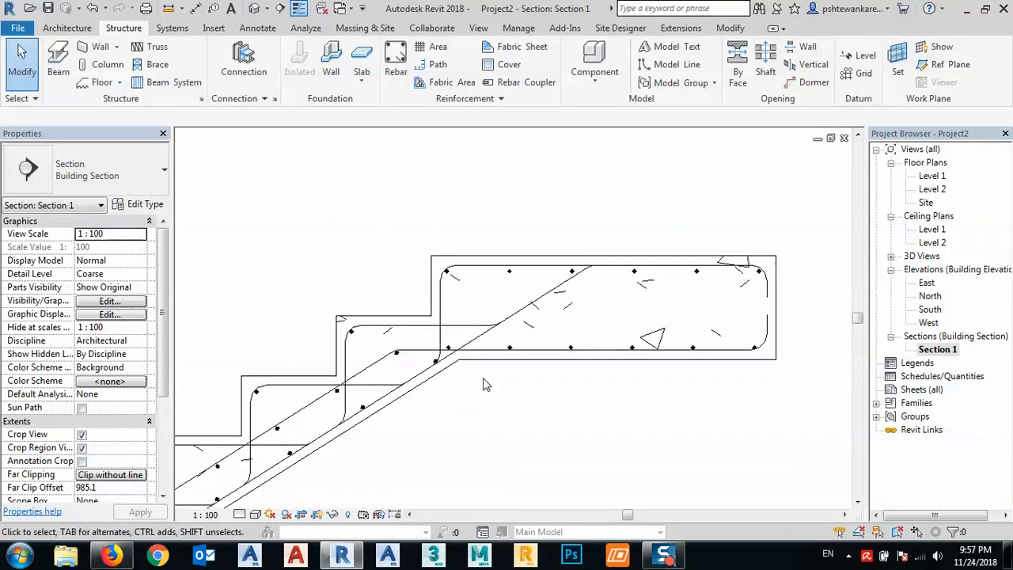
{"action": "left_click", "coordinate": [446, 344]}
{"action": "scroll", "coordinate": [446, 343], "scroll_direction": "up", "scroll_amount": 2}
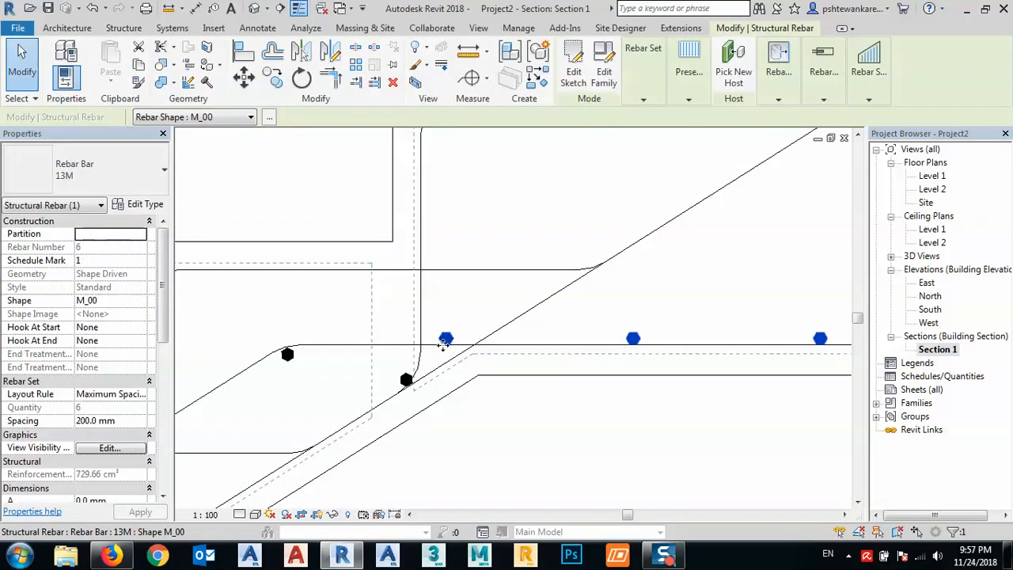
{"action": "left_click_drag", "start_coordinate": [447, 342], "coordinate": [500, 344]}
{"action": "left_click", "coordinate": [558, 426]}
{"action": "scroll", "coordinate": [491, 340], "scroll_direction": "down", "scroll_amount": 5}
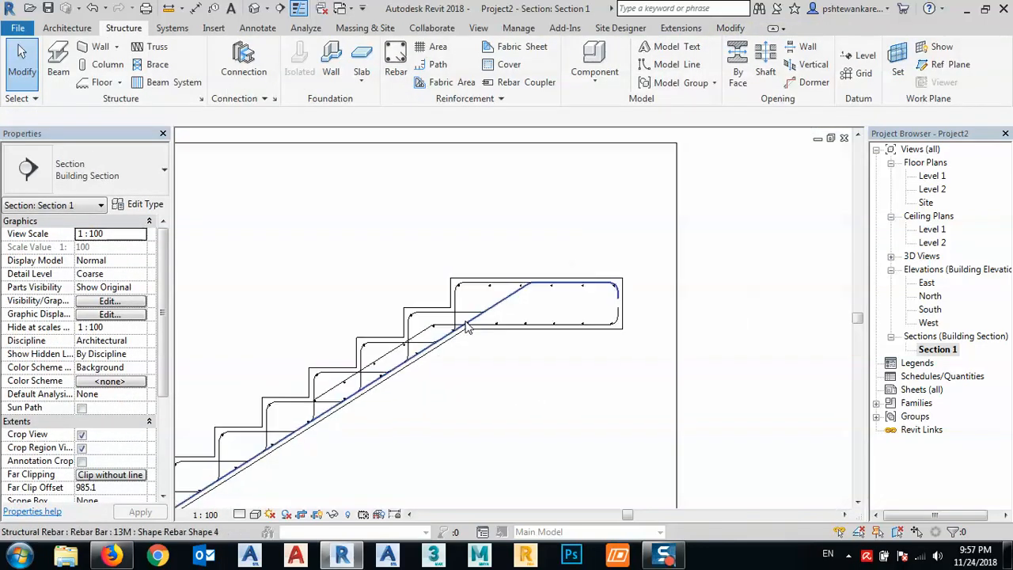
- Set the section view's detail level to Fine so the rebar shows at its real thickness
{"action": "scroll", "coordinate": [500, 332], "scroll_direction": "down", "scroll_amount": 1}
{"action": "middle_click_drag", "start_coordinate": [500, 332], "coordinate": [583, 323]}
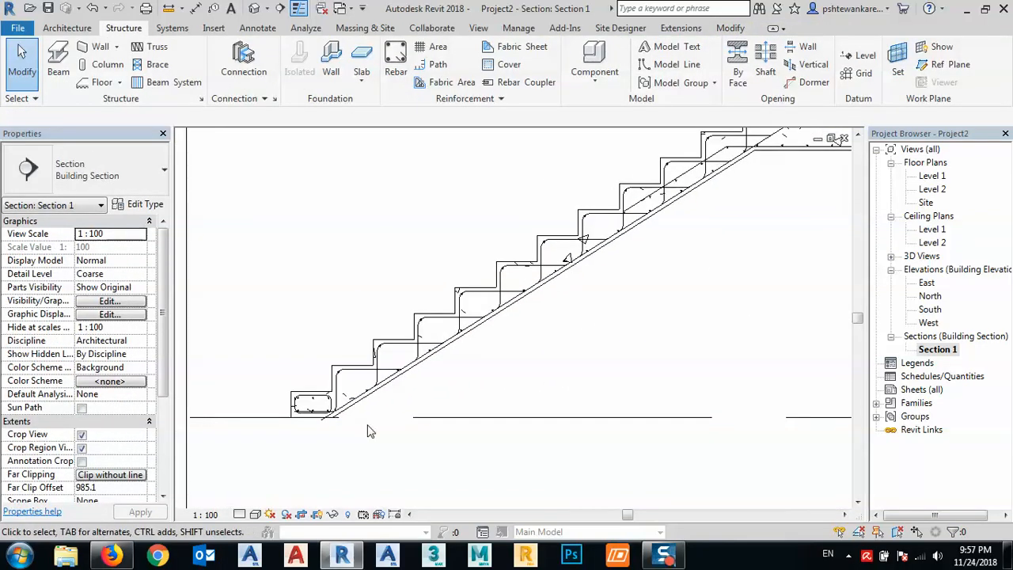
{"action": "scroll", "coordinate": [367, 425], "scroll_direction": "down", "scroll_amount": 2}
{"action": "middle_click_drag", "start_coordinate": [507, 416], "coordinate": [517, 405]}
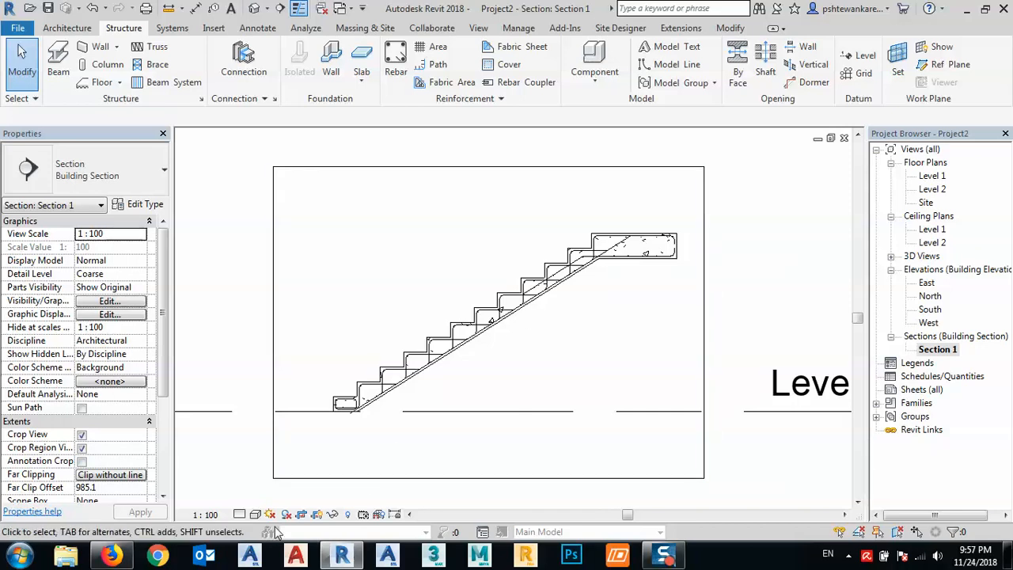
{"action": "left_click", "coordinate": [253, 514]}
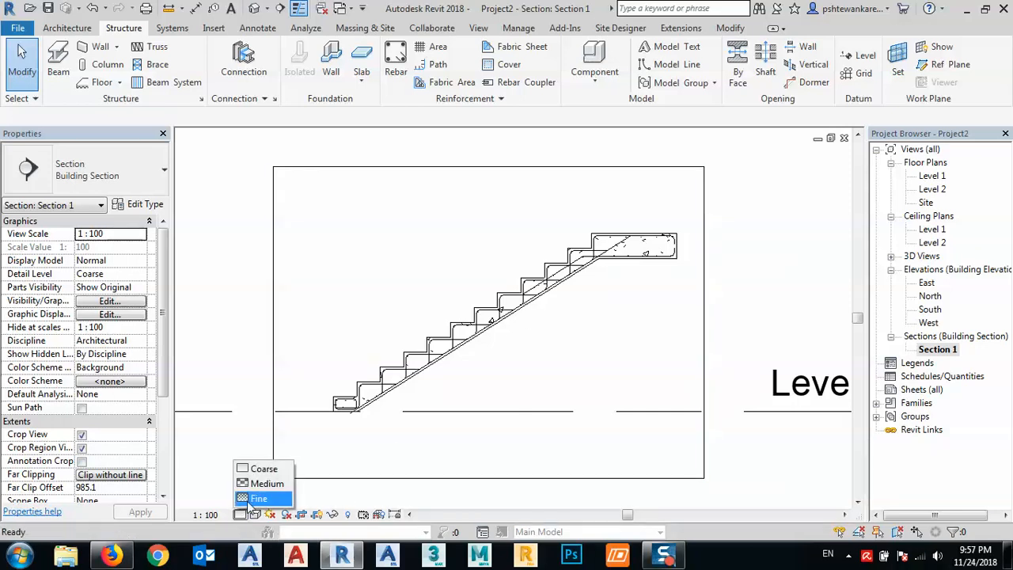
{"action": "left_click", "coordinate": [259, 498]}
- Move the nosing bar in one step's corner diagonally inward, clear of the bend of the step bar
{"action": "scroll", "coordinate": [485, 351], "scroll_direction": "up", "scroll_amount": 5}
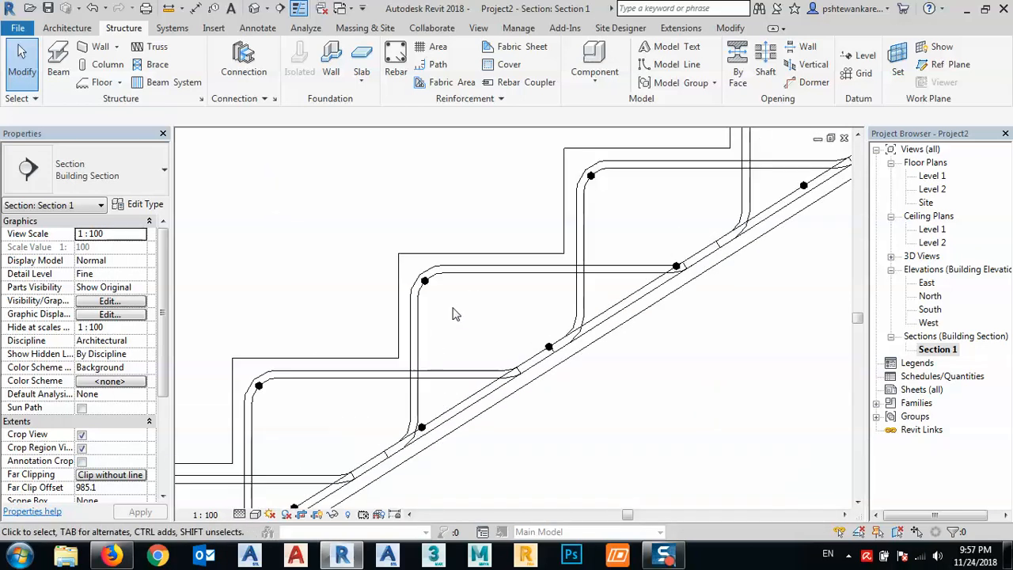
{"action": "scroll", "coordinate": [434, 276], "scroll_direction": "up", "scroll_amount": 4}
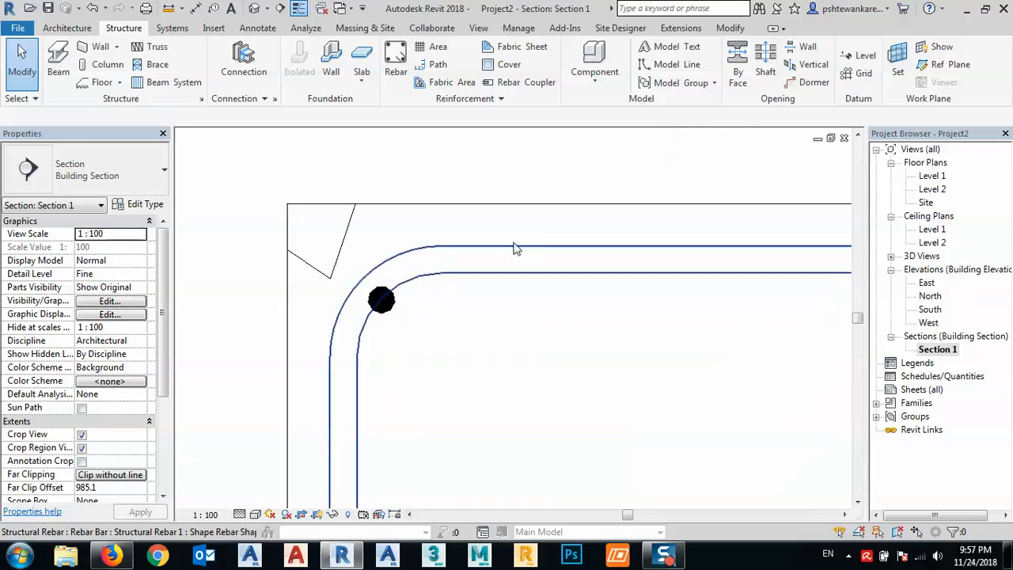
{"action": "scroll", "coordinate": [467, 253], "scroll_direction": "down", "scroll_amount": 4}
{"action": "scroll", "coordinate": [431, 288], "scroll_direction": "up", "scroll_amount": 5}
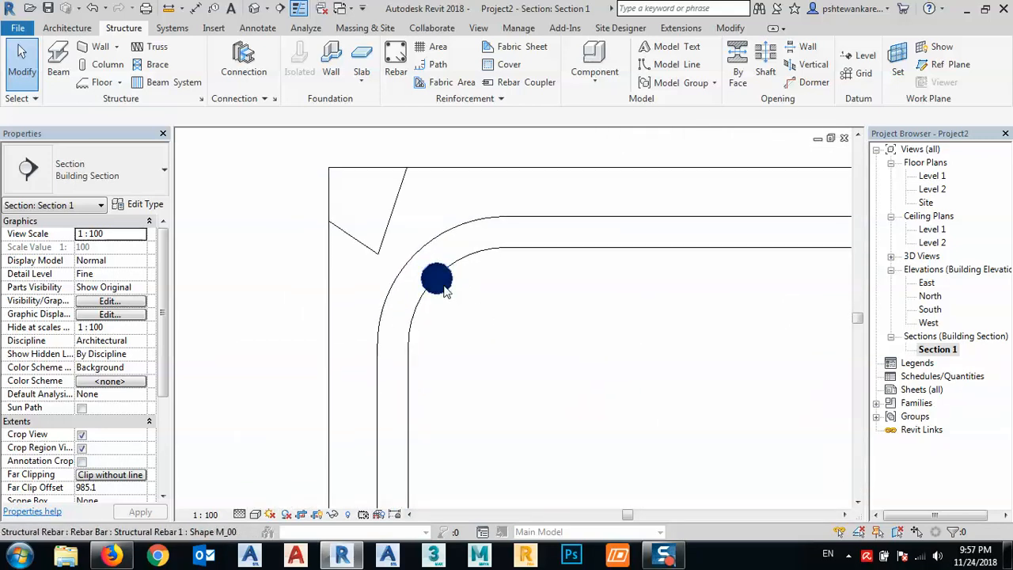
{"action": "left_click", "coordinate": [448, 292]}
{"action": "left_click", "coordinate": [508, 318]}
{"action": "left_click", "coordinate": [431, 276]}
{"action": "key", "text": "m"}
{"action": "key", "text": "v"}
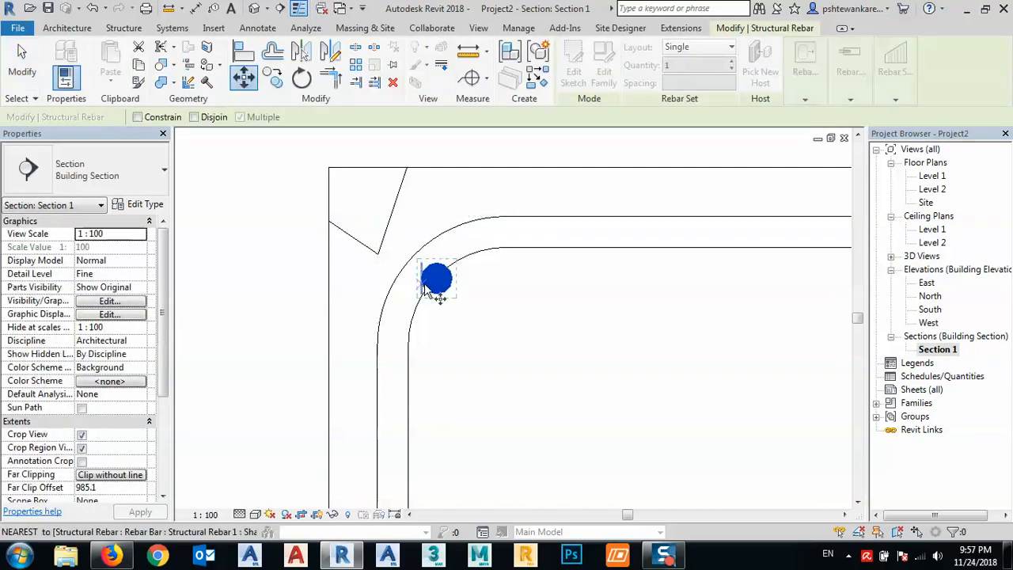
{"action": "left_click", "coordinate": [436, 280]}
{"action": "left_click", "coordinate": [449, 292]}
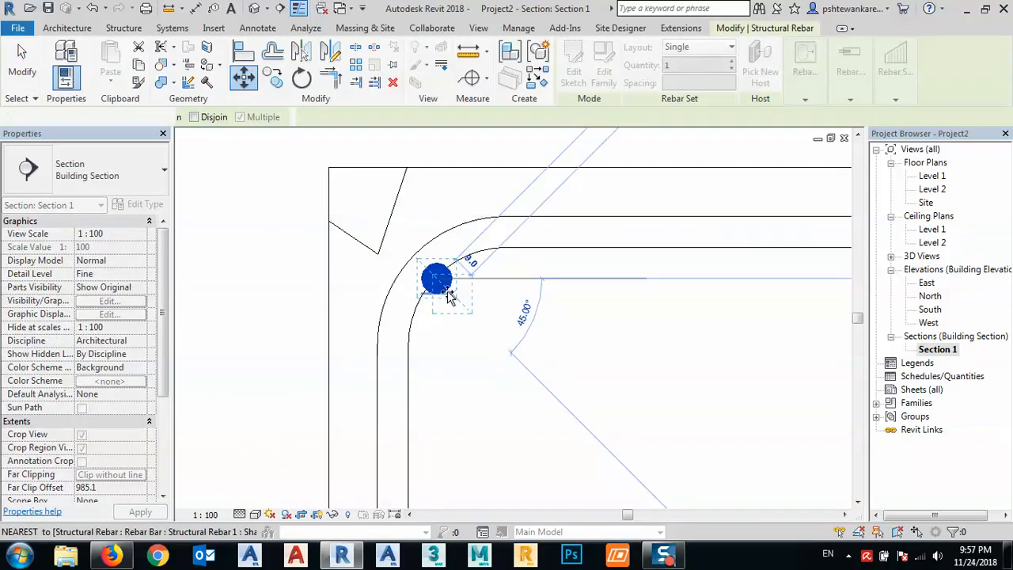
{"action": "left_click", "coordinate": [514, 348]}
{"action": "left_click", "coordinate": [452, 294]}
{"action": "scroll", "coordinate": [443, 287], "scroll_direction": "up", "scroll_amount": 3}
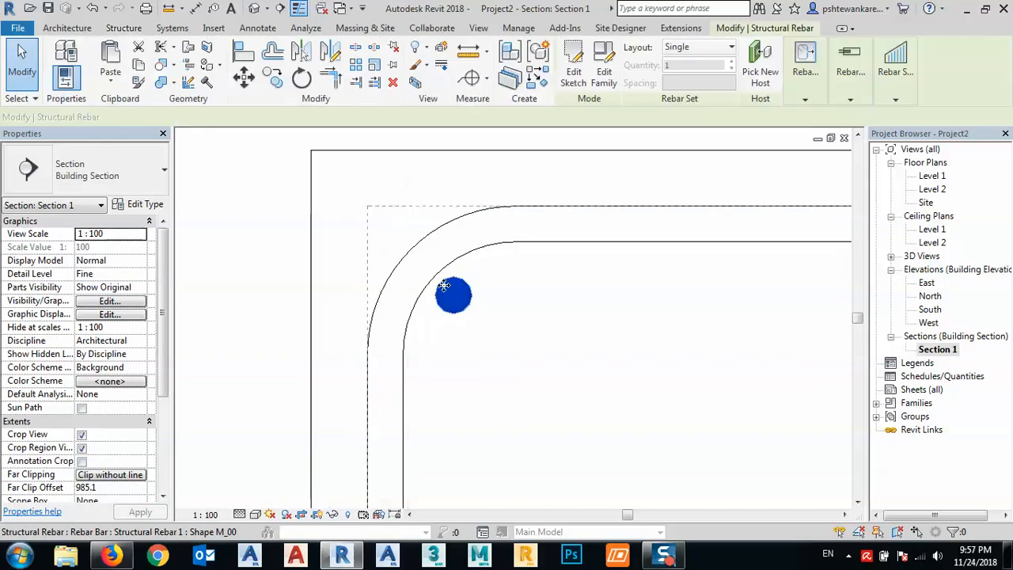
- Move the same nosing bar back about 2.4 mm diagonally toward the inner face of the step bar's bend
{"action": "key", "text": "m"}
{"action": "key", "text": "v"}
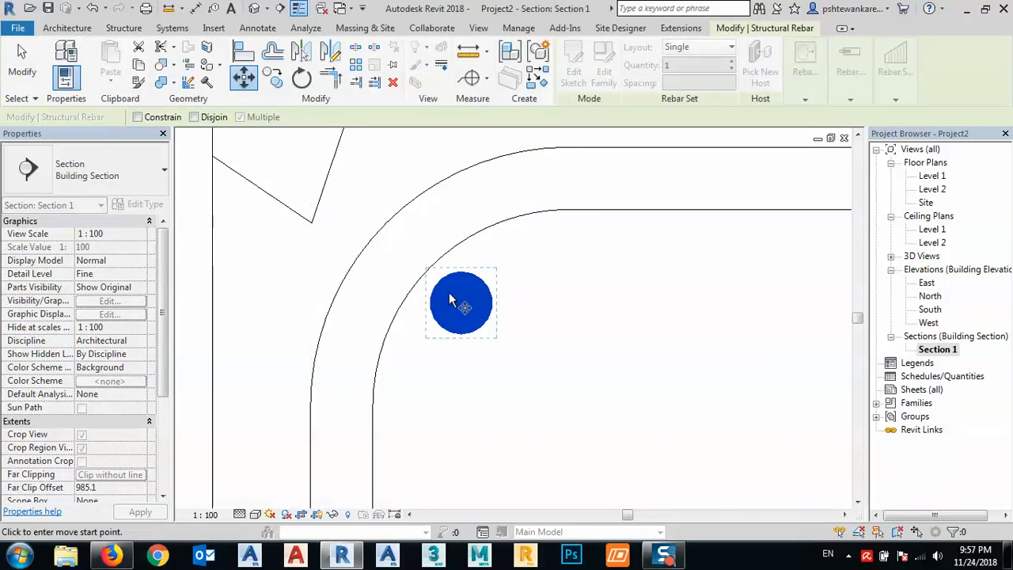
{"action": "left_click", "coordinate": [438, 280]}
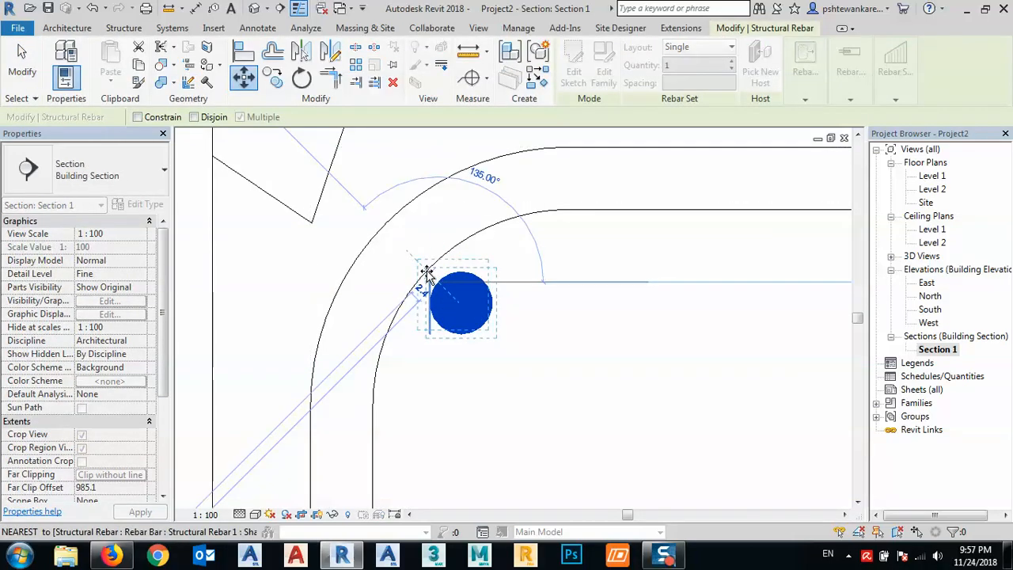
{"action": "left_click", "coordinate": [425, 270]}
{"action": "key", "text": "Escape"}
{"action": "scroll", "coordinate": [425, 271], "scroll_direction": "down", "scroll_amount": 5}
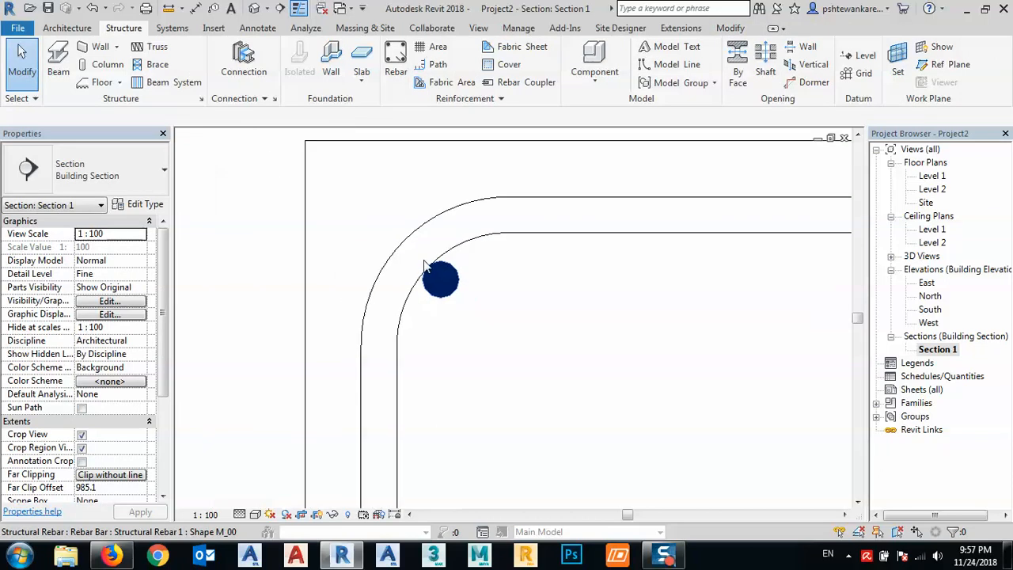
- Move the 13M transverse bar set of the flight diagonally up off the sloped main bar and the step bar's end
{"action": "scroll", "coordinate": [425, 268], "scroll_direction": "down", "scroll_amount": 2}
{"action": "scroll", "coordinate": [530, 316], "scroll_direction": "up", "scroll_amount": 5}
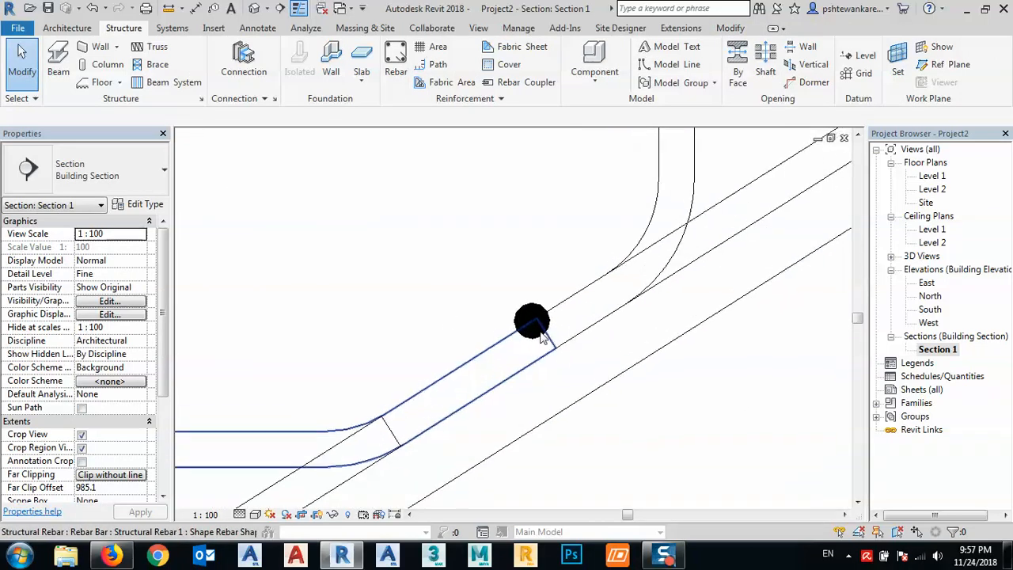
{"action": "left_click", "coordinate": [530, 316]}
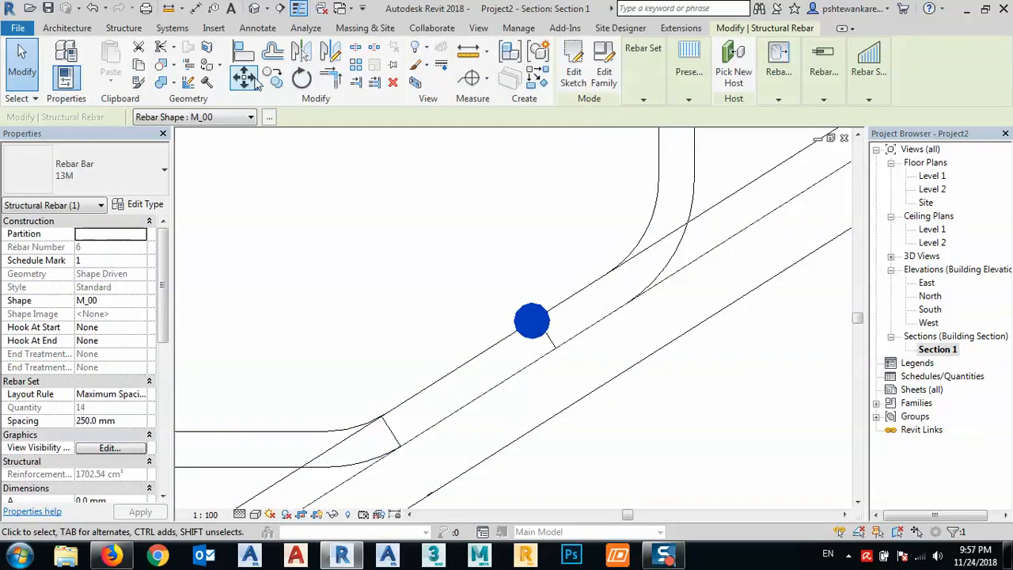
{"action": "key", "text": "m"}
{"action": "key", "text": "v"}
{"action": "left_click", "coordinate": [543, 336]}
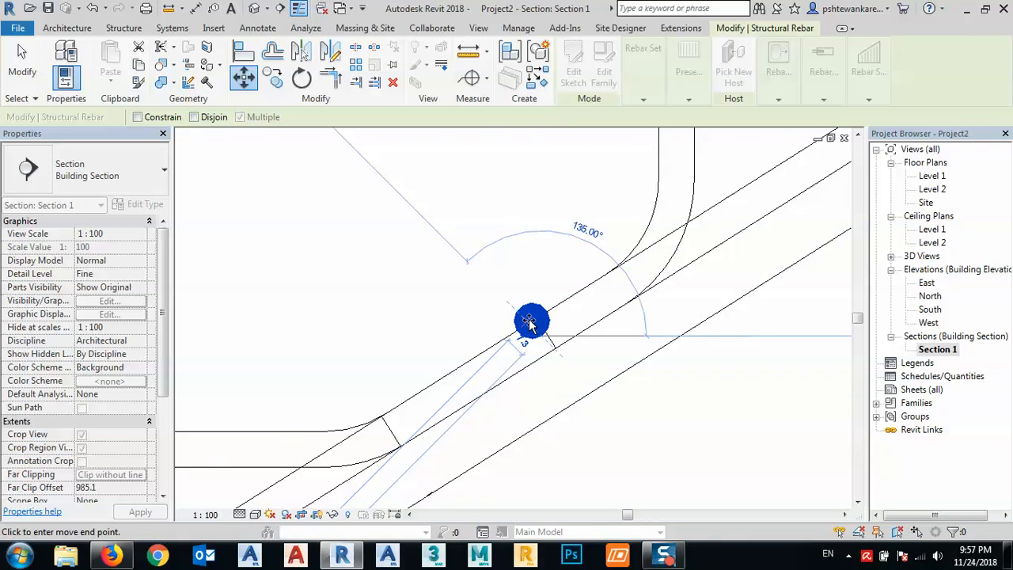
{"action": "left_click", "coordinate": [527, 322]}
{"action": "scroll", "coordinate": [498, 316], "scroll_direction": "down", "scroll_amount": 4}
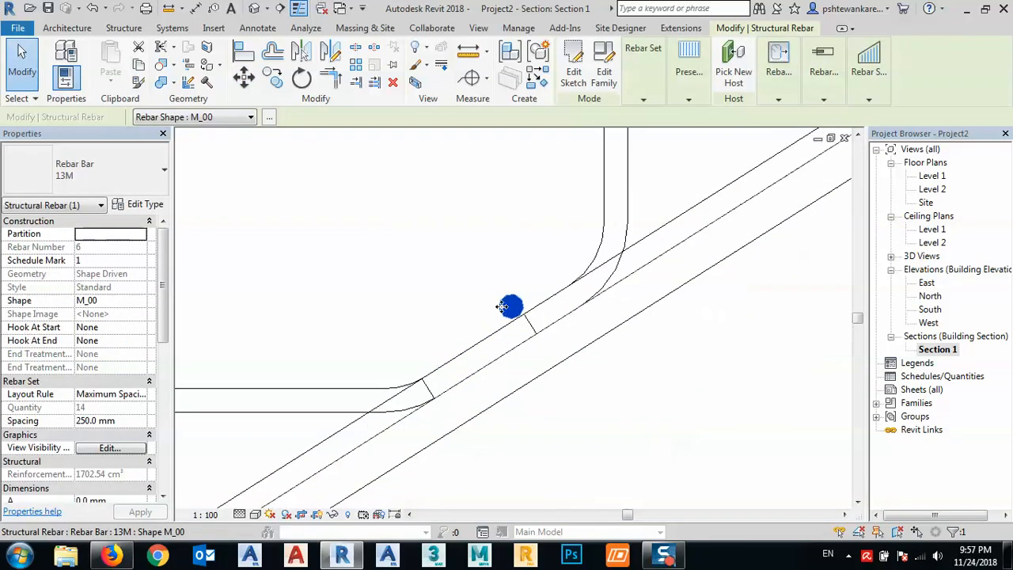
{"action": "left_click", "coordinate": [592, 381]}
- Examine the bar layout along the flight, in the landing and across the whole stair section
{"action": "scroll", "coordinate": [384, 317], "scroll_direction": "down", "scroll_amount": 2}
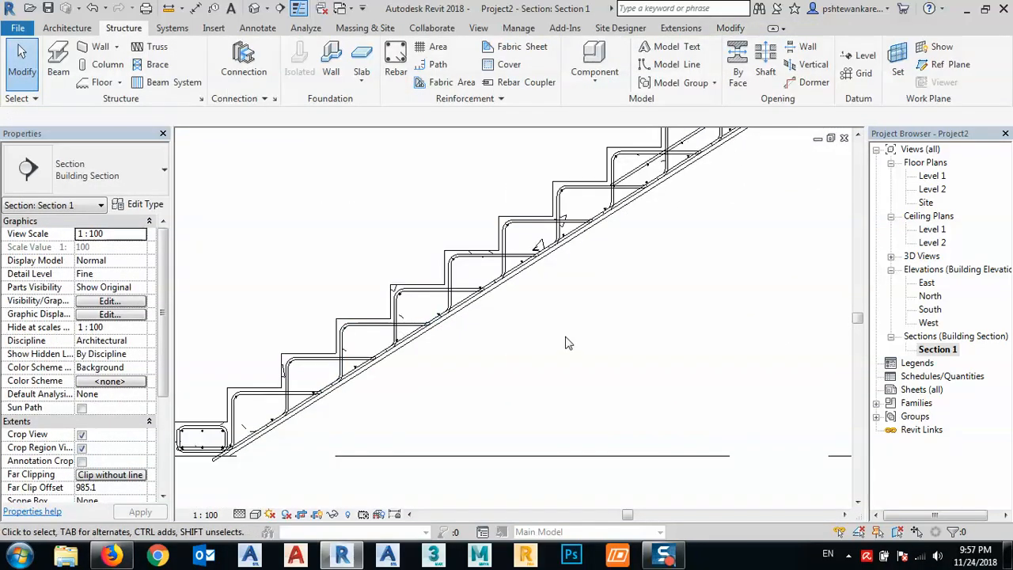
{"action": "scroll", "coordinate": [566, 341], "scroll_direction": "down", "scroll_amount": 1}
{"action": "middle_click_drag", "start_coordinate": [565, 341], "coordinate": [421, 328]}
{"action": "scroll", "coordinate": [420, 328], "scroll_direction": "down", "scroll_amount": 1}
{"action": "middle_click_drag", "start_coordinate": [522, 301], "coordinate": [507, 343]}
{"action": "scroll", "coordinate": [590, 229], "scroll_direction": "up", "scroll_amount": 3}
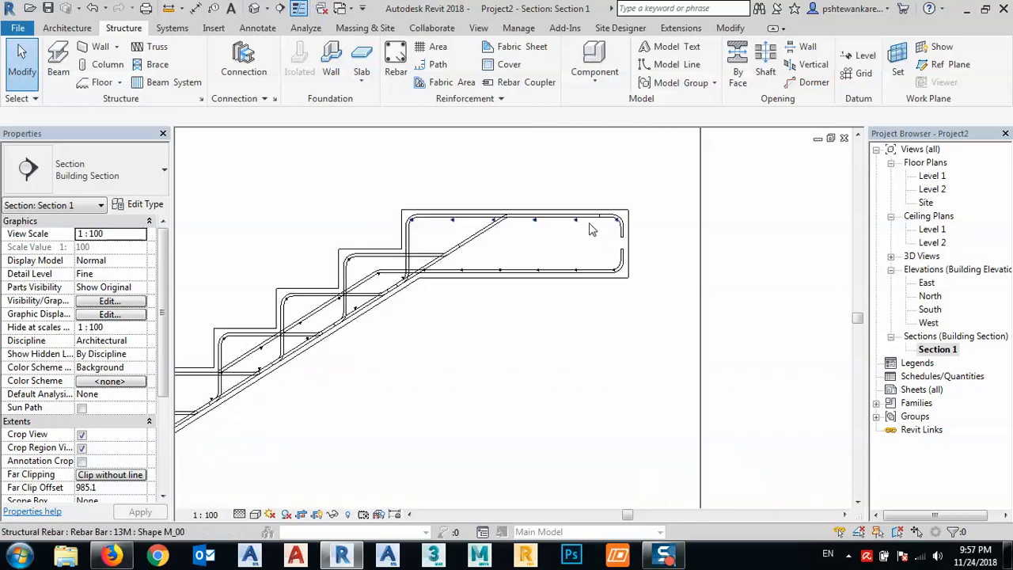
{"action": "scroll", "coordinate": [581, 261], "scroll_direction": "down", "scroll_amount": 5}
{"action": "middle_click_drag", "start_coordinate": [578, 313], "coordinate": [637, 291]}
{"action": "scroll", "coordinate": [637, 291], "scroll_direction": "down", "scroll_amount": 2}
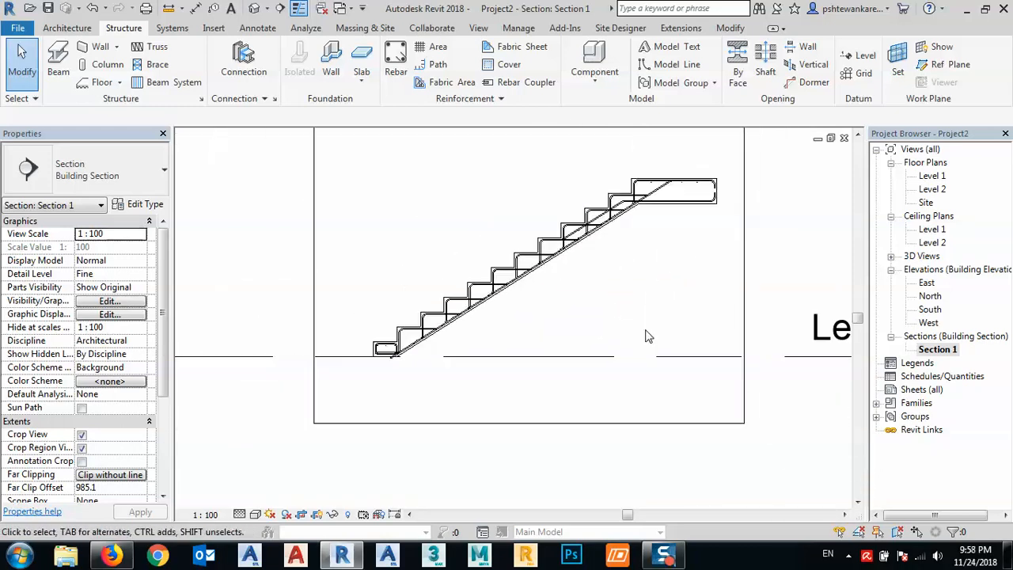
- Start a new drawing sheet in the project and bring up its titleblock choices
{"action": "left_click", "coordinate": [901, 389]}
{"action": "right_click", "coordinate": [902, 390]}
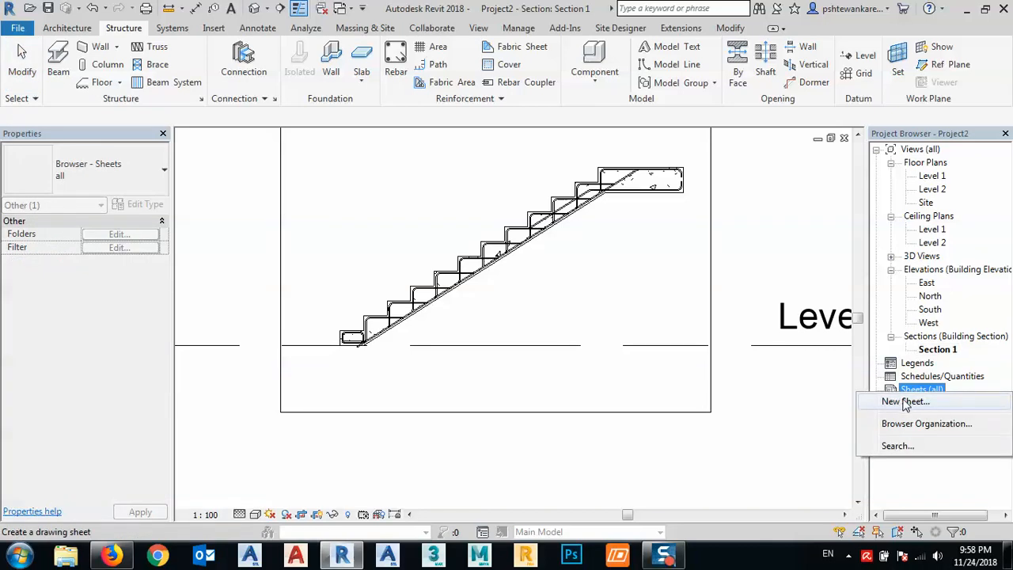
{"action": "left_click", "coordinate": [906, 402]}
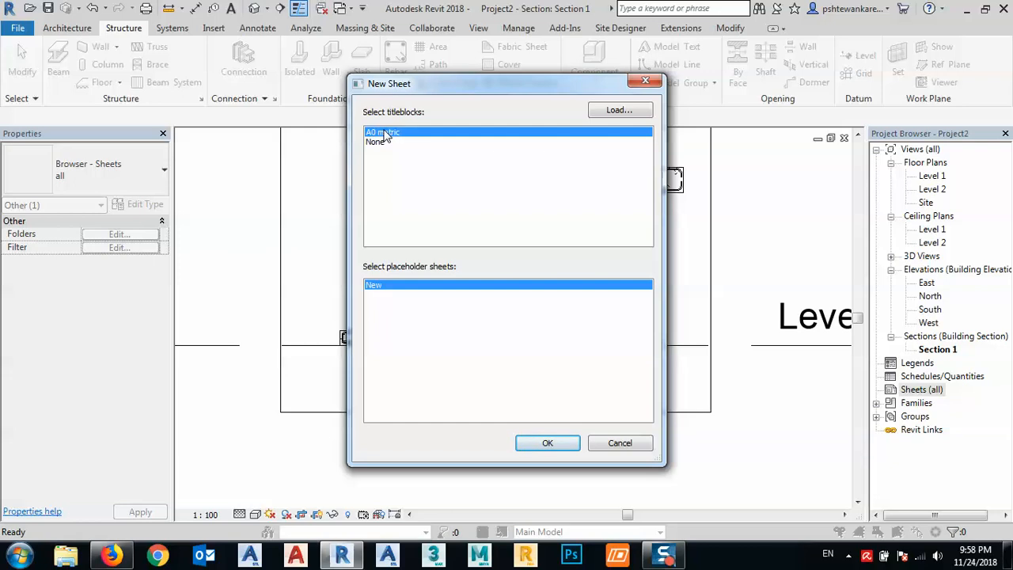
- Load the A4 metric titleblock from the US Metric Titleblocks folder and create the new sheet with it
{"action": "left_click", "coordinate": [620, 111]}
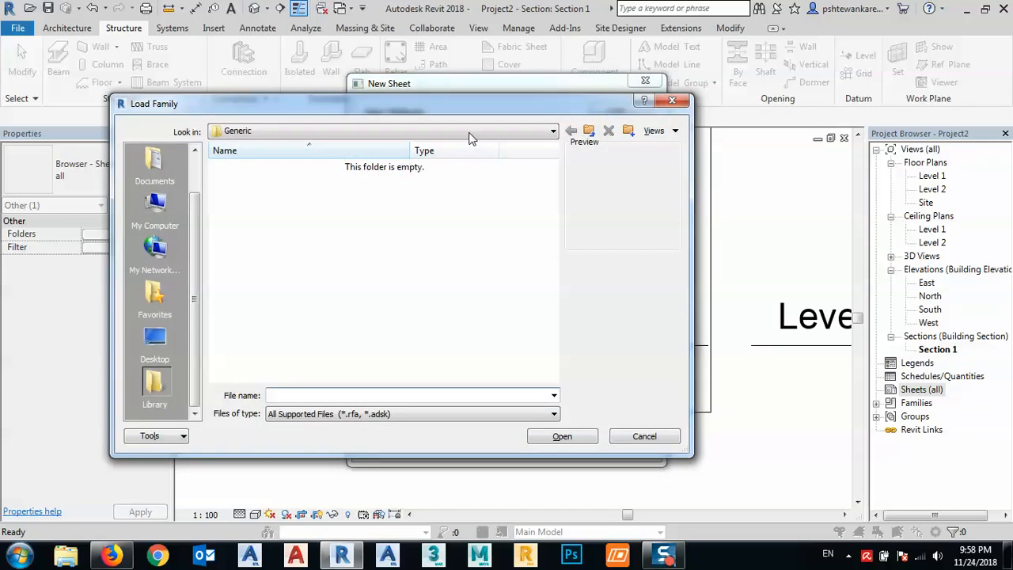
{"action": "left_click", "coordinate": [588, 131]}
{"action": "double_click", "coordinate": [261, 210]}
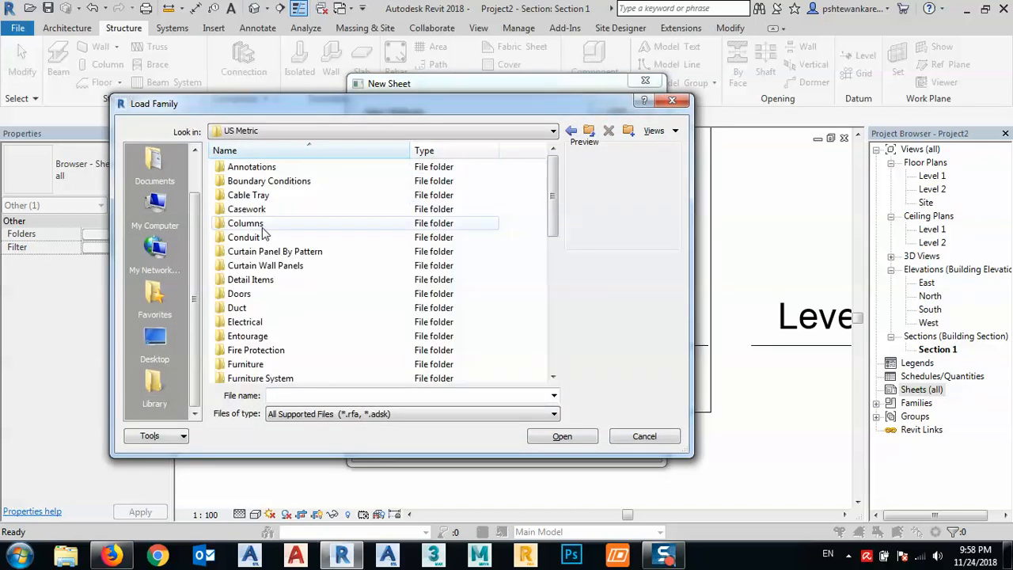
{"action": "scroll", "coordinate": [267, 281], "scroll_direction": "down", "scroll_amount": 5}
{"action": "scroll", "coordinate": [267, 280], "scroll_direction": "down", "scroll_amount": 3}
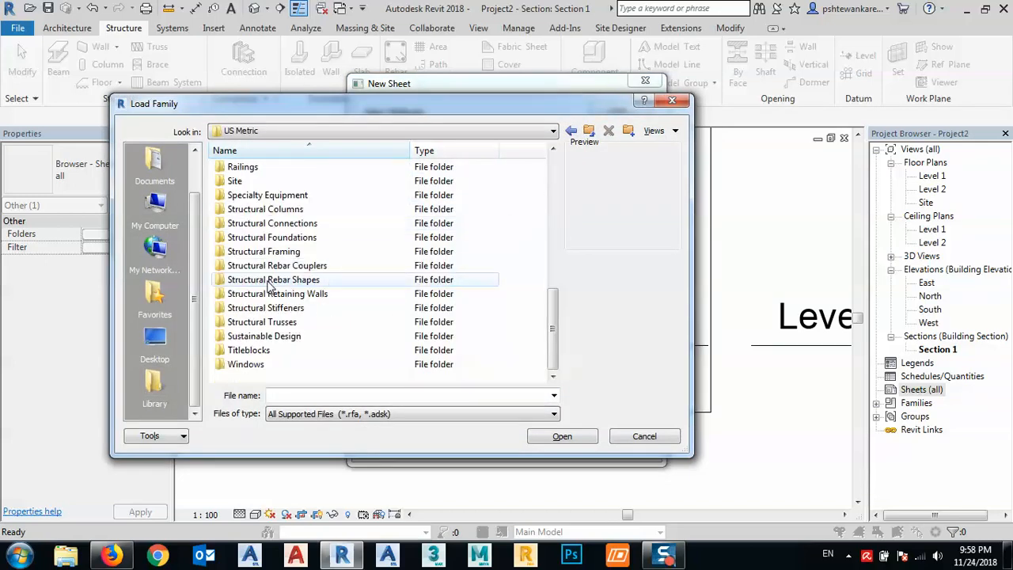
{"action": "double_click", "coordinate": [245, 352]}
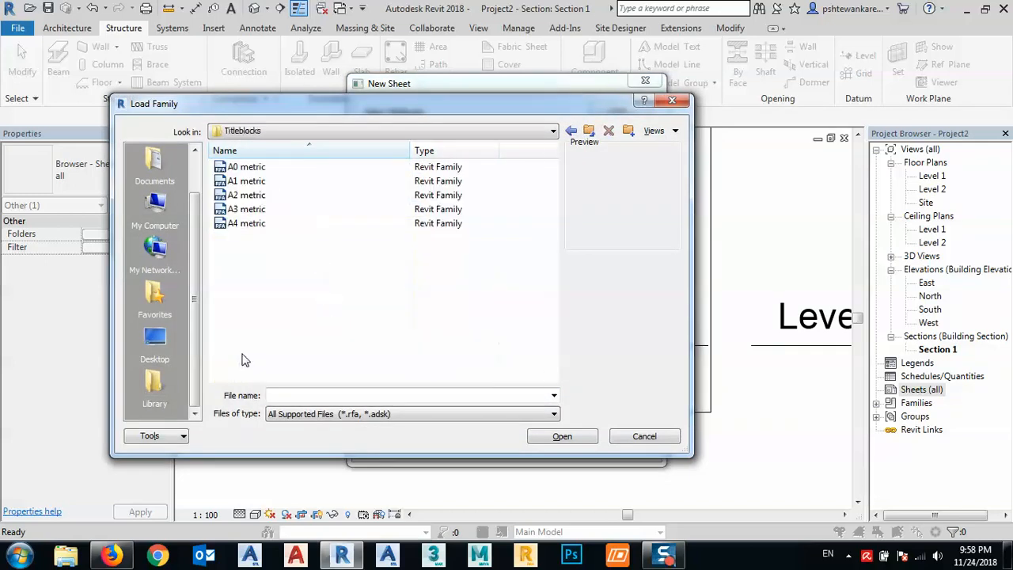
{"action": "left_click", "coordinate": [235, 228]}
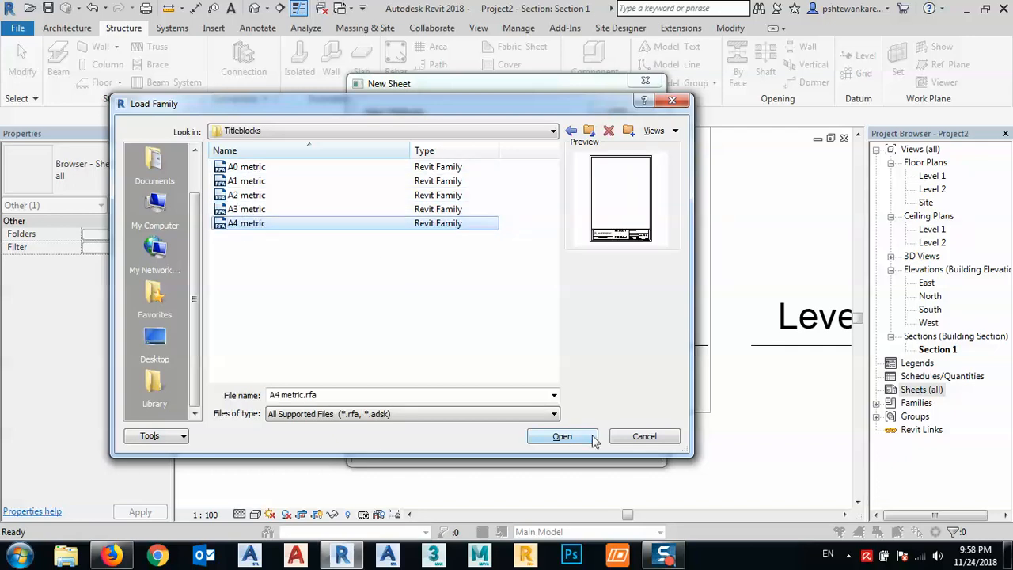
{"action": "left_click", "coordinate": [562, 438]}
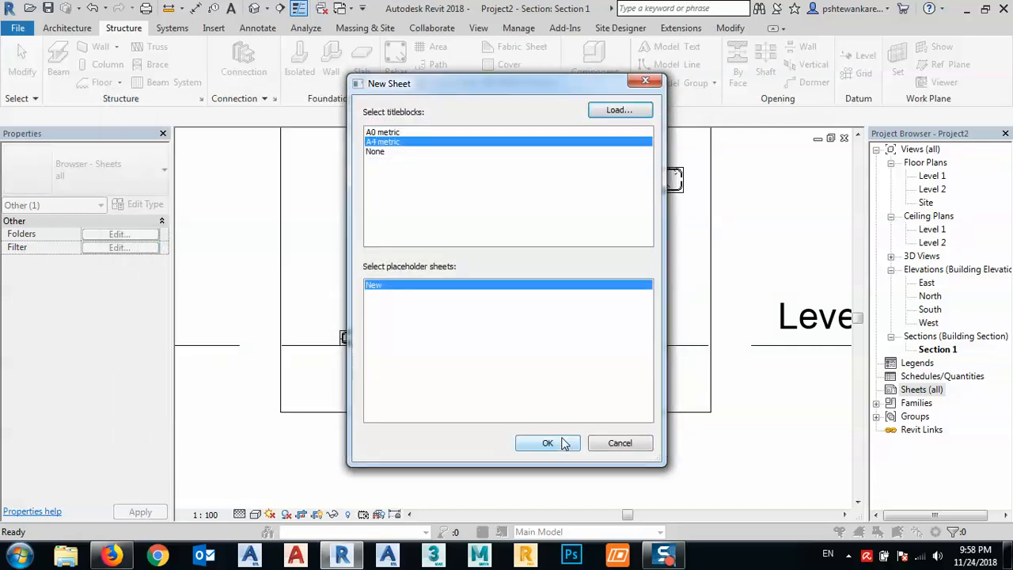
{"action": "left_click", "coordinate": [562, 447]}
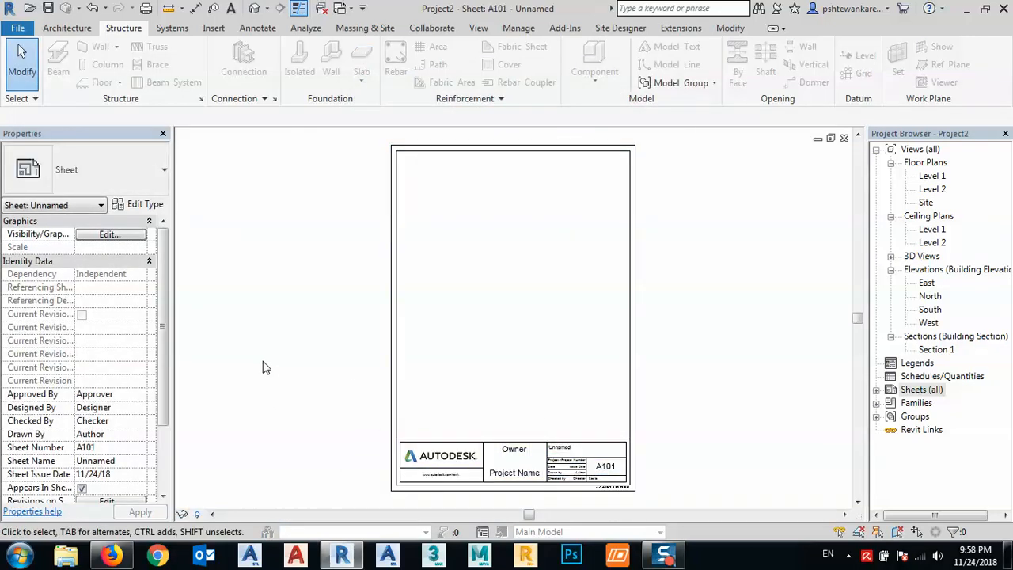
- Place the Section 1 view in the upper half of the A4 sheet, above the titleblock
{"action": "middle_click_drag", "start_coordinate": [540, 355], "coordinate": [528, 355]}
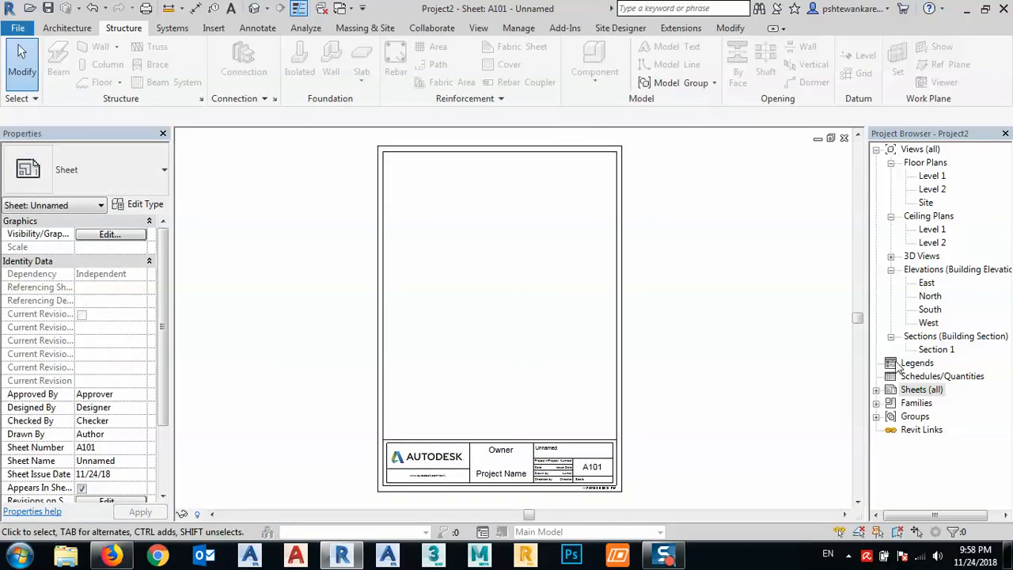
{"action": "left_click", "coordinate": [940, 350]}
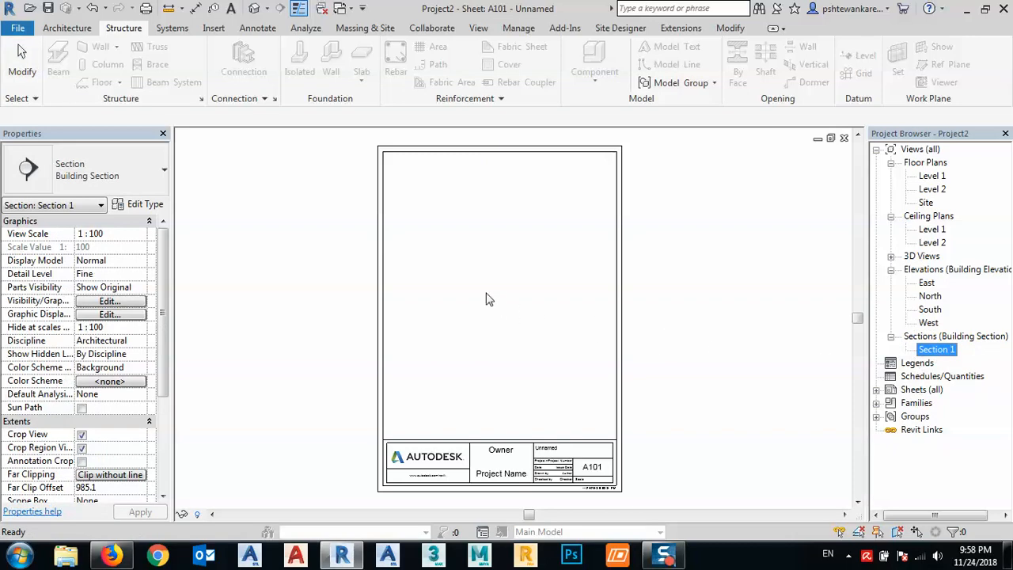
{"action": "left_click", "coordinate": [480, 265]}
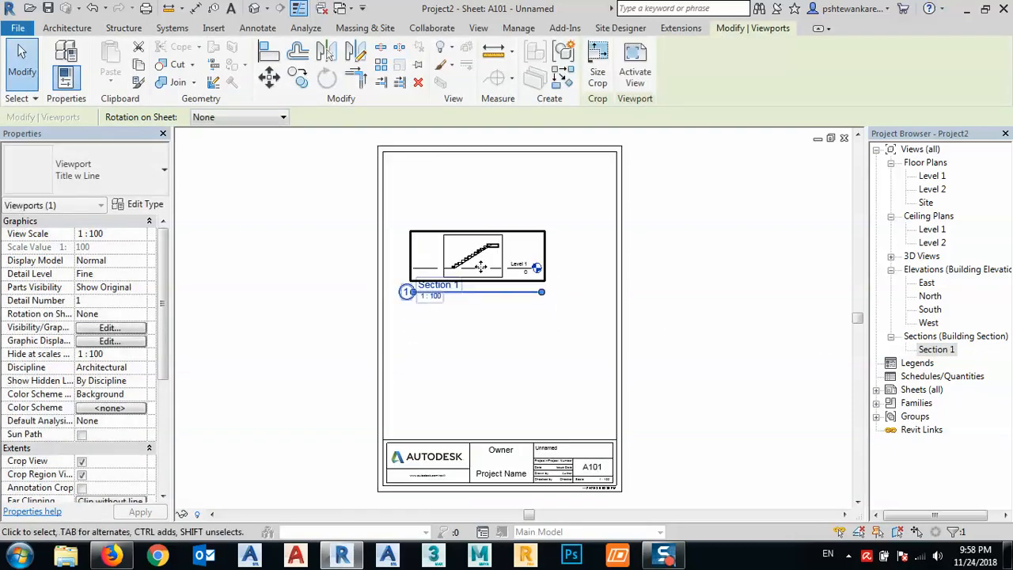
{"action": "scroll", "coordinate": [480, 265], "scroll_direction": "up", "scroll_amount": 2}
{"action": "left_click", "coordinate": [484, 366]}
{"action": "scroll", "coordinate": [466, 311], "scroll_direction": "up", "scroll_amount": 2}
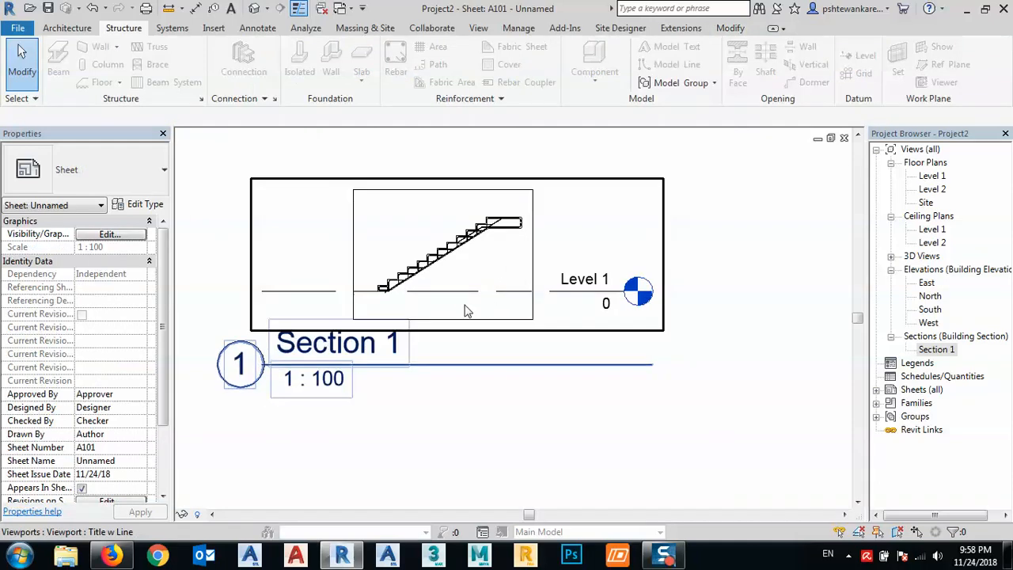
- Open the Section 1 view and rename it Stair Section
{"action": "double_click", "coordinate": [354, 349]}
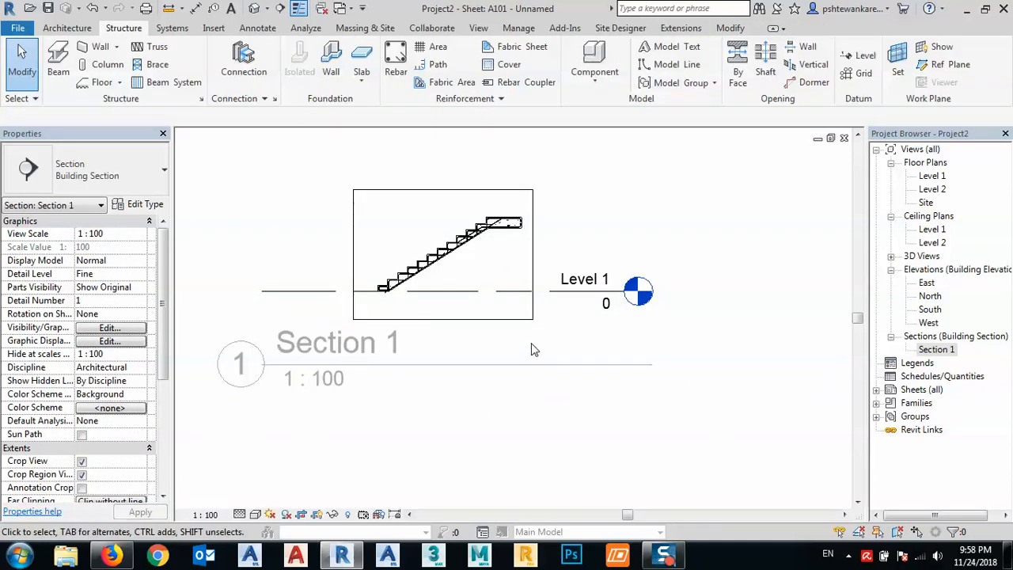
{"action": "scroll", "coordinate": [534, 349], "scroll_direction": "down", "scroll_amount": 4}
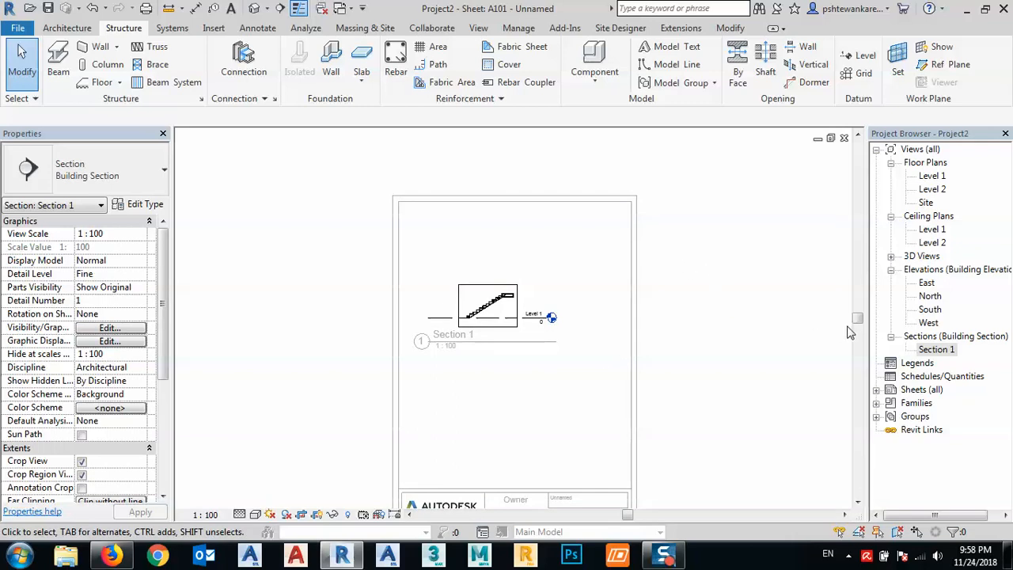
{"action": "left_click", "coordinate": [934, 350]}
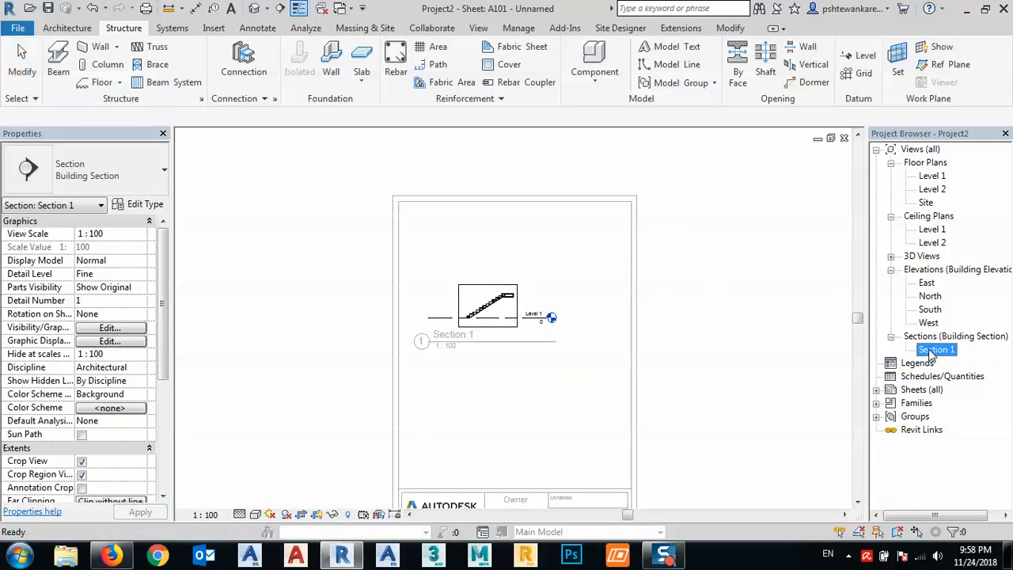
{"action": "double_click", "coordinate": [933, 350]}
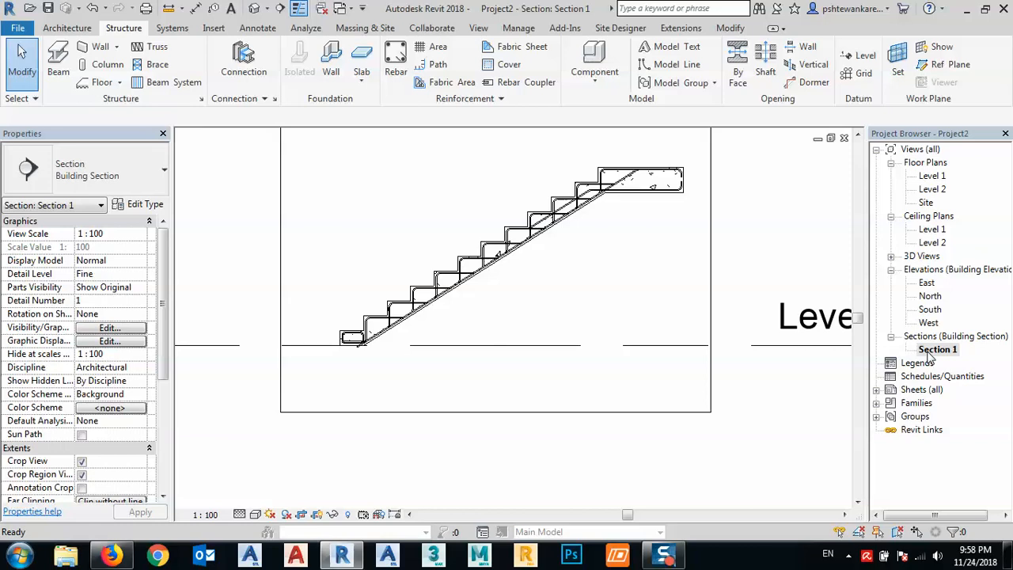
{"action": "right_click", "coordinate": [932, 356]}
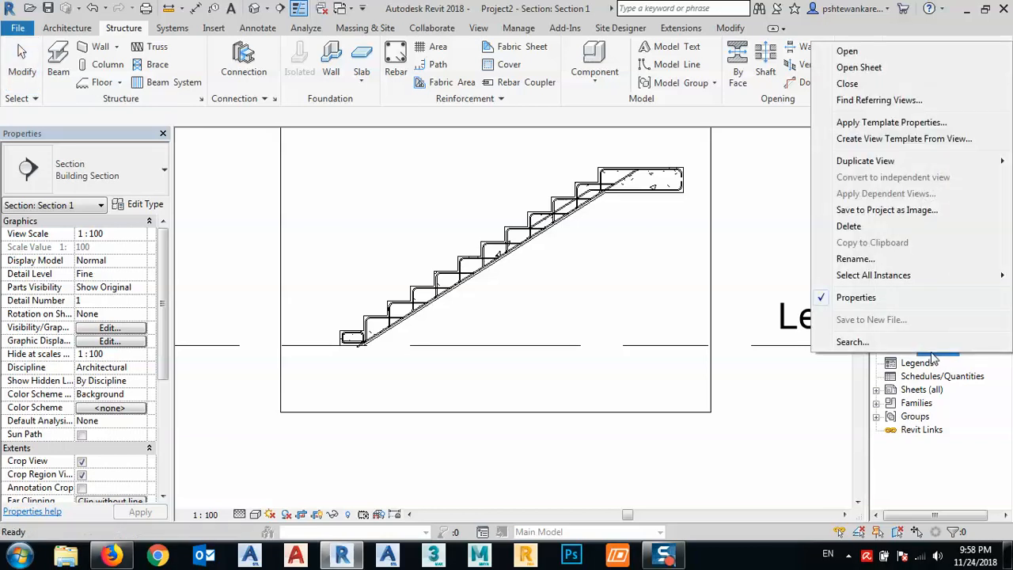
{"action": "left_click", "coordinate": [818, 390]}
{"action": "left_click", "coordinate": [945, 357]}
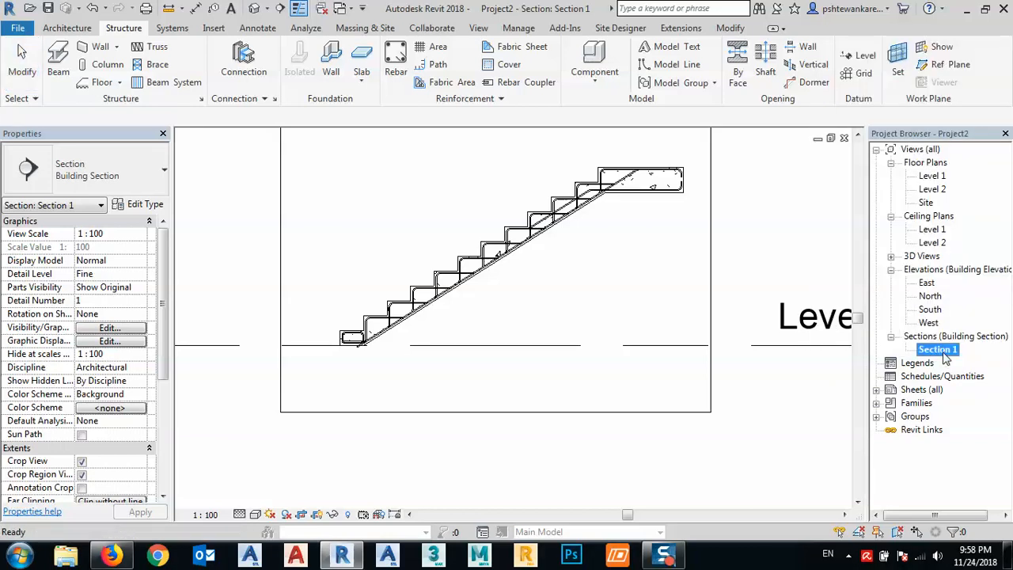
{"action": "key", "text": "F2"}
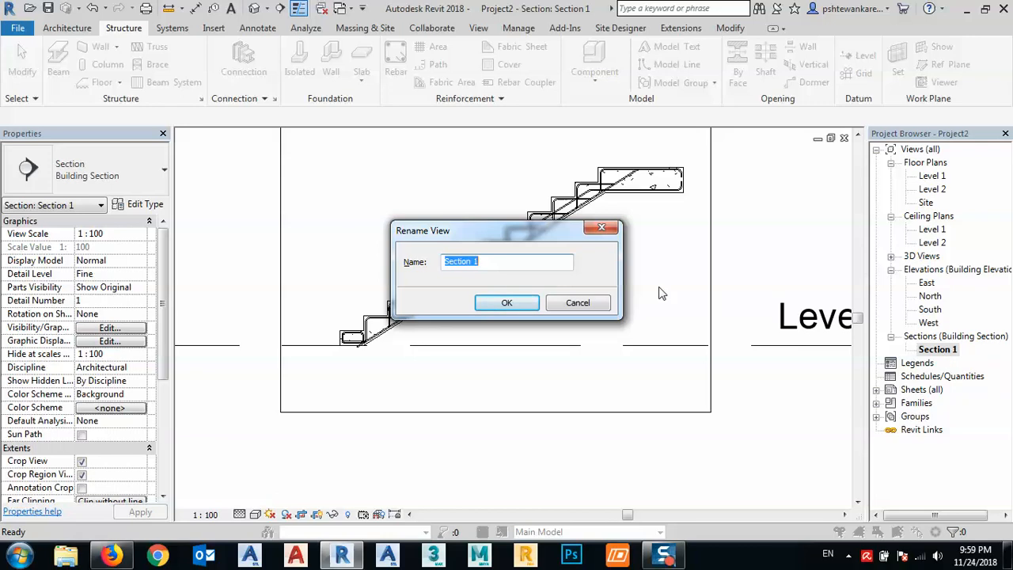
{"action": "type", "text": "Stair"}
{"action": "left_click", "coordinate": [513, 303]}
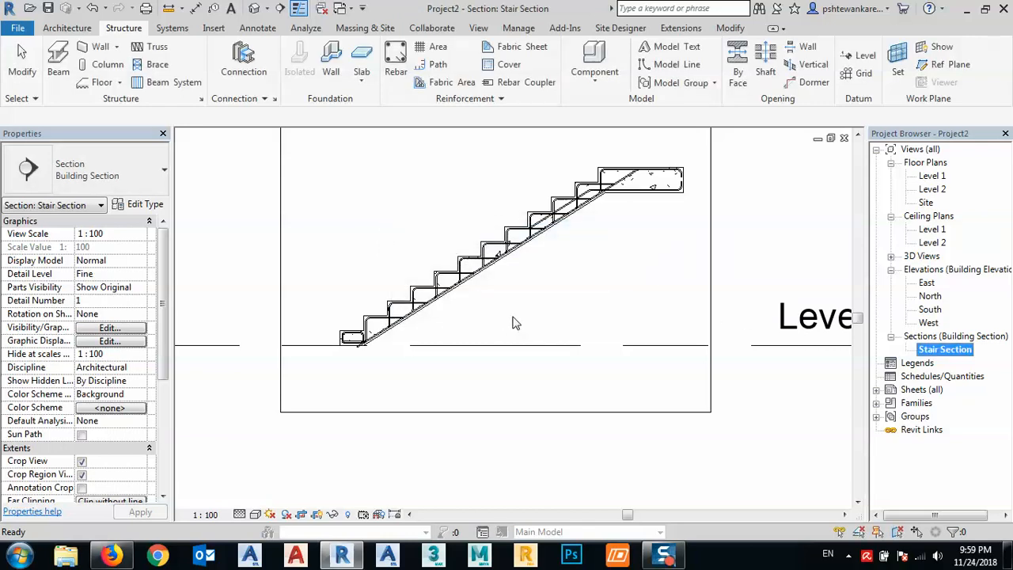
- Return to sheet A101 and examine the placed stair section and its view title
{"action": "left_click", "coordinate": [921, 389]}
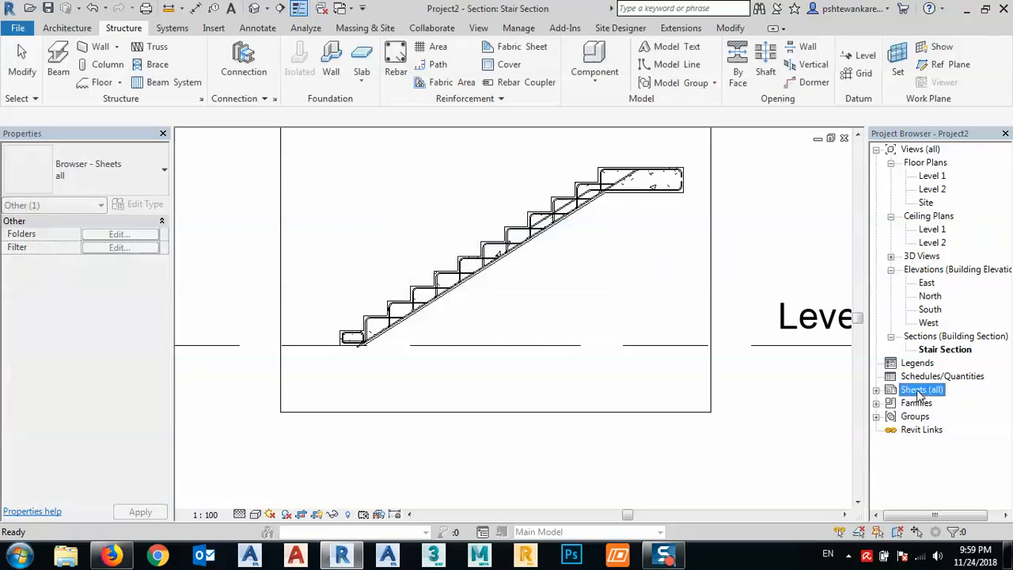
{"action": "left_click", "coordinate": [875, 390]}
{"action": "double_click", "coordinate": [938, 403]}
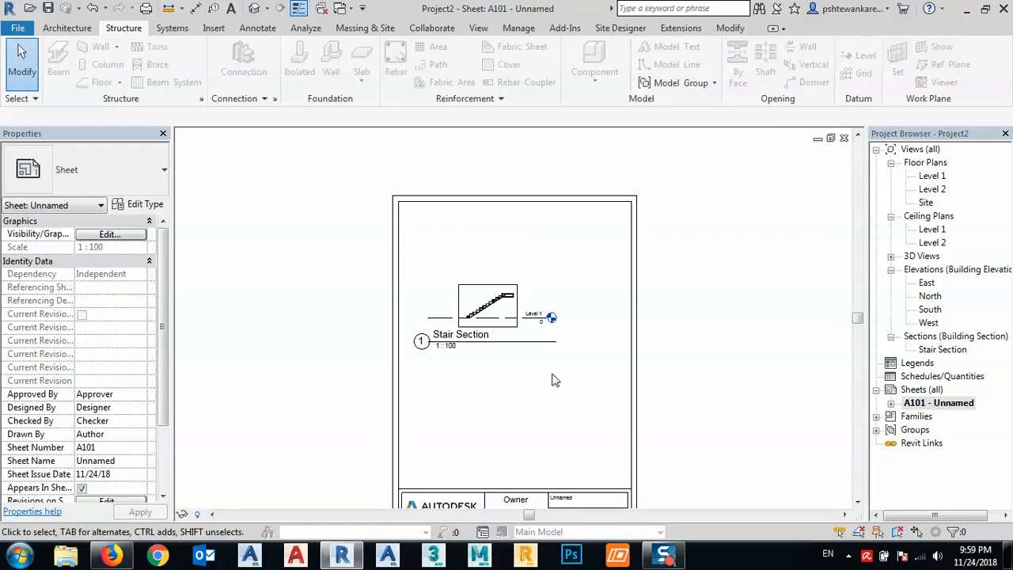
{"action": "scroll", "coordinate": [456, 341], "scroll_direction": "up", "scroll_amount": 5}
{"action": "middle_click_drag", "start_coordinate": [514, 387], "coordinate": [467, 414]}
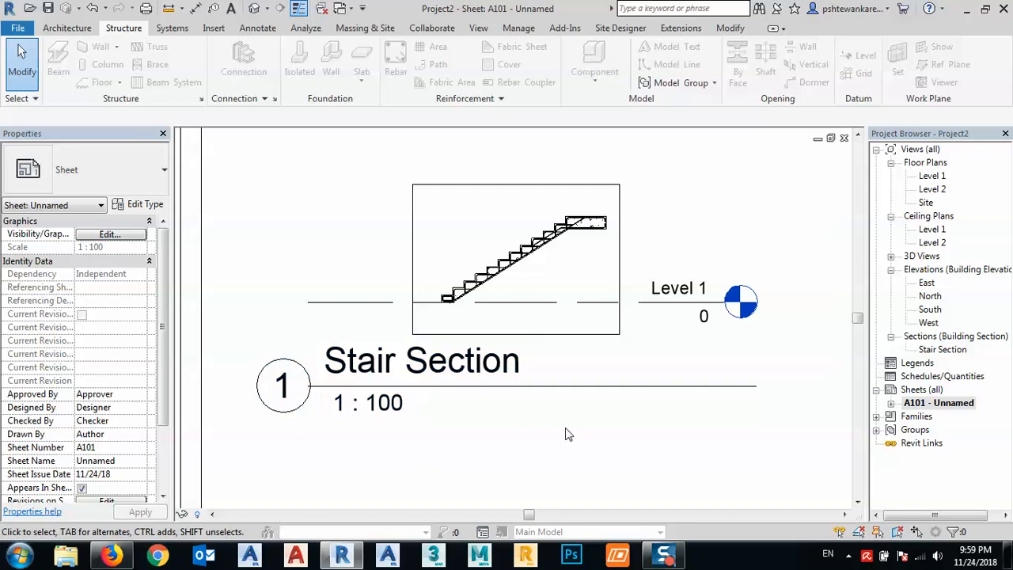
{"action": "scroll", "coordinate": [490, 375], "scroll_direction": "down", "scroll_amount": 3}
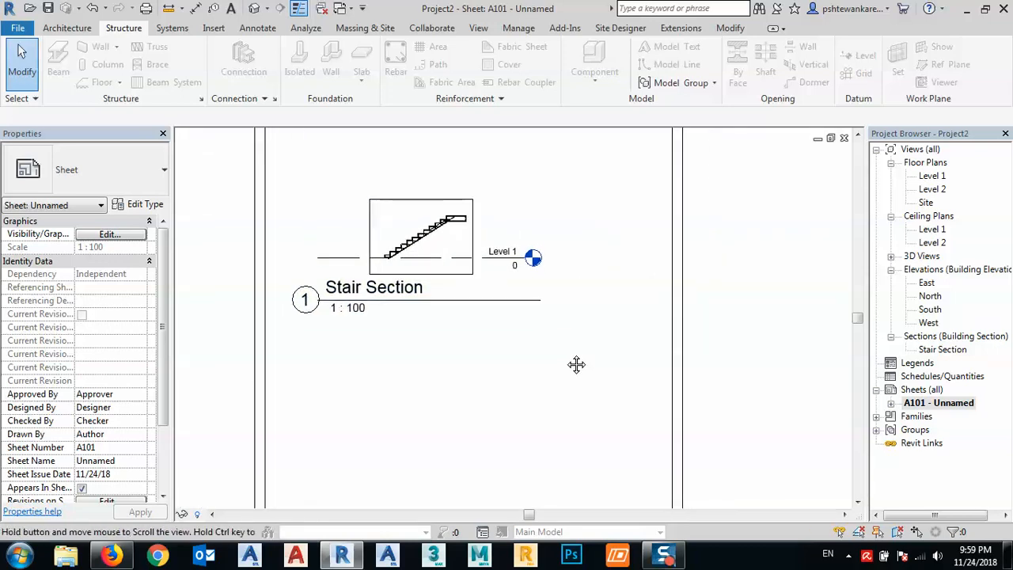
{"action": "scroll", "coordinate": [435, 280], "scroll_direction": "up", "scroll_amount": 5}
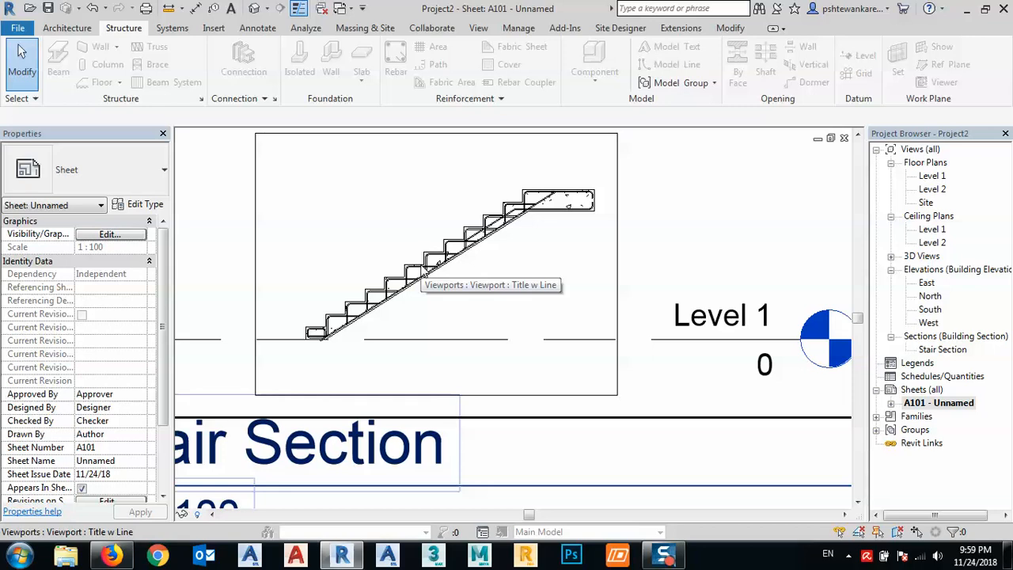
- Create a new schedule for the Structural Rebar category
{"action": "left_click", "coordinate": [920, 376]}
{"action": "right_click", "coordinate": [918, 379]}
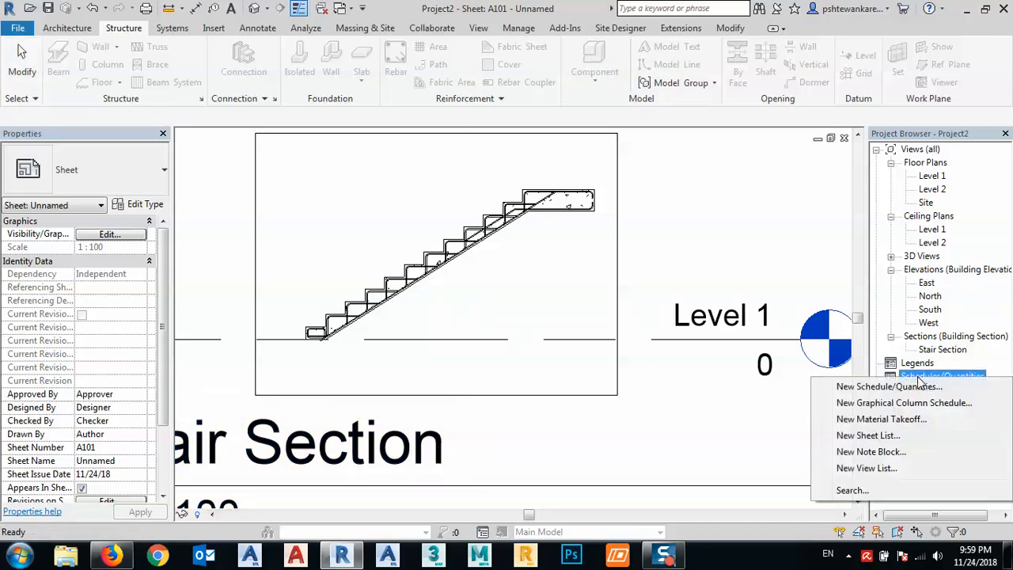
{"action": "left_click", "coordinate": [910, 386]}
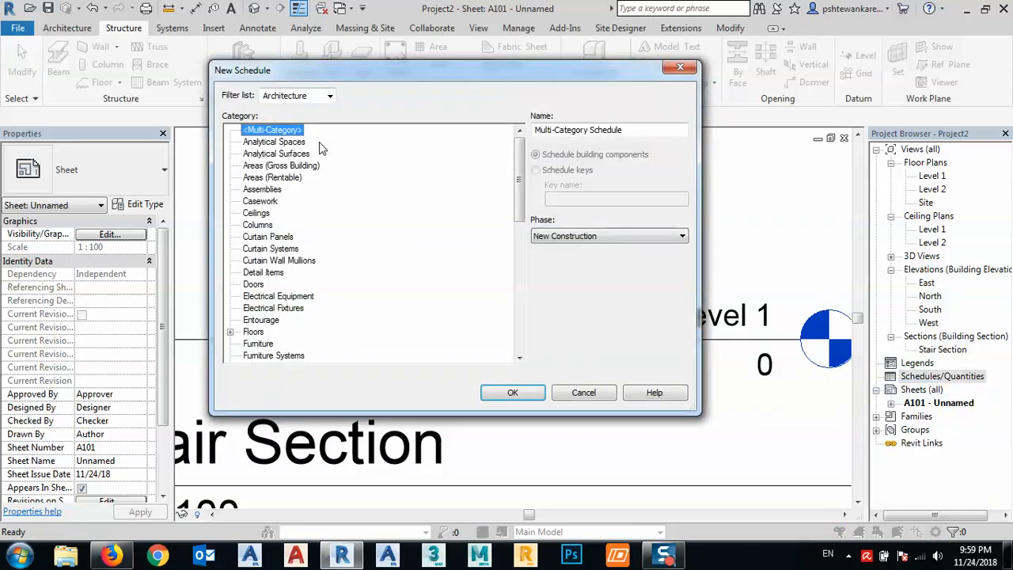
{"action": "scroll", "coordinate": [353, 198], "scroll_direction": "down", "scroll_amount": 7}
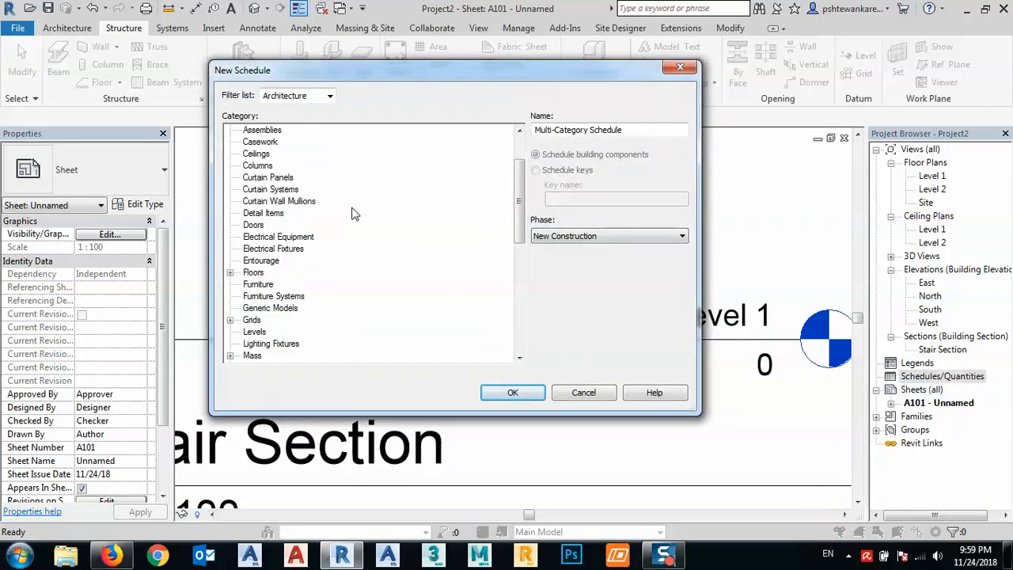
{"action": "scroll", "coordinate": [352, 214], "scroll_direction": "down", "scroll_amount": 3}
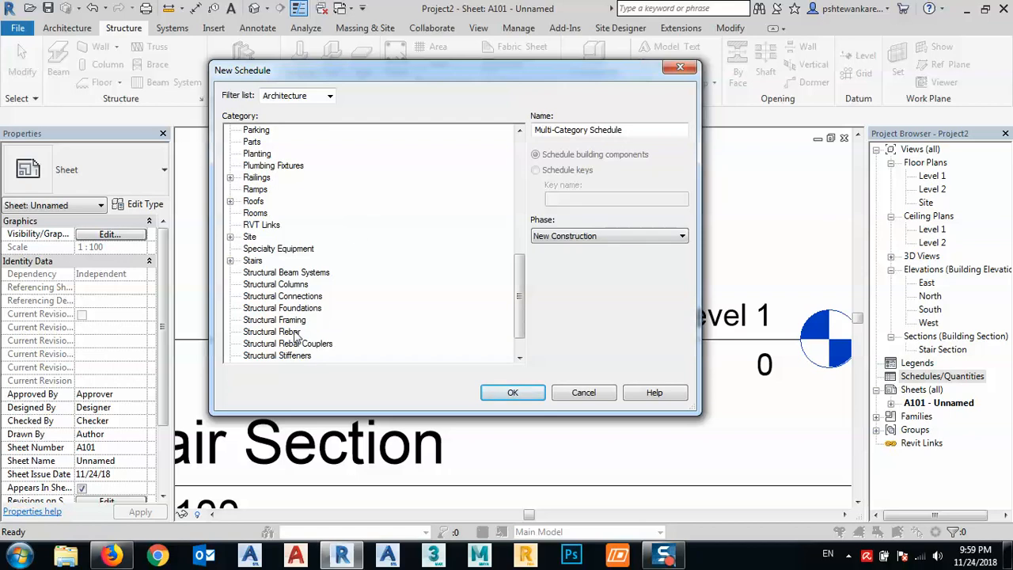
{"action": "left_click", "coordinate": [280, 334]}
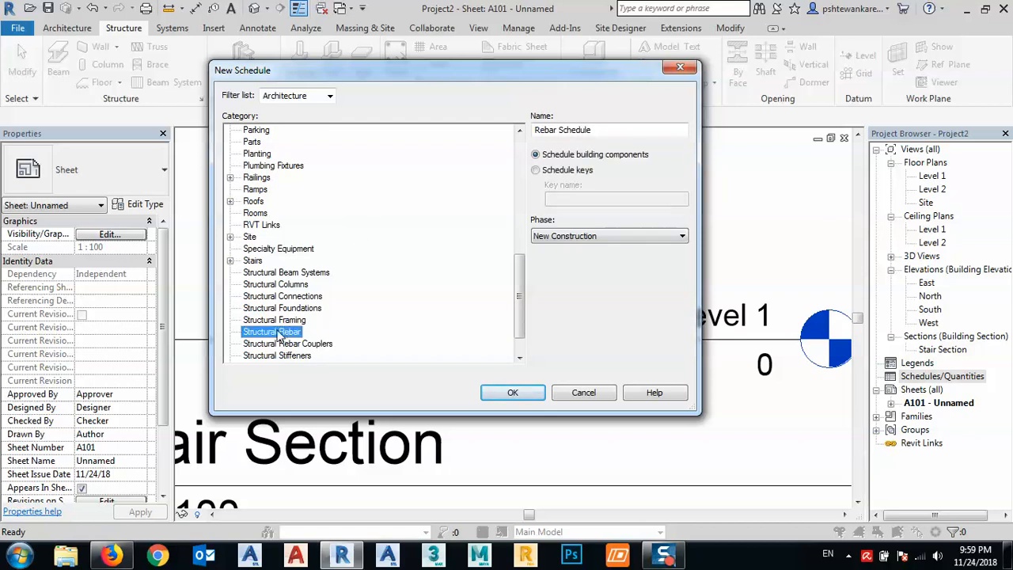
{"action": "double_click", "coordinate": [276, 336]}
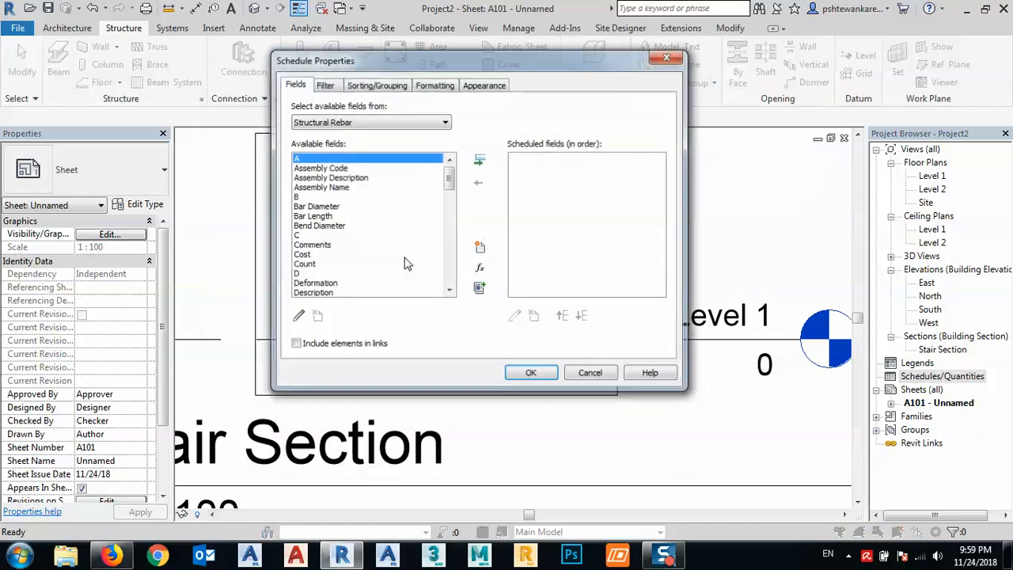
- Add the Bar Diameter, Bar Length and Count fields to the rebar schedule, leaving out Bend Diameter
{"action": "left_click_drag", "start_coordinate": [366, 56], "coordinate": [281, 41]}
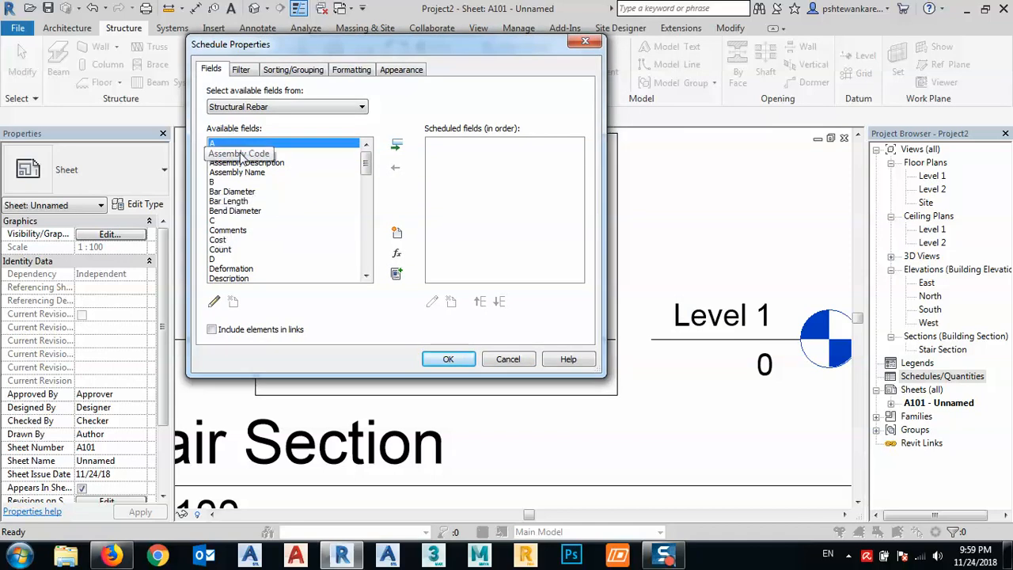
{"action": "double_click", "coordinate": [223, 193]}
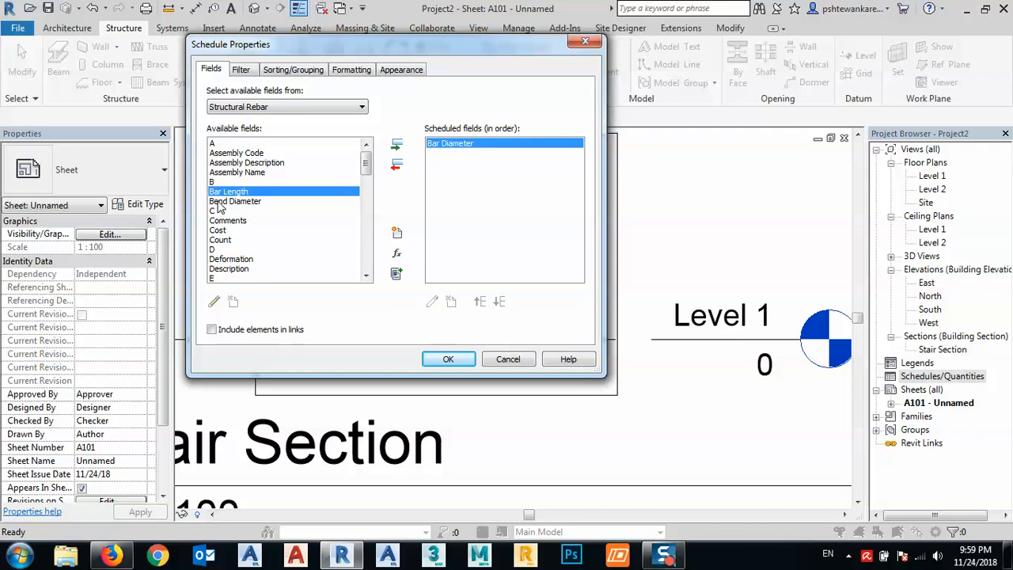
{"action": "double_click", "coordinate": [220, 202]}
{"action": "double_click", "coordinate": [222, 191]}
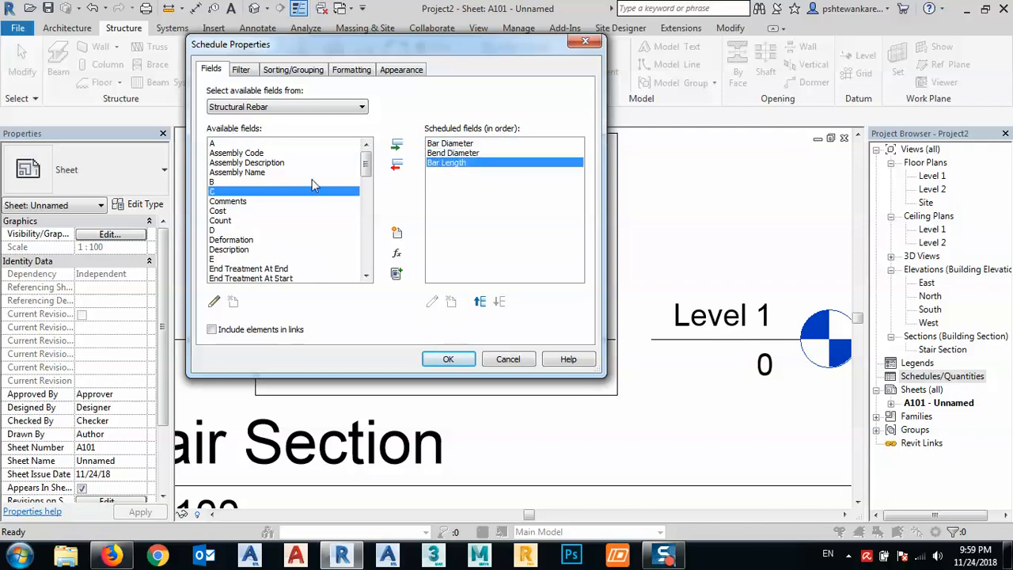
{"action": "left_click", "coordinate": [450, 154]}
{"action": "left_click", "coordinate": [396, 165]}
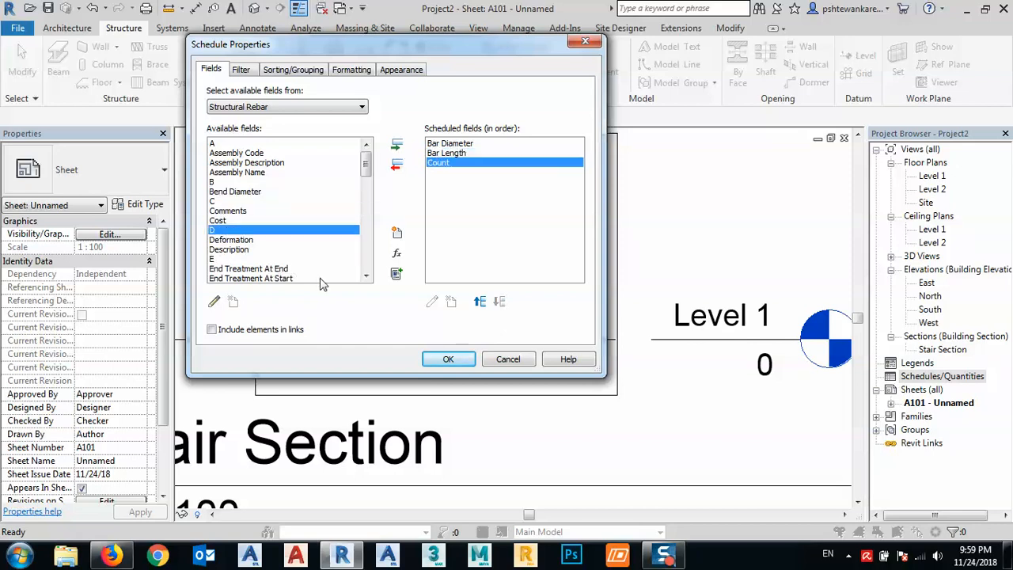
- Add the Image and Mark fields after Count in the scheduled fields
{"action": "left_click", "coordinate": [366, 275]}
{"action": "left_click", "coordinate": [366, 274]}
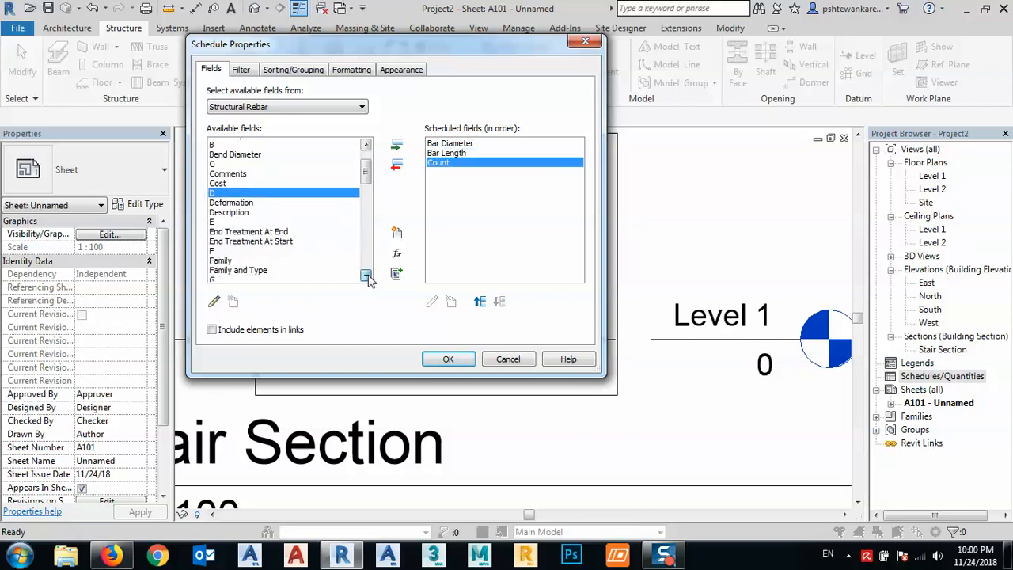
{"action": "left_click", "coordinate": [366, 275]}
{"action": "left_click", "coordinate": [366, 274]}
{"action": "left_click", "coordinate": [365, 275]}
{"action": "left_click", "coordinate": [365, 274]}
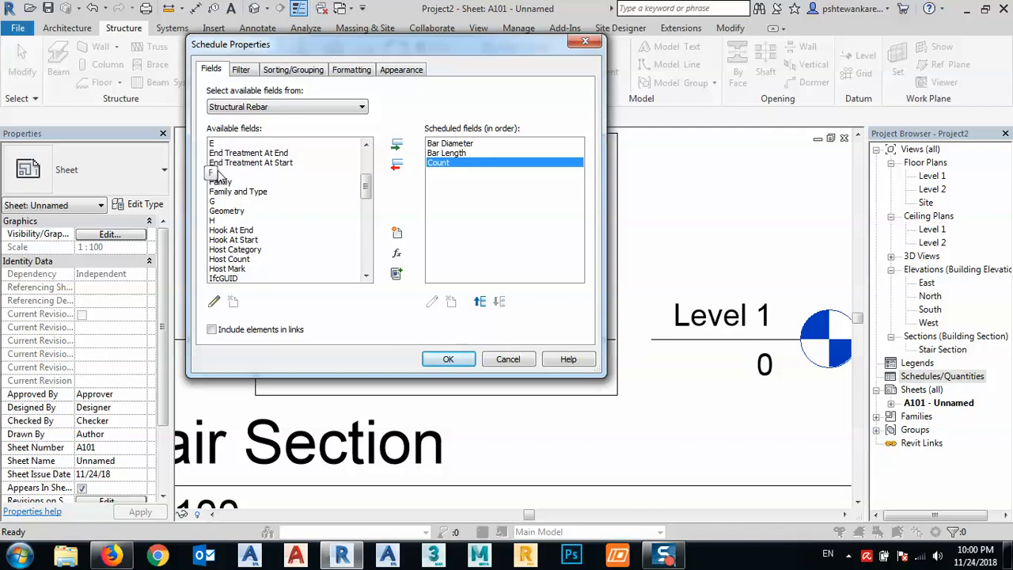
{"action": "left_click", "coordinate": [365, 275]}
{"action": "left_click", "coordinate": [365, 274]}
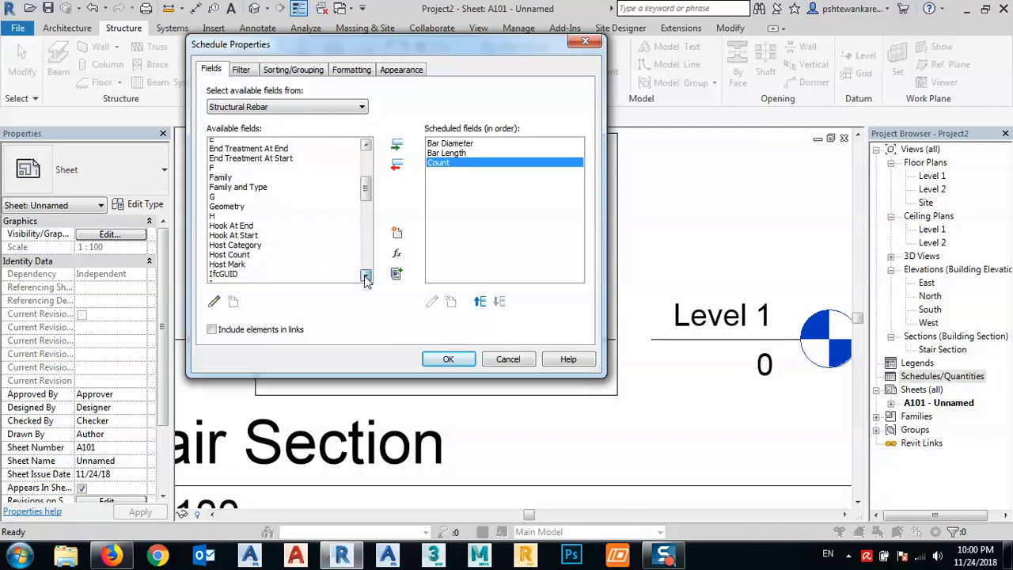
{"action": "left_click", "coordinate": [365, 275]}
{"action": "left_click", "coordinate": [365, 274]}
{"action": "left_click", "coordinate": [365, 274]}
{"action": "double_click", "coordinate": [229, 240]}
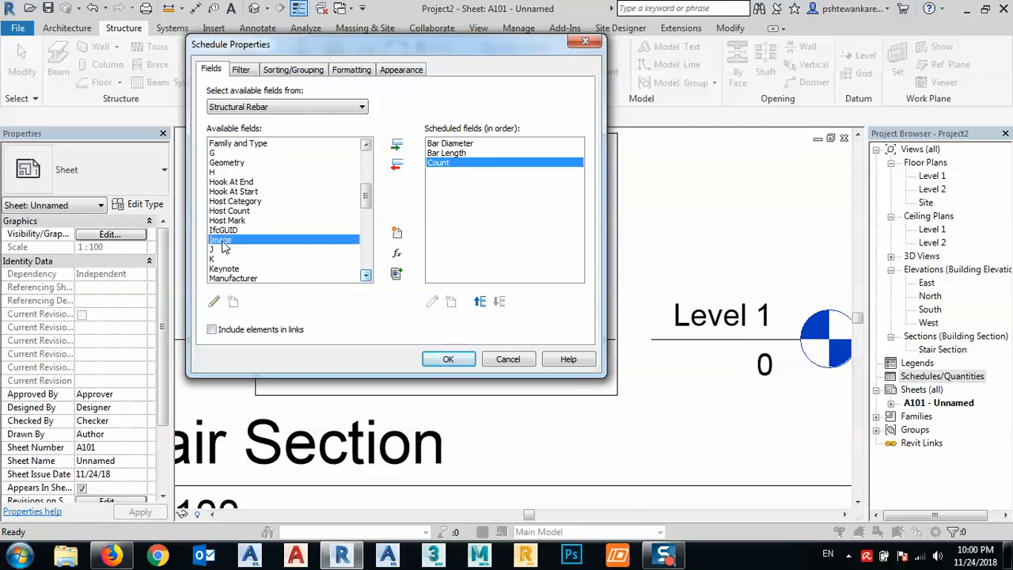
{"action": "left_click", "coordinate": [365, 275]}
{"action": "left_click", "coordinate": [365, 275]}
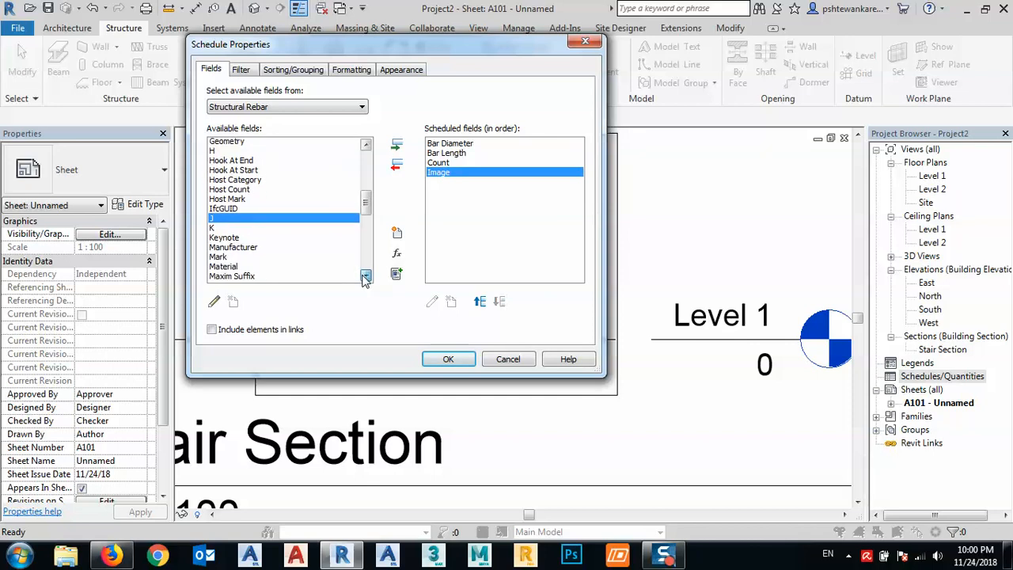
{"action": "left_click", "coordinate": [365, 275]}
{"action": "left_click", "coordinate": [365, 275]}
{"action": "left_click", "coordinate": [366, 275]}
{"action": "left_click", "coordinate": [365, 275]}
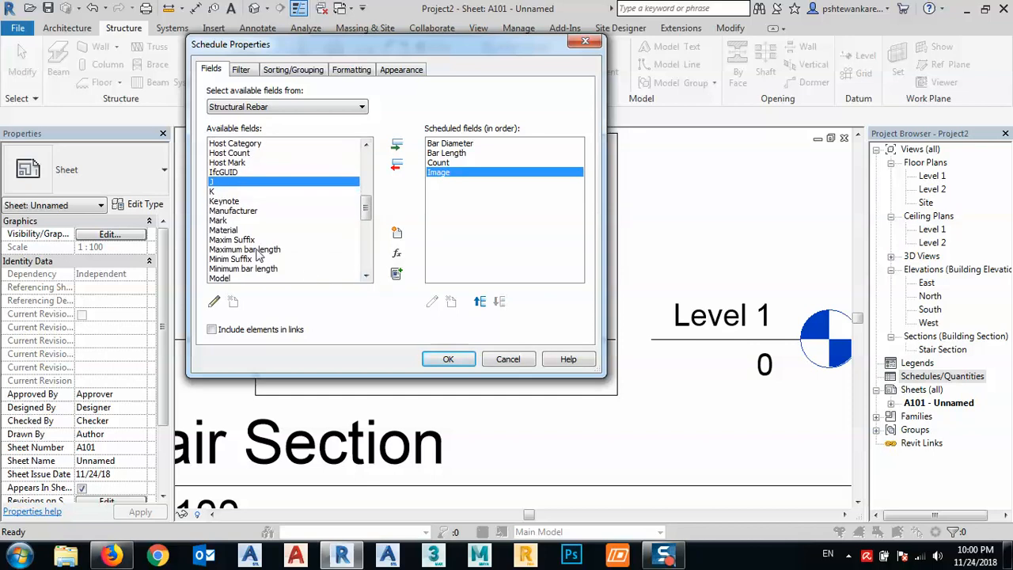
{"action": "double_click", "coordinate": [218, 220]}
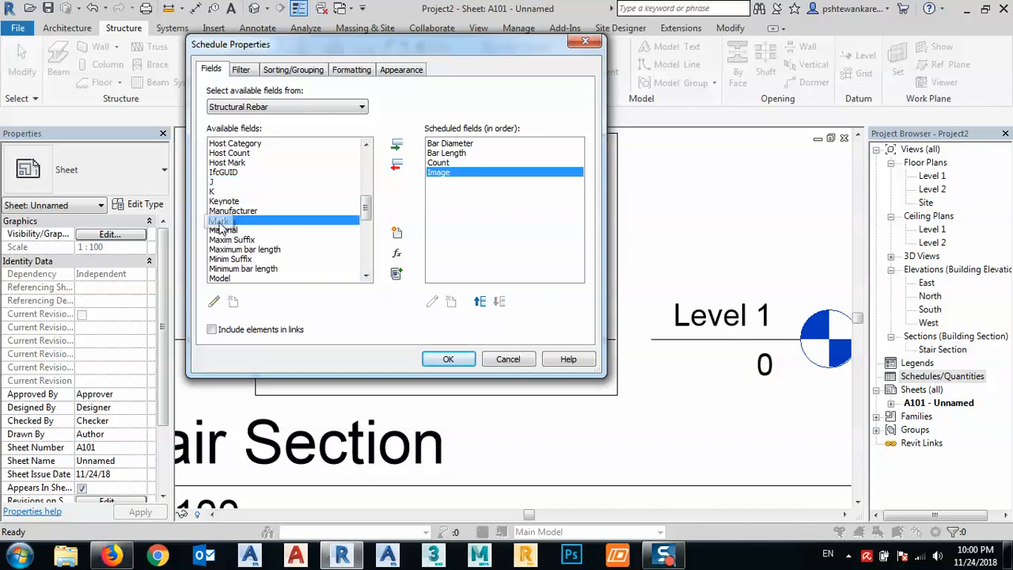
- Add the Quantity field to the rebar schedule
{"action": "left_click", "coordinate": [366, 275]}
{"action": "left_click", "coordinate": [365, 274]}
{"action": "left_click", "coordinate": [366, 275]}
{"action": "left_click", "coordinate": [366, 275]}
{"action": "left_click", "coordinate": [365, 274]}
- Add the Schedule Mark, Shape and Shape Image fields to the rebar schedule
{"action": "left_click", "coordinate": [366, 275]}
{"action": "left_click", "coordinate": [366, 275]}
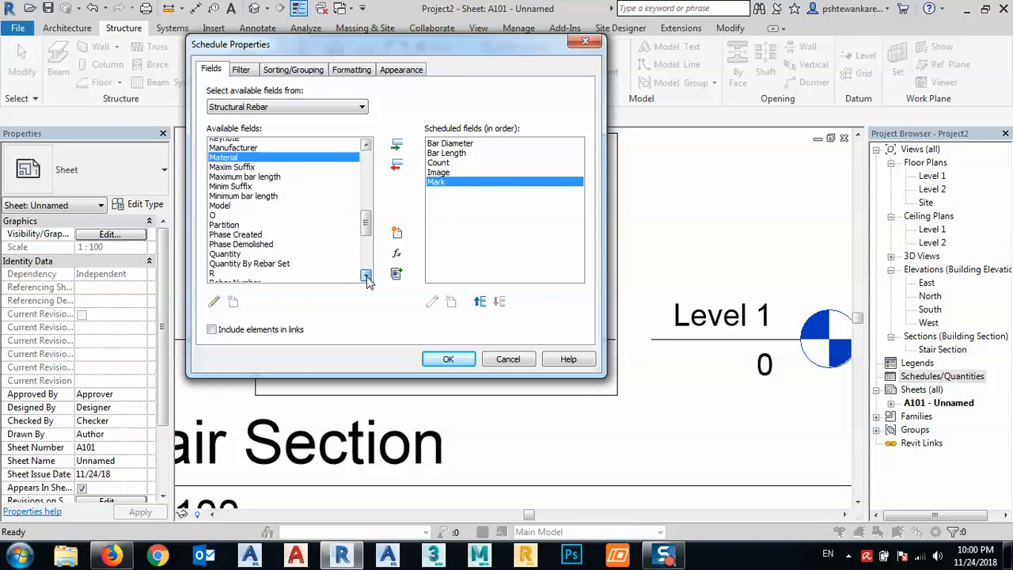
{"action": "left_click", "coordinate": [365, 275]}
{"action": "double_click", "coordinate": [229, 241]}
{"action": "left_click", "coordinate": [366, 274]}
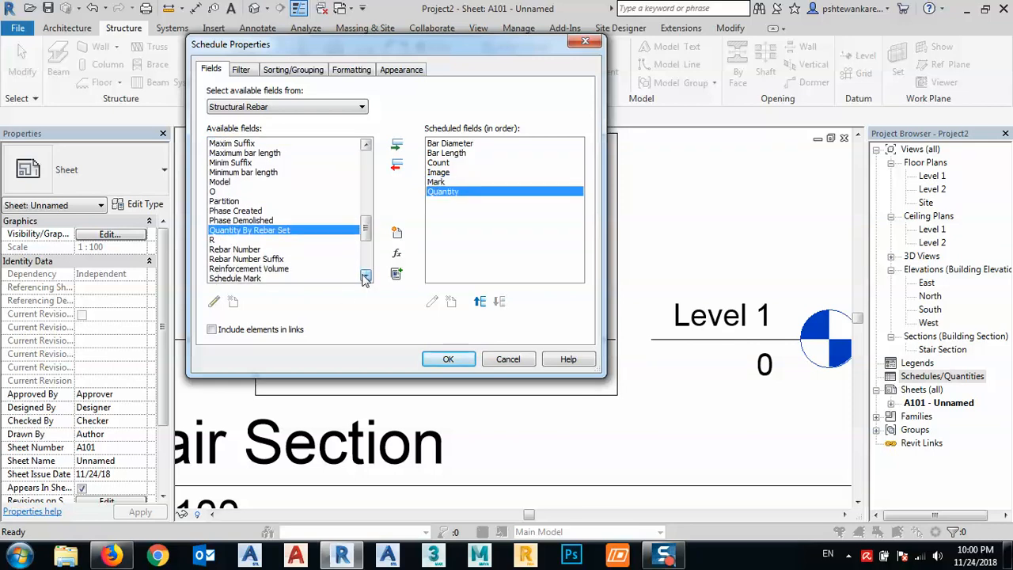
{"action": "left_click", "coordinate": [366, 275]}
{"action": "left_click", "coordinate": [366, 274]}
{"action": "left_click", "coordinate": [366, 275]}
{"action": "left_click", "coordinate": [365, 275]}
{"action": "left_click", "coordinate": [366, 274]}
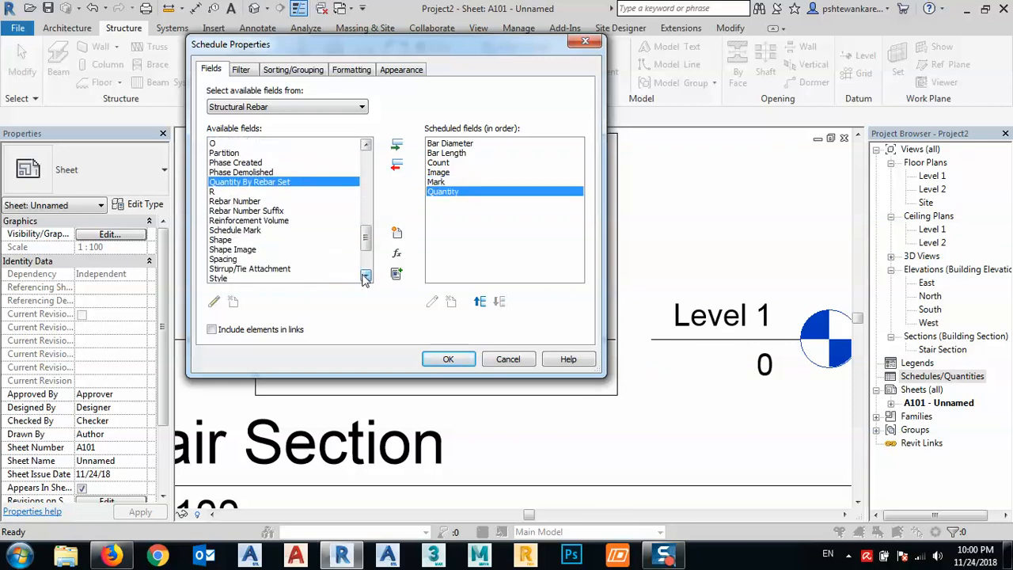
{"action": "double_click", "coordinate": [235, 230]}
{"action": "double_click", "coordinate": [222, 230]}
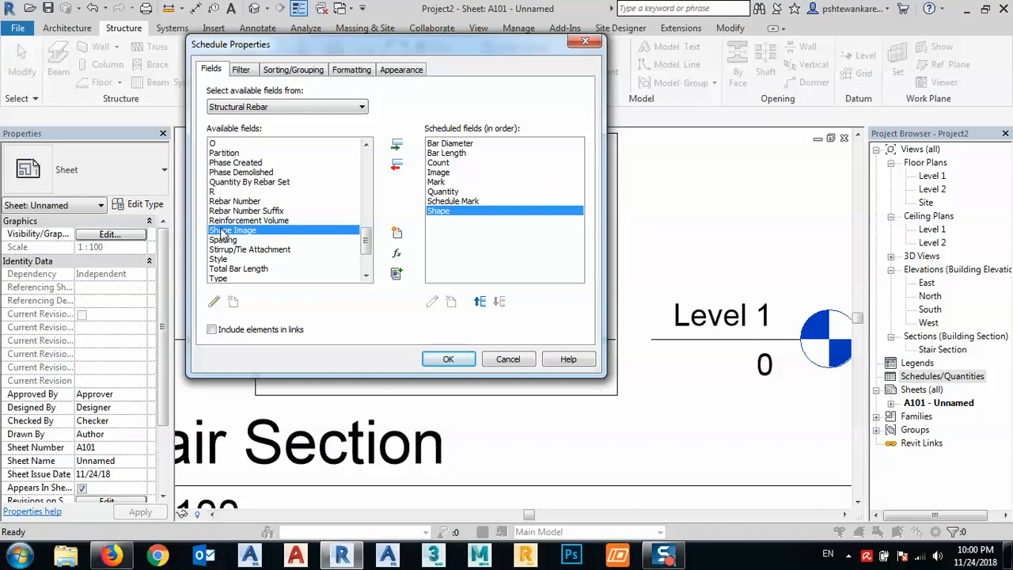
{"action": "double_click", "coordinate": [223, 230]}
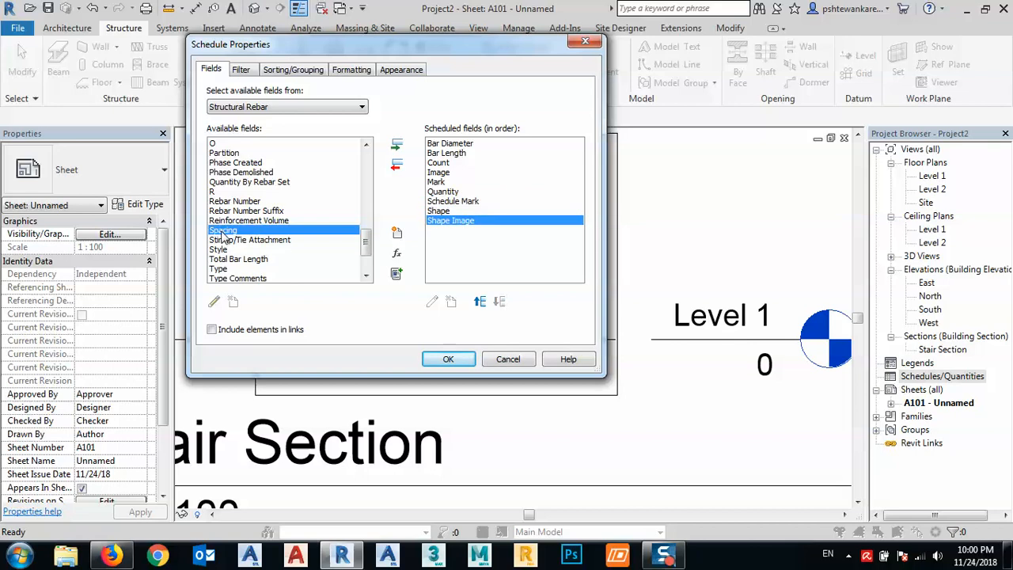
- Add the Total Bar Length and Stirrup/Tie Attachment fields and generate the rebar schedule
{"action": "left_click", "coordinate": [365, 275]}
{"action": "left_click", "coordinate": [365, 275]}
{"action": "left_click", "coordinate": [365, 275]}
{"action": "left_click", "coordinate": [365, 274]}
{"action": "left_click", "coordinate": [365, 275]}
{"action": "left_click", "coordinate": [366, 274]}
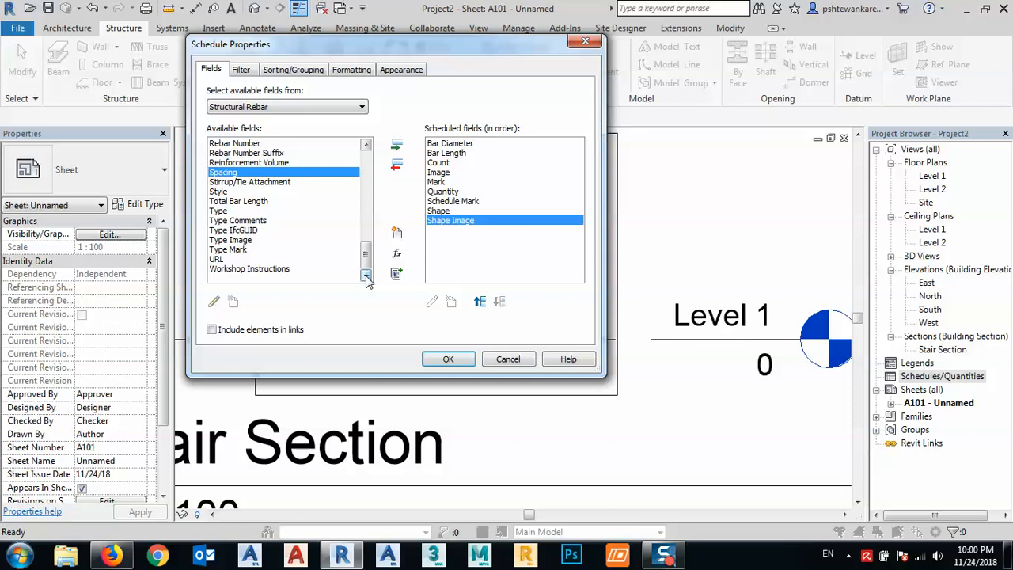
{"action": "double_click", "coordinate": [236, 202]}
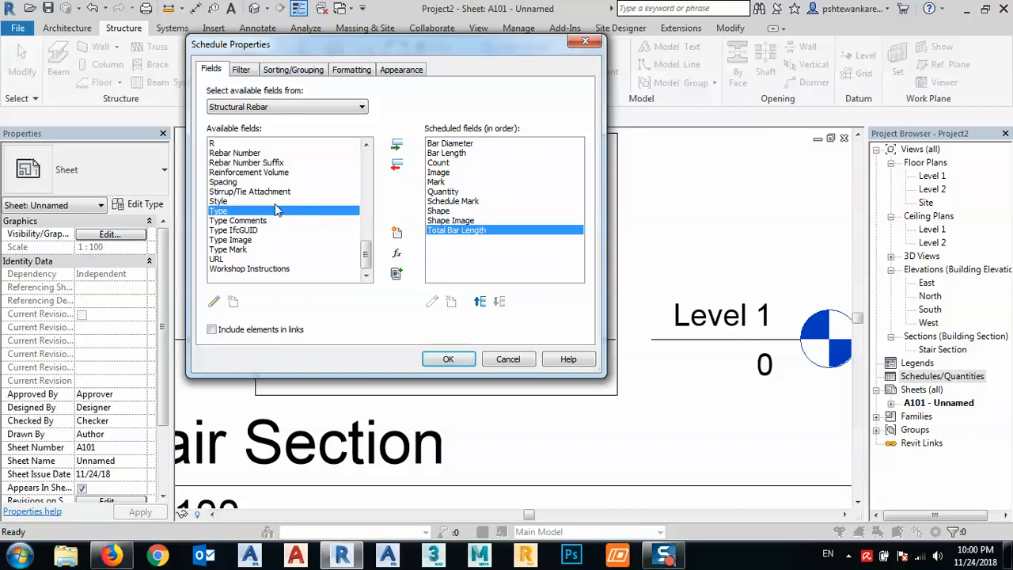
{"action": "double_click", "coordinate": [227, 193]}
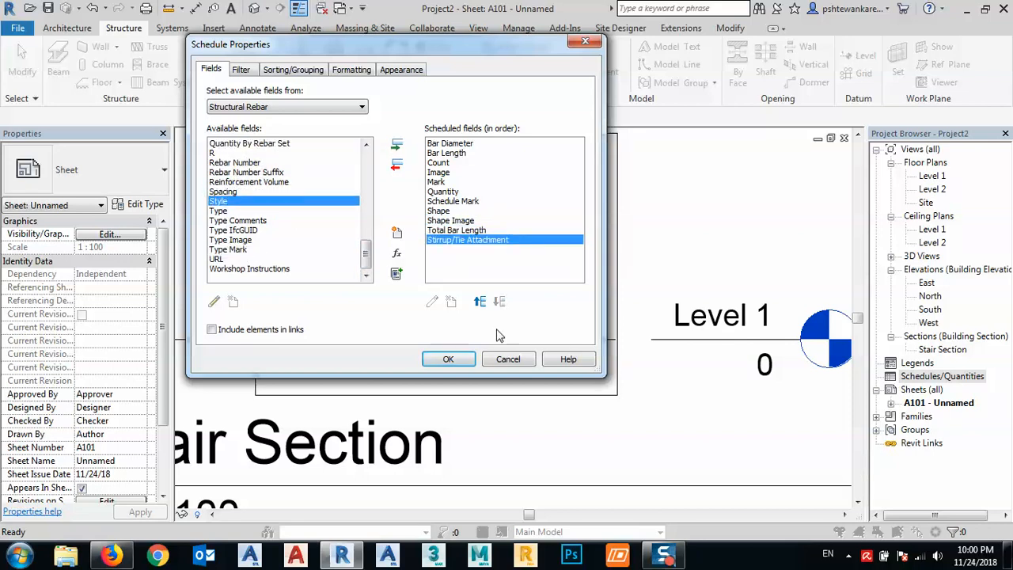
{"action": "left_click", "coordinate": [449, 359]}
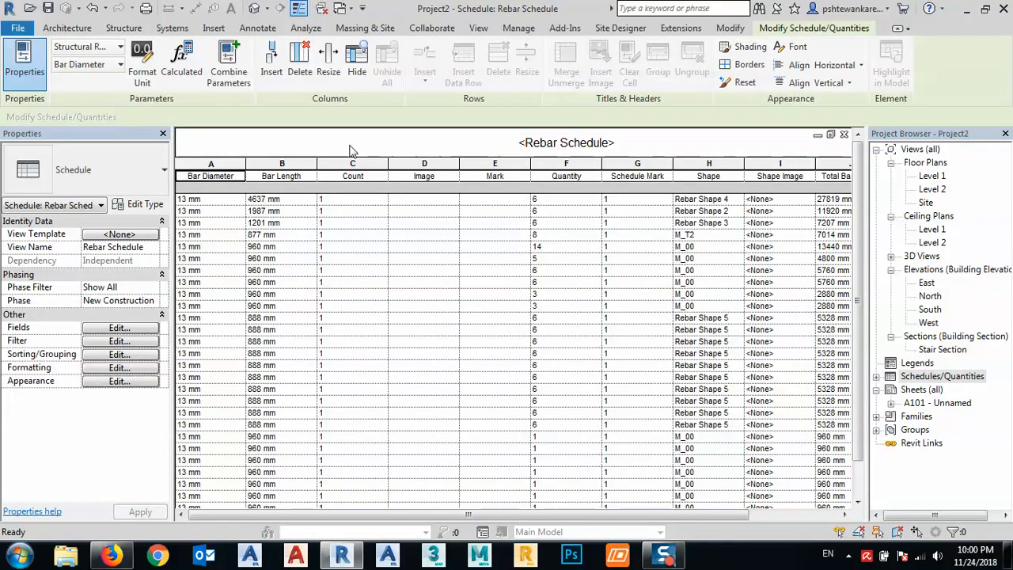
- Review the generated rebar schedule and delete its Image column
{"action": "scroll", "coordinate": [379, 327], "scroll_direction": "down", "scroll_amount": 1}
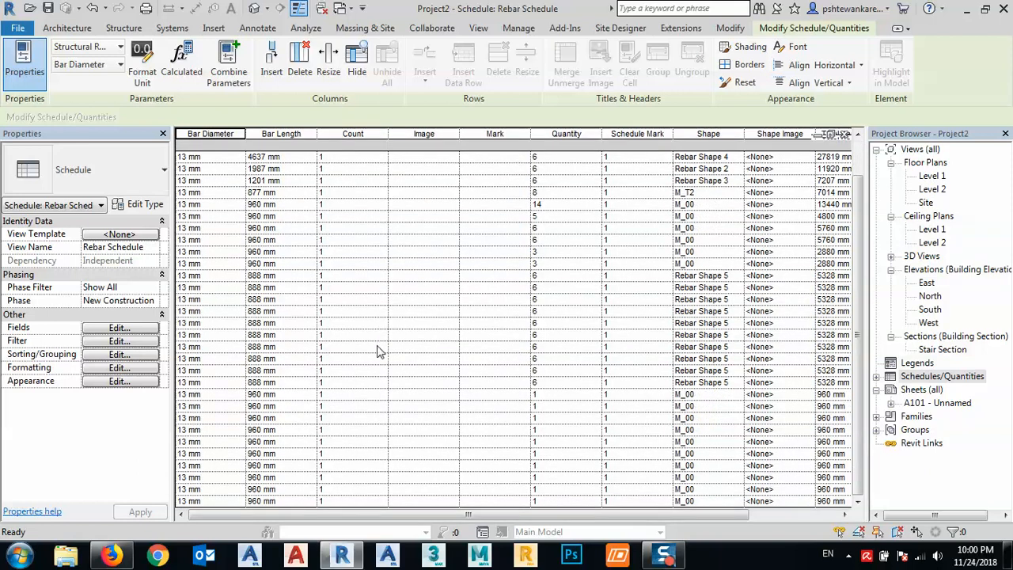
{"action": "scroll", "coordinate": [383, 352], "scroll_direction": "up", "scroll_amount": 1}
{"action": "left_click_drag", "start_coordinate": [601, 515], "coordinate": [690, 512]}
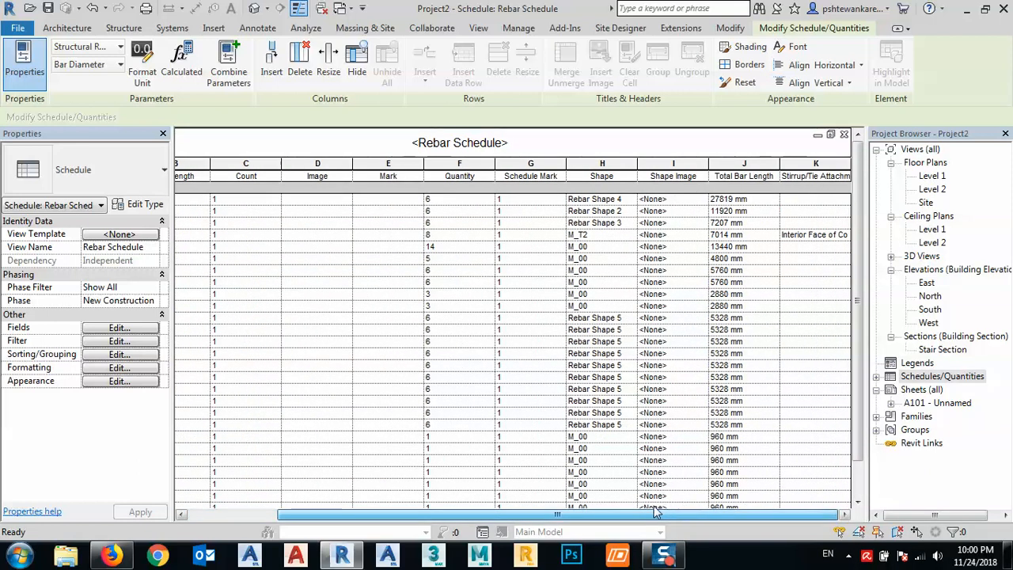
{"action": "left_click_drag", "start_coordinate": [610, 510], "coordinate": [450, 516]}
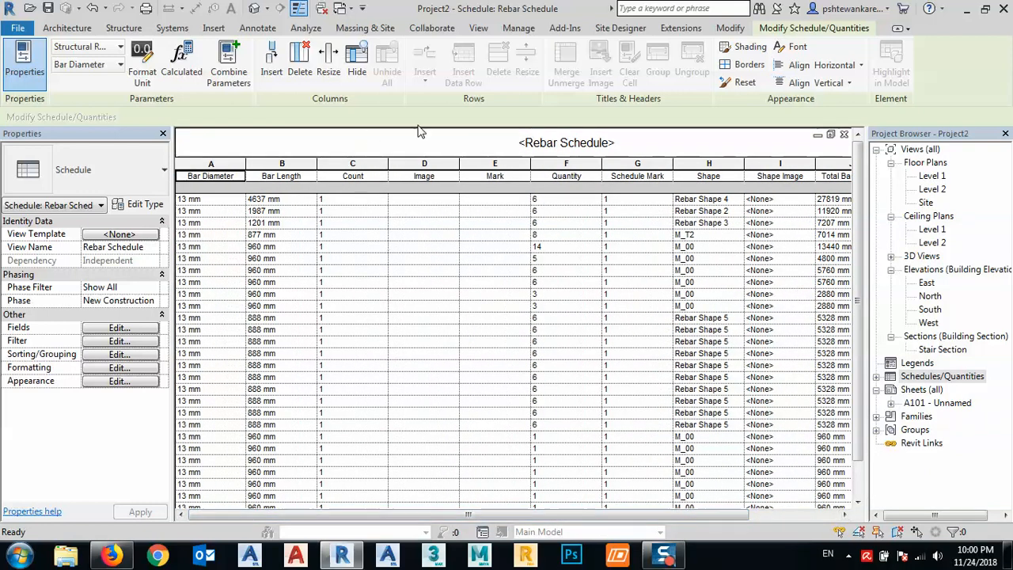
{"action": "left_click", "coordinate": [425, 164]}
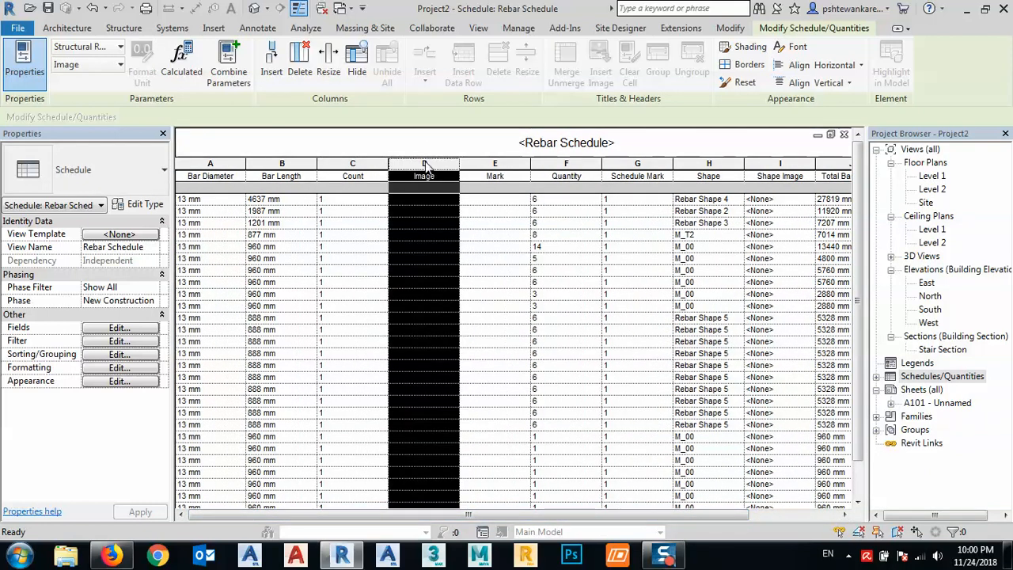
{"action": "right_click", "coordinate": [425, 166]}
{"action": "left_click", "coordinate": [484, 340]}
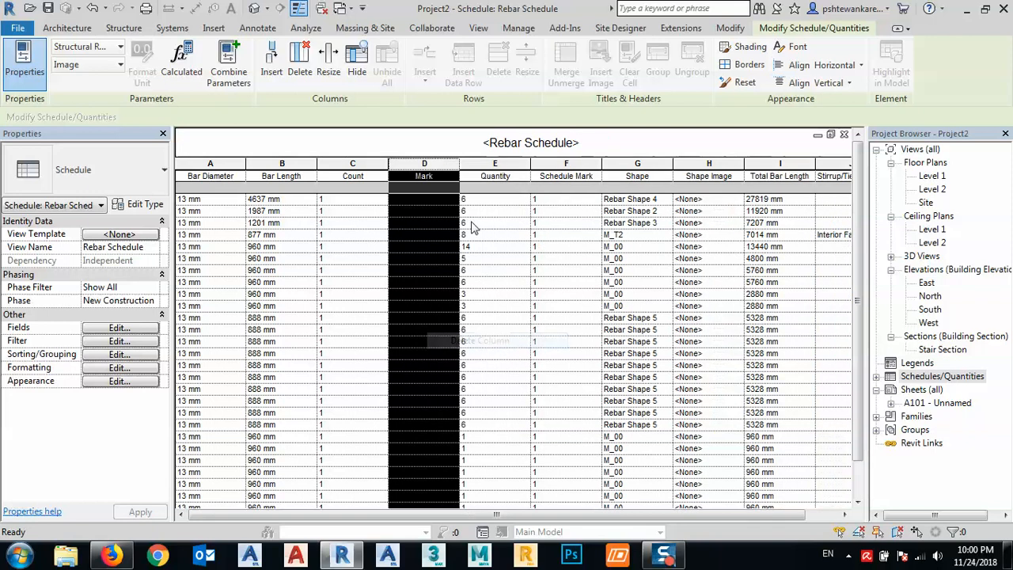
{"action": "right_click", "coordinate": [427, 169]}
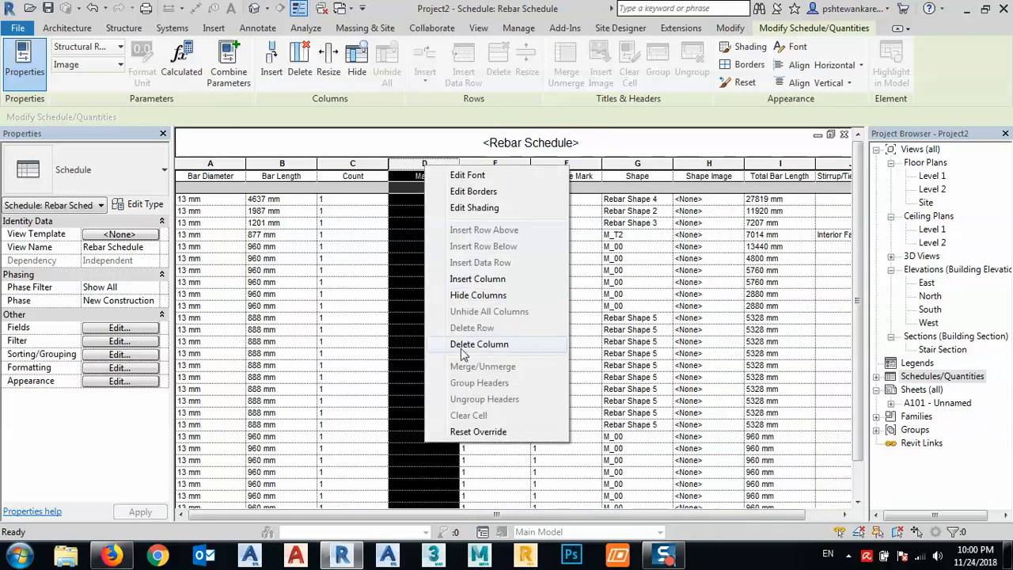
{"action": "left_click", "coordinate": [372, 309]}
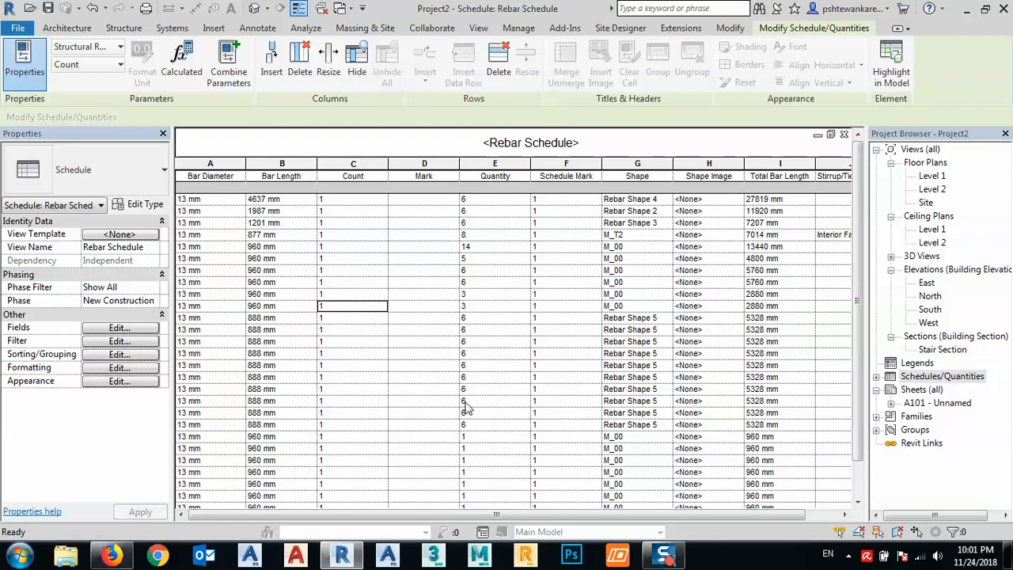
- Delete the Schedule Mark and Stirrup/Tie Attachment columns from the rebar schedule
{"action": "left_click_drag", "start_coordinate": [527, 516], "coordinate": [563, 515]}
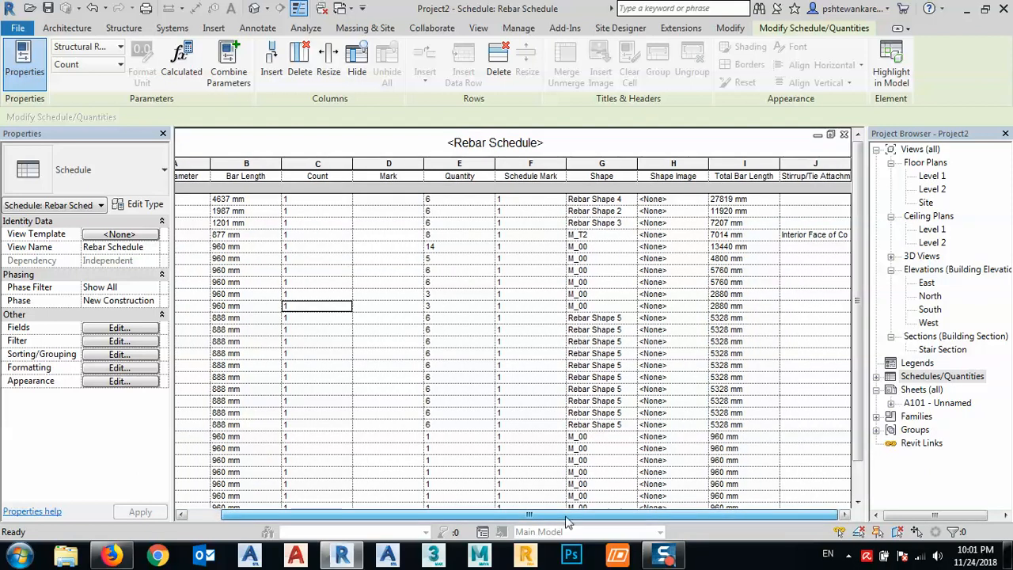
{"action": "left_click", "coordinate": [530, 164]}
{"action": "right_click", "coordinate": [526, 163]}
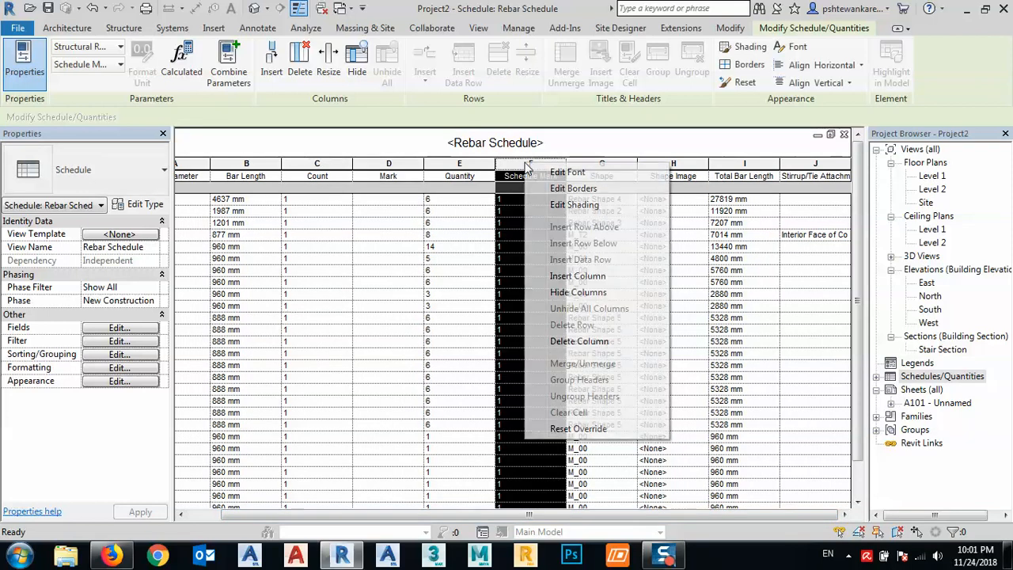
{"action": "left_click", "coordinate": [564, 342]}
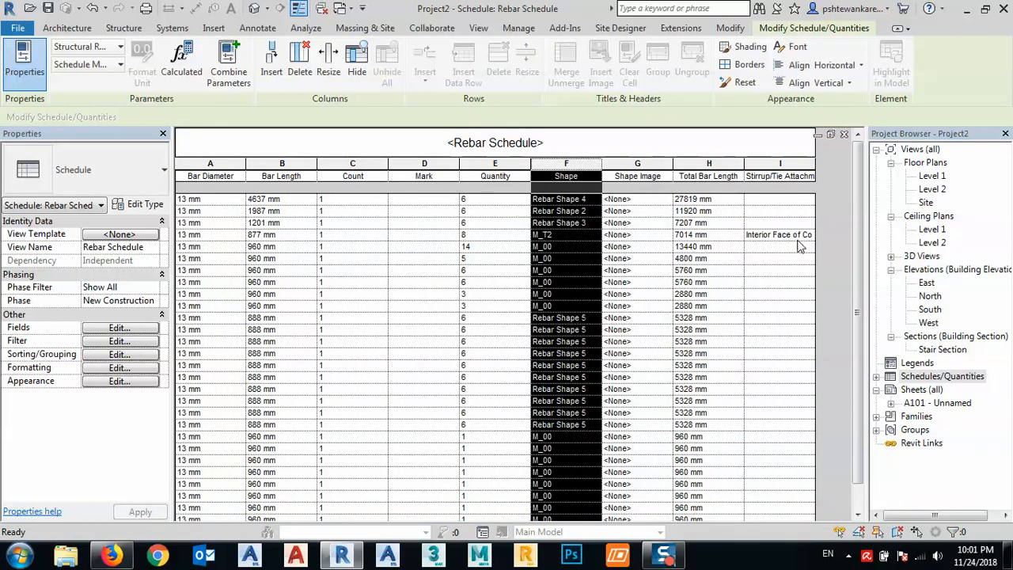
{"action": "left_click", "coordinate": [789, 176]}
{"action": "right_click", "coordinate": [786, 169]}
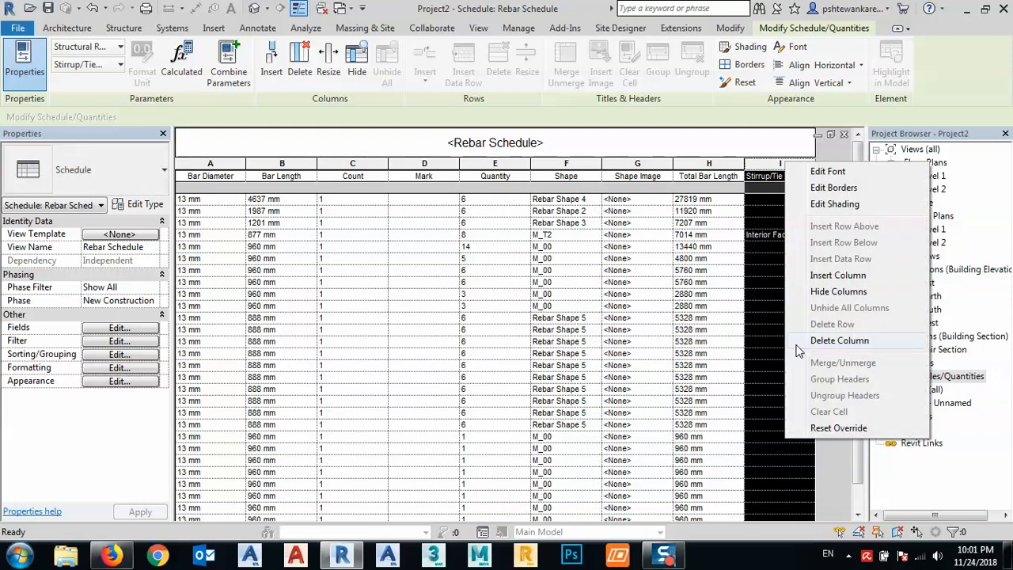
{"action": "left_click", "coordinate": [826, 340]}
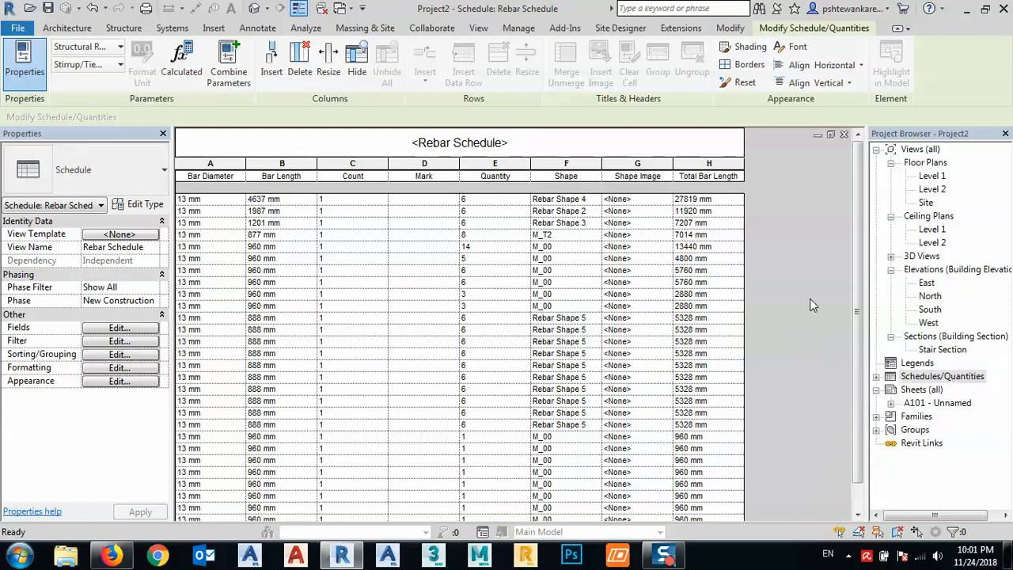
- Open the Stair Section view and set the Mark of the long inclined main rebar set to T1
{"action": "double_click", "coordinate": [938, 350]}
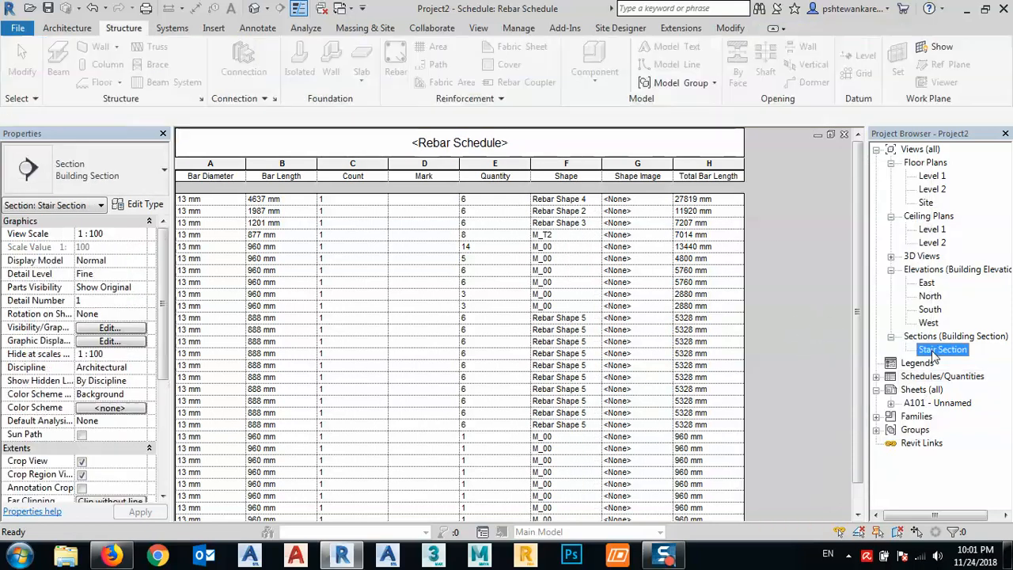
{"action": "left_click", "coordinate": [591, 313]}
{"action": "scroll", "coordinate": [427, 305], "scroll_direction": "up", "scroll_amount": 6}
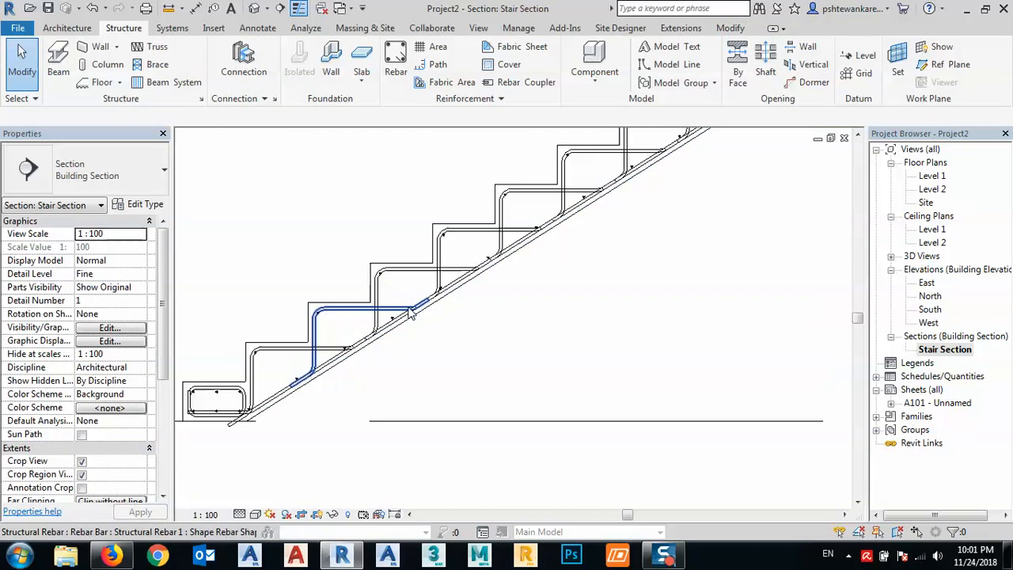
{"action": "scroll", "coordinate": [427, 310], "scroll_direction": "up", "scroll_amount": 3}
{"action": "left_click", "coordinate": [572, 235]}
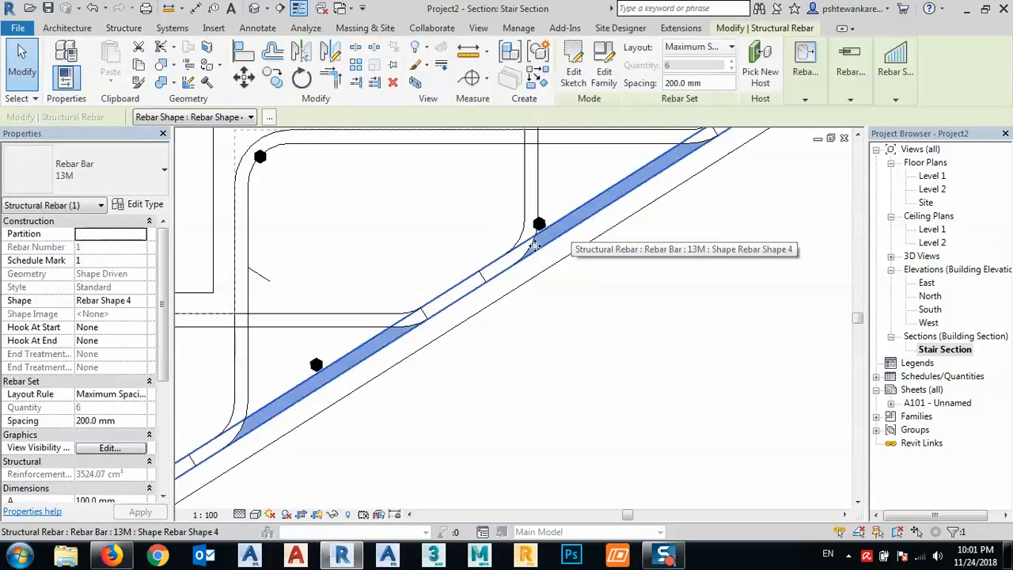
{"action": "scroll", "coordinate": [112, 408], "scroll_direction": "down", "scroll_amount": 5}
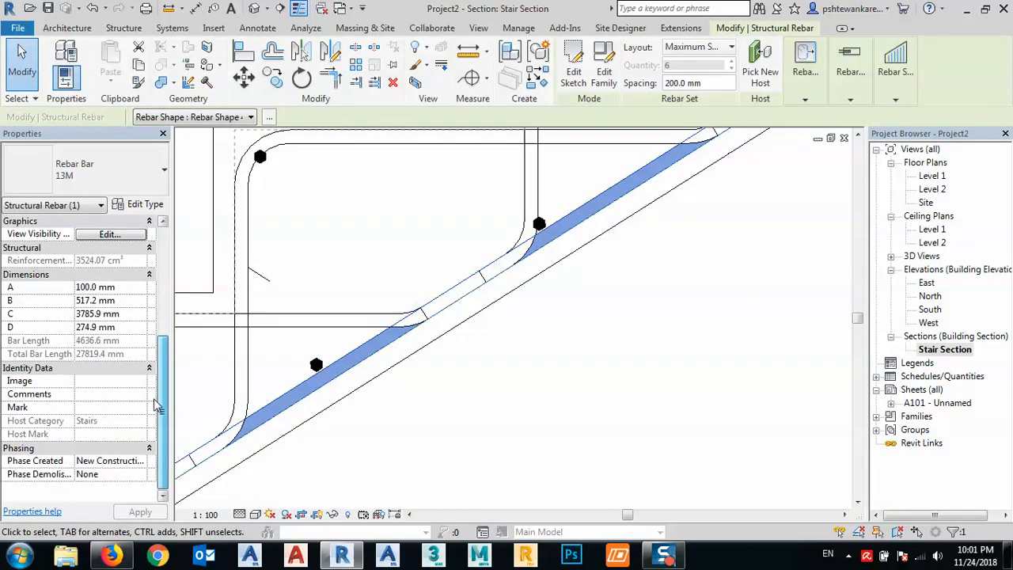
{"action": "left_click", "coordinate": [101, 409]}
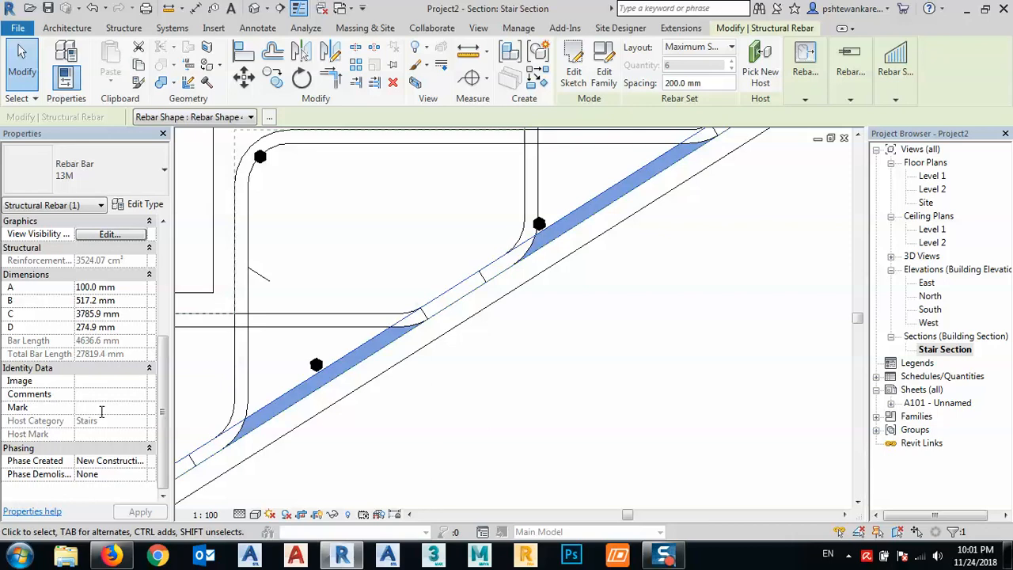
{"action": "type", "text": "T1"}
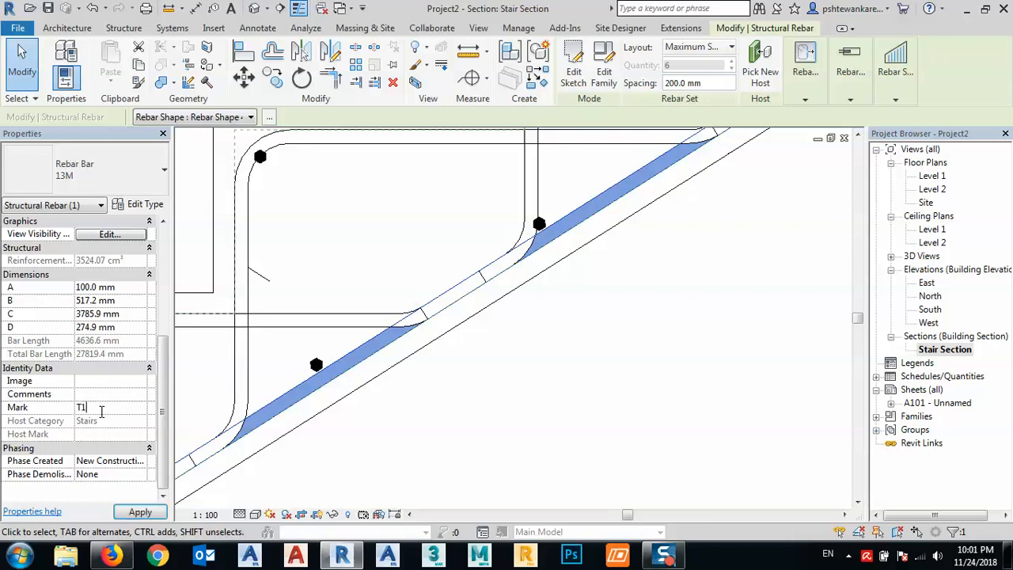
{"action": "left_click", "coordinate": [138, 512]}
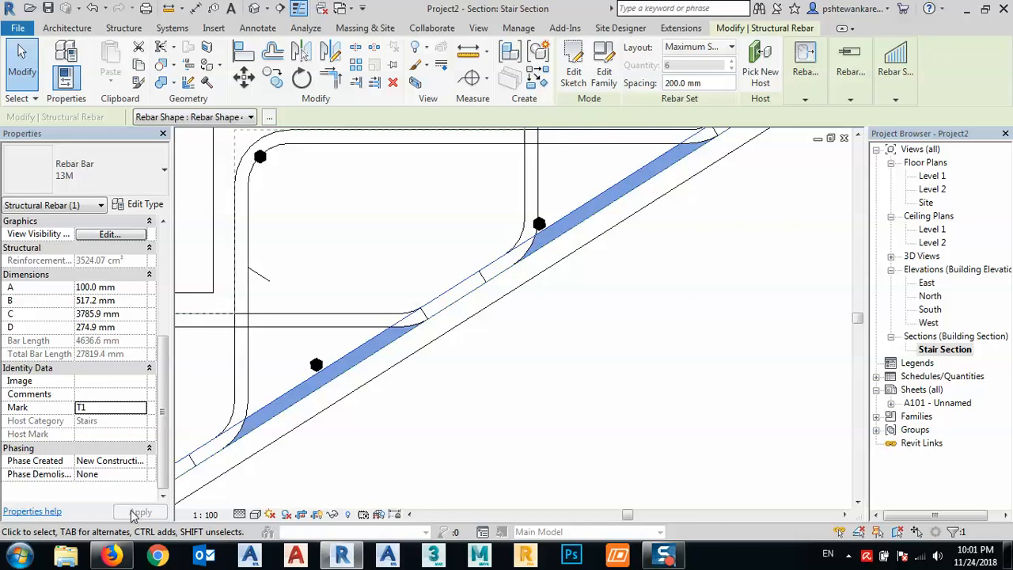
{"action": "left_click", "coordinate": [436, 432]}
- Set the Mark of one of the bent step rebar sets above the inclined slab bars to T2
{"action": "scroll", "coordinate": [465, 284], "scroll_direction": "down", "scroll_amount": 2}
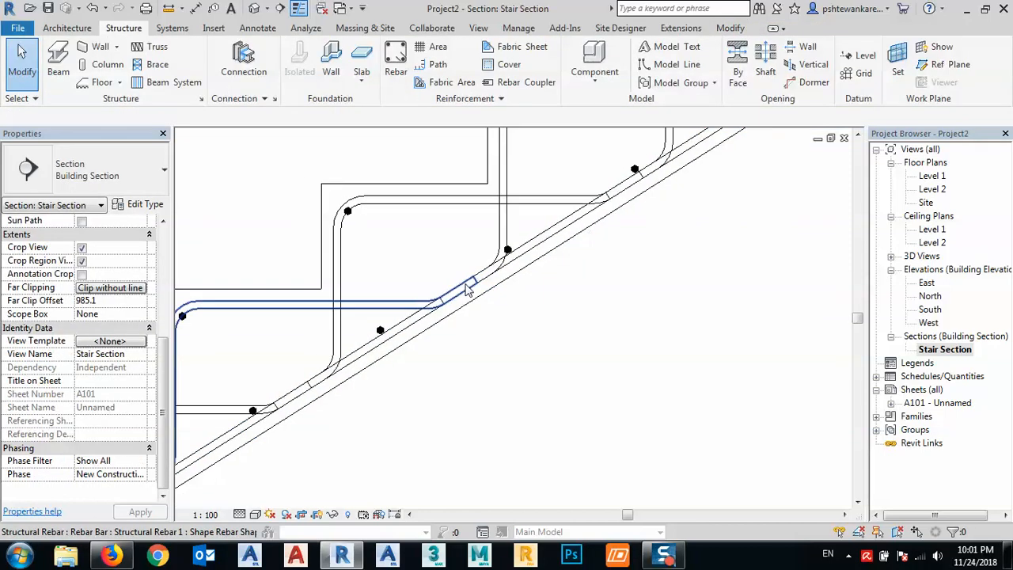
{"action": "left_click", "coordinate": [437, 199]}
{"action": "scroll", "coordinate": [99, 451], "scroll_direction": "down", "scroll_amount": 5}
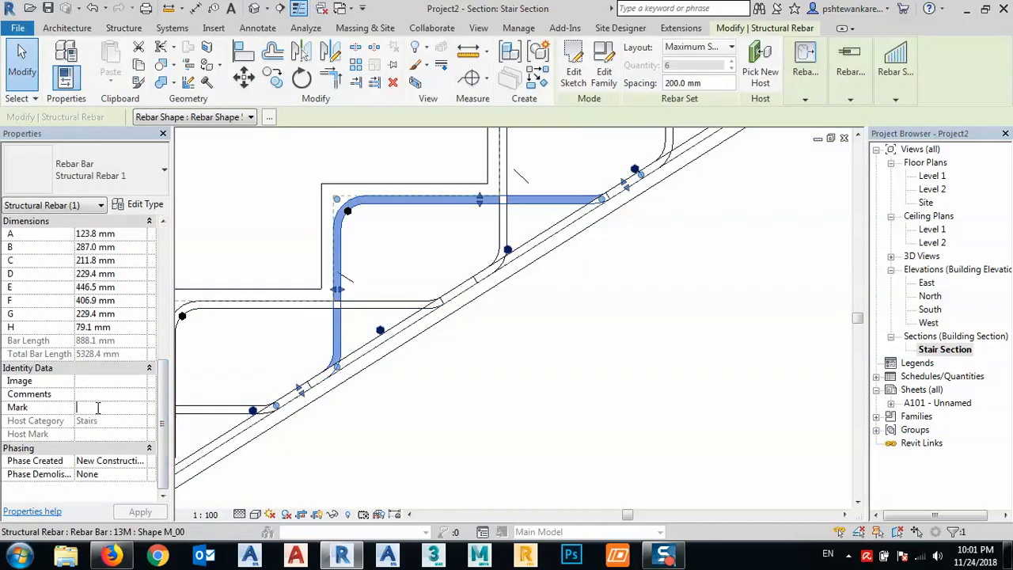
{"action": "left_click", "coordinate": [97, 407]}
{"action": "type", "text": "T2"}
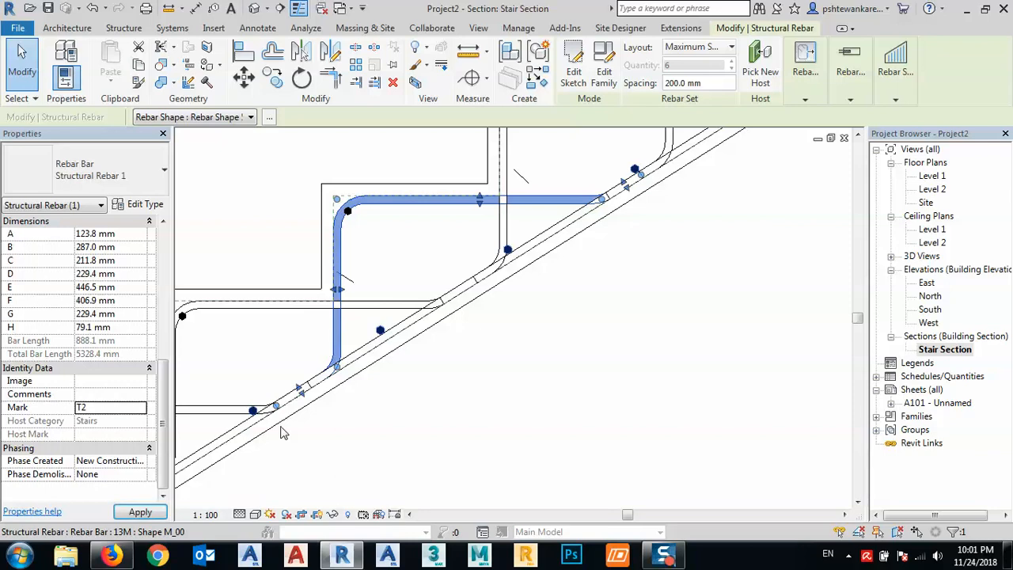
{"action": "left_click", "coordinate": [373, 461]}
- Try T1 as the Mark of the stirrup set in the lowest step, cancel it, and set the Mark to T3
{"action": "scroll", "coordinate": [431, 372], "scroll_direction": "down", "scroll_amount": 5}
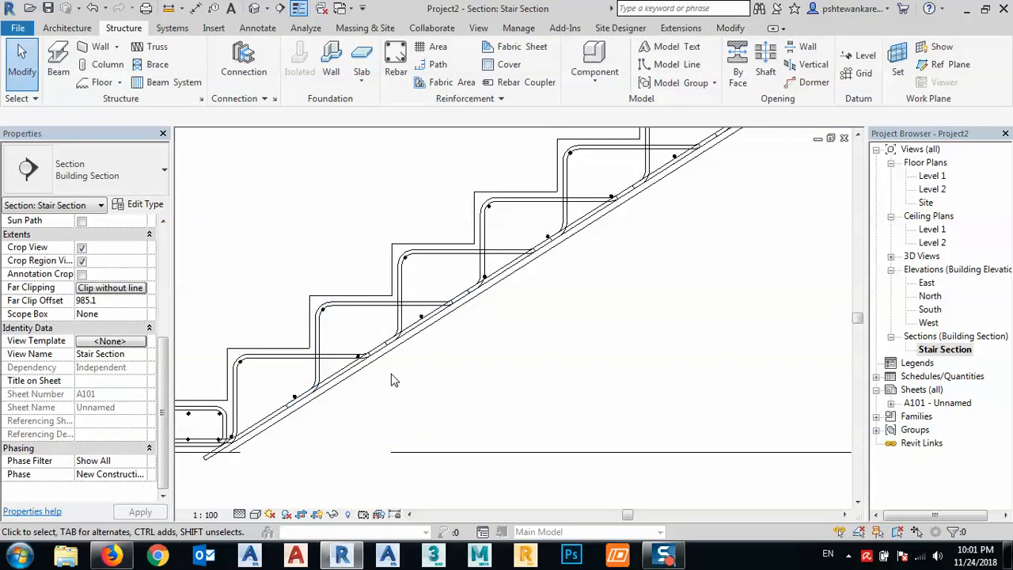
{"action": "scroll", "coordinate": [316, 367], "scroll_direction": "up", "scroll_amount": 5}
{"action": "left_click", "coordinate": [288, 315]}
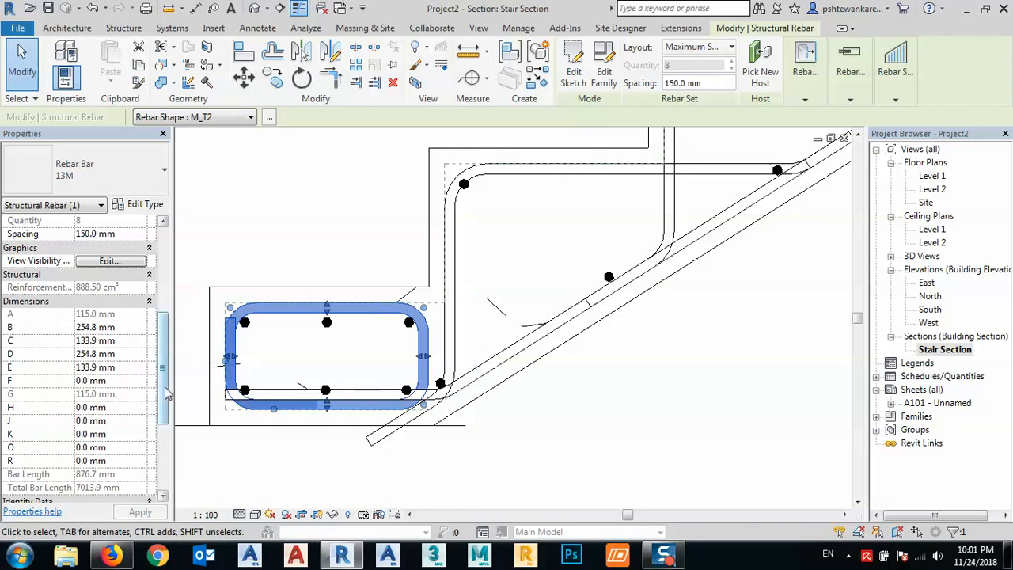
{"action": "scroll", "coordinate": [130, 419], "scroll_direction": "down", "scroll_amount": 3}
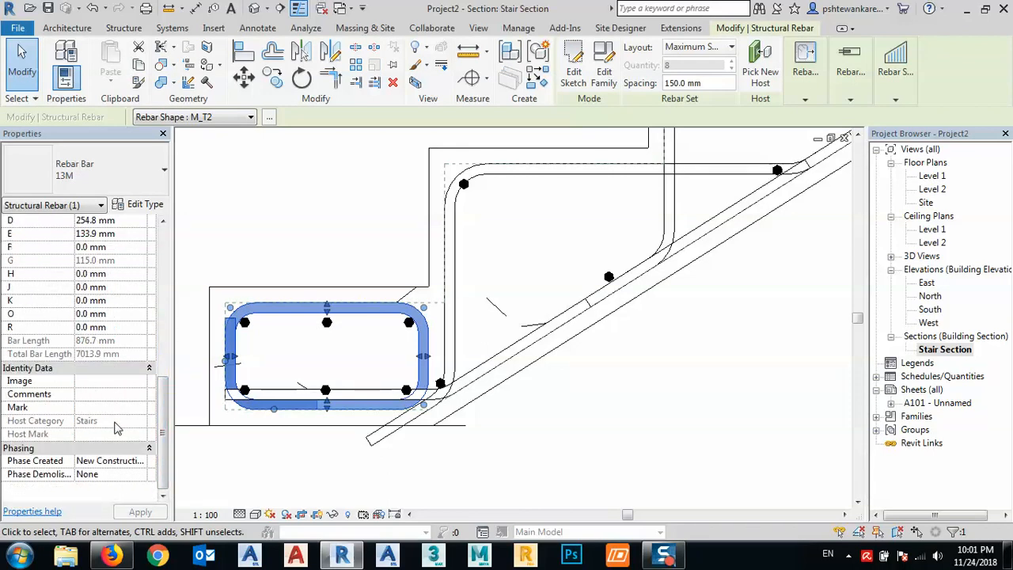
{"action": "type", "text": "T"}
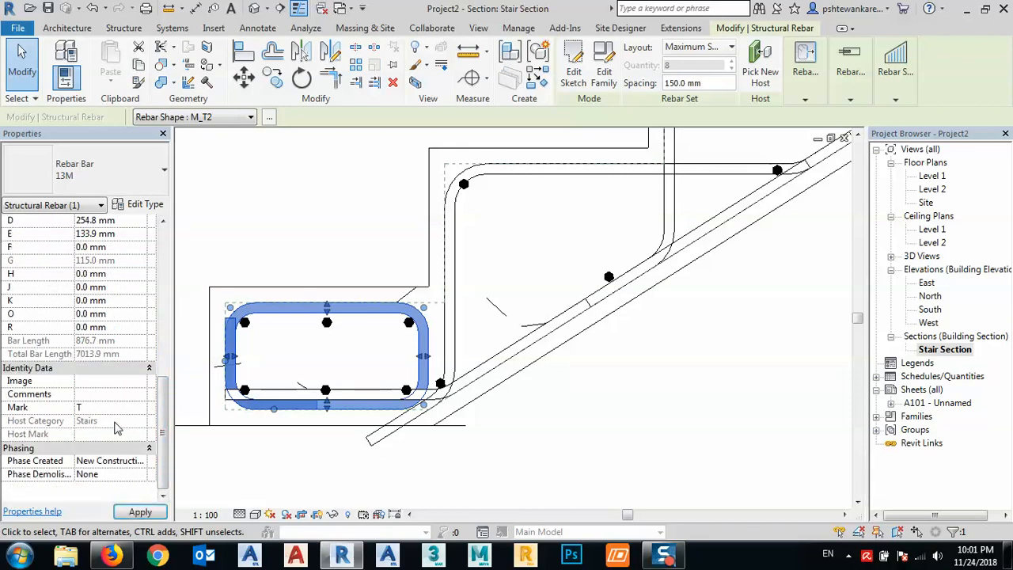
{"action": "type", "text": "1"}
{"action": "left_click", "coordinate": [140, 512]}
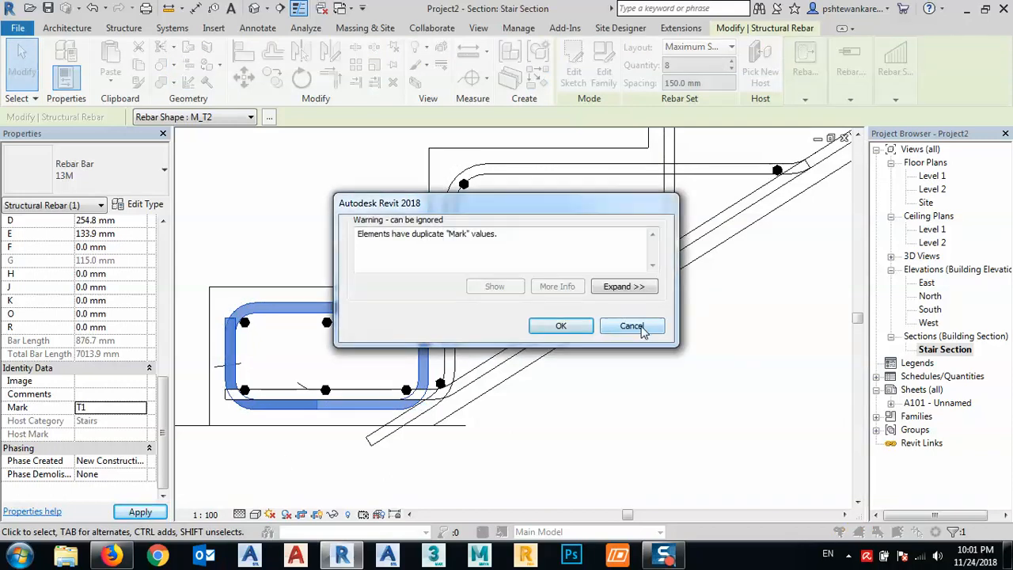
{"action": "left_click_drag", "start_coordinate": [466, 206], "coordinate": [404, 195]}
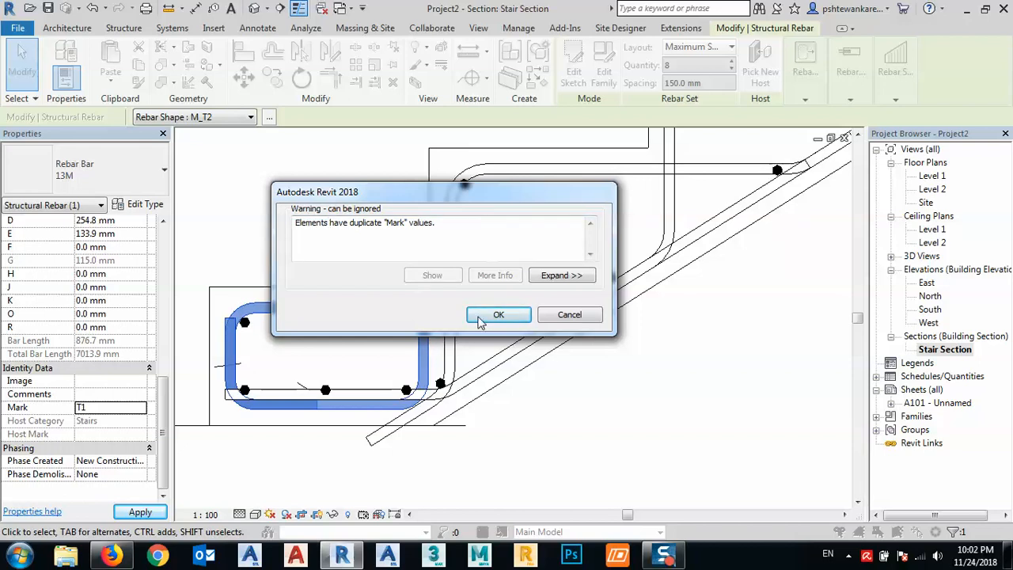
{"action": "left_click", "coordinate": [569, 315]}
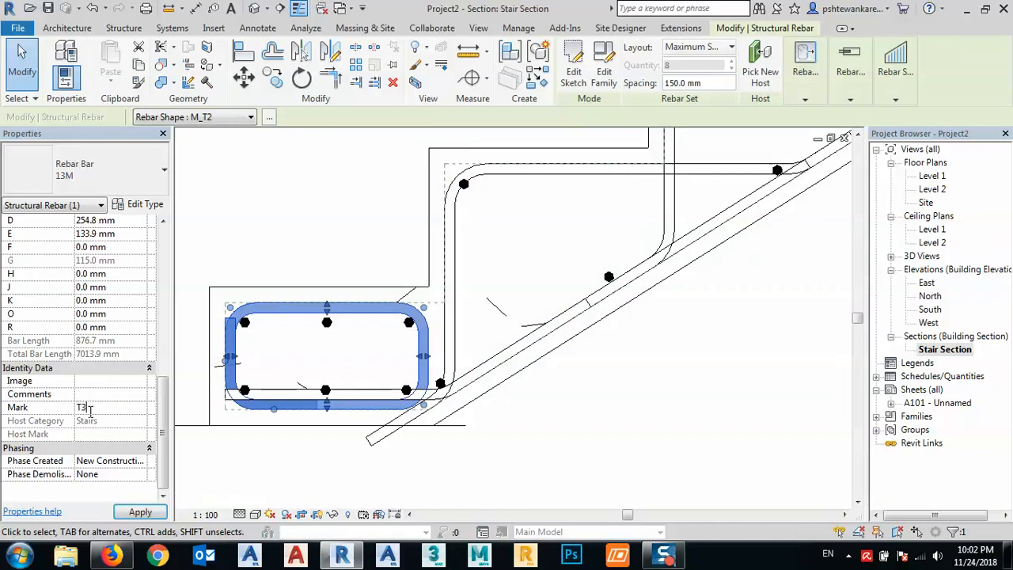
{"action": "left_click", "coordinate": [140, 512]}
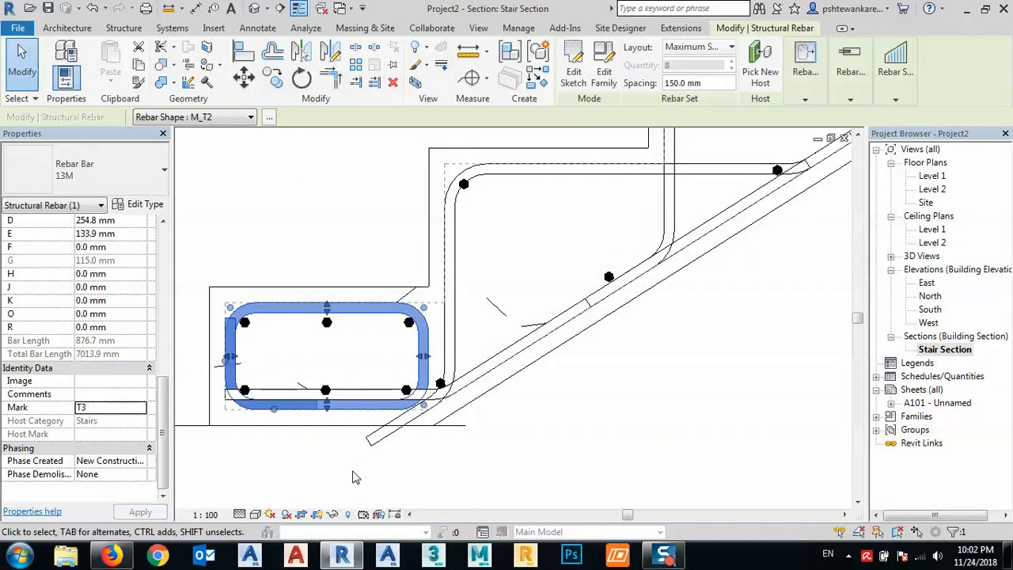
{"action": "left_click", "coordinate": [356, 477]}
- Set the Mark of the three upper straight bars inside the lowest step's stirrup to T4
{"action": "left_click", "coordinate": [245, 324]}
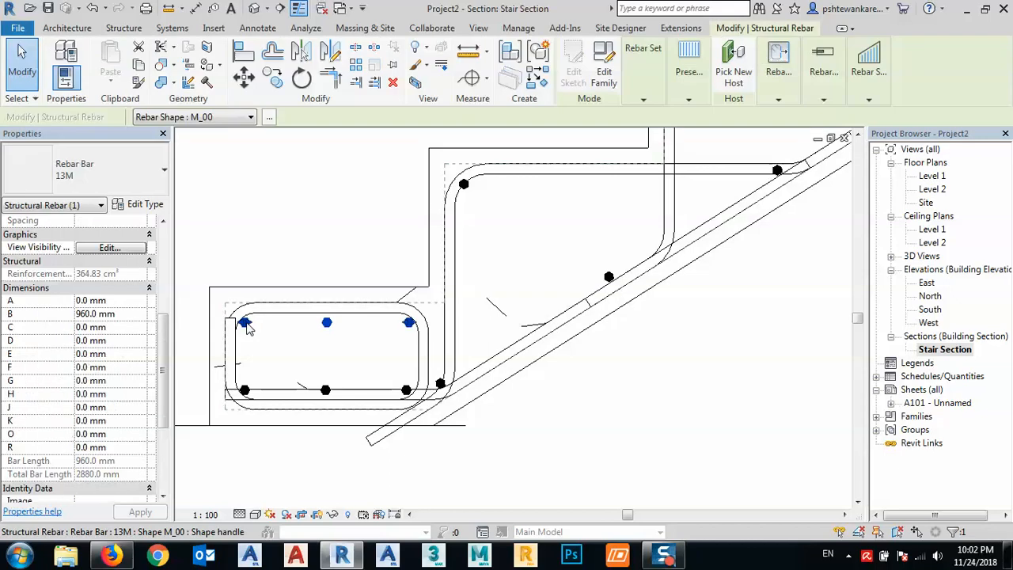
{"action": "mouse_move", "coordinate": [333, 360]}
{"action": "middle_mouse_down"}
{"action": "mouse_move", "coordinate": [360, 335]}
{"action": "mouse_move", "coordinate": [417, 337]}
{"action": "mouse_move", "coordinate": [411, 343]}
{"action": "middle_mouse_up"}
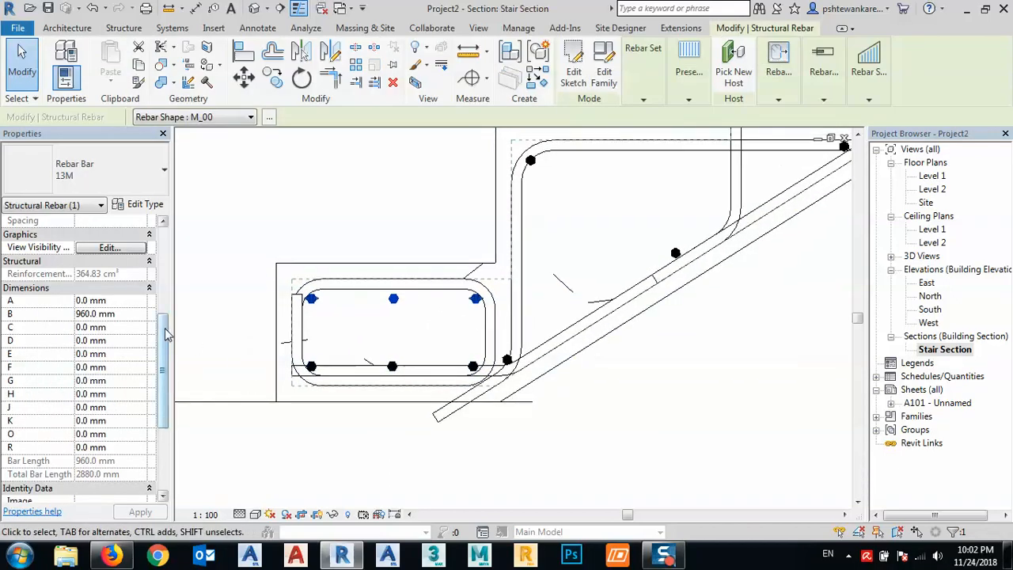
{"action": "left_click_drag", "start_coordinate": [163, 332], "coordinate": [163, 409]}
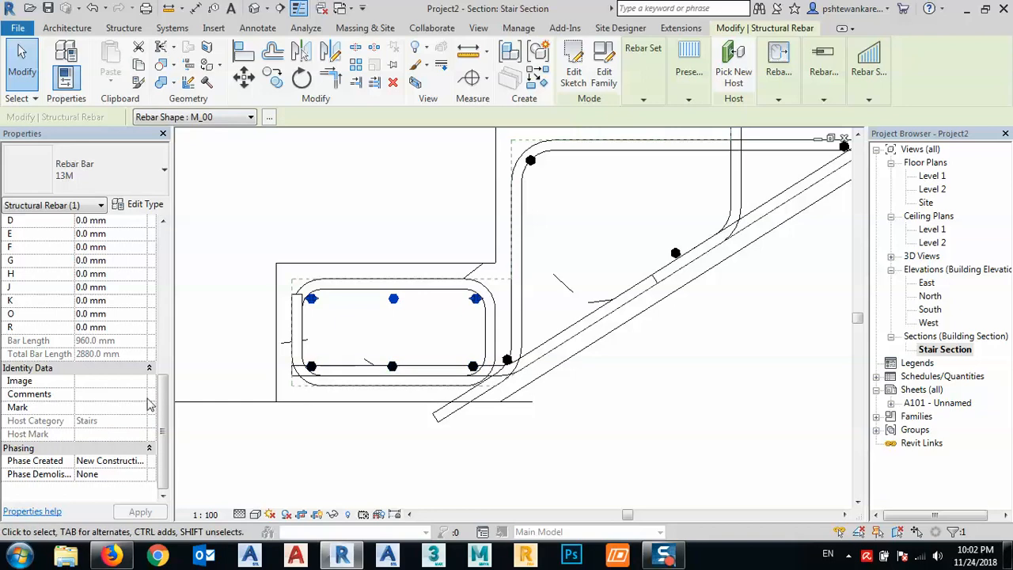
{"action": "left_click", "coordinate": [103, 407]}
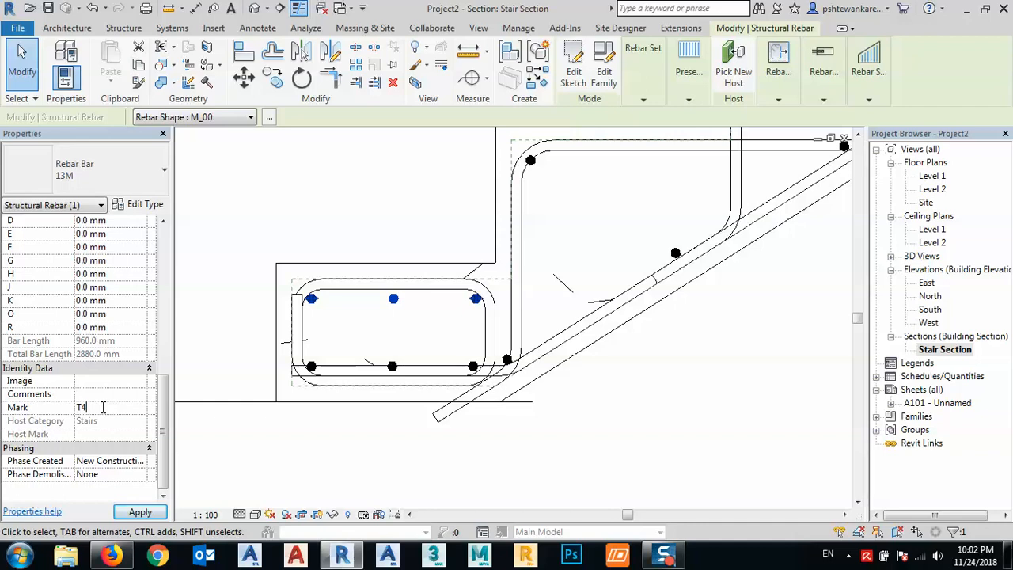
{"action": "left_click", "coordinate": [140, 512]}
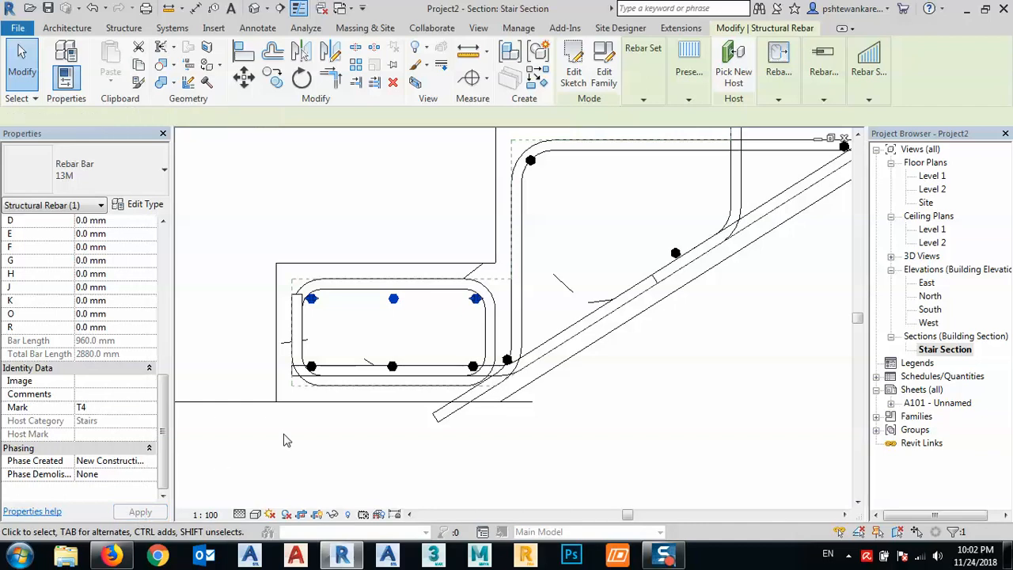
{"action": "left_click", "coordinate": [328, 435]}
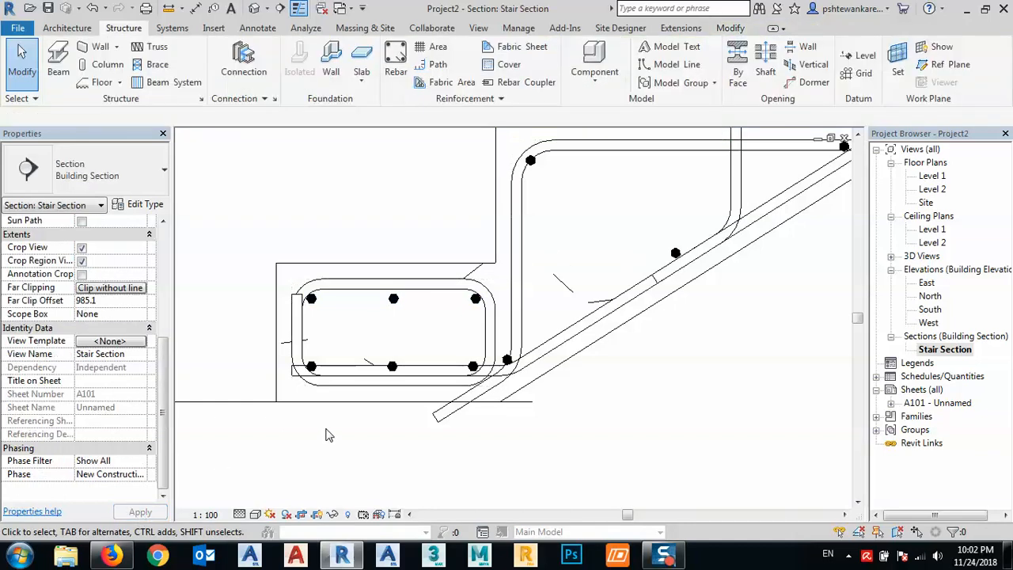
- Edit the lowest bent step bar's sketch, shortening its lower inclined leg to about 66 mm so it ends at the concrete cover line
{"action": "left_click", "coordinate": [518, 336]}
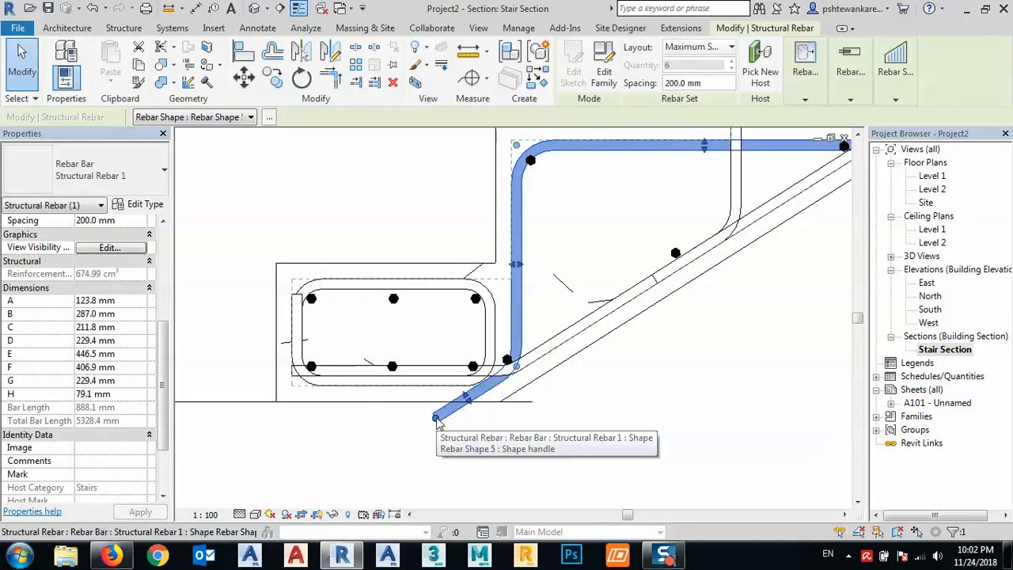
{"action": "left_click_drag", "start_coordinate": [436, 418], "coordinate": [433, 413]}
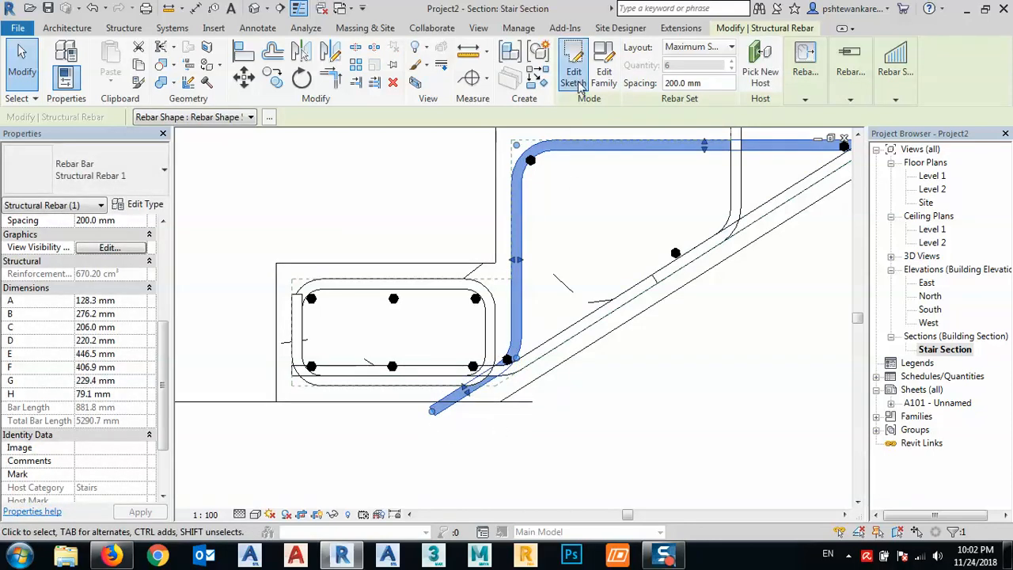
{"action": "left_click", "coordinate": [575, 77]}
{"action": "left_click", "coordinate": [434, 413]}
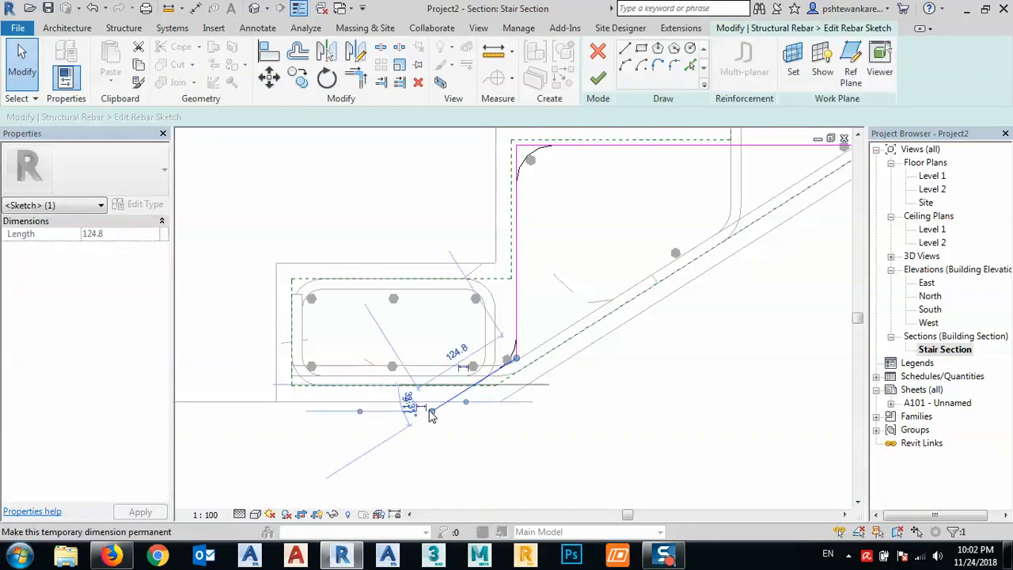
{"action": "left_click", "coordinate": [428, 410]}
{"action": "left_click_drag", "start_coordinate": [411, 414], "coordinate": [474, 384]}
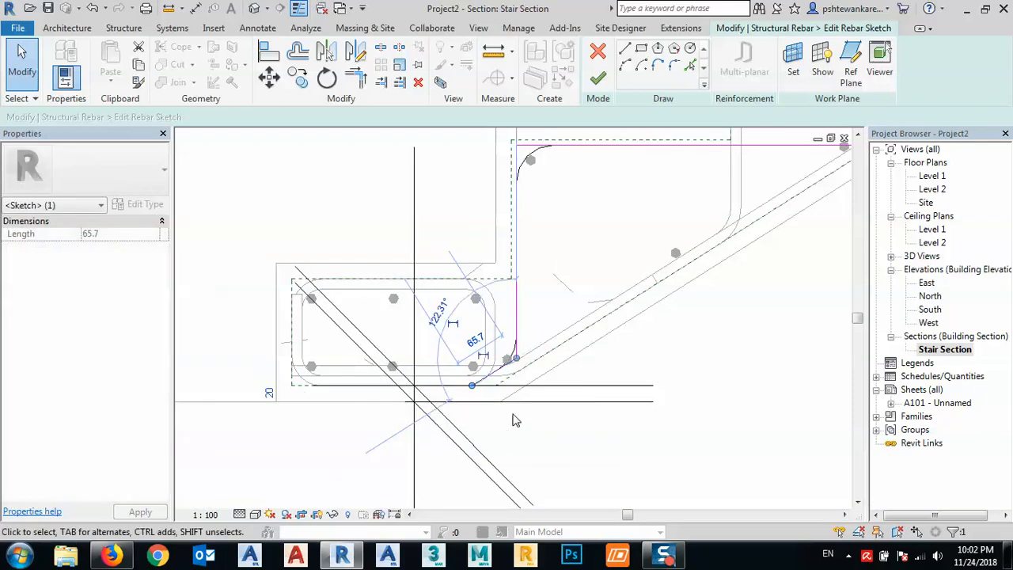
{"action": "left_click", "coordinate": [597, 78]}
{"action": "left_click", "coordinate": [687, 394]}
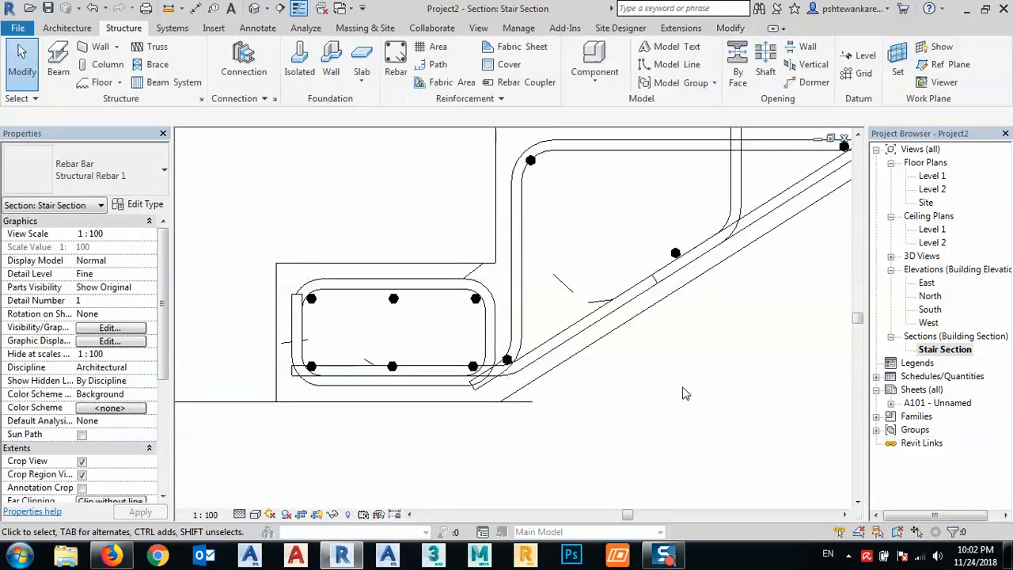
- Set the Mark of the lowest bent step rebar set, beside the bottom stirrup, to T5
{"action": "scroll", "coordinate": [498, 388], "scroll_direction": "down", "scroll_amount": 2}
{"action": "scroll", "coordinate": [498, 388], "scroll_direction": "down", "scroll_amount": 1}
{"action": "middle_click_drag", "start_coordinate": [611, 404], "coordinate": [522, 421]}
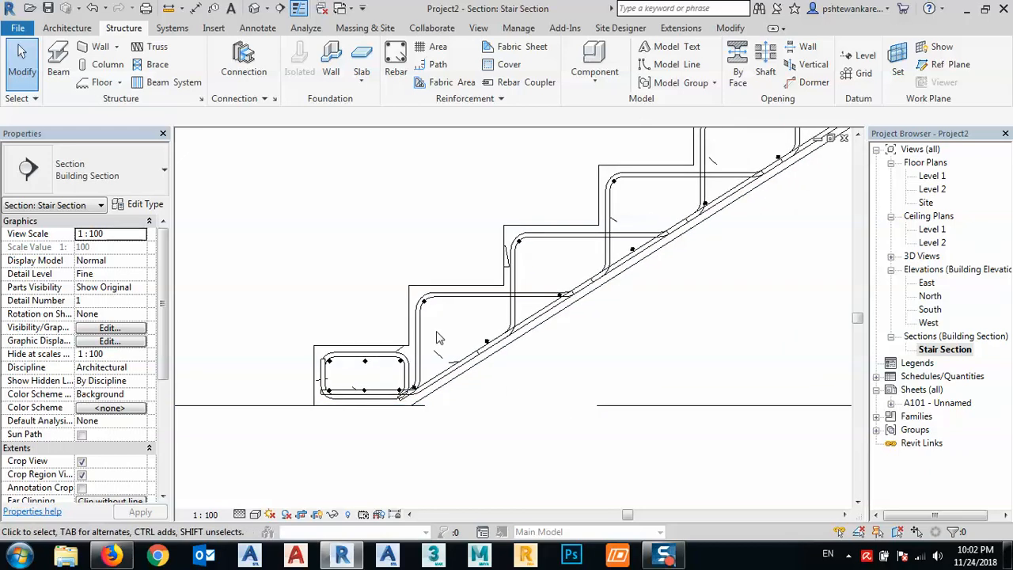
{"action": "left_click", "coordinate": [419, 332]}
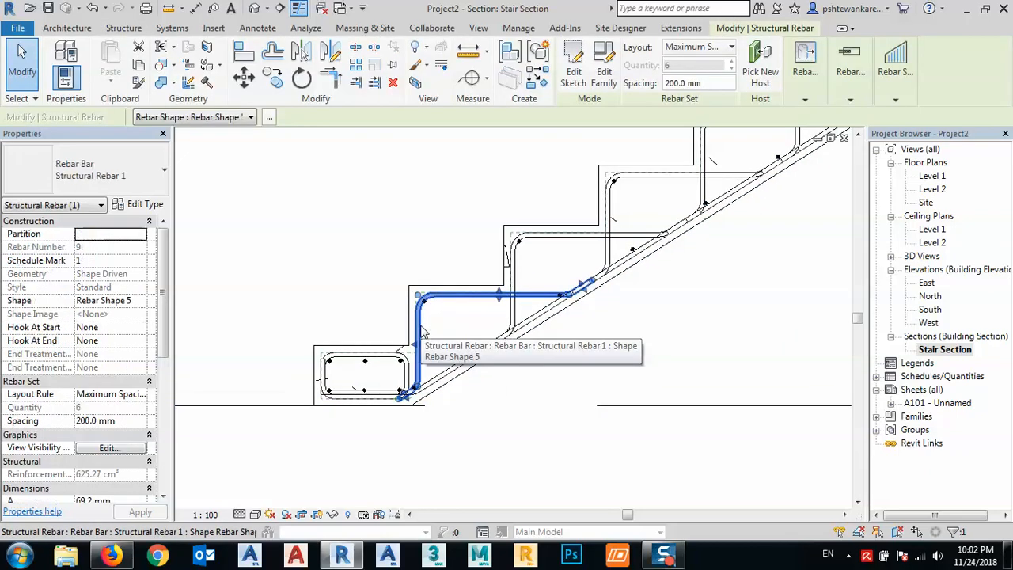
{"action": "left_click_drag", "start_coordinate": [158, 267], "coordinate": [152, 399]}
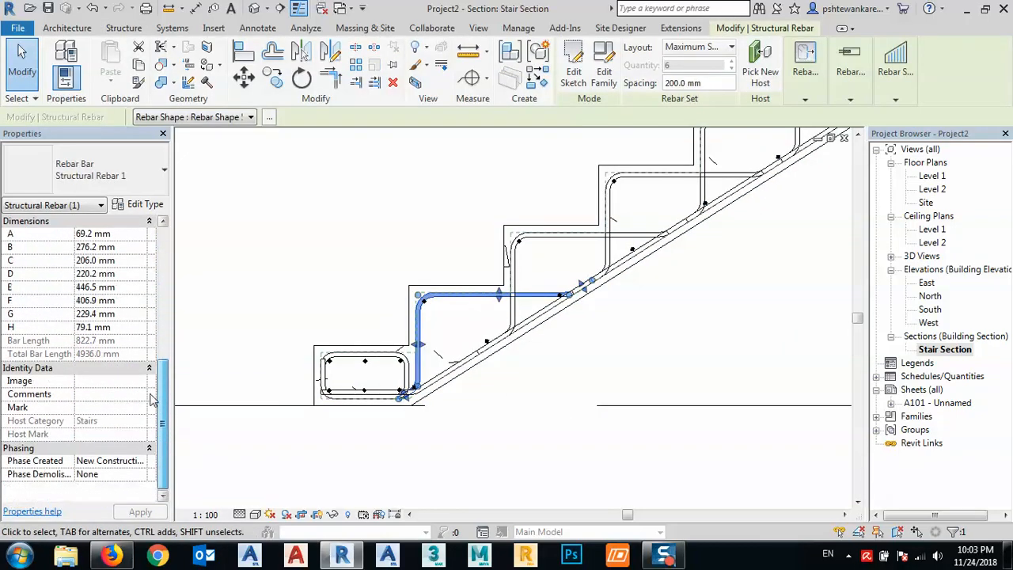
{"action": "left_click", "coordinate": [544, 237]}
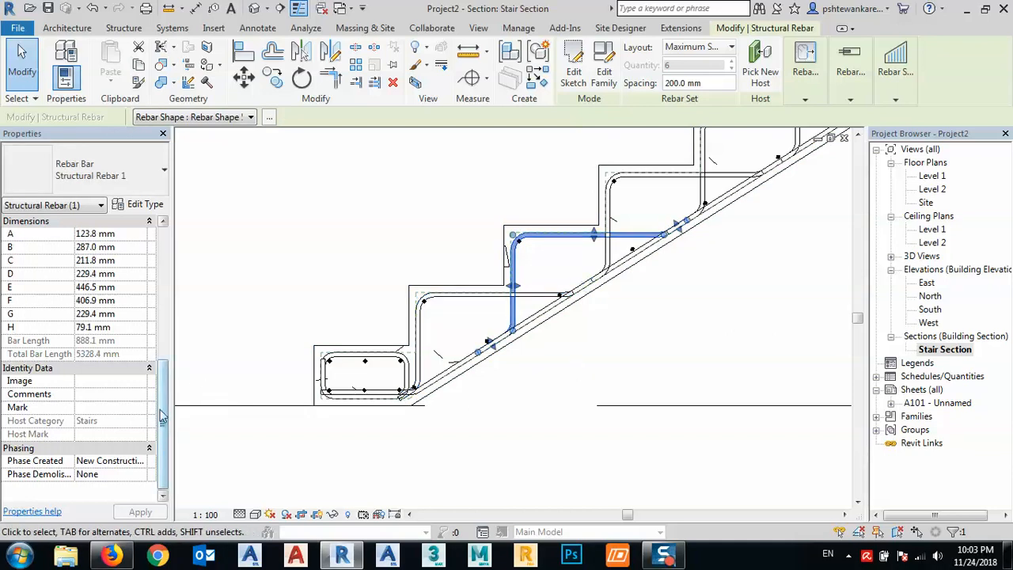
{"action": "left_click", "coordinate": [535, 398]}
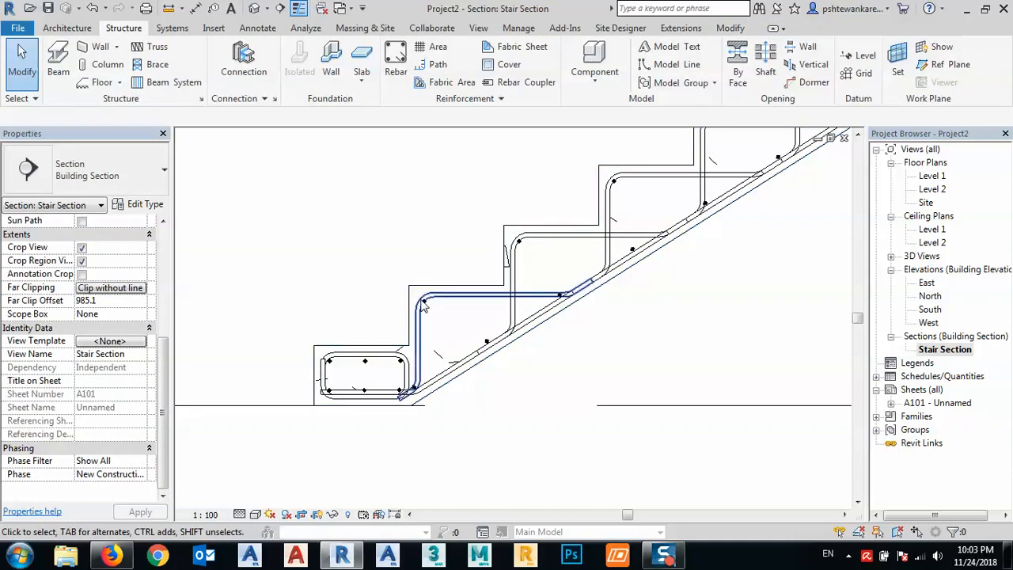
{"action": "left_click", "coordinate": [446, 301]}
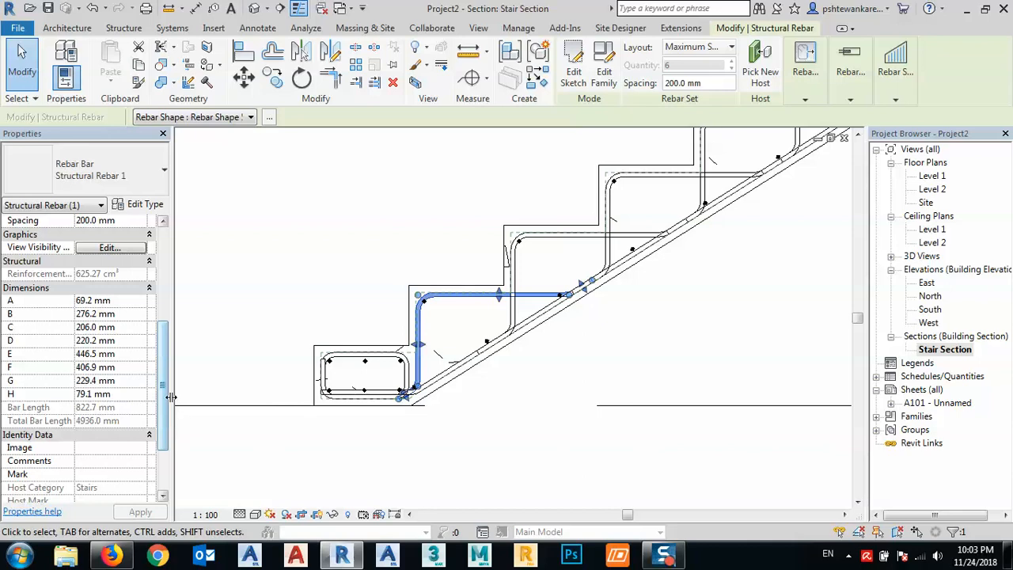
{"action": "scroll", "coordinate": [100, 442], "scroll_direction": "down", "scroll_amount": 3}
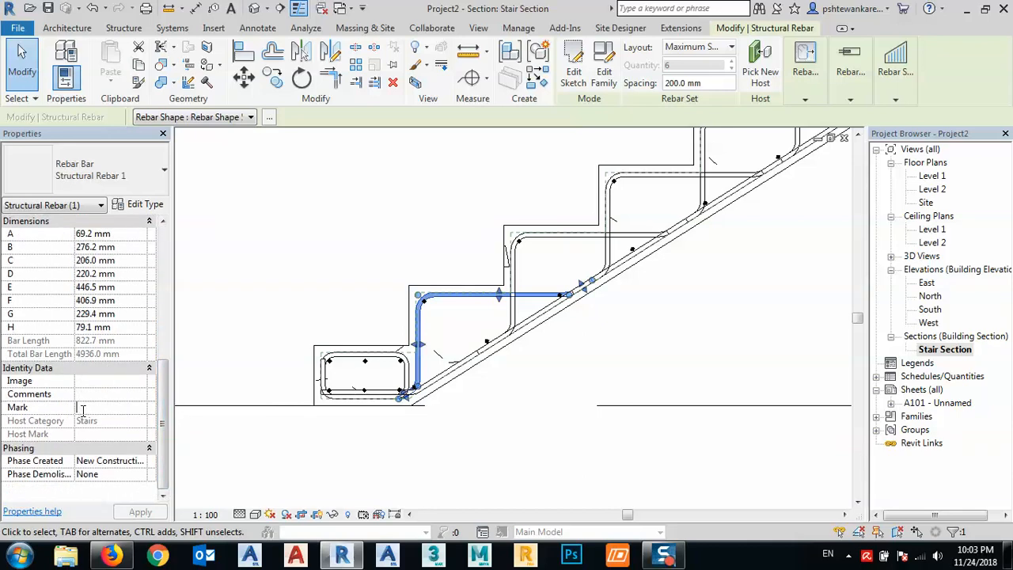
{"action": "left_click", "coordinate": [83, 407]}
{"action": "type", "text": "T1"}
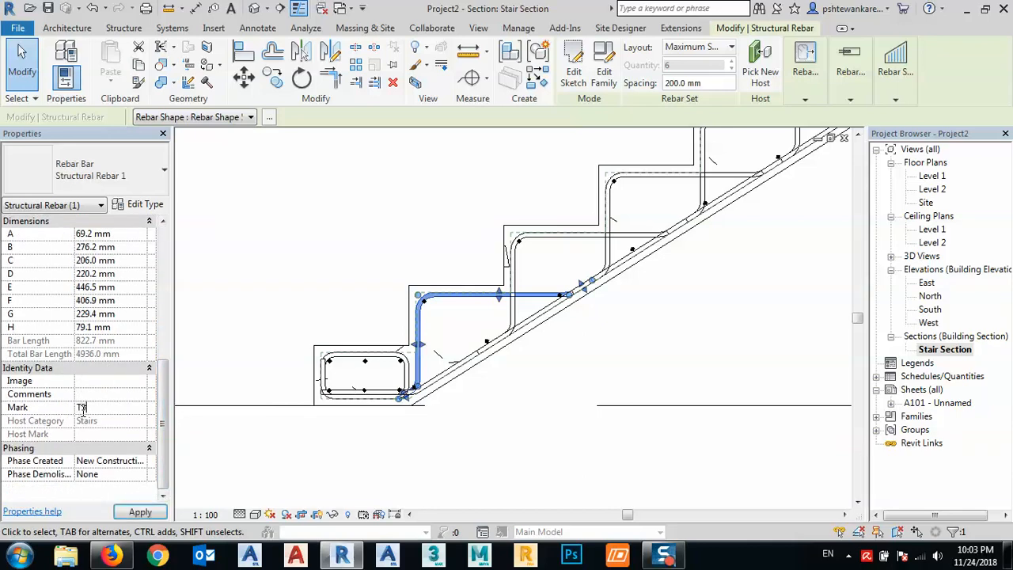
{"action": "left_click", "coordinate": [142, 511]}
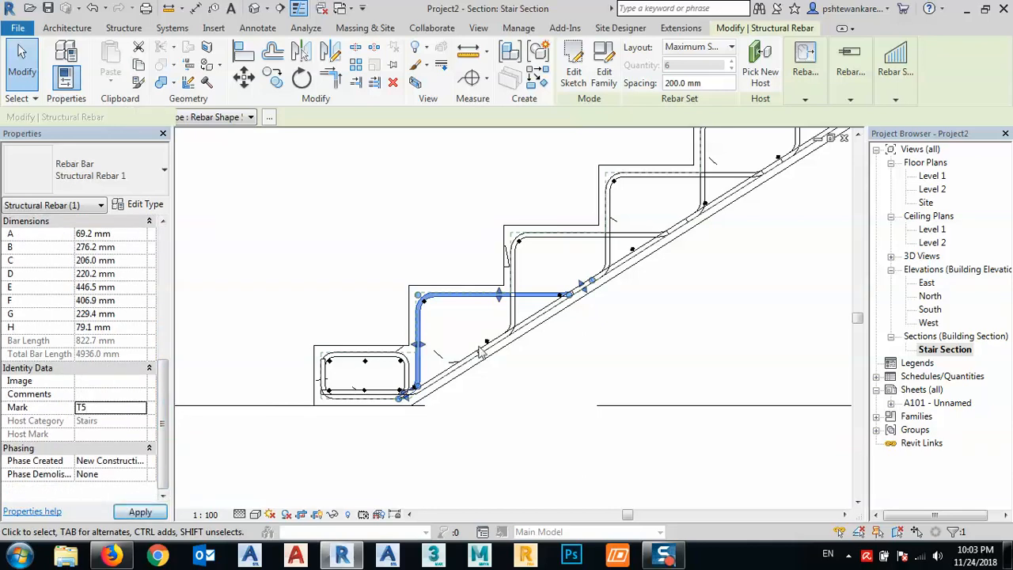
- Set the Mark of the second-lowest bent step rebar set to T6
{"action": "left_click", "coordinate": [541, 236]}
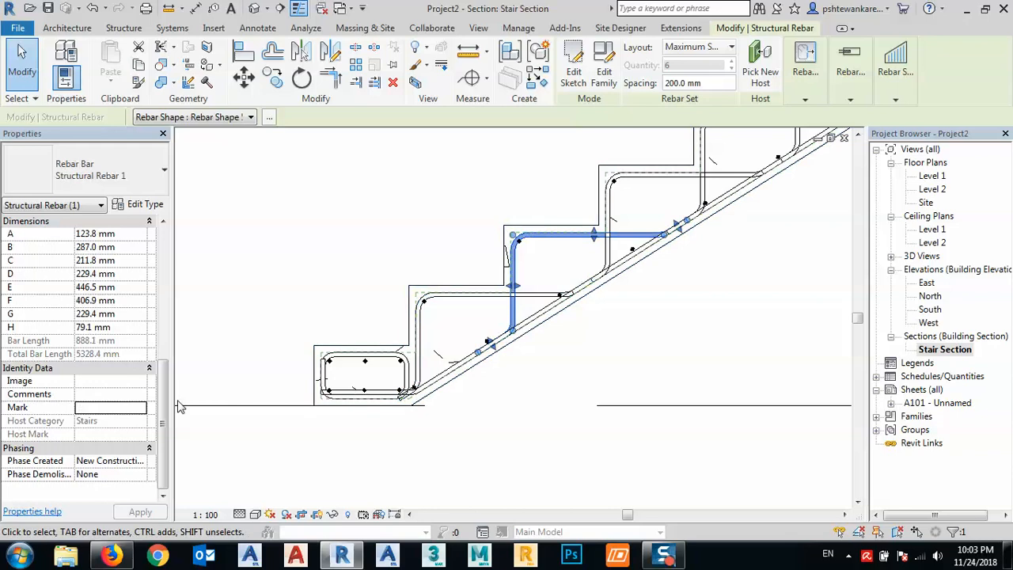
{"action": "left_click", "coordinate": [102, 407]}
{"action": "type", "text": "T6"}
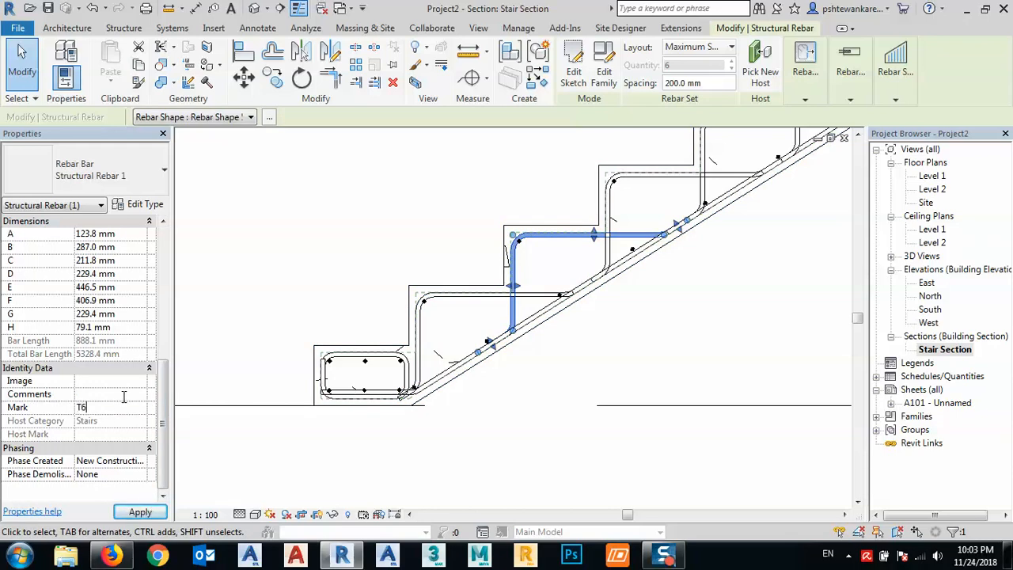
{"action": "left_click", "coordinate": [208, 320]}
- Set the Mark of the 13M rebar set bending from the upper flight into the landing's lower layer to T7
{"action": "scroll", "coordinate": [530, 301], "scroll_direction": "down", "scroll_amount": 5}
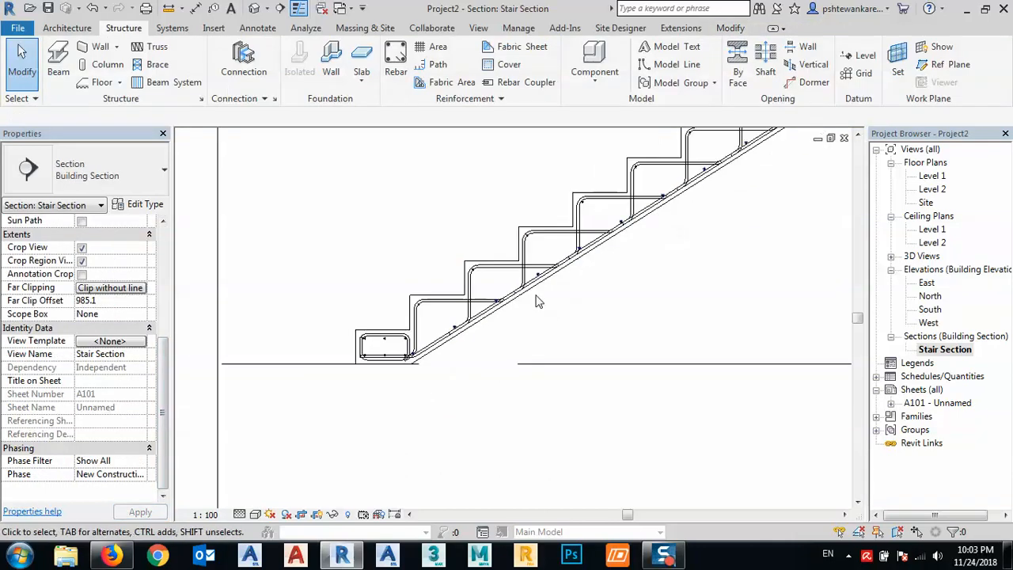
{"action": "middle_click_drag", "start_coordinate": [727, 242], "coordinate": [693, 293]}
{"action": "scroll", "coordinate": [633, 294], "scroll_direction": "up", "scroll_amount": 6}
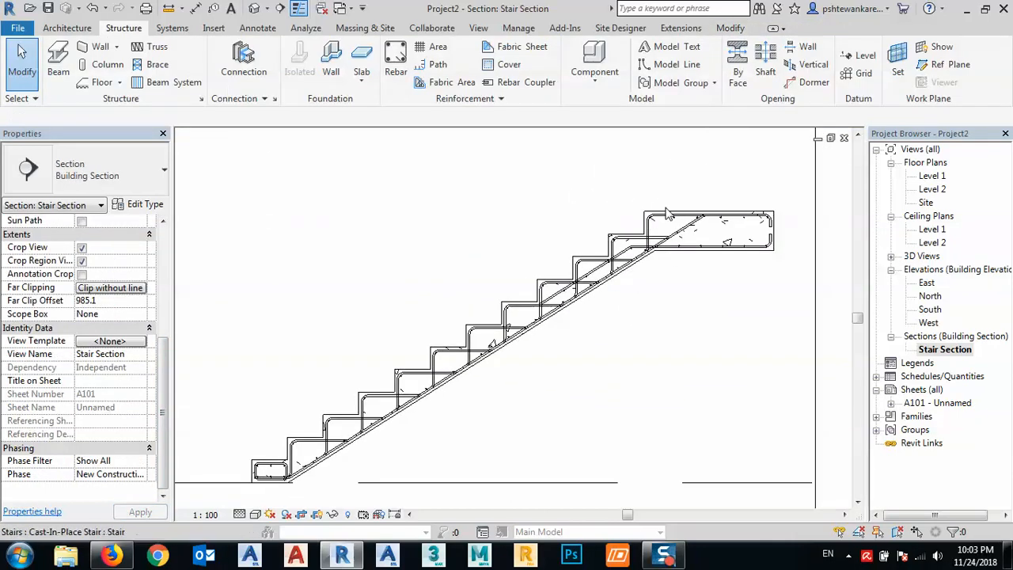
{"action": "left_click", "coordinate": [564, 317]}
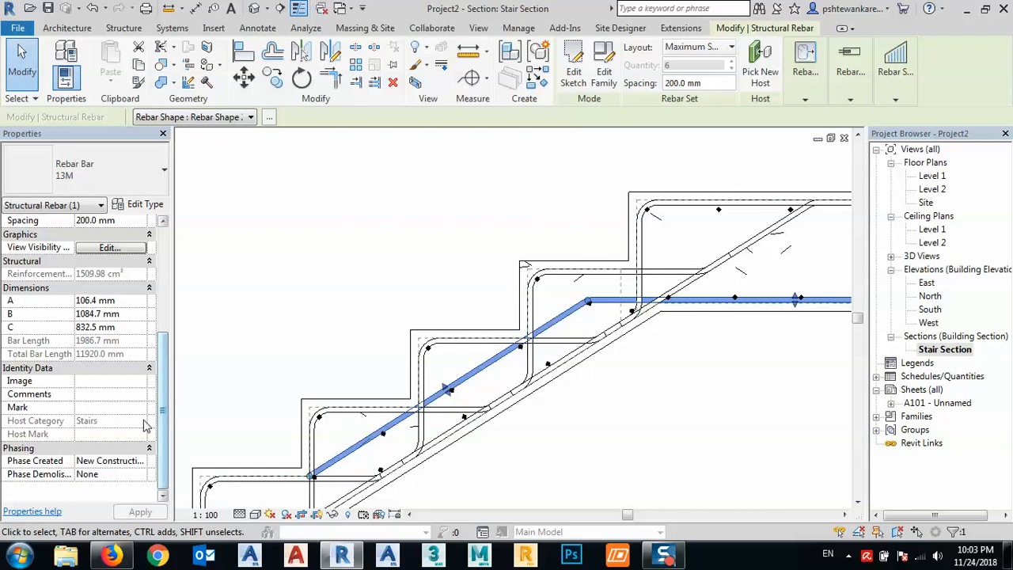
{"action": "left_click", "coordinate": [89, 405]}
{"action": "type", "text": "T7"}
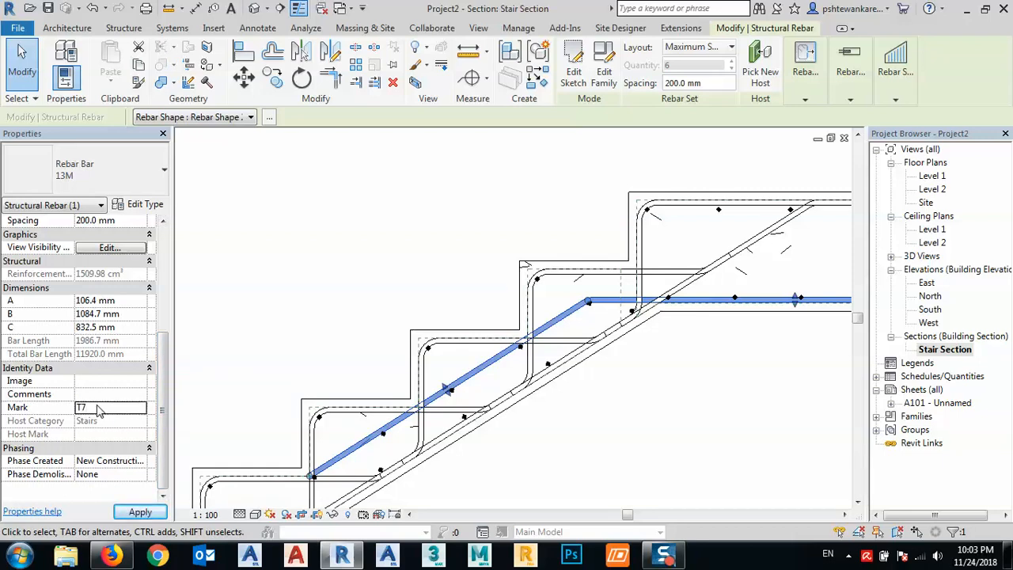
{"action": "left_click", "coordinate": [1007, 554]}
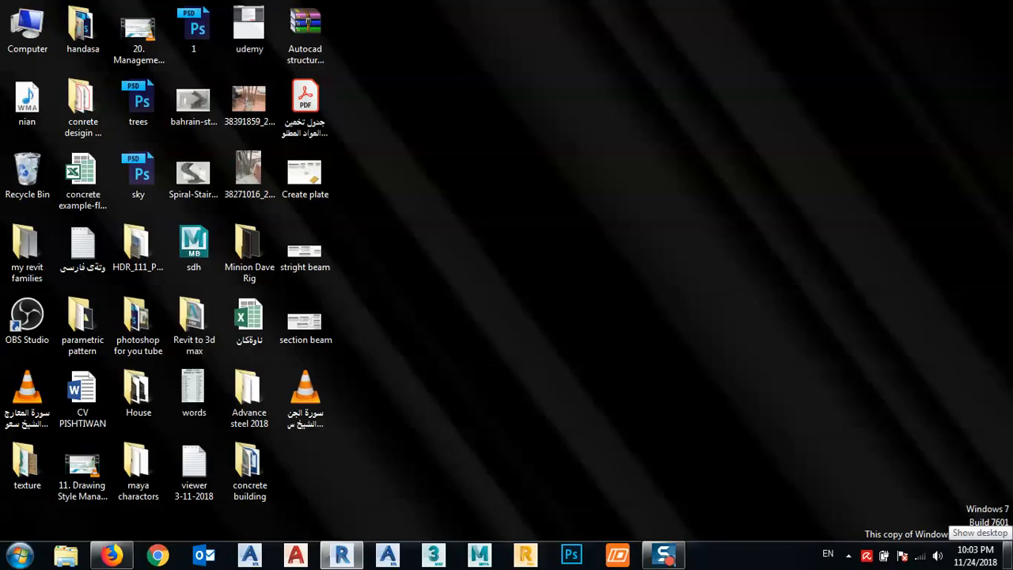
{"action": "left_click", "coordinate": [1006, 554]}
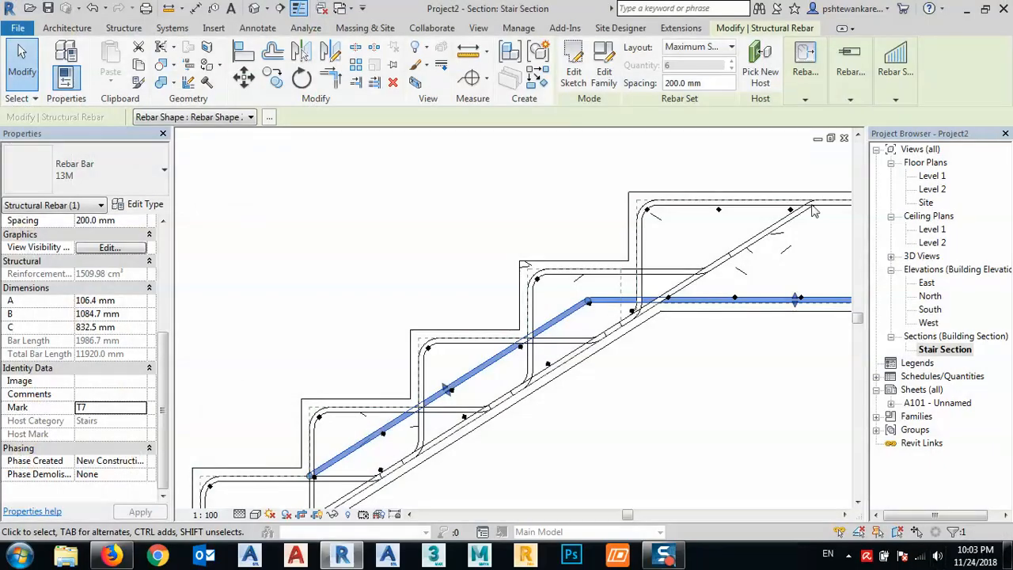
- Set the Mark of the 13M bent rebar set in the topmost step, extending along the landing's top, to T8
{"action": "left_click", "coordinate": [562, 224]}
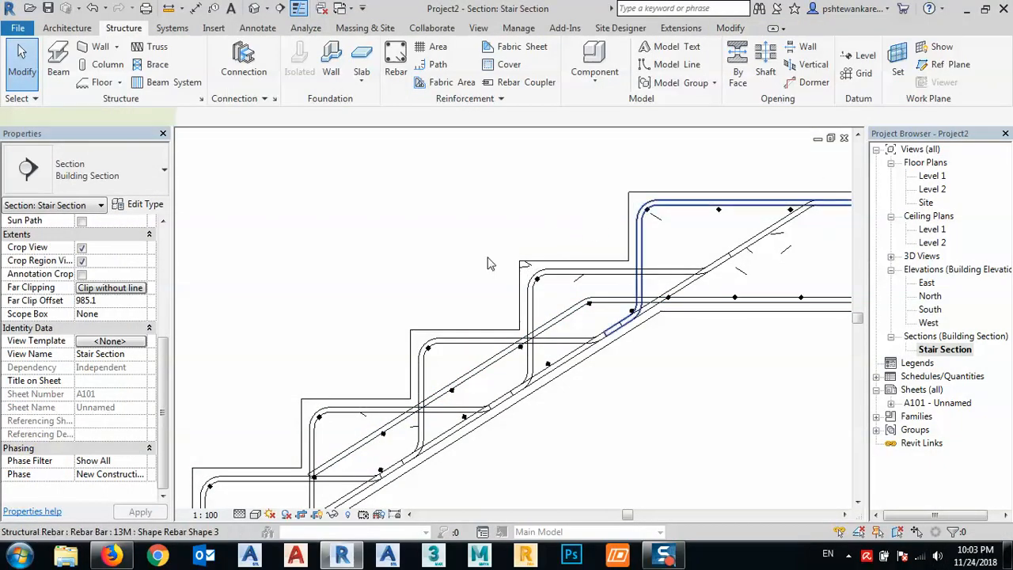
{"action": "left_click", "coordinate": [679, 207]}
{"action": "left_click_drag", "start_coordinate": [74, 410], "coordinate": [76, 409]}
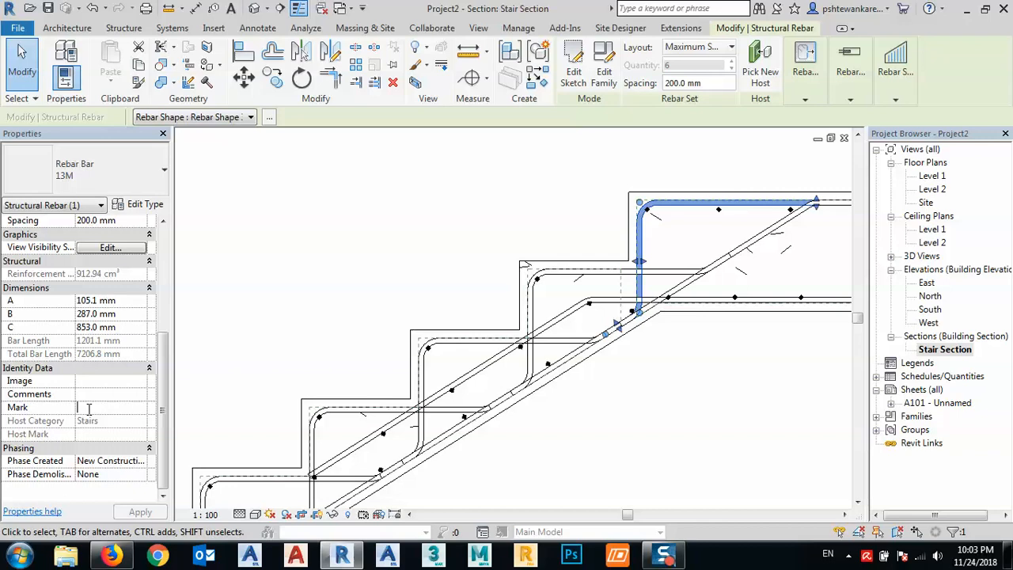
{"action": "left_click", "coordinate": [88, 407]}
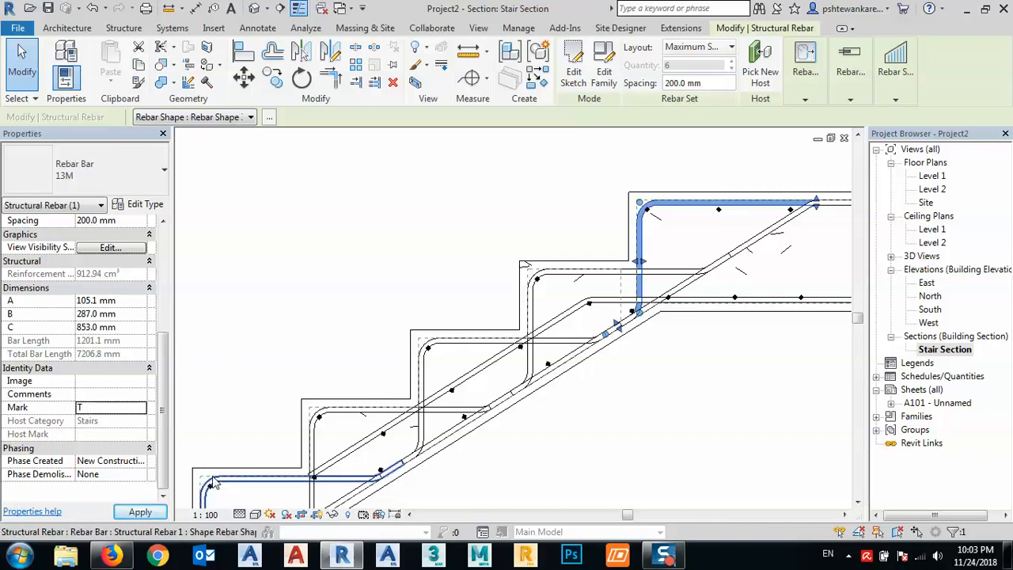
{"action": "type", "text": "T"}
{"action": "left_click", "coordinate": [126, 405]}
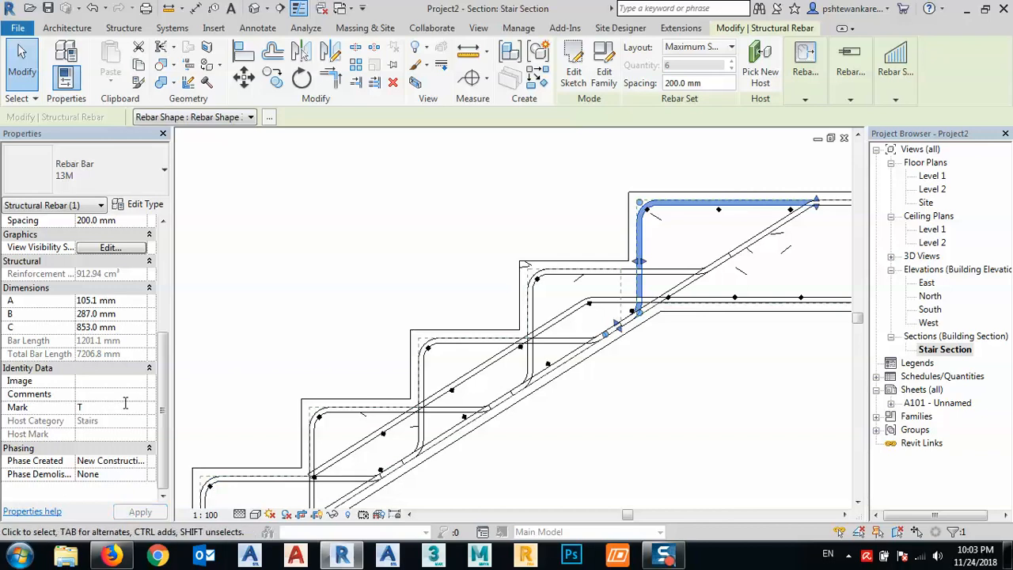
{"action": "type", "text": "8"}
{"action": "left_click", "coordinate": [387, 199]}
- Set the Mark of the straight 13M distribution bars lying above the inclined slab bars to T9
{"action": "scroll", "coordinate": [387, 198], "scroll_direction": "down", "scroll_amount": 2}
{"action": "middle_click_drag", "start_coordinate": [732, 300], "coordinate": [690, 275]}
{"action": "scroll", "coordinate": [505, 260], "scroll_direction": "down", "scroll_amount": 3}
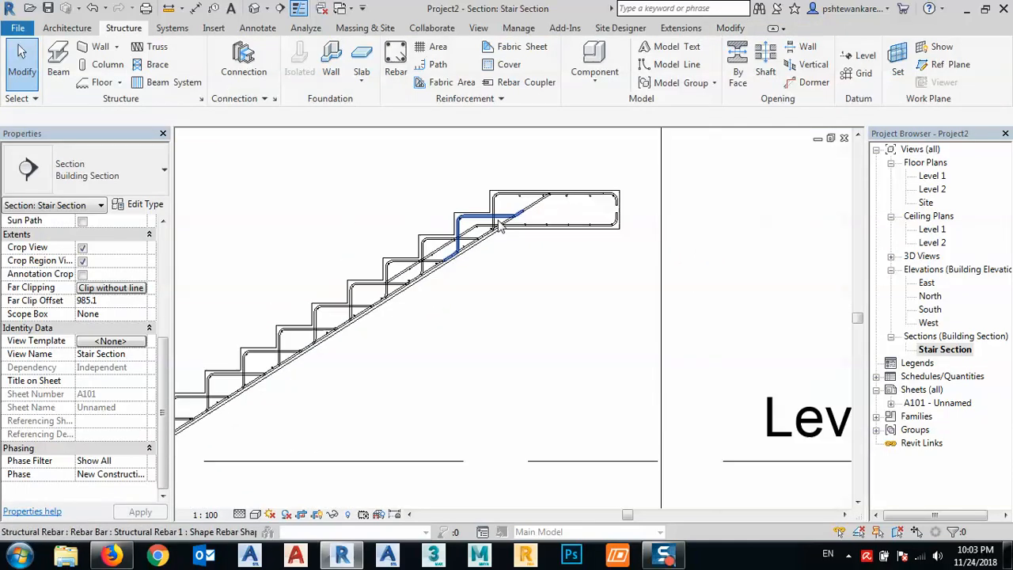
{"action": "scroll", "coordinate": [505, 259], "scroll_direction": "up", "scroll_amount": 6}
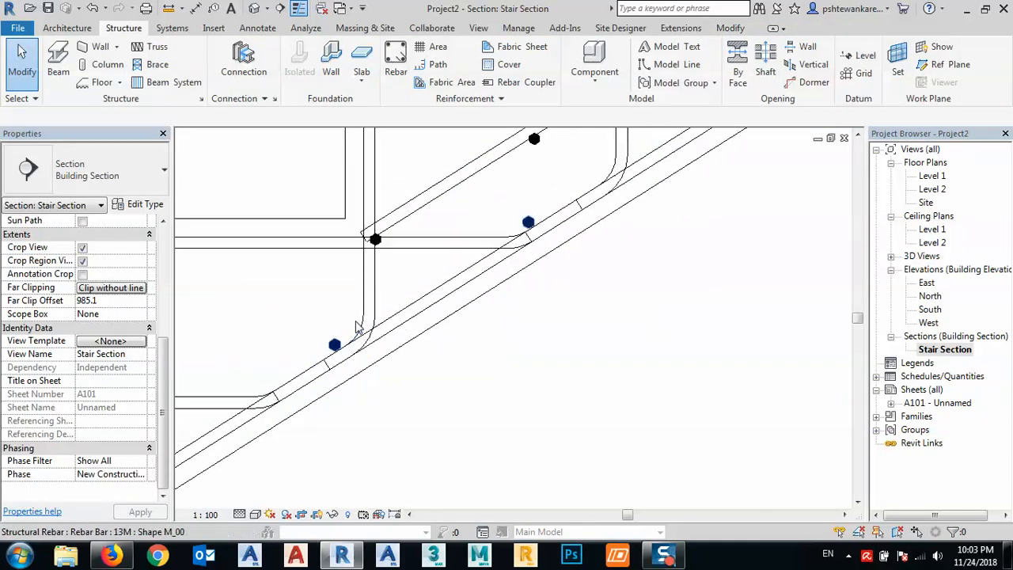
{"action": "left_click", "coordinate": [322, 358]}
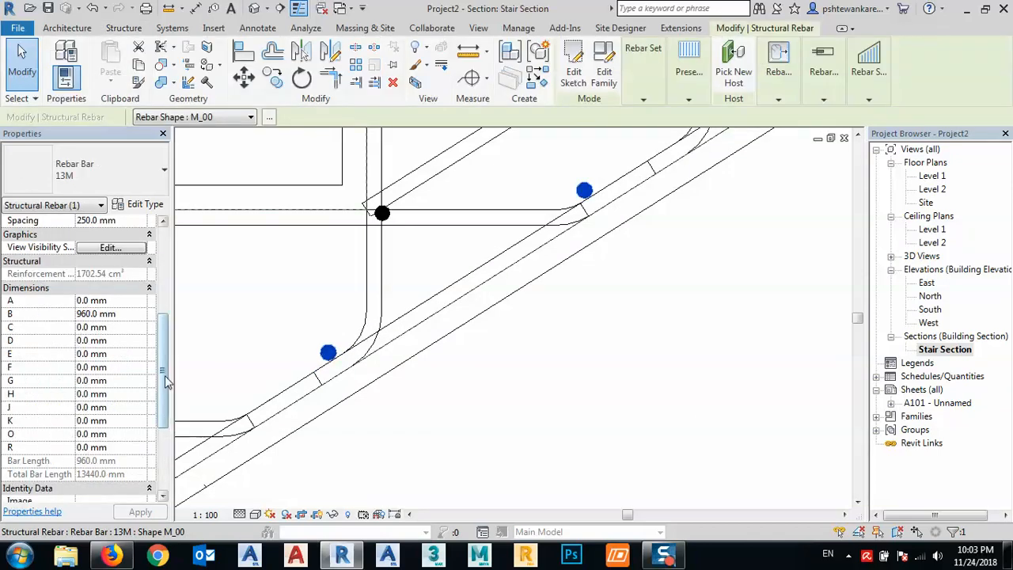
{"action": "left_click_drag", "start_coordinate": [165, 380], "coordinate": [162, 435]}
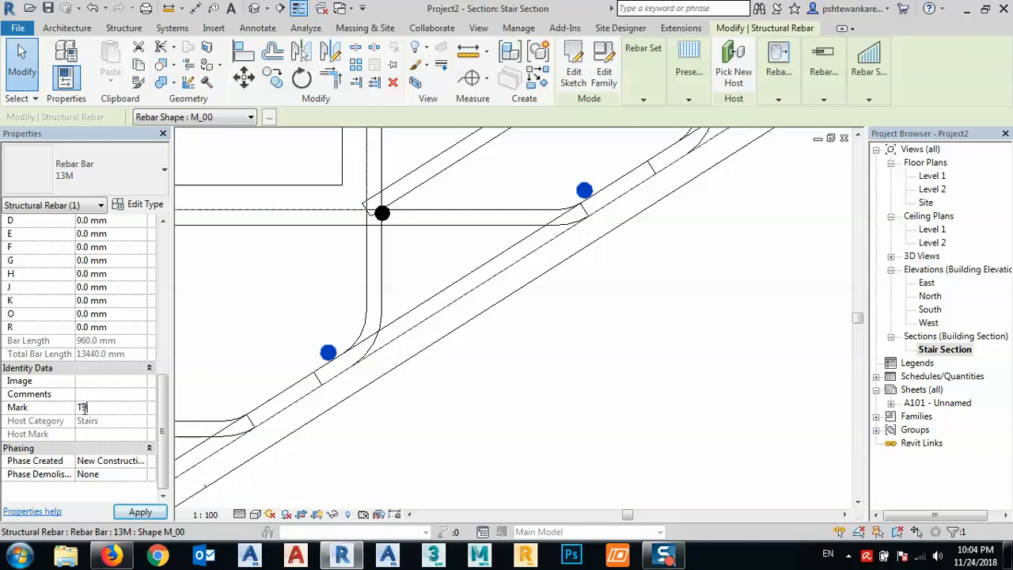
{"action": "left_click", "coordinate": [140, 512]}
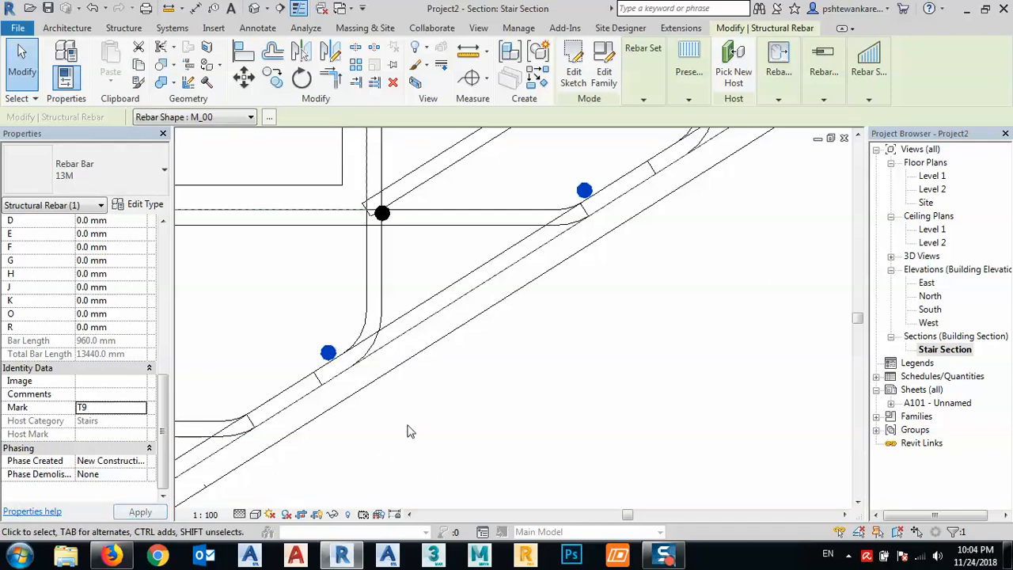
{"action": "left_click", "coordinate": [407, 429]}
- Open the Rebar Schedule, examine the assigned marks, and select the first single-bar row below the Rebar Shape 5 rows
{"action": "scroll", "coordinate": [372, 371], "scroll_direction": "up", "scroll_amount": 3}
{"action": "scroll", "coordinate": [348, 338], "scroll_direction": "down", "scroll_amount": 5}
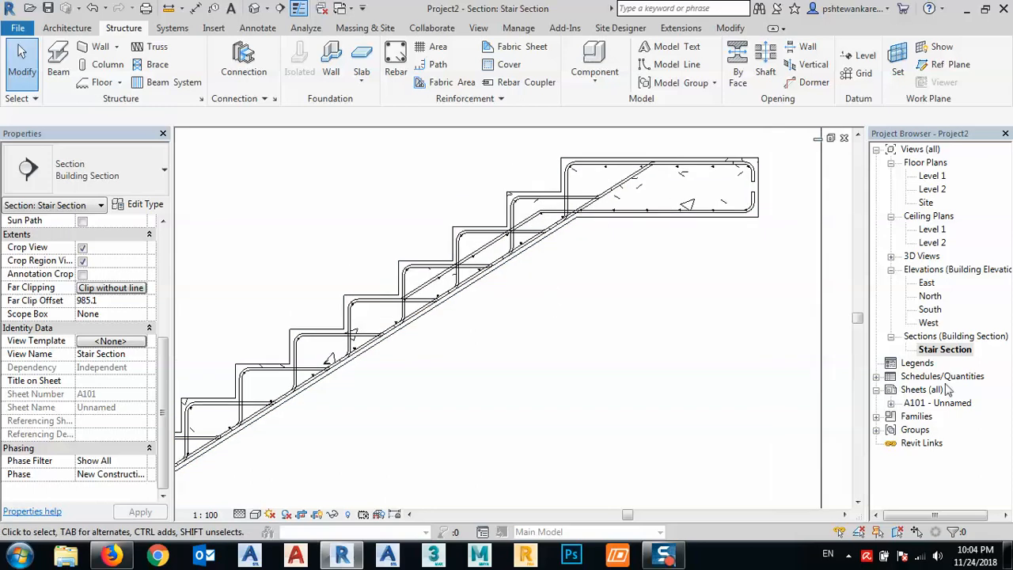
{"action": "double_click", "coordinate": [927, 377]}
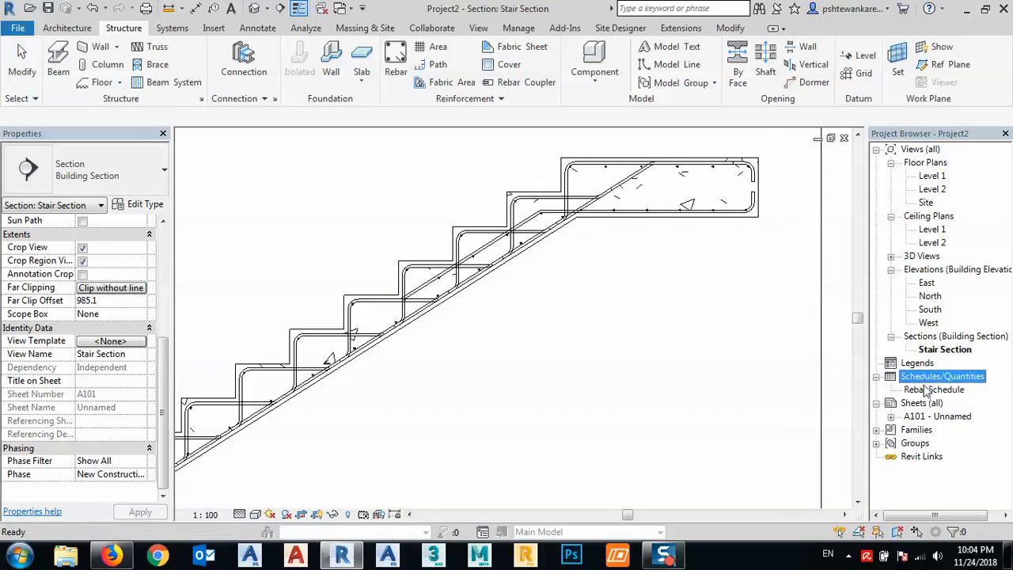
{"action": "double_click", "coordinate": [927, 390]}
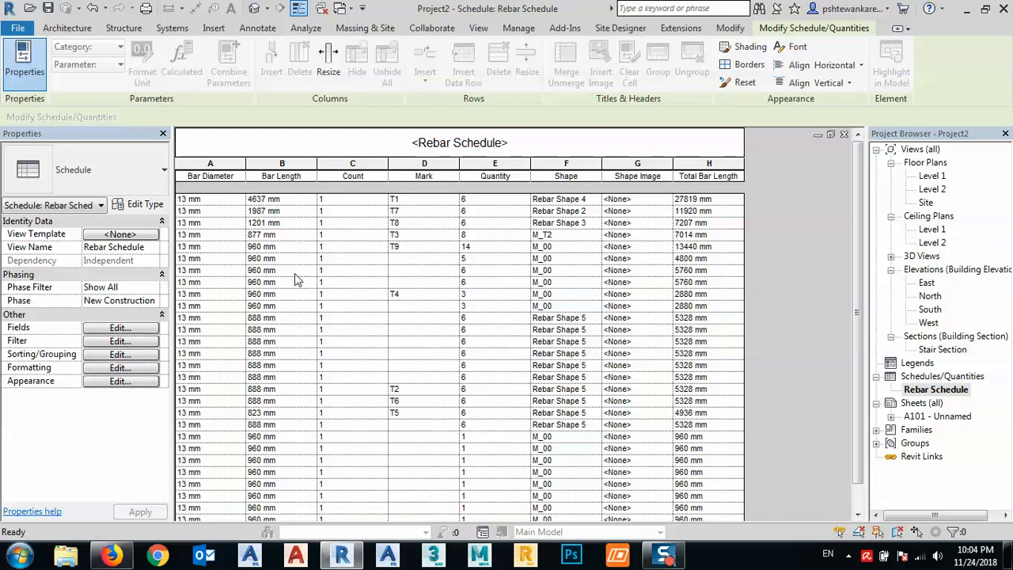
{"action": "scroll", "coordinate": [388, 288], "scroll_direction": "down", "scroll_amount": 2}
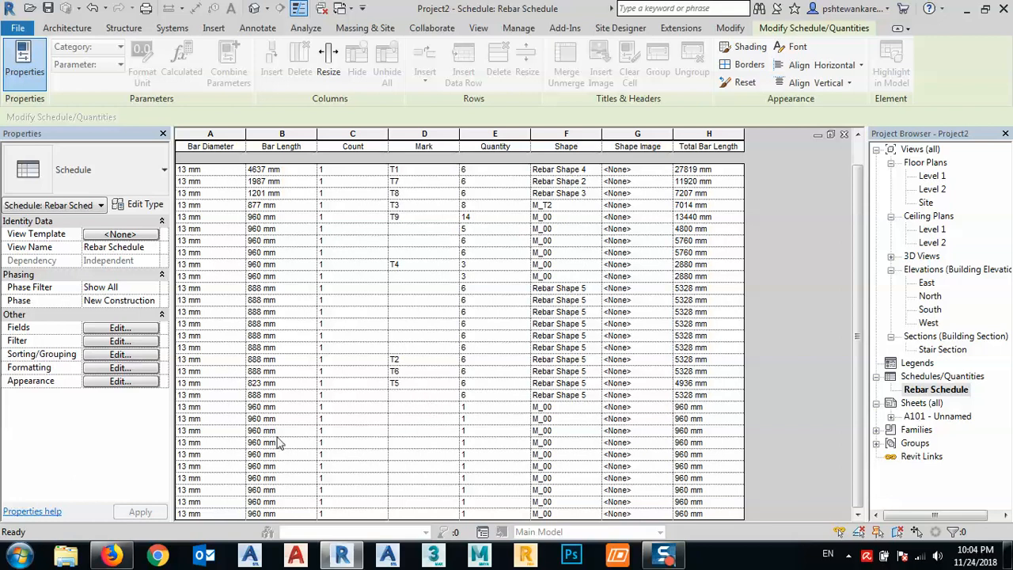
{"action": "left_click", "coordinate": [199, 417]}
{"action": "right_click", "coordinate": [200, 416]}
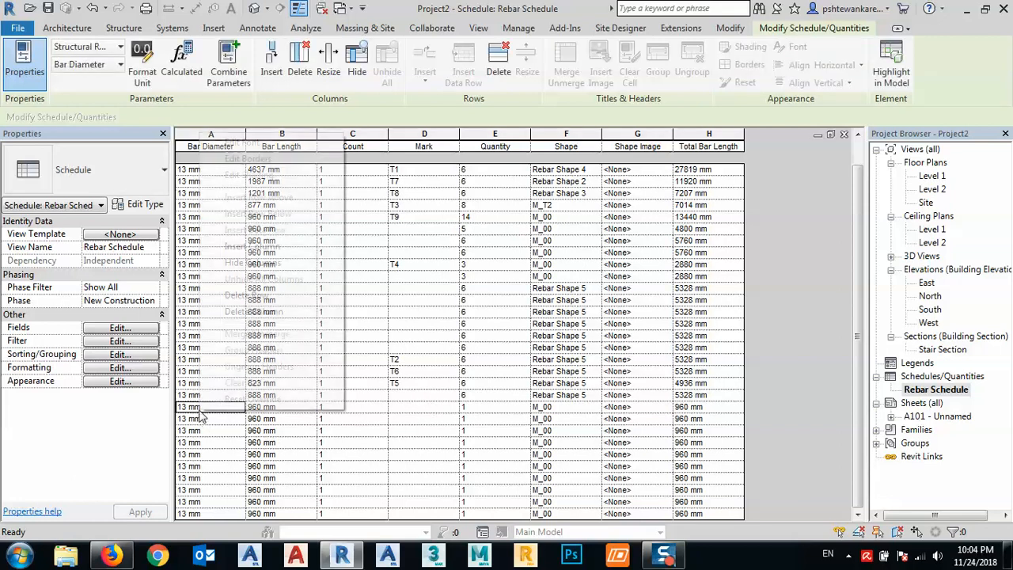
{"action": "left_click", "coordinate": [188, 408]}
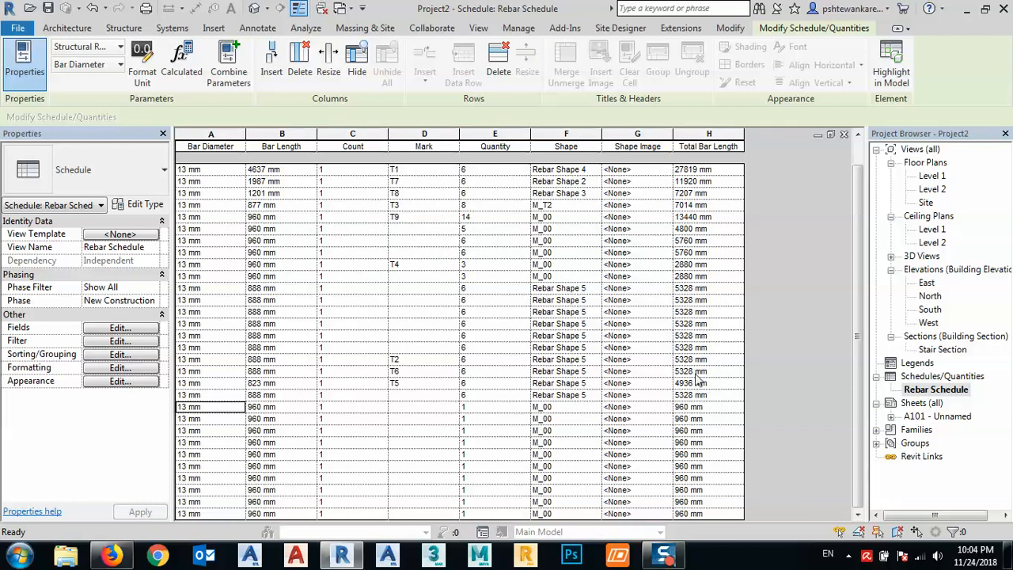
- Restore the view windows to floating size, reposition the schedule window, and close the Stair Section, Site plan and A101 sheet windows
{"action": "left_click", "coordinate": [828, 135]}
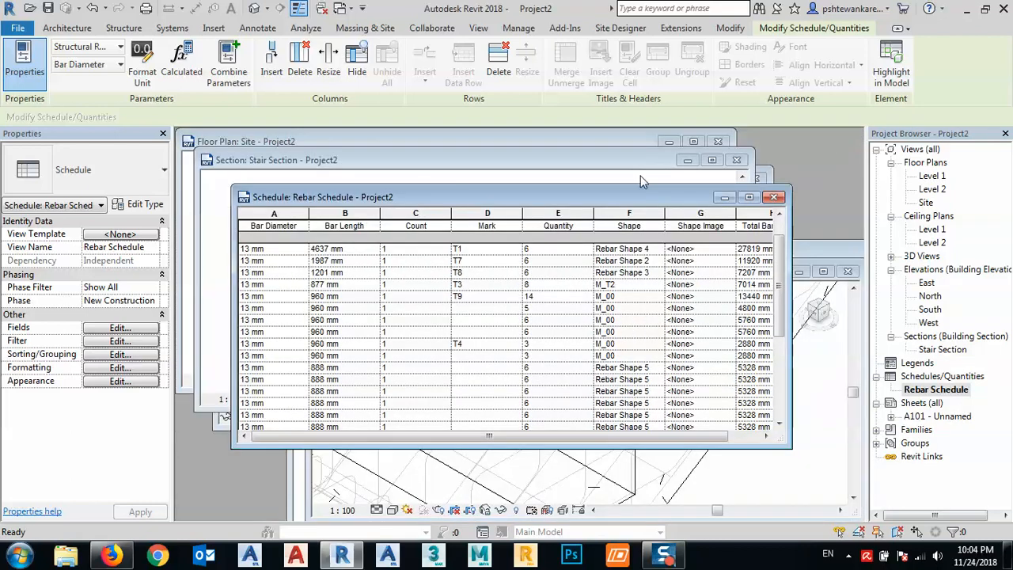
{"action": "left_click_drag", "start_coordinate": [619, 201], "coordinate": [566, 254]}
{"action": "left_click", "coordinate": [736, 160]}
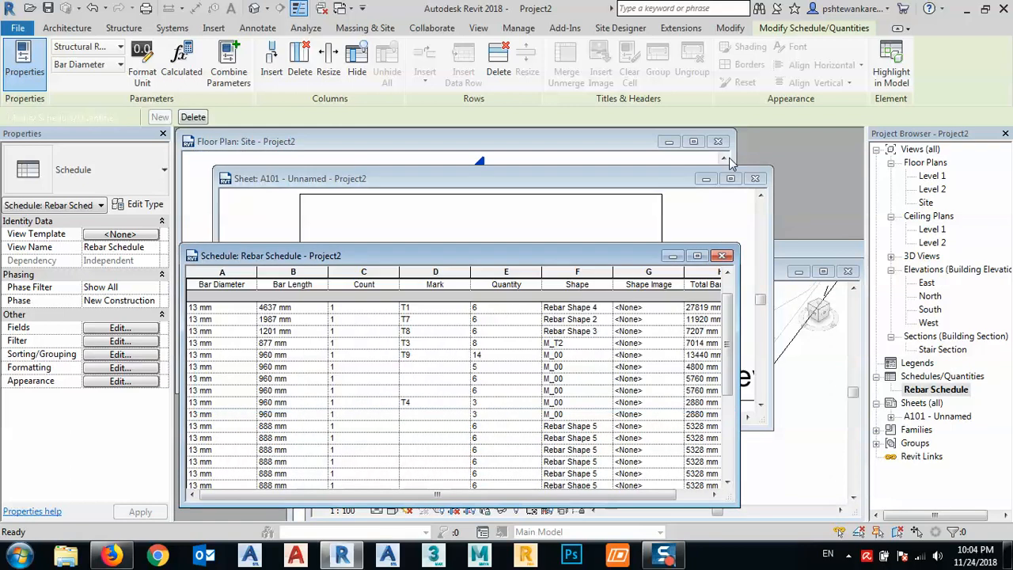
{"action": "left_click", "coordinate": [717, 141]}
{"action": "left_click", "coordinate": [755, 178]}
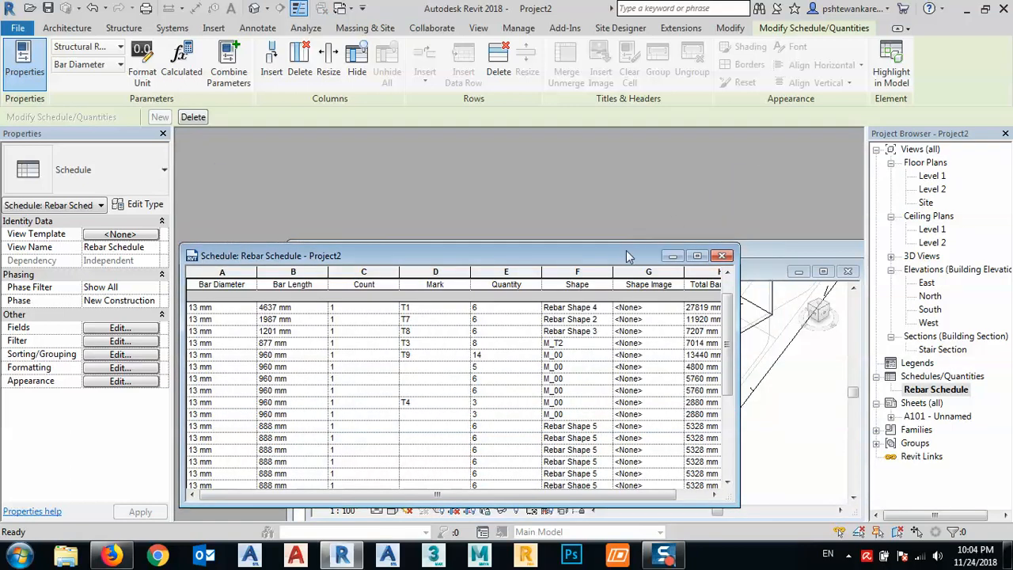
- Move the schedule window clear, dismiss the save reminder without saving or changing its intervals, and close the Level 1 floor plan window
{"action": "left_click_drag", "start_coordinate": [627, 255], "coordinate": [511, 184]}
{"action": "left_click", "coordinate": [685, 247]}
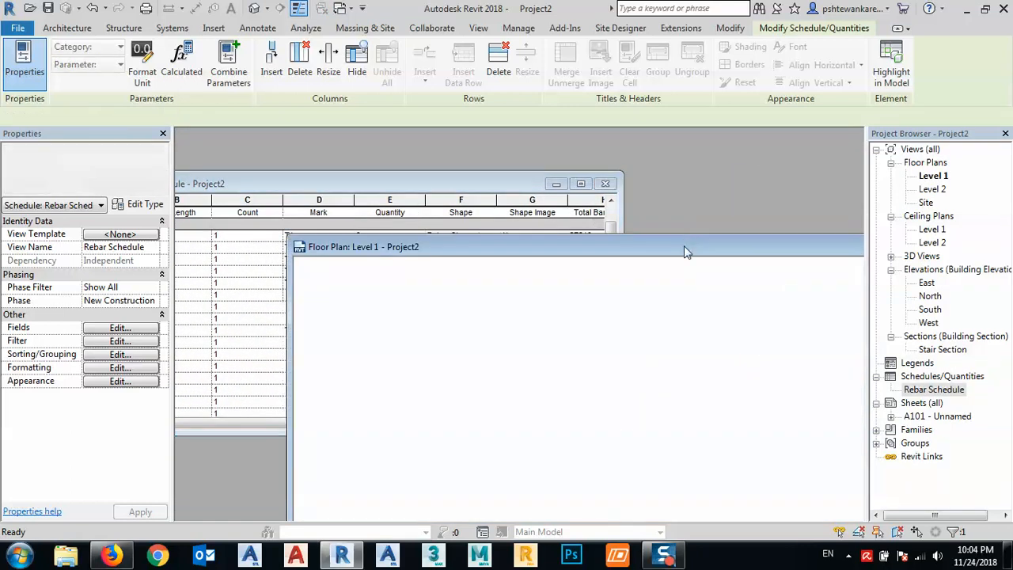
{"action": "left_click_drag", "start_coordinate": [660, 242], "coordinate": [488, 262]}
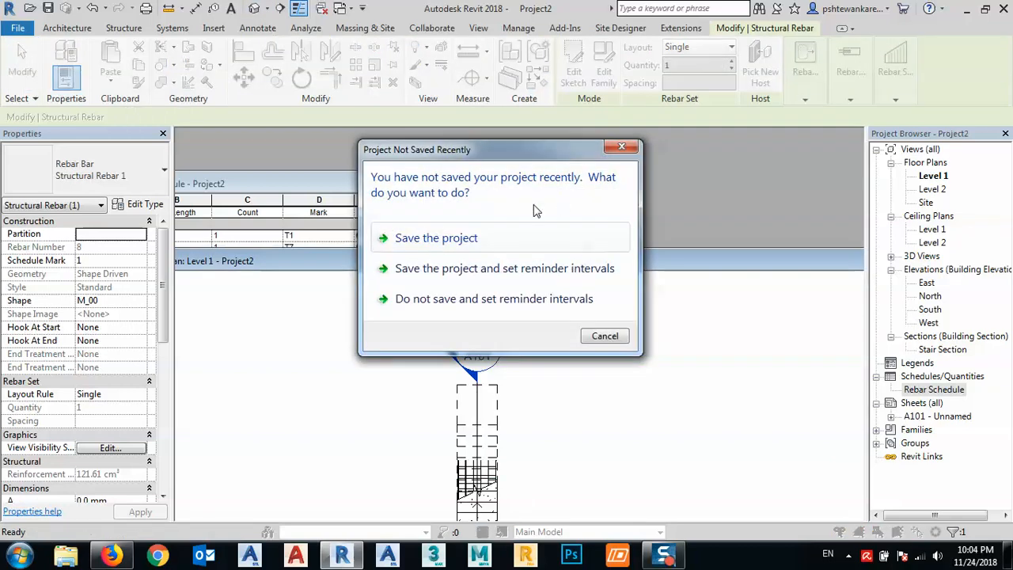
{"action": "left_click", "coordinate": [450, 301]}
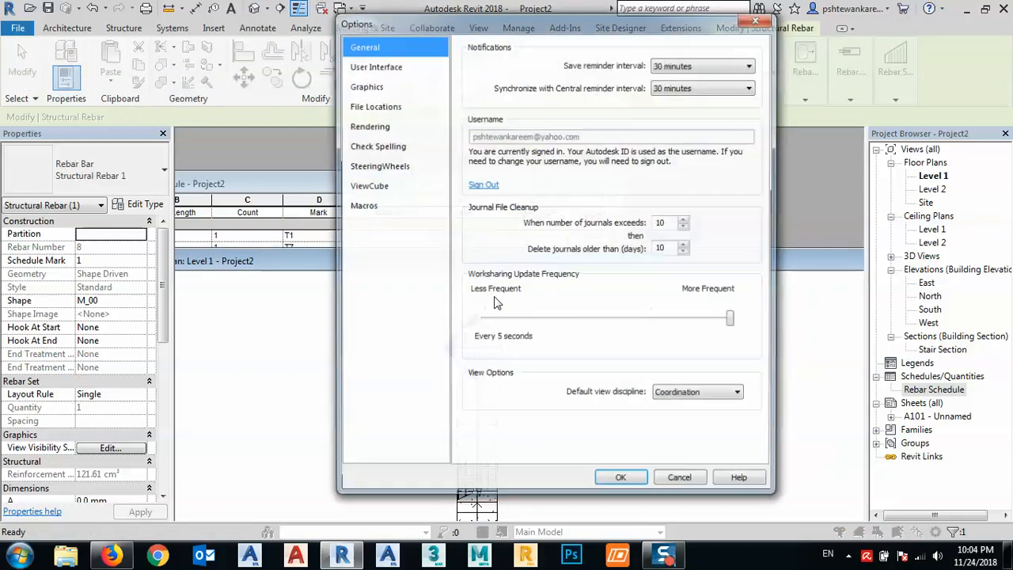
{"action": "left_click", "coordinate": [681, 481]}
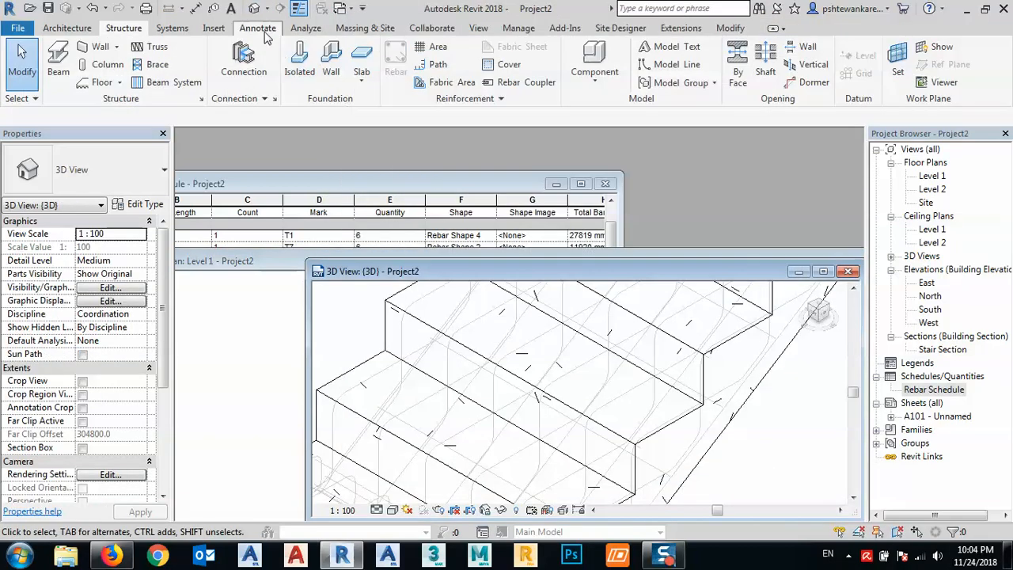
{"action": "left_click", "coordinate": [258, 265]}
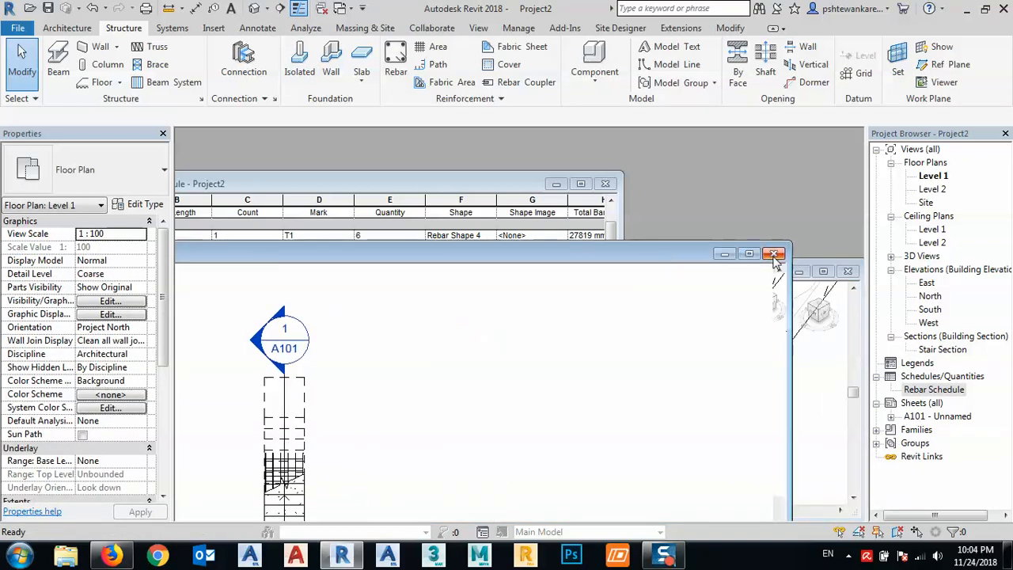
{"action": "left_click", "coordinate": [774, 254]}
- Arrange the Rebar Schedule and 3D view windows together and bring the stair's upper flight and landing into the 3D view
{"action": "left_click", "coordinate": [515, 157]}
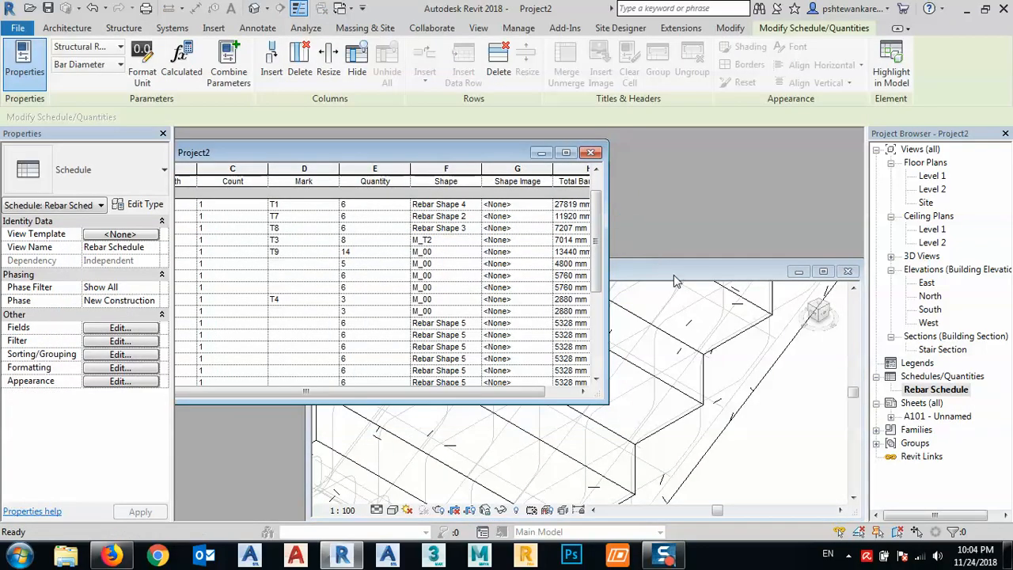
{"action": "left_click_drag", "start_coordinate": [673, 276], "coordinate": [700, 221]}
{"action": "scroll", "coordinate": [618, 332], "scroll_direction": "down", "scroll_amount": 4}
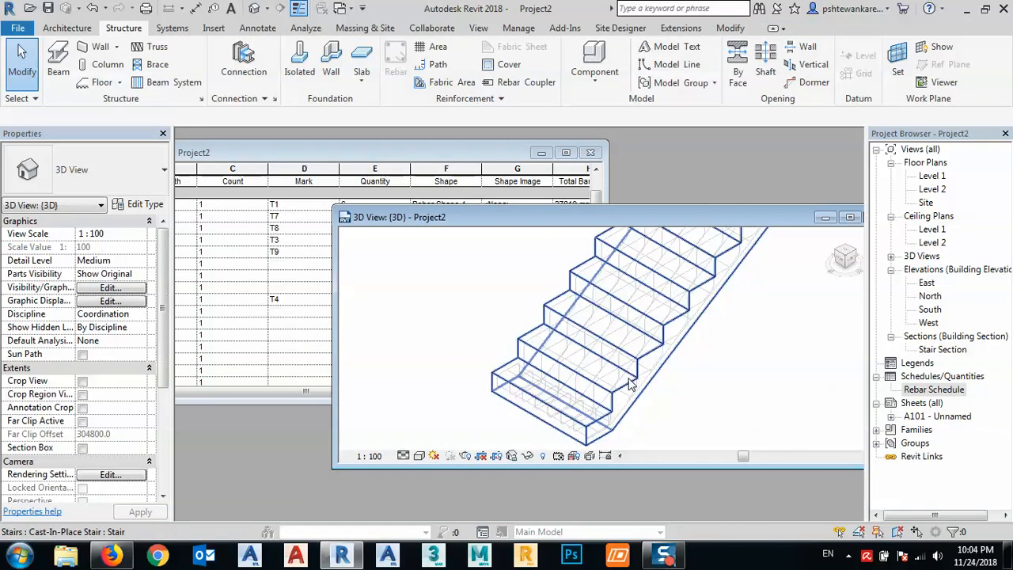
{"action": "scroll", "coordinate": [631, 385], "scroll_direction": "down", "scroll_amount": 3}
{"action": "middle_click_drag", "start_coordinate": [728, 377], "coordinate": [814, 351]}
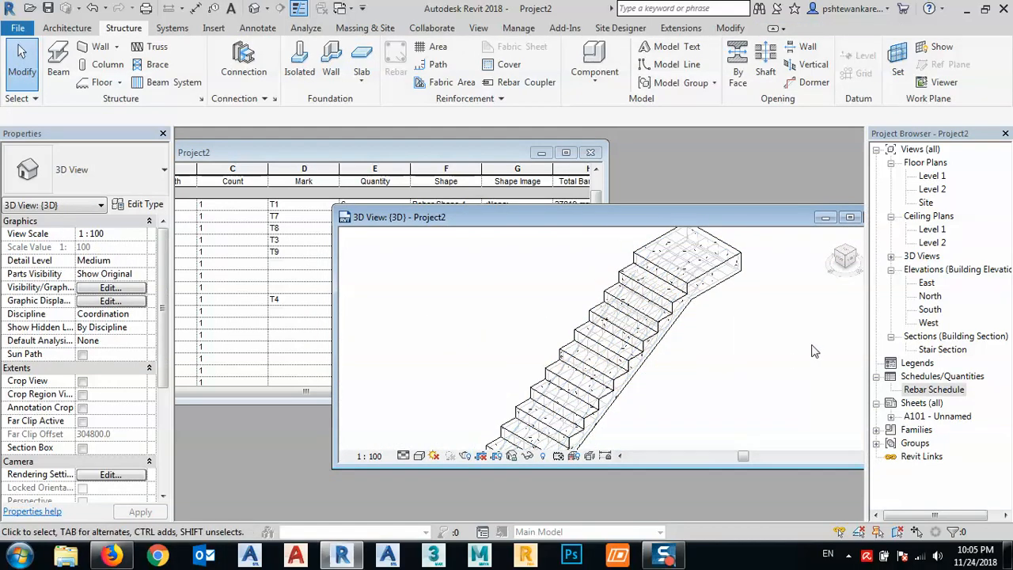
- Select the unmarked 960 mm bar row directly below T4 in the Rebar Schedule, and move and narrow the schedule window
{"action": "left_click", "coordinate": [255, 256]}
{"action": "left_click", "coordinate": [256, 256]}
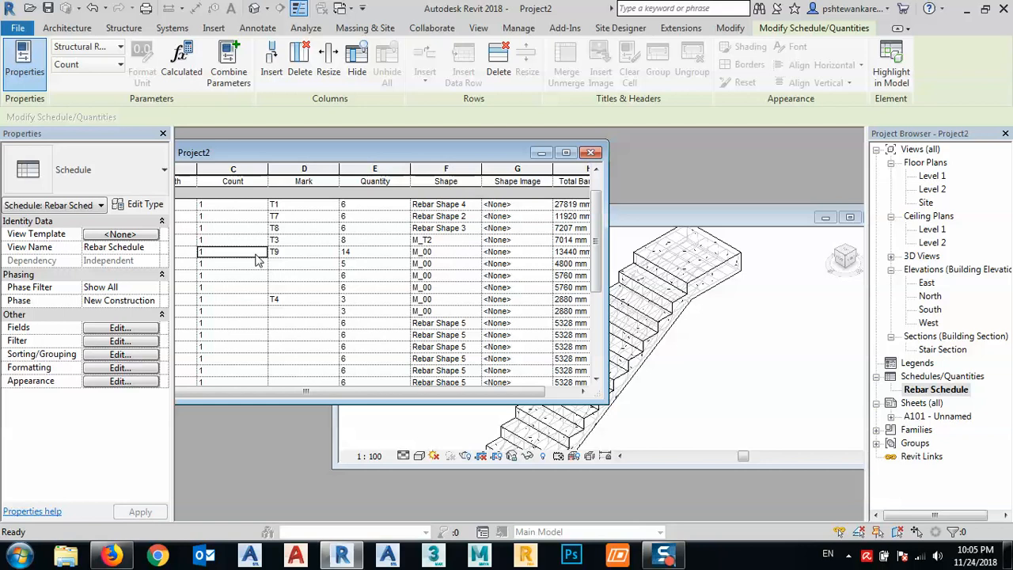
{"action": "left_click", "coordinate": [253, 264]}
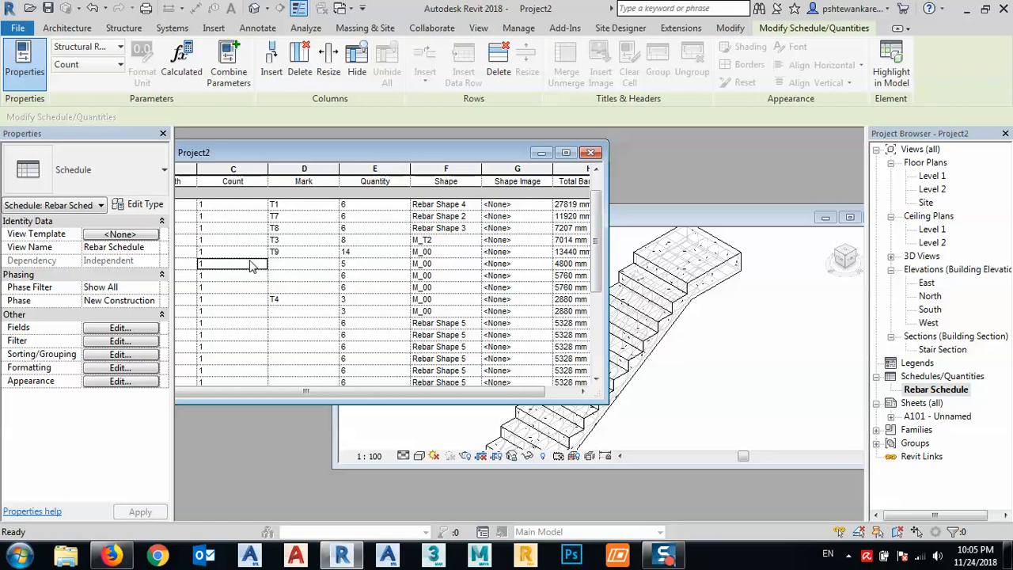
{"action": "left_click", "coordinate": [244, 311]}
{"action": "left_click_drag", "start_coordinate": [257, 156], "coordinate": [397, 145]}
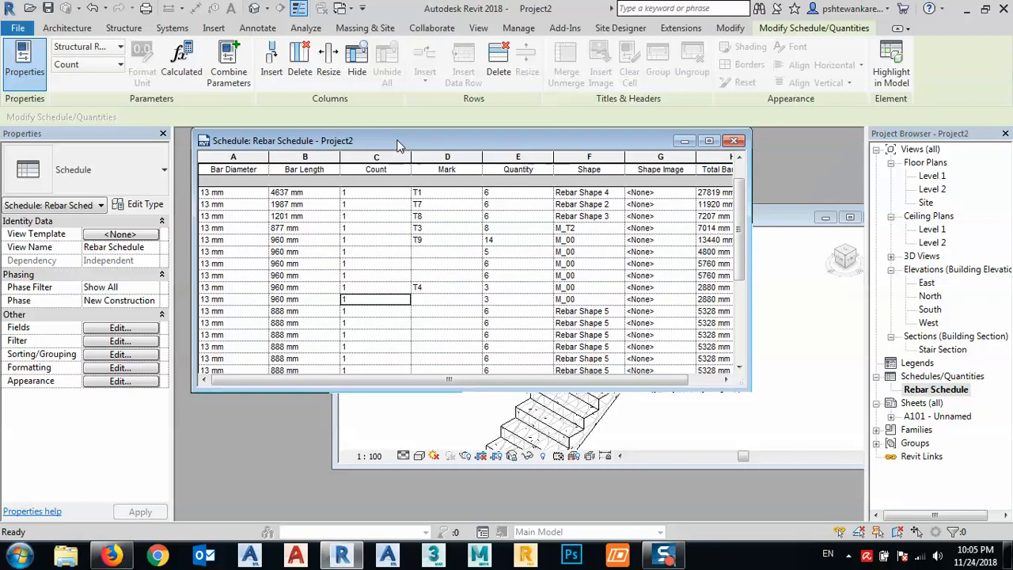
{"action": "left_click_drag", "start_coordinate": [743, 389], "coordinate": [473, 390]}
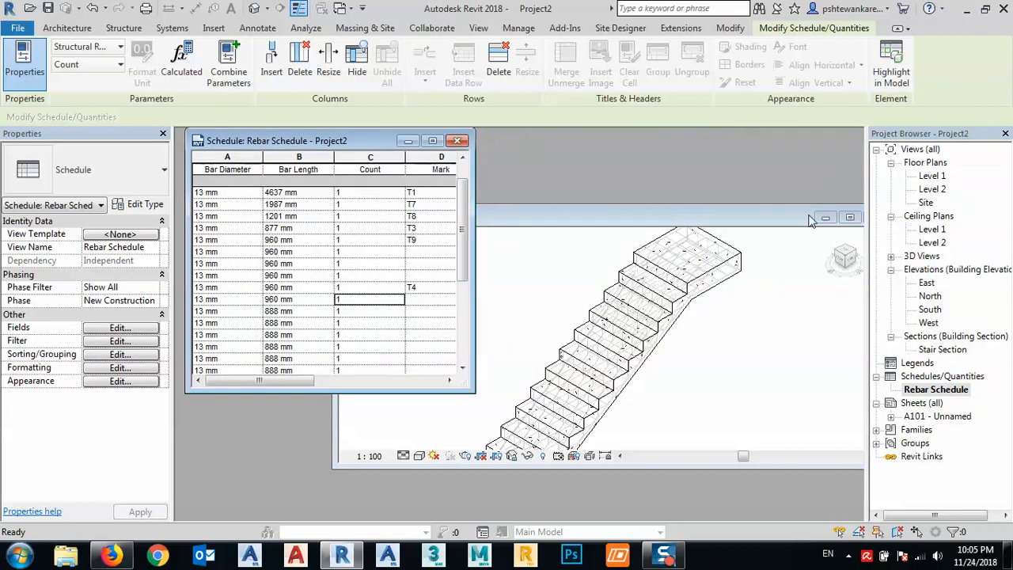
- Highlight the selected schedule row's bars in the 3D model and select that straight 13M set in the bottom step
{"action": "left_click", "coordinate": [902, 62]}
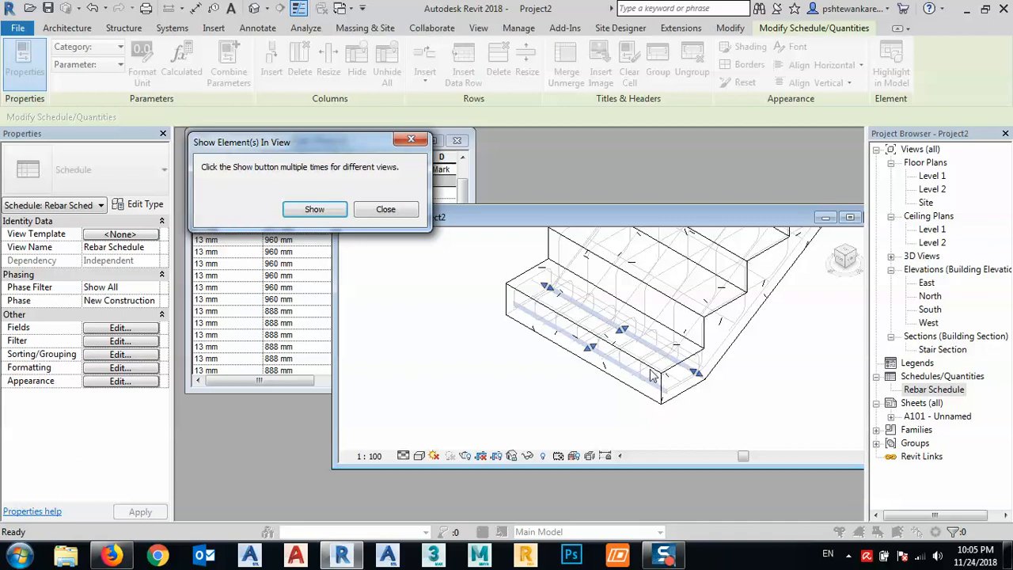
{"action": "left_click", "coordinate": [372, 213]}
{"action": "scroll", "coordinate": [719, 398], "scroll_direction": "up", "scroll_amount": 3}
{"action": "left_click", "coordinate": [706, 393]}
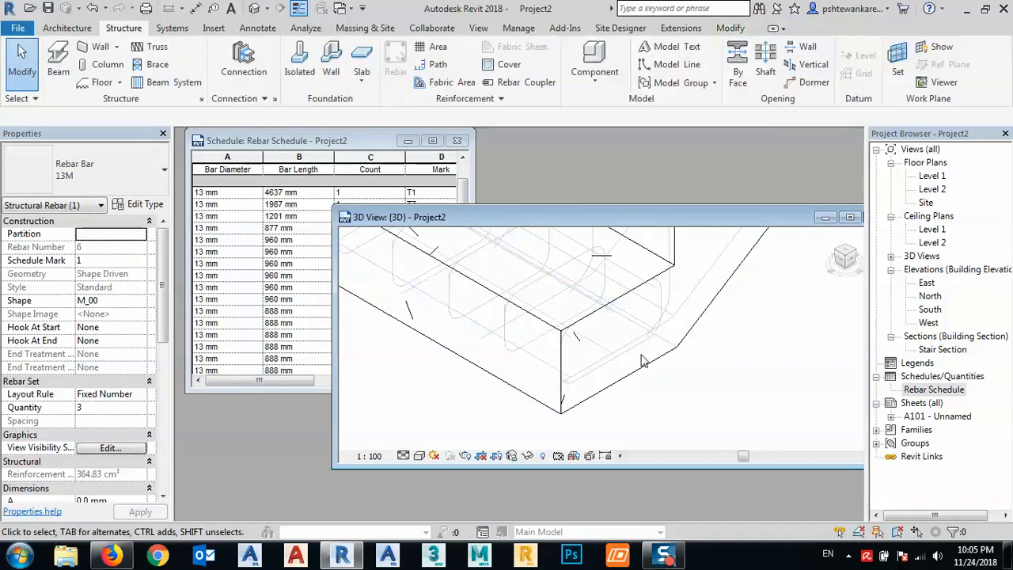
{"action": "left_click", "coordinate": [637, 326]}
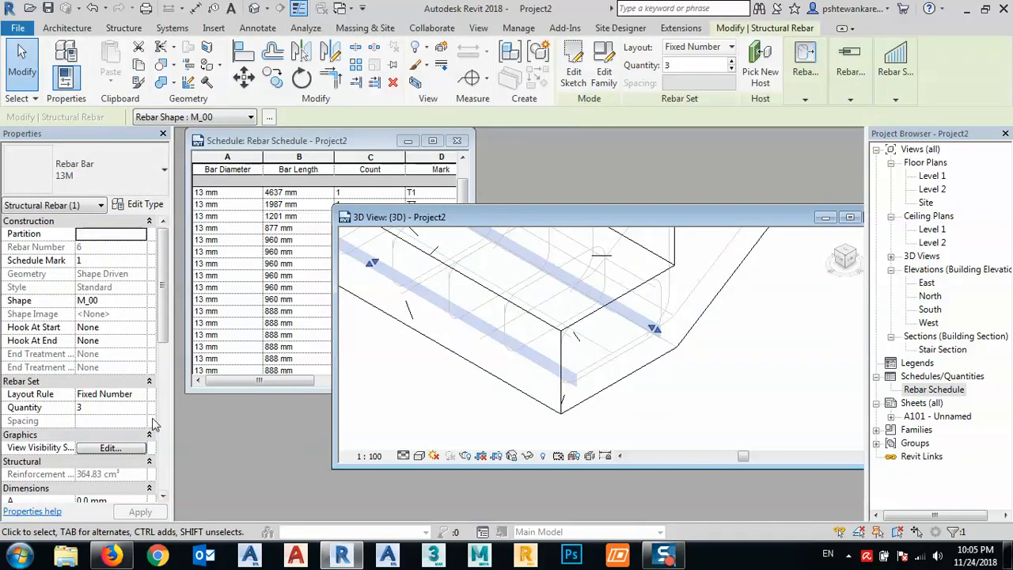
- Set the Mark of the selected straight 13M bar set in the bottom step to T10
{"action": "left_click_drag", "start_coordinate": [167, 323], "coordinate": [163, 377]}
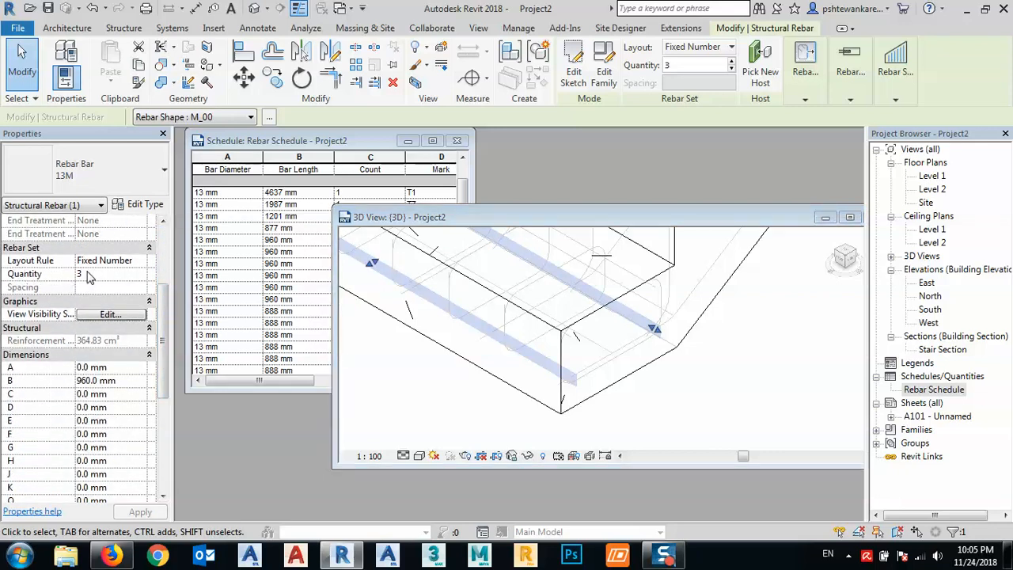
{"action": "left_click_drag", "start_coordinate": [162, 328], "coordinate": [153, 456]}
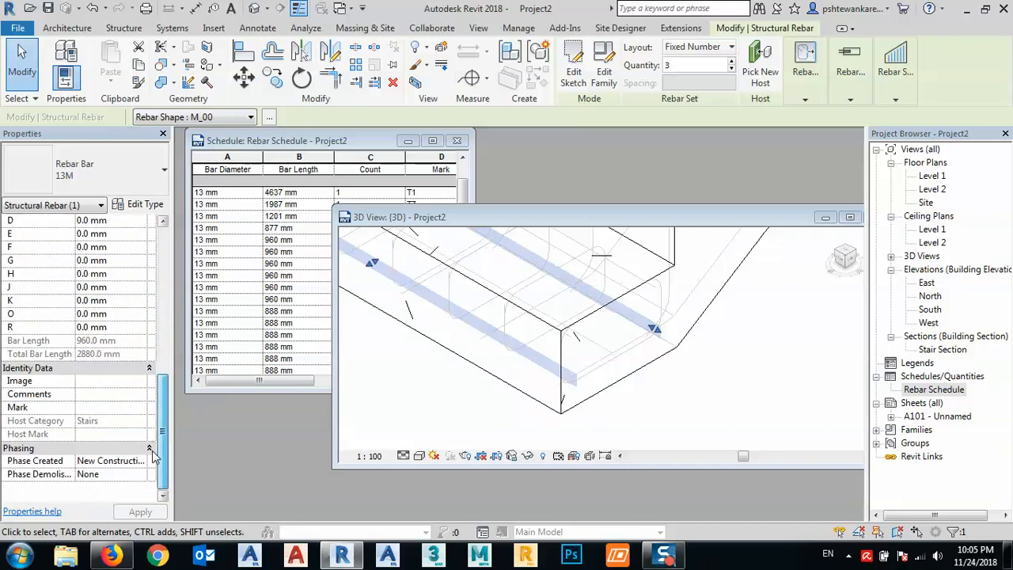
{"action": "left_click", "coordinate": [95, 407]}
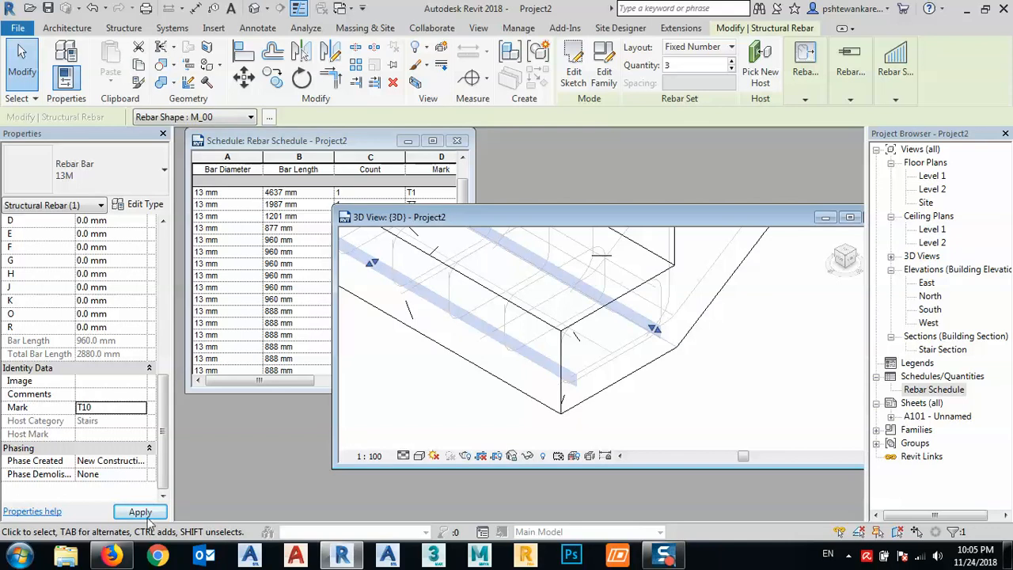
{"action": "left_click", "coordinate": [140, 512]}
- Highlight the first 888 mm bar row of the Rebar Schedule in the 3D model and select that Rebar Shape 5 set
{"action": "left_click", "coordinate": [244, 315]}
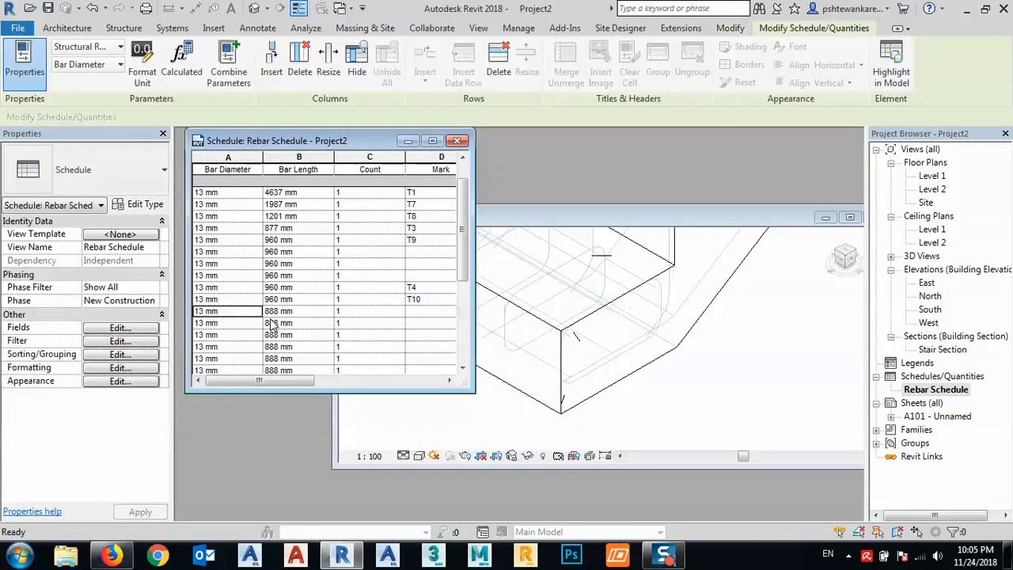
{"action": "left_click", "coordinate": [890, 69]}
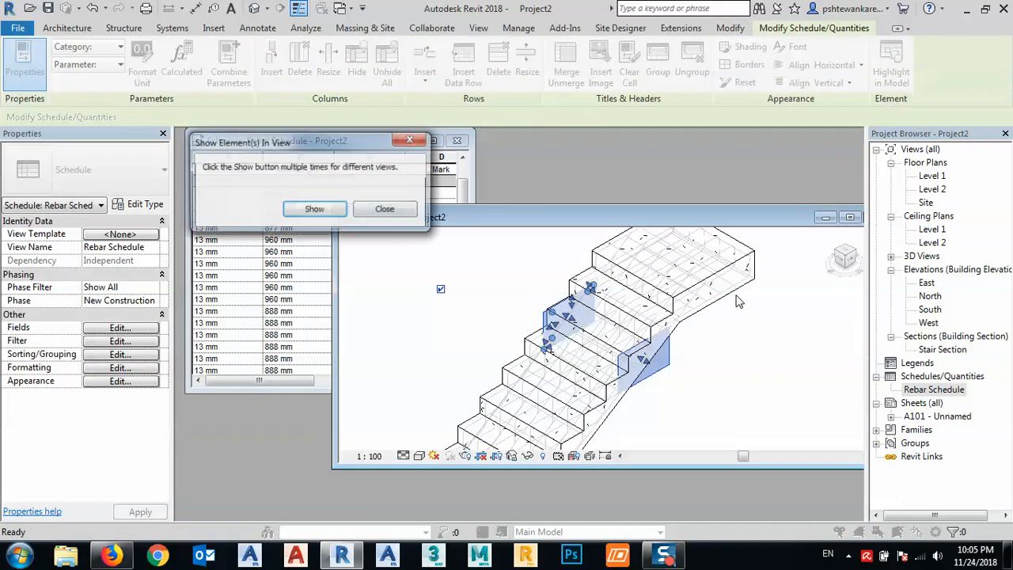
{"action": "left_click", "coordinate": [386, 209]}
{"action": "scroll", "coordinate": [690, 408], "scroll_direction": "up", "scroll_amount": 4}
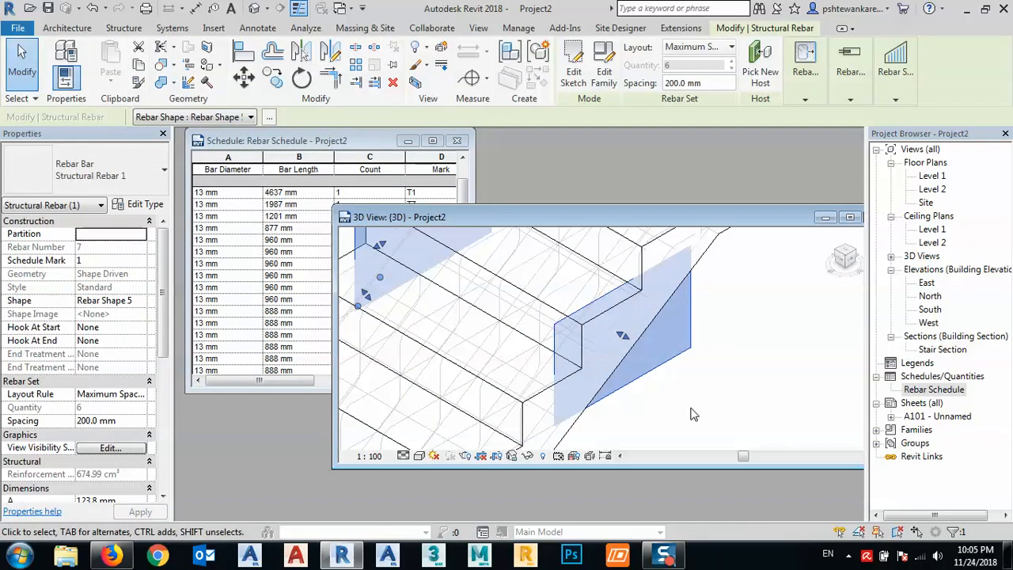
{"action": "scroll", "coordinate": [691, 408], "scroll_direction": "down", "scroll_amount": 1}
{"action": "scroll", "coordinate": [691, 414], "scroll_direction": "down", "scroll_amount": 1}
{"action": "scroll", "coordinate": [514, 326], "scroll_direction": "up", "scroll_amount": 2}
{"action": "left_click", "coordinate": [416, 293]}
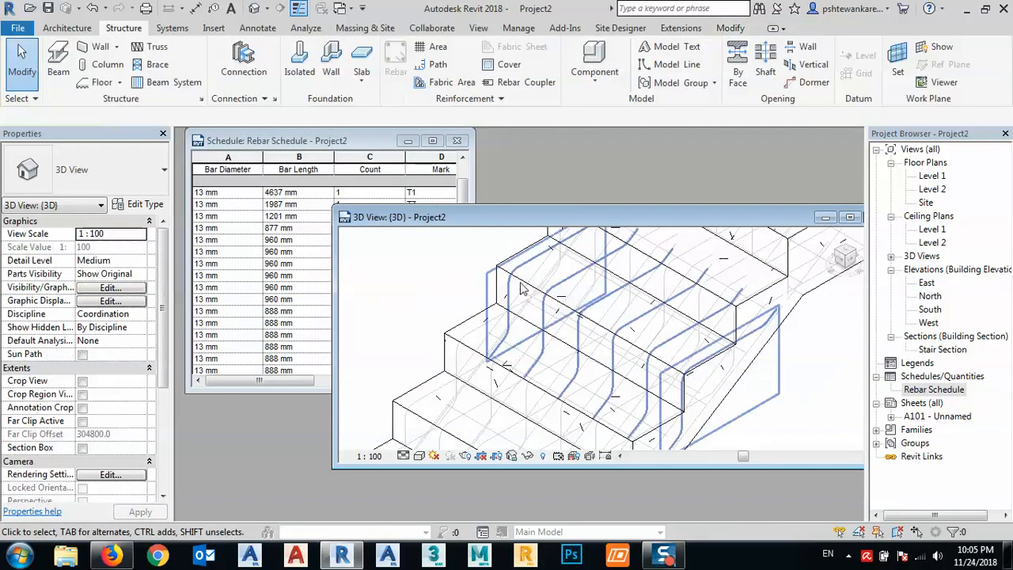
{"action": "scroll", "coordinate": [504, 287], "scroll_direction": "up", "scroll_amount": 3}
{"action": "left_click", "coordinate": [510, 295]}
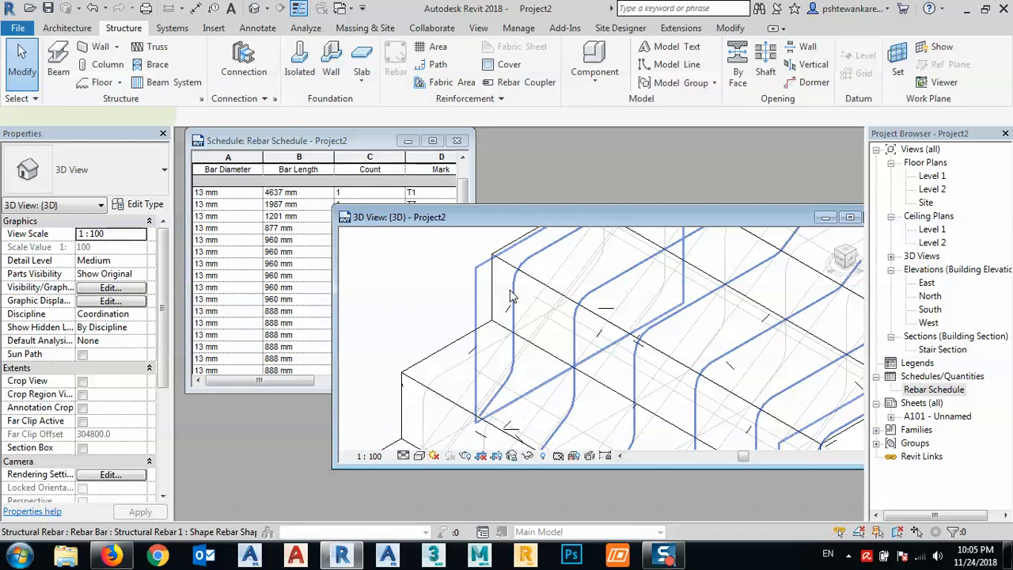
- Set the Mark of the selected Rebar Shape 5 step bar set to T11
{"action": "left_click_drag", "start_coordinate": [166, 324], "coordinate": [157, 462]}
{"action": "left_click", "coordinate": [91, 407]}
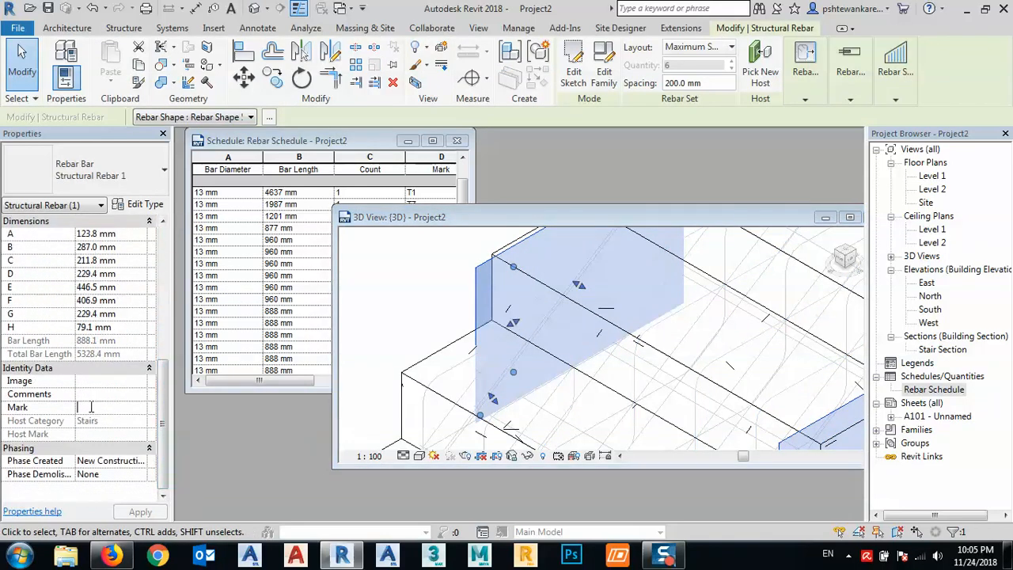
{"action": "type", "text": "T11"}
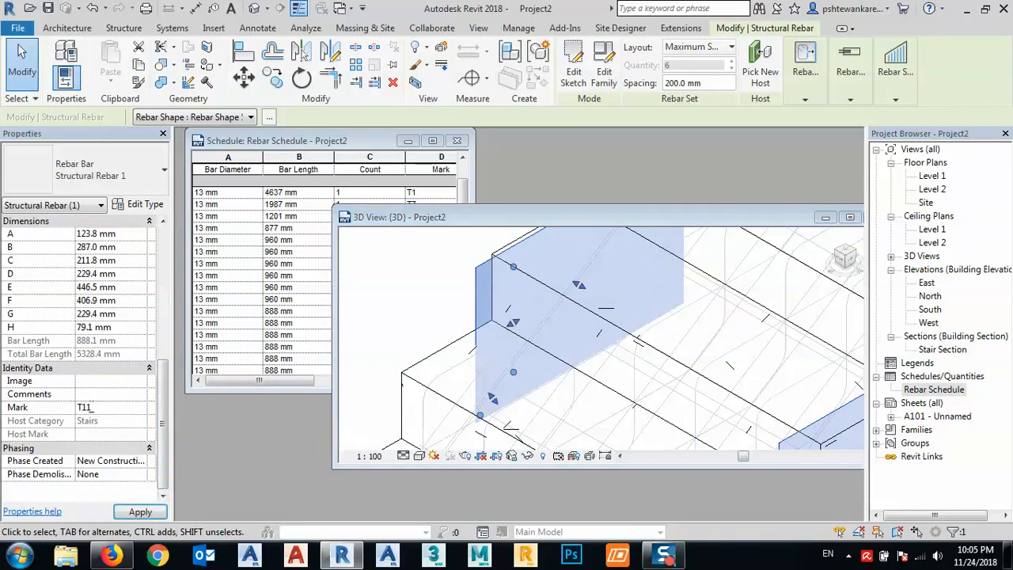
{"action": "left_click", "coordinate": [140, 511]}
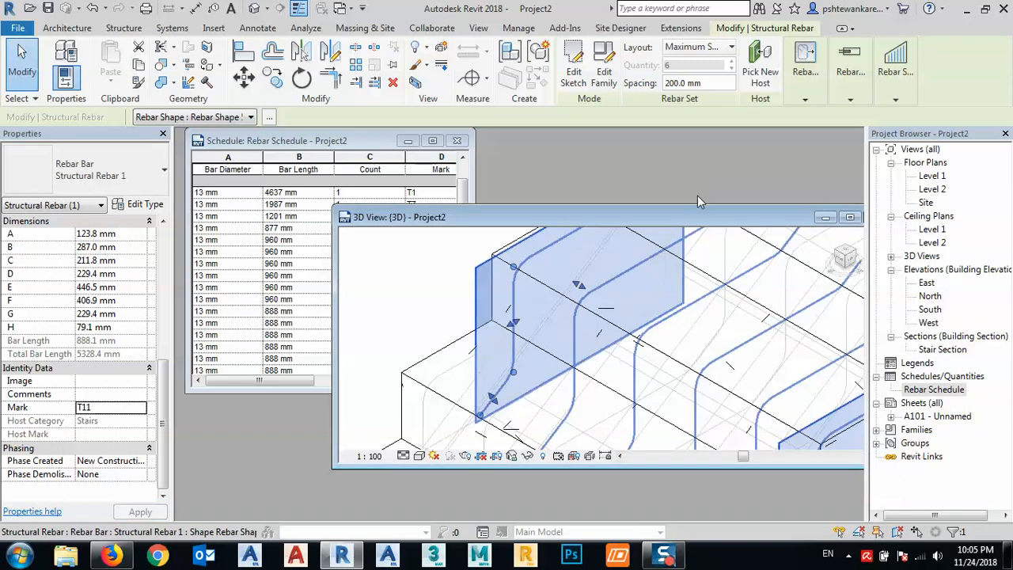
- Move the 3D view window aside, close the small schedule window, and reopen the Rebar Schedule at full size to examine the assigned marks
{"action": "left_click_drag", "start_coordinate": [672, 223], "coordinate": [532, 215]}
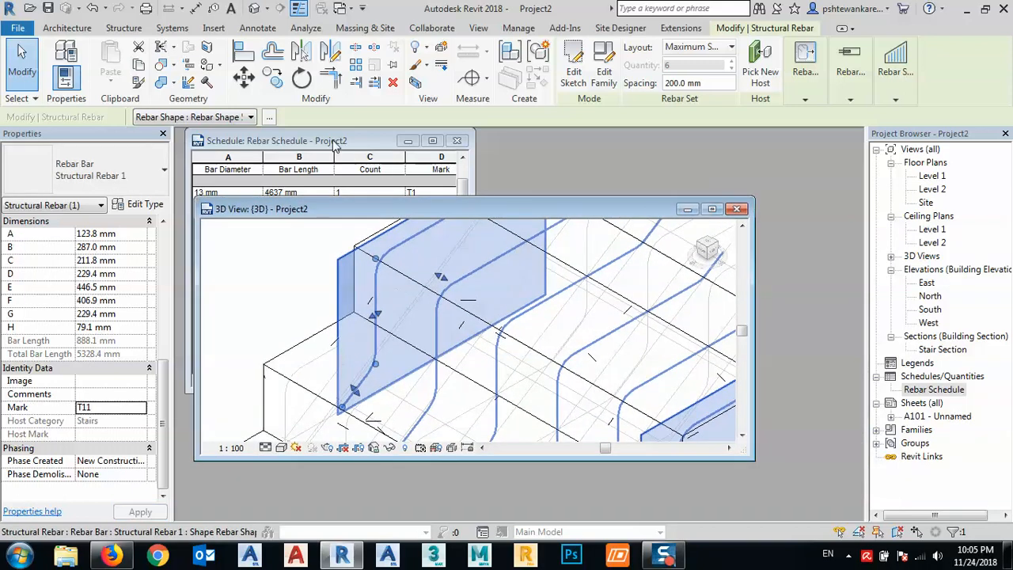
{"action": "left_click", "coordinate": [334, 142]}
{"action": "left_click", "coordinate": [342, 299]}
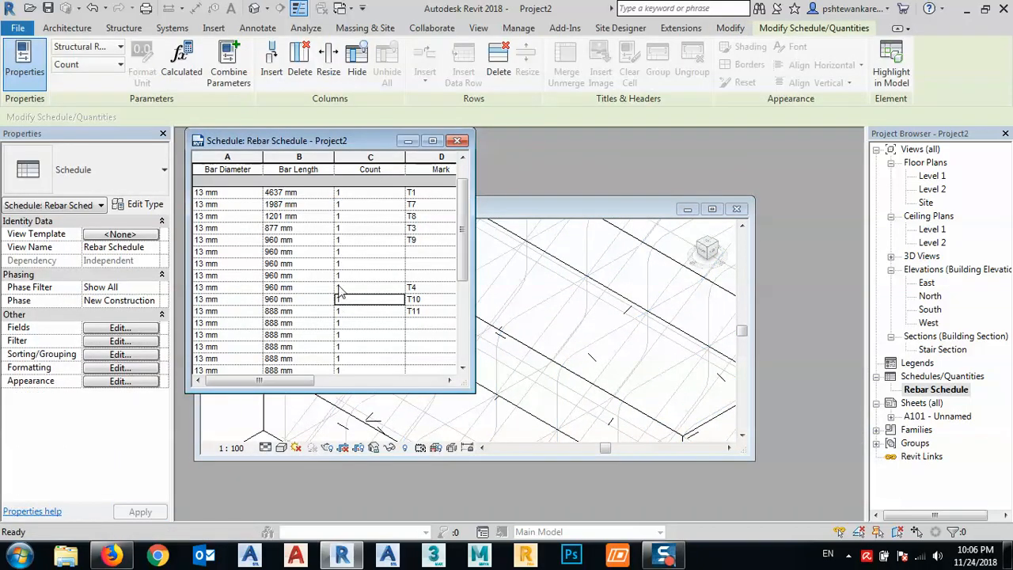
{"action": "left_click", "coordinate": [457, 141]}
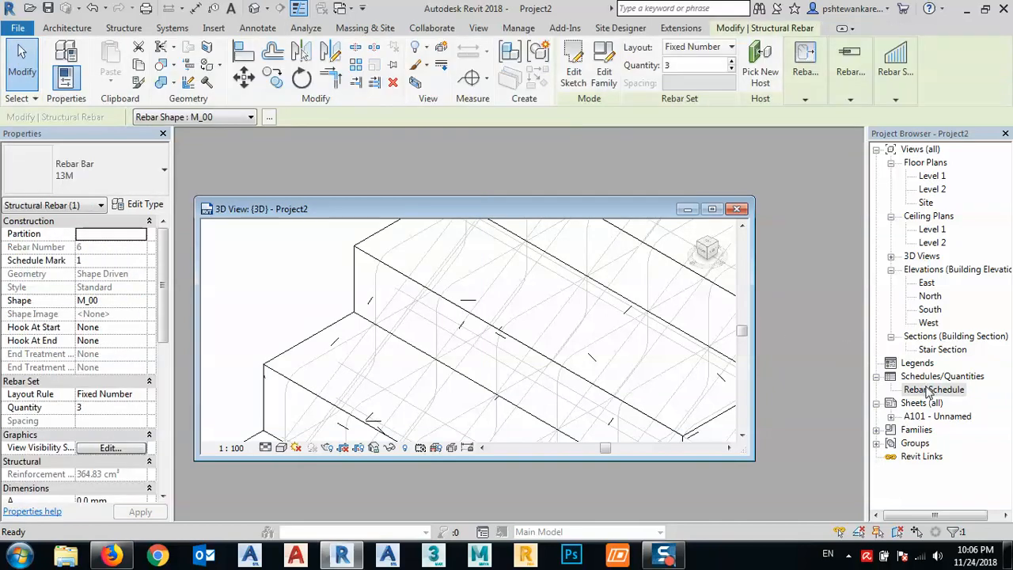
{"action": "double_click", "coordinate": [927, 389]}
{"action": "left_click", "coordinate": [764, 216]}
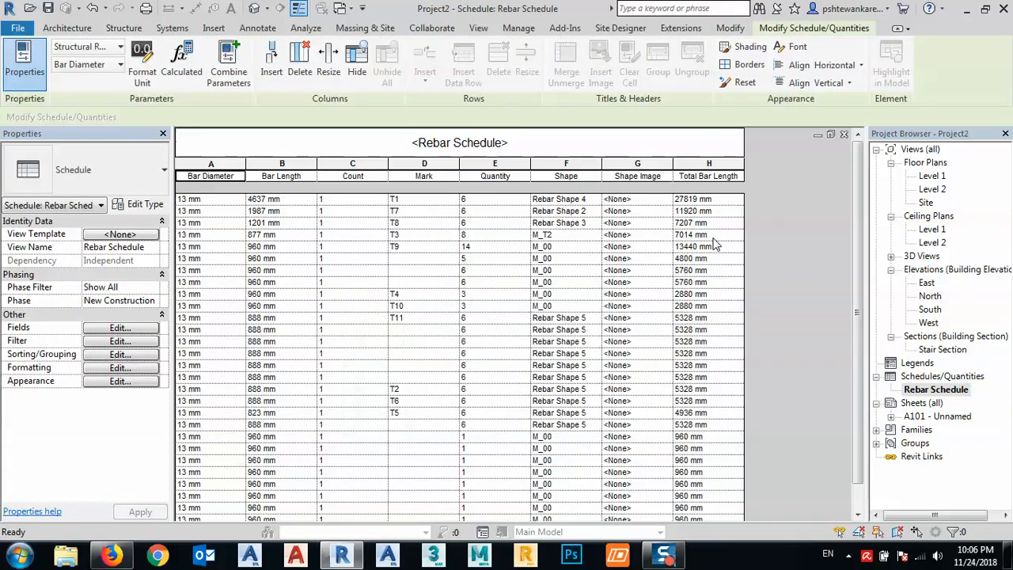
{"action": "scroll", "coordinate": [410, 373], "scroll_direction": "down", "scroll_amount": 1}
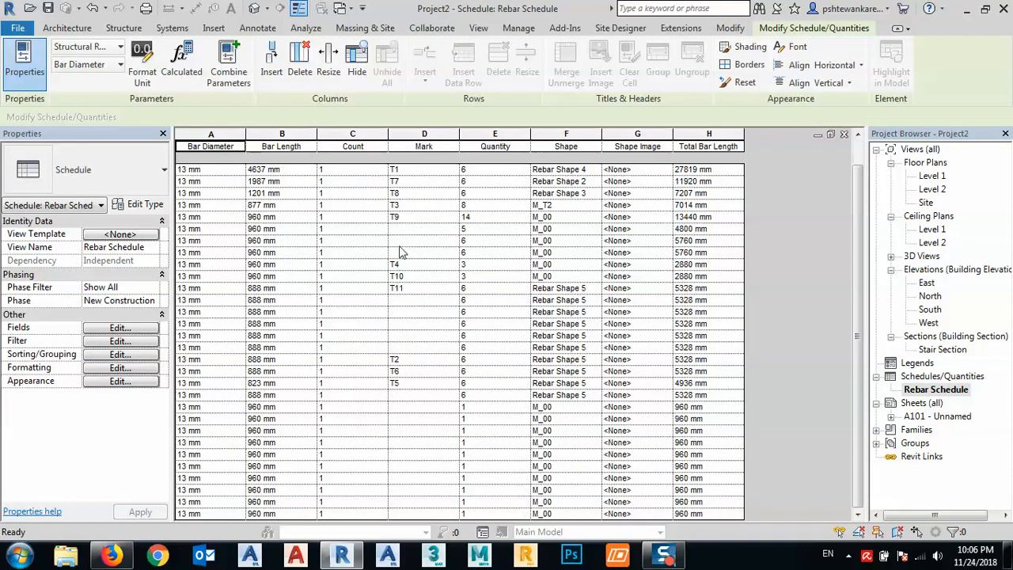
- Close the Rebar Schedule and set the 3D view's model transparency to 0 in Graphic Display Options
{"action": "left_click", "coordinate": [843, 135]}
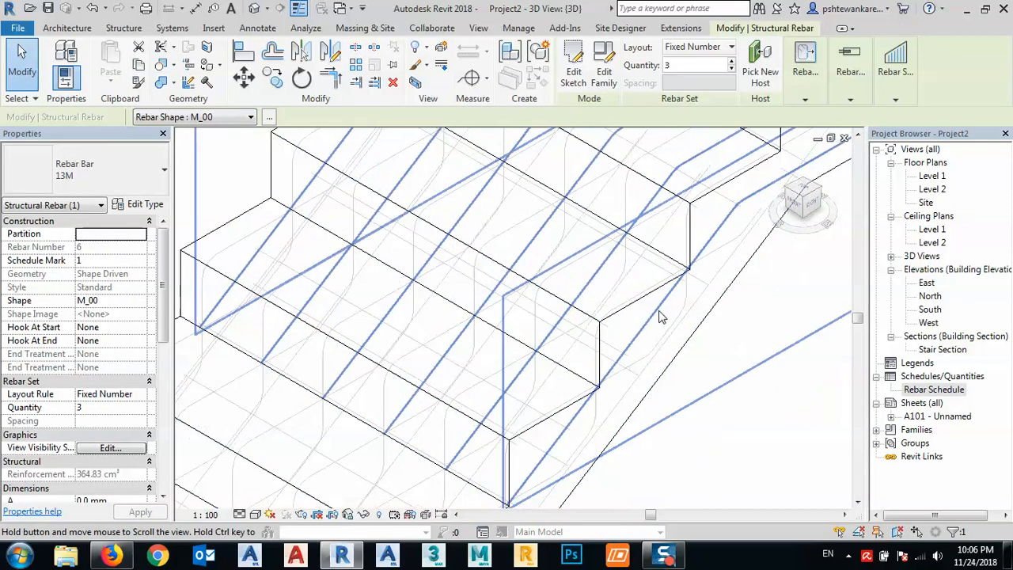
{"action": "scroll", "coordinate": [516, 318], "scroll_direction": "down", "scroll_amount": 5}
{"action": "middle_click_drag", "start_coordinate": [658, 375], "coordinate": [606, 343]}
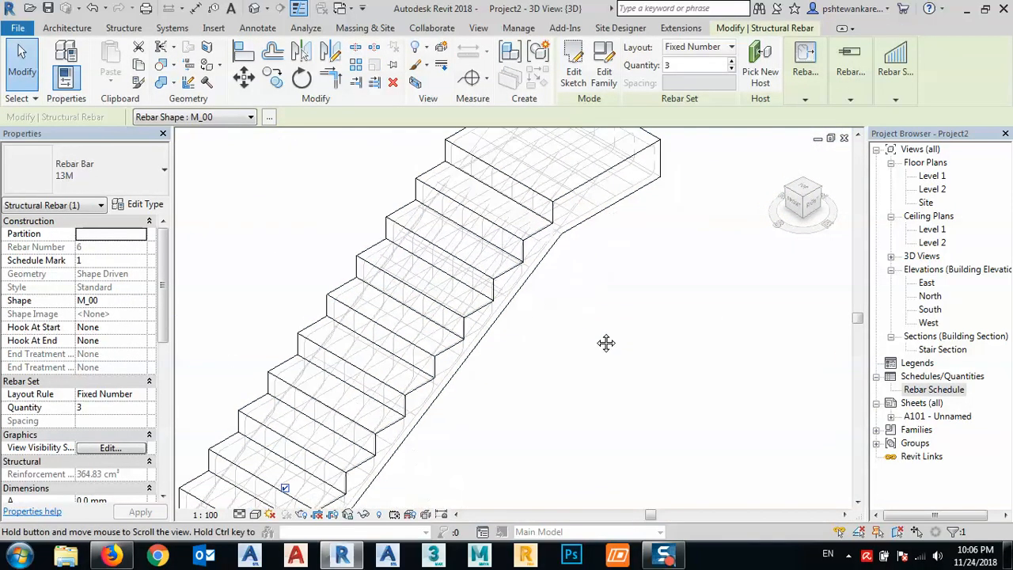
{"action": "left_click", "coordinate": [256, 515]}
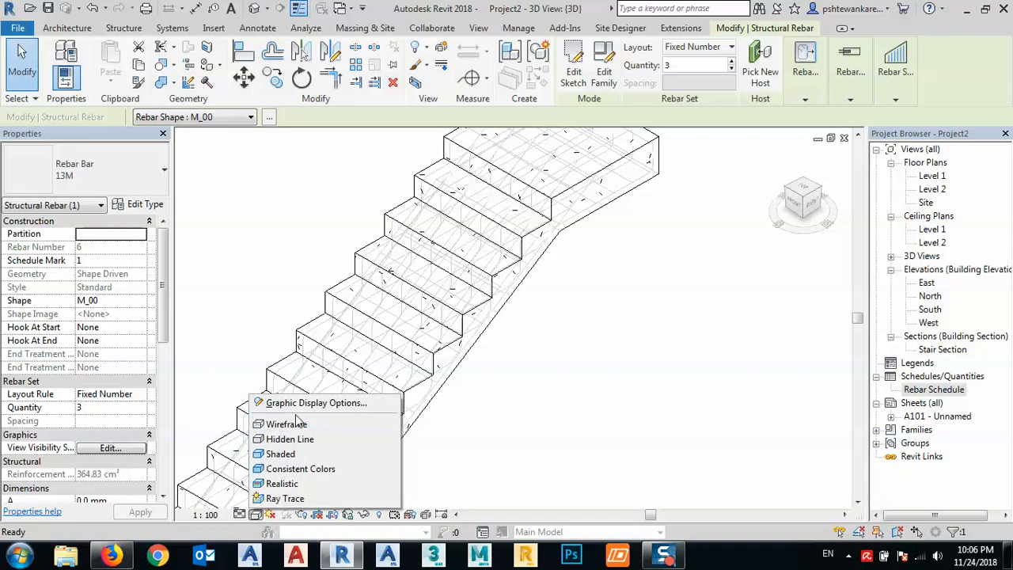
{"action": "left_click", "coordinate": [315, 403]}
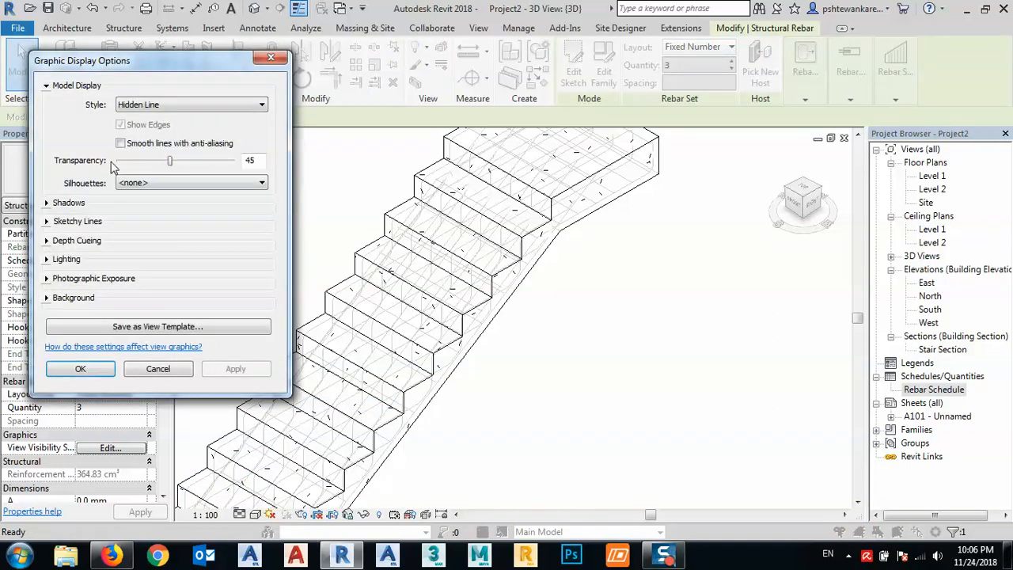
{"action": "left_click", "coordinate": [120, 161]}
{"action": "left_click_drag", "start_coordinate": [124, 160], "coordinate": [101, 166]}
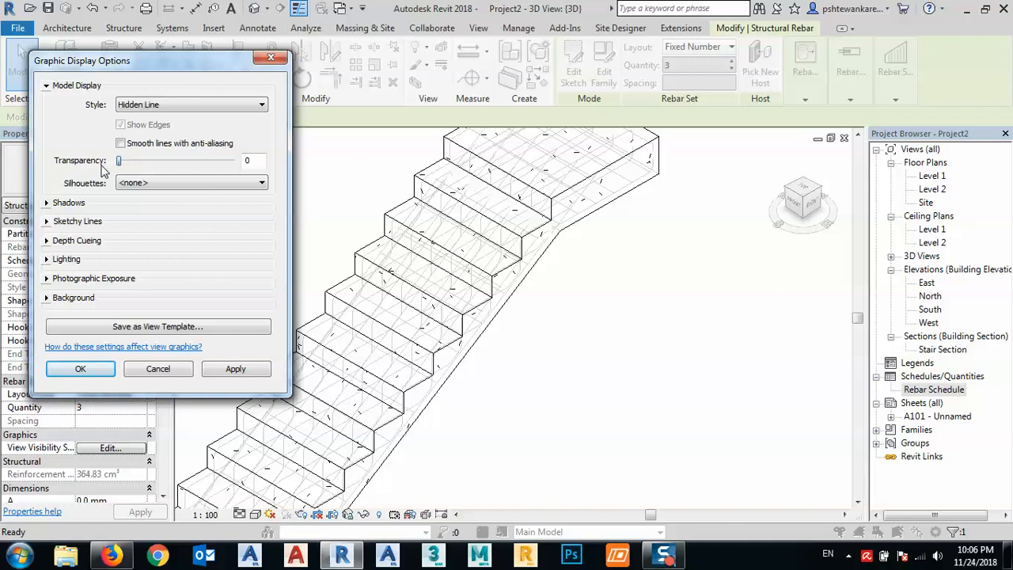
{"action": "left_click", "coordinate": [234, 369]}
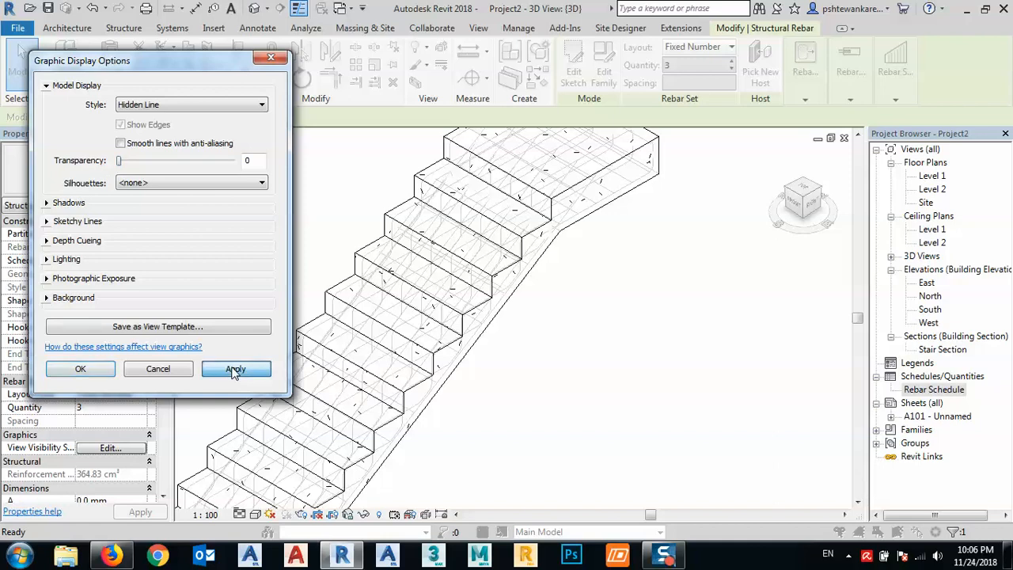
{"action": "left_click", "coordinate": [80, 369]}
{"action": "left_click", "coordinate": [469, 358]}
{"action": "middle_click_drag", "start_coordinate": [469, 357], "coordinate": [475, 317]}
{"action": "scroll", "coordinate": [475, 316], "scroll_direction": "down", "scroll_amount": 1}
- Compare the Wireframe and Hidden Line visual styles in the 3D view, and examine the stair's reinforcement in Wireframe
{"action": "left_click", "coordinate": [257, 515]}
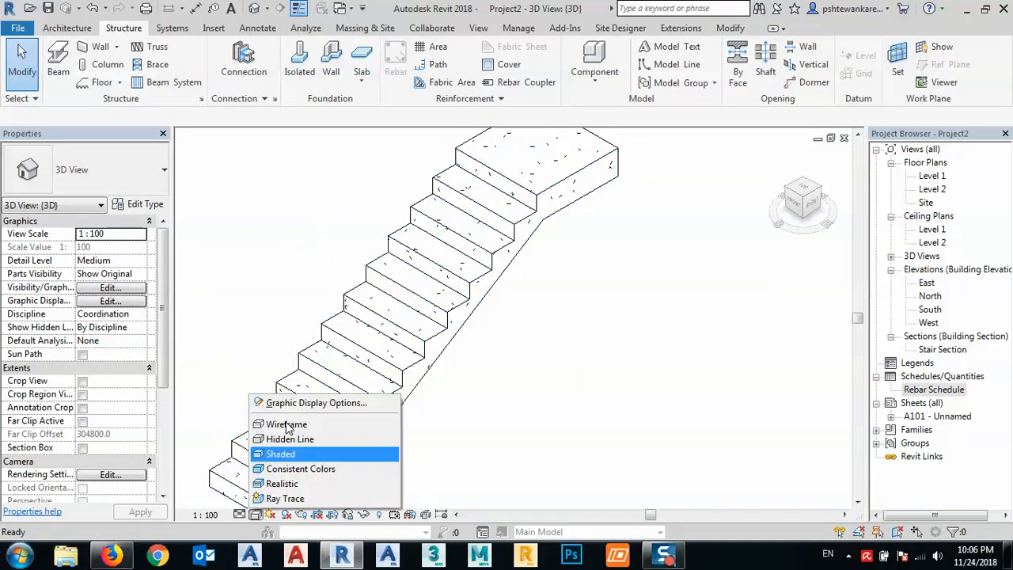
{"action": "left_click", "coordinate": [289, 424]}
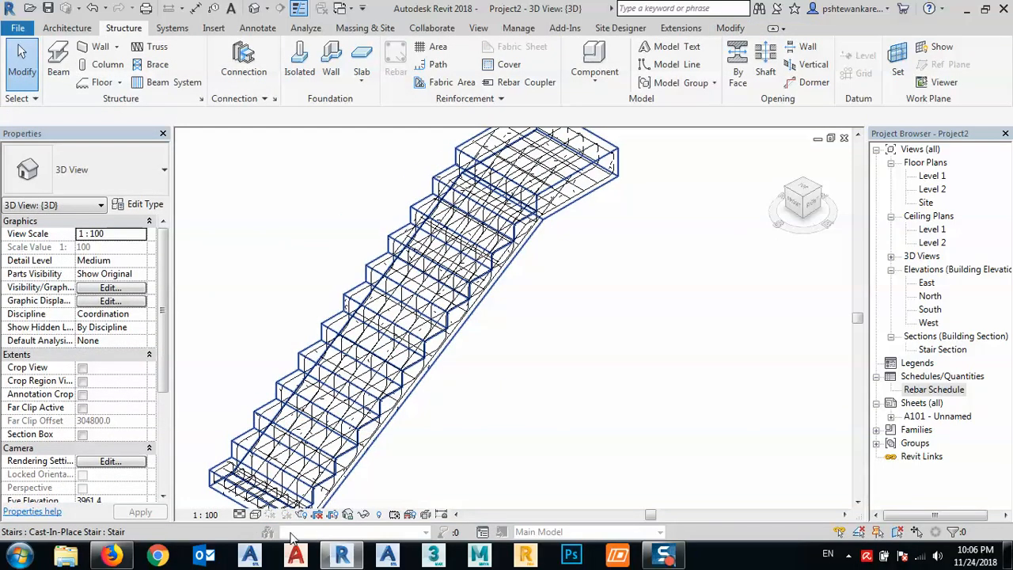
{"action": "left_click", "coordinate": [257, 515]}
{"action": "left_click", "coordinate": [289, 439]}
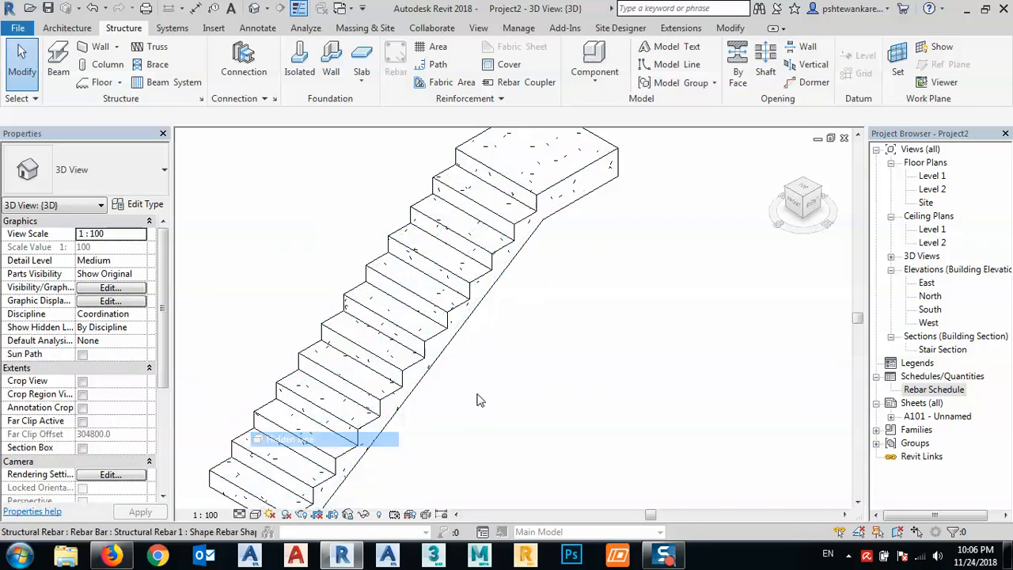
{"action": "left_click", "coordinate": [257, 515]}
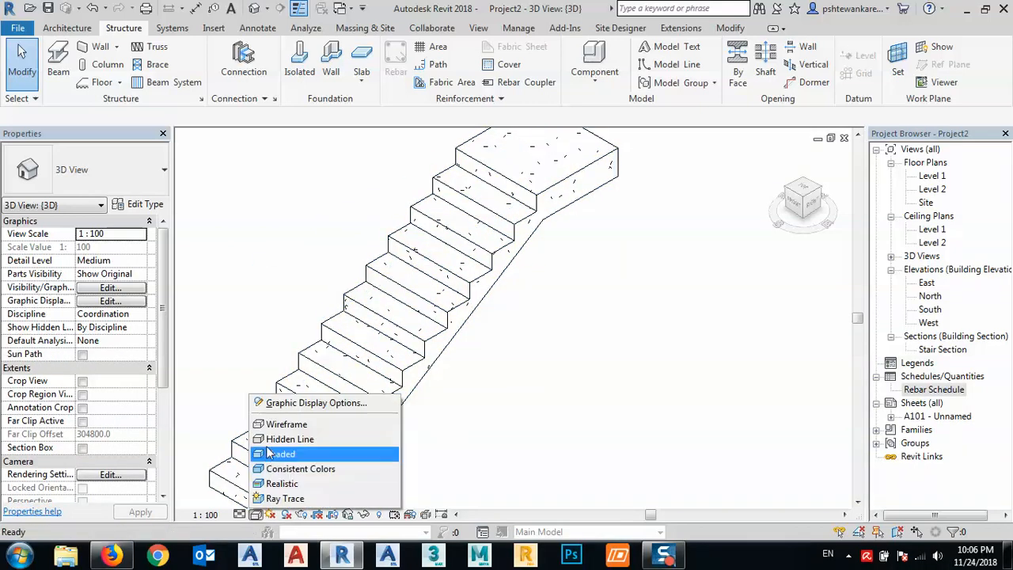
{"action": "left_click", "coordinate": [277, 427]}
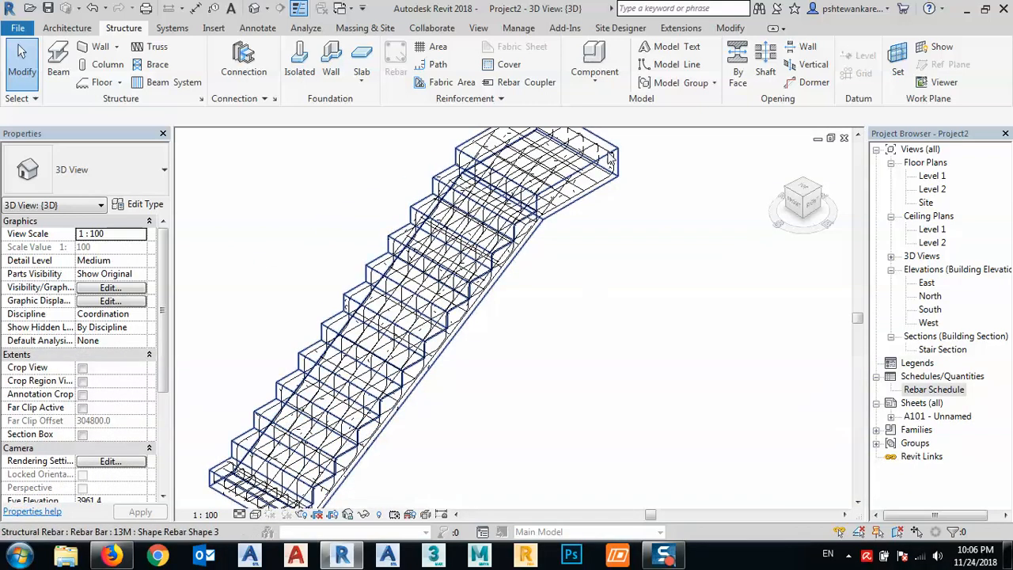
{"action": "scroll", "coordinate": [607, 156], "scroll_direction": "up", "scroll_amount": 2}
{"action": "scroll", "coordinate": [608, 155], "scroll_direction": "up", "scroll_amount": 2}
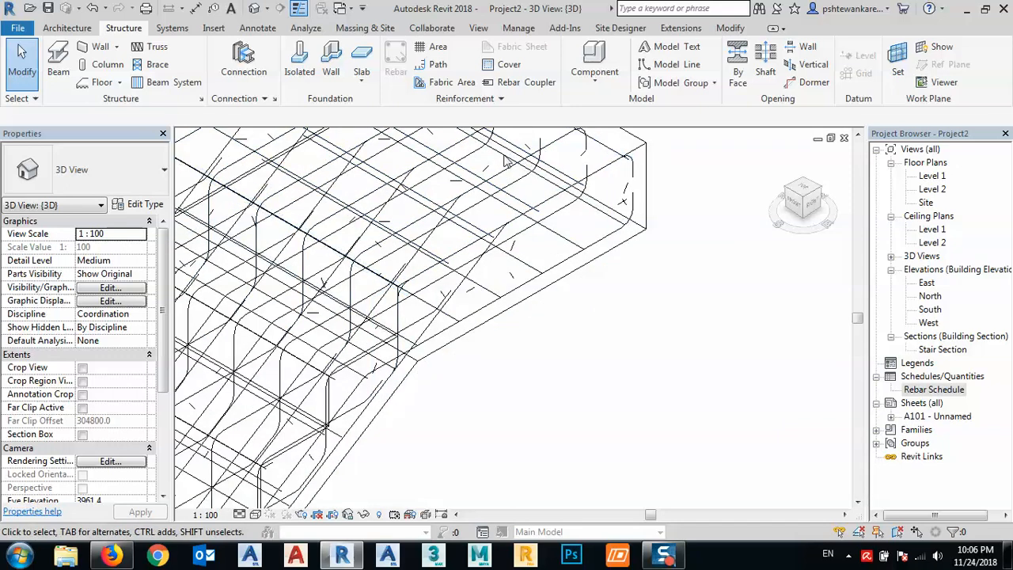
{"action": "scroll", "coordinate": [521, 155], "scroll_direction": "down", "scroll_amount": 3}
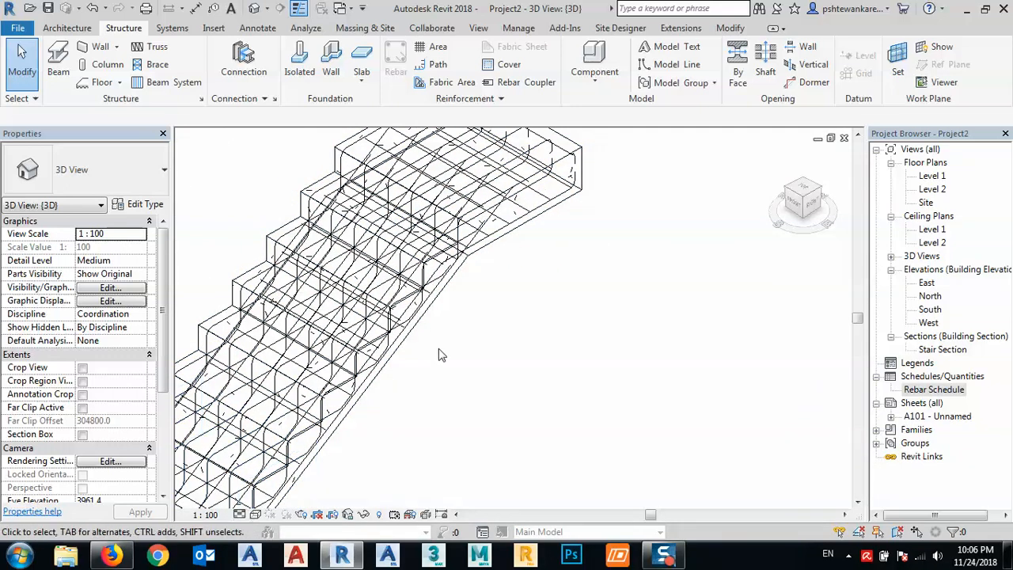
{"action": "middle_click_drag", "start_coordinate": [440, 351], "coordinate": [585, 284]}
{"action": "scroll", "coordinate": [578, 273], "scroll_direction": "down", "scroll_amount": 2}
{"action": "middle_click_drag", "start_coordinate": [500, 457], "coordinate": [517, 371]}
- Set the 3D view's visual style to Realistic and orbit around the concrete stair
{"action": "left_click", "coordinate": [258, 516]}
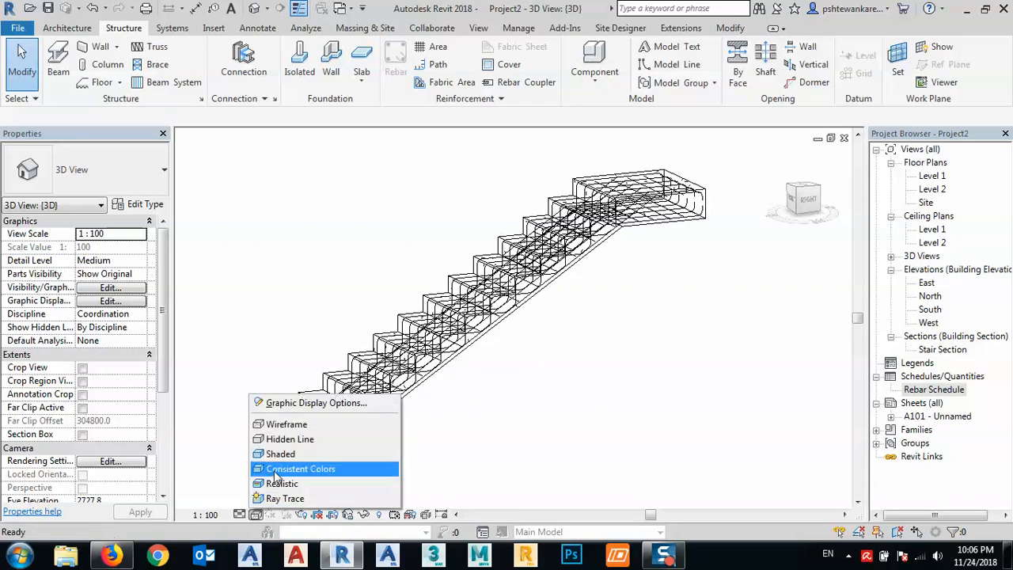
{"action": "key", "text": "Escape"}
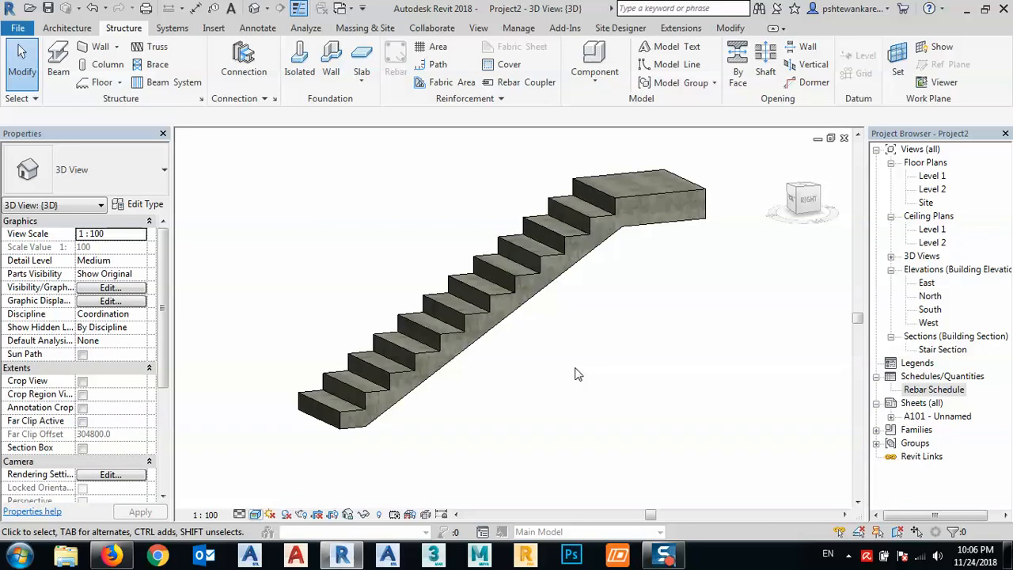
{"action": "middle_click_drag", "start_coordinate": [652, 388], "coordinate": [633, 374]}
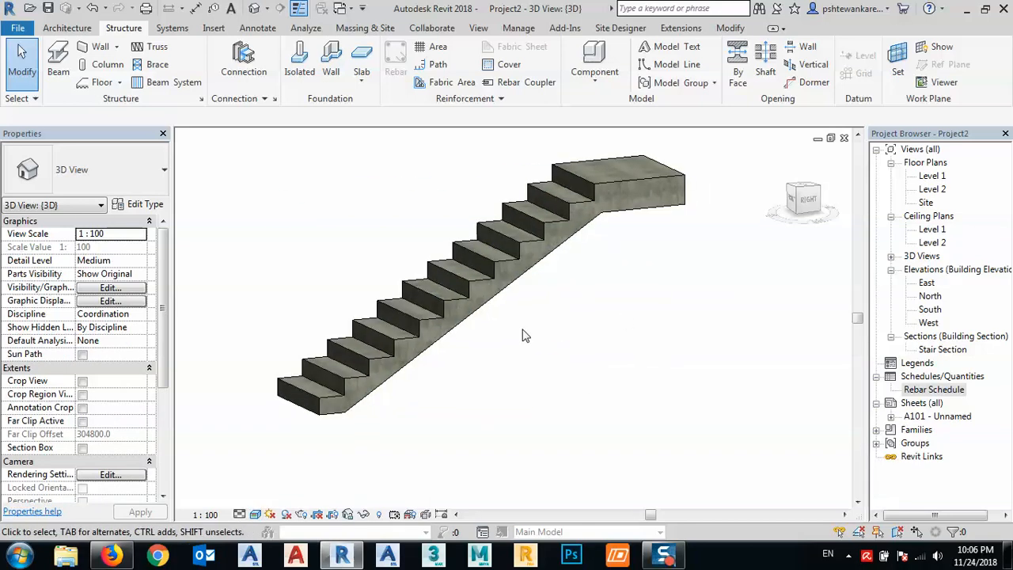
{"action": "middle_click_drag", "start_coordinate": [443, 316], "coordinate": [483, 332], "text": "shift"}
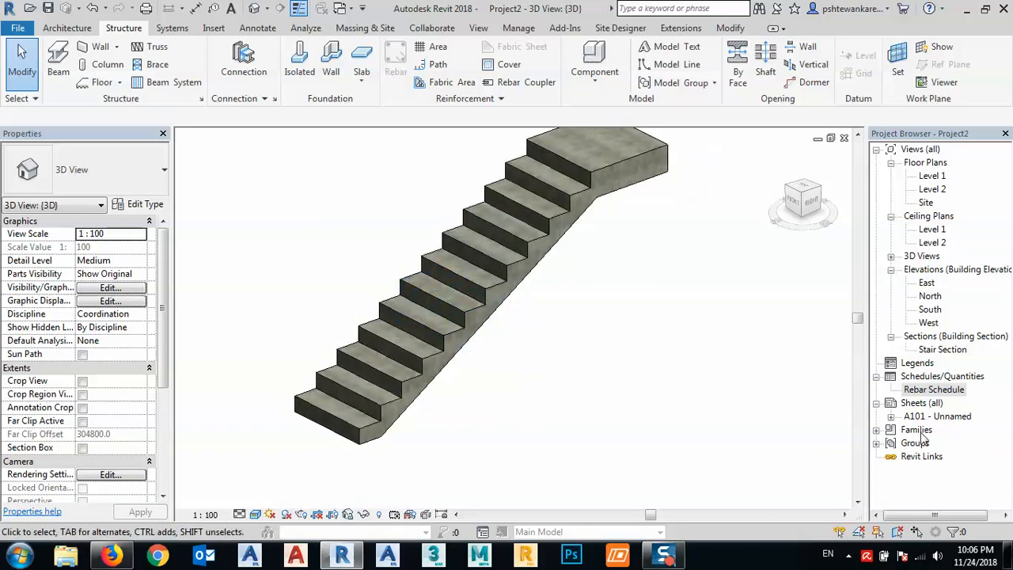
- Open sheet A101 and place the Rebar Schedule just outside the sheet's right border, beside the Stair Section view
{"action": "double_click", "coordinate": [941, 417]}
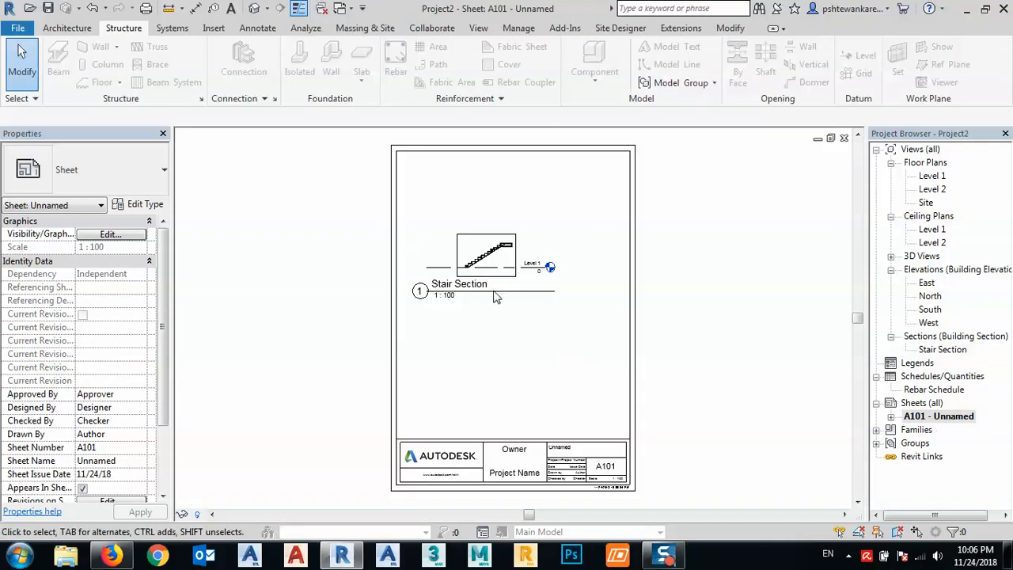
{"action": "scroll", "coordinate": [496, 296], "scroll_direction": "up", "scroll_amount": 10}
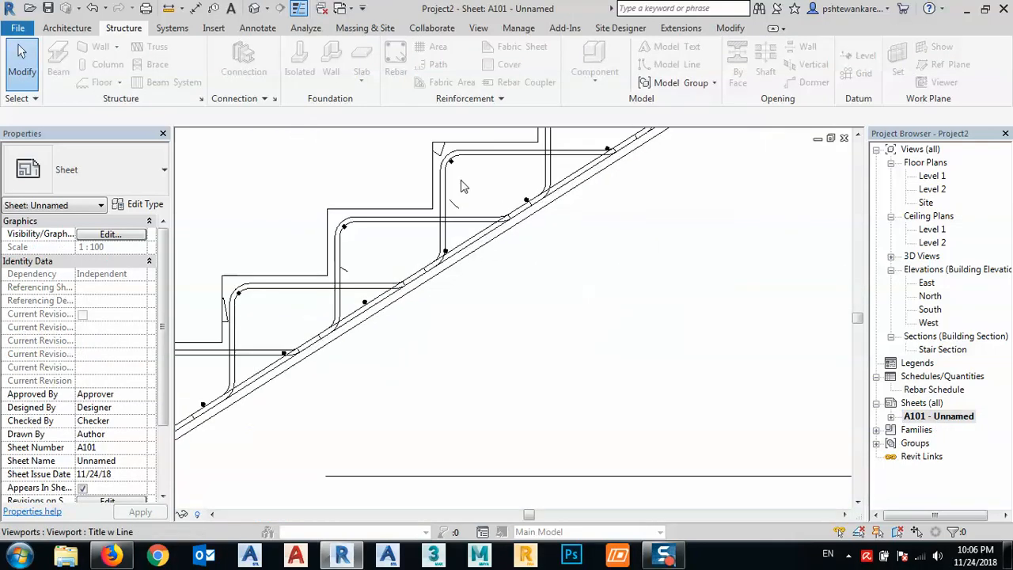
{"action": "scroll", "coordinate": [431, 182], "scroll_direction": "down", "scroll_amount": 6}
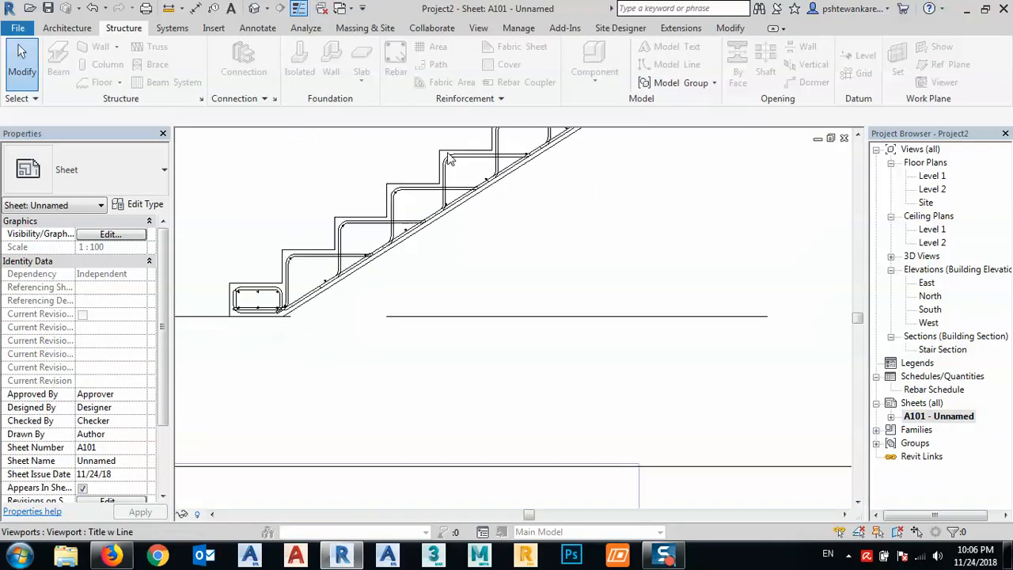
{"action": "scroll", "coordinate": [495, 285], "scroll_direction": "down", "scroll_amount": 5}
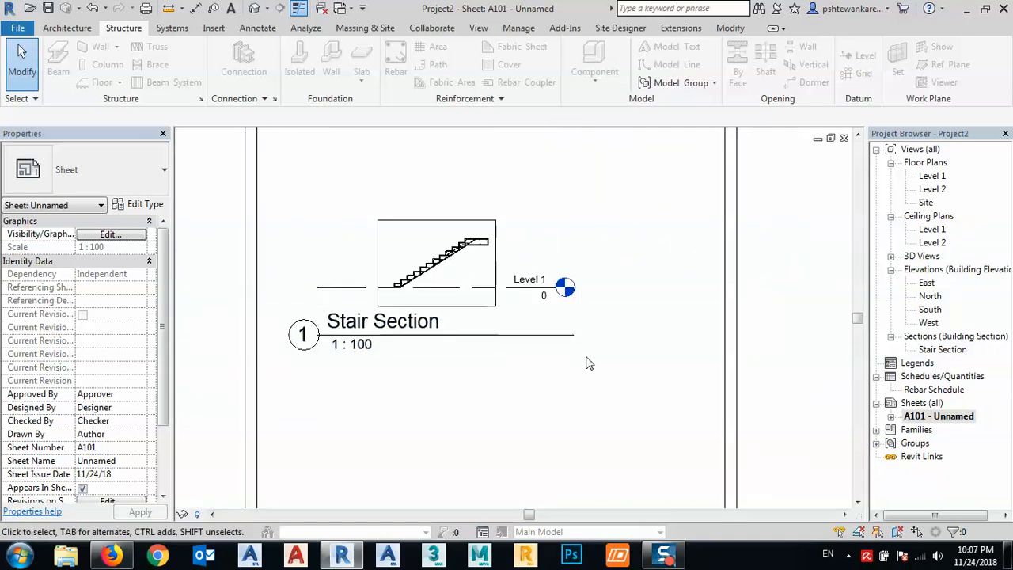
{"action": "left_click", "coordinate": [941, 390]}
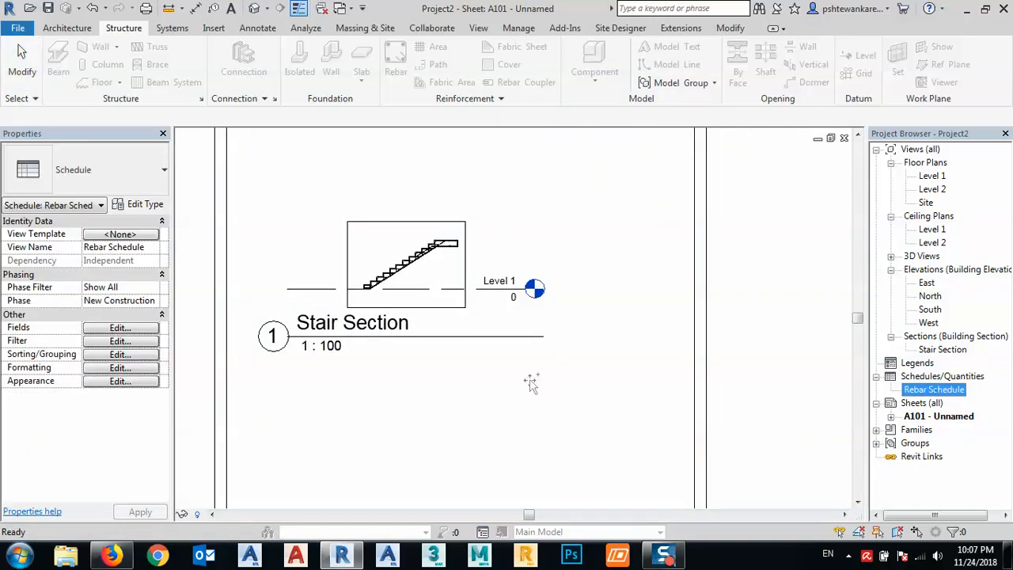
{"action": "left_click_drag", "start_coordinate": [530, 383], "coordinate": [511, 382]}
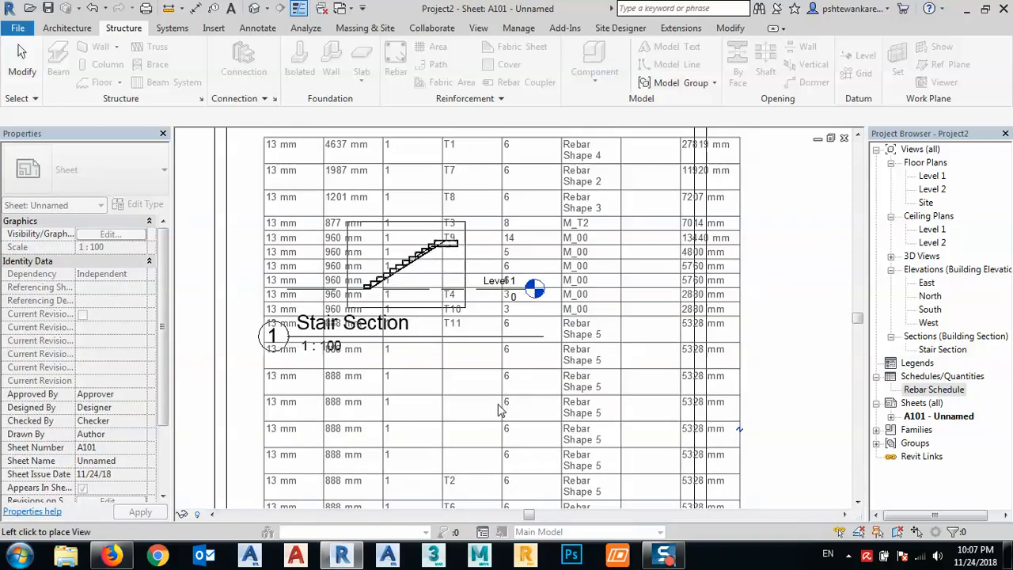
{"action": "middle_click_drag", "start_coordinate": [578, 366], "coordinate": [370, 297]}
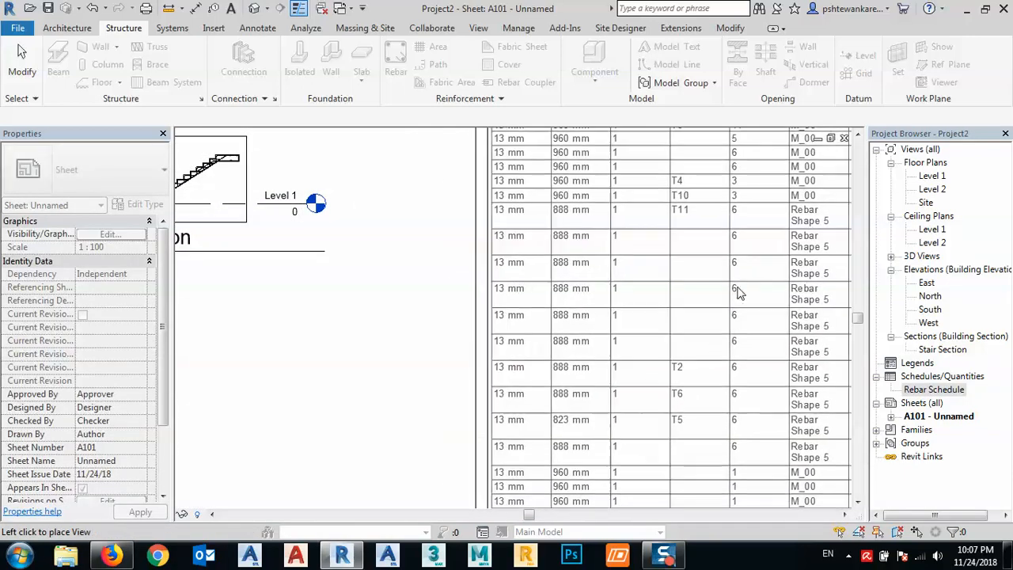
{"action": "left_click", "coordinate": [728, 294]}
{"action": "scroll", "coordinate": [450, 323], "scroll_direction": "down", "scroll_amount": 4}
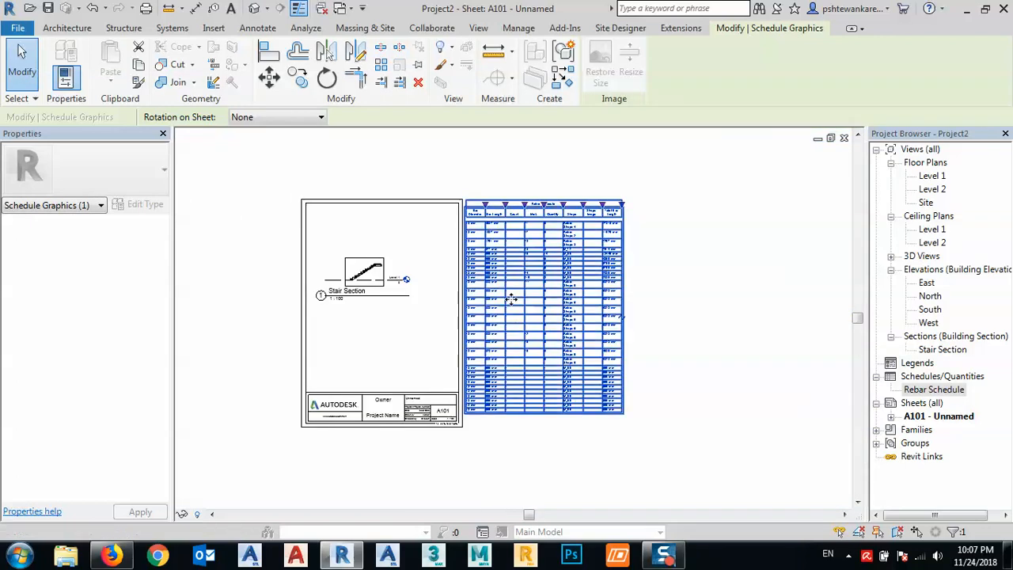
{"action": "scroll", "coordinate": [473, 209], "scroll_direction": "up", "scroll_amount": 2}
{"action": "left_click", "coordinate": [464, 176]}
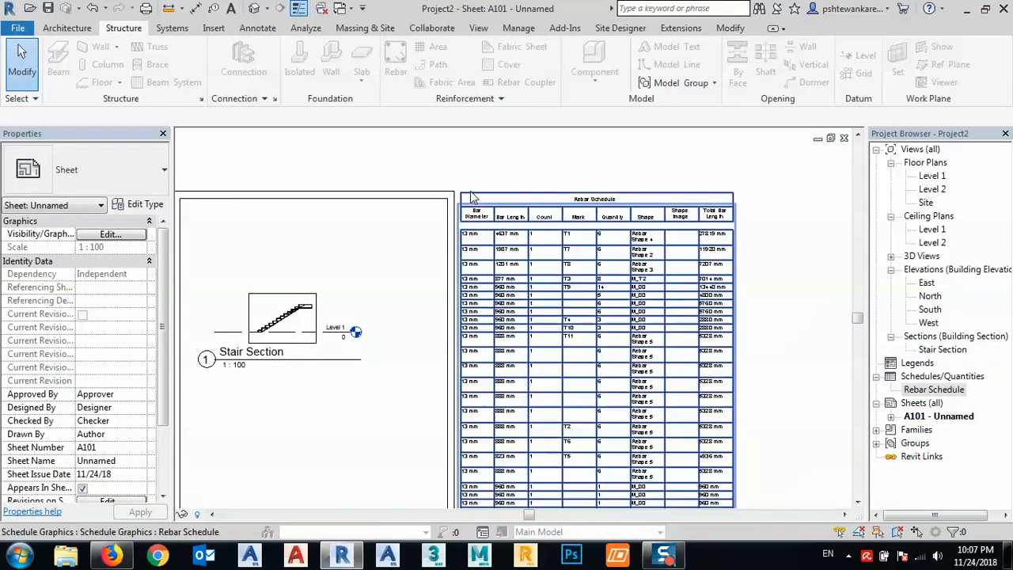
- Move the placed Rebar Schedule left and slightly down so its first columns overlap the sheet's right border
{"action": "left_click", "coordinate": [473, 197]}
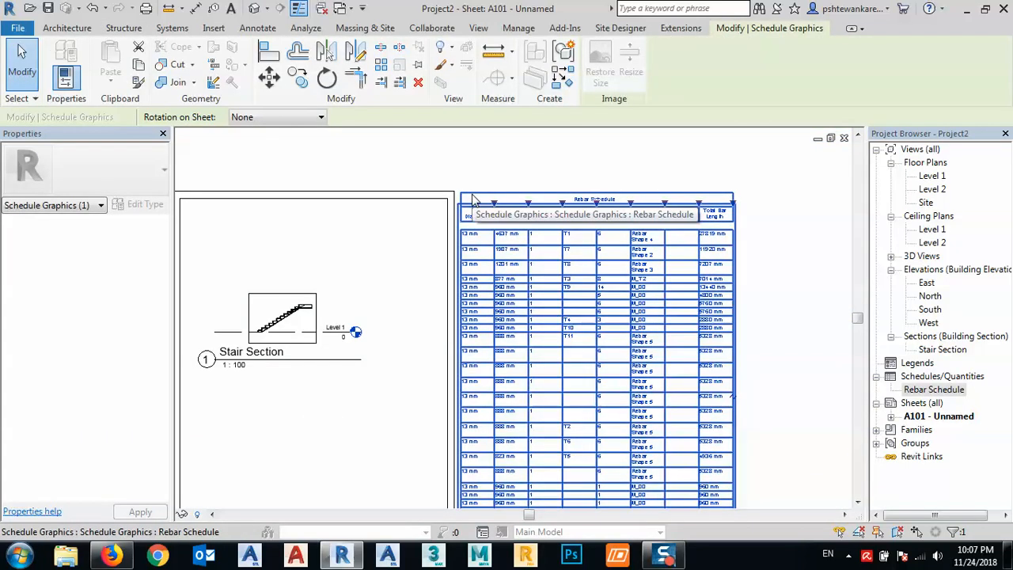
{"action": "left_click_drag", "start_coordinate": [447, 215], "coordinate": [368, 230]}
{"action": "left_click", "coordinate": [515, 175]}
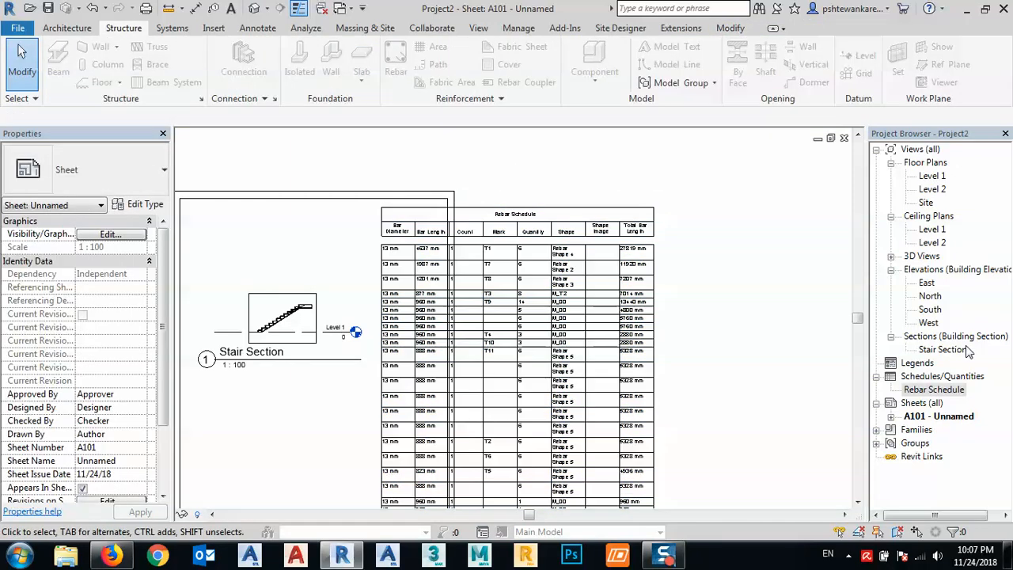
- Open the Rebar Schedule and change its title to "Stair reinforcement Quantities"
{"action": "double_click", "coordinate": [935, 389]}
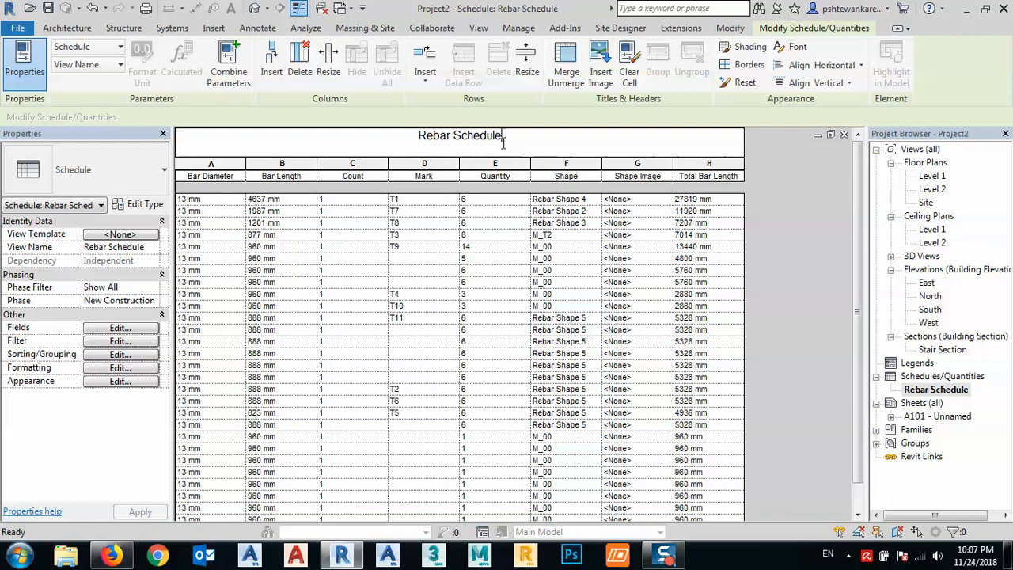
{"action": "left_click_drag", "start_coordinate": [502, 140], "coordinate": [362, 150]}
{"action": "type", "text": "S"}
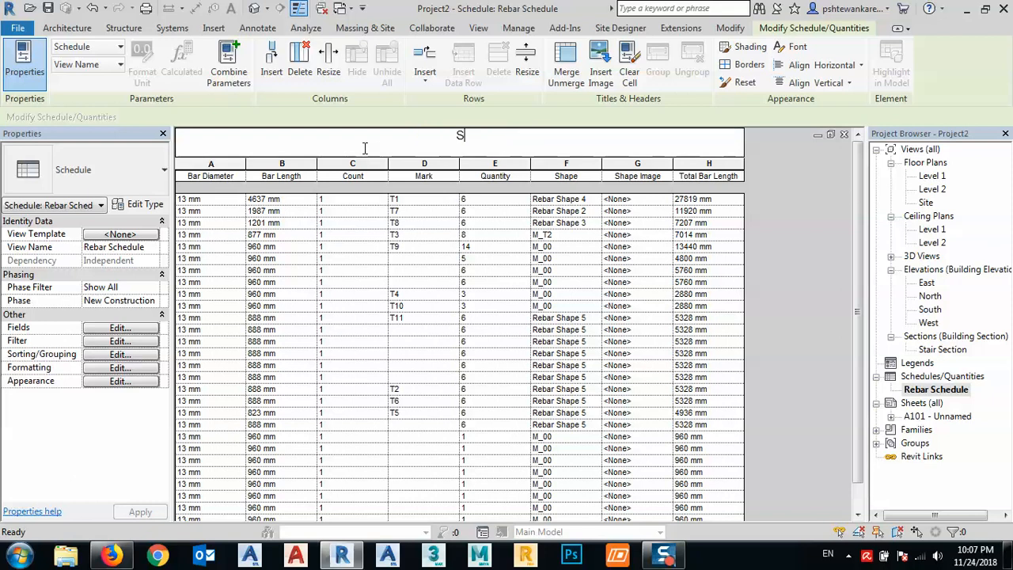
{"action": "type", "text": "tair reinfi"}
{"action": "key", "text": "BackSpace"}
{"action": "type", "text": "orcement "}
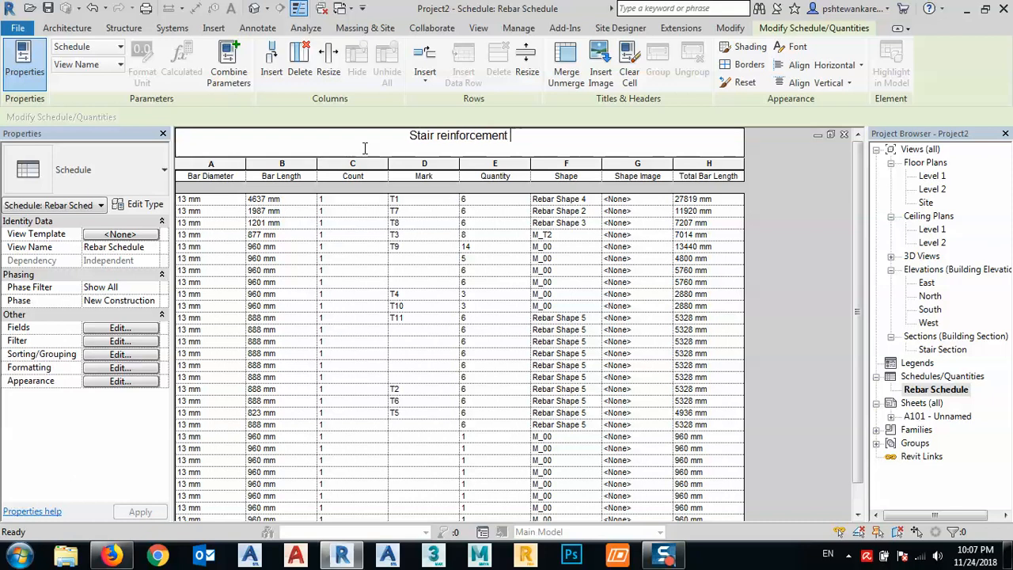
{"action": "type", "text": "Quan"}
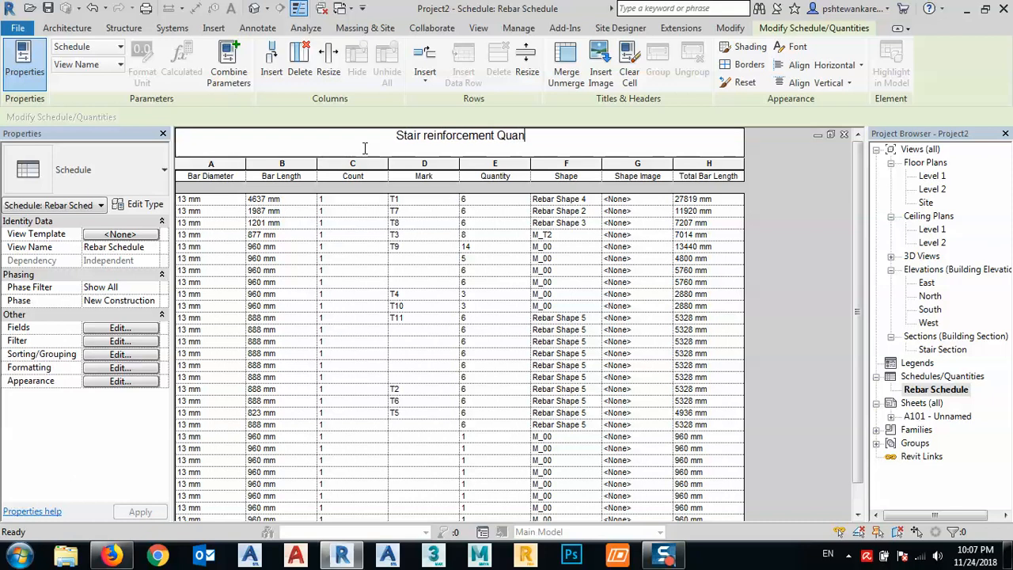
{"action": "type", "text": "tities"}
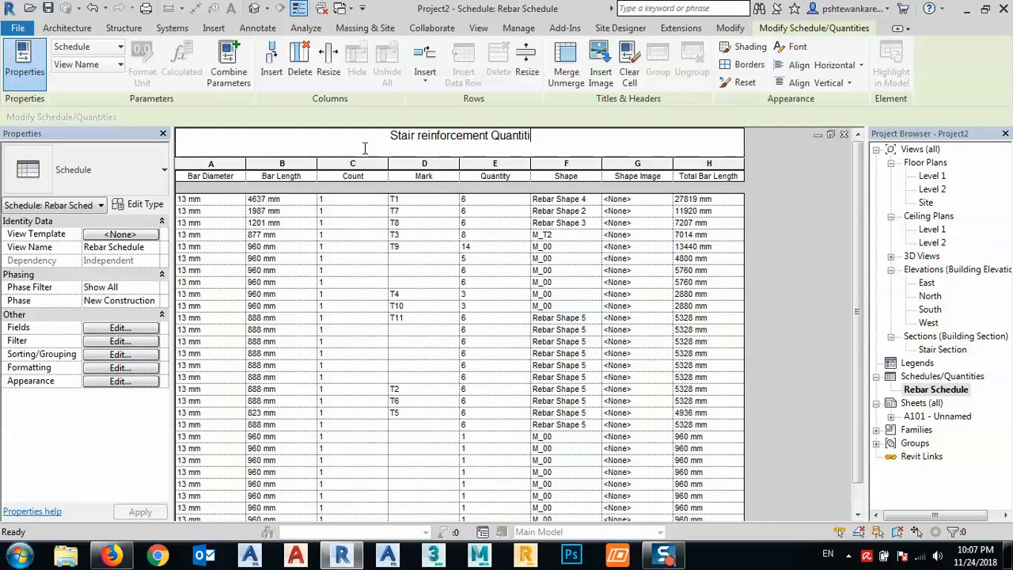
{"action": "left_click", "coordinate": [395, 299]}
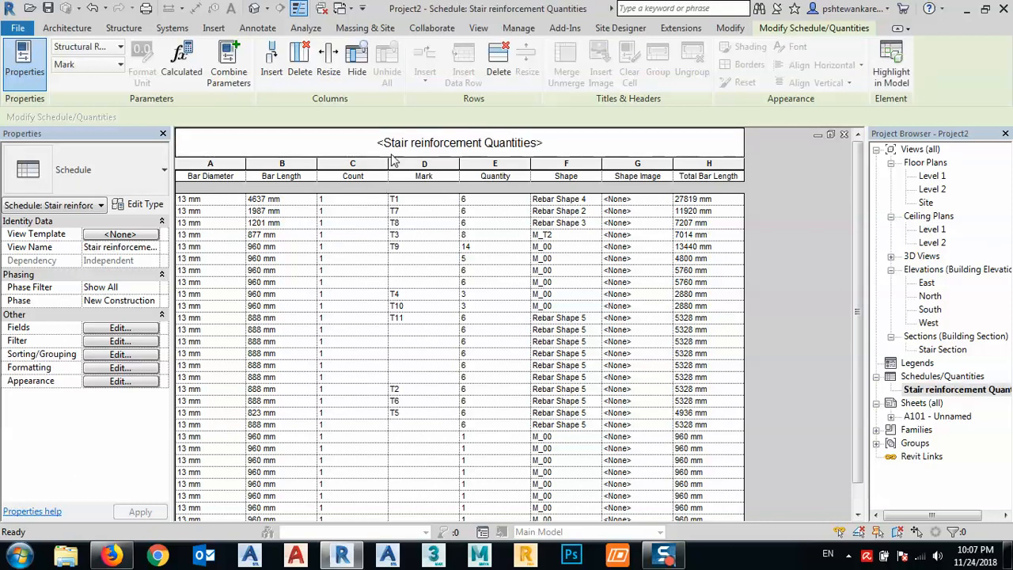
- Narrow the Count column of the schedule to about half its width
{"action": "left_click_drag", "start_coordinate": [391, 162], "coordinate": [356, 162]}
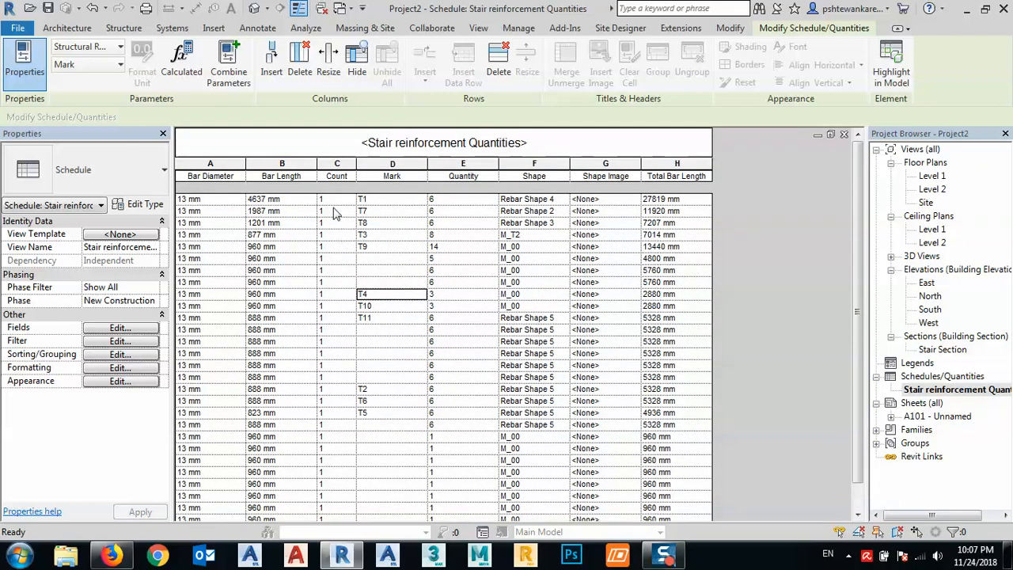
- Delete the Count column from the Stair reinforcement Quantities schedule
{"action": "left_click", "coordinate": [336, 164]}
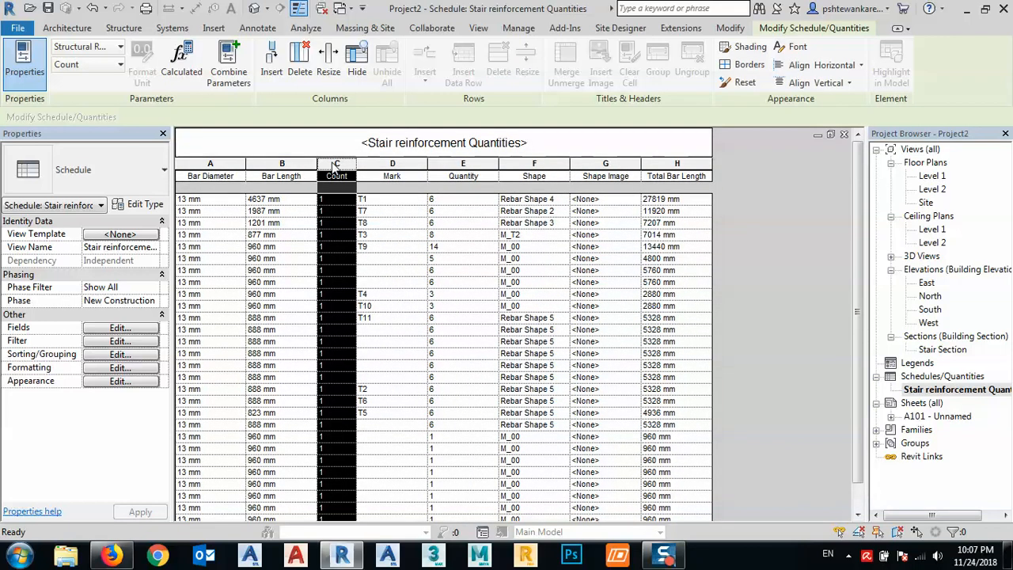
{"action": "right_click", "coordinate": [336, 164]}
{"action": "left_click", "coordinate": [375, 344]}
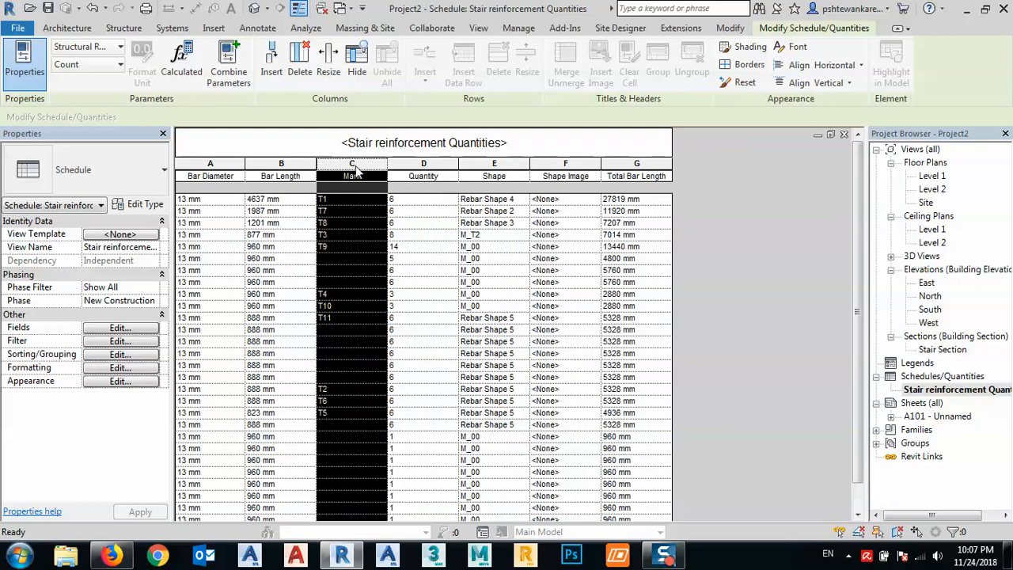
{"action": "mouse_move", "coordinate": [353, 169]}
{"action": "left_mouse_down"}
{"action": "mouse_move", "coordinate": [291, 168]}
{"action": "mouse_move", "coordinate": [354, 168]}
{"action": "left_mouse_up"}
{"action": "left_click", "coordinate": [354, 198]}
{"action": "left_click", "coordinate": [353, 165]}
{"action": "right_click", "coordinate": [354, 165]}
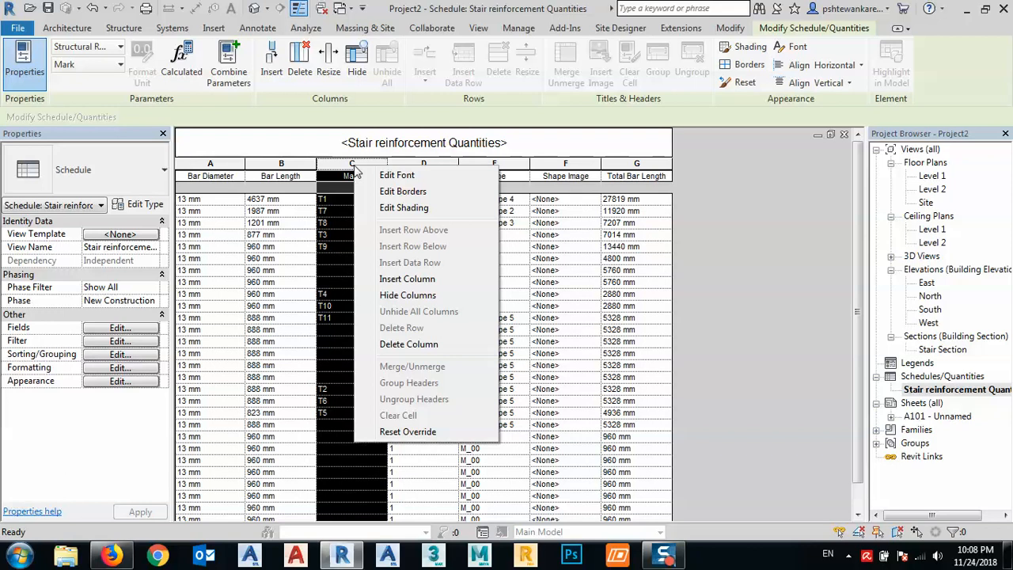
{"action": "left_click", "coordinate": [281, 345]}
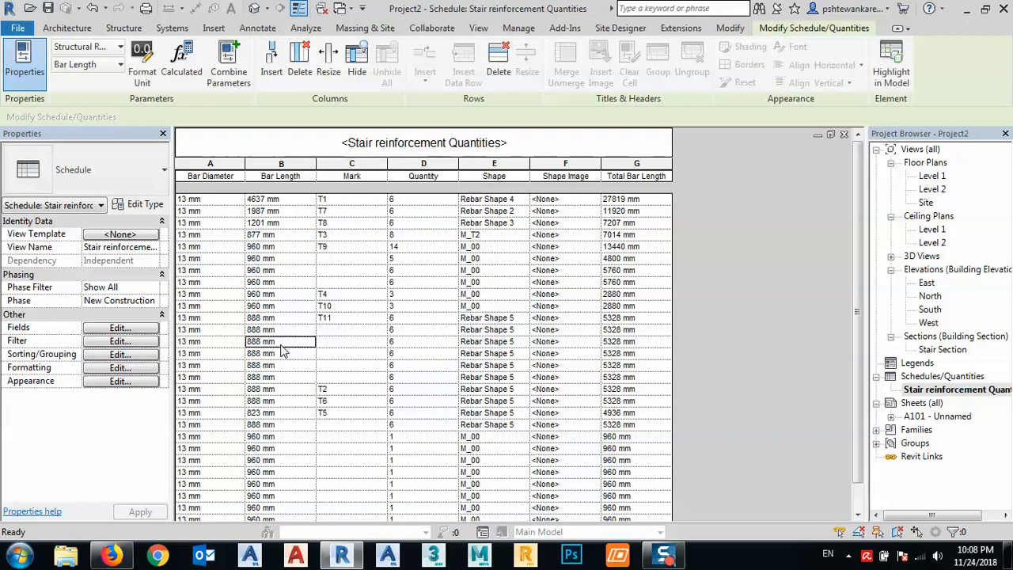
- Delete the Shape Image column and narrow the Mark and Quantity columns to about half their width
{"action": "left_click", "coordinate": [563, 165]}
{"action": "right_click", "coordinate": [562, 167]}
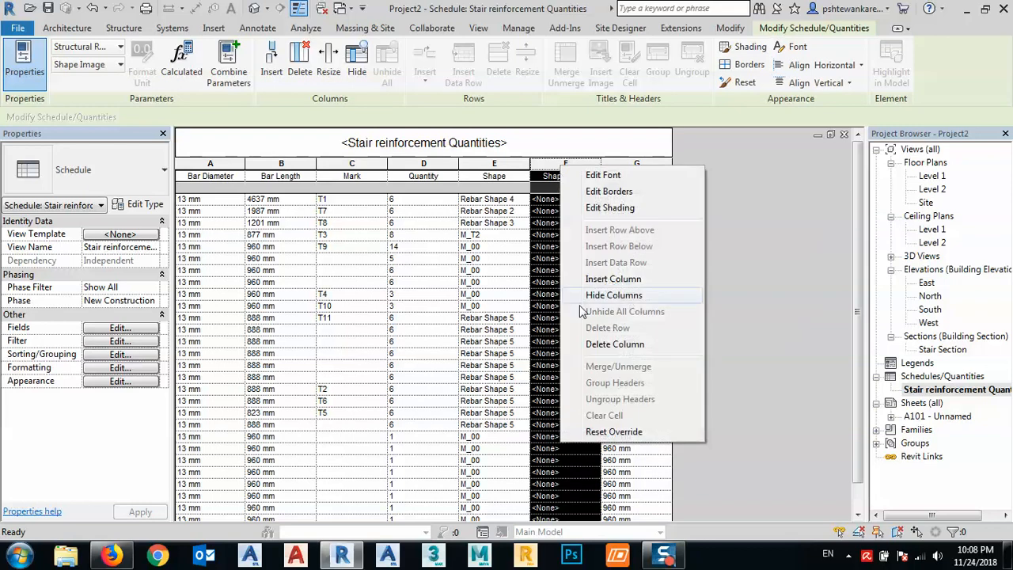
{"action": "left_click", "coordinate": [603, 346]}
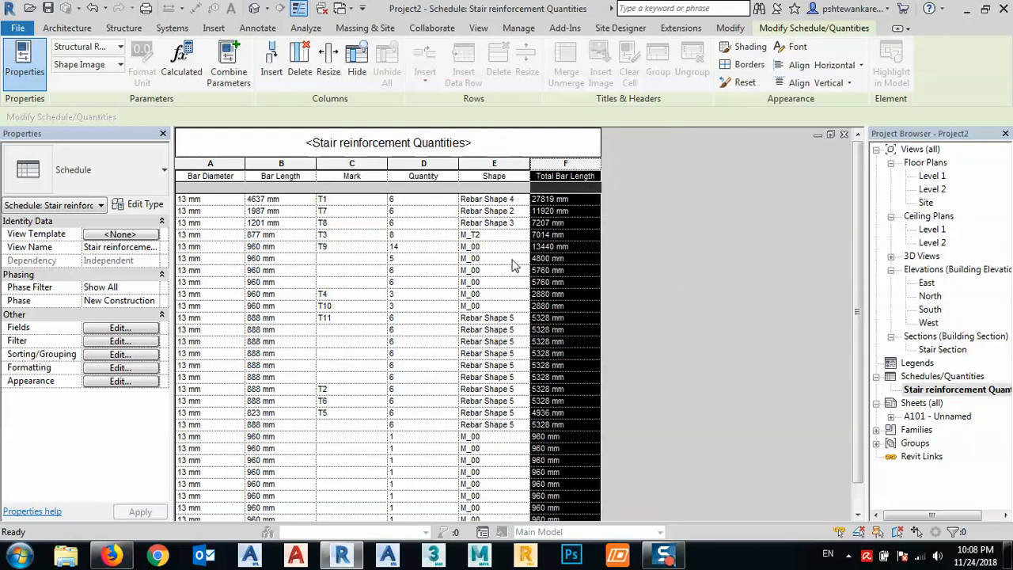
{"action": "left_click_drag", "start_coordinate": [459, 162], "coordinate": [354, 170]}
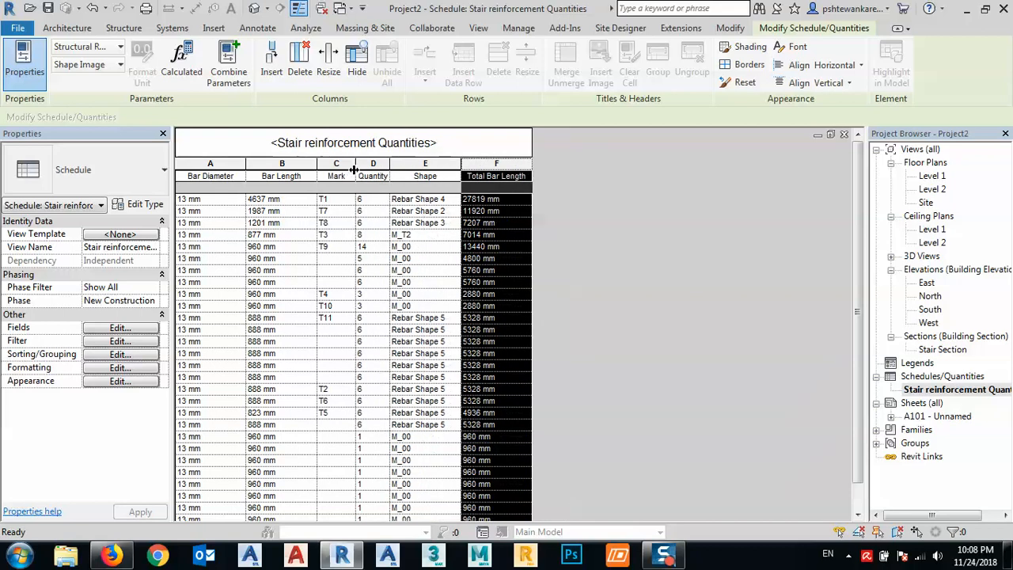
- Delete the Shape column from the schedule
{"action": "left_click", "coordinate": [434, 170]}
{"action": "right_click", "coordinate": [433, 169]}
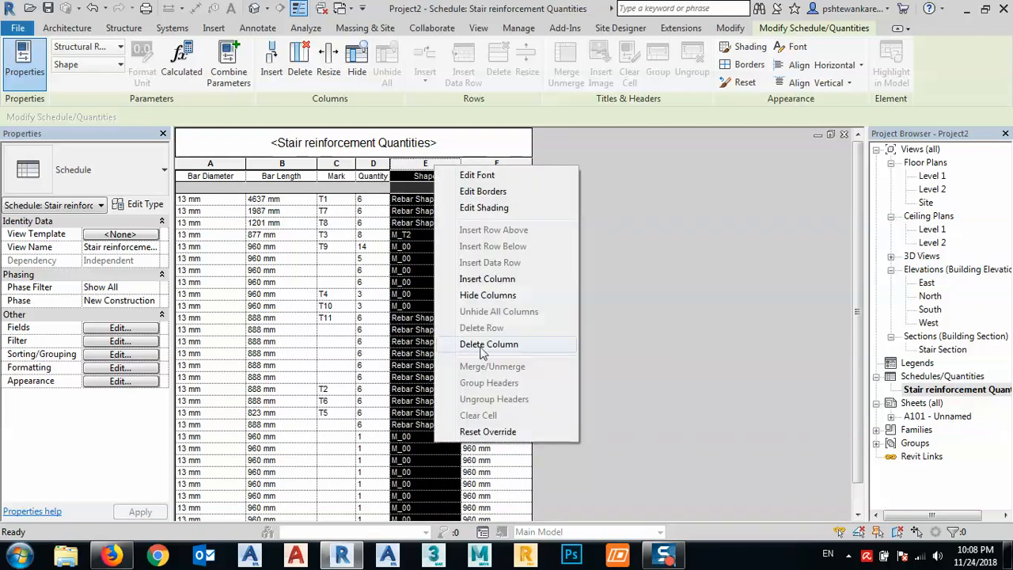
{"action": "left_click", "coordinate": [478, 342]}
{"action": "left_click", "coordinate": [328, 282]}
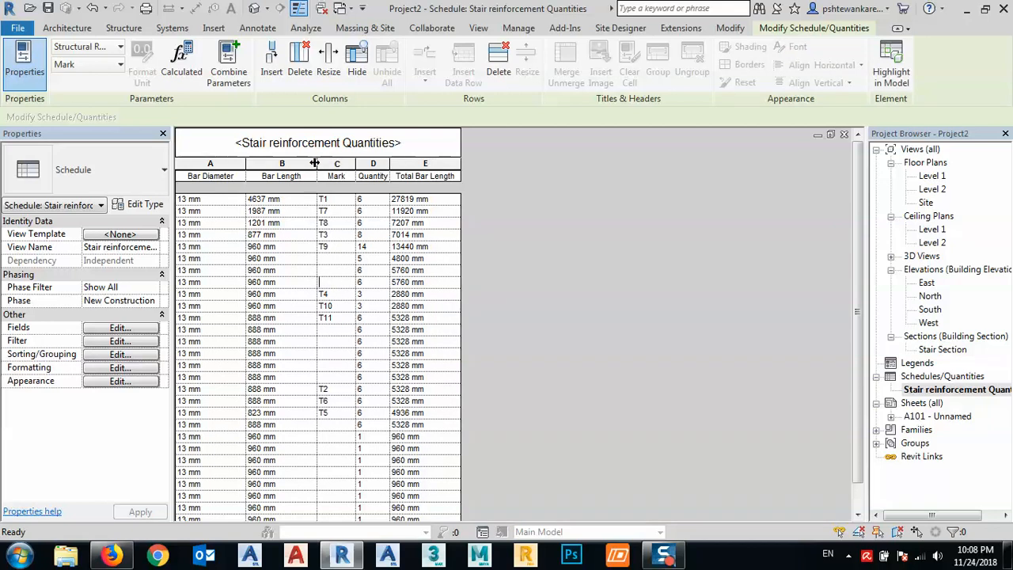
- Narrow the Bar Diameter and Bar Length columns to about two thirds of their width
{"action": "left_click_drag", "start_coordinate": [314, 163], "coordinate": [221, 173]}
{"action": "left_click", "coordinate": [256, 309]}
{"action": "scroll", "coordinate": [256, 317], "scroll_direction": "down", "scroll_amount": 1}
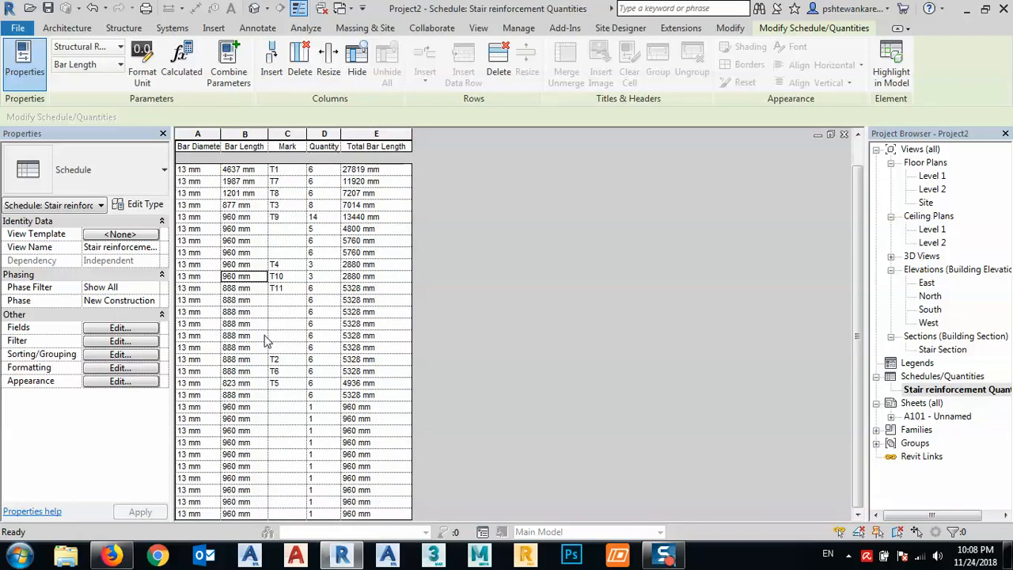
- Open sheet A101 and move the Stair Section viewport up close to the sheet's upper border
{"action": "left_click", "coordinate": [935, 390]}
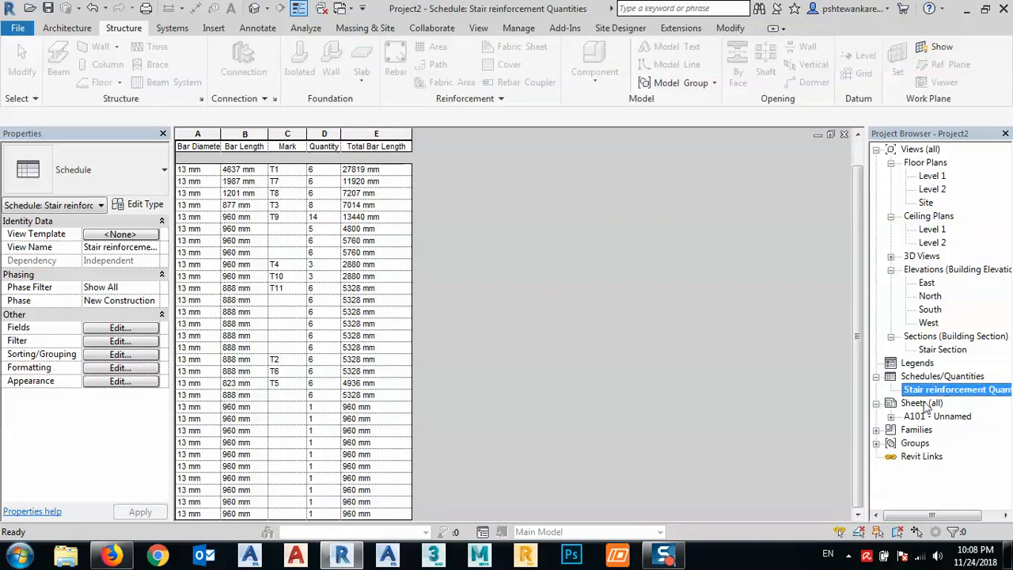
{"action": "double_click", "coordinate": [925, 417]}
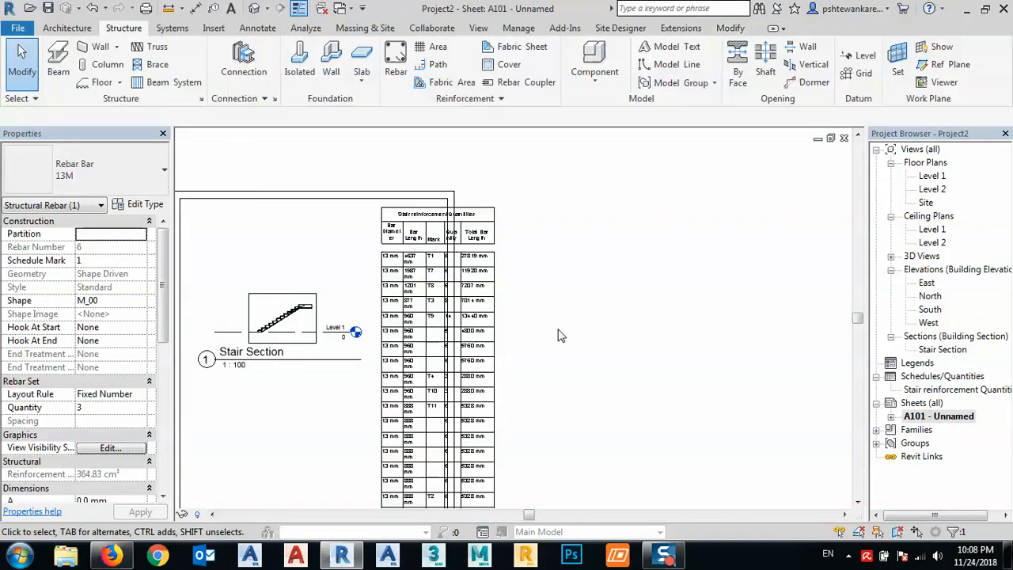
{"action": "left_click_drag", "start_coordinate": [358, 306], "coordinate": [344, 262]}
{"action": "middle_click_drag", "start_coordinate": [533, 300], "coordinate": [489, 231]}
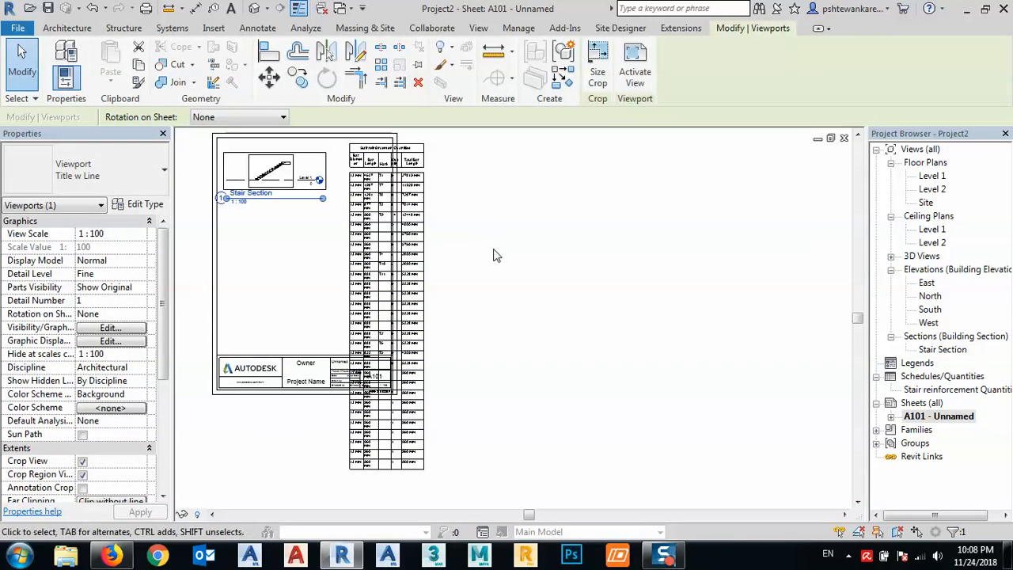
{"action": "left_click", "coordinate": [492, 250]}
- Move the placed schedule left and slightly up so only its Total Bar Length column overlaps the sheet's right border
{"action": "scroll", "coordinate": [358, 282], "scroll_direction": "up", "scroll_amount": 6}
{"action": "middle_click_drag", "start_coordinate": [373, 268], "coordinate": [385, 373]}
{"action": "scroll", "coordinate": [402, 309], "scroll_direction": "down", "scroll_amount": 4}
{"action": "middle_click_drag", "start_coordinate": [396, 257], "coordinate": [402, 410]}
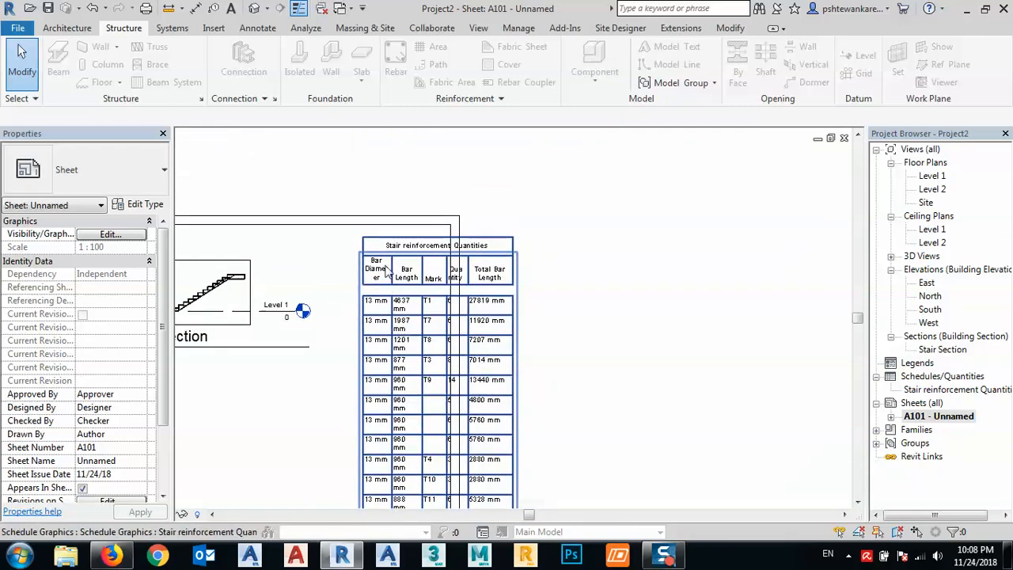
{"action": "left_click_drag", "start_coordinate": [378, 244], "coordinate": [330, 238]}
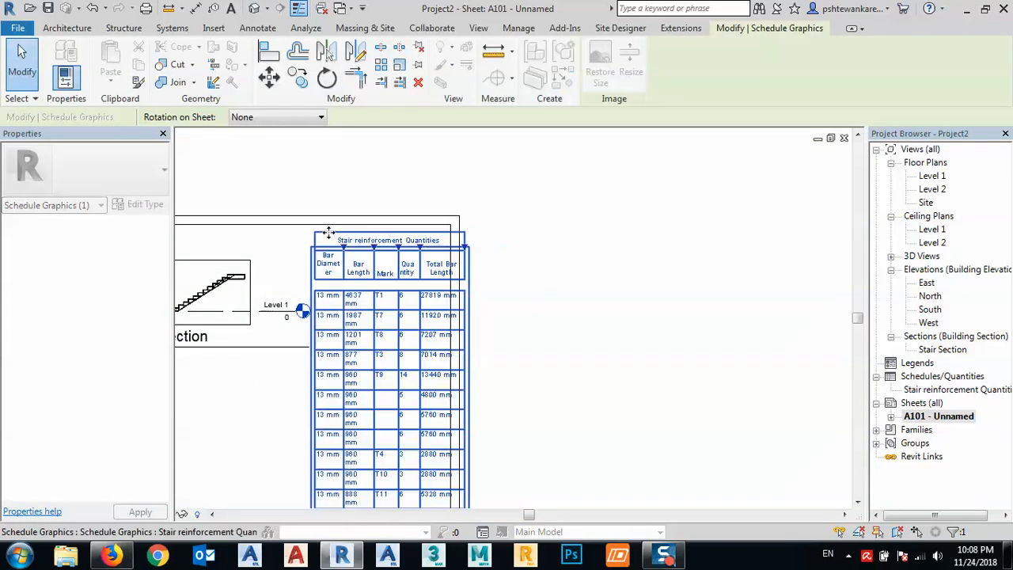
{"action": "left_click", "coordinate": [499, 248]}
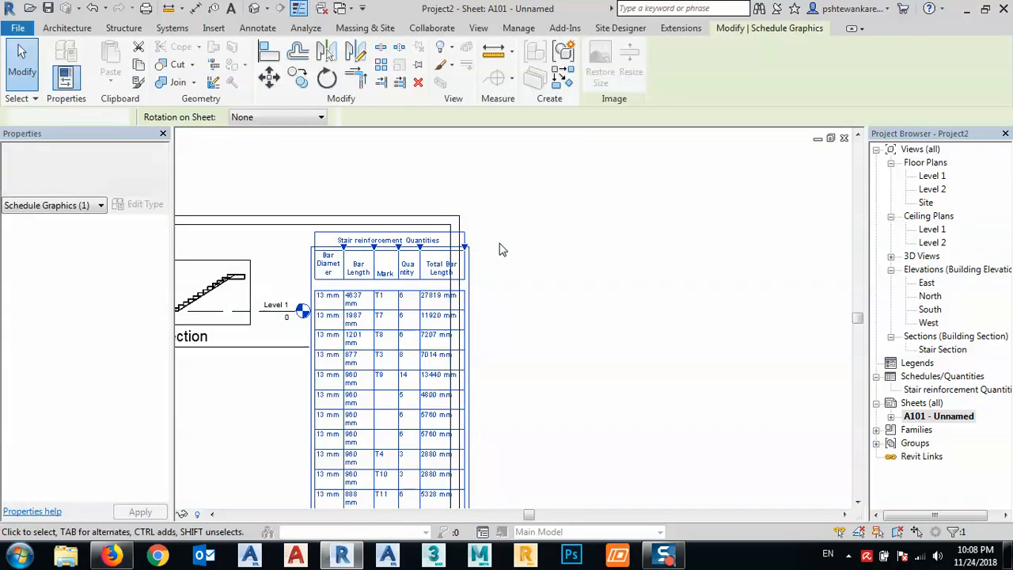
- Try a 90° clockwise rotation of the schedule on the sheet and reset its rotation to None
{"action": "left_click", "coordinate": [368, 241]}
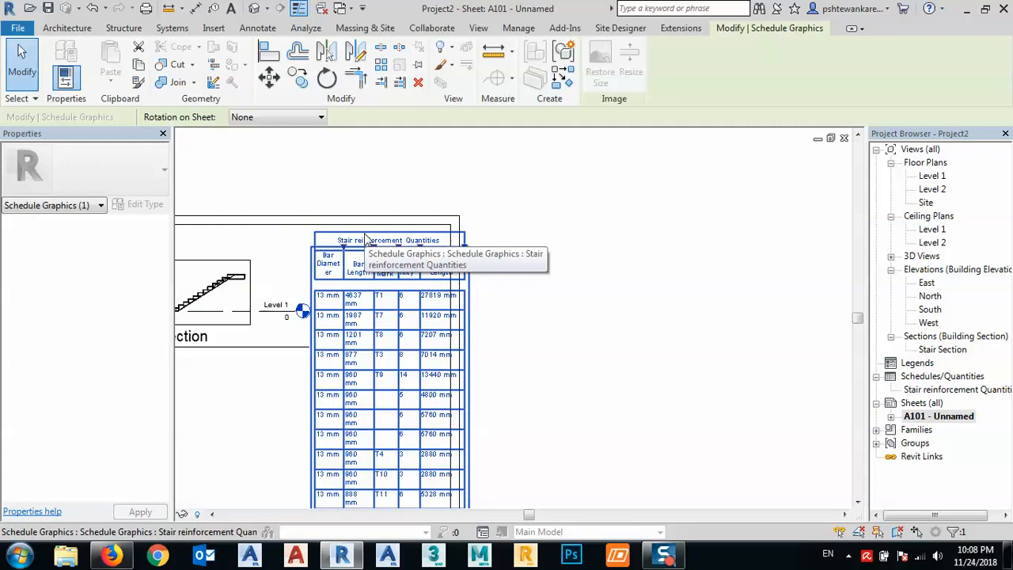
{"action": "left_click", "coordinate": [282, 120]}
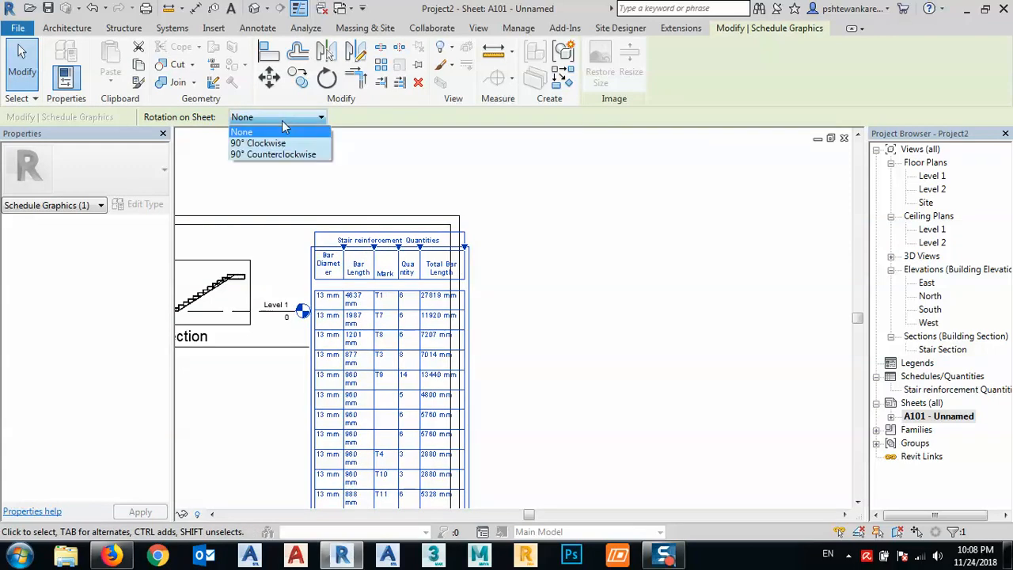
{"action": "left_click", "coordinate": [280, 142]}
{"action": "scroll", "coordinate": [387, 276], "scroll_direction": "down", "scroll_amount": 3}
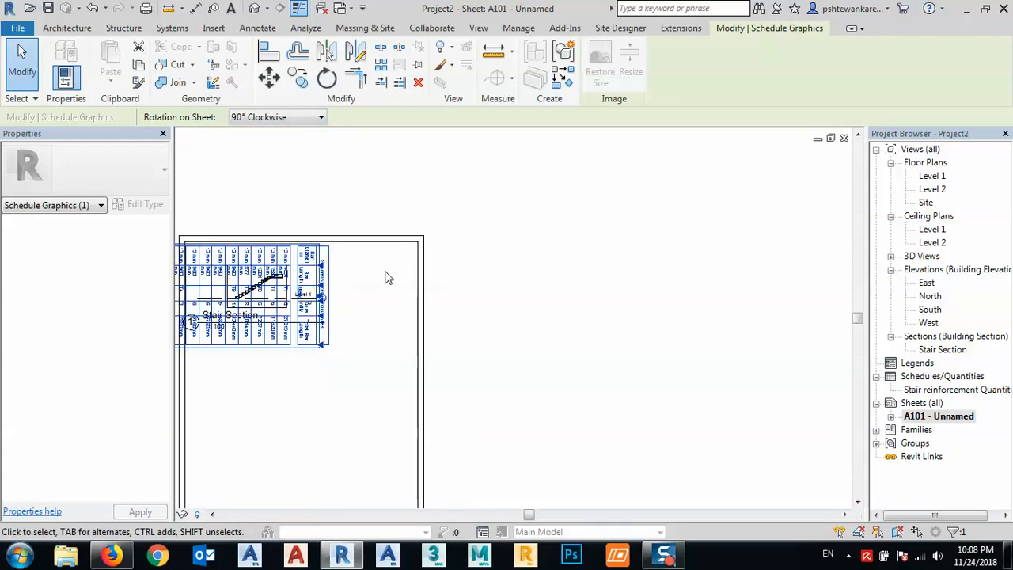
{"action": "scroll", "coordinate": [353, 293], "scroll_direction": "down", "scroll_amount": 1}
{"action": "left_click", "coordinate": [298, 117]}
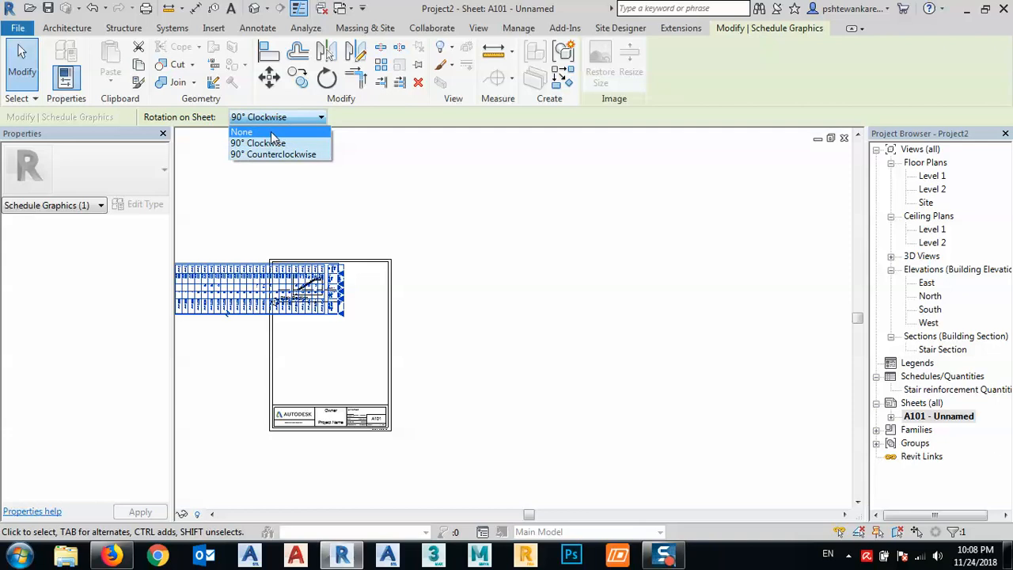
{"action": "left_click", "coordinate": [271, 130]}
- Open the schedule placed on sheet A101 for editing
{"action": "middle_click_drag", "start_coordinate": [427, 329], "coordinate": [436, 312]}
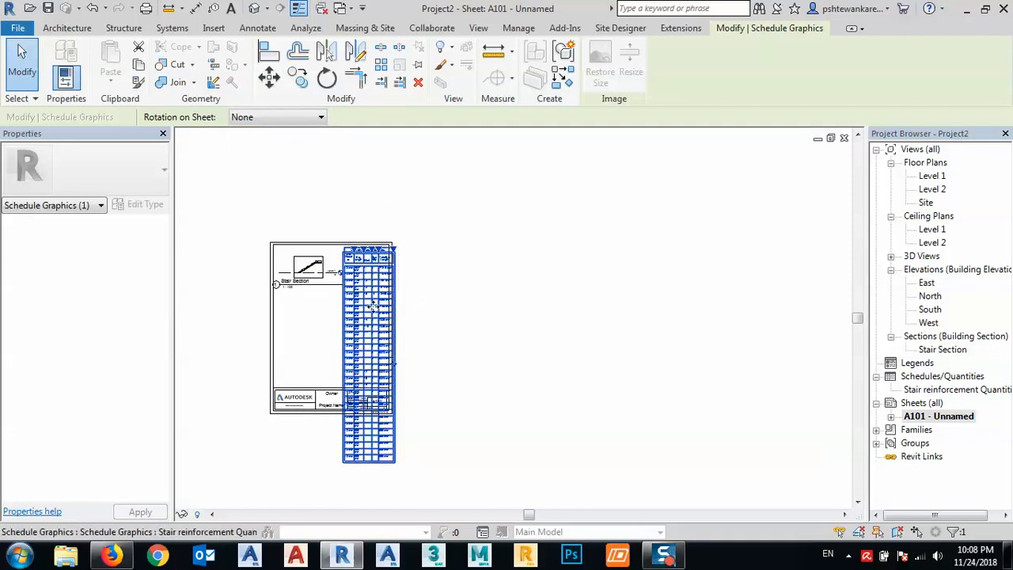
{"action": "right_click", "coordinate": [365, 314]}
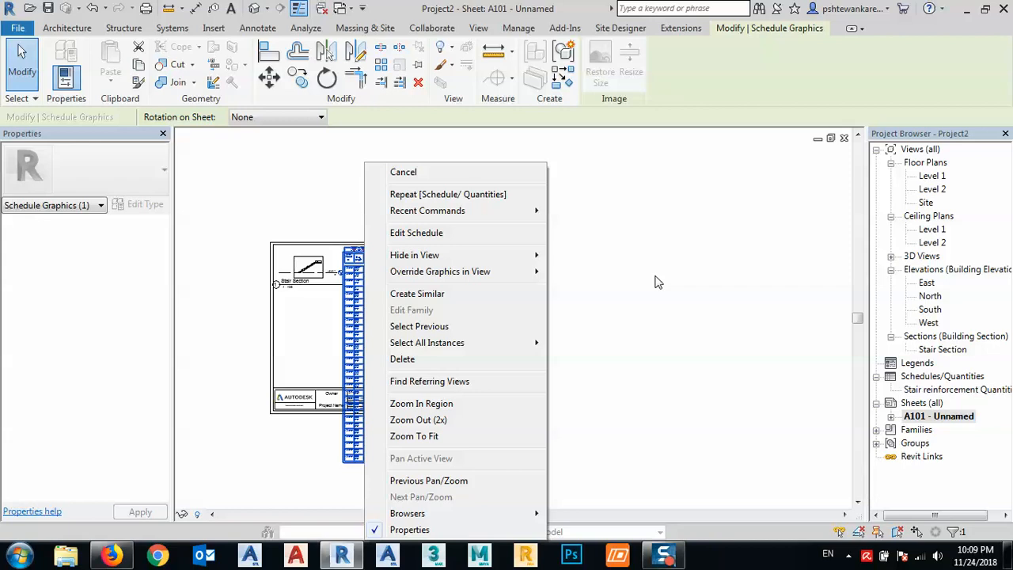
{"action": "left_click", "coordinate": [441, 233]}
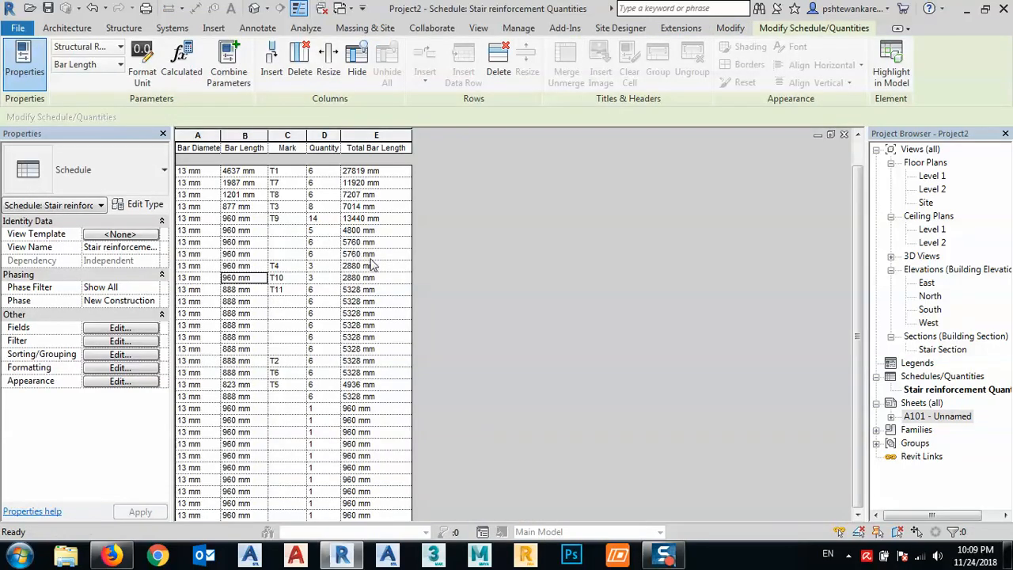
- Try the schedule with Itemize every instance turned off and turn the option back on
{"action": "left_click", "coordinate": [107, 355]}
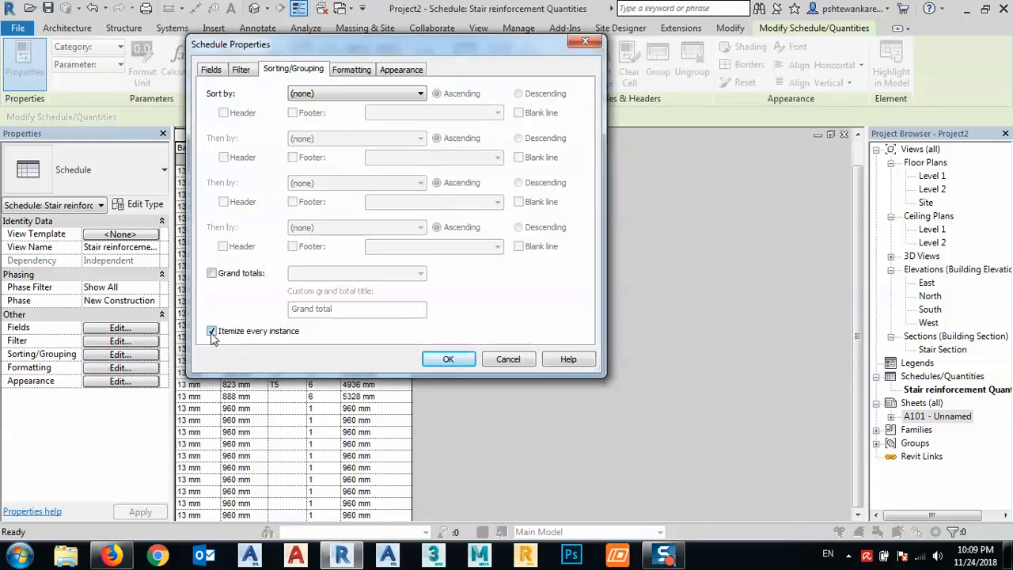
{"action": "left_click", "coordinate": [212, 331]}
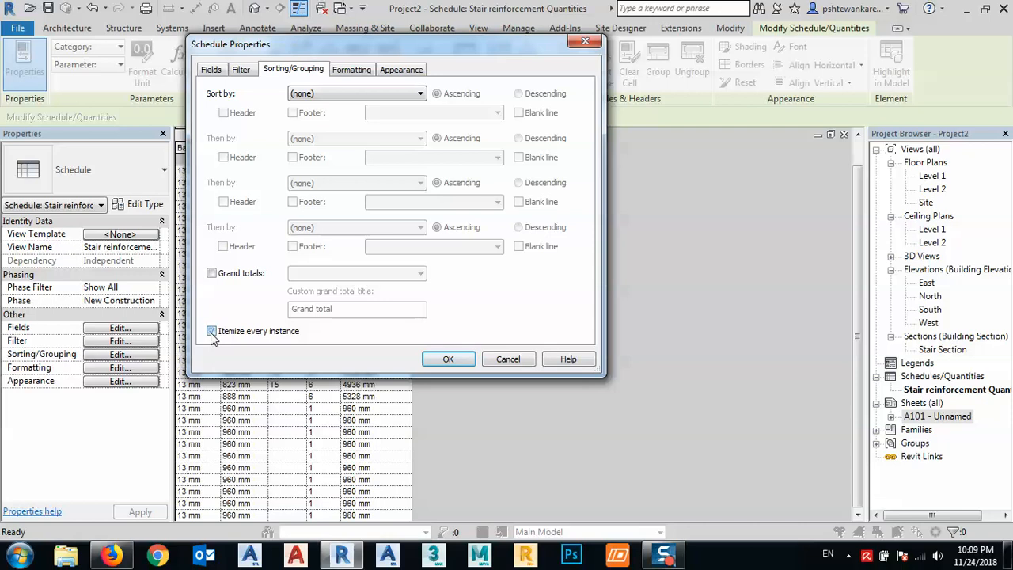
{"action": "left_click", "coordinate": [448, 360]}
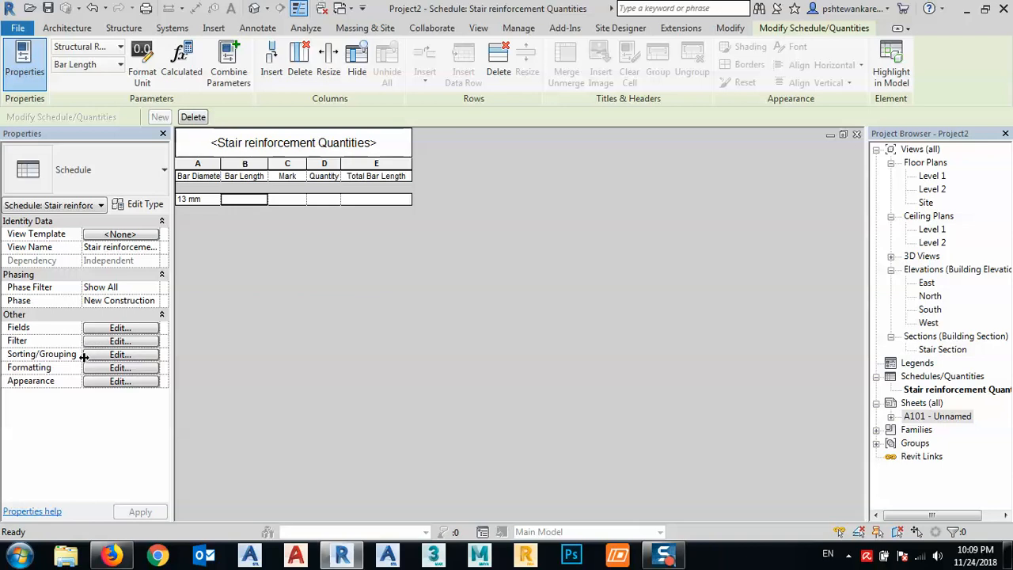
{"action": "left_click", "coordinate": [111, 356]}
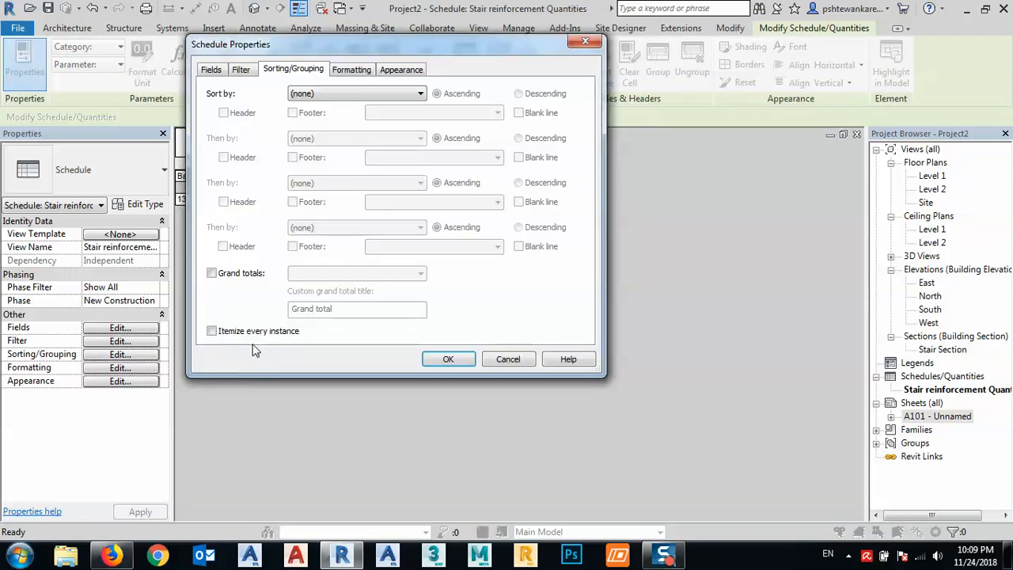
{"action": "left_click", "coordinate": [448, 359]}
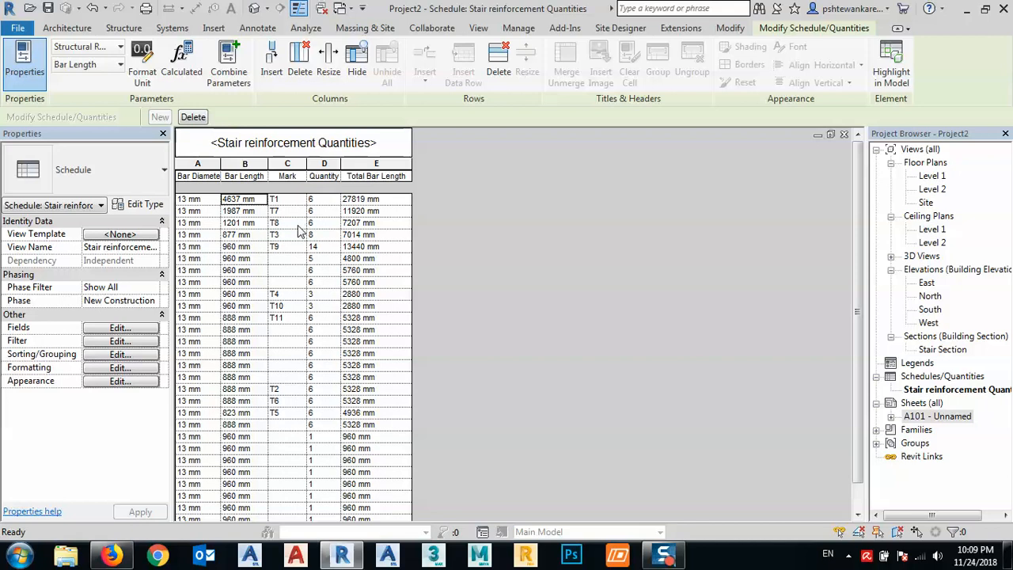
{"action": "left_click", "coordinate": [120, 328]}
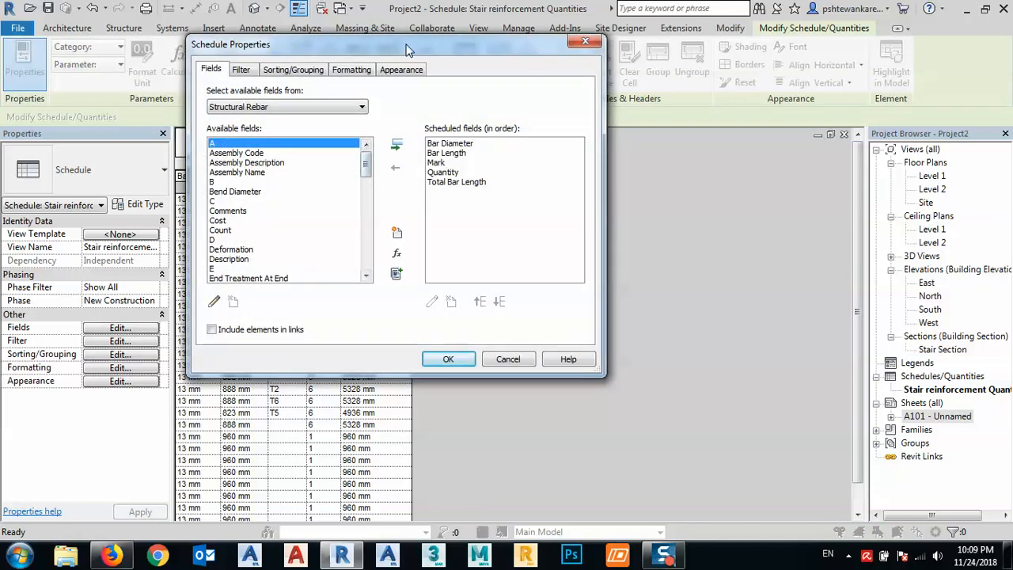
{"action": "left_click_drag", "start_coordinate": [413, 48], "coordinate": [632, 60]}
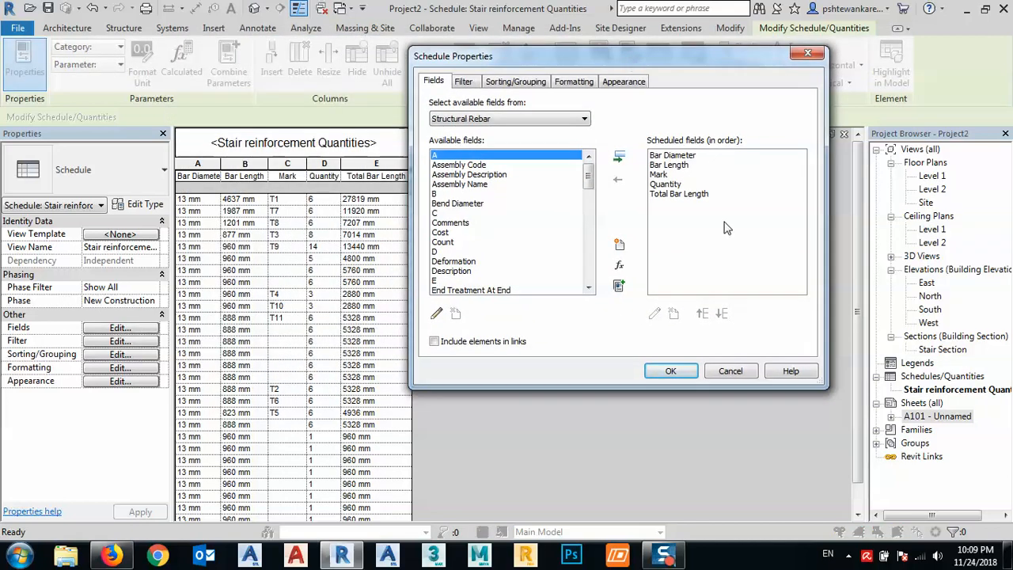
{"action": "left_click", "coordinate": [730, 371]}
- Reorder the schedule fields to Mark, Bar Diameter, Quantity, Bar Length and Total Bar Length
{"action": "left_click", "coordinate": [120, 327]}
{"action": "left_click", "coordinate": [658, 175]}
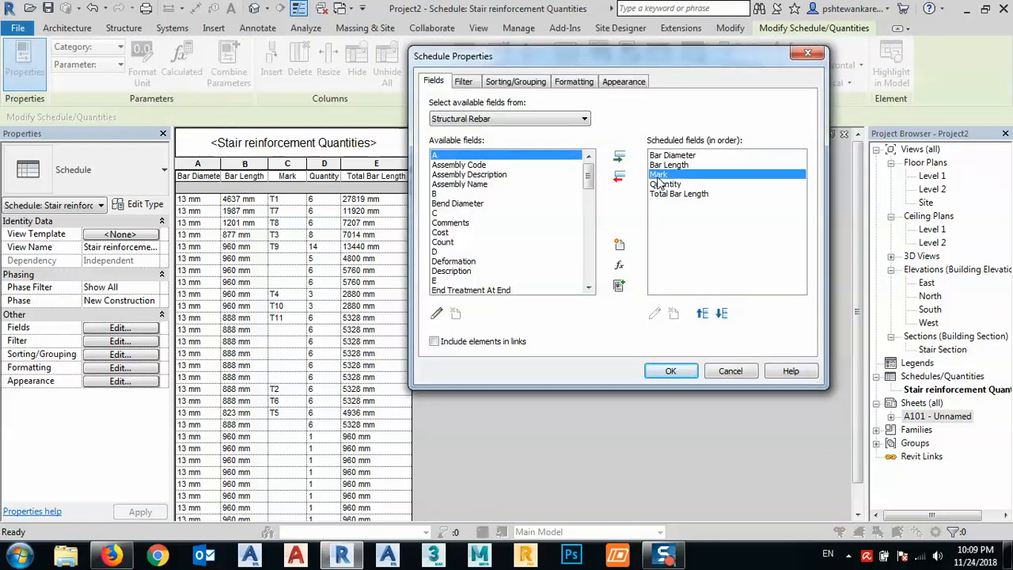
{"action": "left_click", "coordinate": [702, 314]}
{"action": "left_click", "coordinate": [702, 314]}
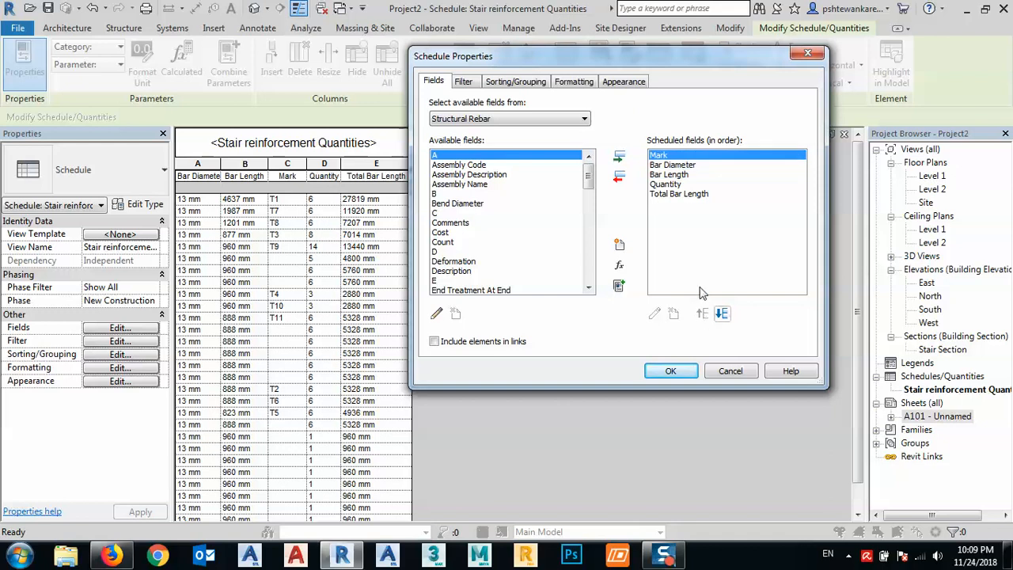
{"action": "left_click", "coordinate": [664, 184]}
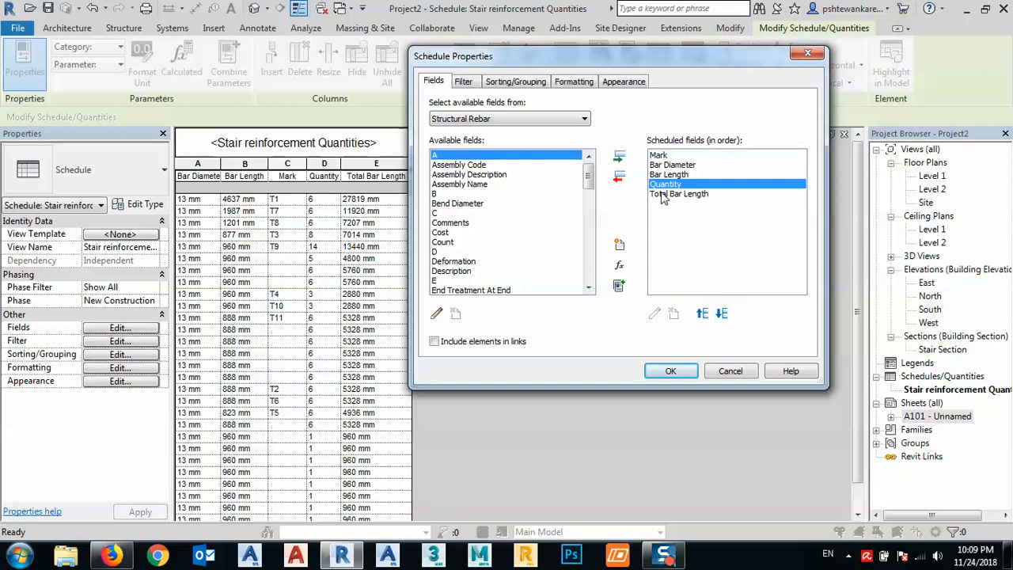
{"action": "left_click", "coordinate": [701, 314]}
{"action": "key", "text": "Down"}
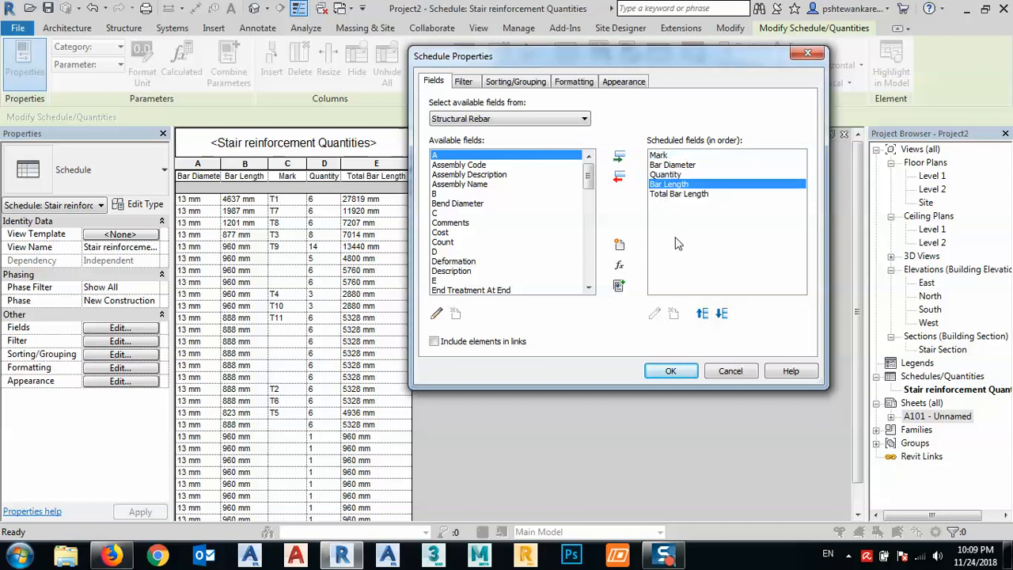
{"action": "left_click", "coordinate": [686, 375]}
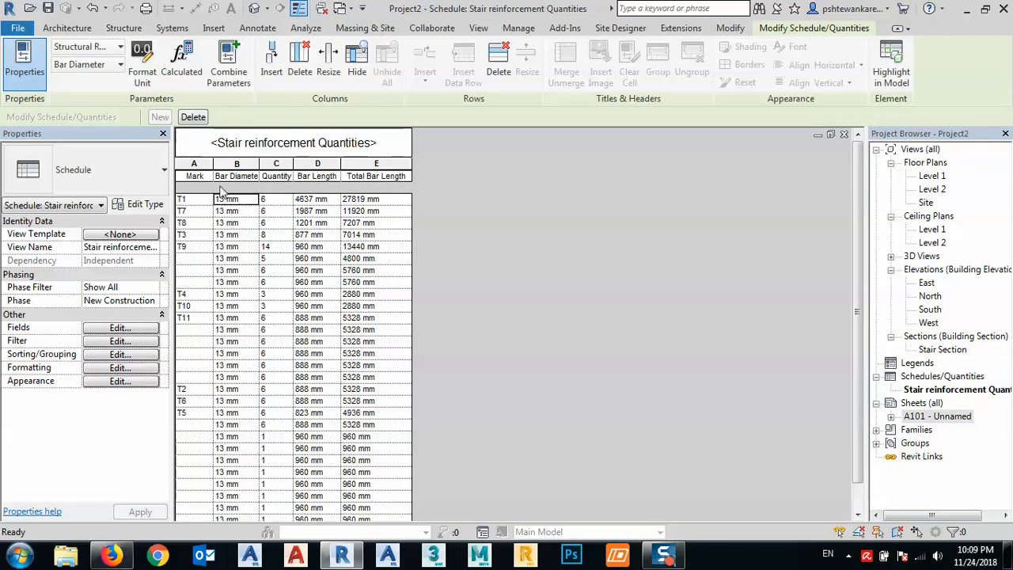
- Narrow the Mark and Total Bar Length columns of the stair reinforcement schedule, keeping the Total Bar Length heading fully readable
{"action": "left_click_drag", "start_coordinate": [213, 167], "coordinate": [206, 167]}
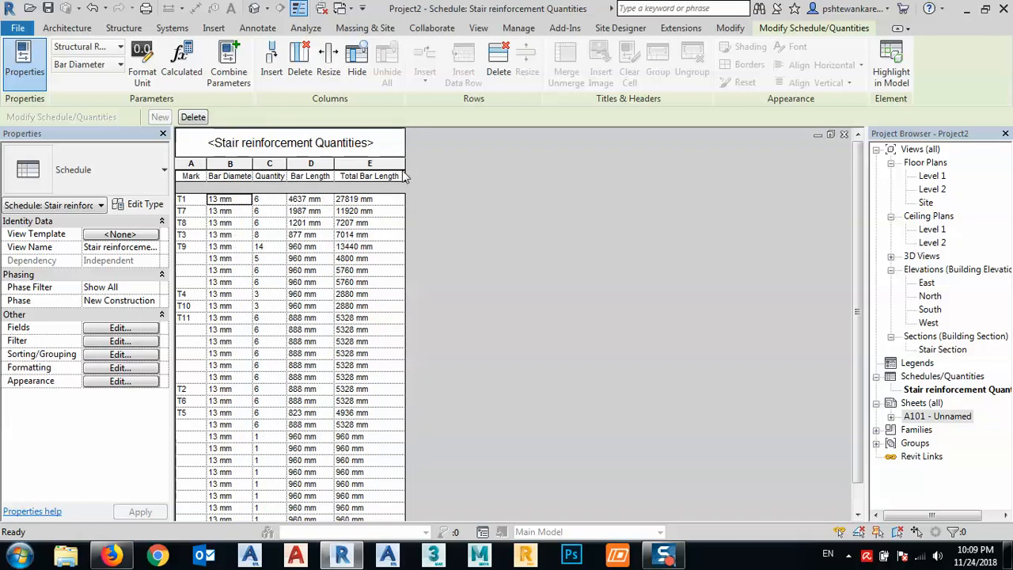
{"action": "left_click_drag", "start_coordinate": [405, 172], "coordinate": [382, 172]}
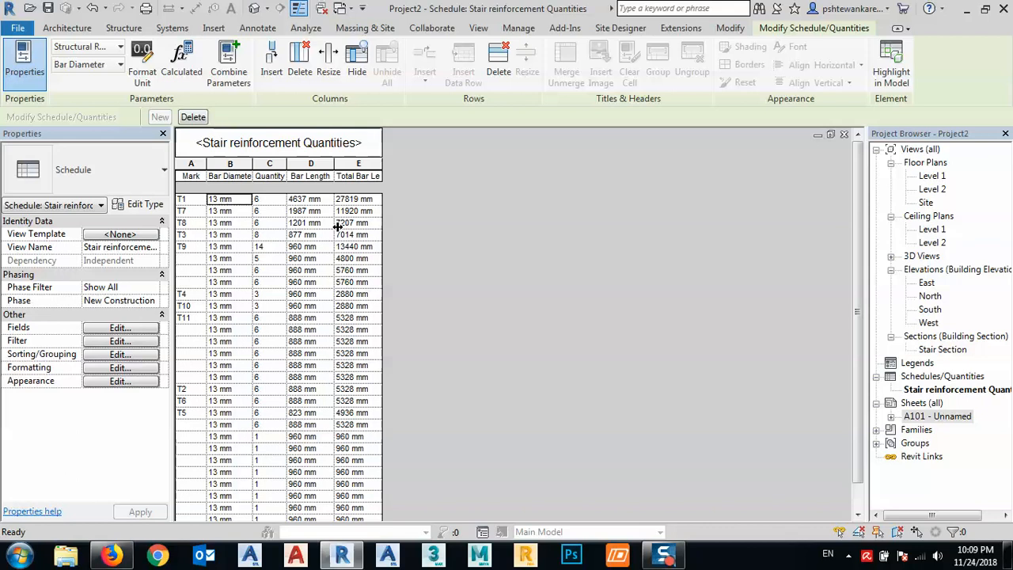
{"action": "left_click_drag", "start_coordinate": [382, 163], "coordinate": [398, 162]}
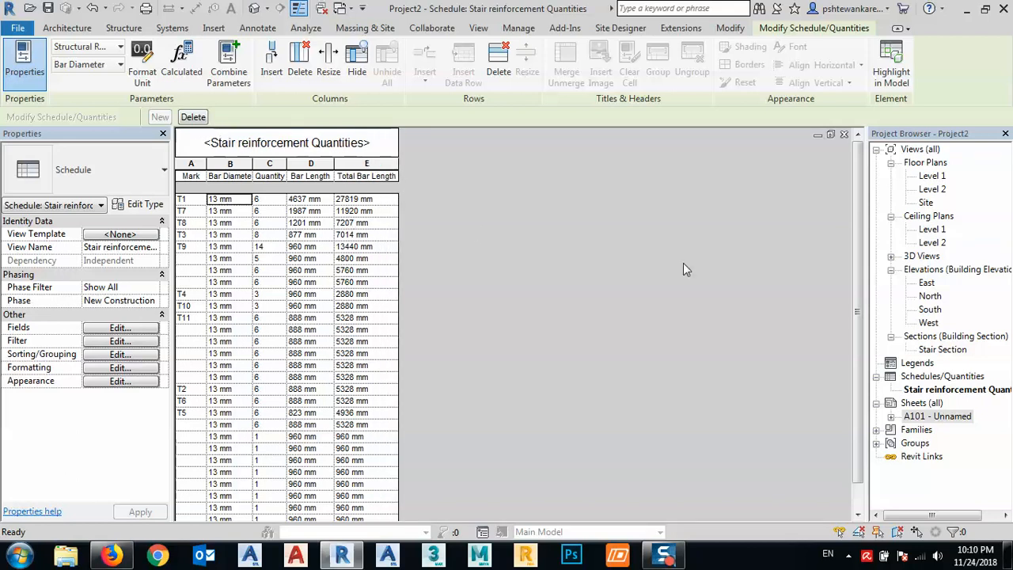
- Open sheet A101 and examine how the narrowed schedule's headings and rows fit beside the stair section and within the title block
{"action": "double_click", "coordinate": [939, 416]}
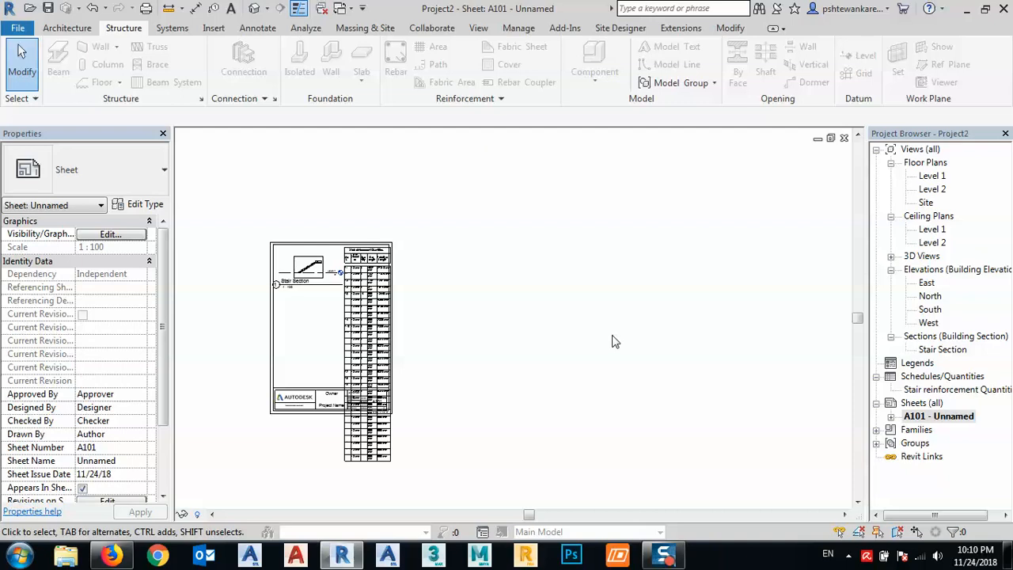
{"action": "scroll", "coordinate": [380, 268], "scroll_direction": "up", "scroll_amount": 6}
{"action": "scroll", "coordinate": [380, 267], "scroll_direction": "down", "scroll_amount": 1}
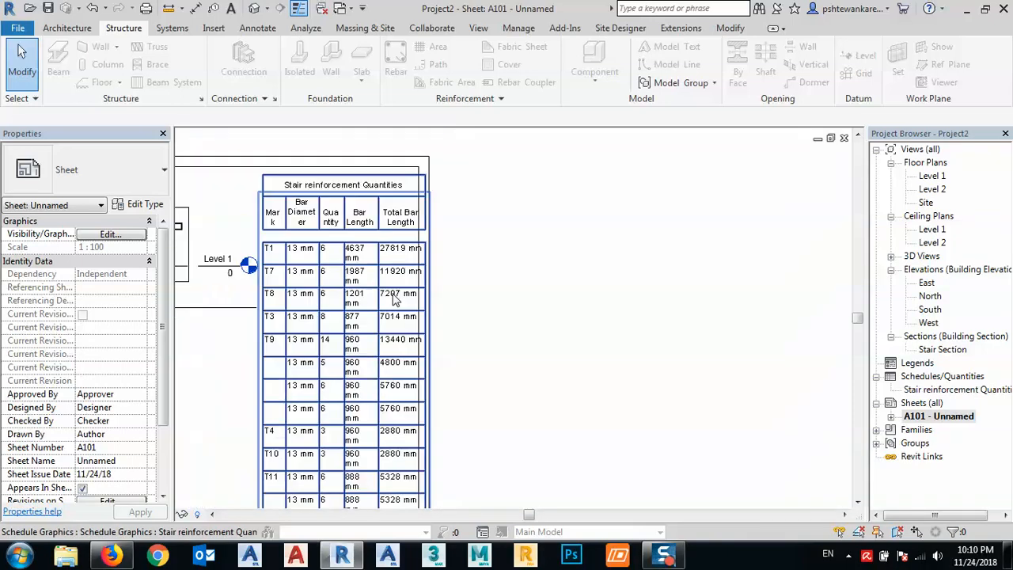
{"action": "scroll", "coordinate": [269, 245], "scroll_direction": "up", "scroll_amount": 1}
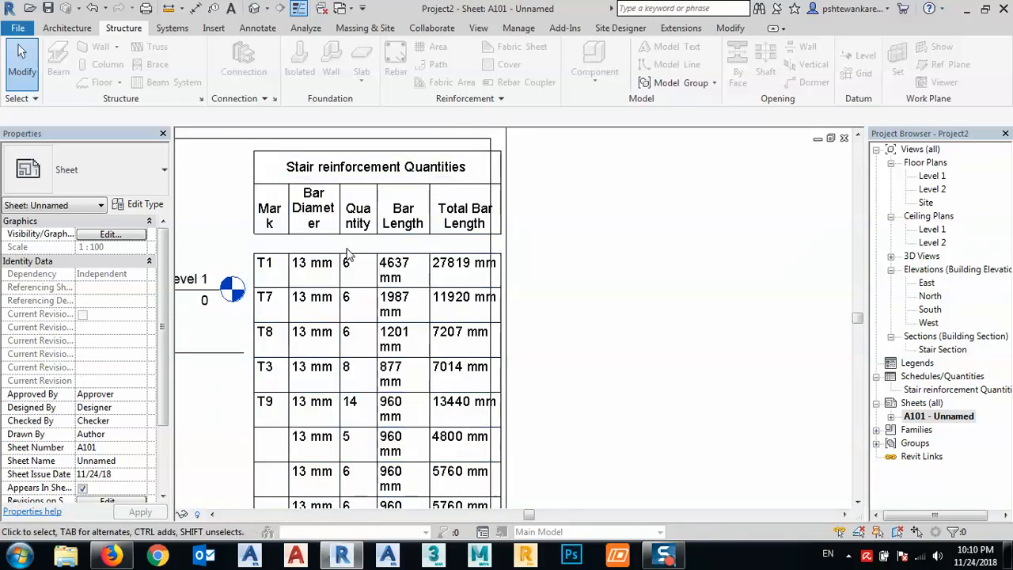
{"action": "scroll", "coordinate": [417, 191], "scroll_direction": "down", "scroll_amount": 1}
{"action": "scroll", "coordinate": [417, 191], "scroll_direction": "down", "scroll_amount": 2}
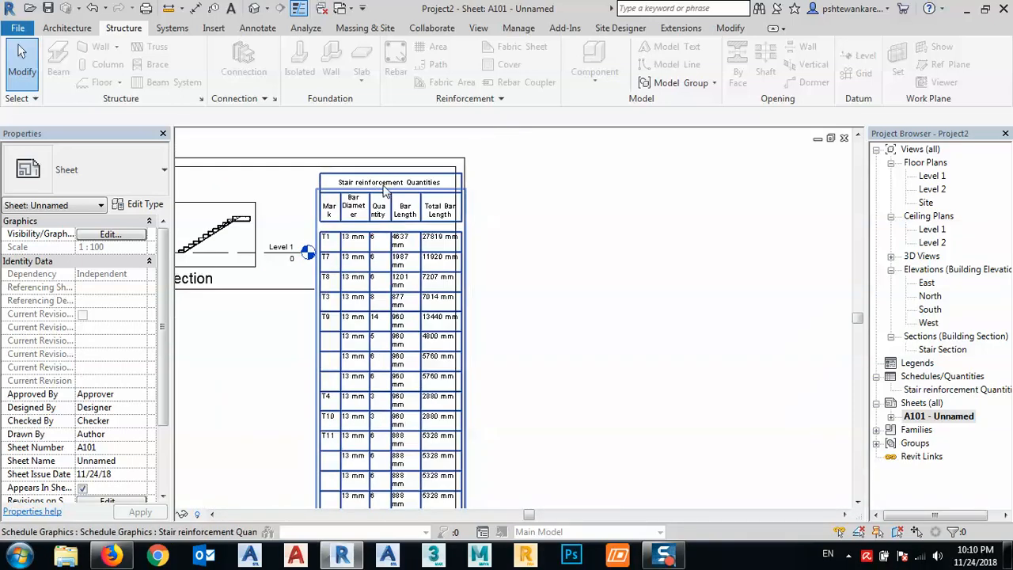
{"action": "scroll", "coordinate": [358, 207], "scroll_direction": "up", "scroll_amount": 3}
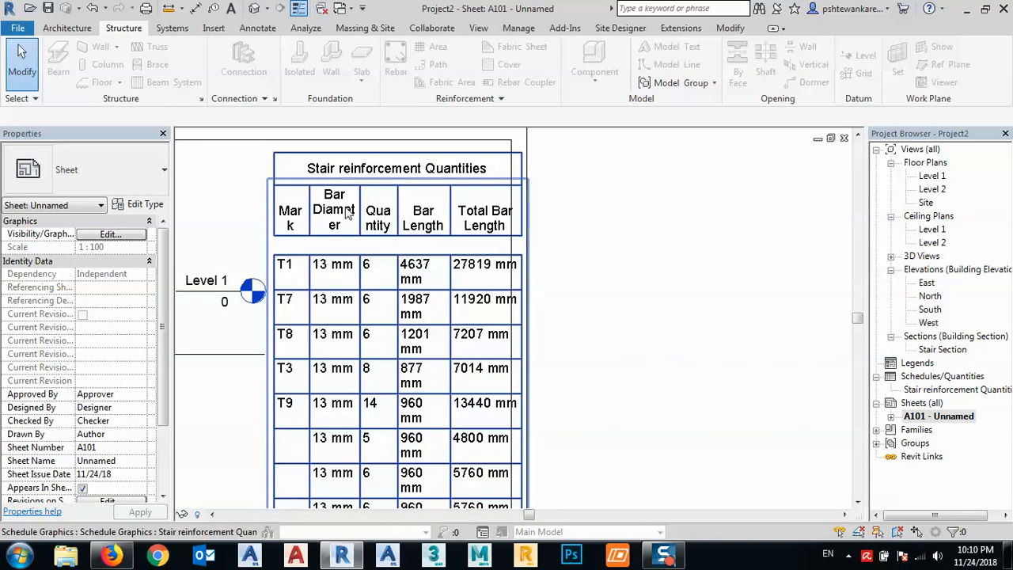
{"action": "scroll", "coordinate": [447, 209], "scroll_direction": "down", "scroll_amount": 2}
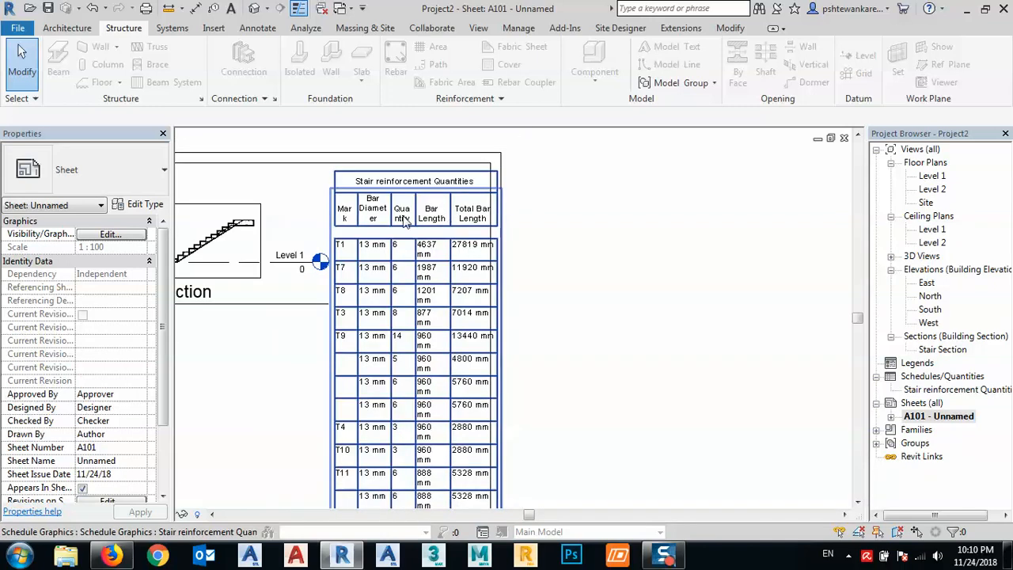
{"action": "scroll", "coordinate": [410, 218], "scroll_direction": "up", "scroll_amount": 2}
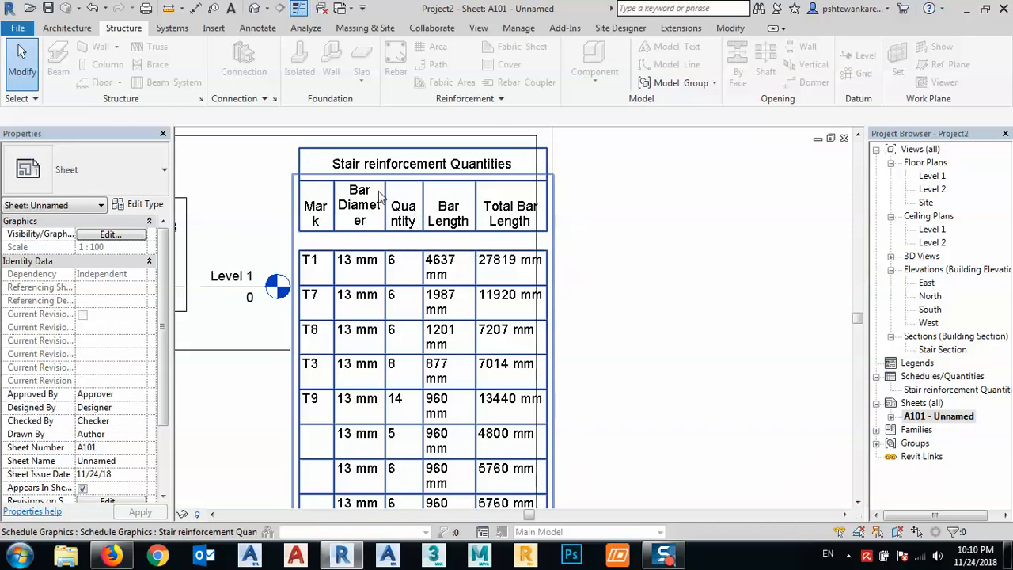
{"action": "scroll", "coordinate": [381, 225], "scroll_direction": "down", "scroll_amount": 1}
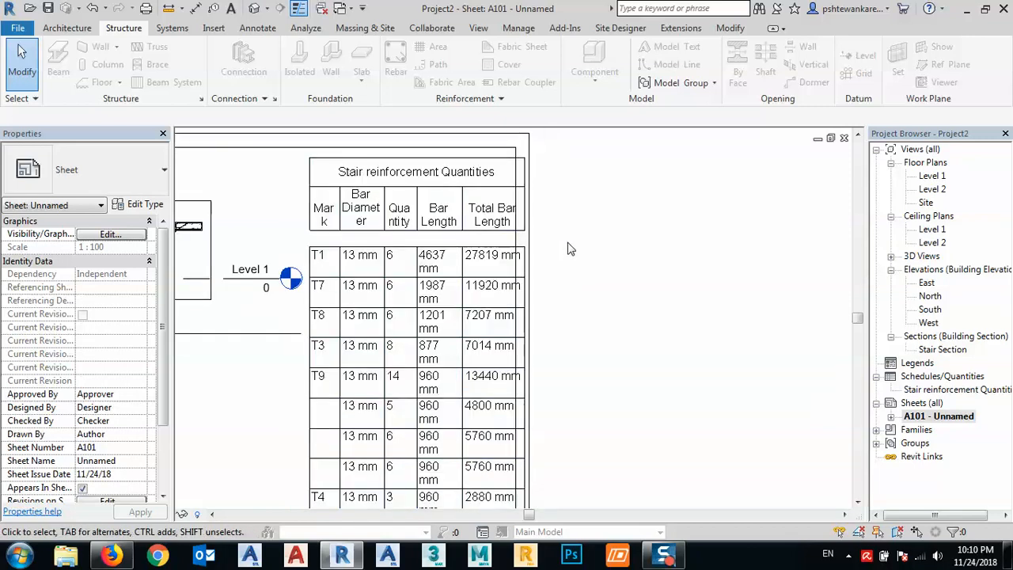
{"action": "scroll", "coordinate": [554, 253], "scroll_direction": "down", "scroll_amount": 6}
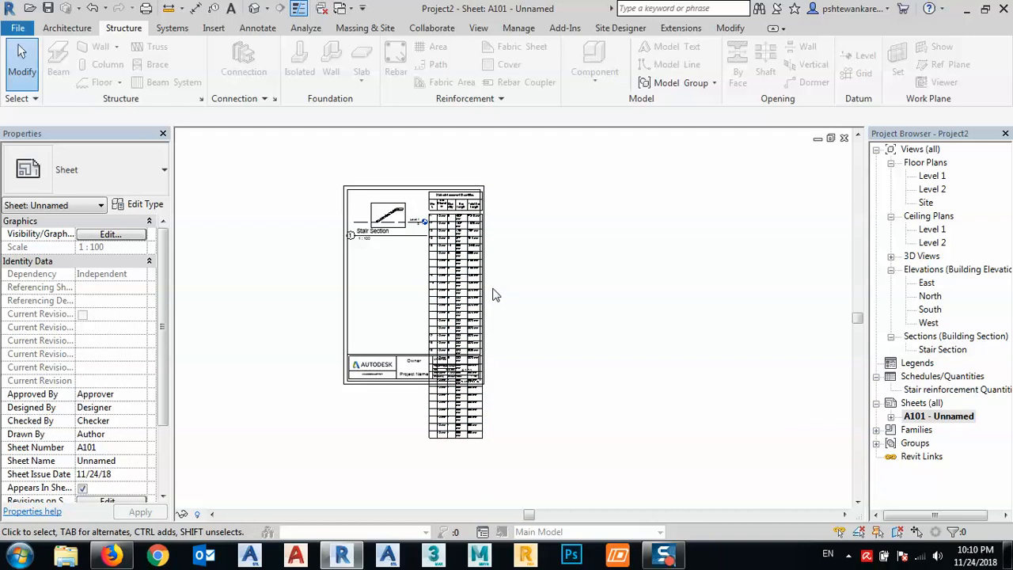
{"action": "scroll", "coordinate": [384, 225], "scroll_direction": "up", "scroll_amount": 3}
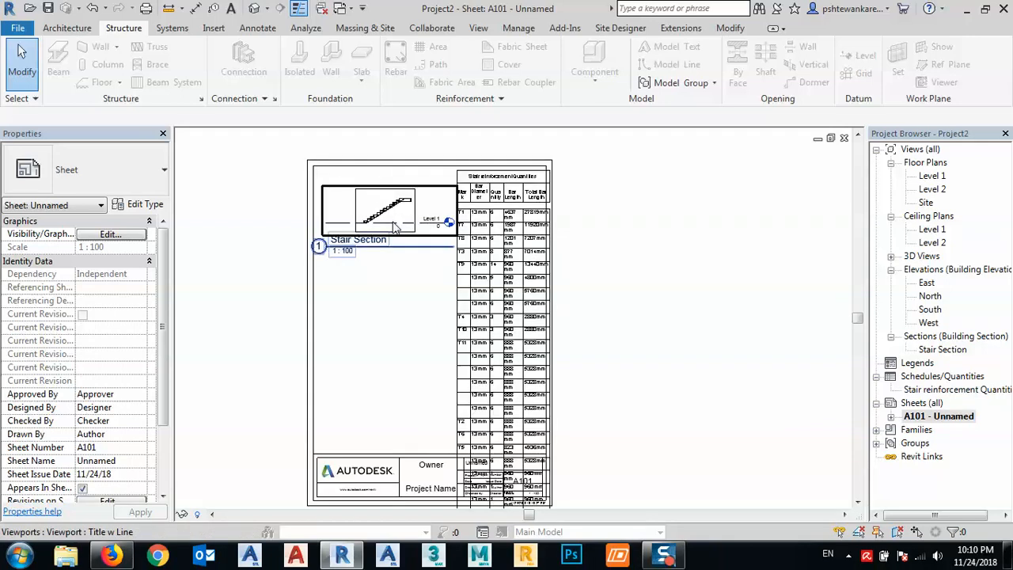
{"action": "scroll", "coordinate": [397, 229], "scroll_direction": "down", "scroll_amount": 1}
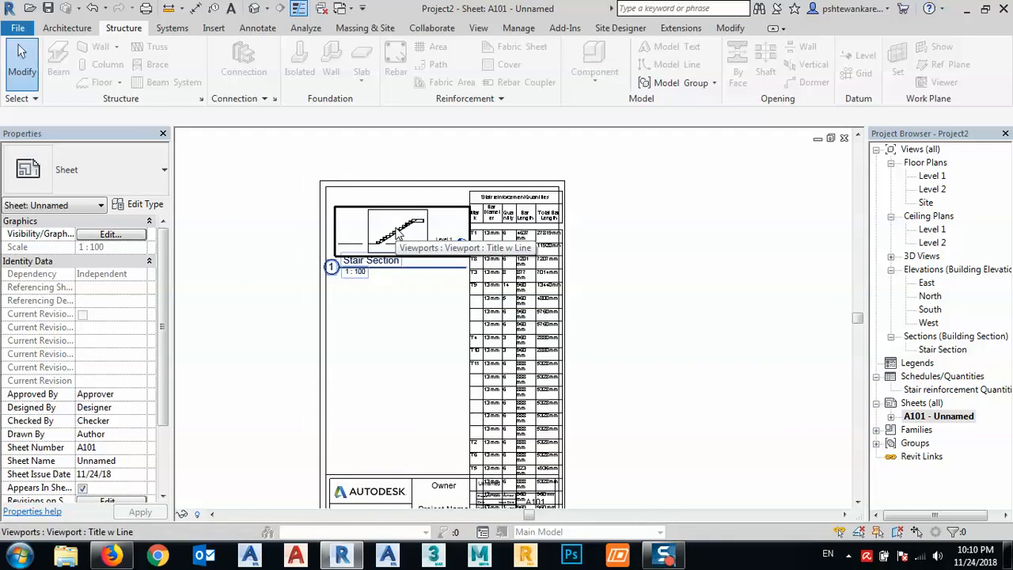